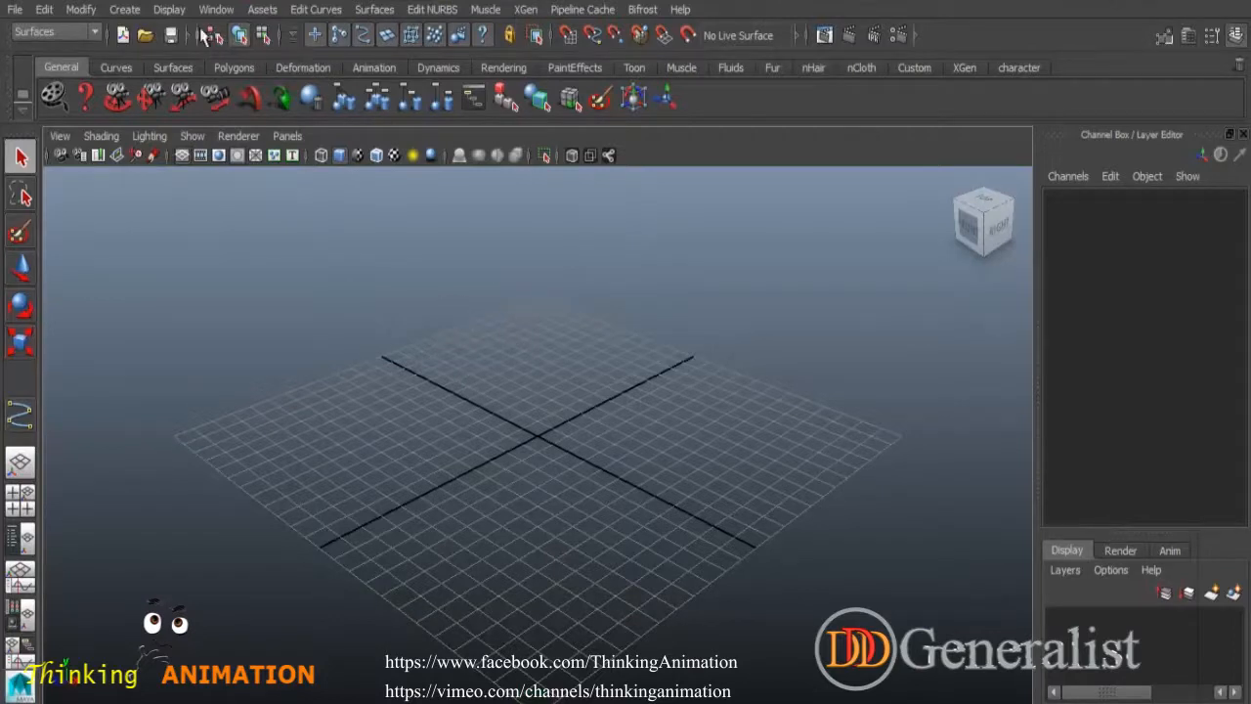
left_click(134, 14)
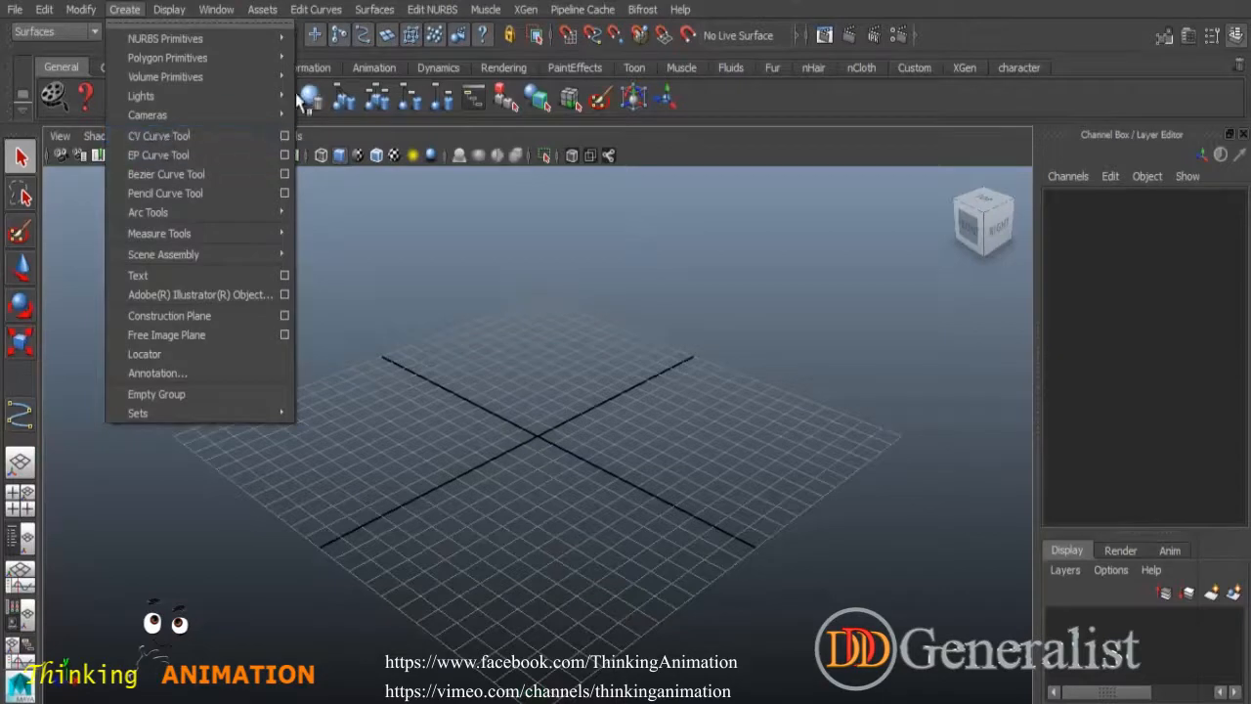
left_click(316, 12)
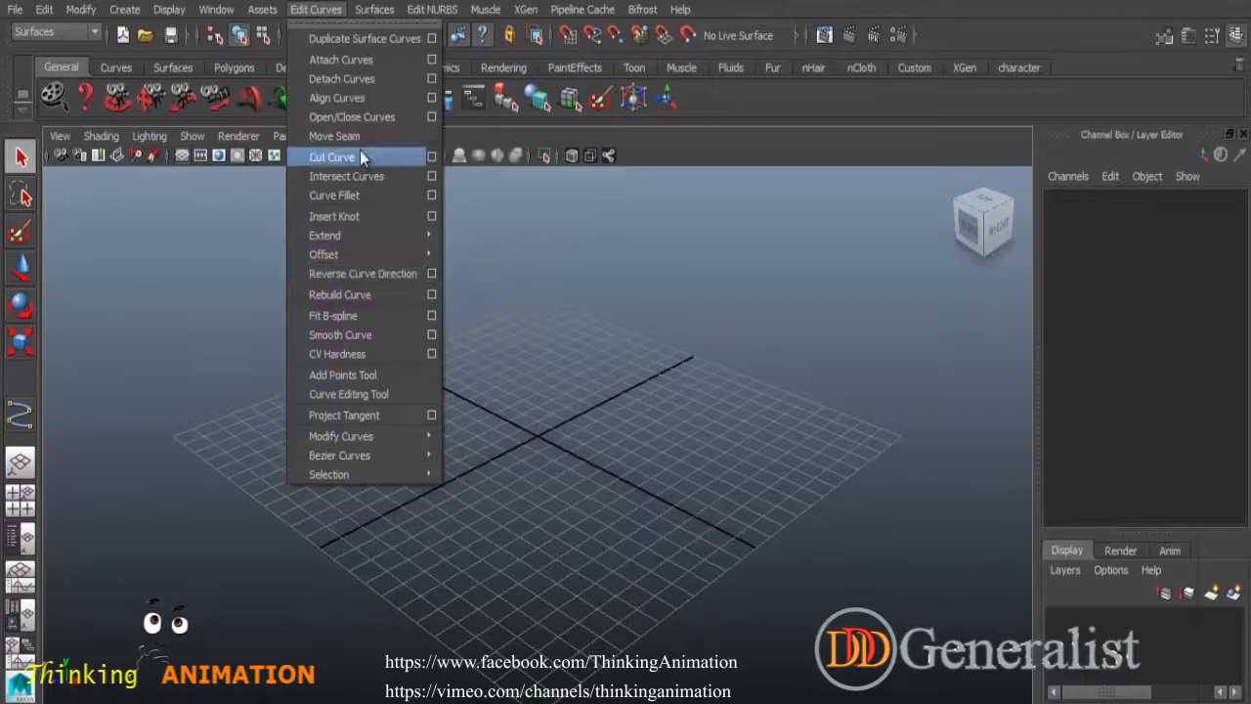
mouse_move(374, 11)
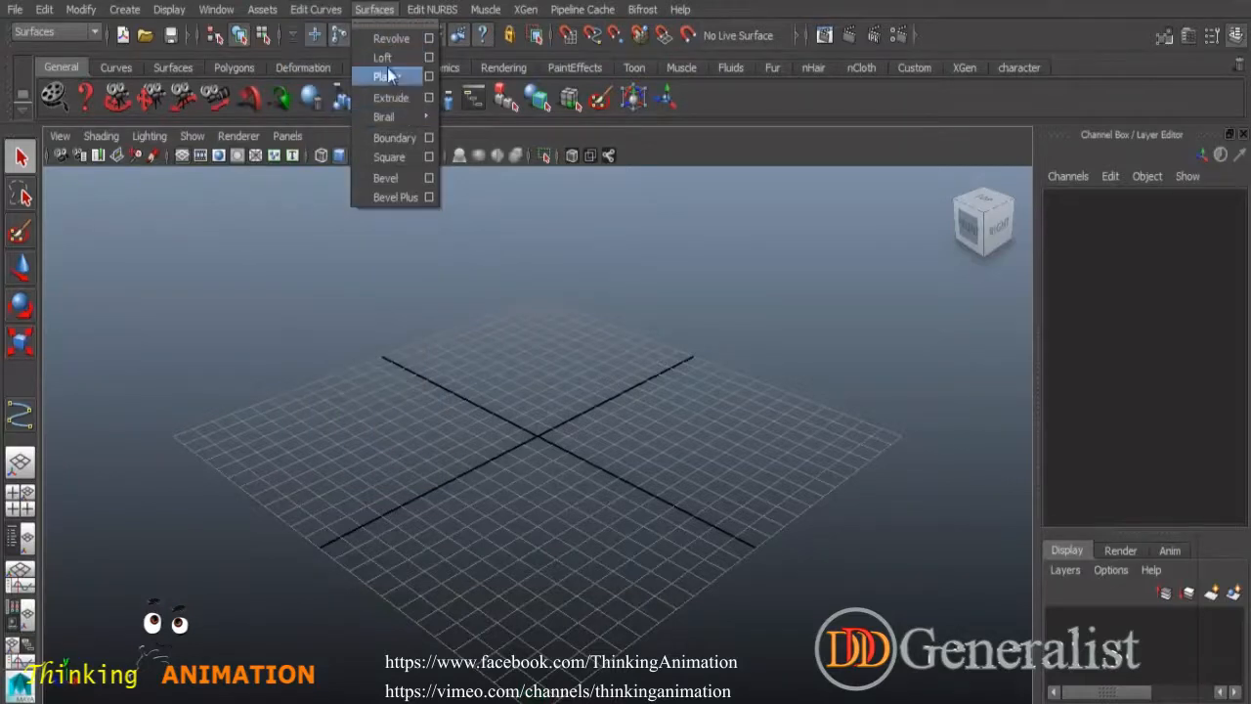
mouse_move(447, 13)
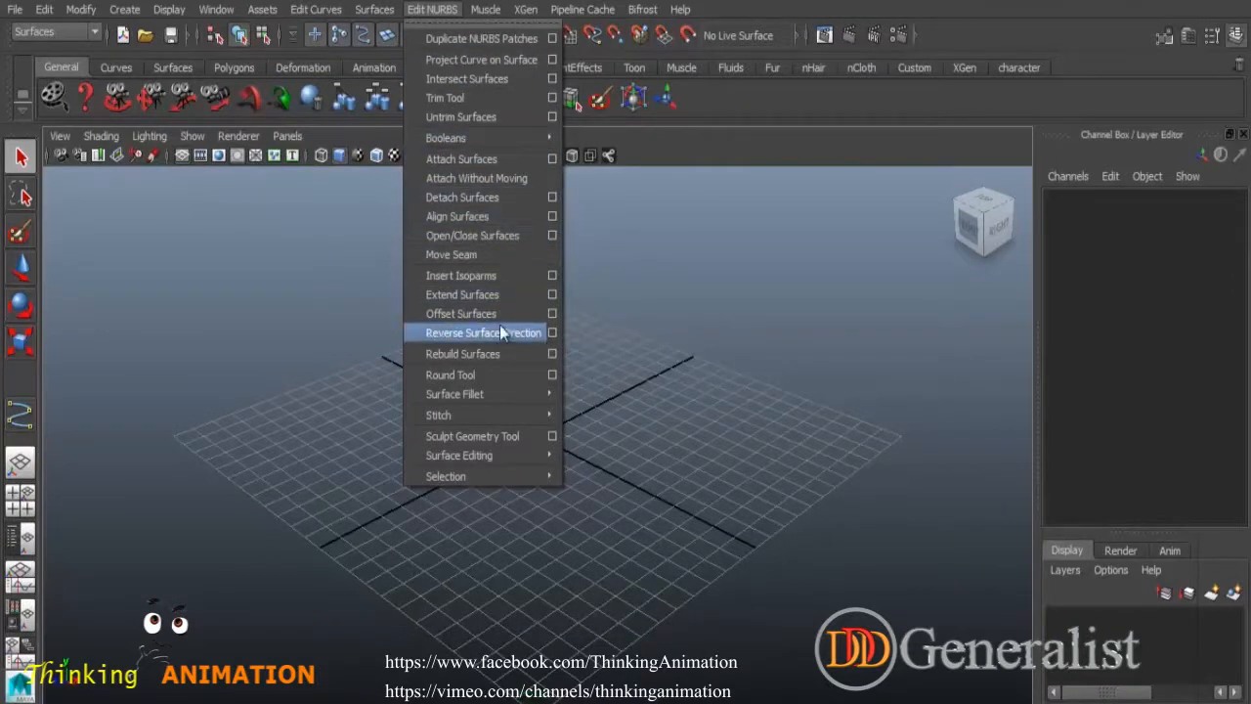
mouse_move(501, 477)
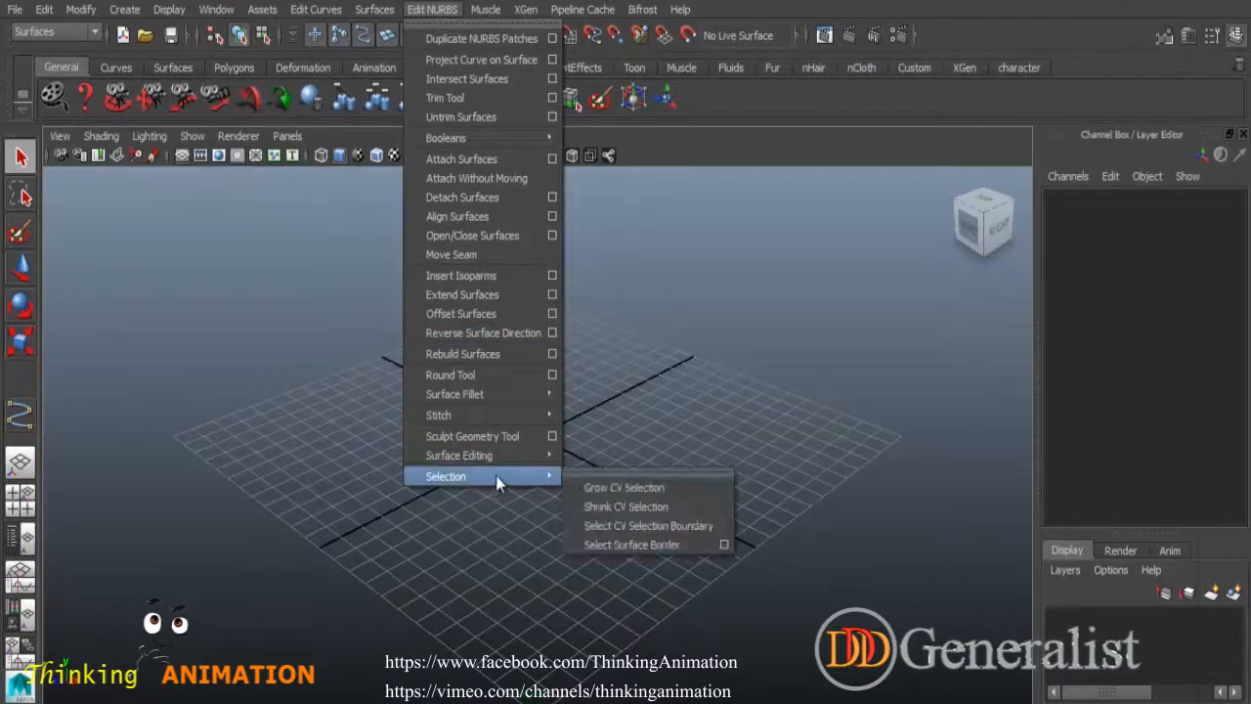
left_click(659, 384)
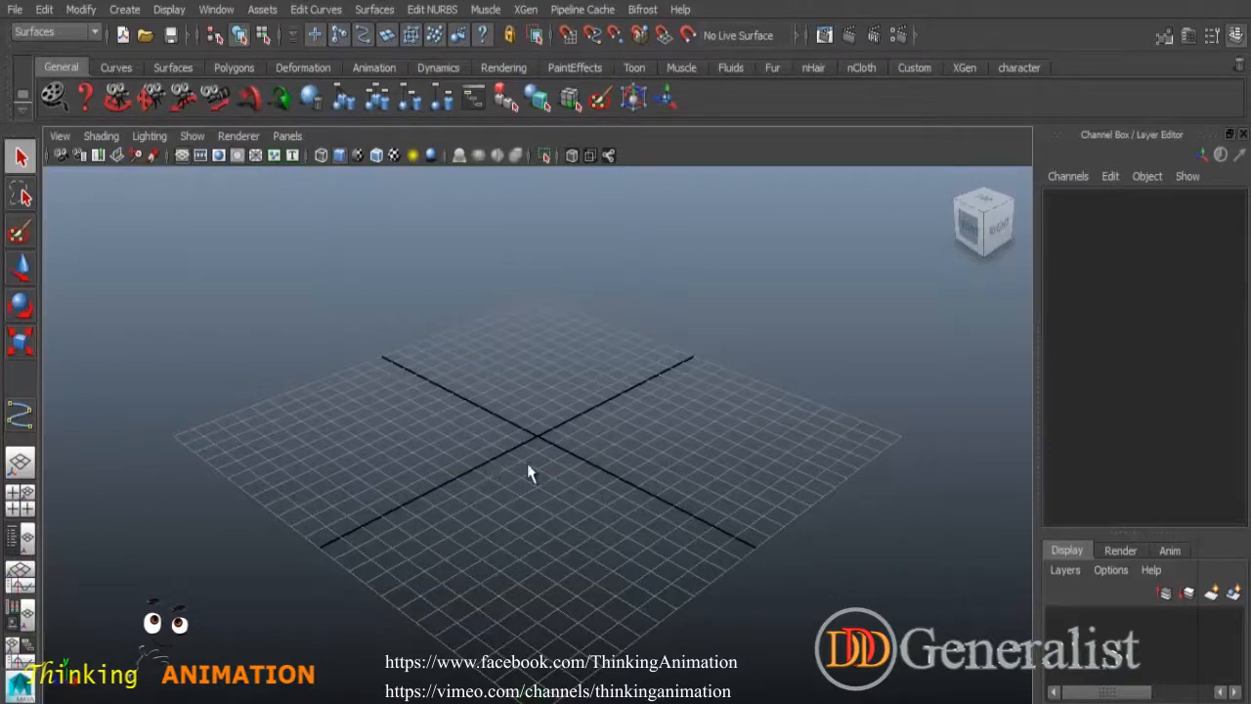
key("space")
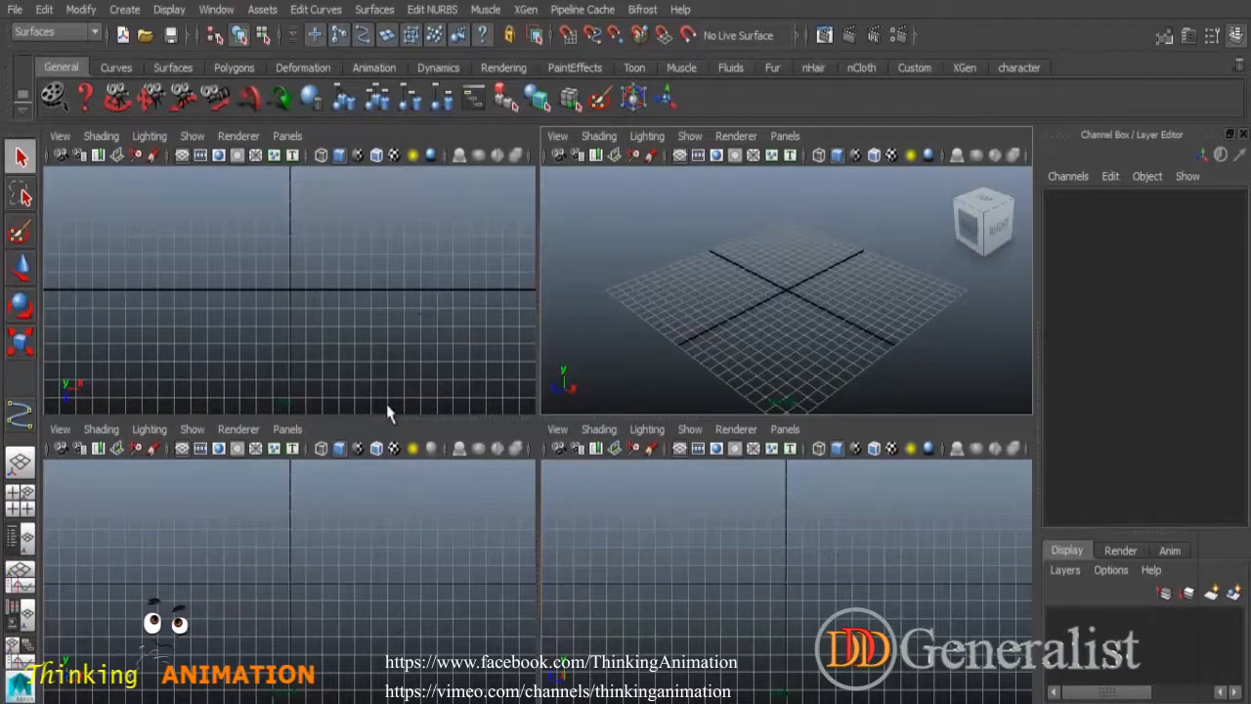
key("space")
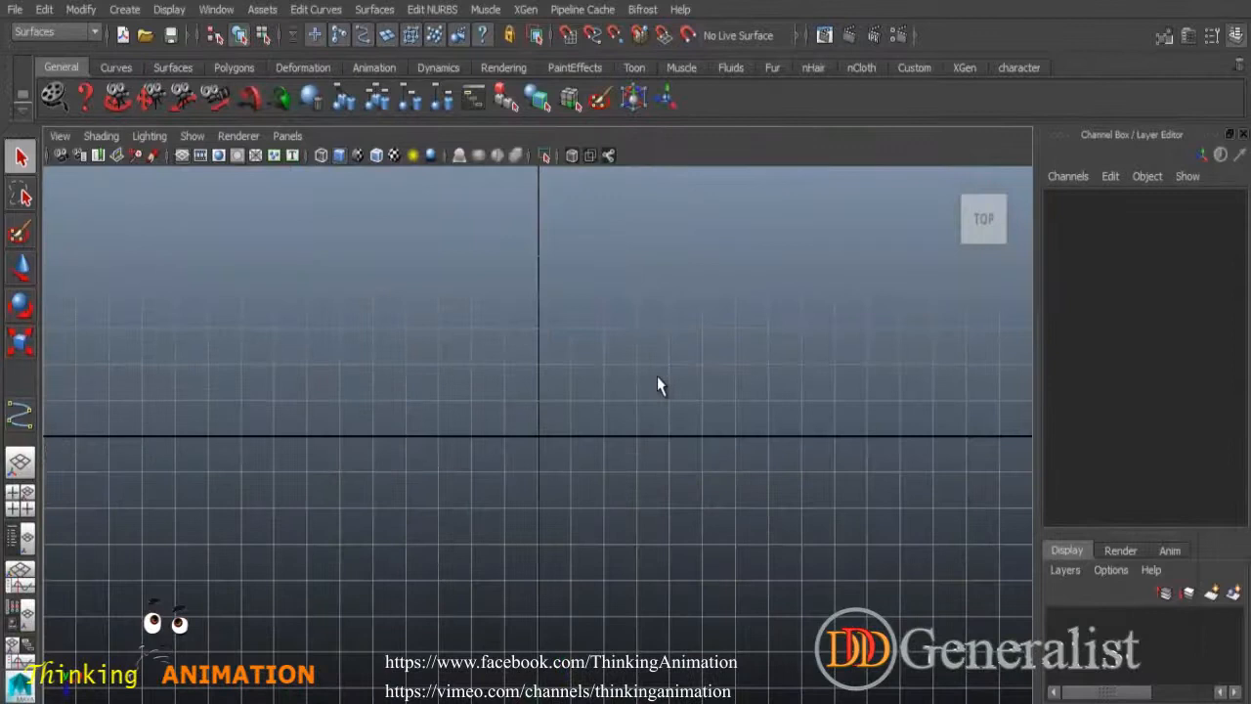
key("space")
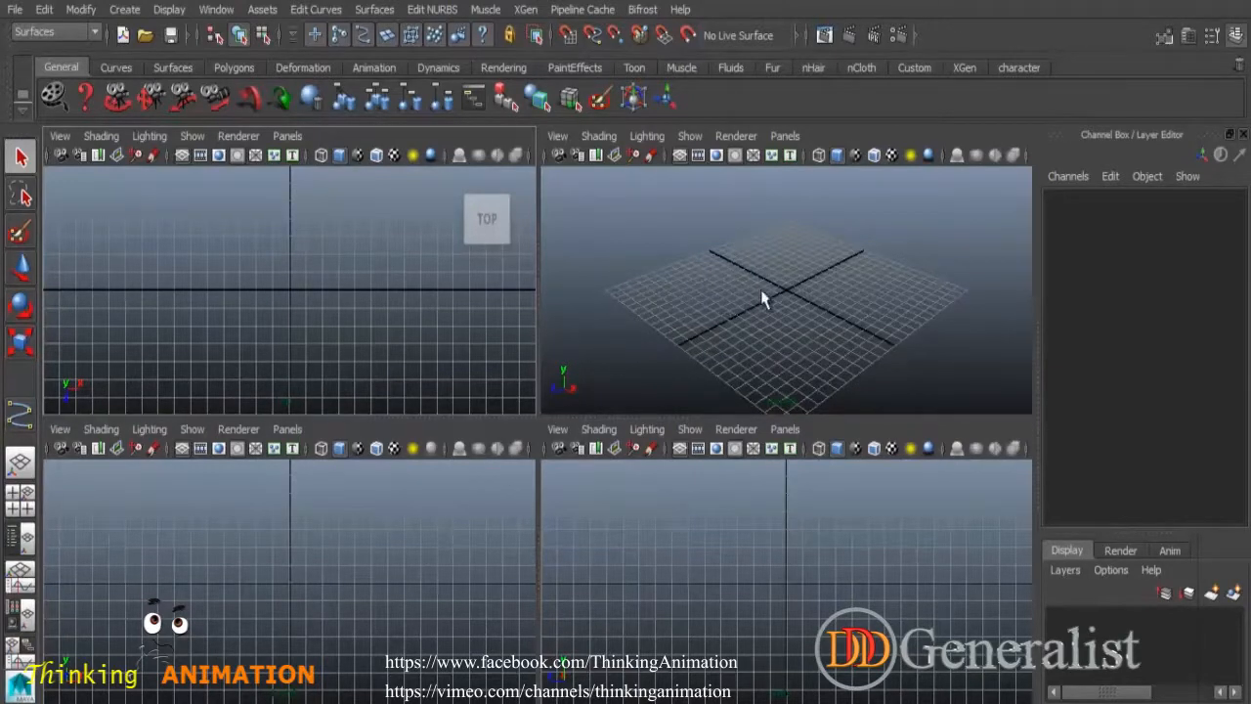
key("space")
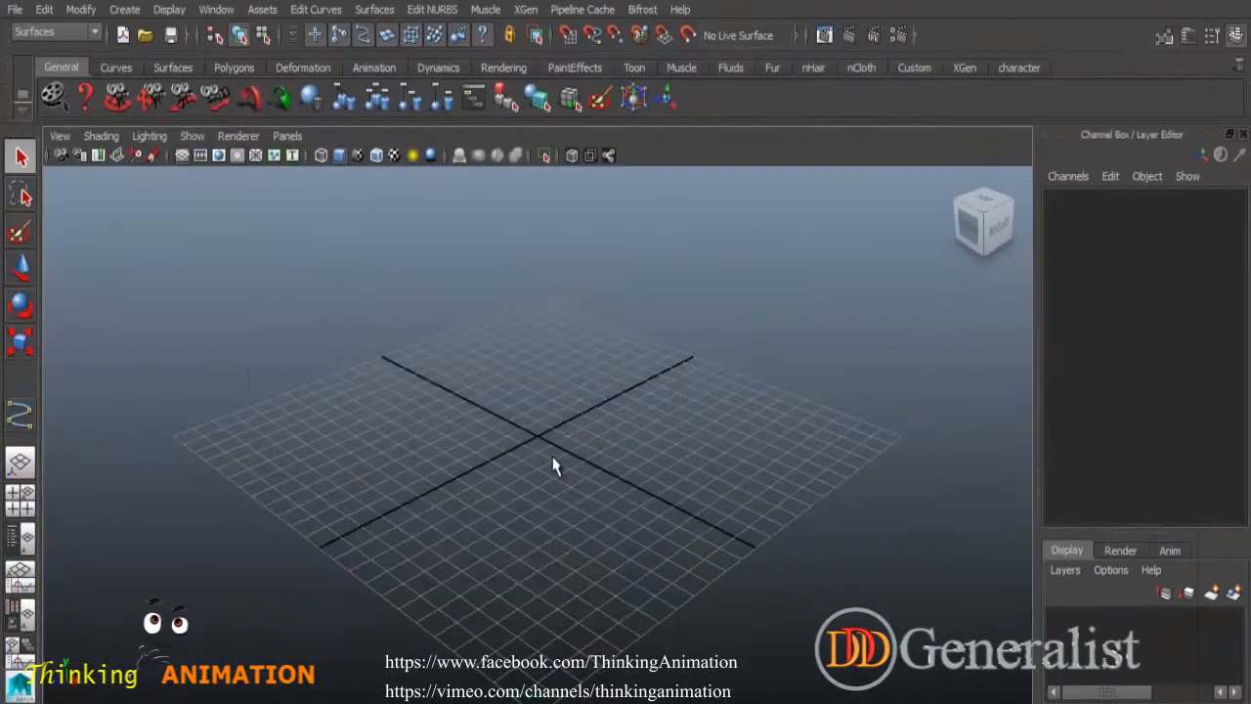
Set up the CV Curve Tool in the front view with curve degree 1 Linear and grid snapping on.
key("space")
key("space")
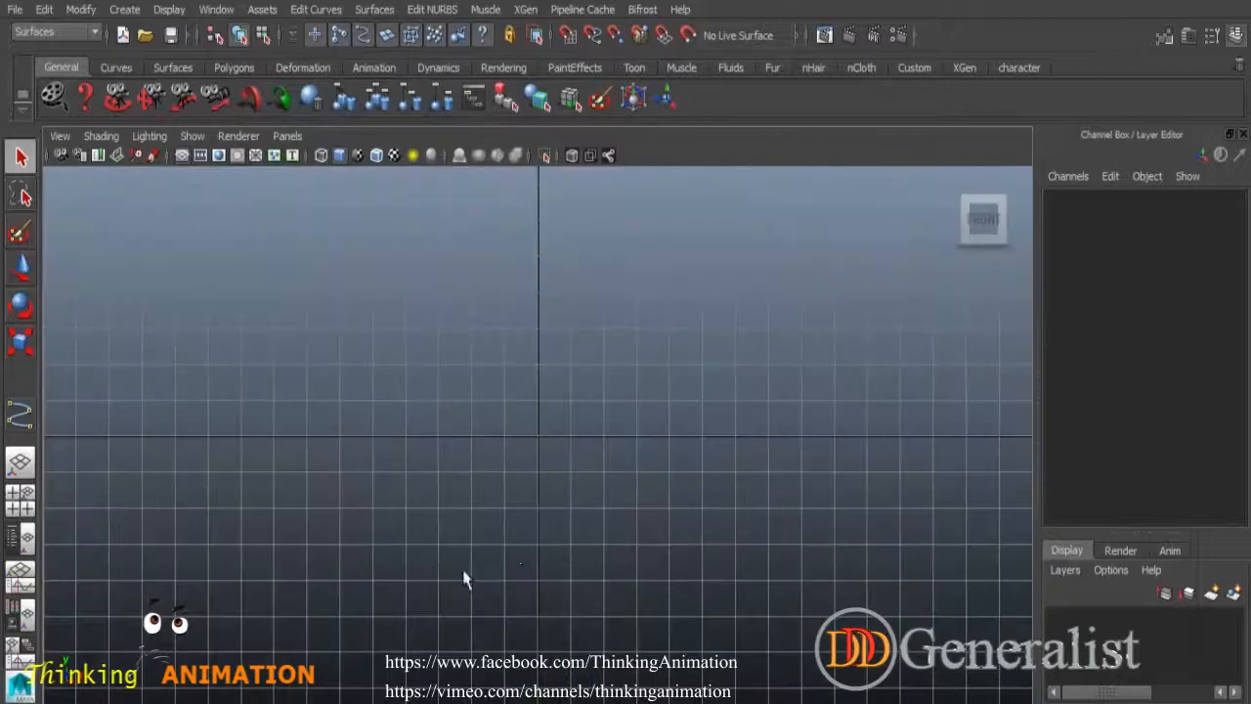
left_click(126, 12)
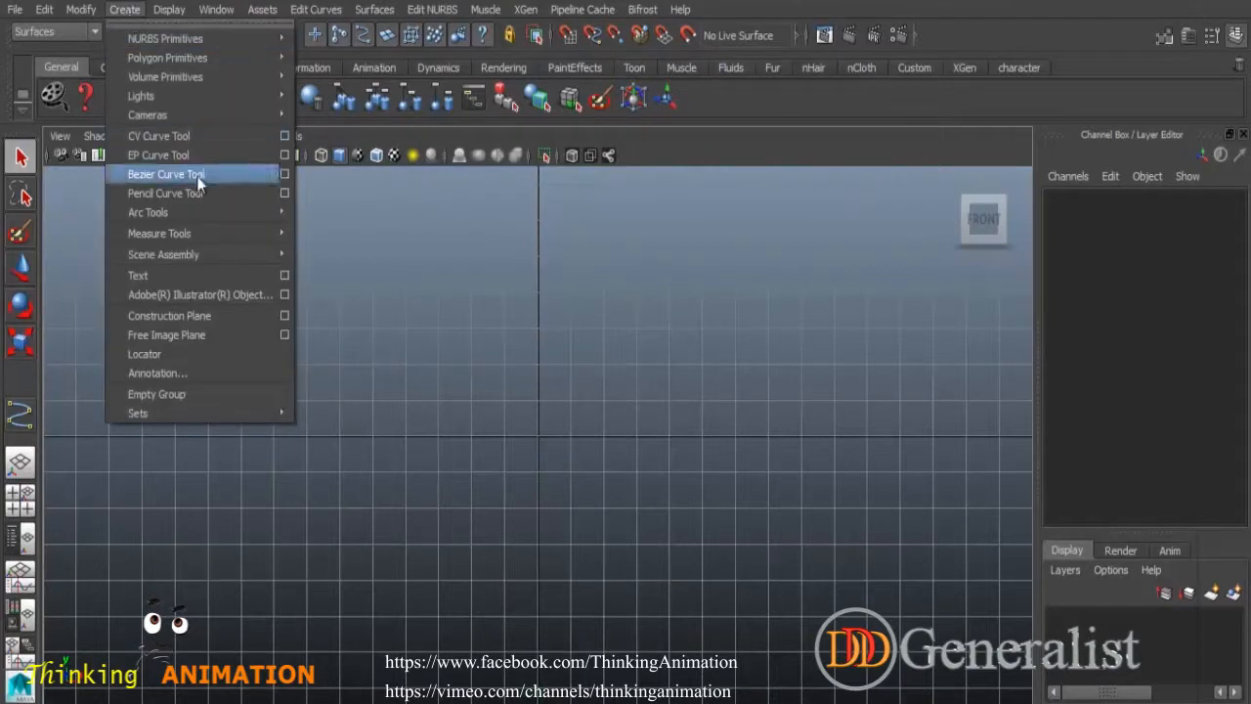
left_click(290, 138)
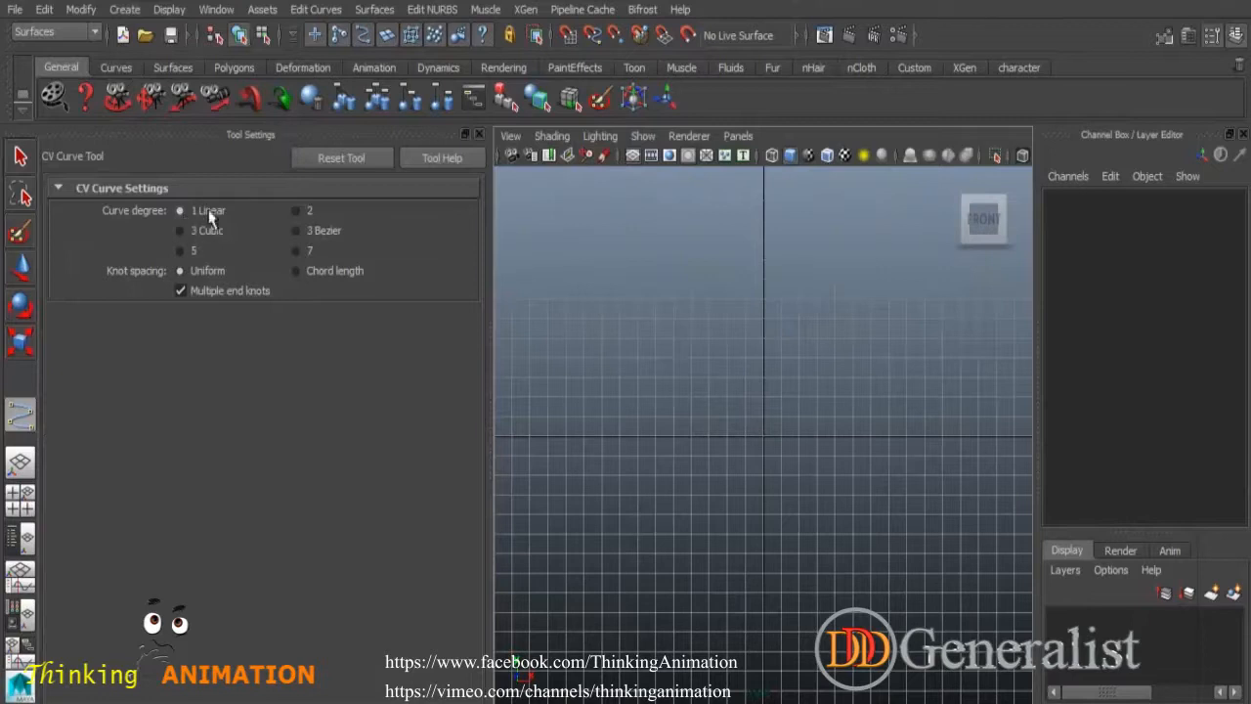
left_click(478, 134)
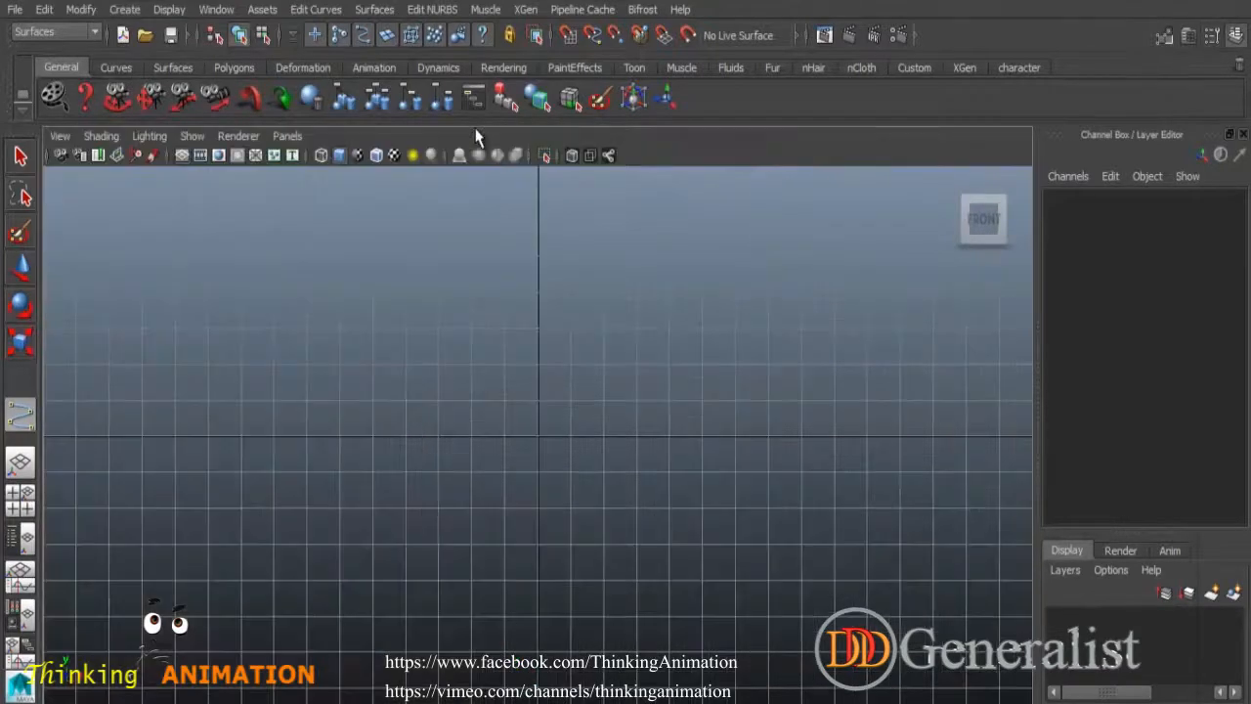
left_click(568, 35)
Draw a closed house outline centred on the vertical axis, 10 grid squares wide, with walls 6 squares high and the peak at 11.
middle_click_drag(625, 415, 622, 552, "alt")
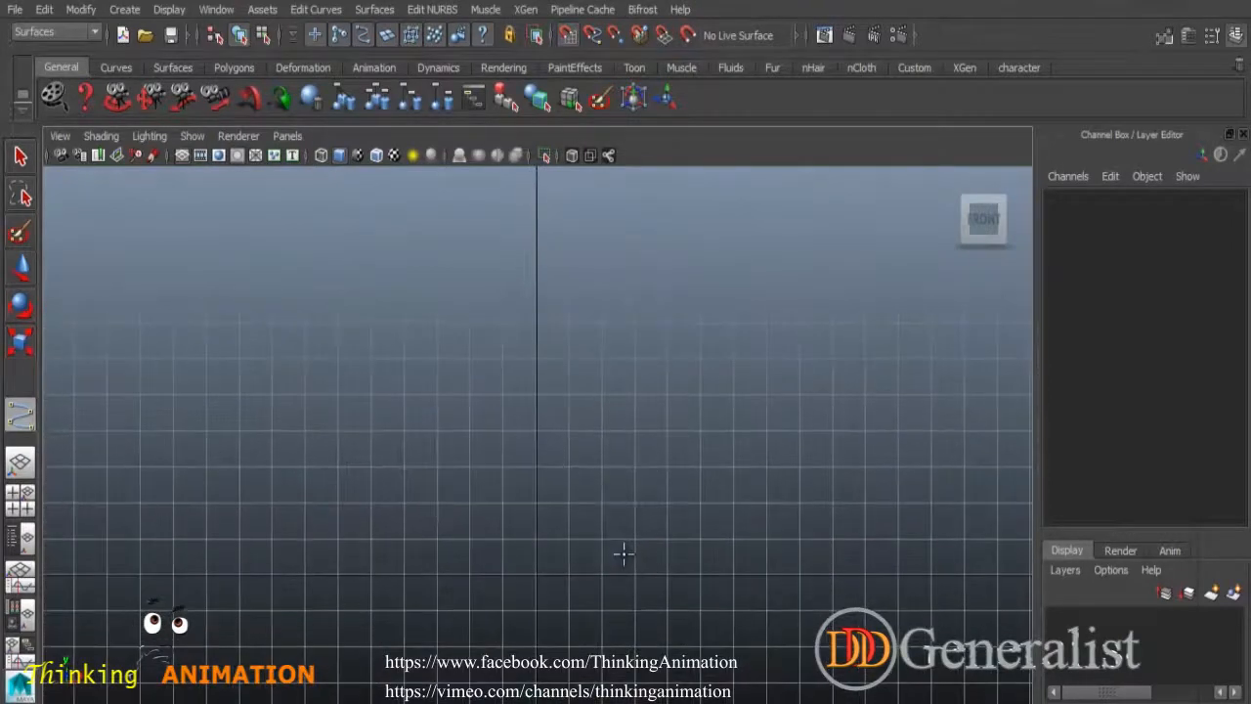
left_click(371, 576)
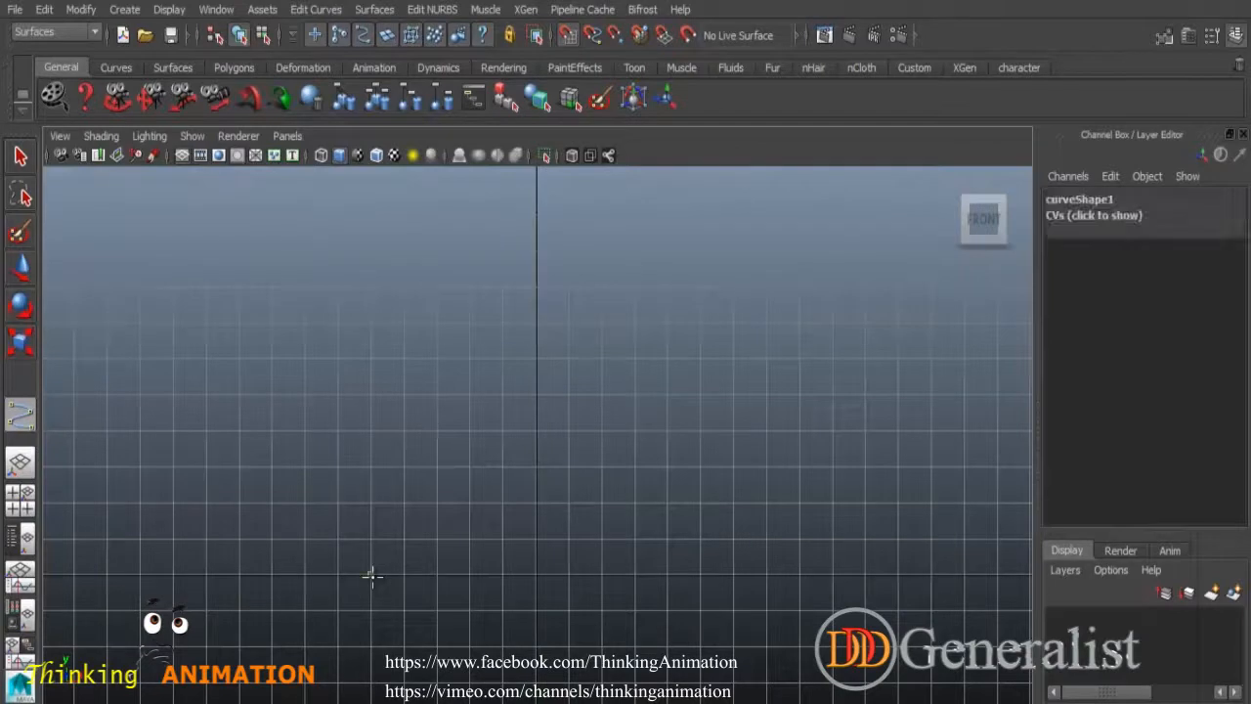
left_click(372, 362)
left_click(538, 182)
left_click(700, 359)
left_click(700, 575)
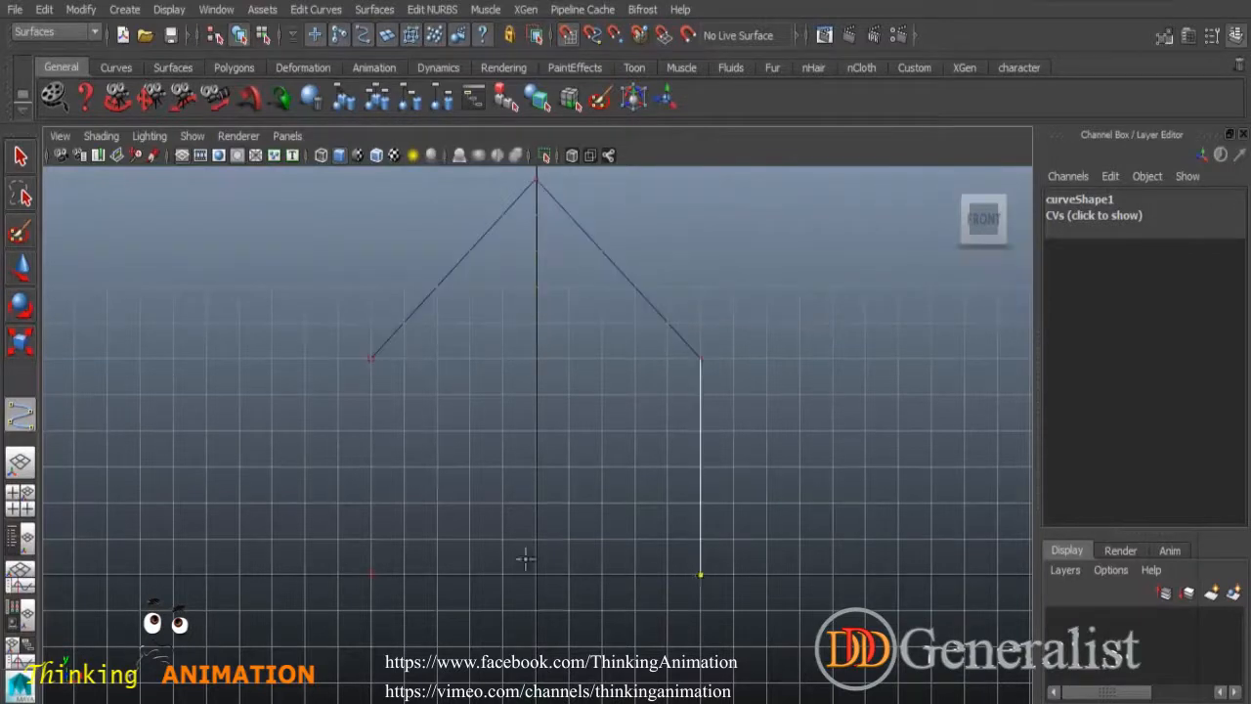
left_click(373, 575)
key("Return")
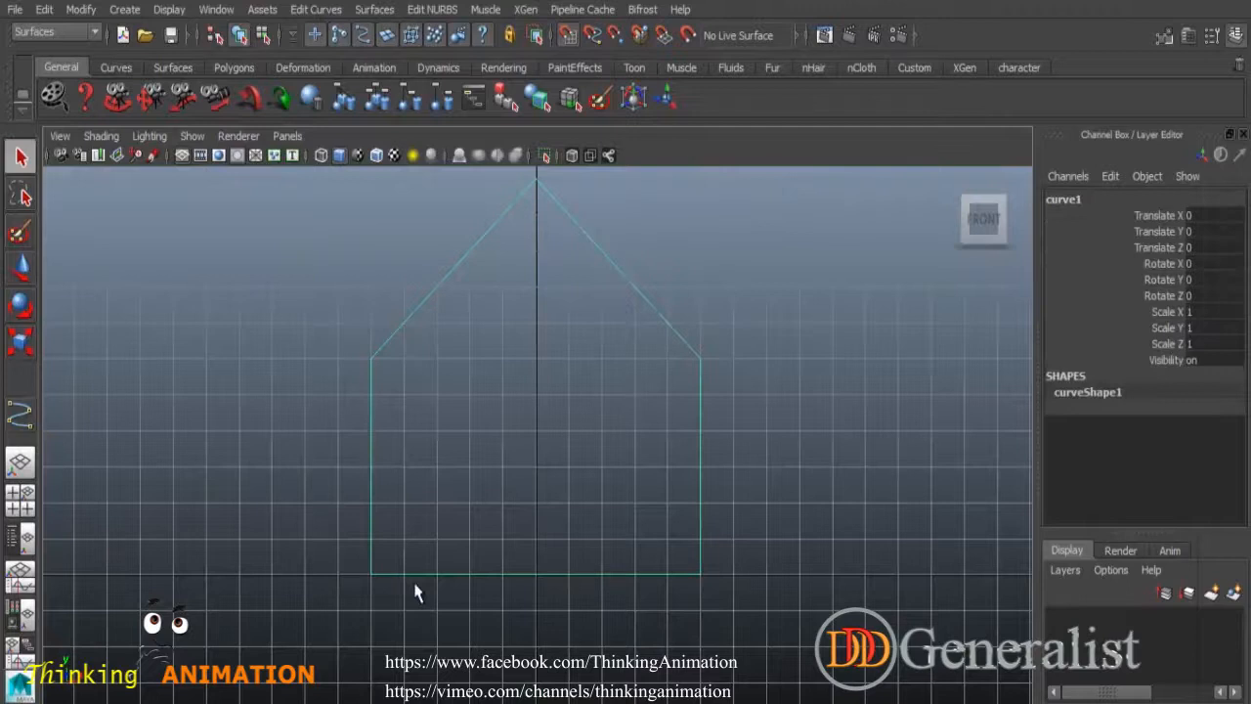
key("space")
key("space")
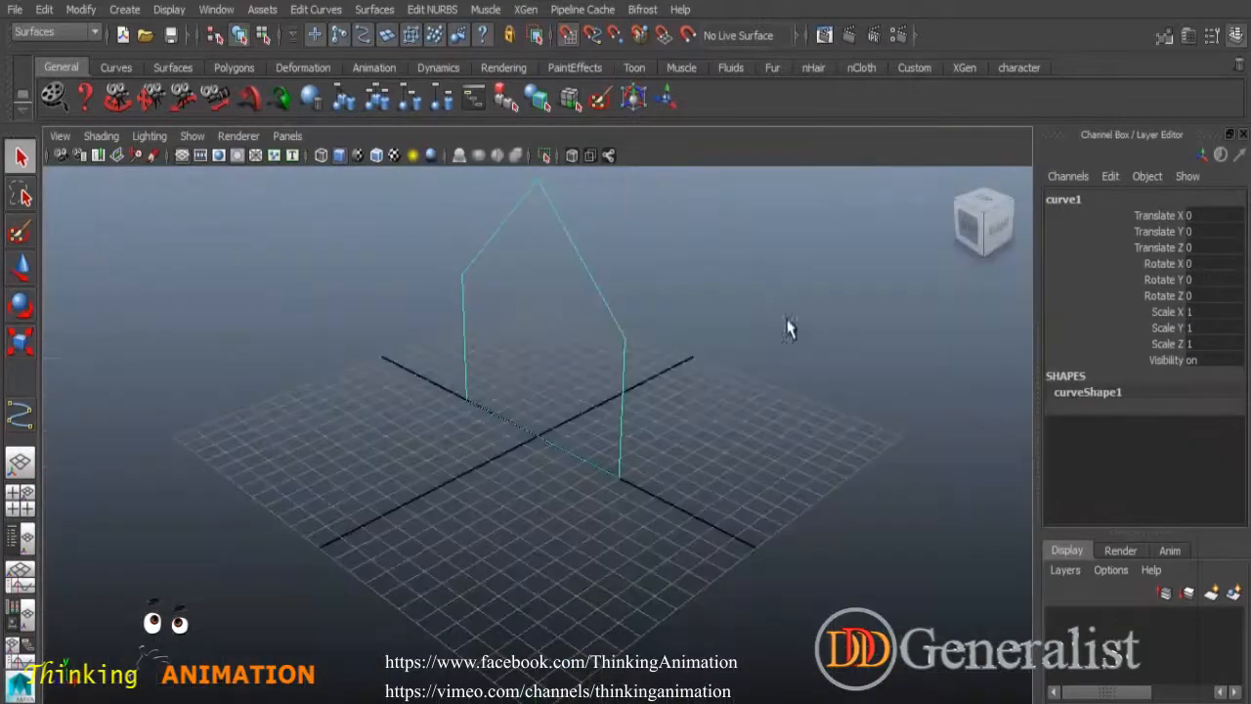
left_click_drag(643, 478, 566, 555, "alt")
In the front view, draw a closed door rectangle 3 by 5 grid squares on the base line, one square inside the left wall.
key("space")
key("space")
middle_click_drag(612, 541, 606, 572, "alt")
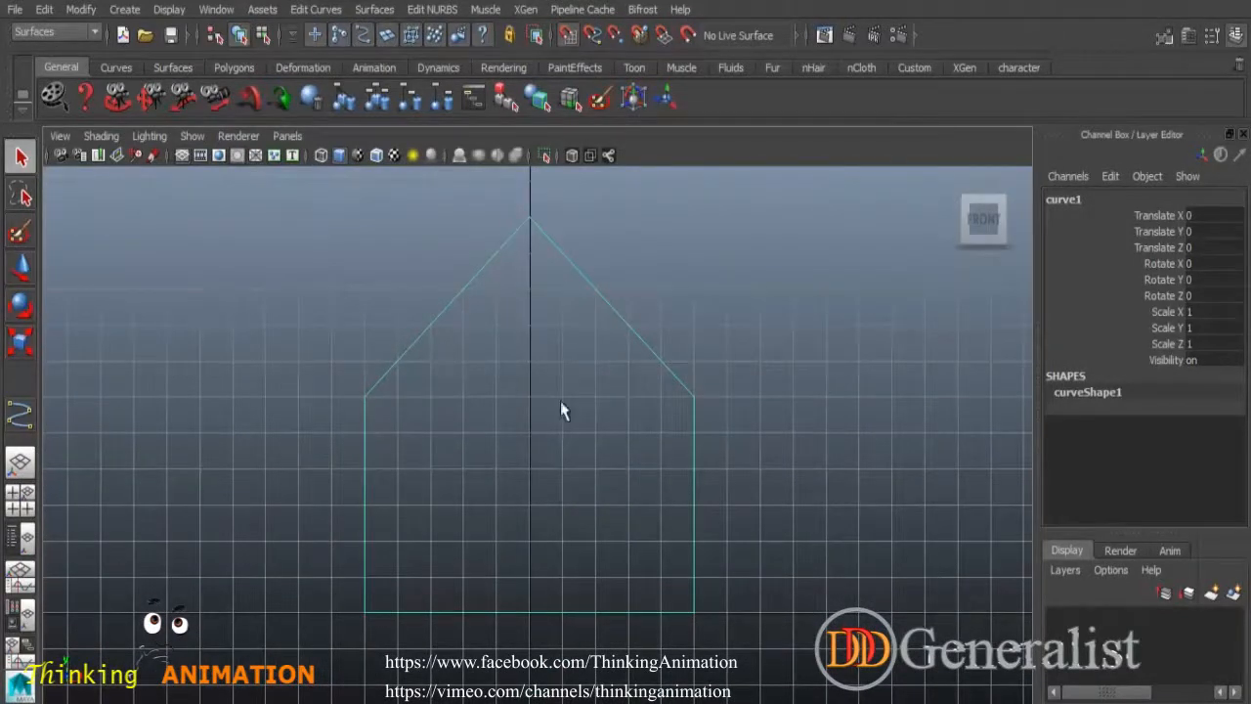
left_click(19, 416)
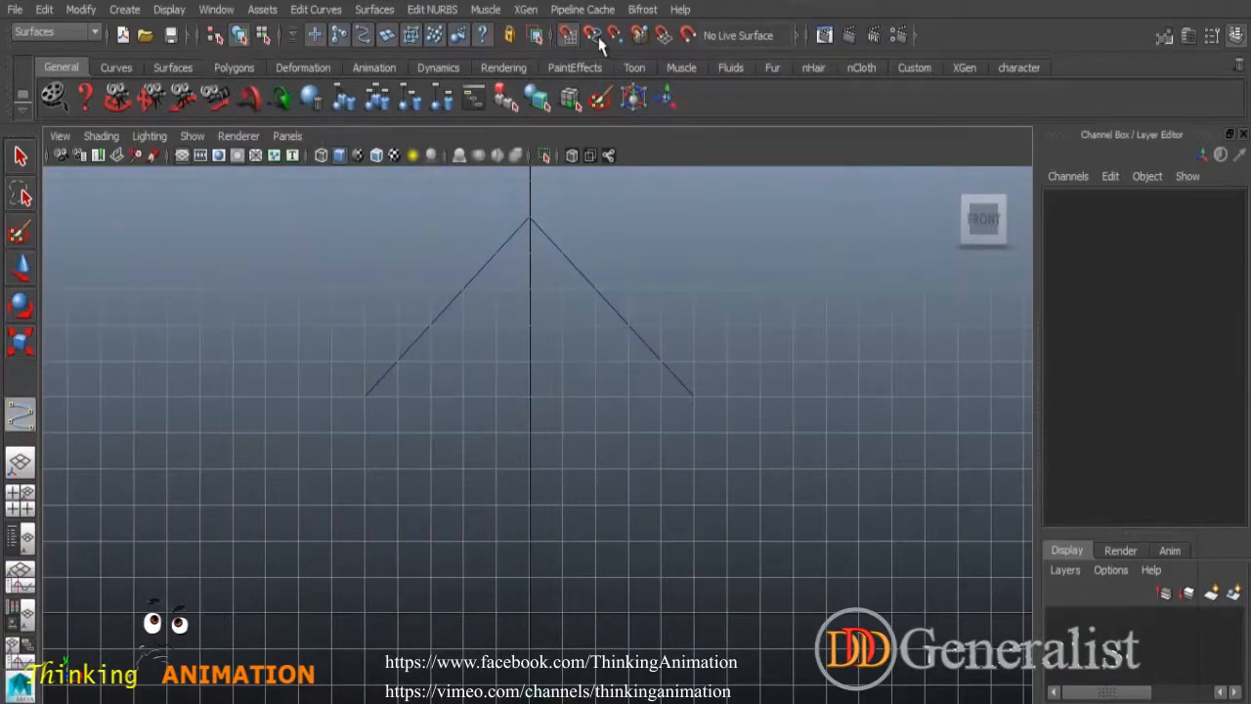
left_click(567, 35)
left_click(396, 614)
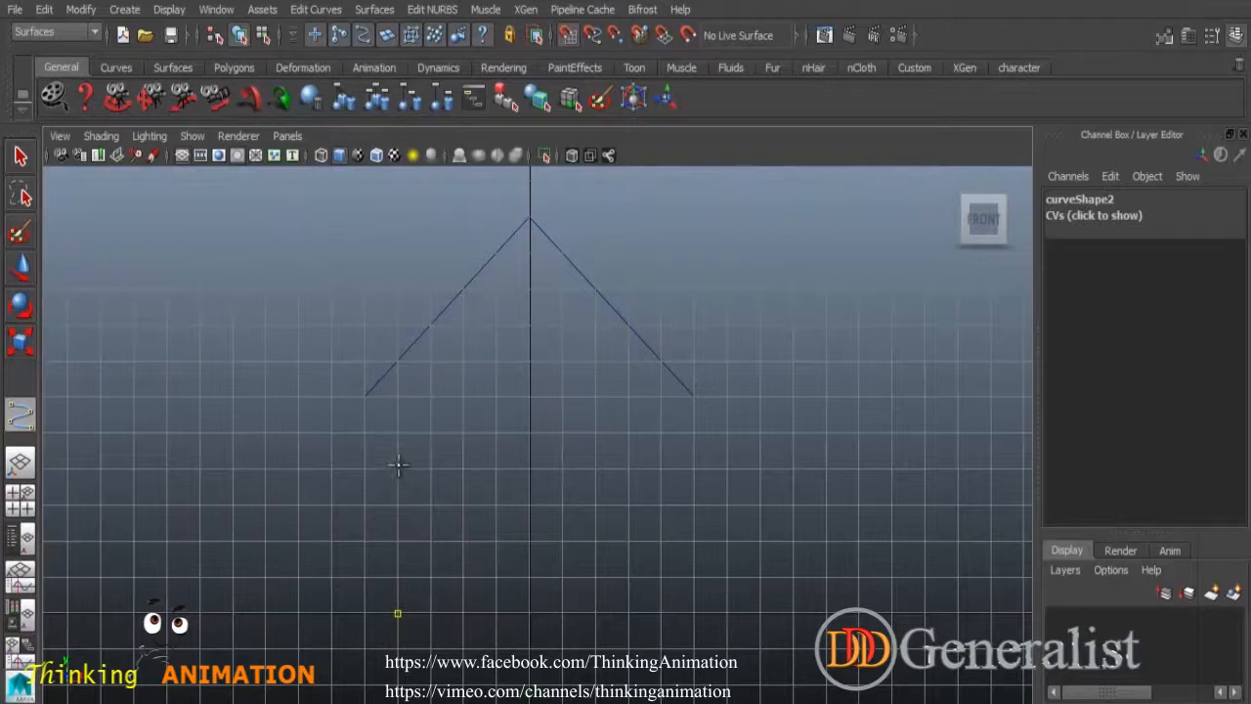
left_click(398, 436)
left_click(490, 435)
left_click(496, 613)
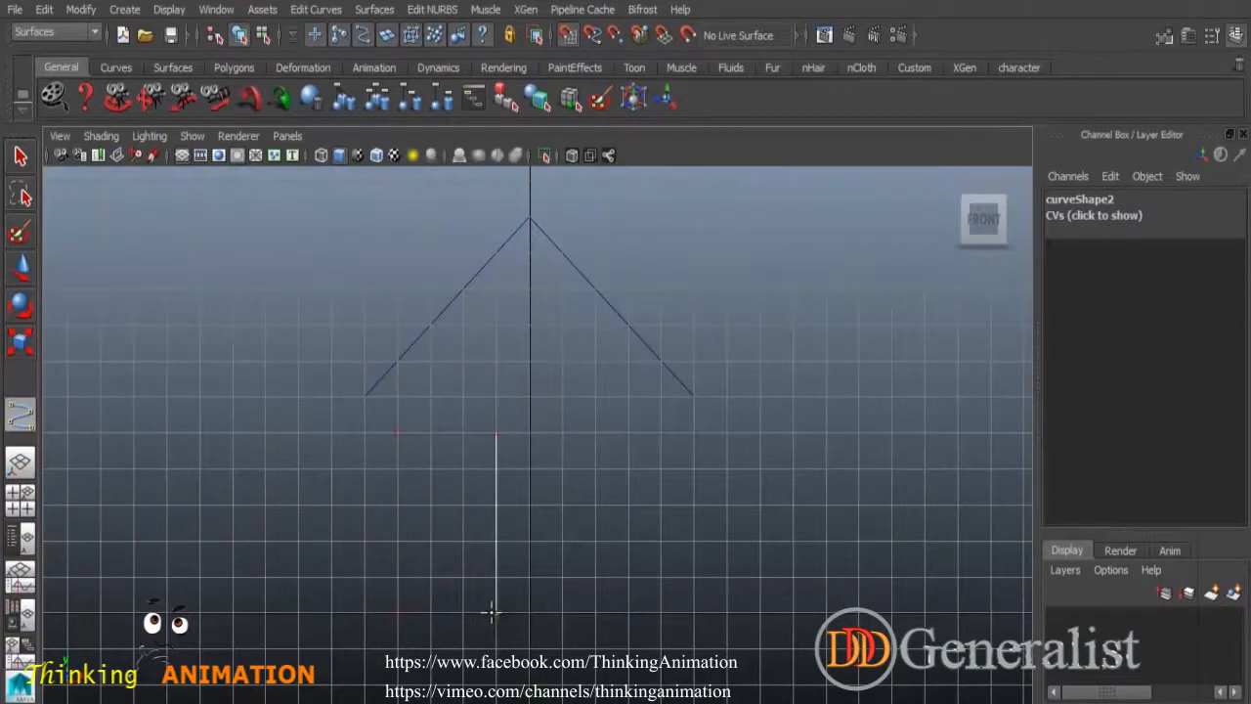
left_click(400, 613)
key("q")
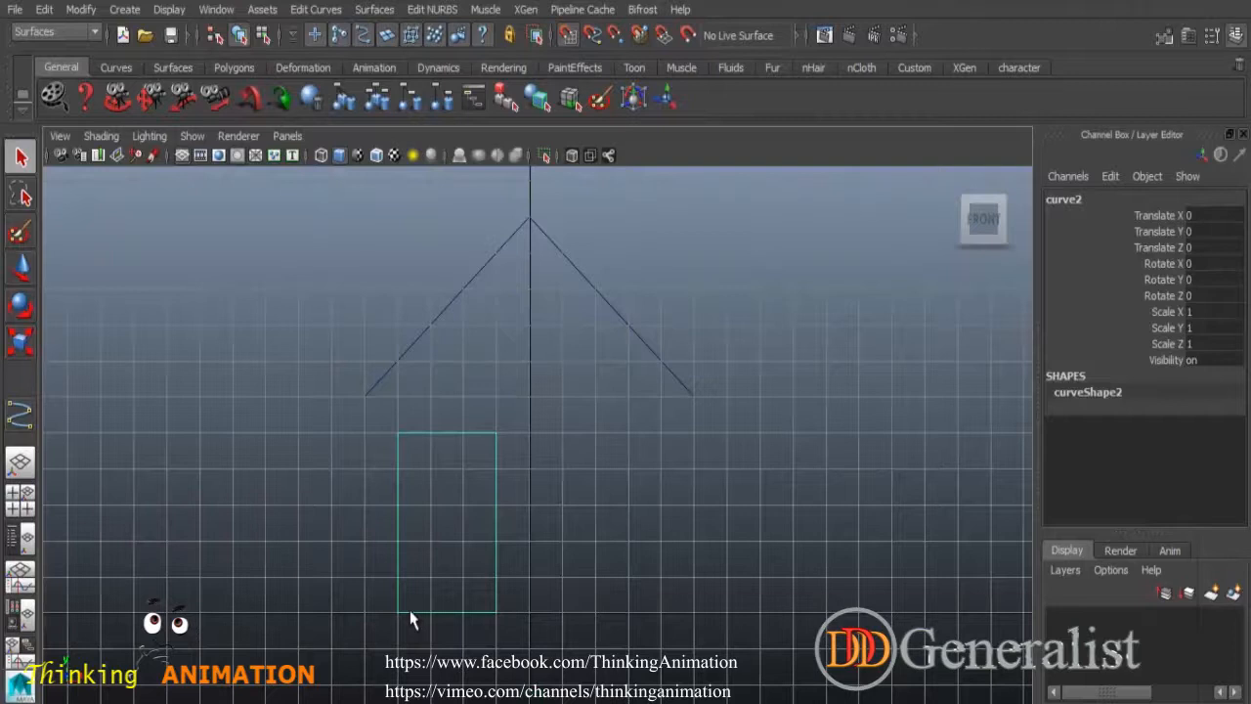
Draw a closed window rectangle 4 grid squares wide and 3 high, starting at the vertical axis and level with the door's top.
left_click(22, 418)
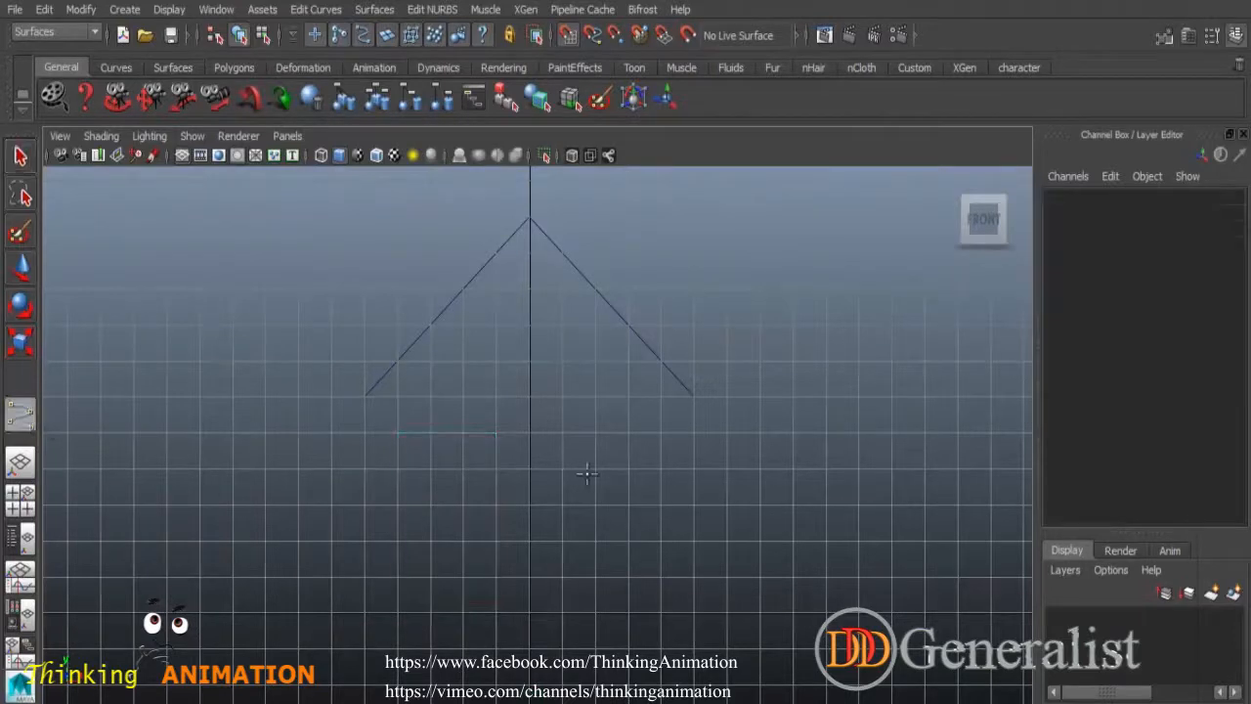
left_click(528, 433)
left_click(656, 433)
left_click(660, 541)
left_click(529, 540)
left_click(533, 434)
key("Return")
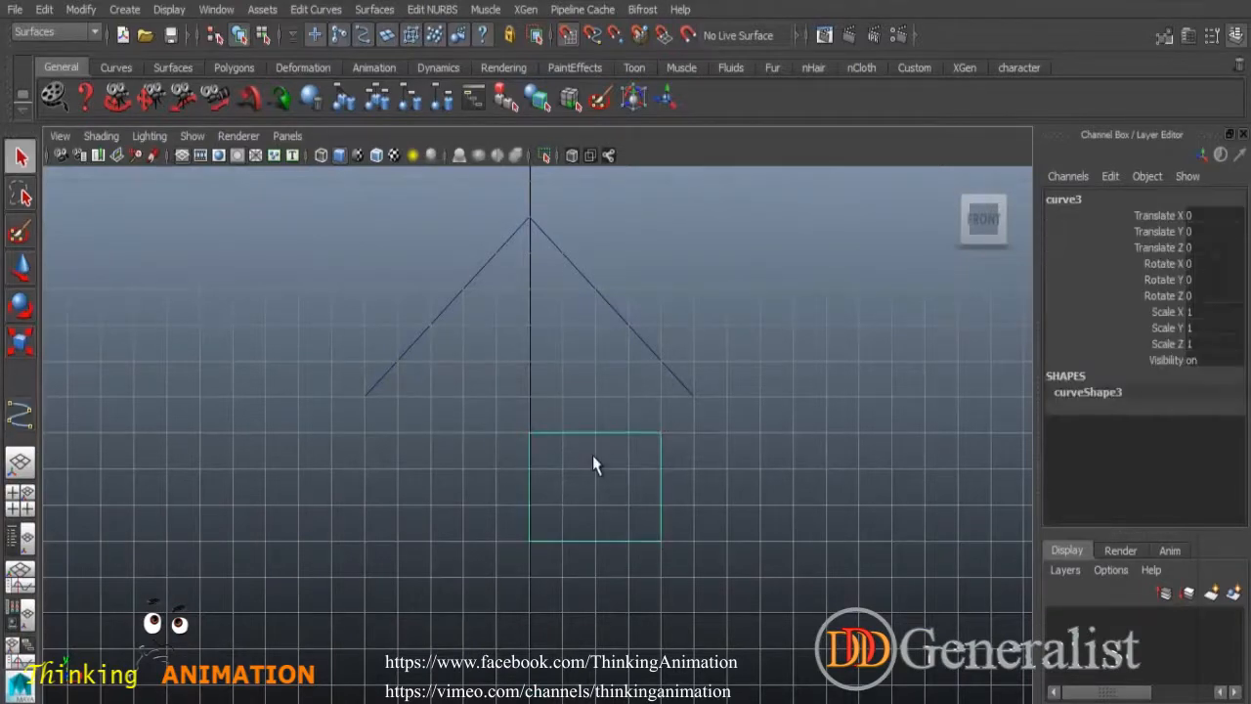
Examine the house outline, door and window curves in the perspective view.
key("space")
key("space")
left_click(788, 393)
left_click_drag(763, 499, 743, 567, "alt")
scroll(651, 513, "up", 4)
middle_click_drag(743, 567, 763, 484, "alt")
left_click_drag(762, 485, 730, 475, "alt")
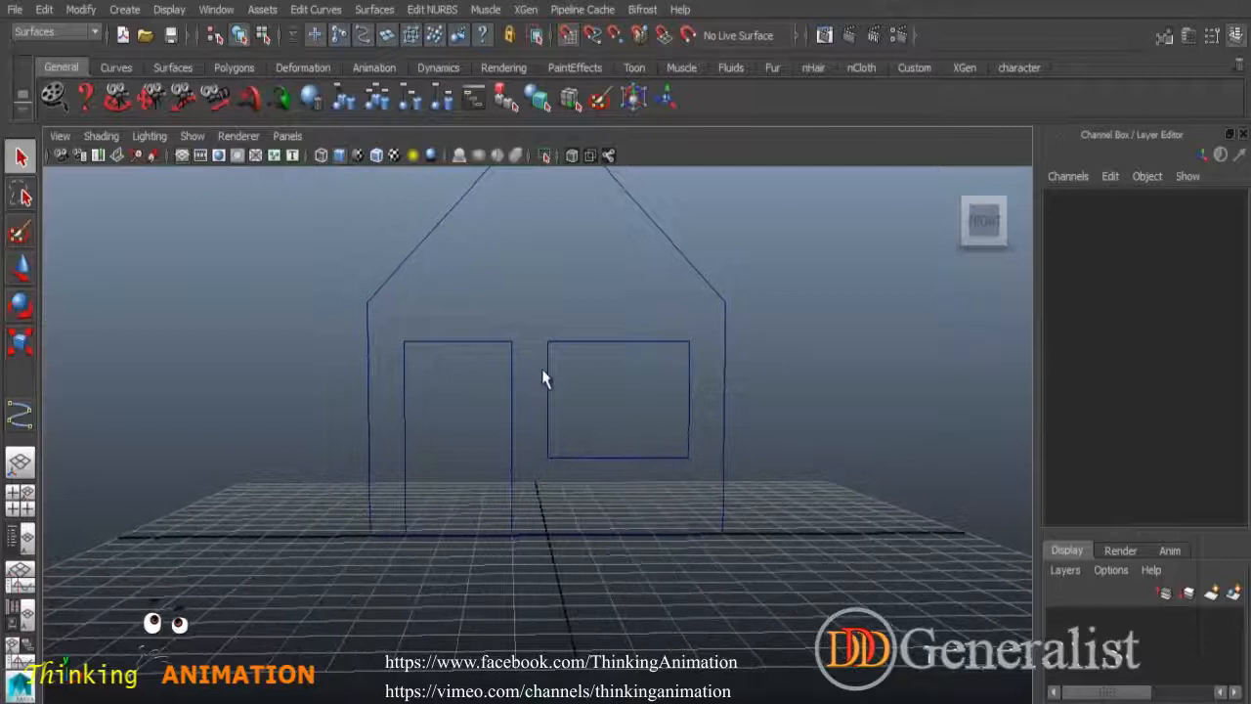
scroll(644, 435, "down", 3)
Center the door curve's pivot in the front view and scale the curve uniformly to about 0.904.
key("space")
key("space")
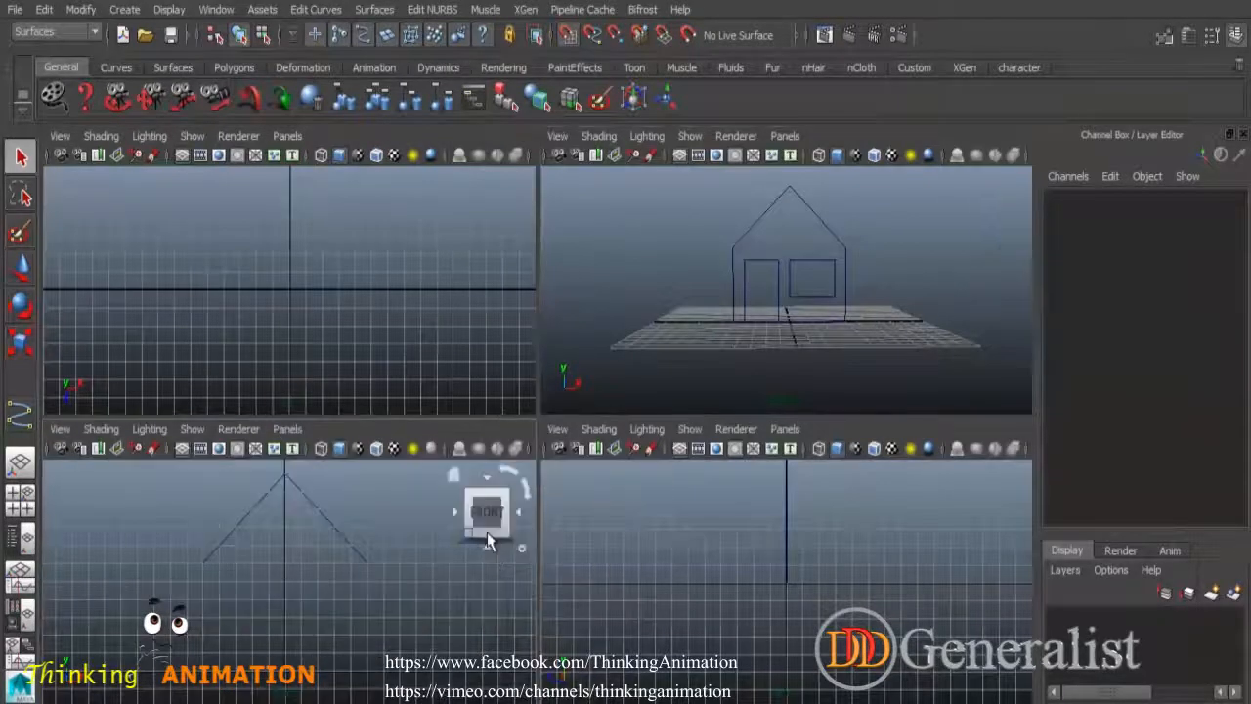
left_click_drag(435, 423, 477, 458)
left_click(21, 342)
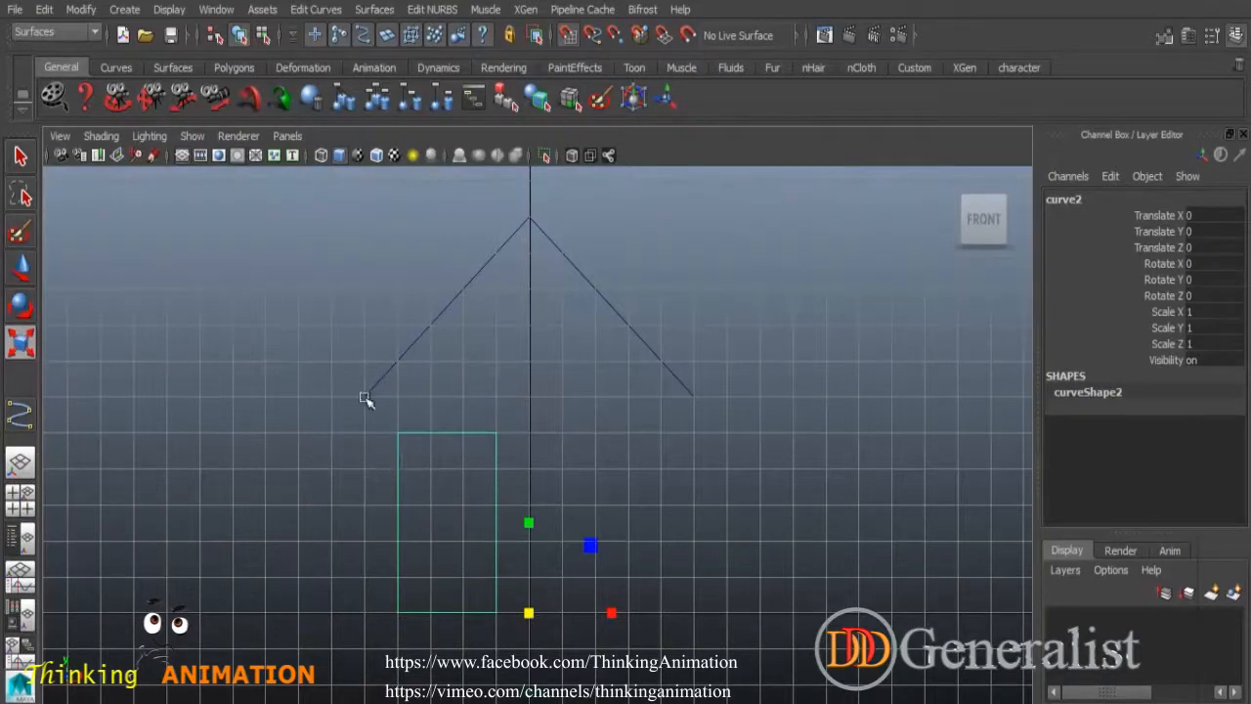
left_click(80, 10)
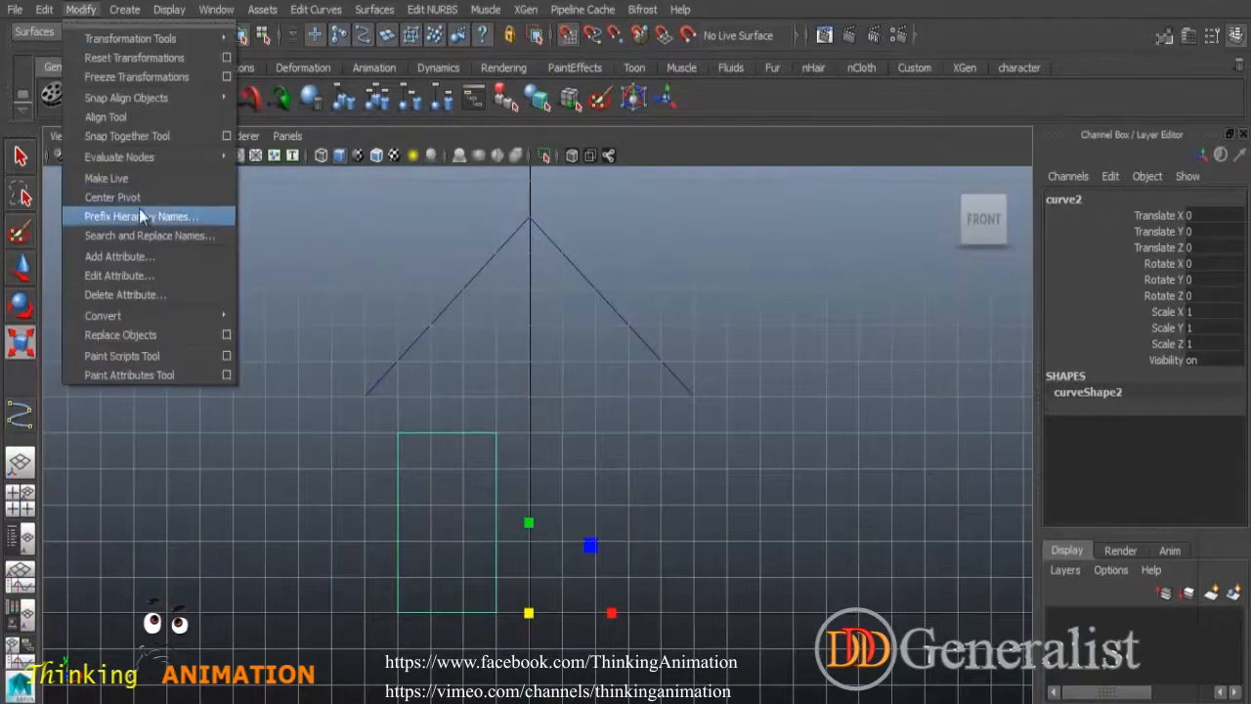
left_click(99, 199)
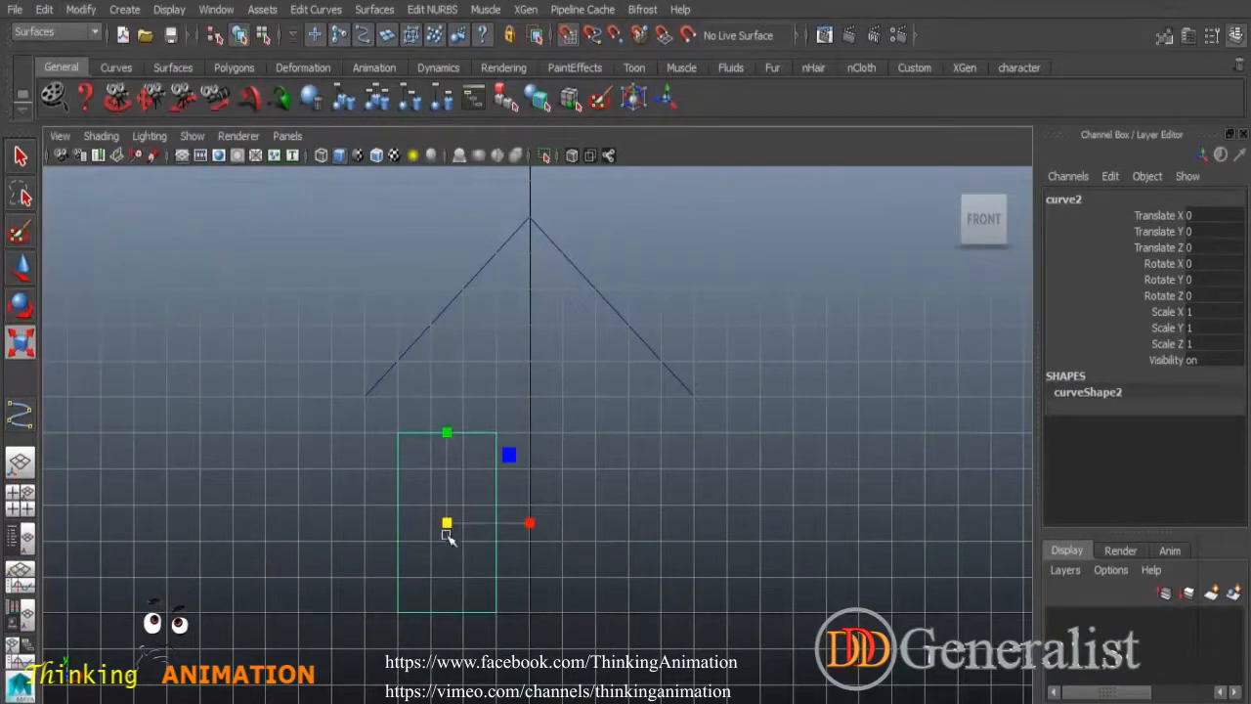
left_click_drag(447, 525, 442, 524)
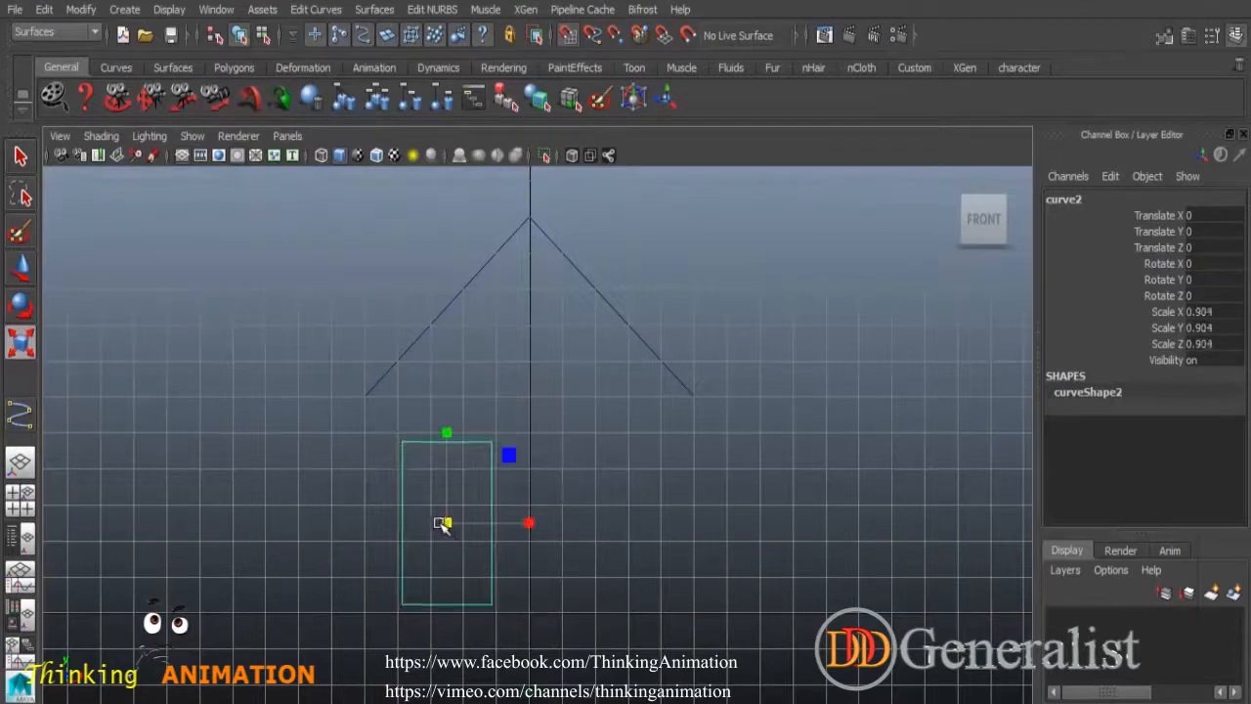
Turn off grid snapping and move the door curve slightly down, just above the house's base line.
left_click(21, 268)
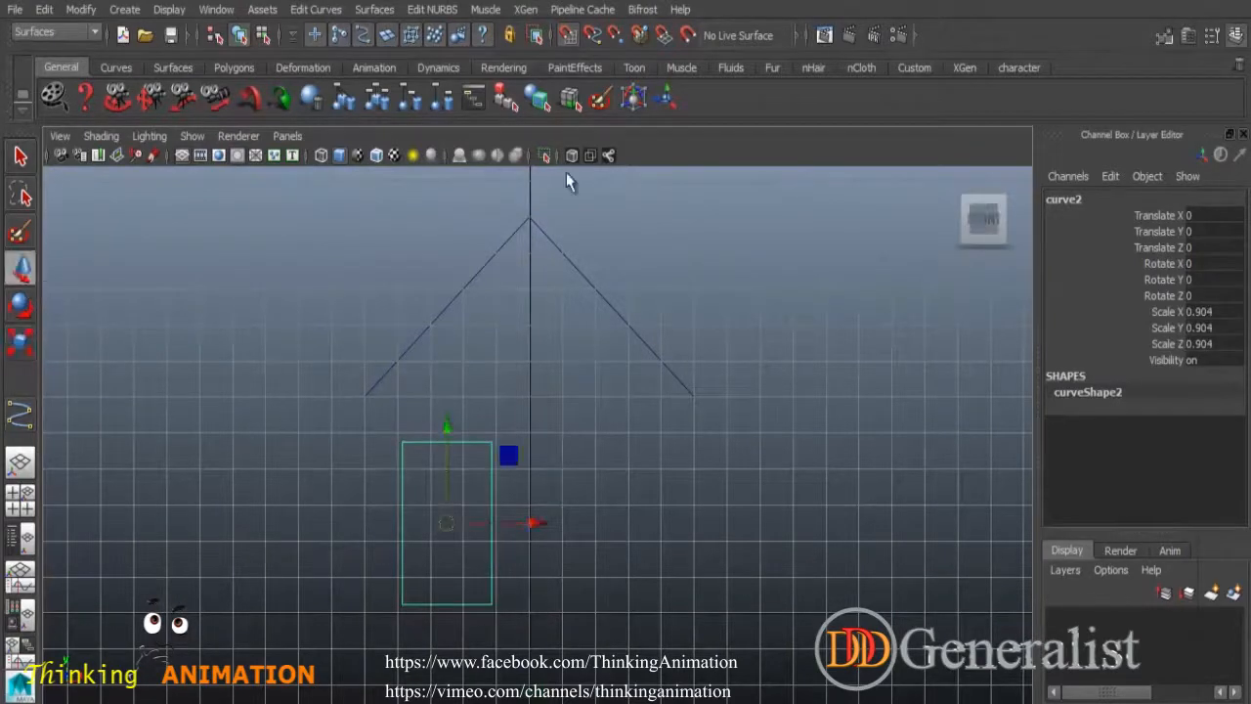
left_click_drag(448, 420, 449, 426)
Center the window curve's pivot, scale the curve uniformly to about 0.955 and stretch it slightly in width.
left_click(598, 457)
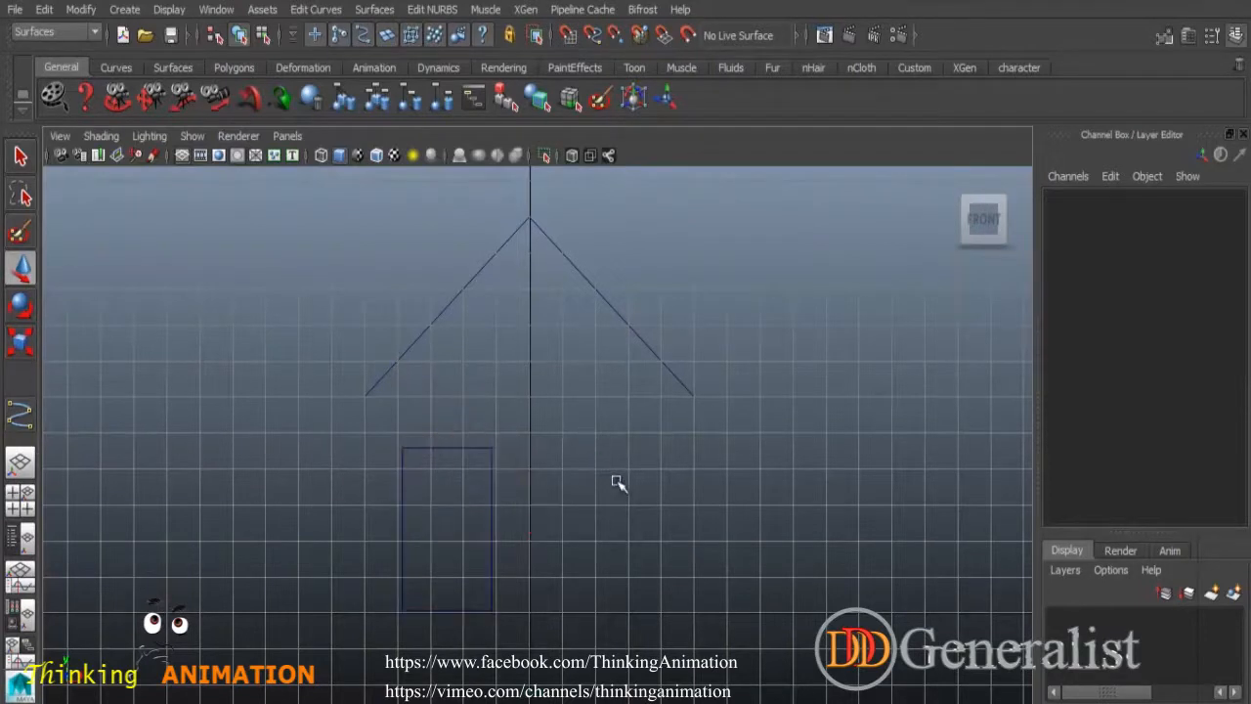
left_click_drag(598, 431, 640, 493)
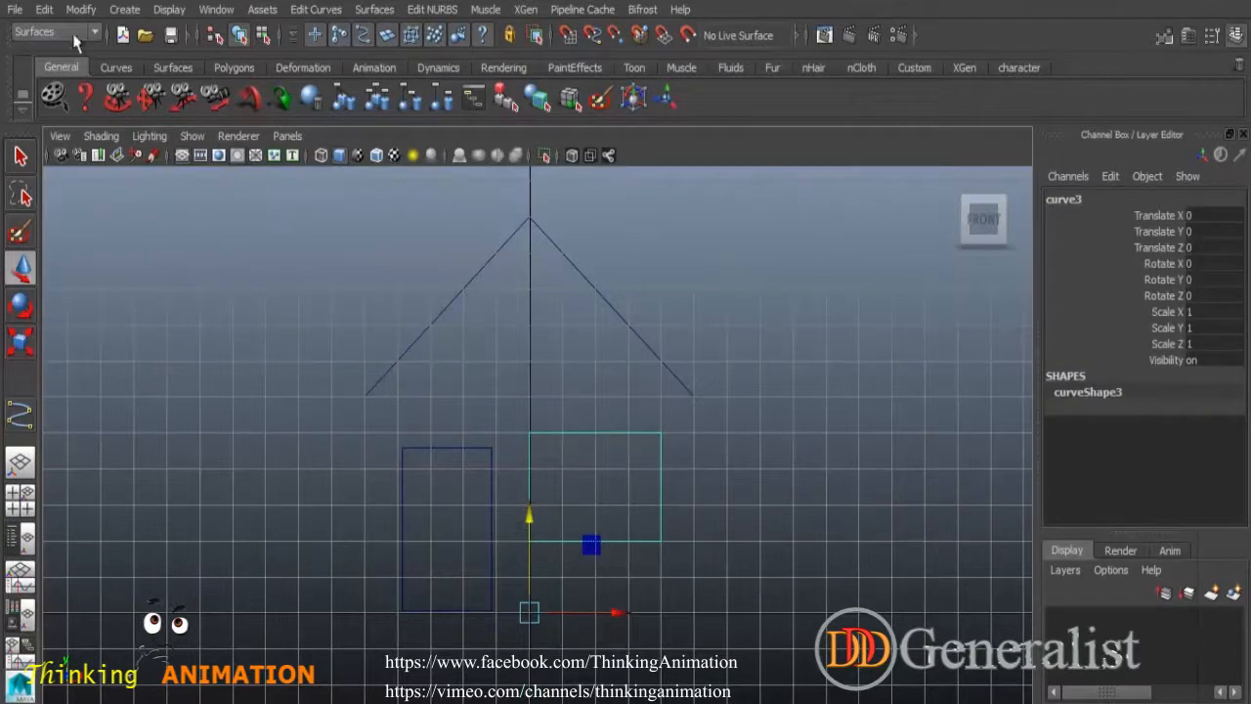
left_click(80, 10)
left_click(132, 197)
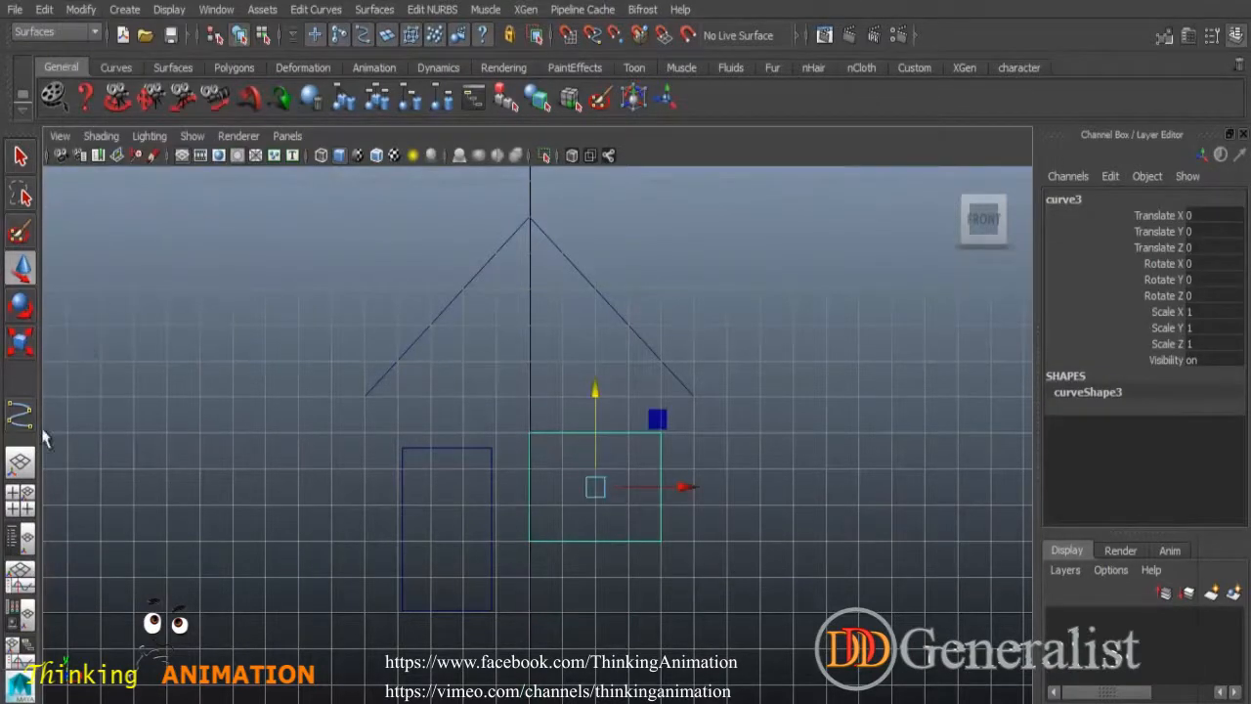
left_click(19, 342)
left_click_drag(595, 486, 588, 486)
left_click_drag(676, 487, 691, 488)
left_click(692, 488)
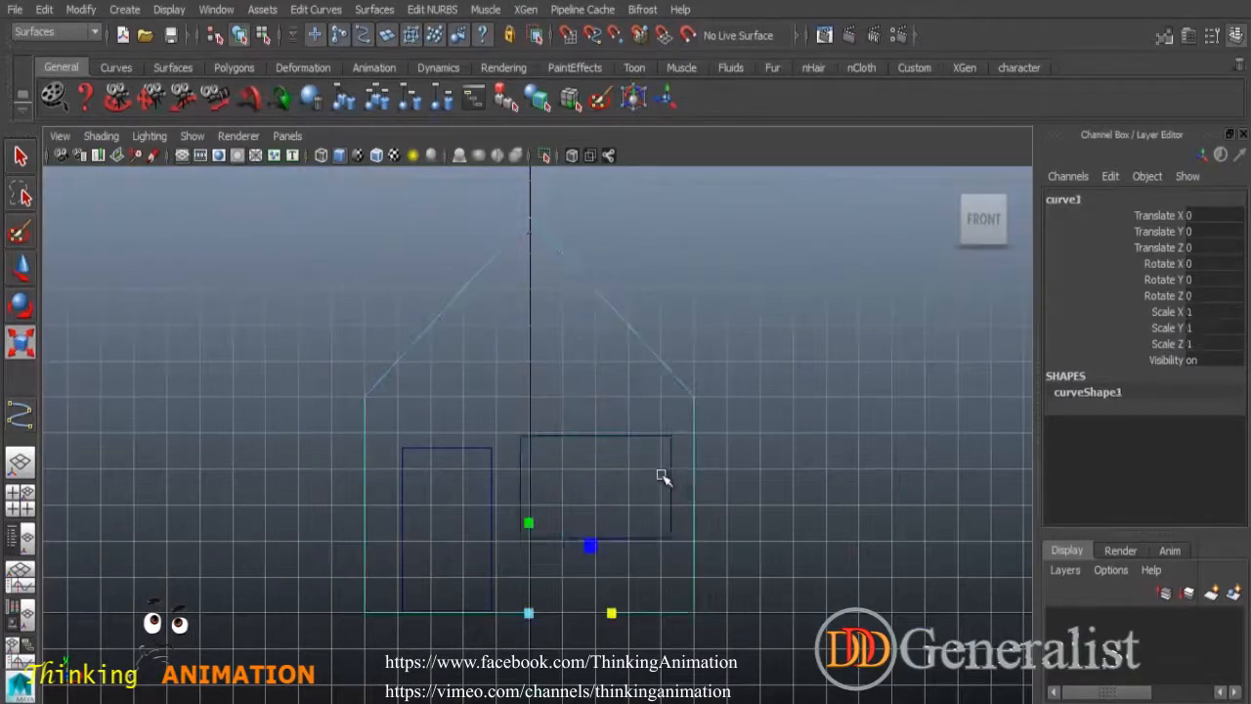
Move the window curve straight down to a Translate Y of about -0.865.
left_click(635, 431)
left_click(636, 437)
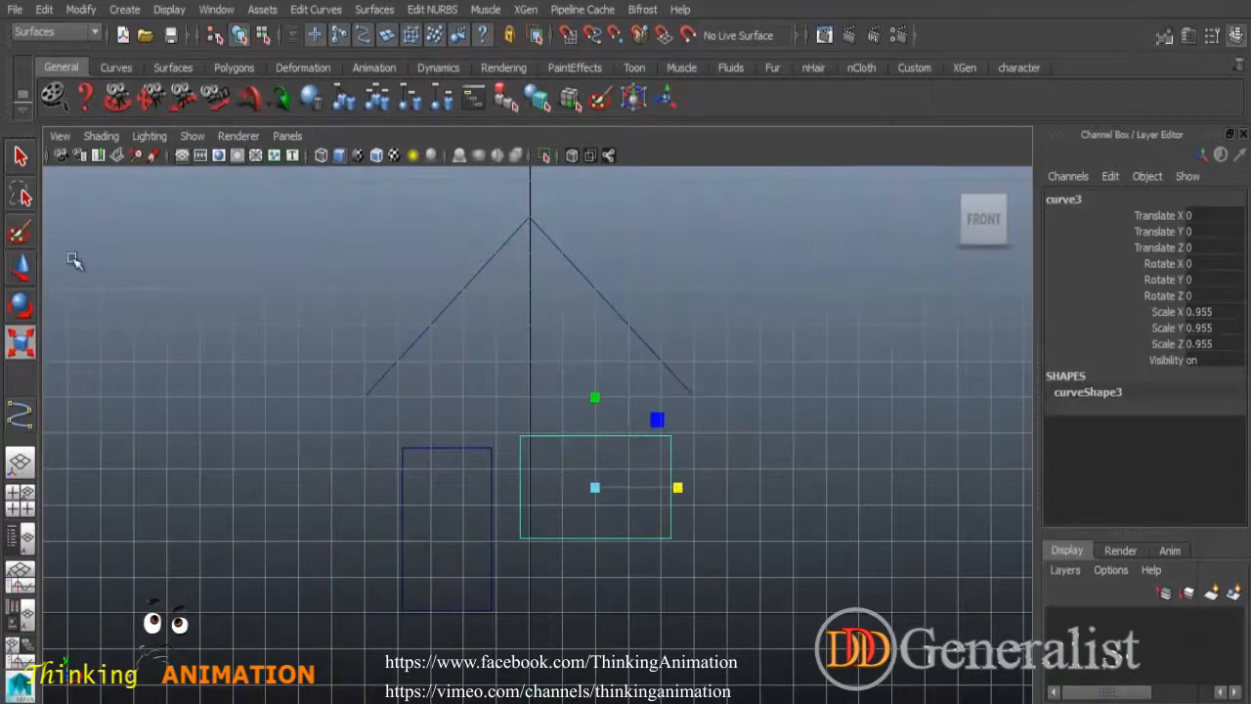
left_click(24, 266)
left_click_drag(595, 392, 595, 422)
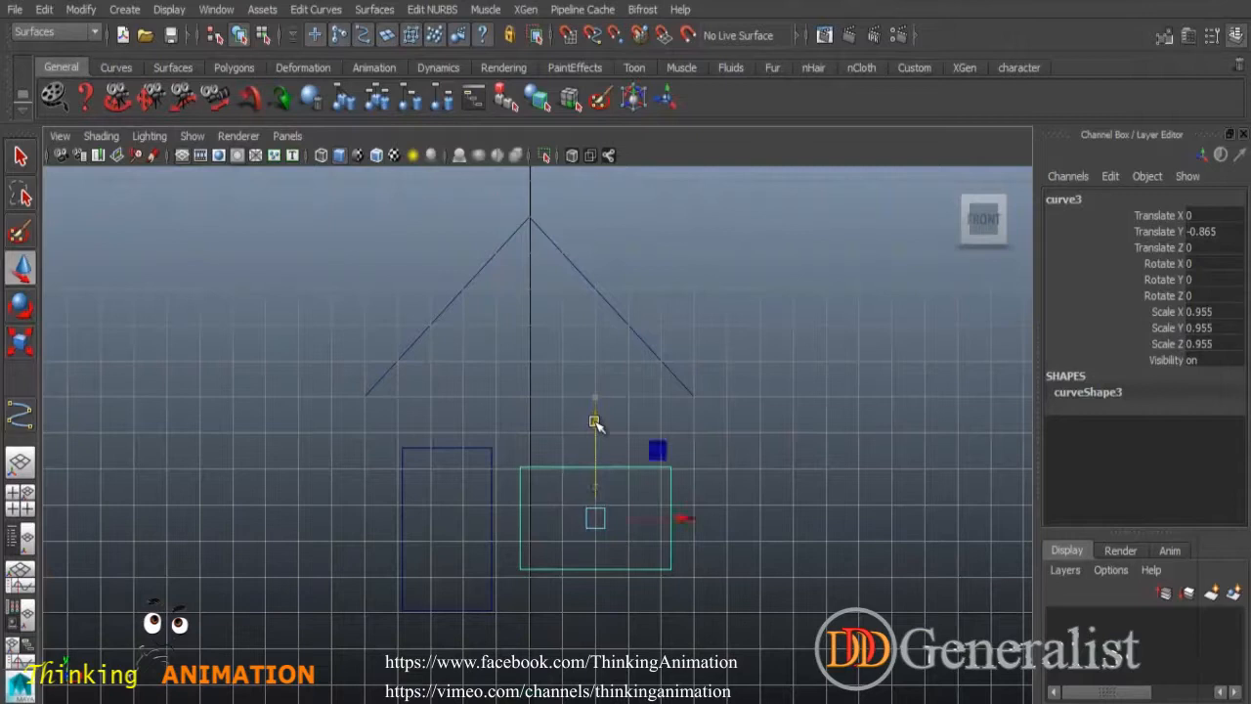
In the perspective view, fine-tune the door curve's height to a Translate Y of about -0.217, just above the house's base line.
key("space")
key("space")
left_click(810, 399)
left_click_drag(718, 495, 718, 427, "alt")
left_click(719, 399)
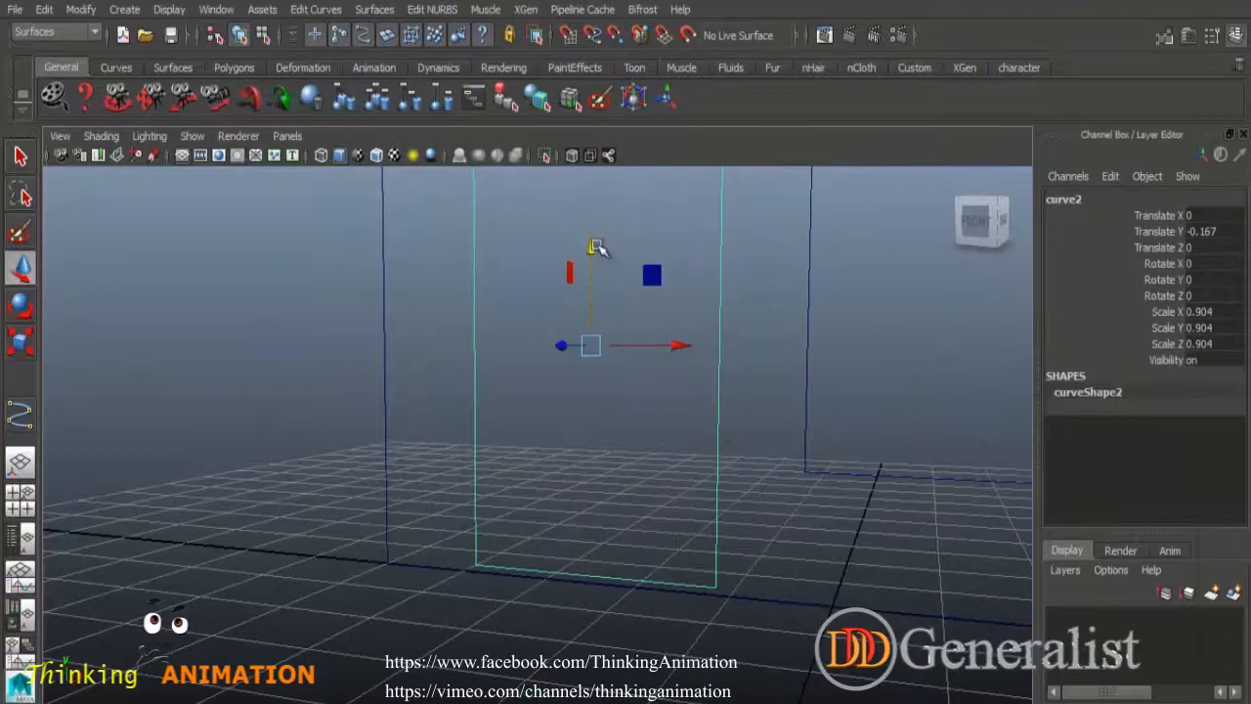
left_click_drag(596, 251, 594, 267)
left_click_drag(675, 515, 447, 218, "alt")
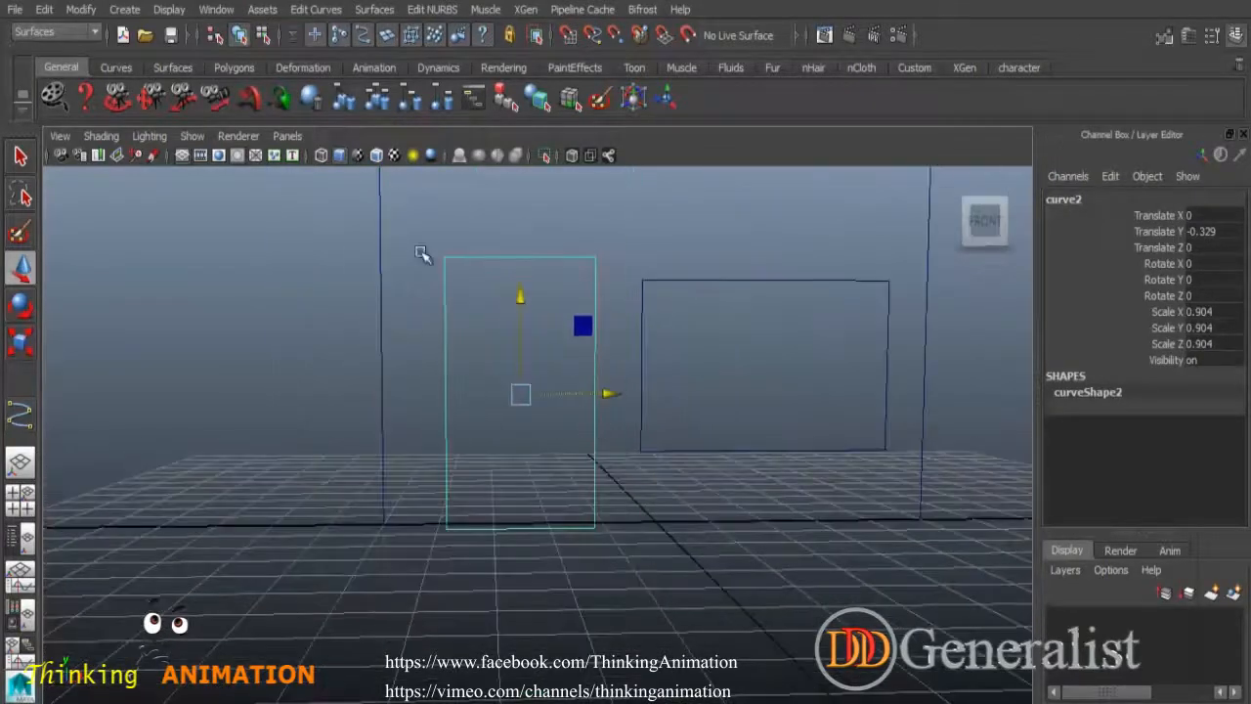
scroll(677, 479, "down", 5)
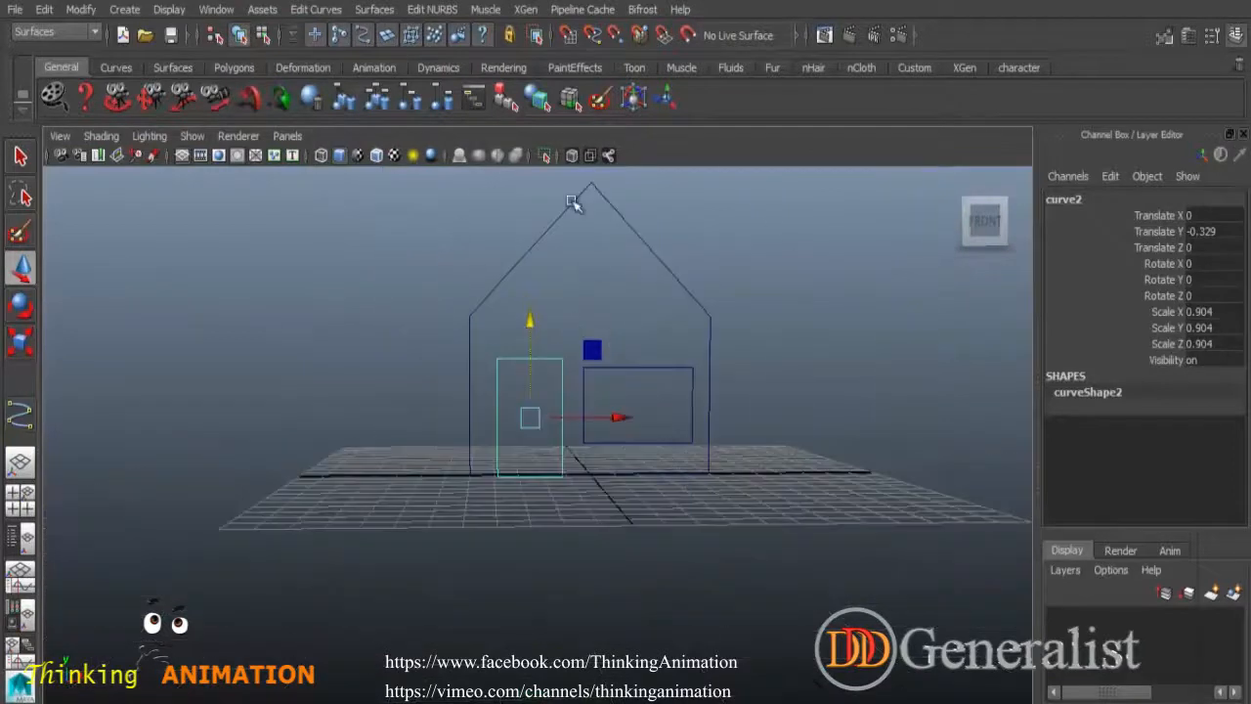
scroll(601, 503, "up", 5)
left_click_drag(511, 277, 511, 270)
left_click_drag(545, 385, 504, 626, "alt")
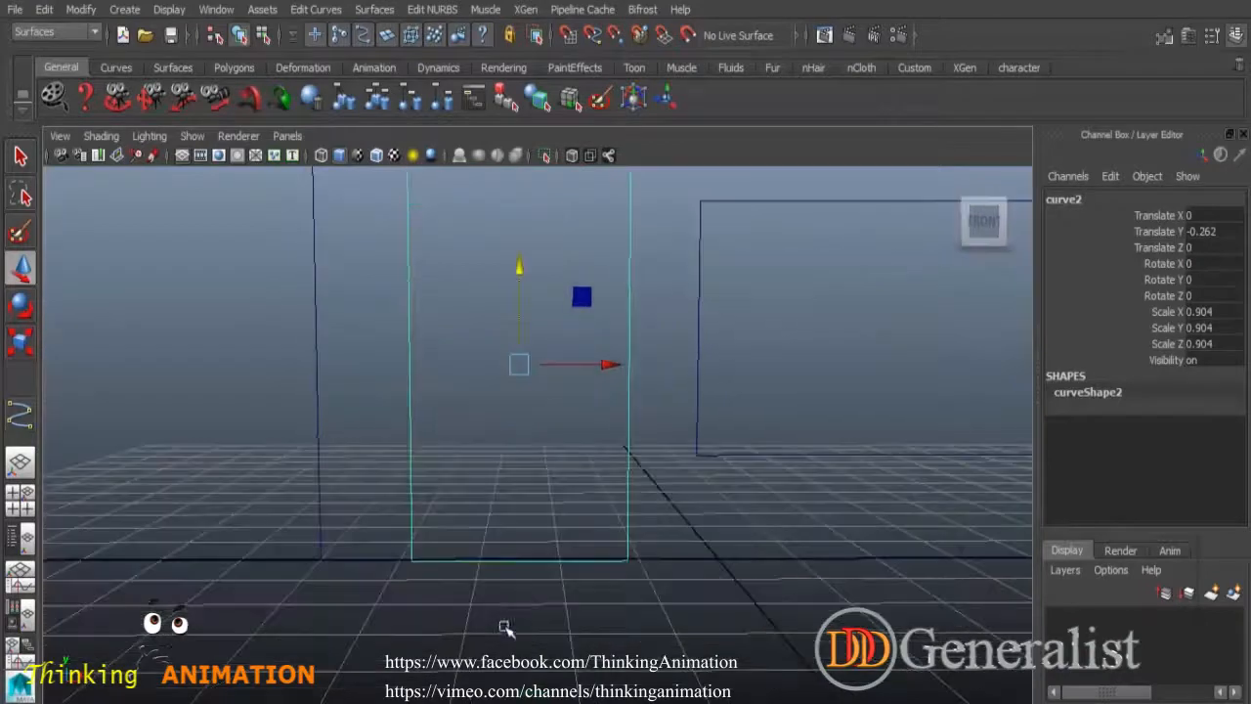
left_click_drag(521, 272, 521, 265)
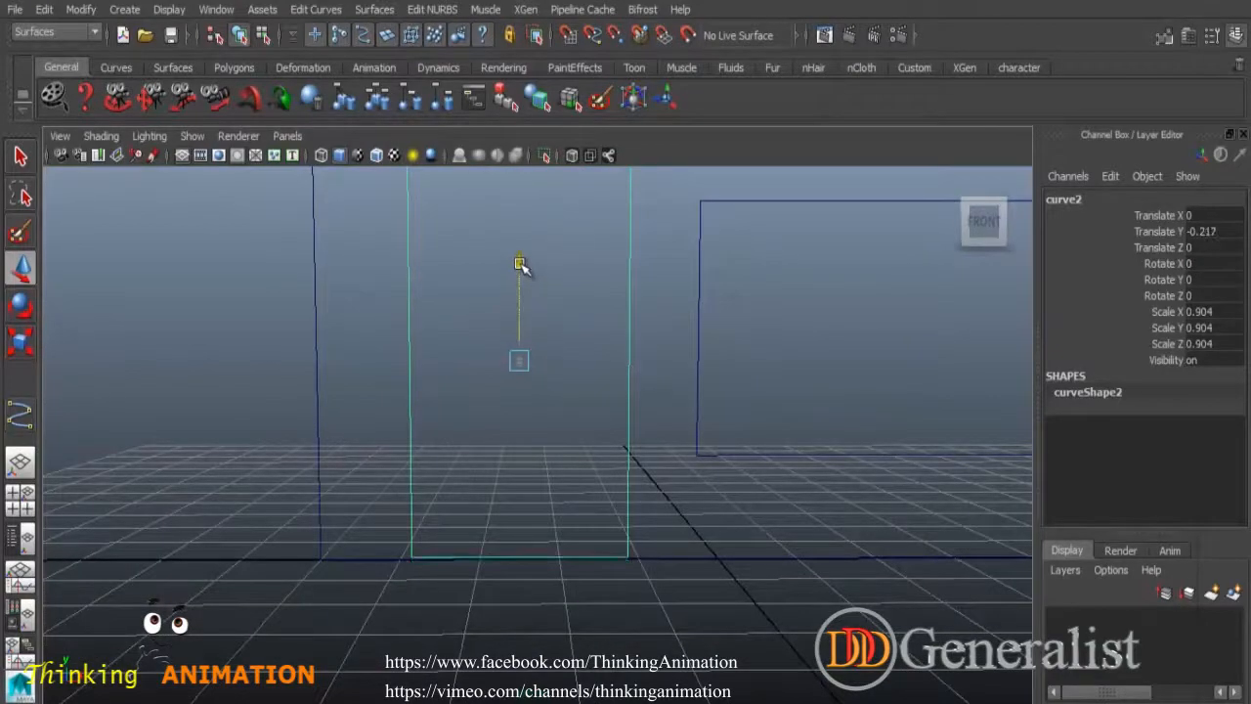
left_click_drag(801, 531, 833, 640, "alt")
left_click(877, 597)
Create a planar surface from the house outline, door and window curves together.
mouse_move(706, 529)
left_mouse_down("alt")
mouse_move(793, 531)
mouse_move(711, 532)
left_mouse_up("alt")
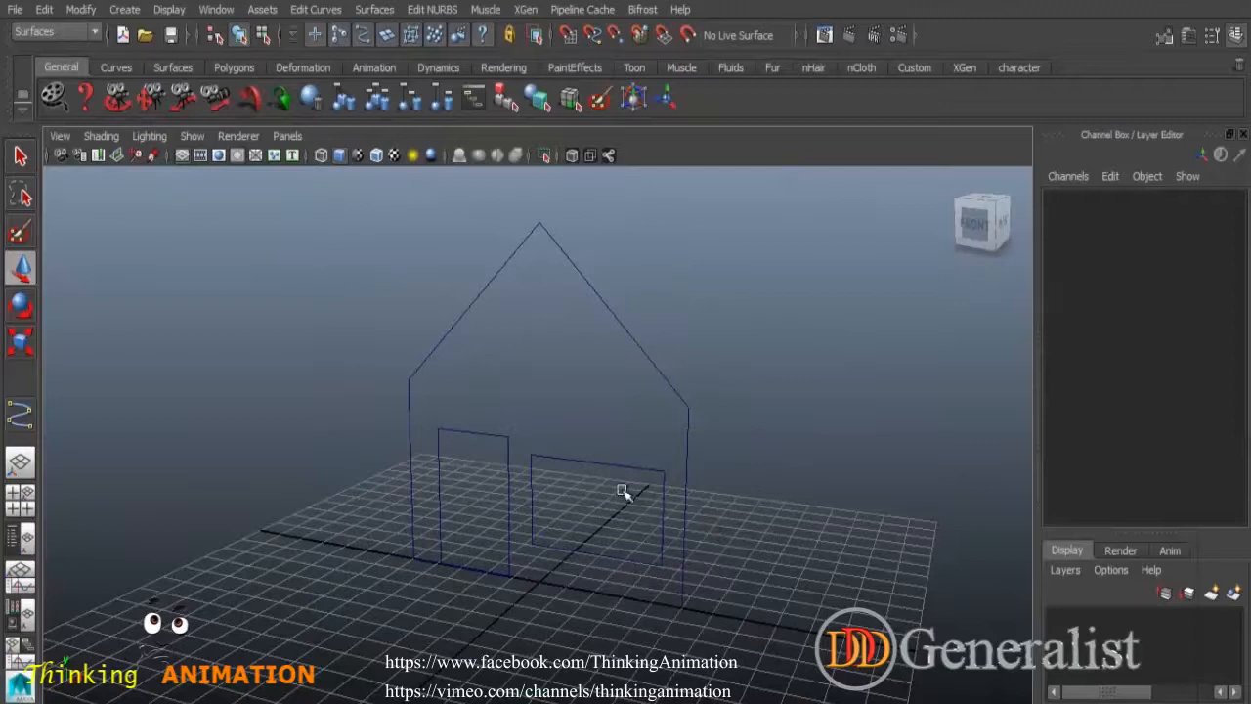
left_click_drag(411, 271, 686, 533)
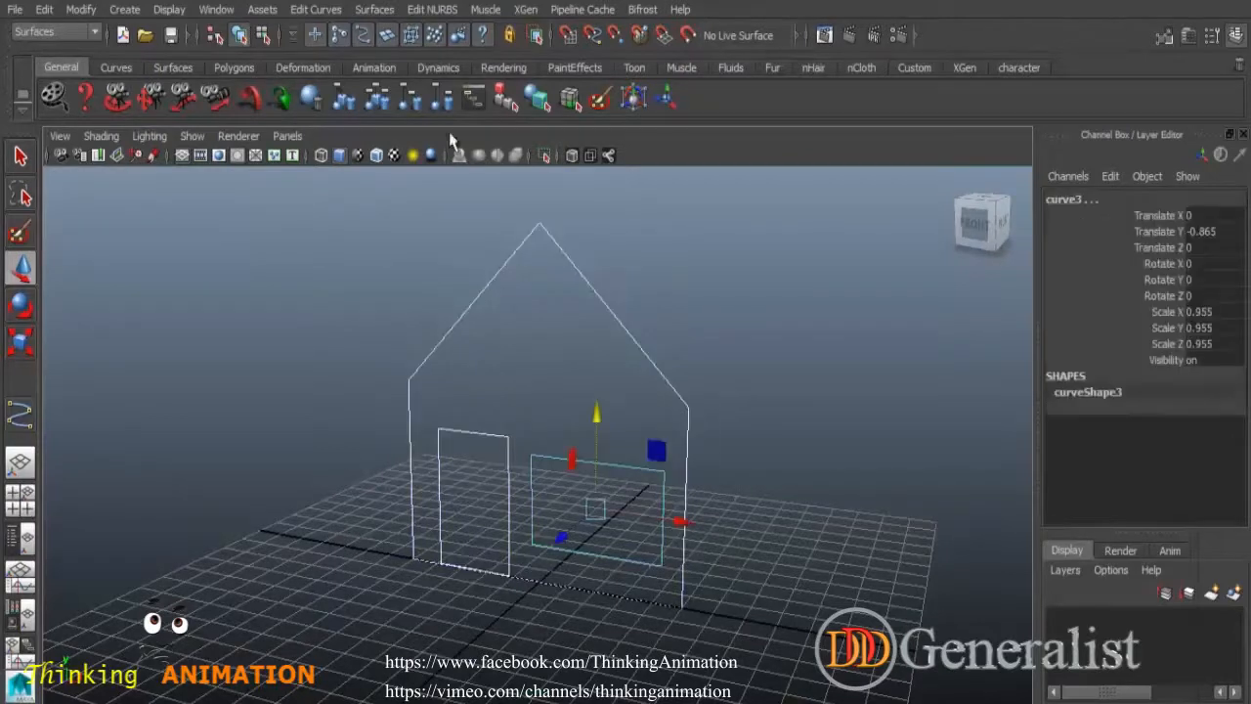
left_click(372, 11)
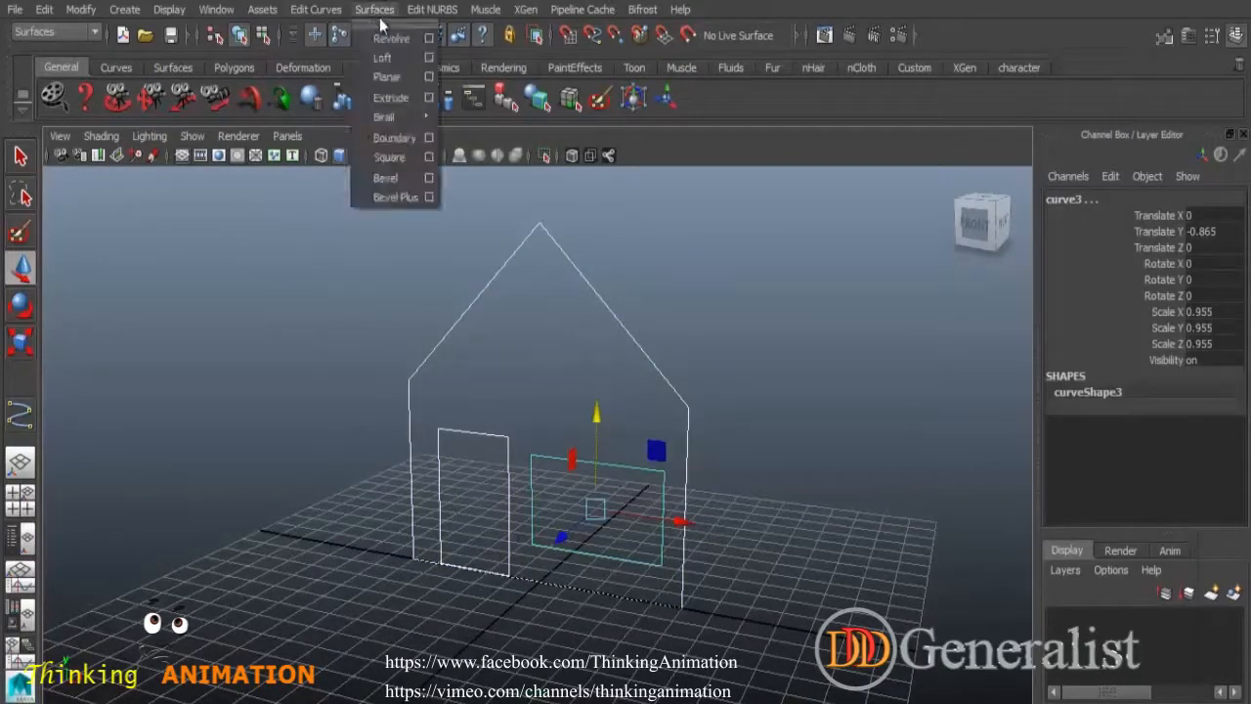
left_click(387, 78)
left_click(631, 465)
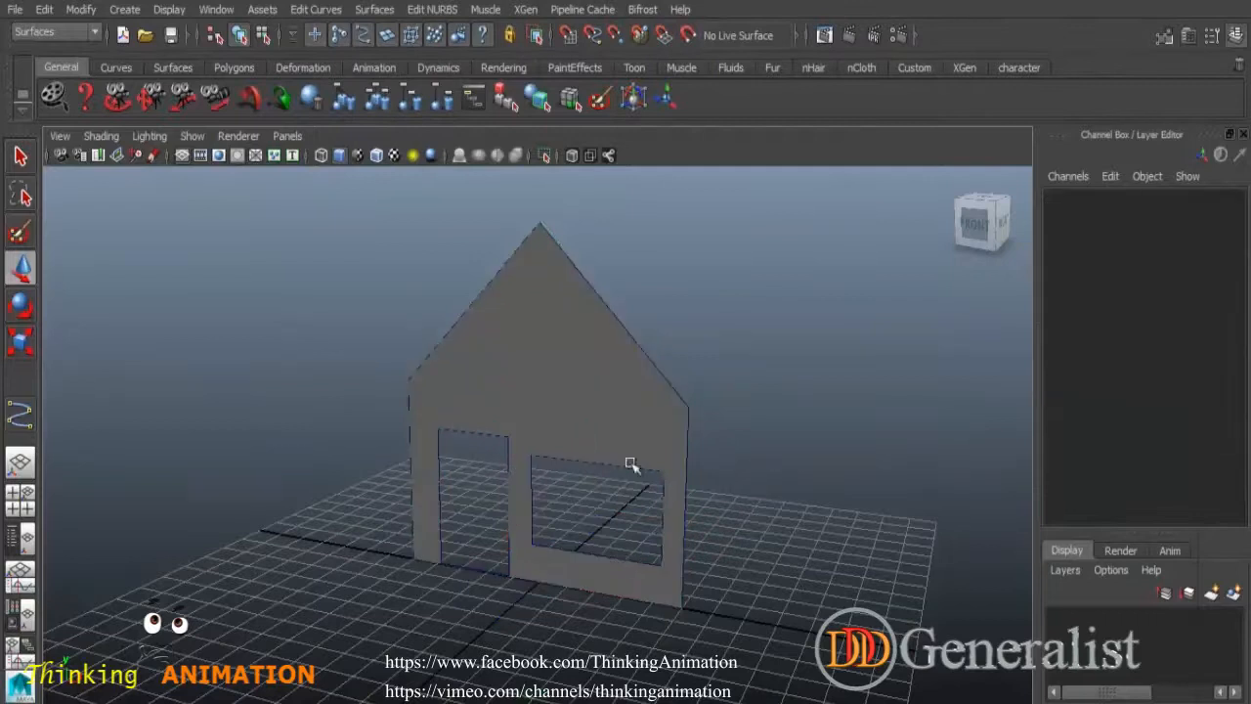
left_click(509, 442)
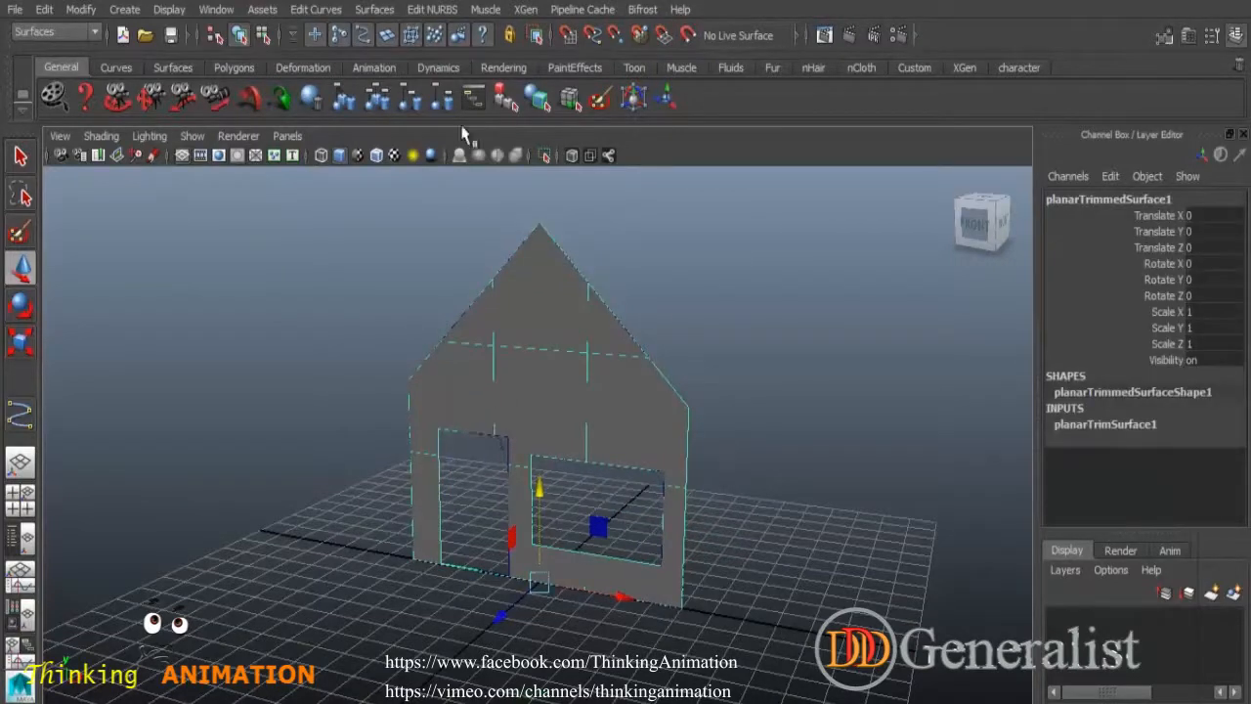
left_click(388, 291)
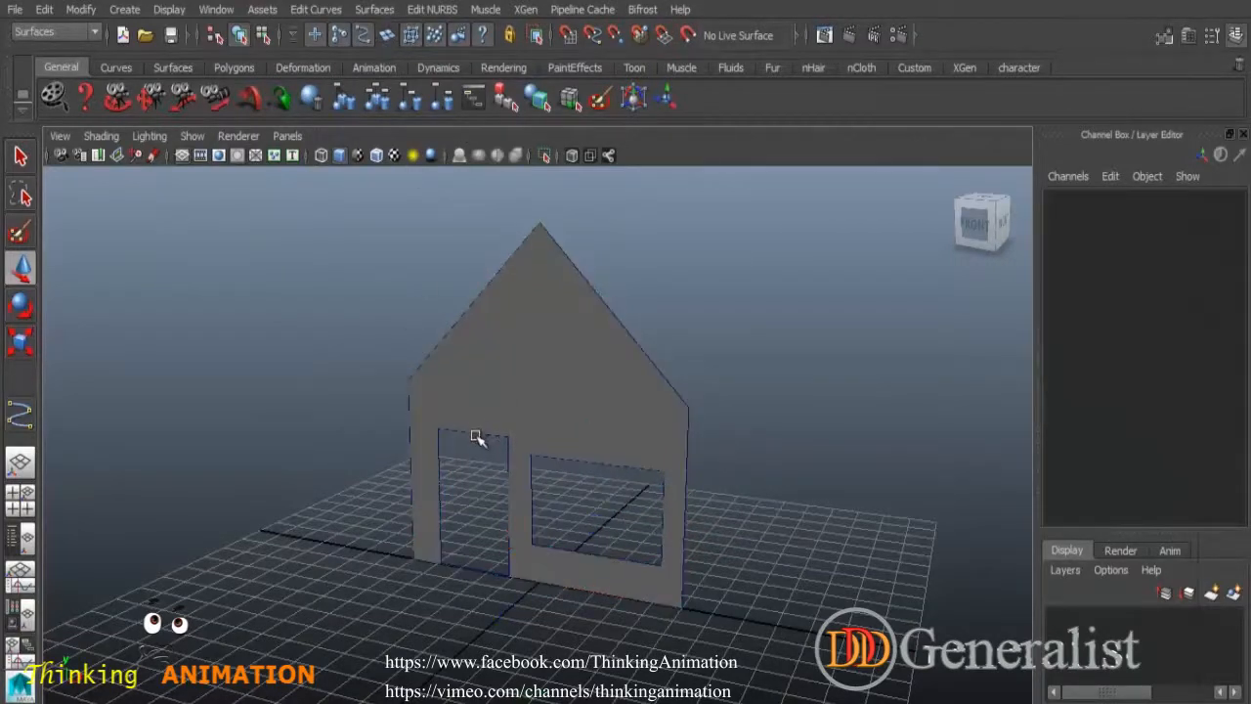
Test the planar surface by lowering the door curve below the base line to about -0.376 in Translate Y, and move it back up.
left_click(476, 428)
left_click_drag(476, 407, 475, 420)
mouse_move(572, 487)
left_mouse_down("alt")
mouse_move(594, 503)
mouse_move(681, 498)
mouse_move(574, 501)
left_mouse_up("alt")
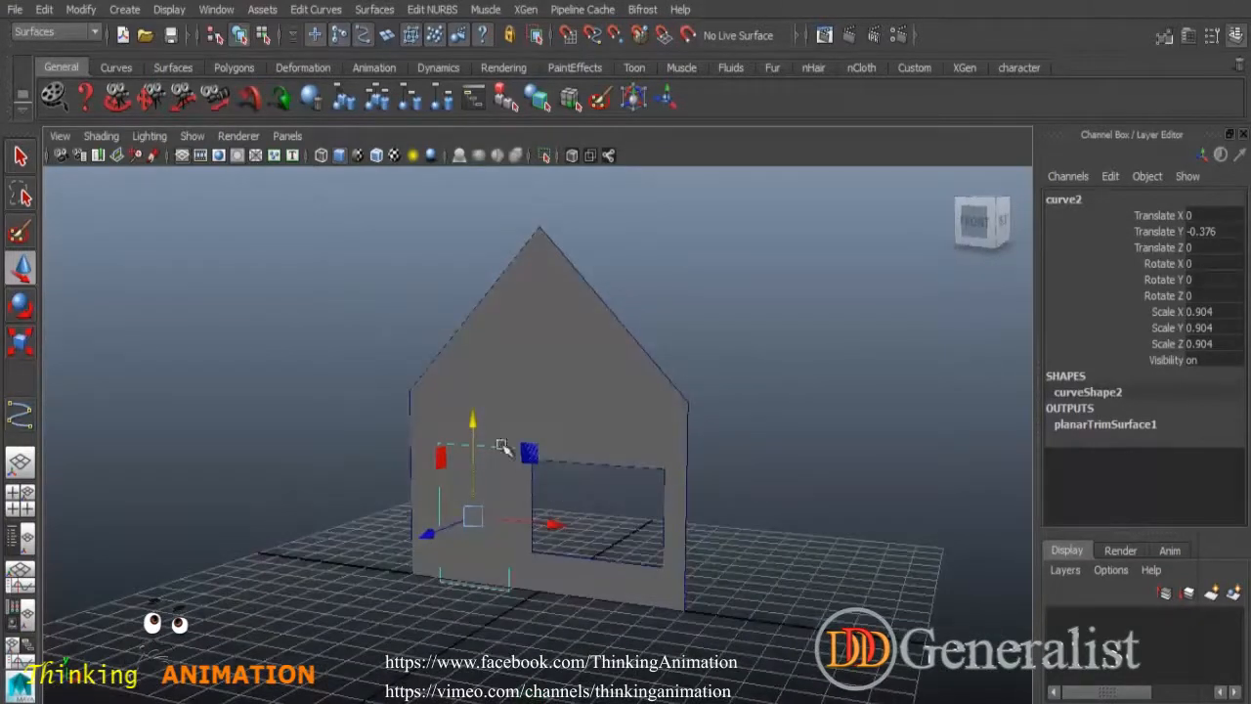
left_click_drag(475, 419, 477, 418)
left_click(606, 525)
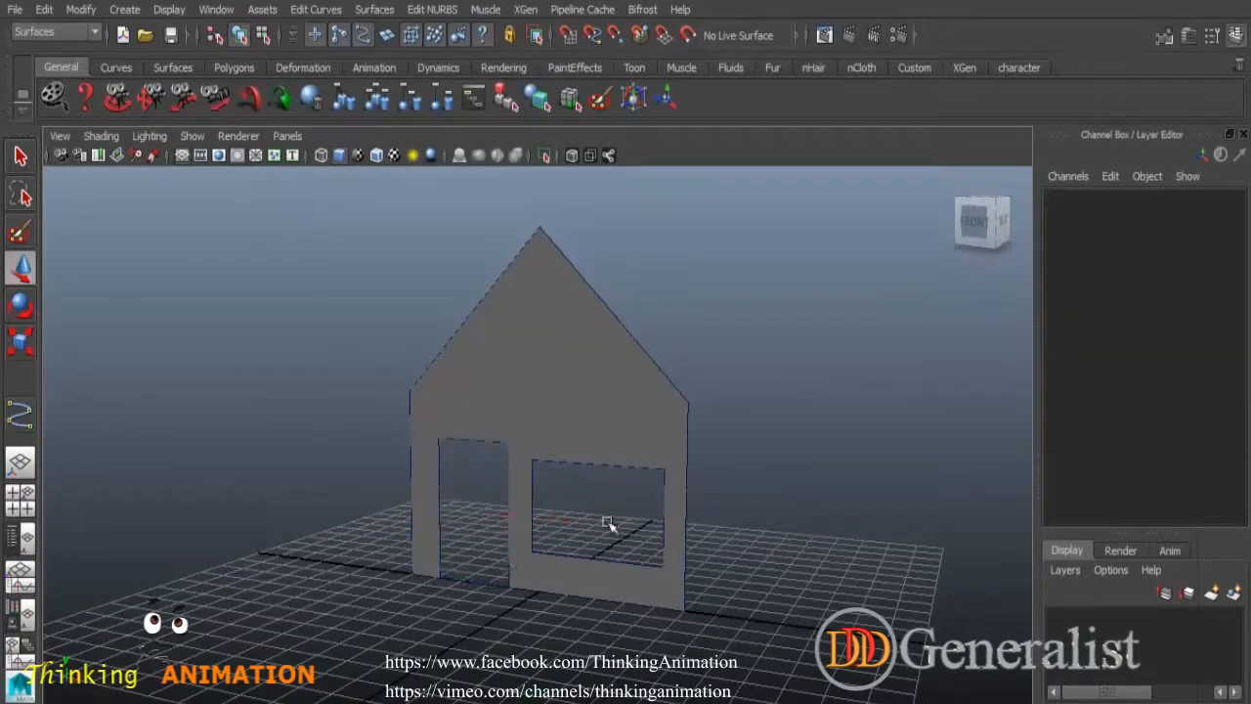
Inspect the door opening's lower edge, and undo the door curve adjustments and the planar surface.
middle_click_drag(506, 500, 564, 419, "alt")
scroll(570, 458, "up", 6)
left_click_drag(523, 557, 589, 446, "alt")
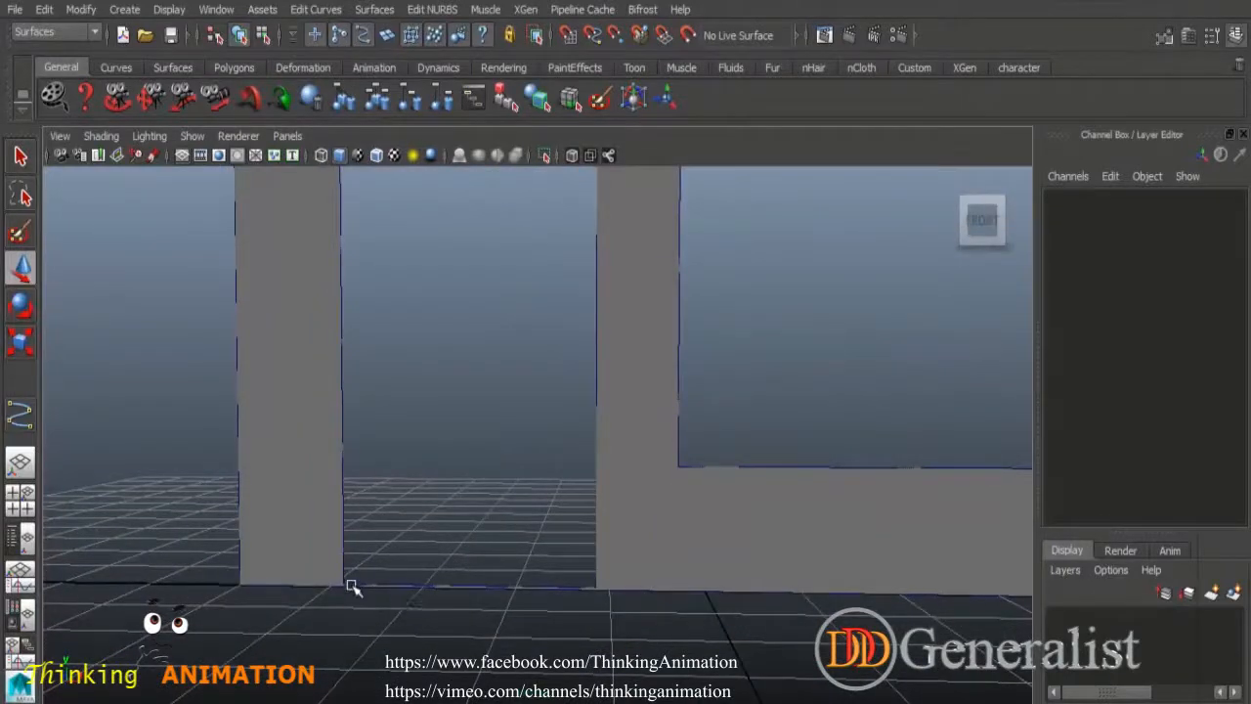
scroll(514, 509, "down", 2)
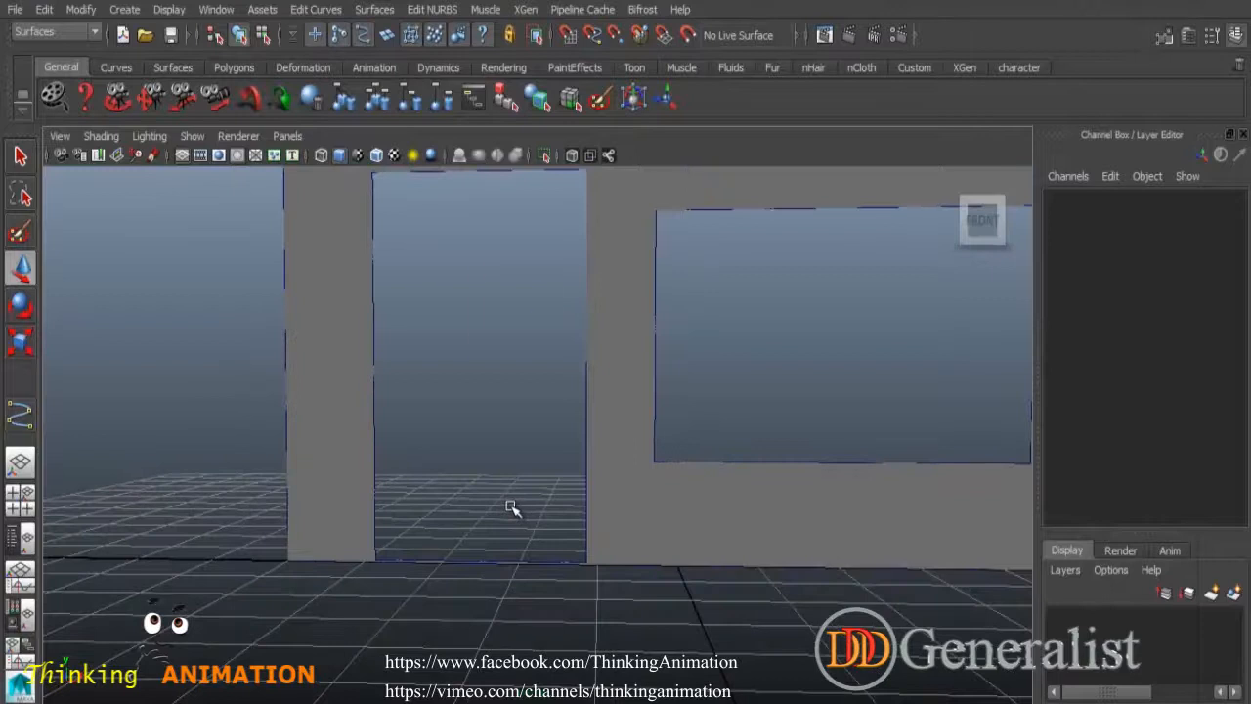
left_click(510, 507)
key("ctrl+z")
key("ctrl+z")
key("ctrl+z")
scroll(539, 554, "down", 5)
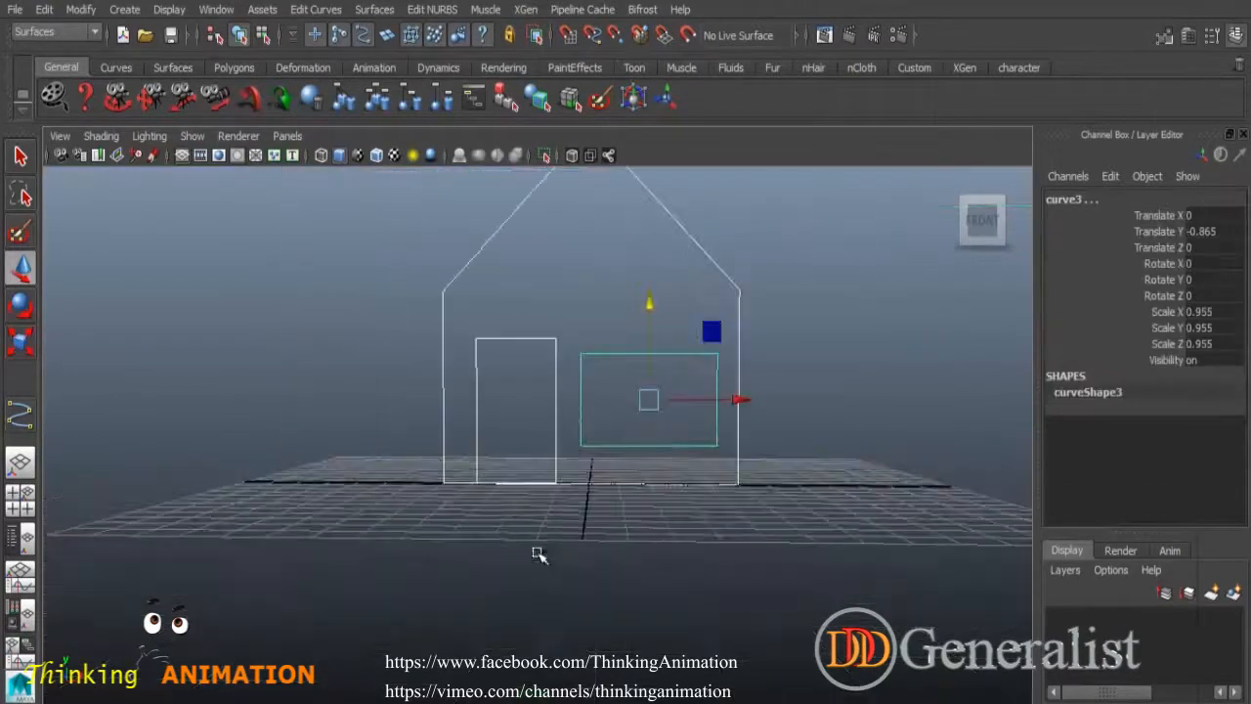
left_click(719, 587)
In the front view, draw a closed, grid-snapped gable window curve 6 squares wide, with 1-square sides and a peak 3 squares above its base.
key("space")
key("space")
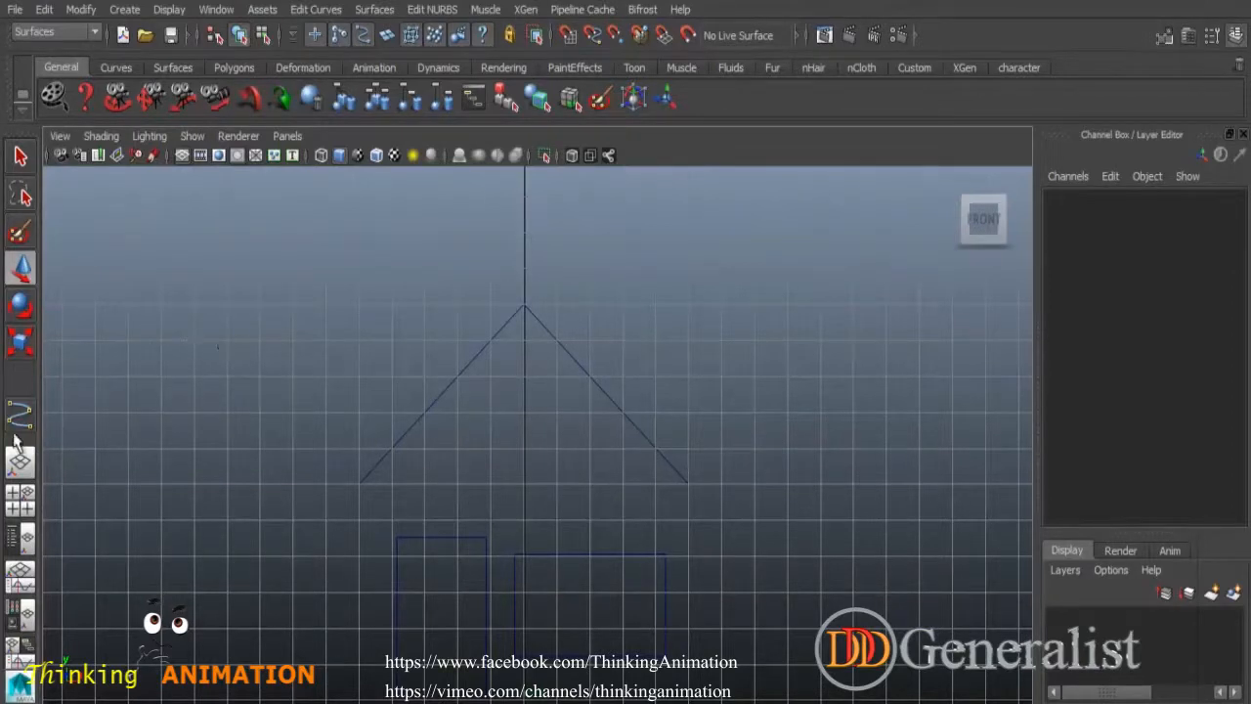
left_click(19, 419)
left_click(567, 36)
left_click(426, 483)
left_click(425, 455)
left_click(525, 378)
left_click(621, 450)
left_click(621, 483)
left_click(431, 483)
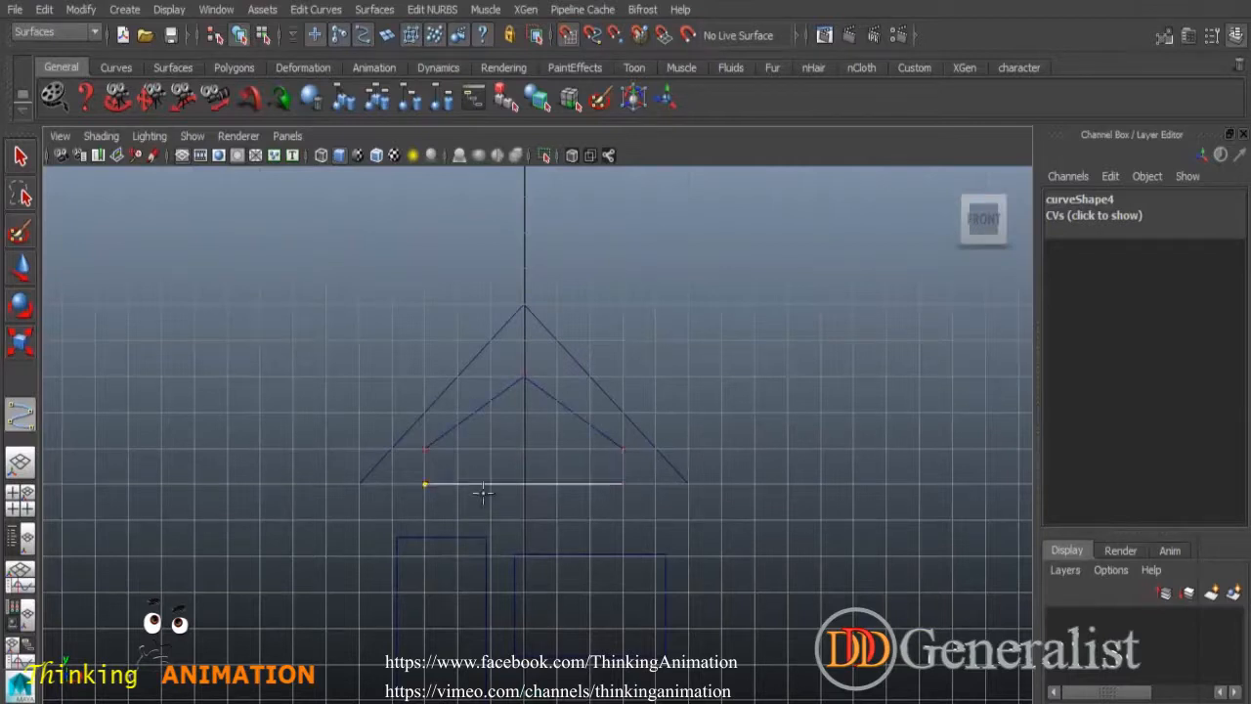
key("Return")
Center the gable window curve's pivot and scale the curve uniformly to 0.9.
key("w")
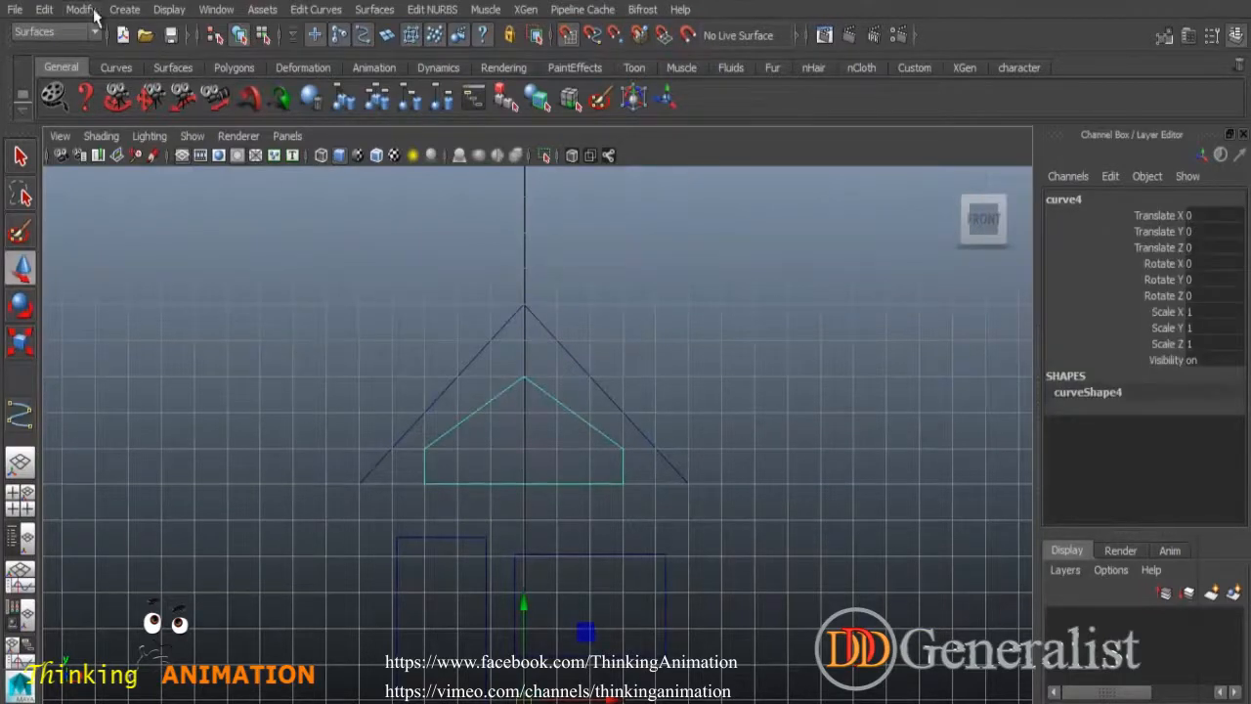
left_click(93, 13)
left_click(127, 193)
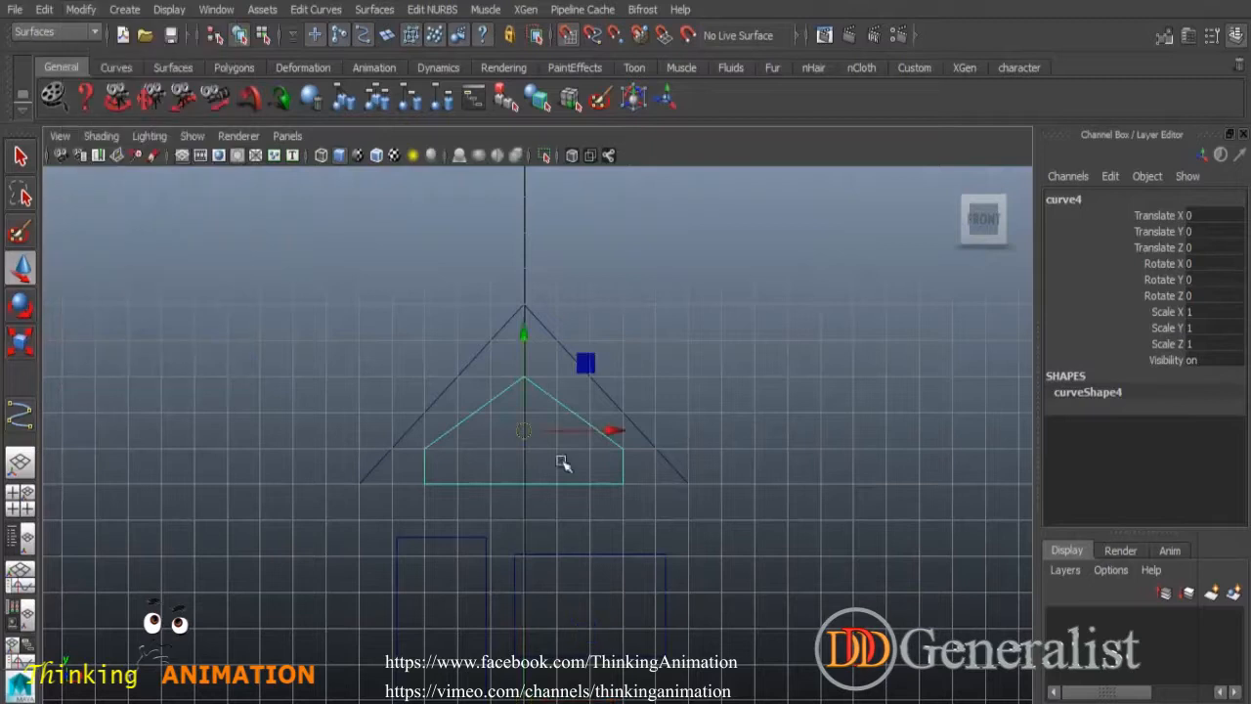
left_click(524, 431)
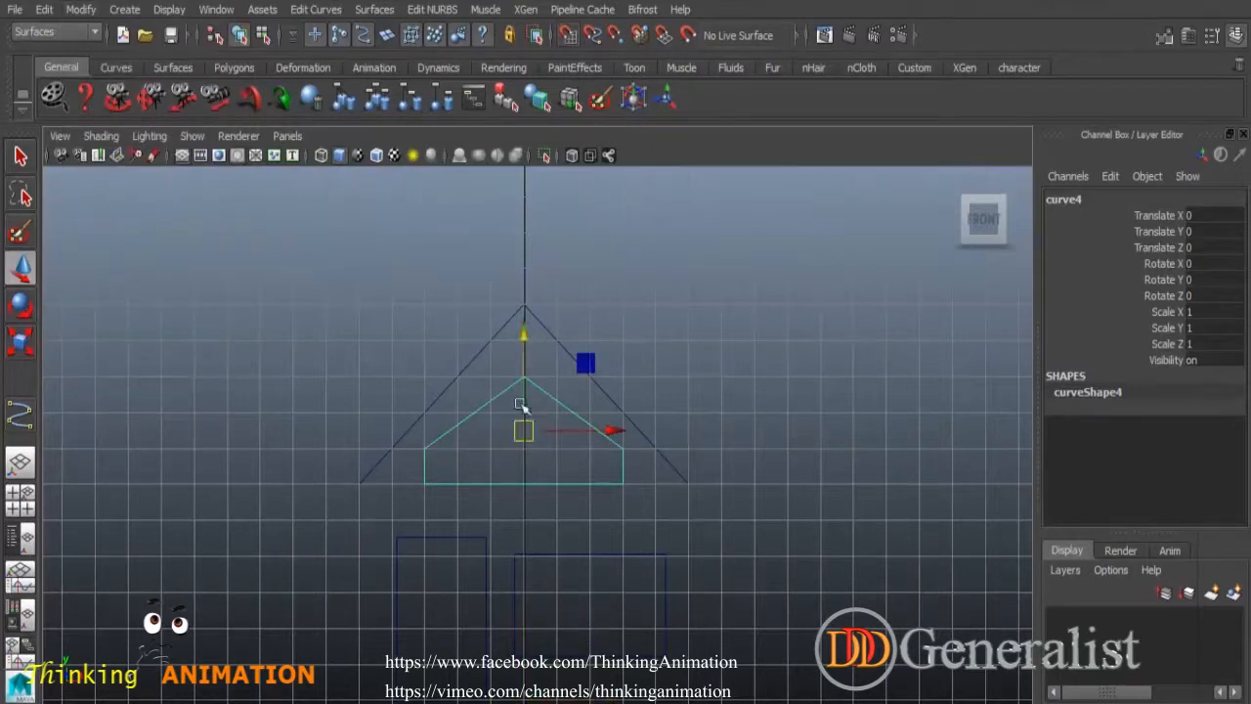
left_click(20, 342)
left_click_drag(525, 433, 514, 434)
Move the gable window curve up to a Translate Y of about 0.586.
left_click(21, 268)
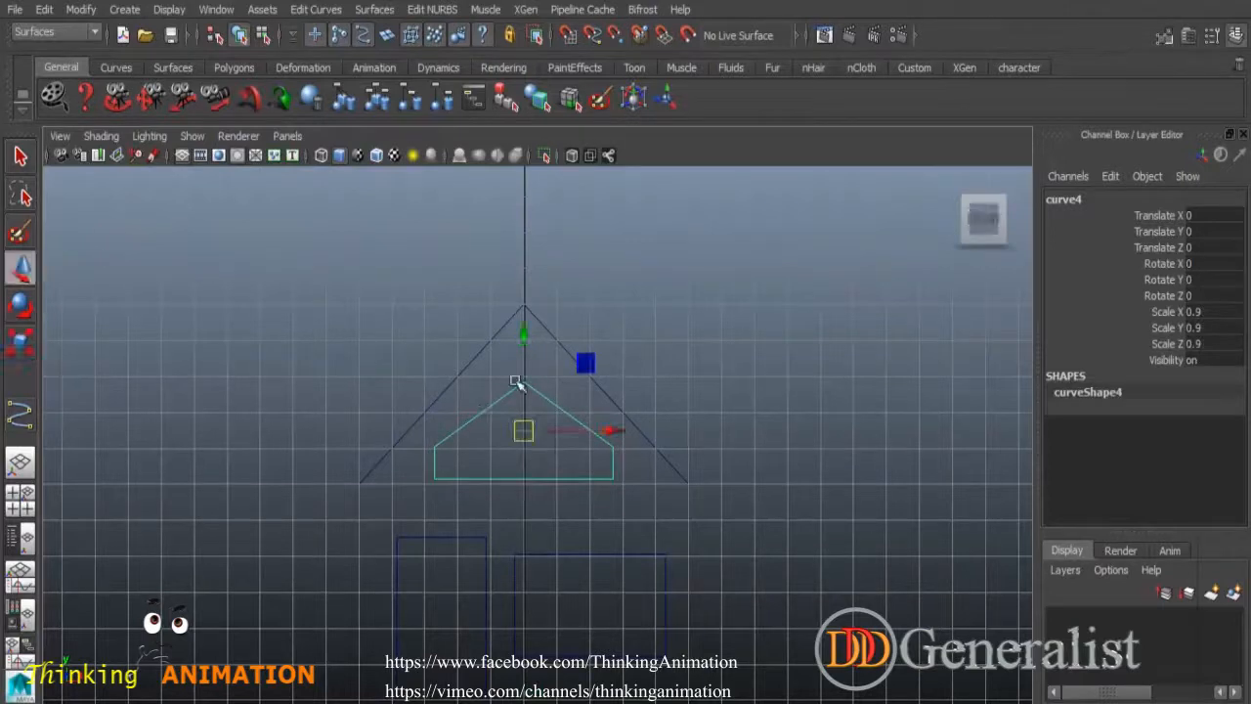
left_click_drag(524, 328, 527, 313)
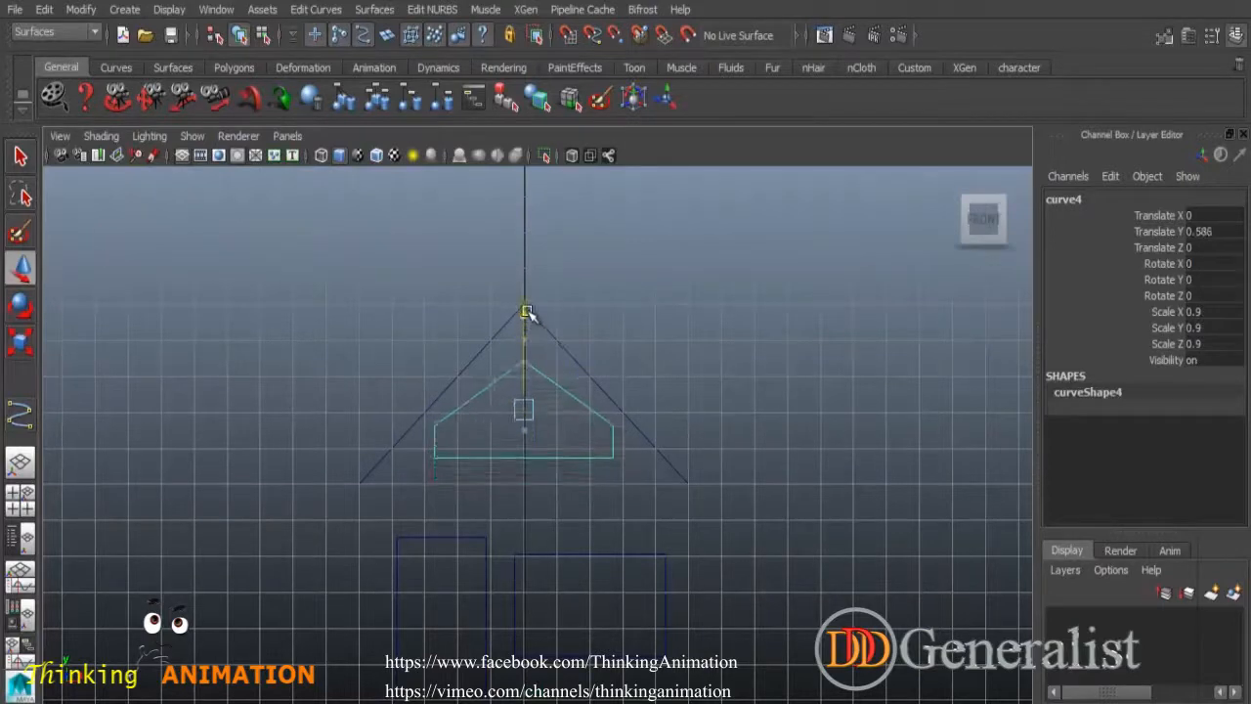
left_click(670, 357)
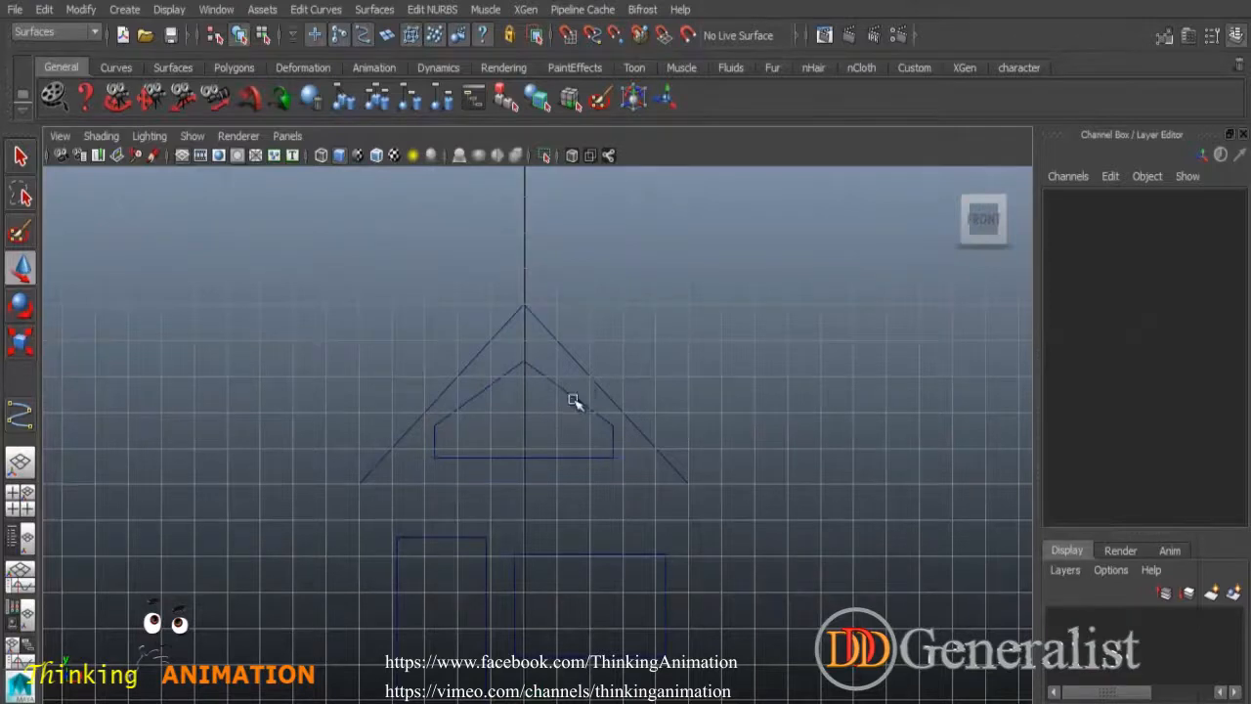
Raise the gable window's peak CV to about one grid square below the roof peak, and raise its two bottom CVs slightly.
left_click(577, 401)
right_click_drag(576, 401, 469, 323)
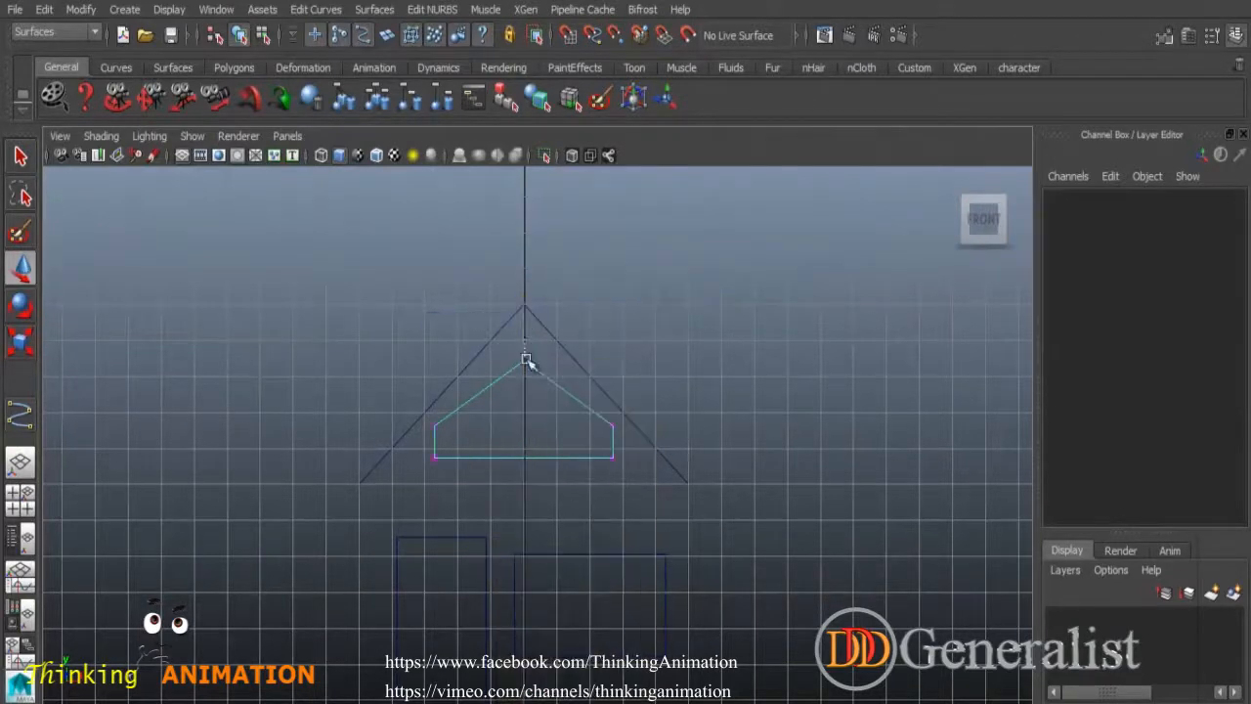
left_click(525, 358)
left_click_drag(523, 296, 527, 247)
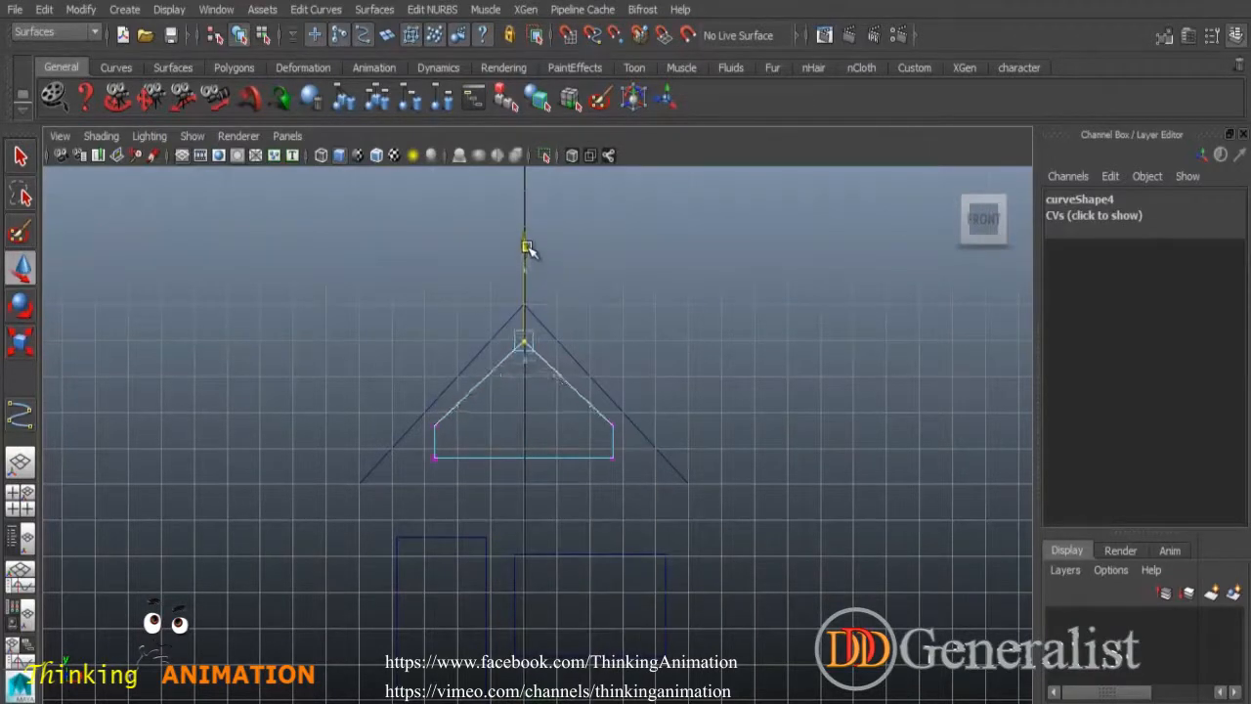
left_click_drag(428, 438, 628, 501)
left_click_drag(525, 362, 528, 350)
left_click(662, 367)
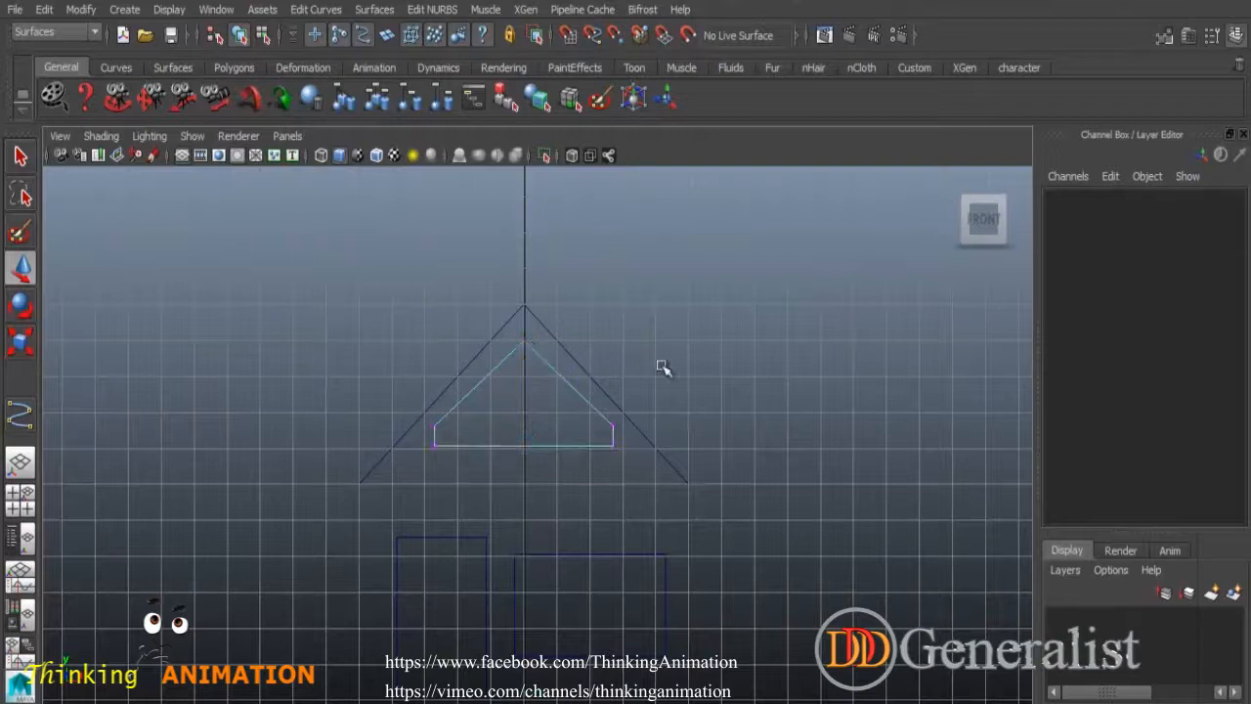
right_click_drag(580, 391, 667, 305)
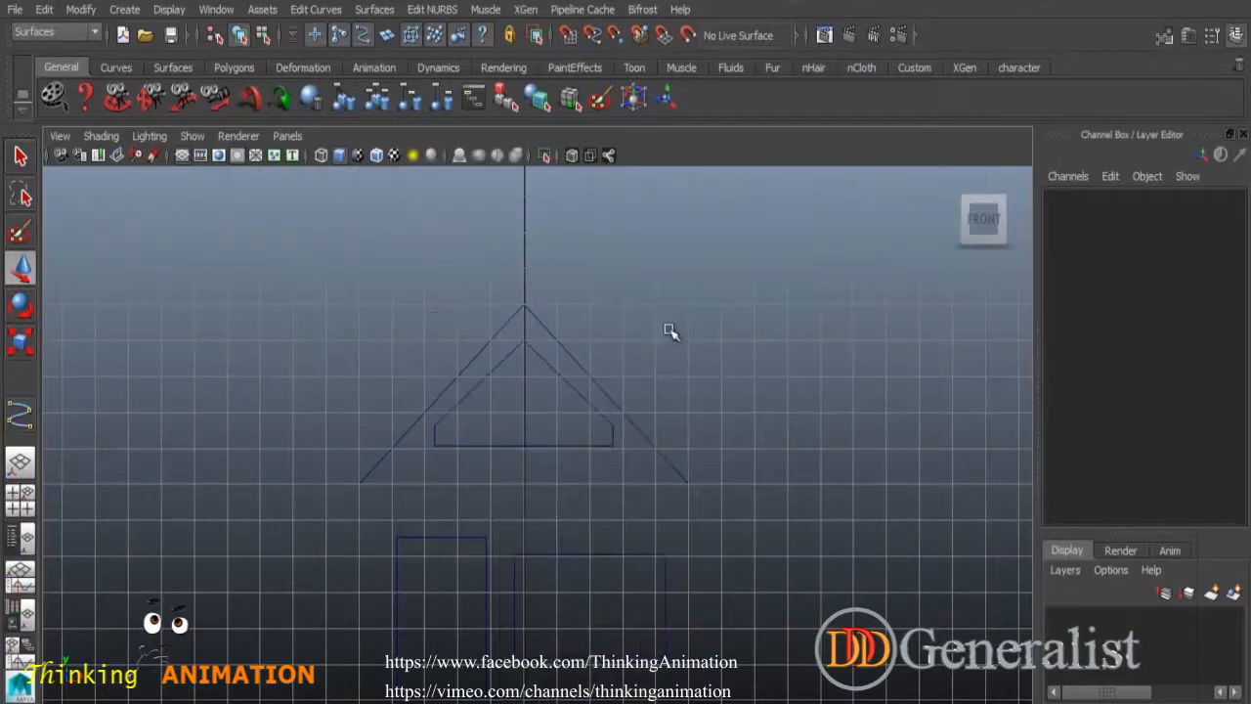
Examine the house outline with its door, window and gable window curves in the perspective view.
key("space")
key("space")
right_click_drag(892, 501, 780, 455, "alt")
middle_click_drag(779, 455, 760, 544, "alt")
left_click_drag(761, 543, 628, 399, "alt")
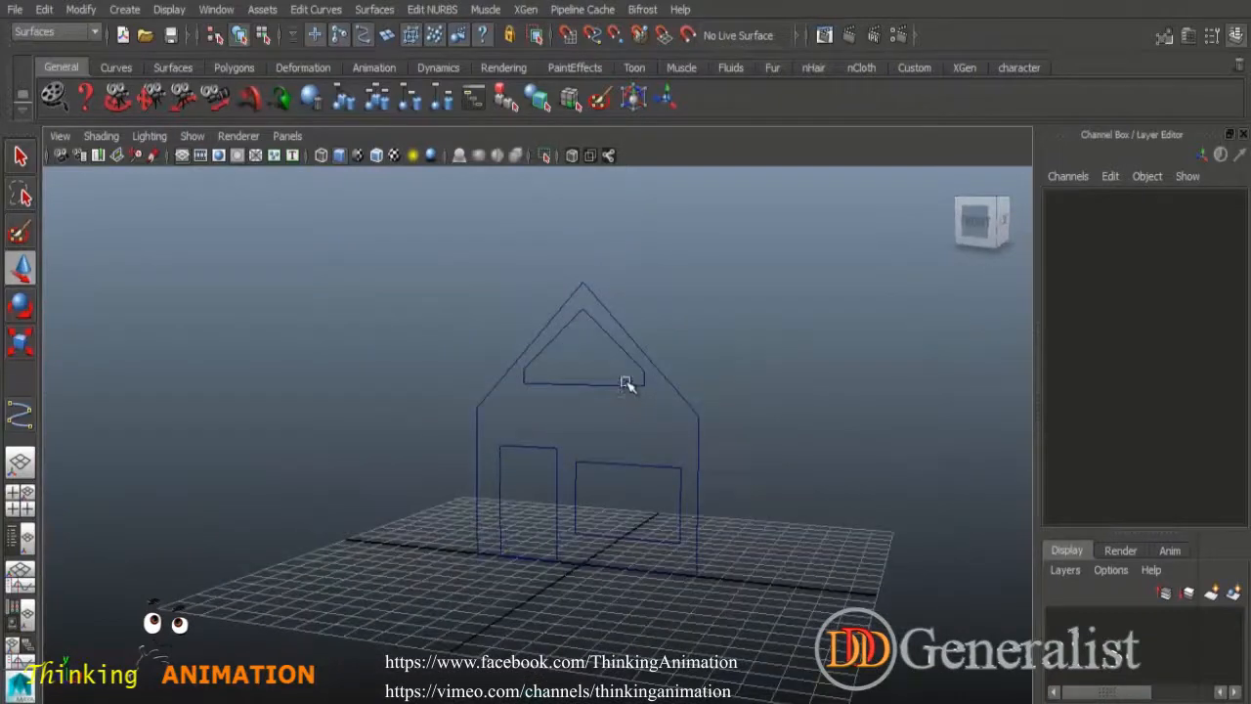
Lower the gable window curve to a Translate Y of about 0.133.
left_click(627, 384)
left_click_drag(586, 260, 587, 271)
left_click(765, 436)
left_click_drag(802, 480, 614, 492, "alt")
scroll(668, 537, "up", 3)
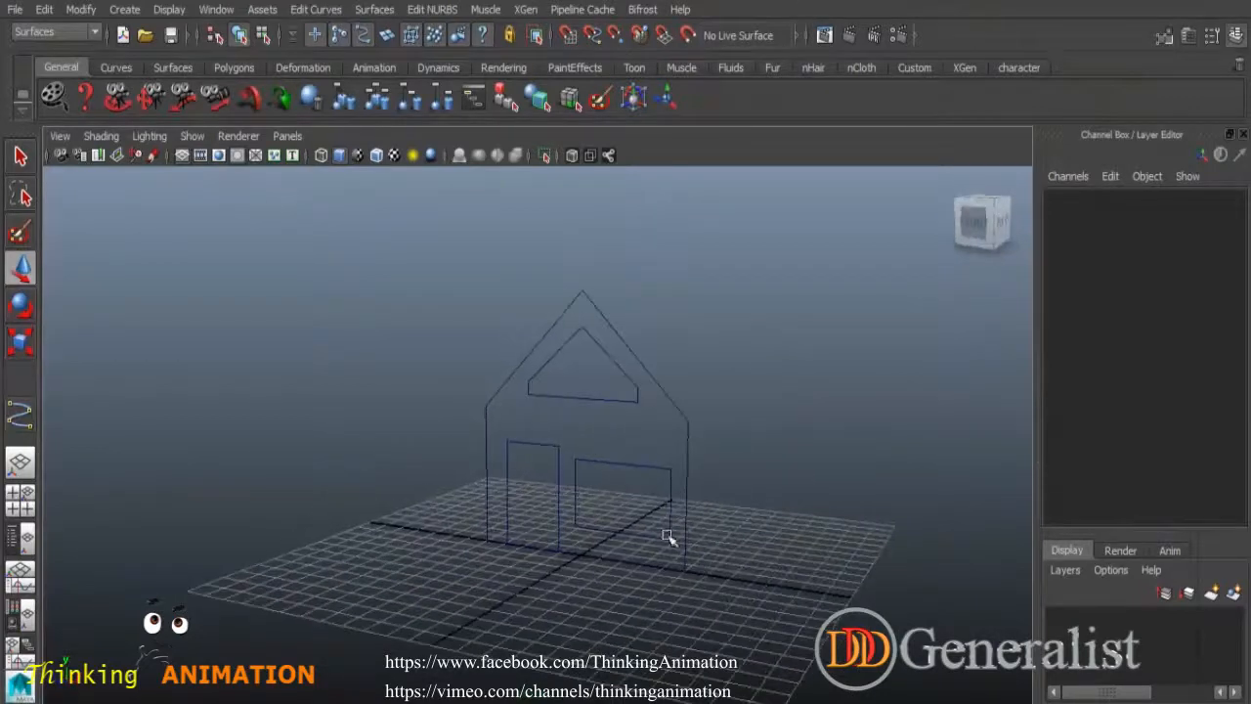
Create a planar trim surface from the house outline, door, window and gable window curves, using the reset default options.
left_click_drag(484, 339, 755, 584)
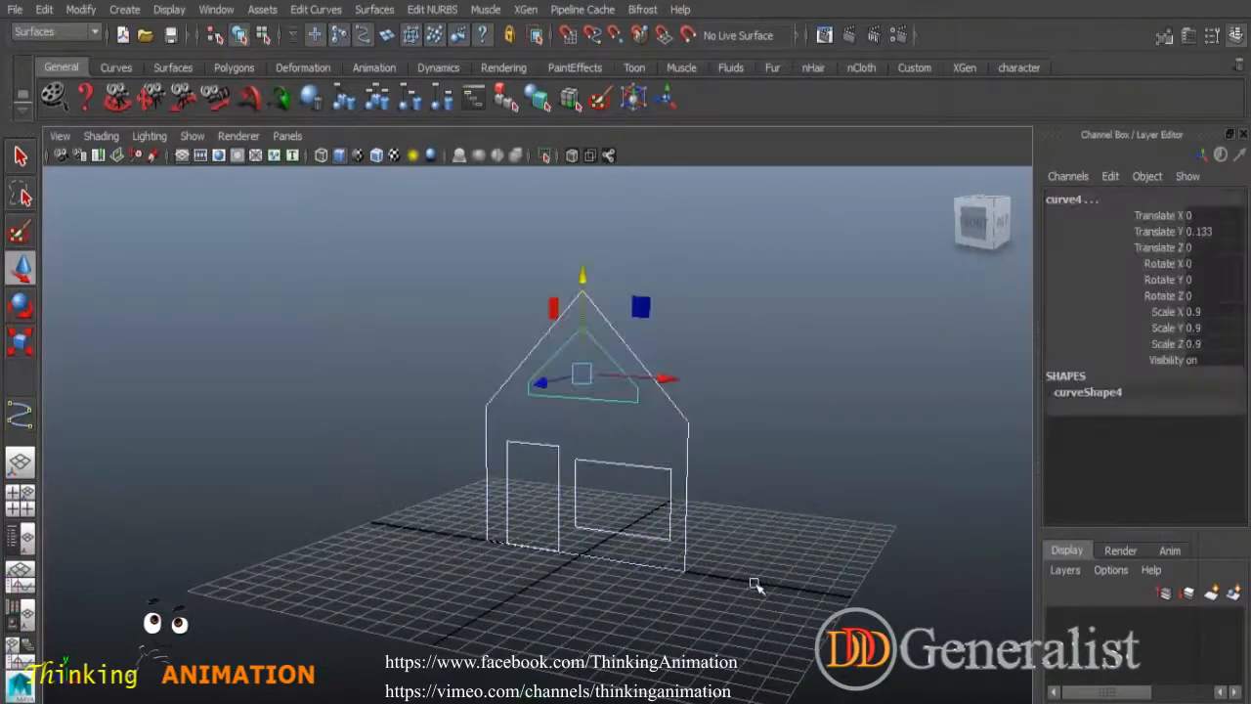
left_click(375, 10)
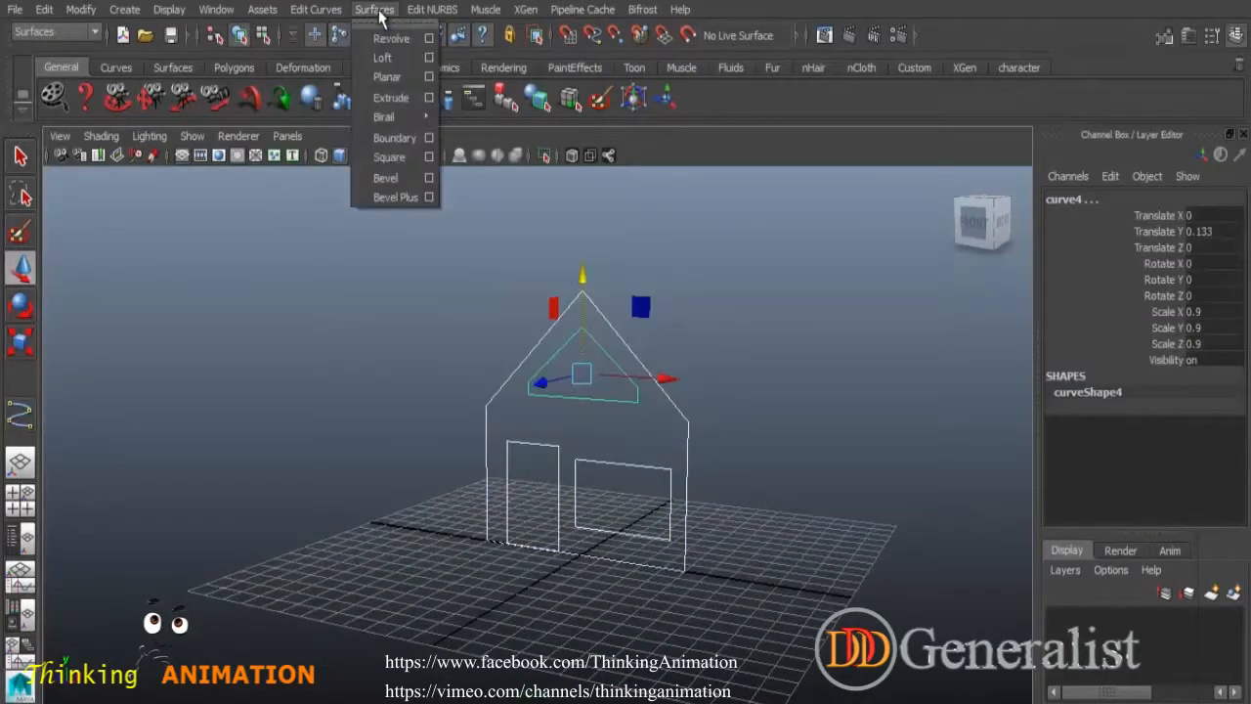
left_click(429, 77)
left_click(723, 60)
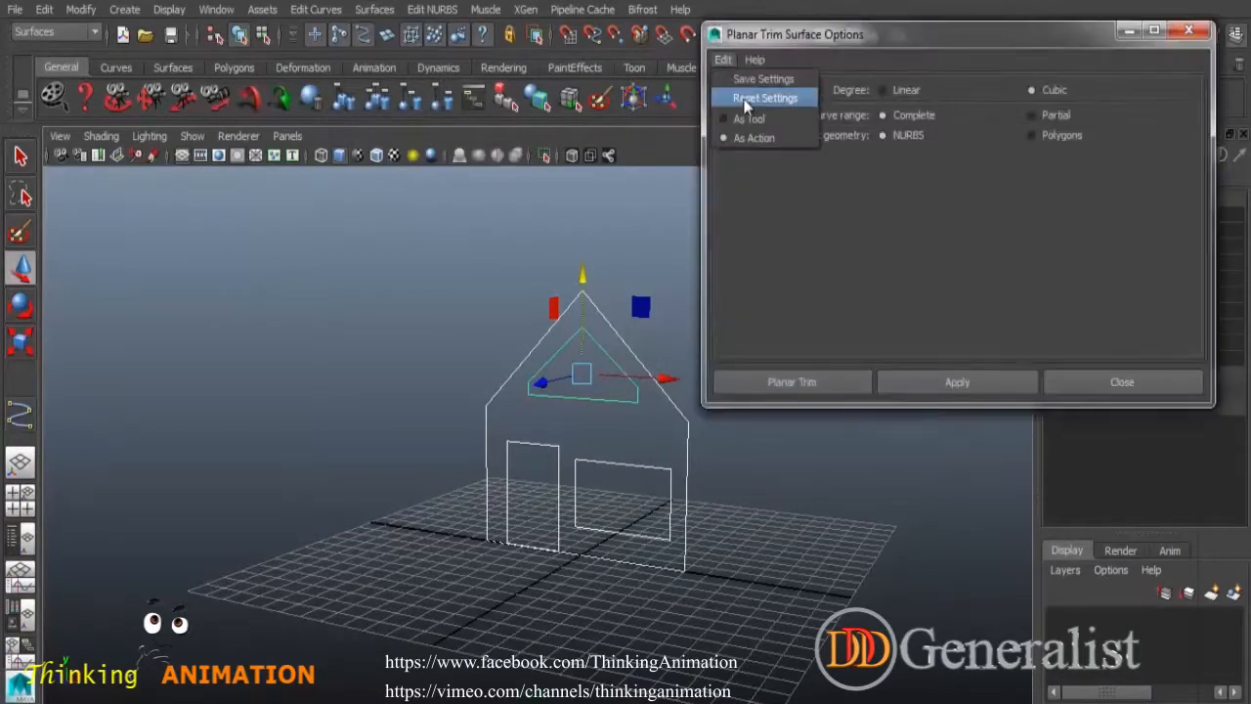
left_click(747, 99)
left_click(827, 383)
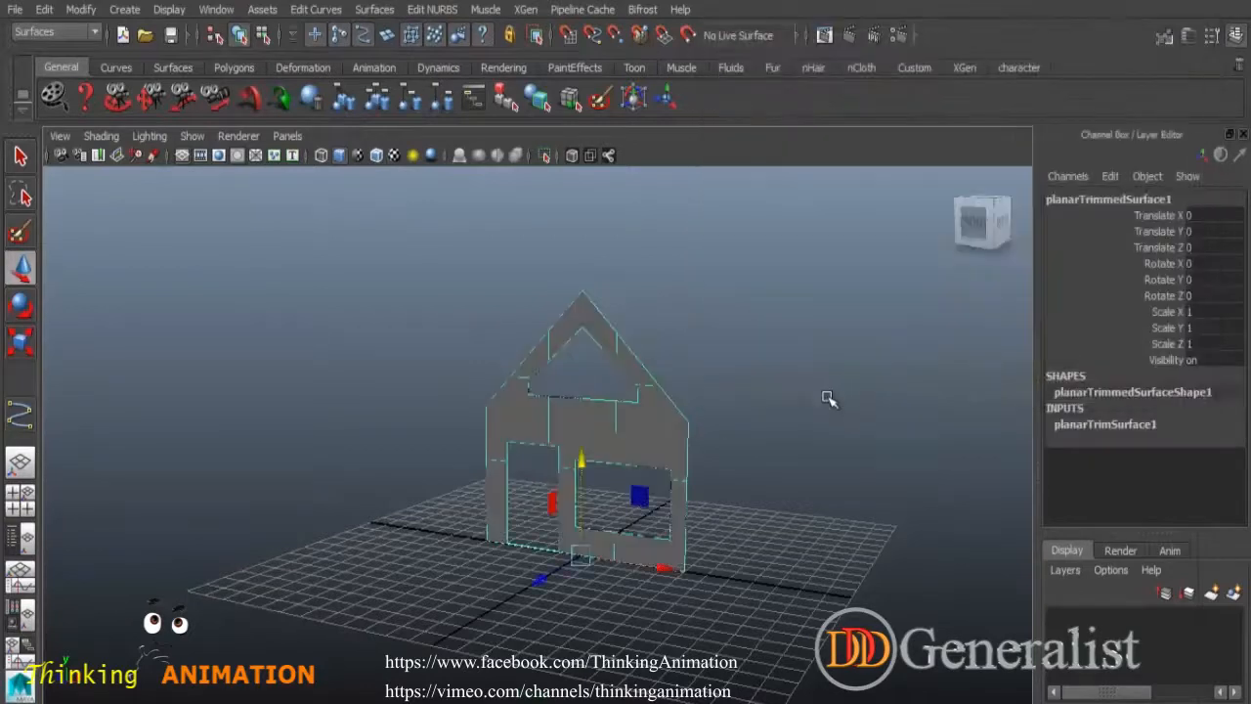
left_click(778, 445)
left_click_drag(776, 467, 580, 458, "alt")
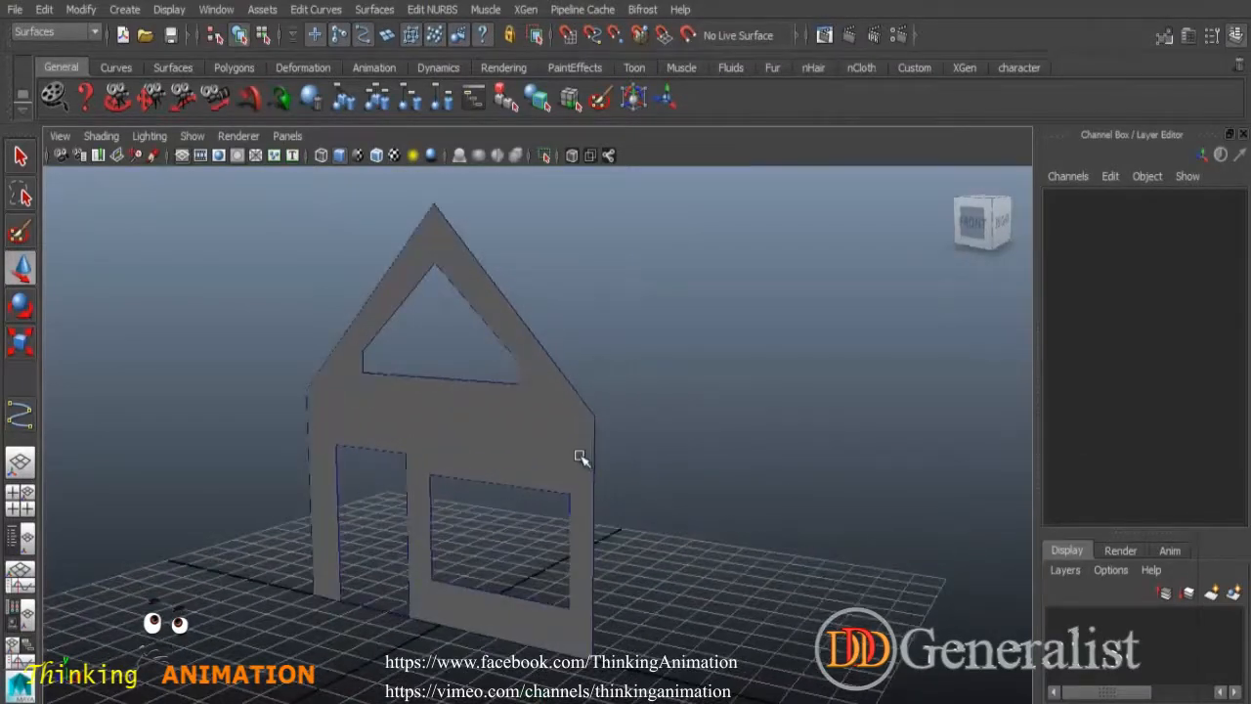
Assign the house front surface to a new display layer and name the layer front_L.
left_click(504, 405)
left_click_drag(386, 655, 503, 634)
key("ctrl+z")
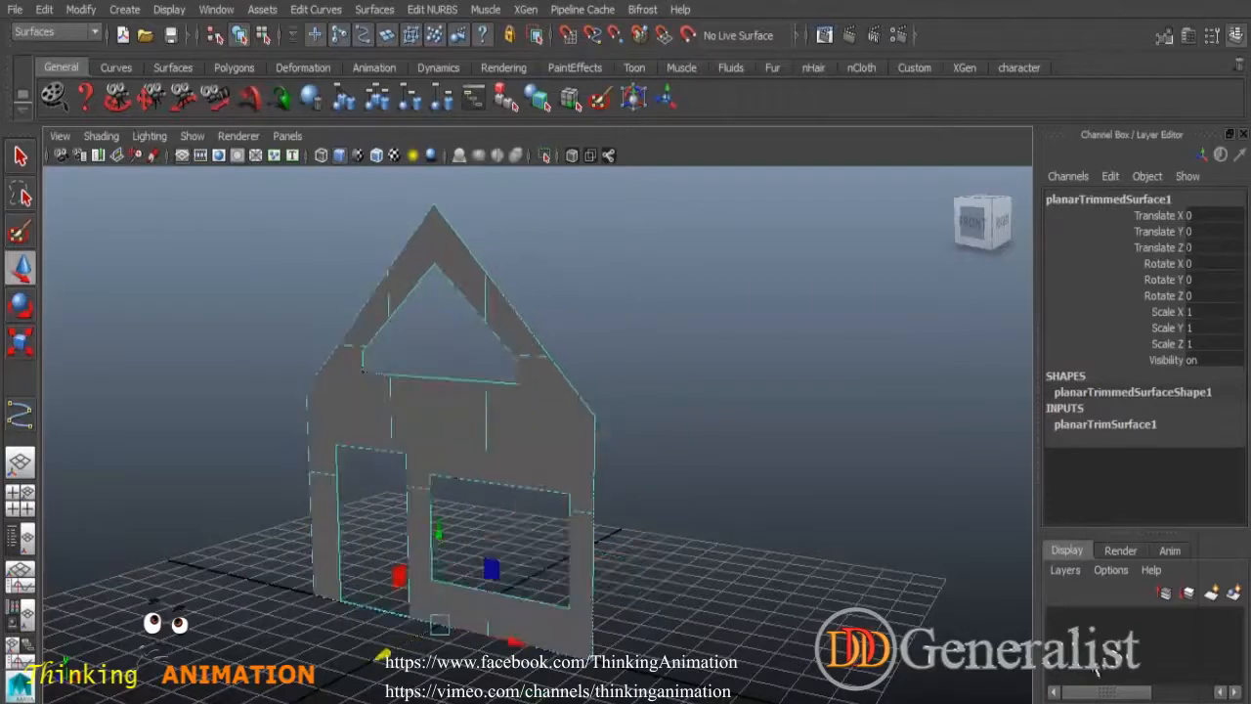
left_click(1234, 593)
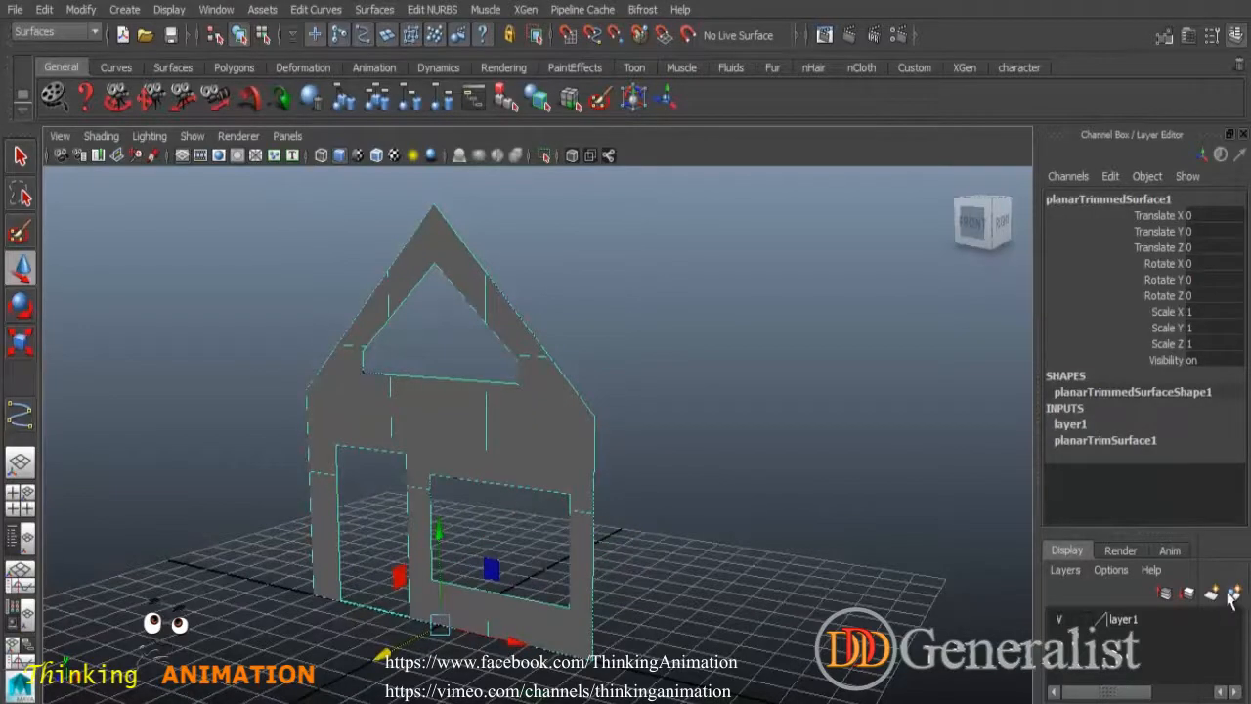
double_click(1122, 620)
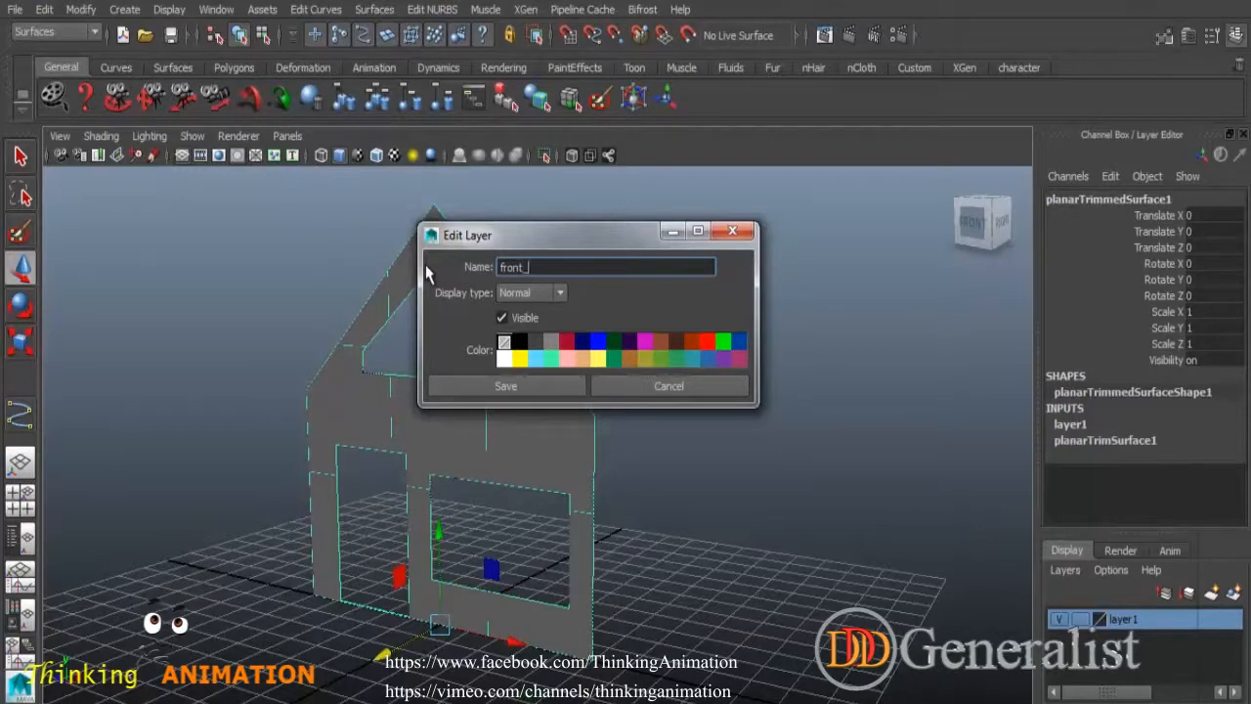
left_click(505, 386)
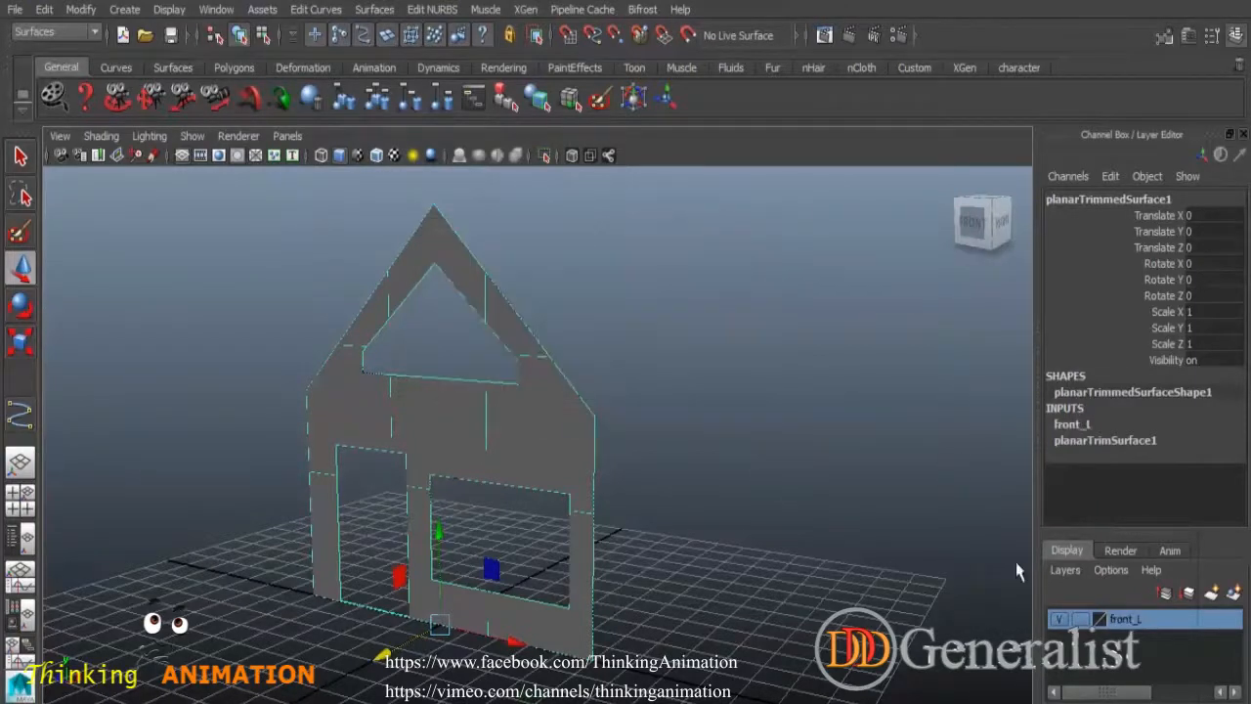
Set the front_L layer's display type to Template so the curves can be picked without the surface.
left_click(626, 409)
left_click(536, 421)
left_click(709, 437)
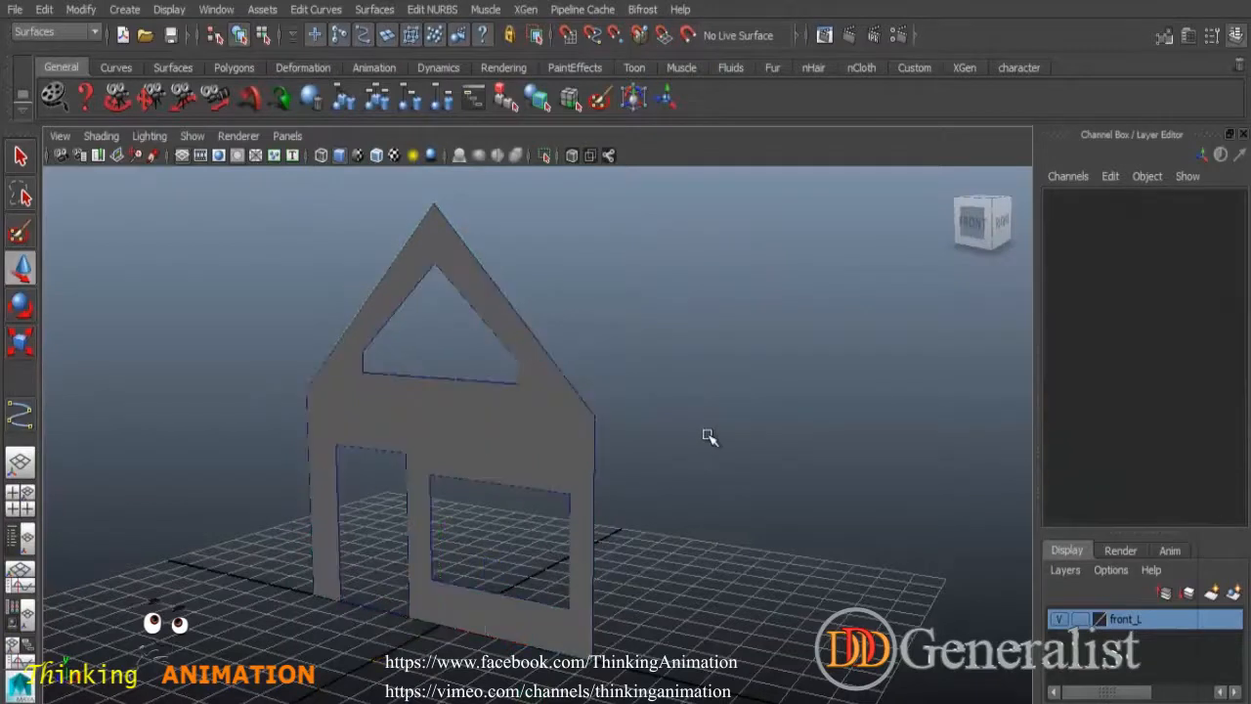
left_click_drag(753, 459, 596, 364, "alt")
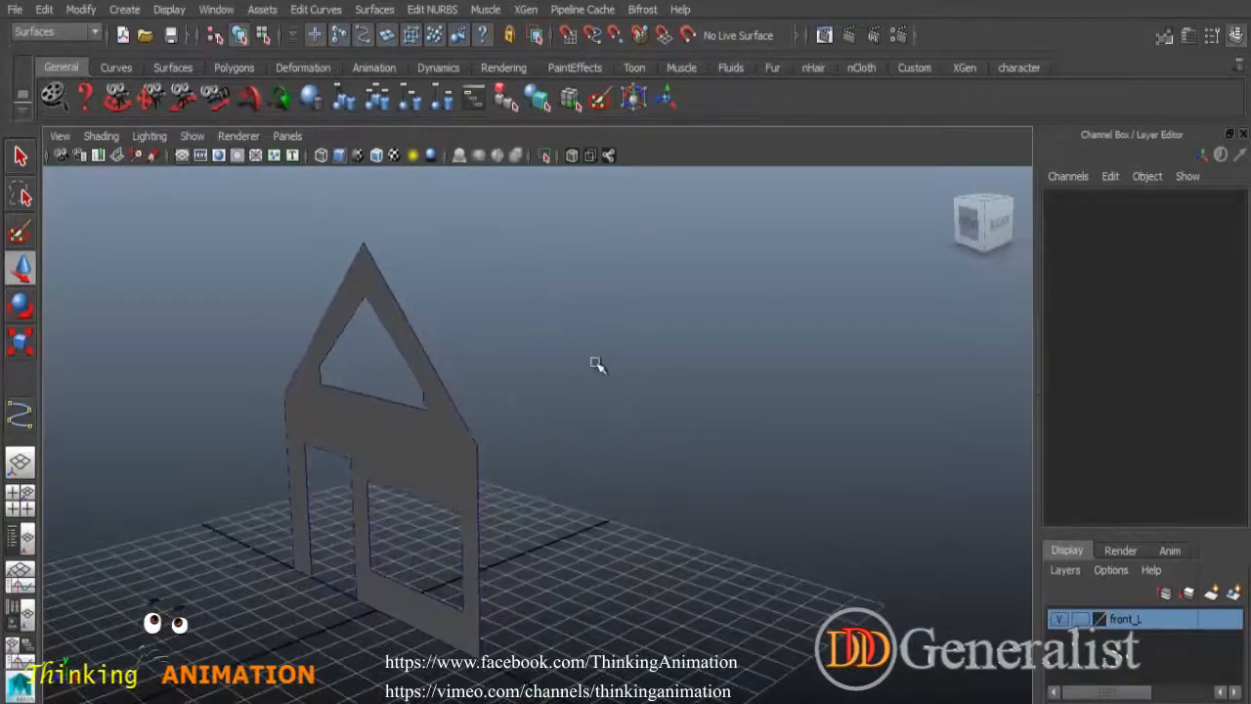
left_click(473, 435)
left_click(454, 415)
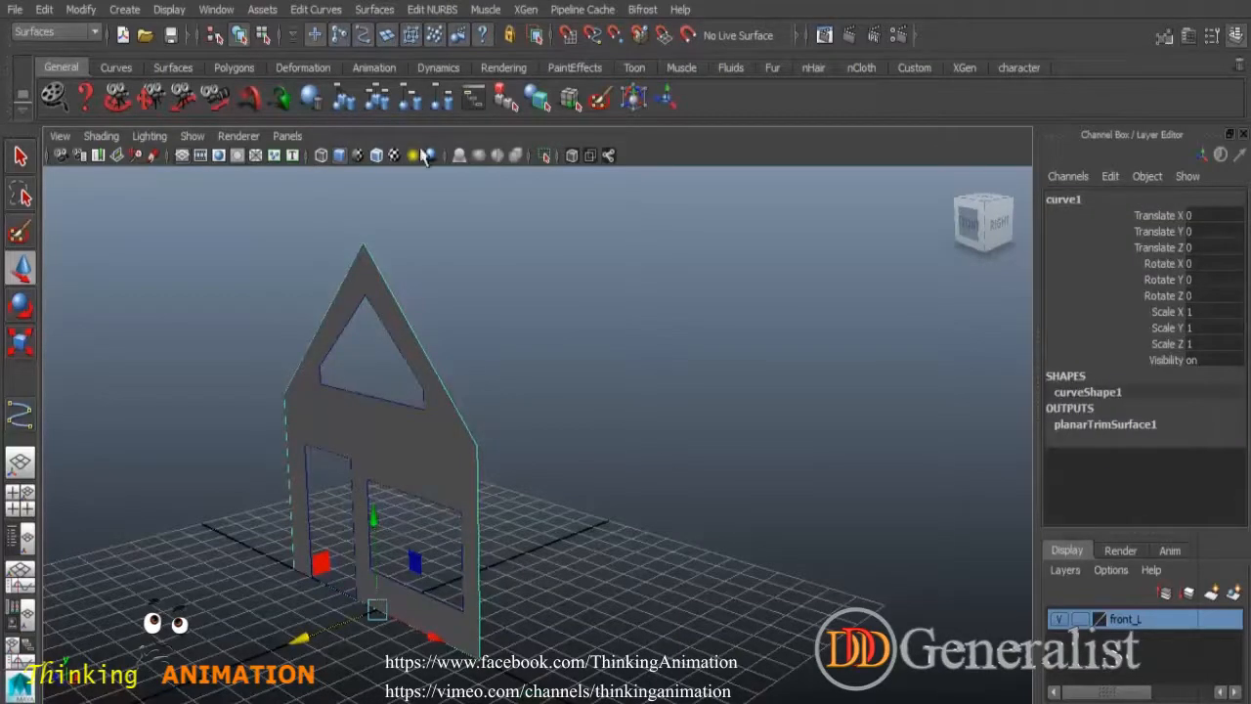
left_click(1081, 620)
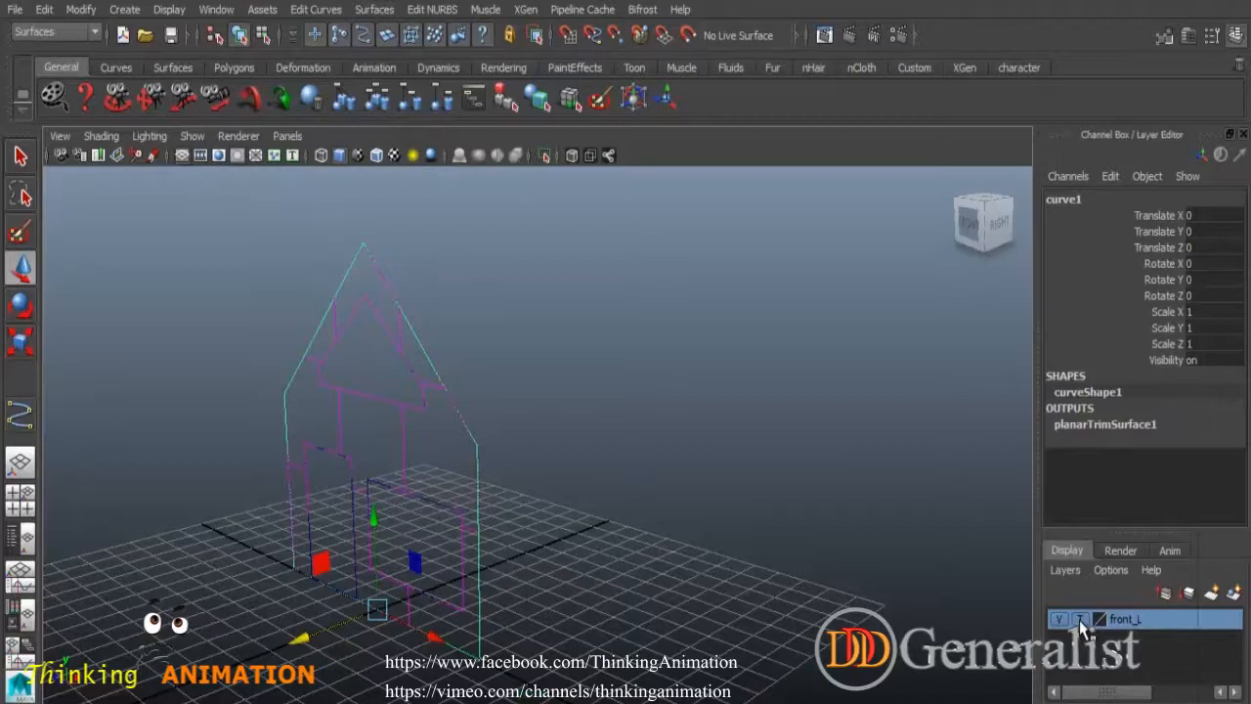
left_click(1079, 620)
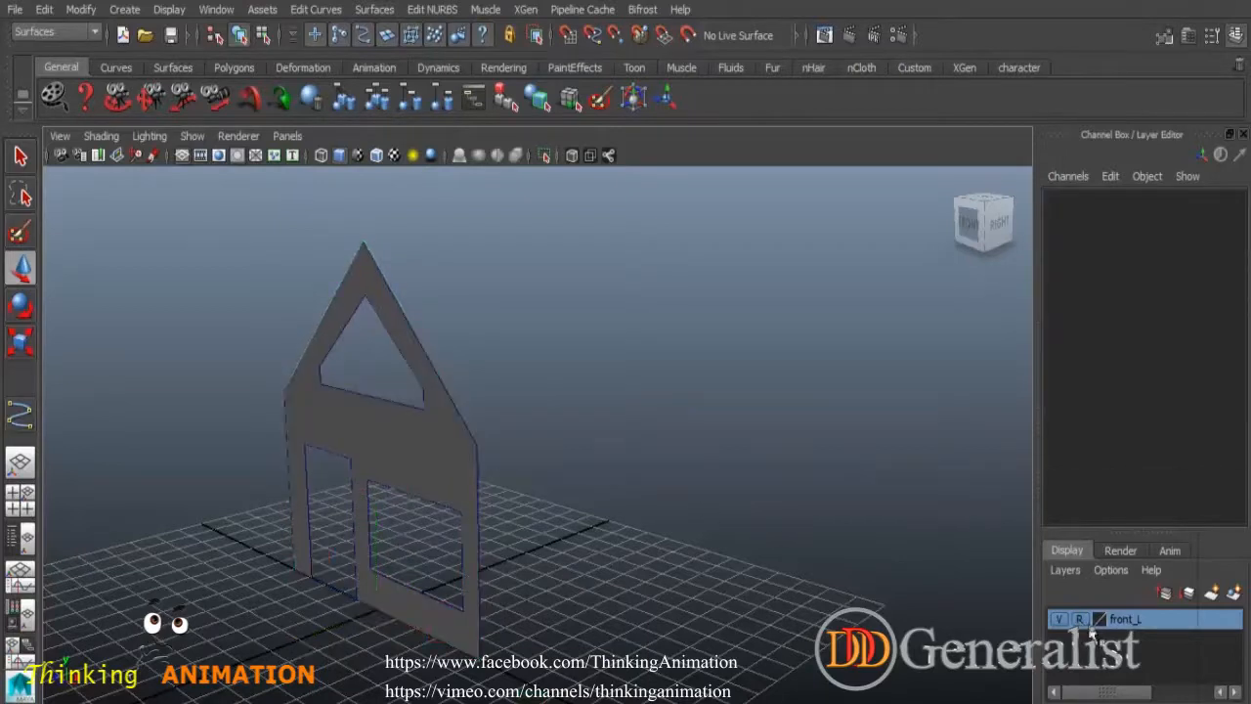
left_click(1081, 620)
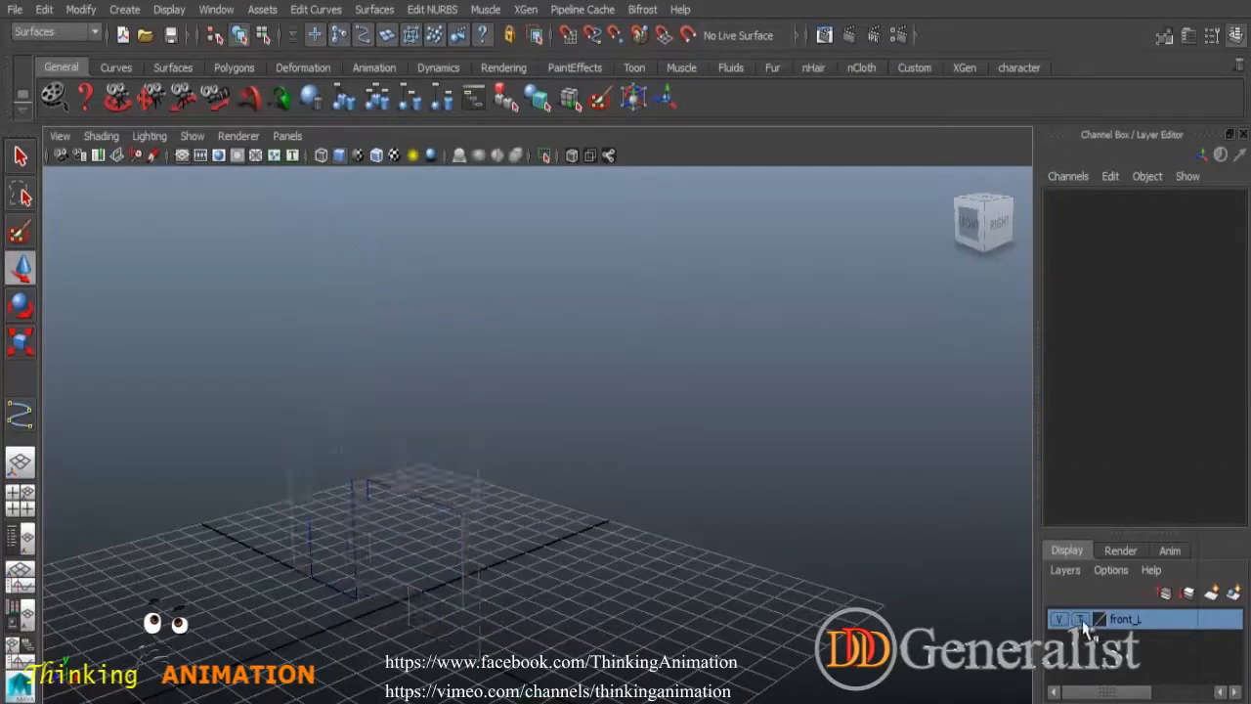
Create a planar surface from the house outline curve alone and move it back to a Translate Z of about -12.077.
left_click(472, 427)
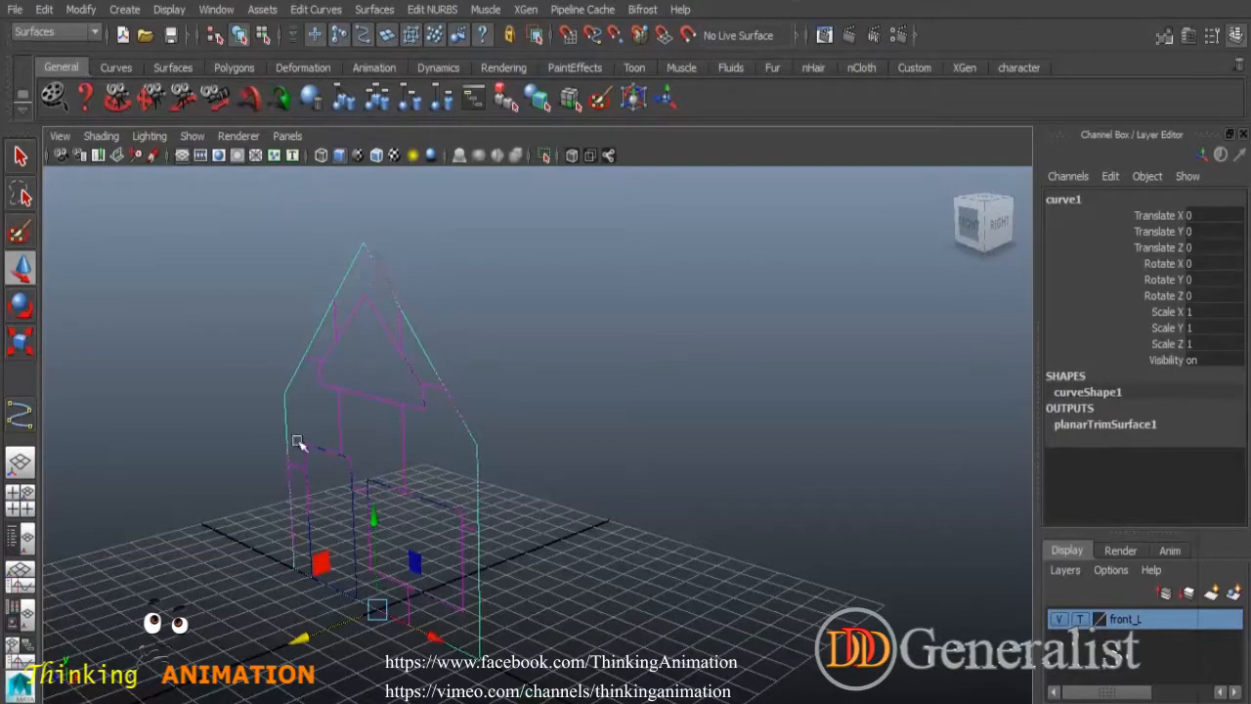
left_click(375, 10)
left_click(388, 87)
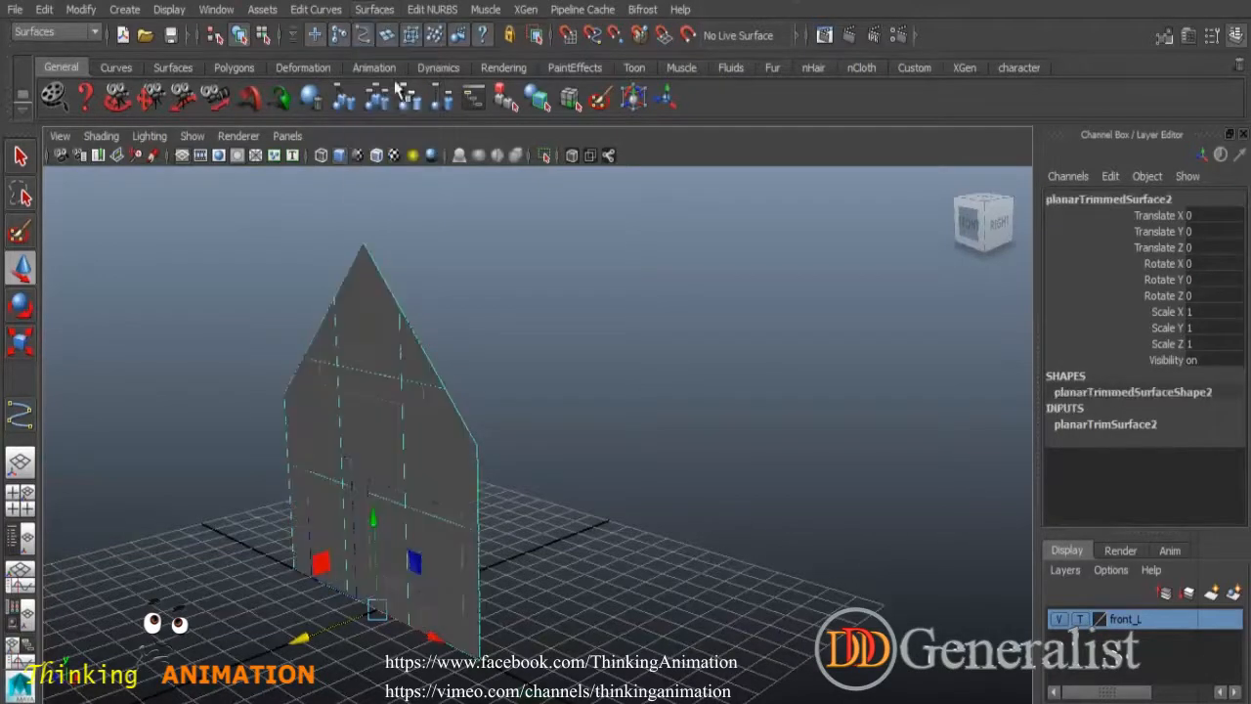
left_click_drag(306, 637, 564, 612)
mouse_move(673, 578)
left_mouse_down()
mouse_move(695, 558)
mouse_move(670, 567)
left_mouse_up()
left_click_drag(544, 567, 793, 581, "alt")
left_click(874, 586)
Set the front_L layer's display type to Reference and examine the front and back walls from several angles.
left_click(1081, 620)
right_click_drag(793, 581, 646, 538, "alt")
mouse_move(646, 538)
left_mouse_down("alt")
mouse_move(445, 477)
mouse_move(619, 534)
mouse_move(583, 450)
left_mouse_up("alt")
left_click(583, 451)
left_click_drag(480, 478, 698, 441, "alt")
left_click_drag(534, 436, 500, 457, "alt")
left_click(418, 461)
left_click_drag(628, 567, 439, 480, "alt")
left_click_drag(478, 408, 541, 401, "alt")
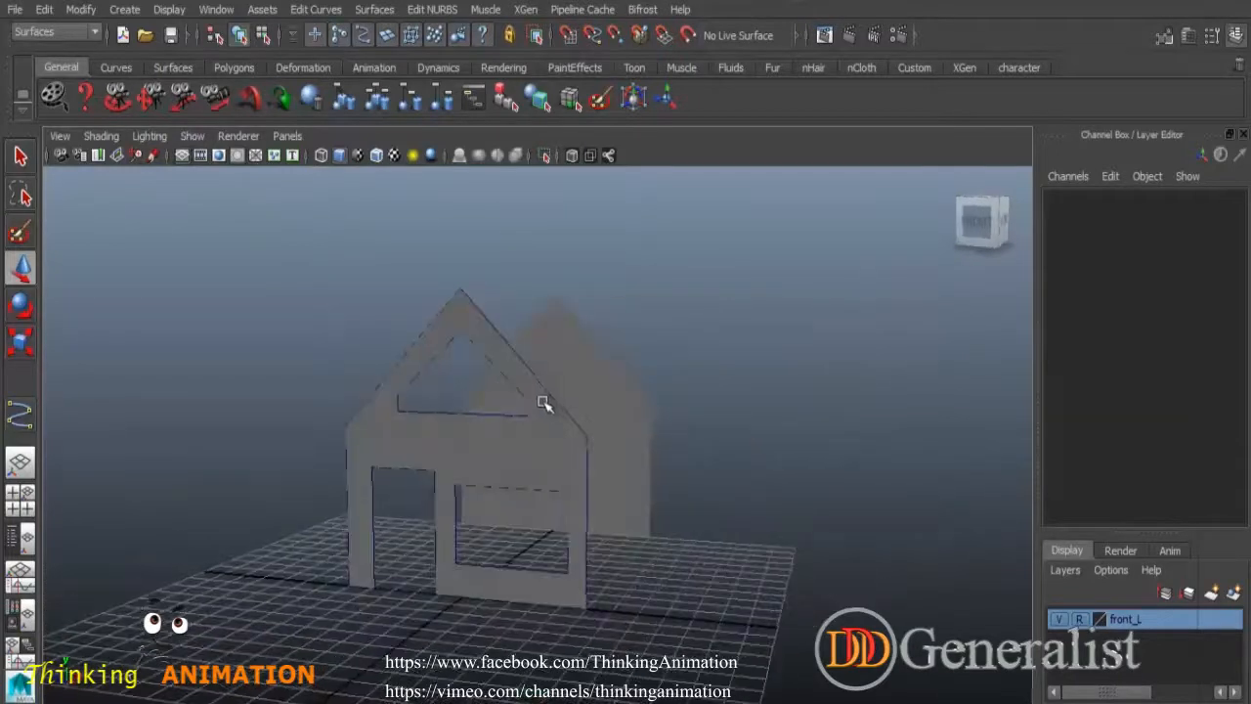
left_click_drag(523, 454, 550, 522, "alt")
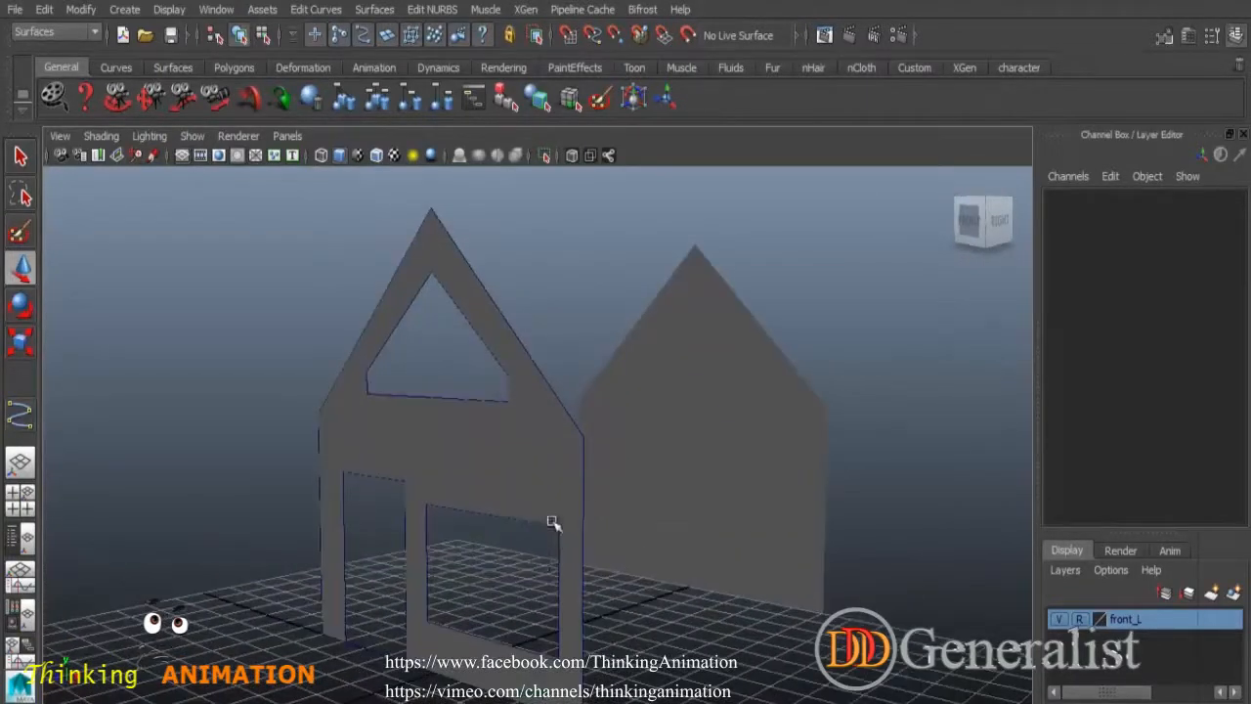
Return the front_L layer's display type to Normal so the front wall surface is selectable.
left_click(757, 388)
left_click_drag(757, 388, 612, 473, "alt")
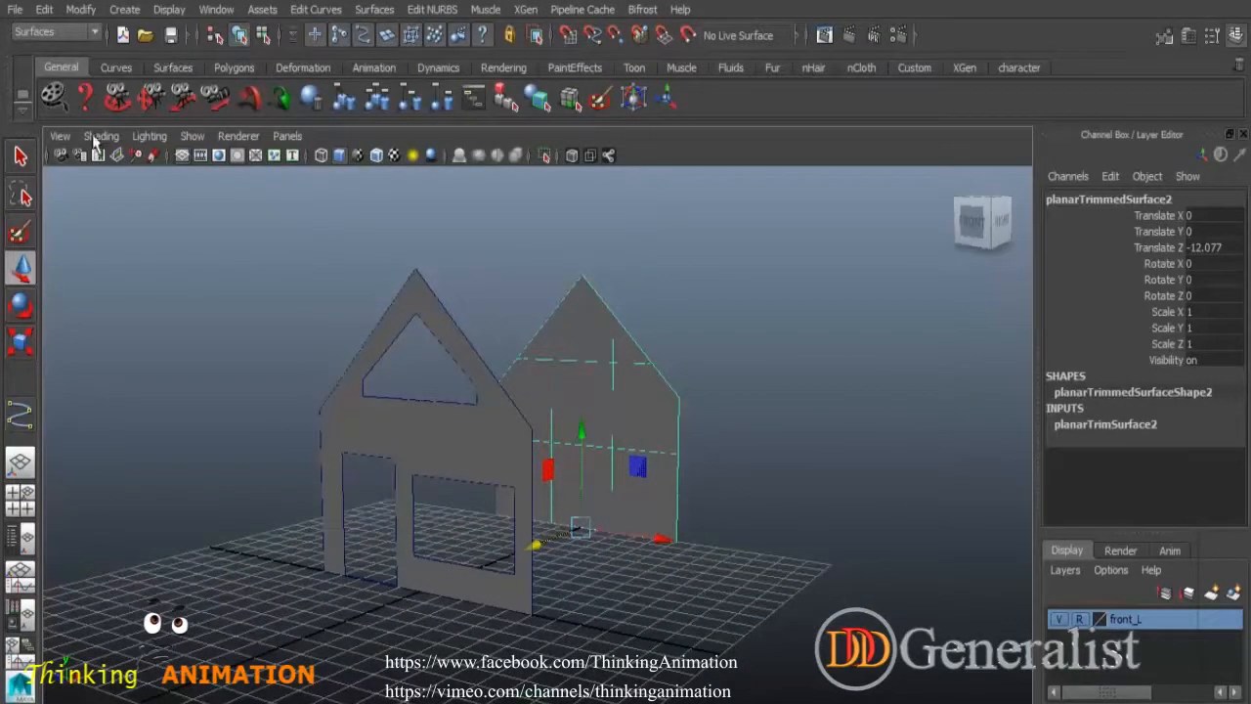
left_click(23, 159)
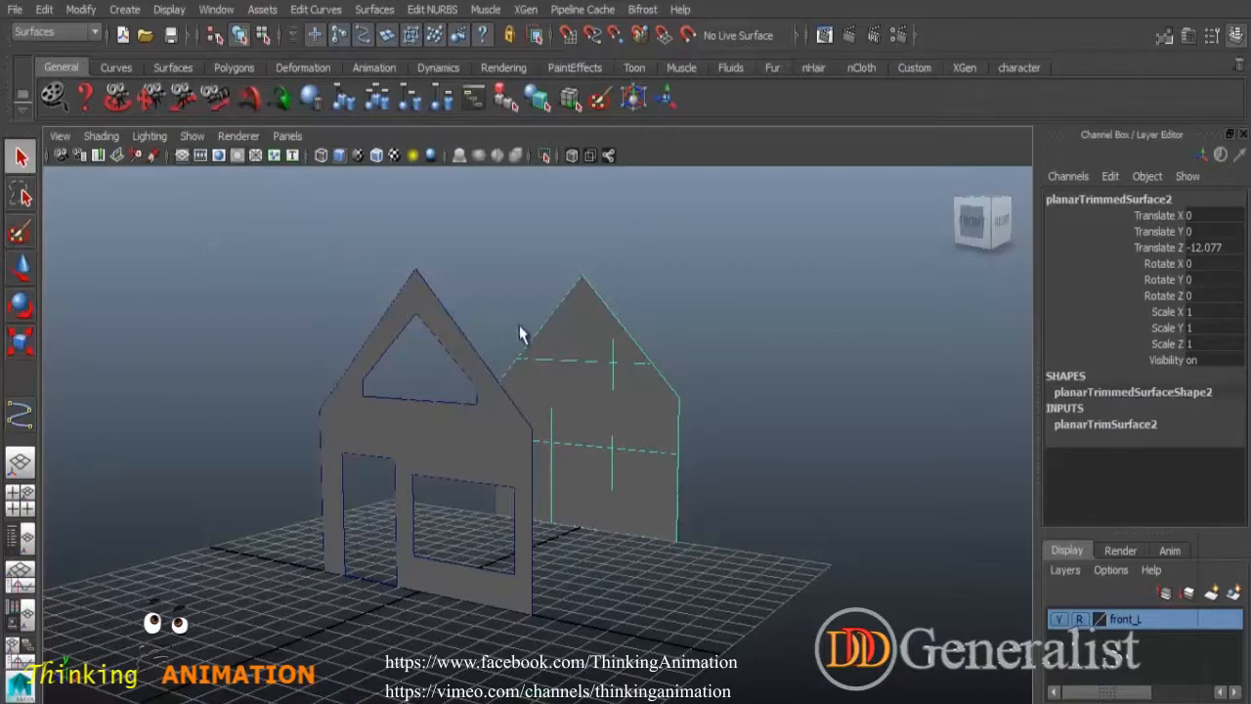
left_click(738, 384)
left_click_drag(671, 410, 501, 464, "alt")
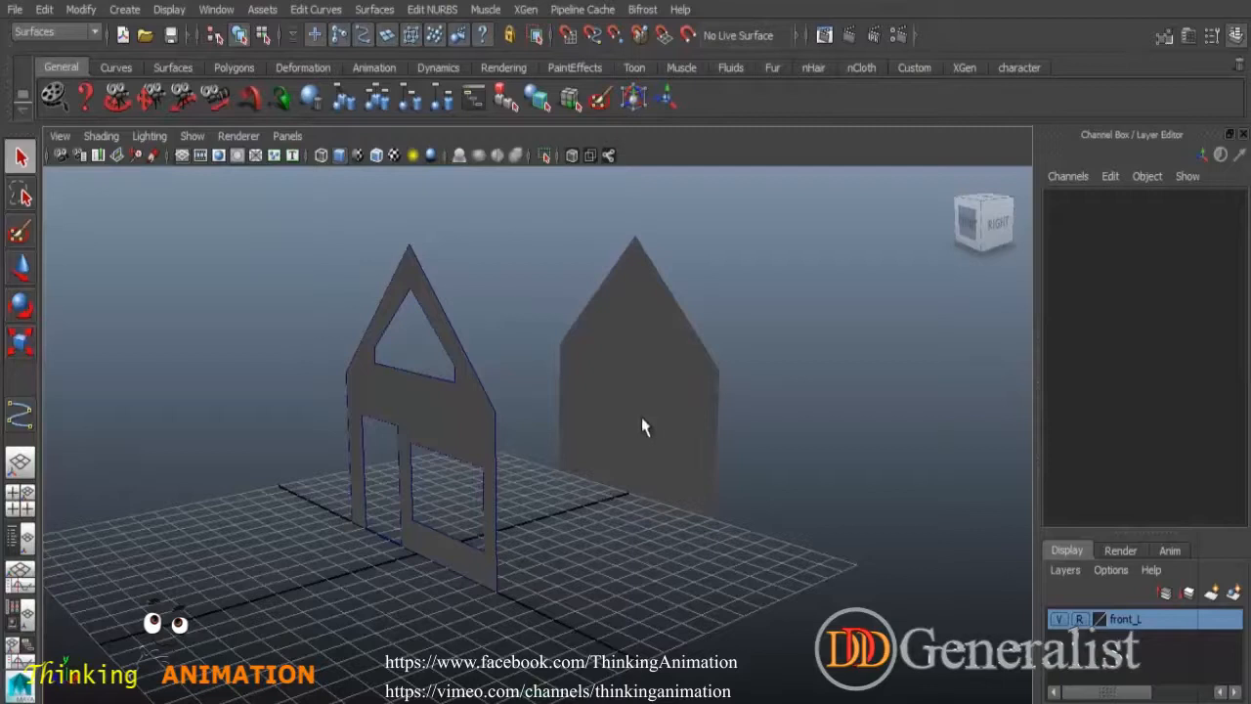
left_click(495, 442)
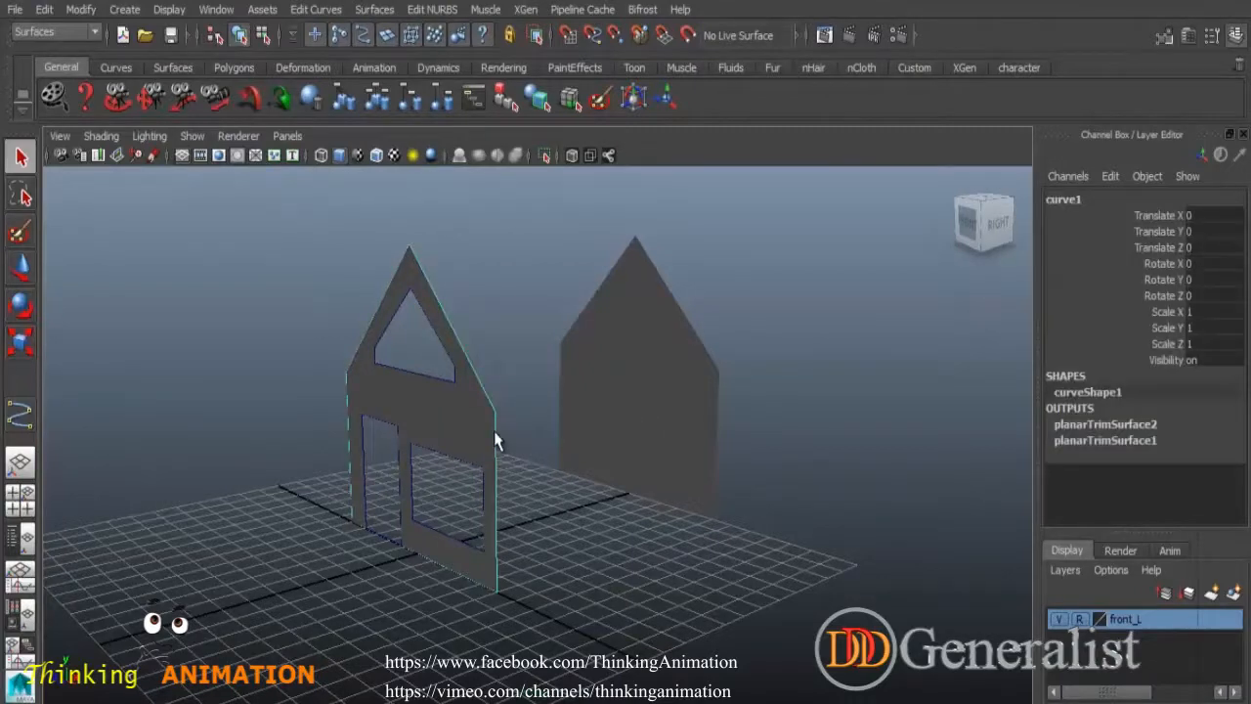
left_click_drag(529, 455, 587, 455, "alt")
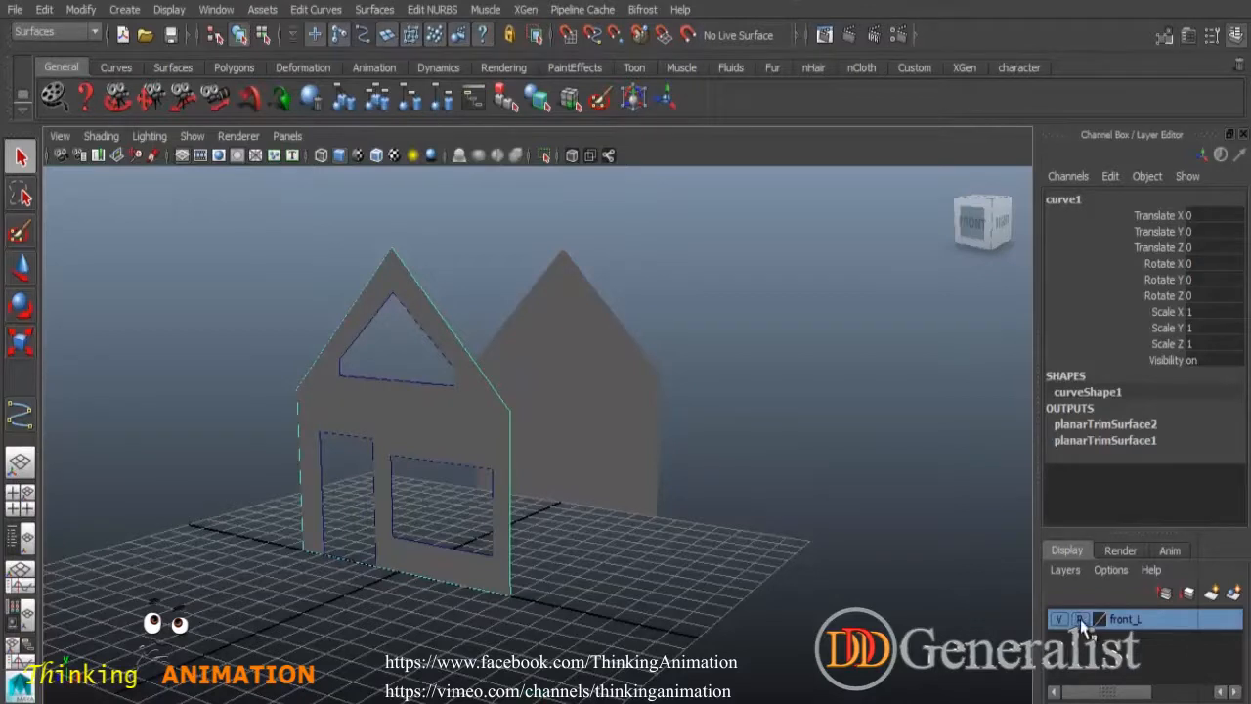
left_click(534, 465)
left_click(472, 423)
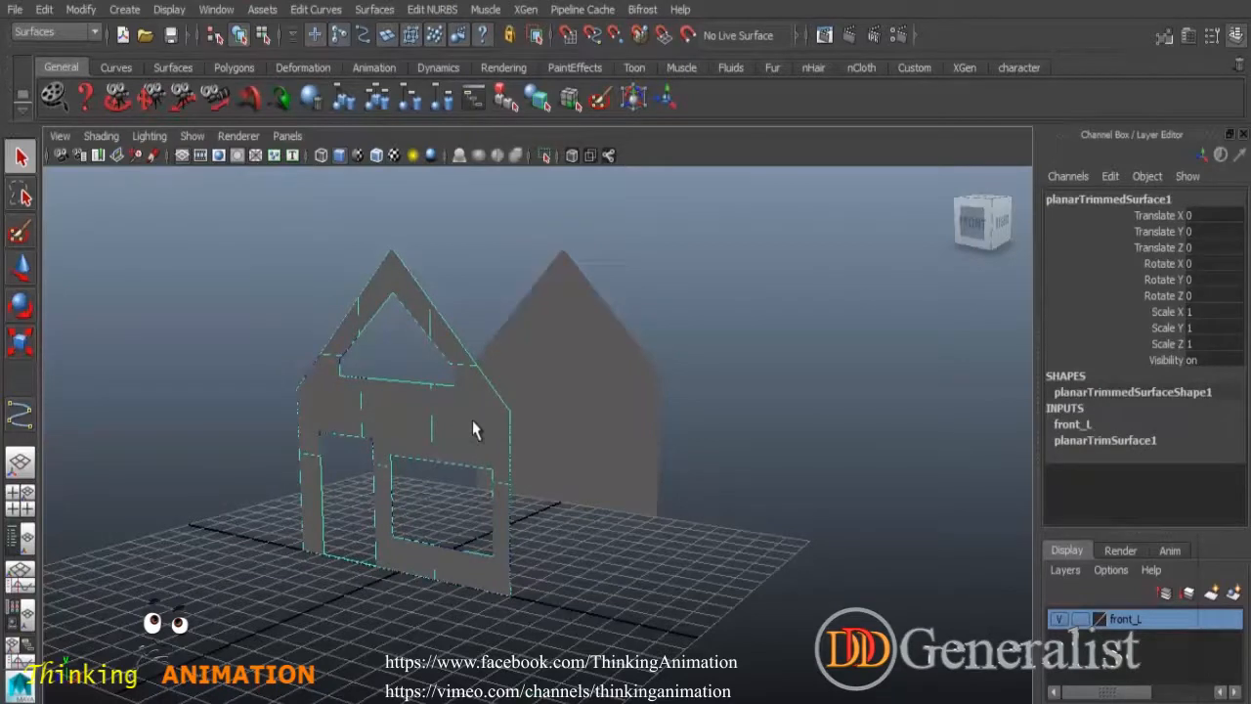
right_click_drag(473, 430, 465, 260)
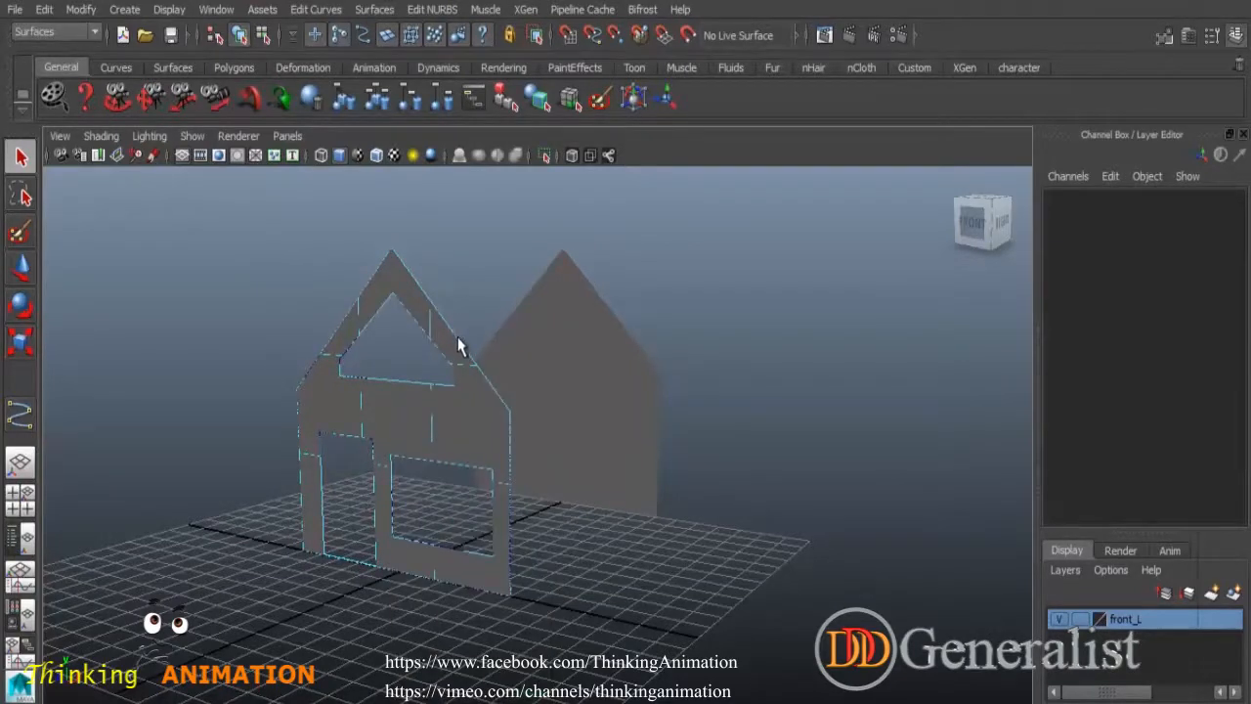
left_click(489, 418)
left_click(468, 426)
right_click_drag(496, 388, 482, 261)
left_click(483, 593)
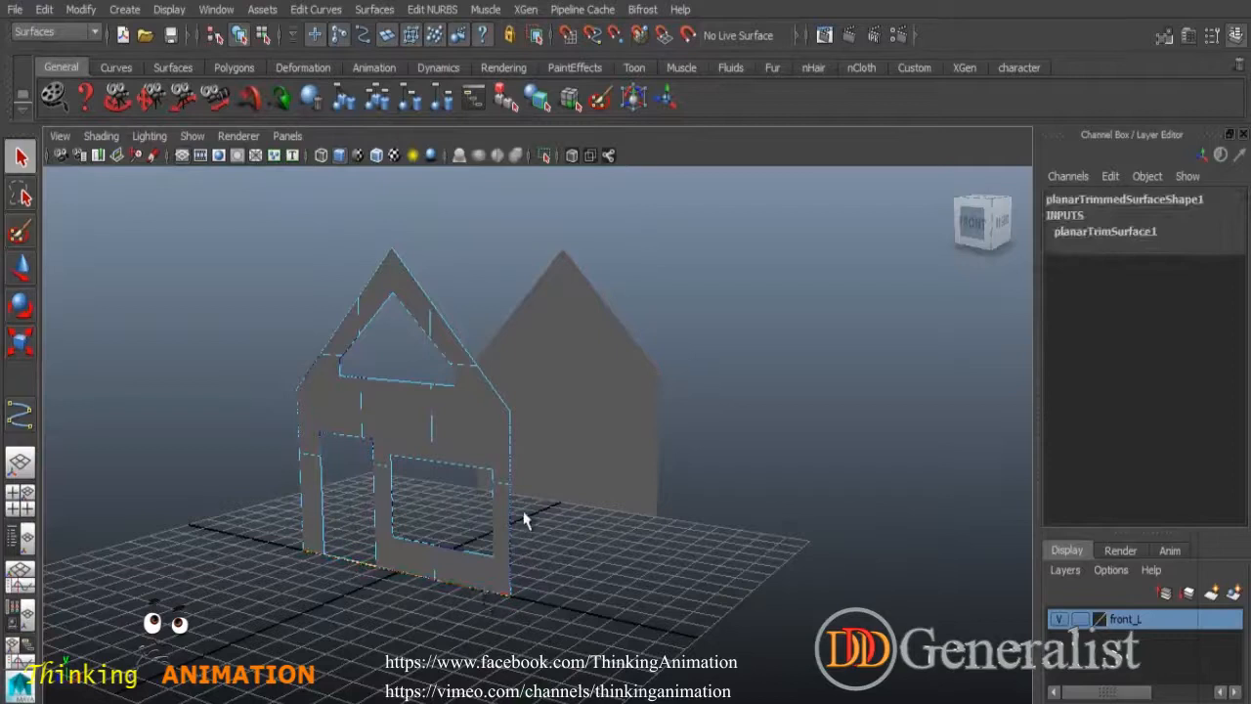
left_click(499, 391)
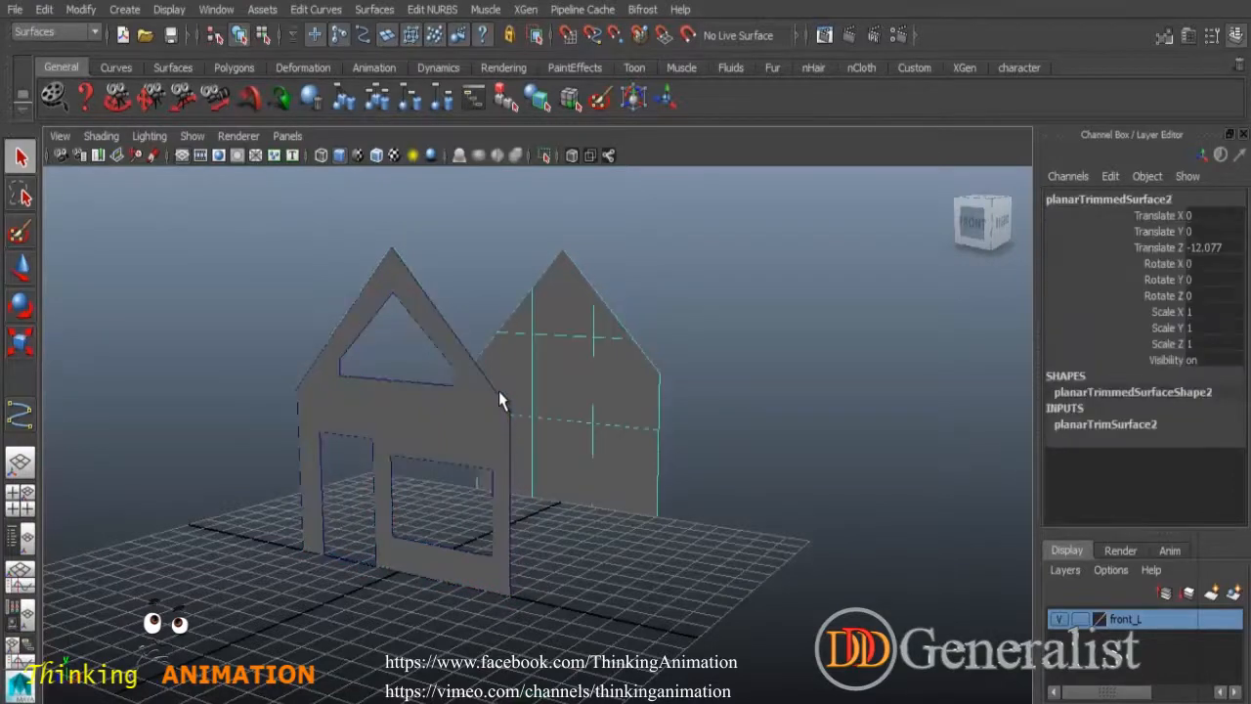
left_click(492, 389)
right_click_drag(481, 386, 469, 257)
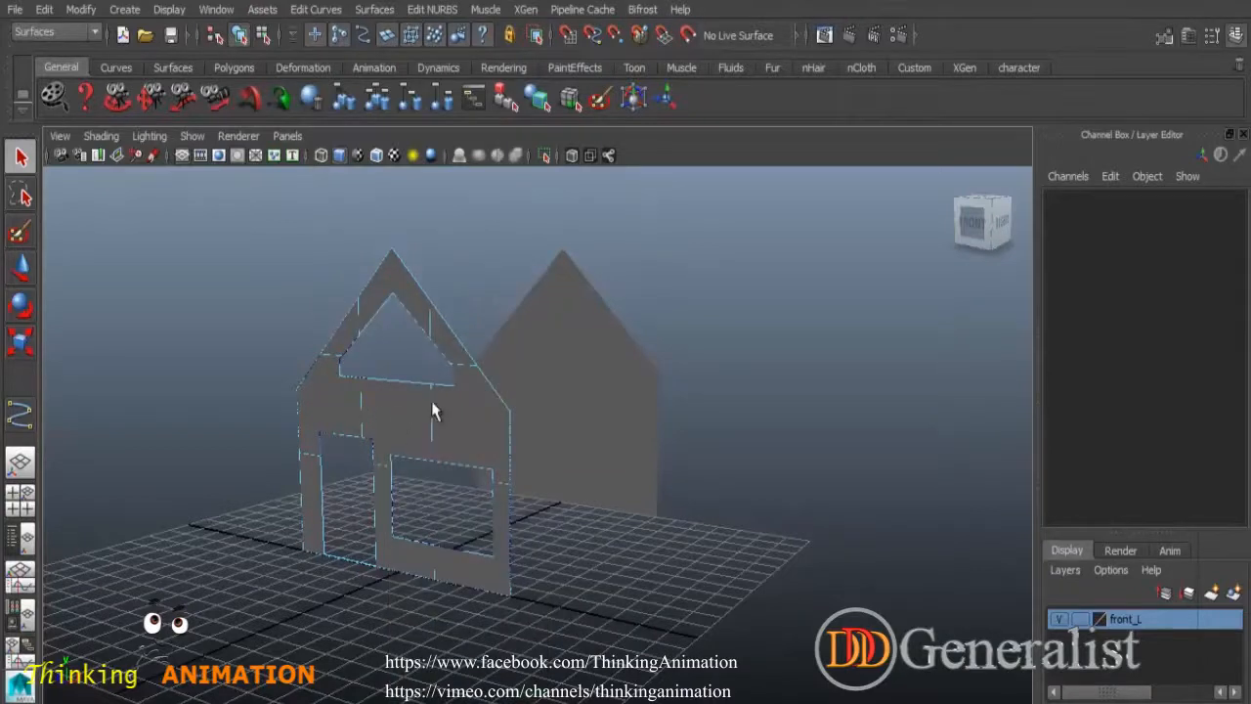
left_click(633, 510)
Loft a side wall between the right vertical trim edges of the front and back wall surfaces.
left_click(471, 439)
right_click_drag(468, 427, 409, 282)
left_click(510, 448)
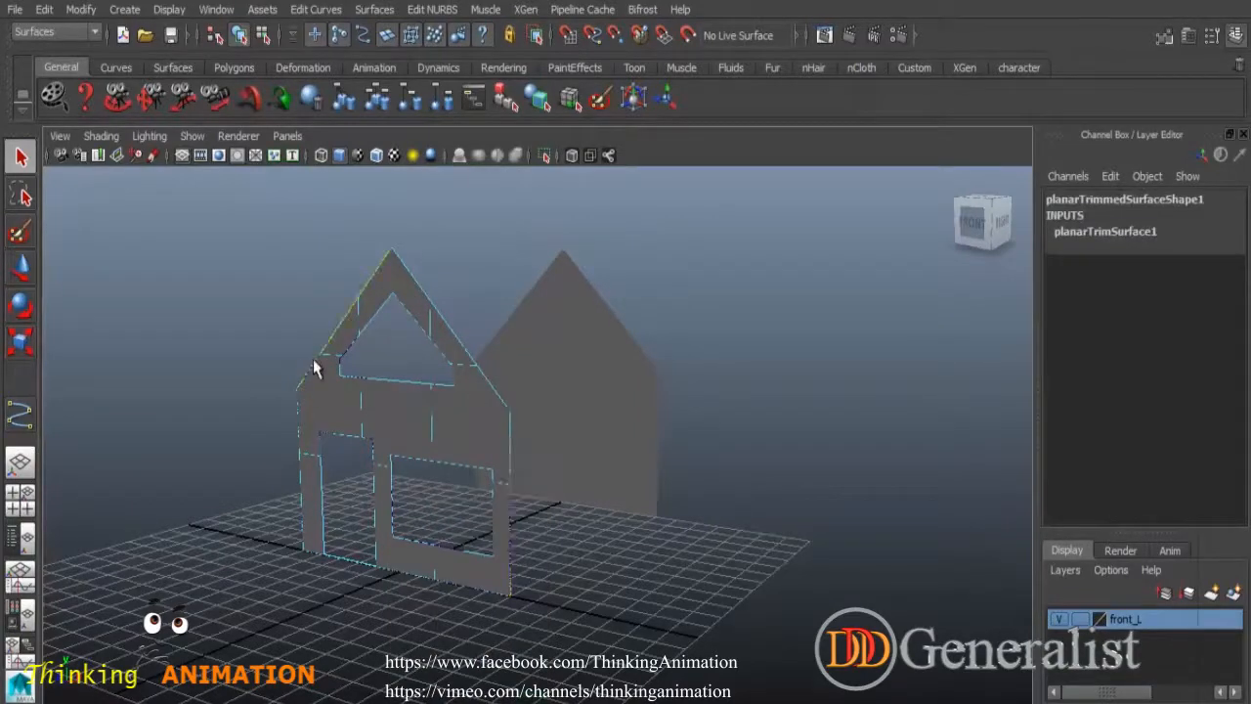
left_click(449, 332)
left_click(512, 450)
left_click_drag(682, 471, 631, 515, "alt")
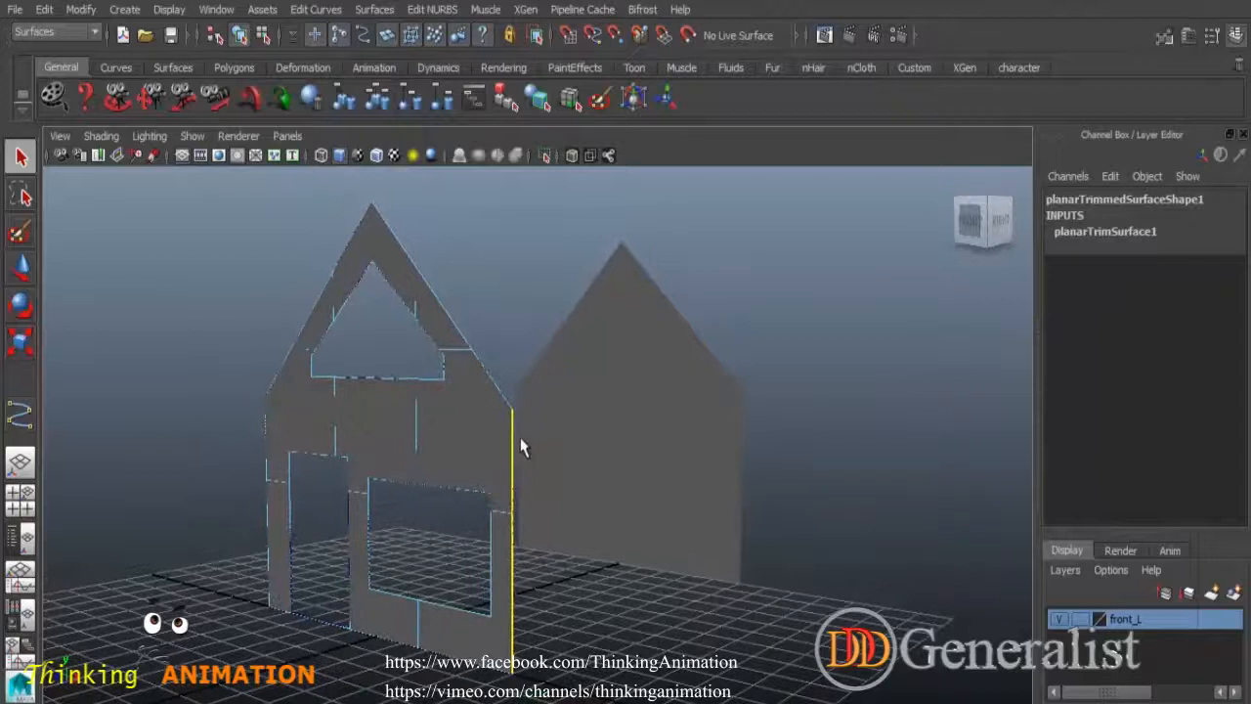
right_click_drag(662, 306, 605, 291)
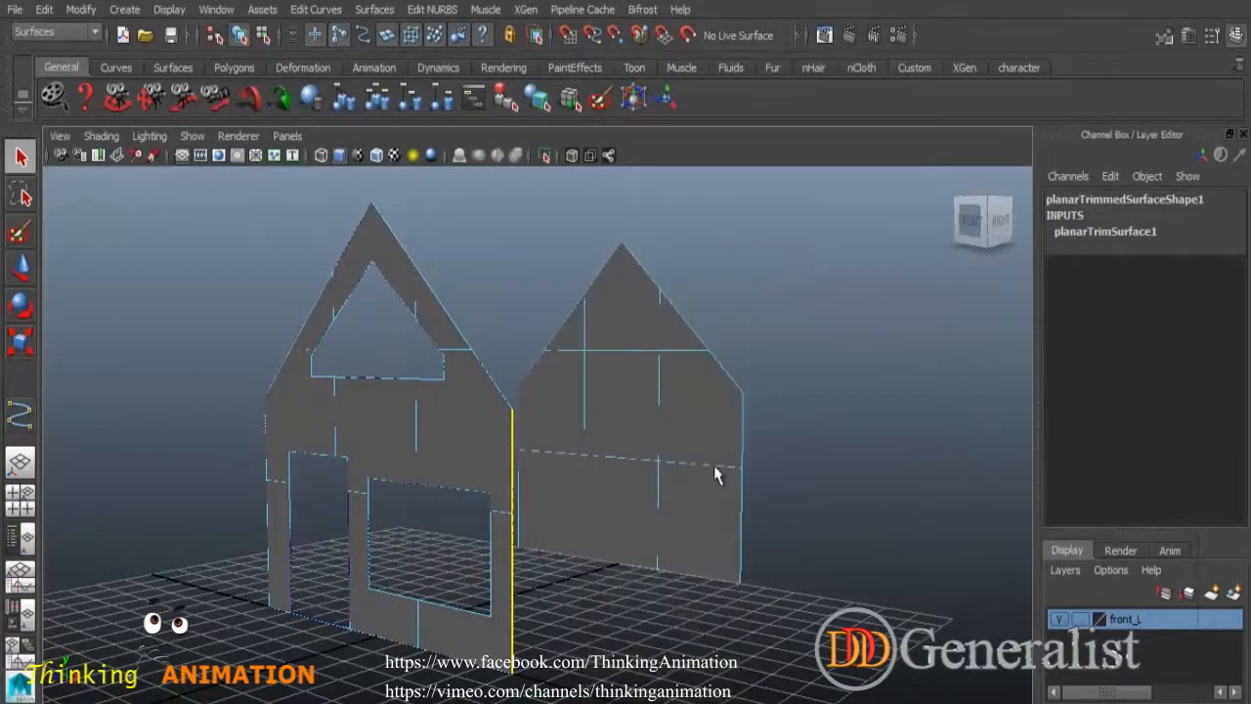
left_click(743, 439, "shift")
left_click(376, 9)
left_click(394, 52)
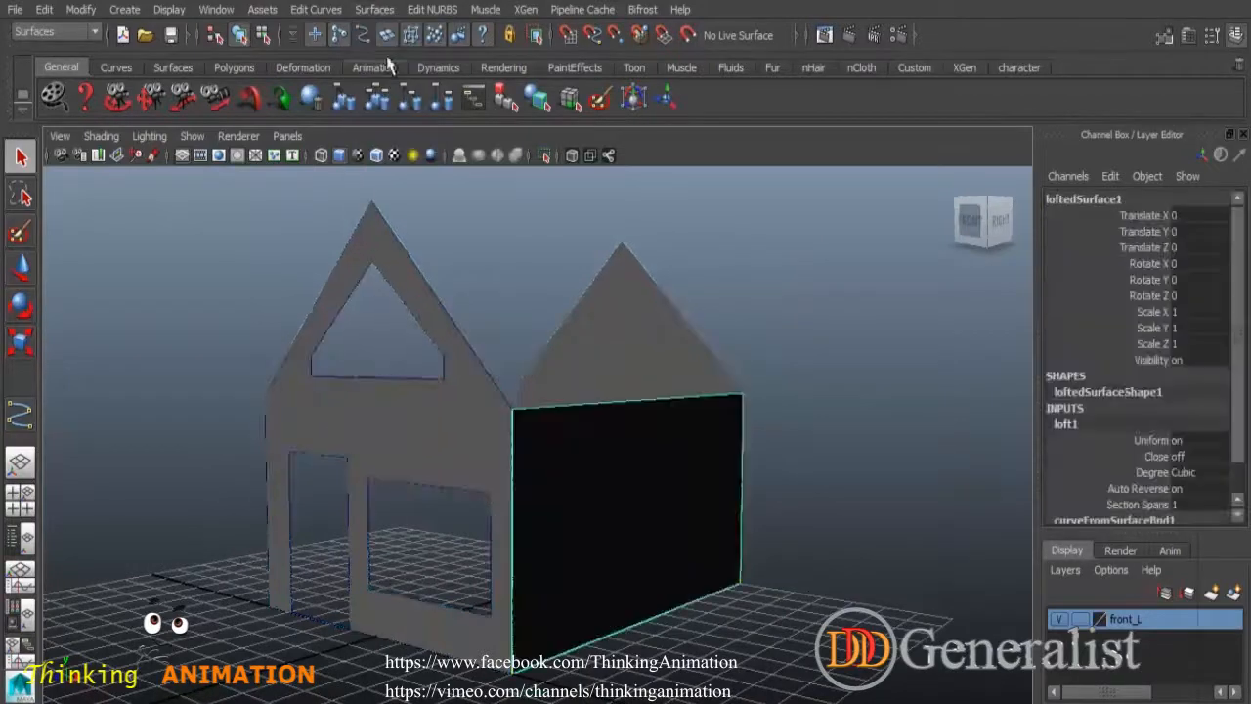
left_click(841, 479)
left_click_drag(867, 588, 567, 496, "alt")
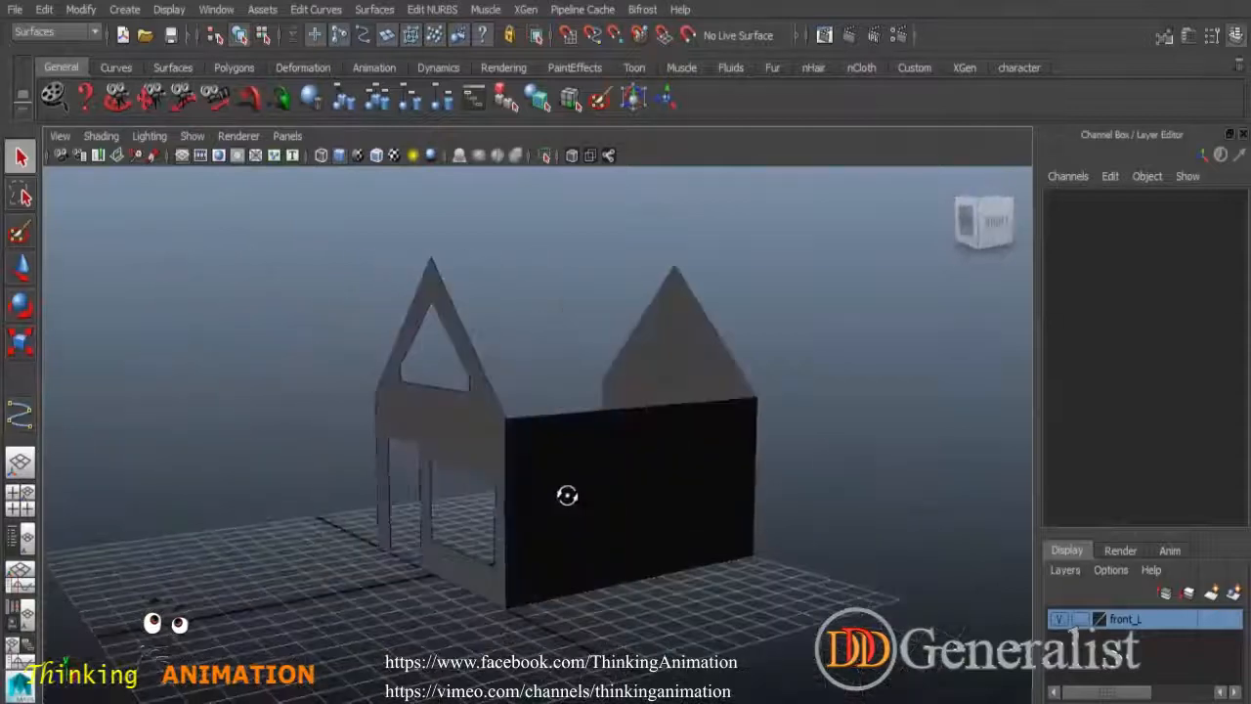
Turn on Two Sided Lighting for the perspective view so both faces of the walls are shaded.
left_click_drag(749, 480, 636, 498, "alt")
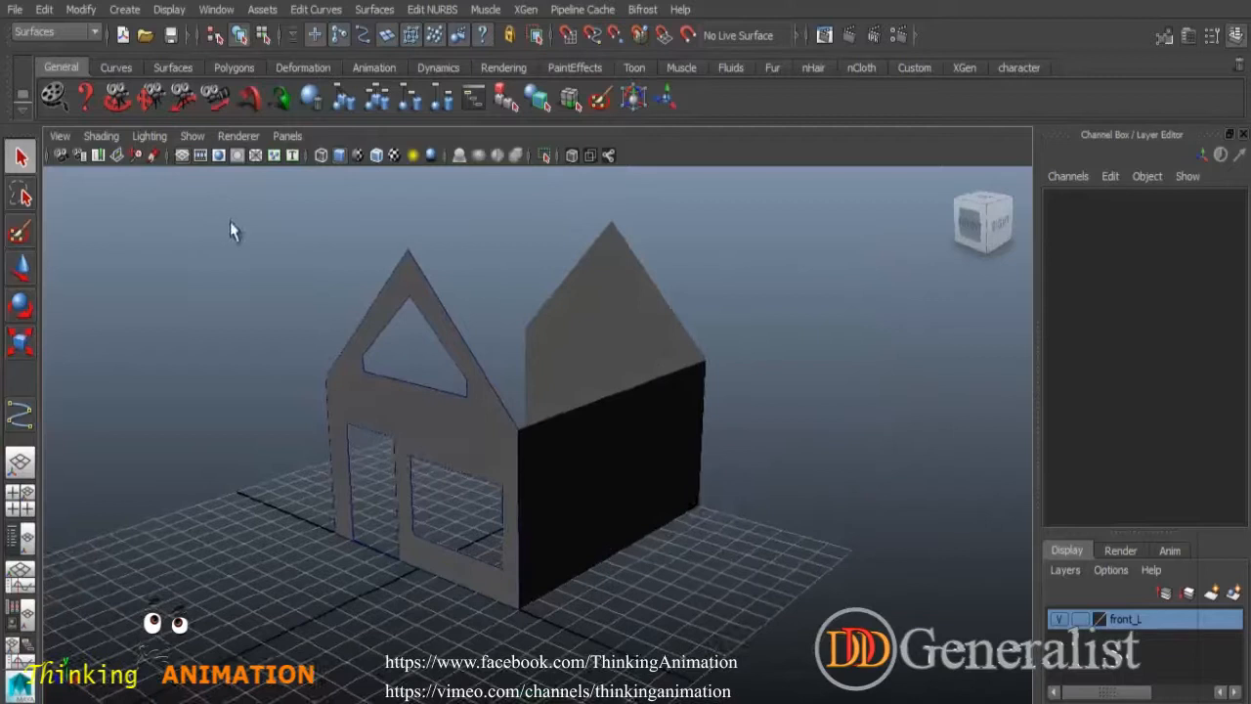
left_click(149, 136)
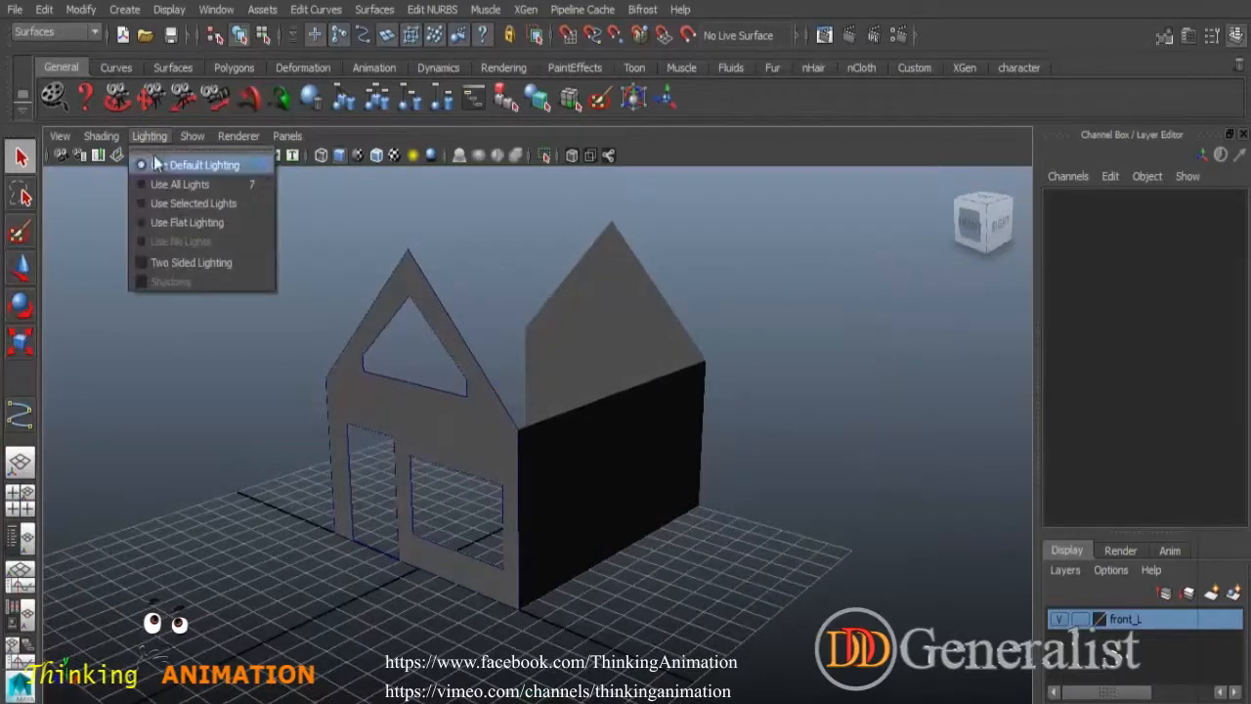
left_click(153, 263)
Loft the missing side wall between the left vertical trim edges of the front and back wall surfaces.
left_click_drag(711, 536, 681, 492, "alt")
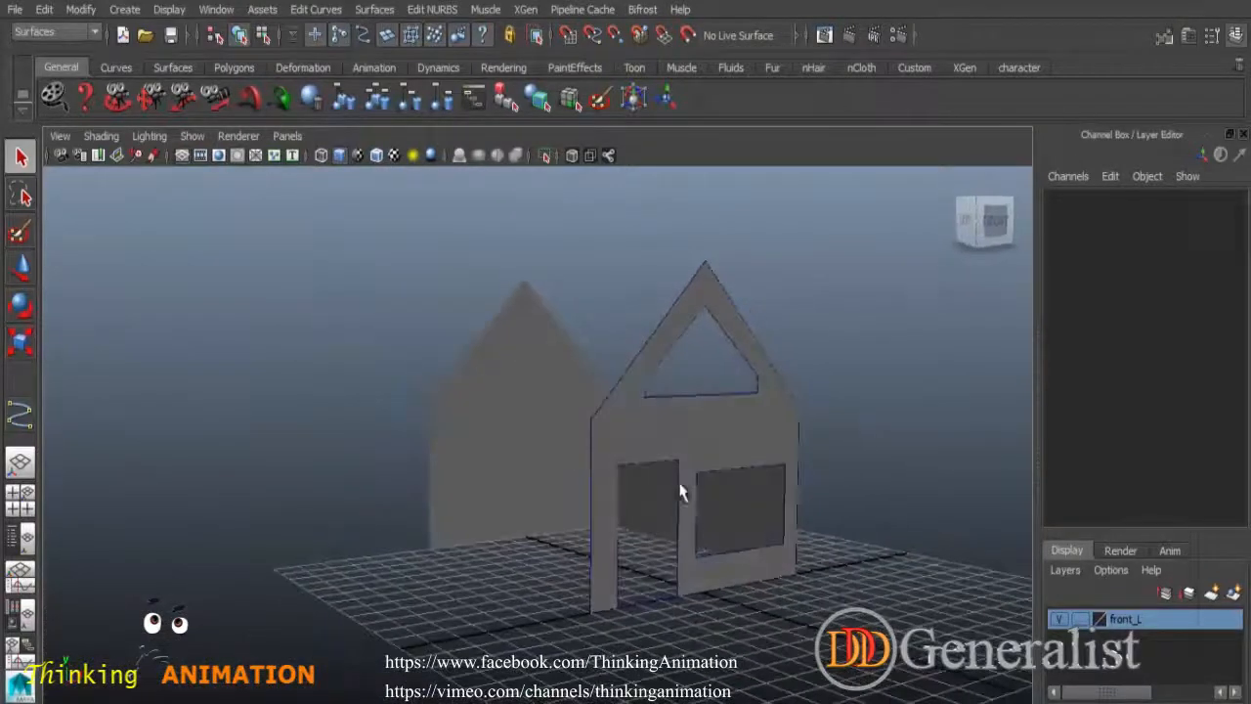
right_click_drag(609, 447, 539, 286)
left_click(589, 469)
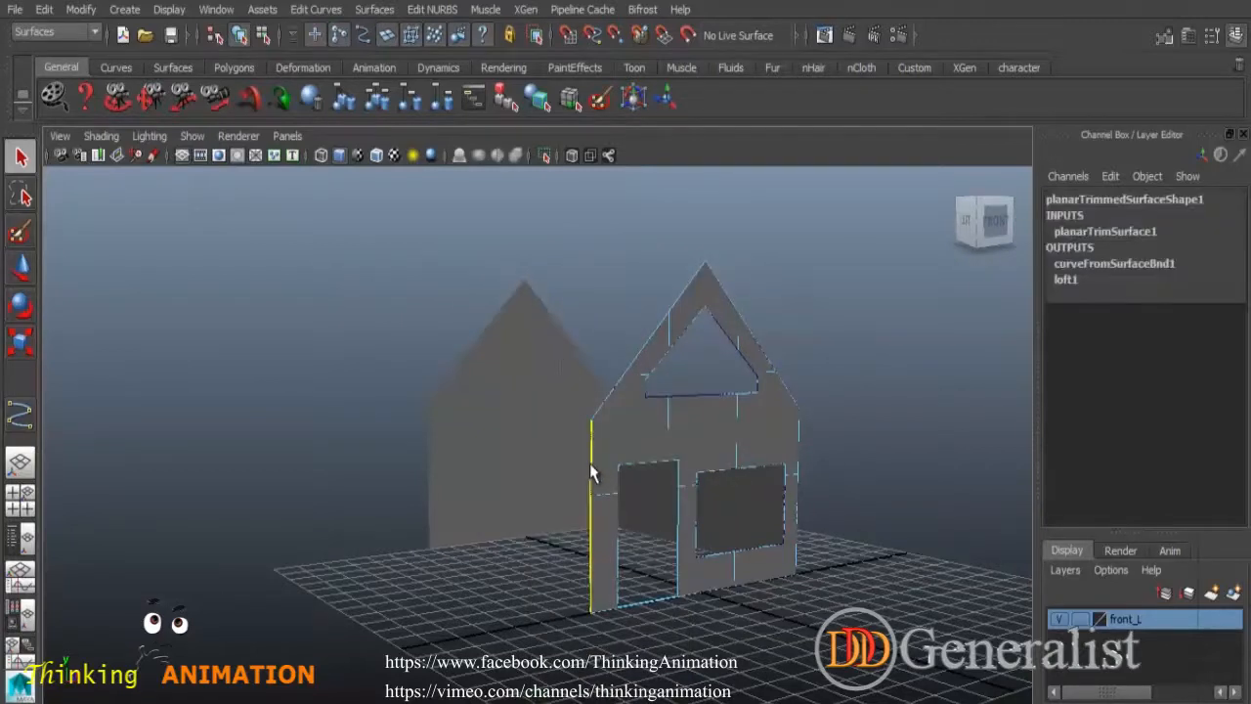
right_click_drag(463, 441, 394, 289)
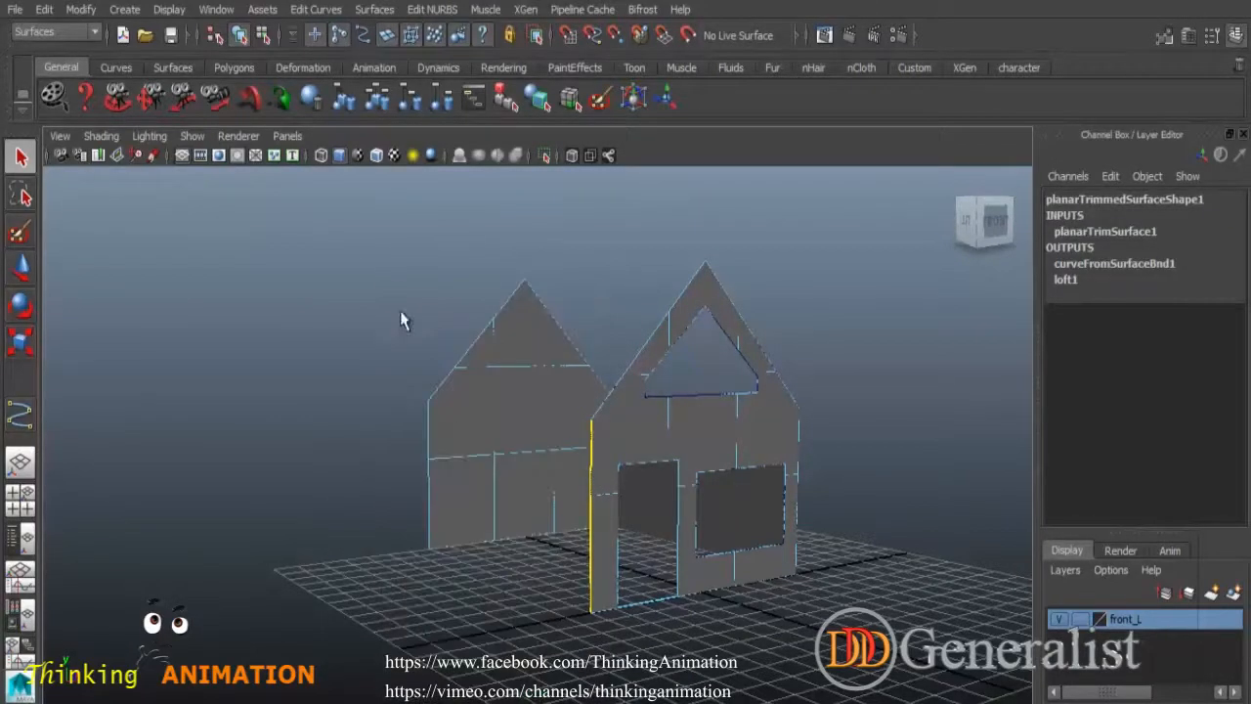
left_click(430, 440, "shift")
left_click(374, 9)
left_click(389, 54)
left_click(355, 227)
Loft the right roof slope between the right sloping gable trim edges of the front and back walls.
left_click_drag(864, 569, 590, 544, "alt")
scroll(681, 588, "up", 1)
left_click_drag(681, 591, 697, 542, "alt")
scroll(593, 541, "up", 1)
middle_click_drag(716, 513, 838, 593, "alt")
right_click_drag(849, 559, 701, 528, "alt")
left_click_drag(782, 541, 625, 527, "alt")
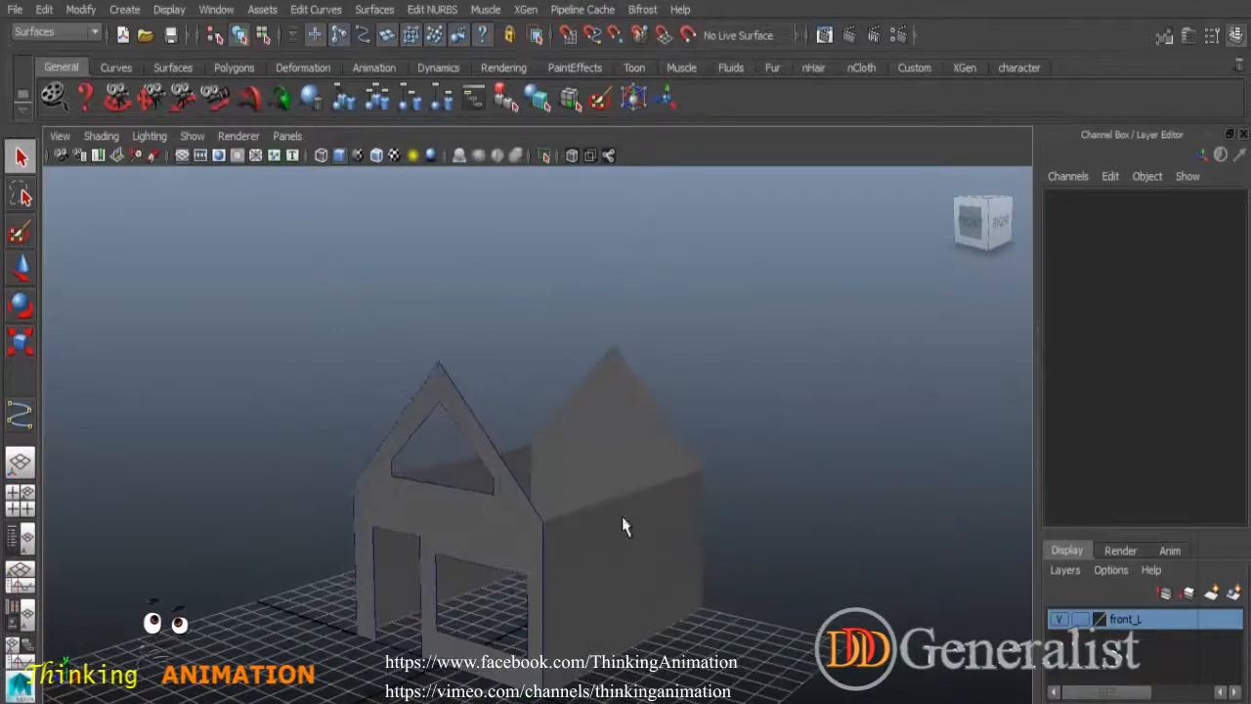
left_click(514, 492)
right_click_drag(512, 484, 437, 281)
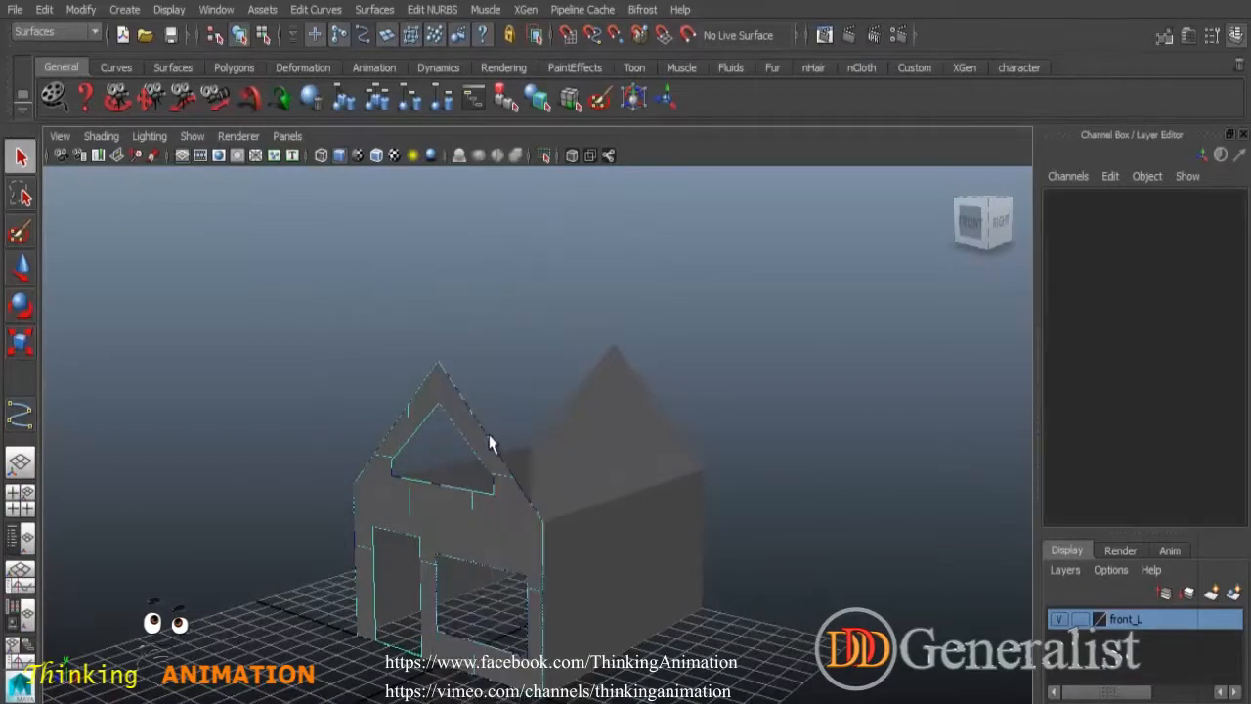
left_click(492, 443)
right_click_drag(653, 445, 587, 284)
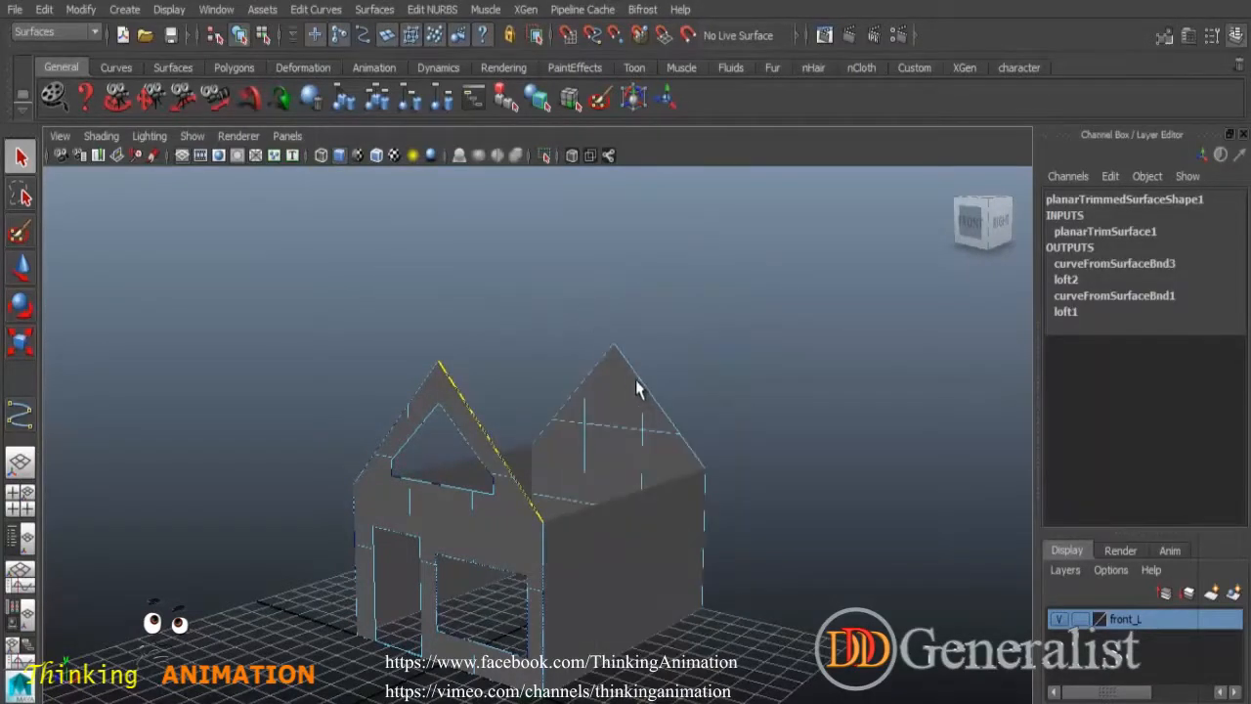
left_click(646, 391, "shift")
left_click(381, 12)
left_click(387, 57)
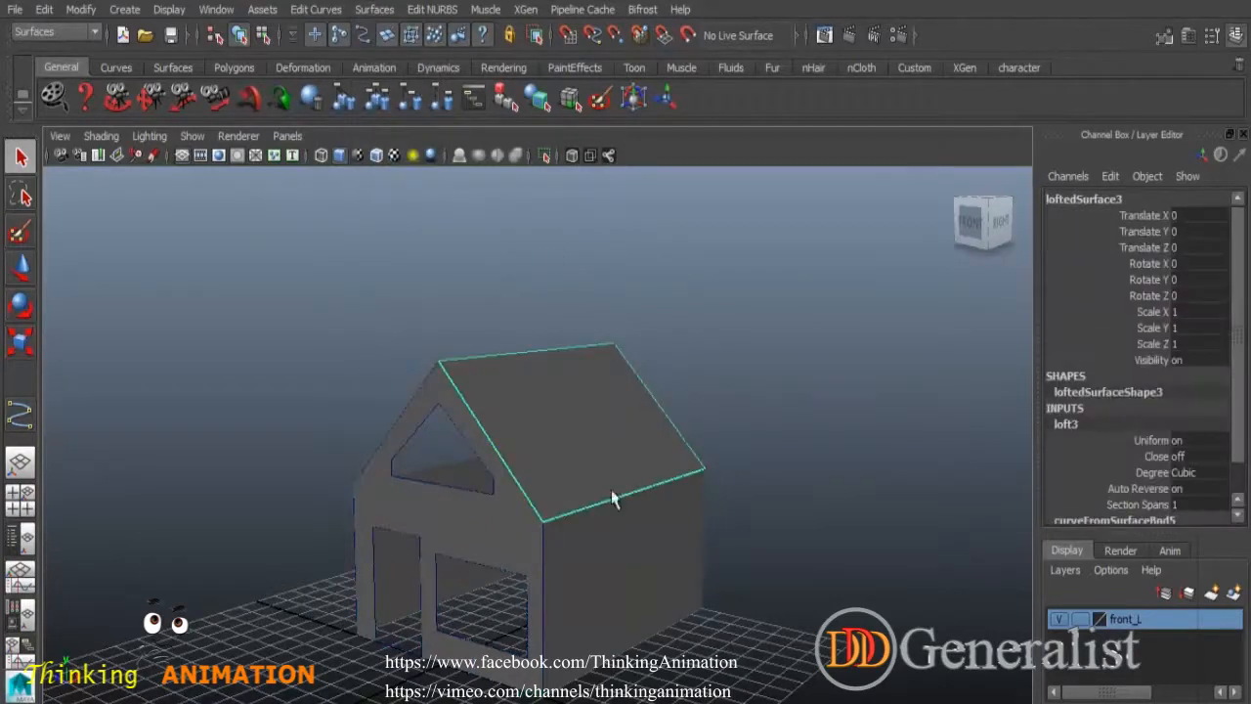
Loft the left roof slope between the left sloping gable trim edges of the front and back walls.
left_click_drag(613, 499, 661, 516, "alt")
left_click(602, 440)
right_click_drag(600, 433, 453, 282)
left_click(599, 422)
left_click(498, 375, "shift")
left_click(375, 8)
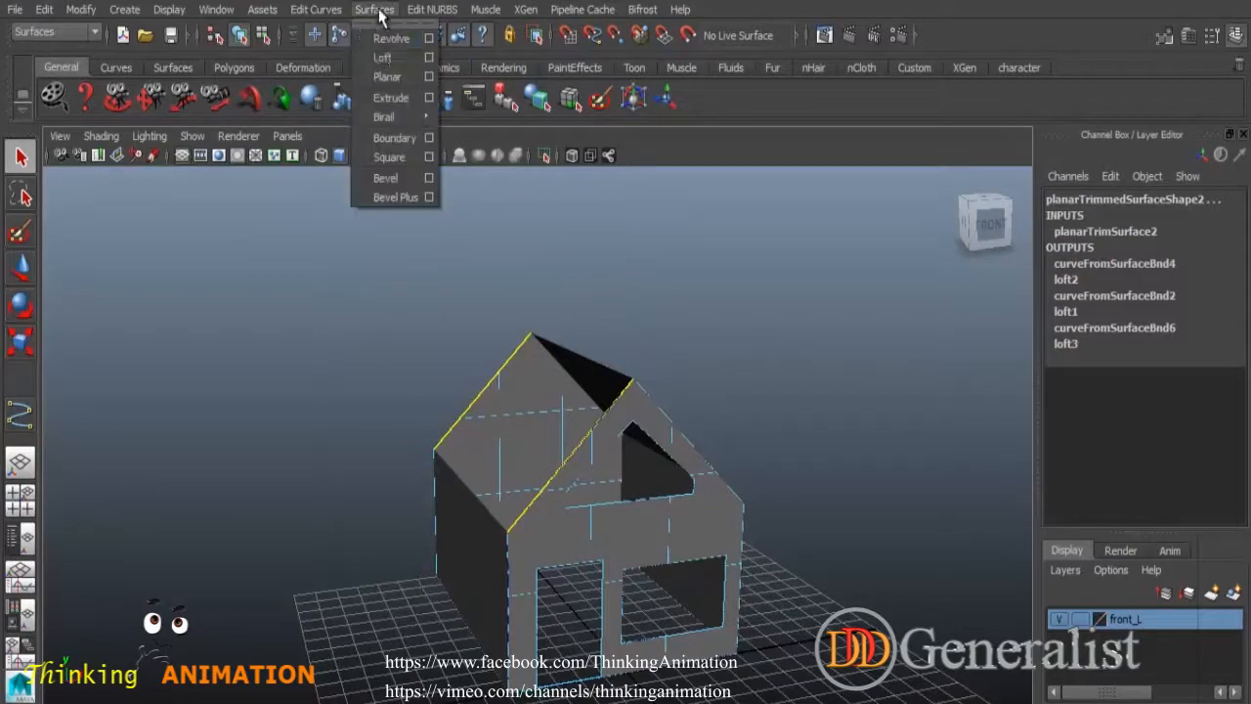
left_click(385, 60)
left_click(548, 293)
Attach the two roof slopes into one surface with reset Attach Surfaces options: Blend method, blend bias 0.5, Keep originals off.
left_click_drag(648, 433, 685, 588, "alt")
left_click(659, 519)
left_click_drag(658, 519, 758, 523, "alt")
left_click(727, 466)
left_click_drag(811, 559, 729, 486, "alt")
left_click(728, 486)
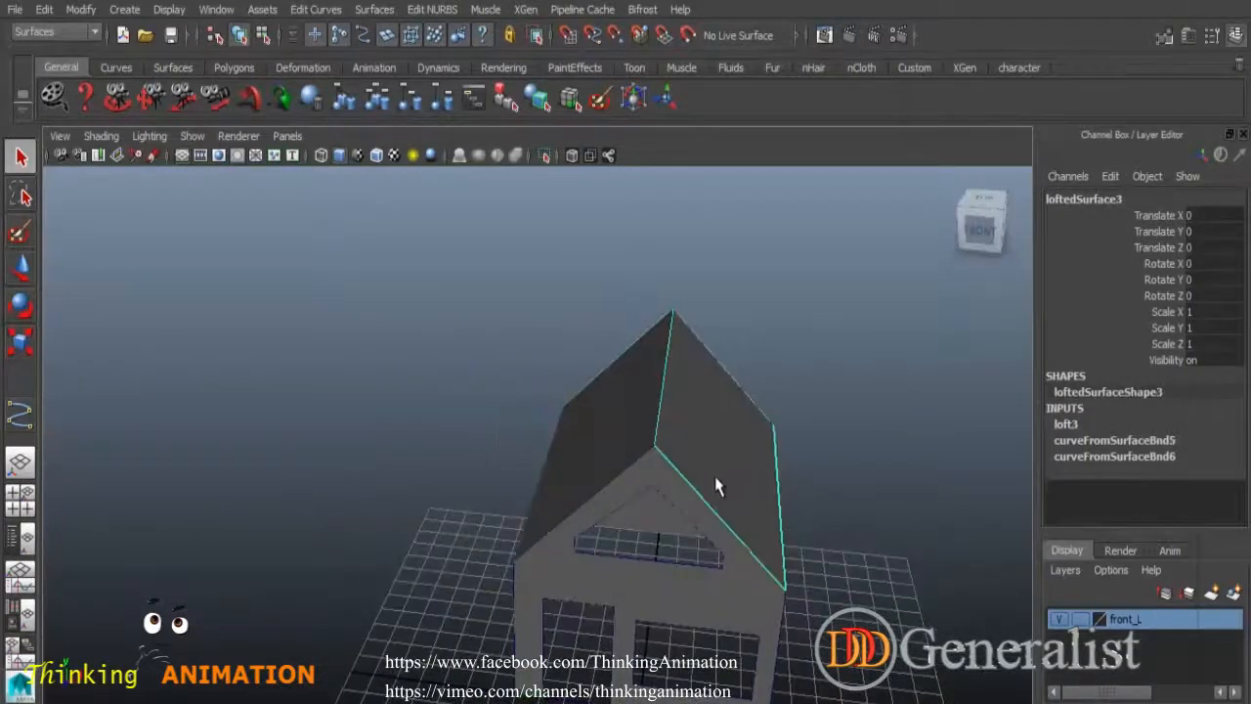
right_click_drag(725, 515, 770, 530, "alt")
middle_click_drag(770, 530, 717, 533, "alt")
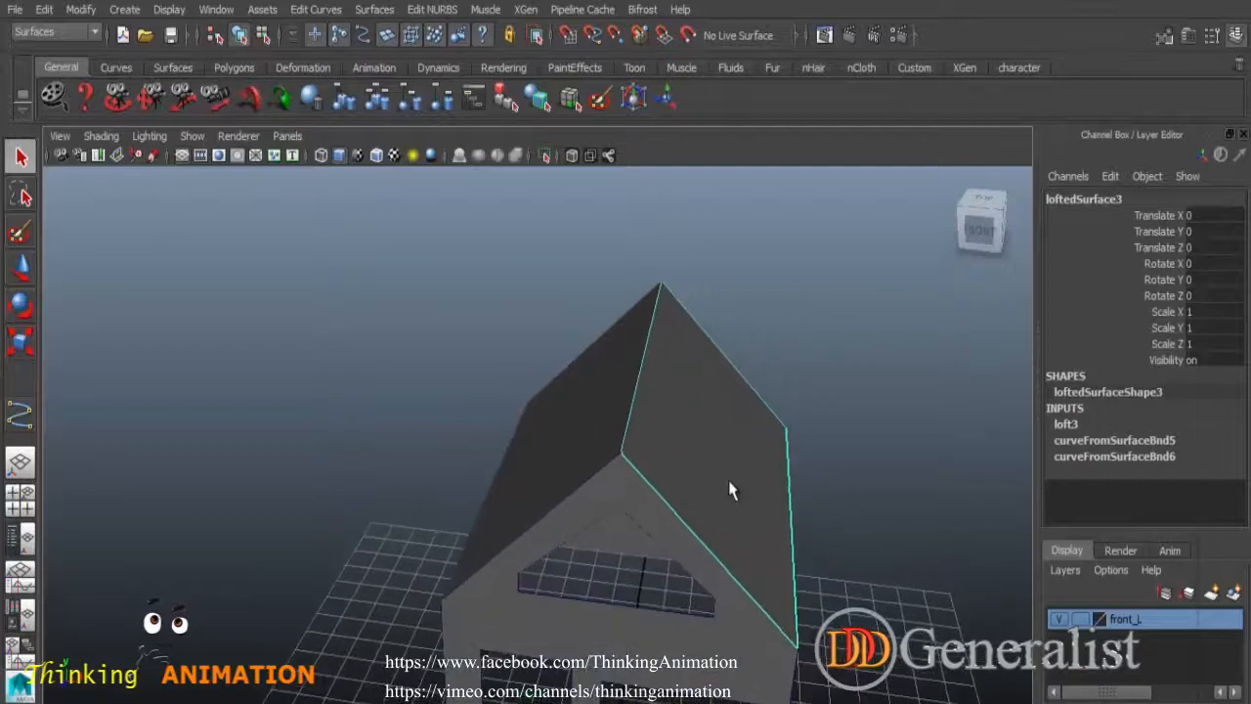
left_click(607, 403, "shift")
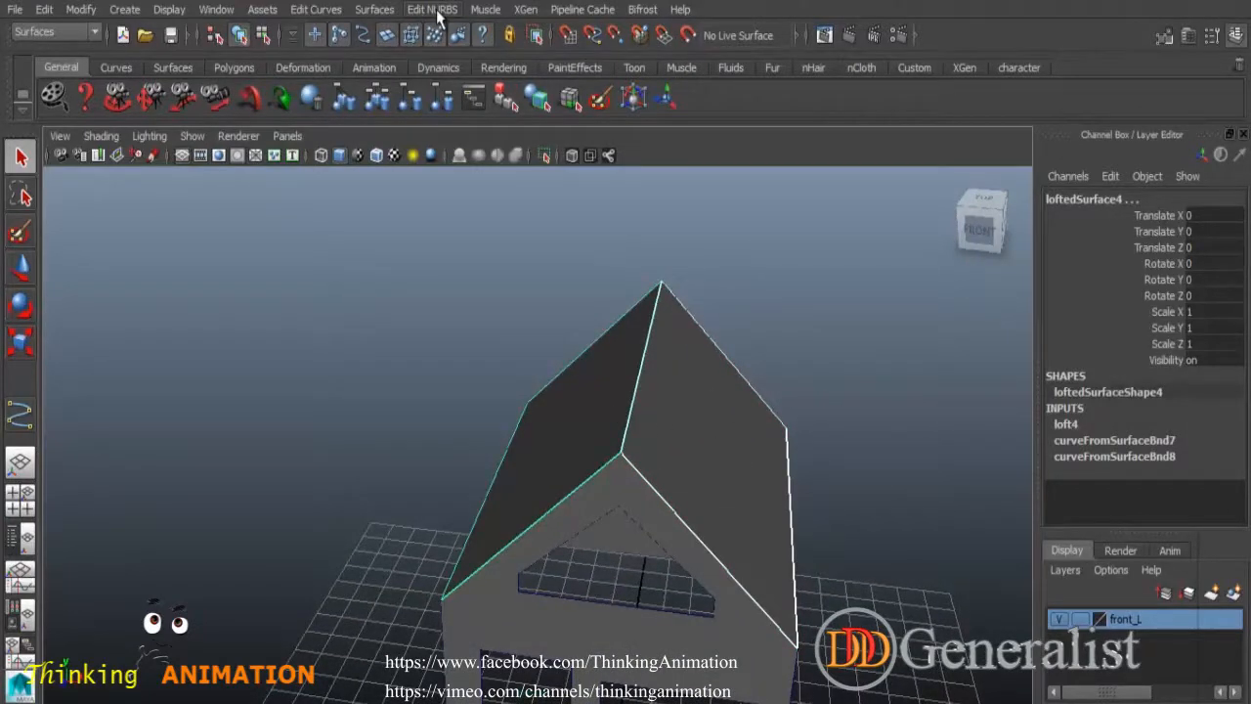
left_click_drag(891, 570, 736, 545, "alt")
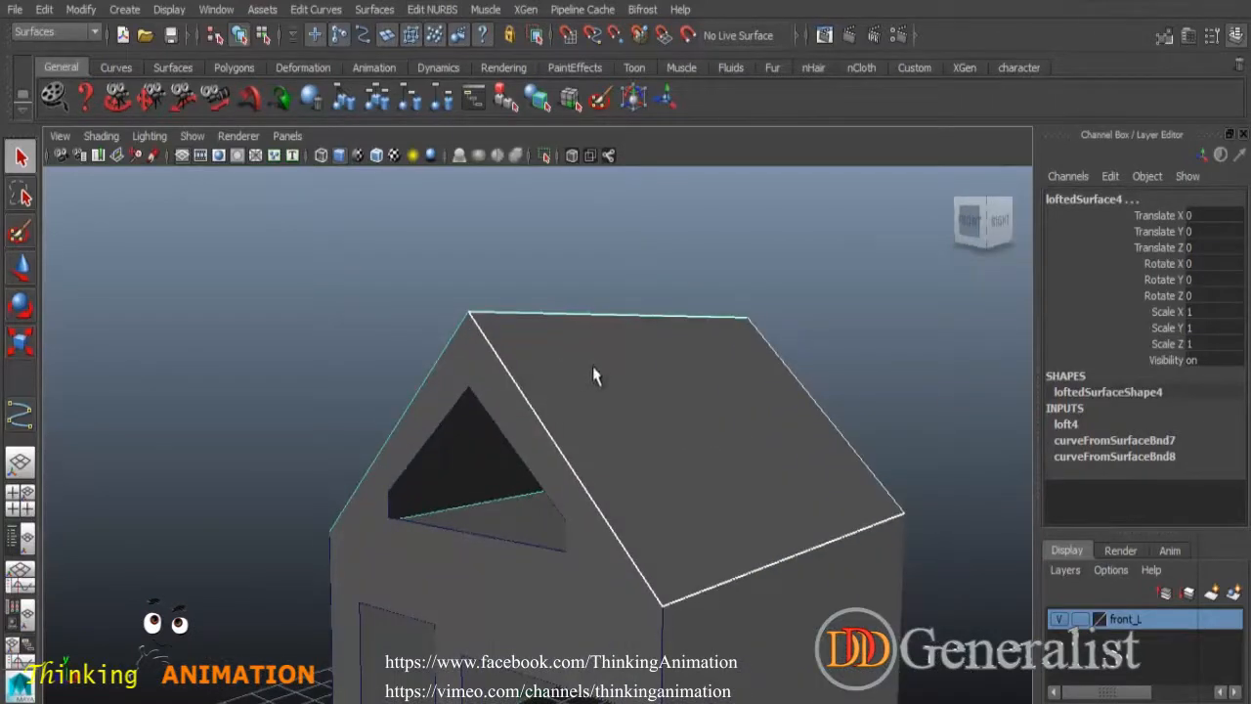
left_click_drag(535, 379, 651, 433, "alt")
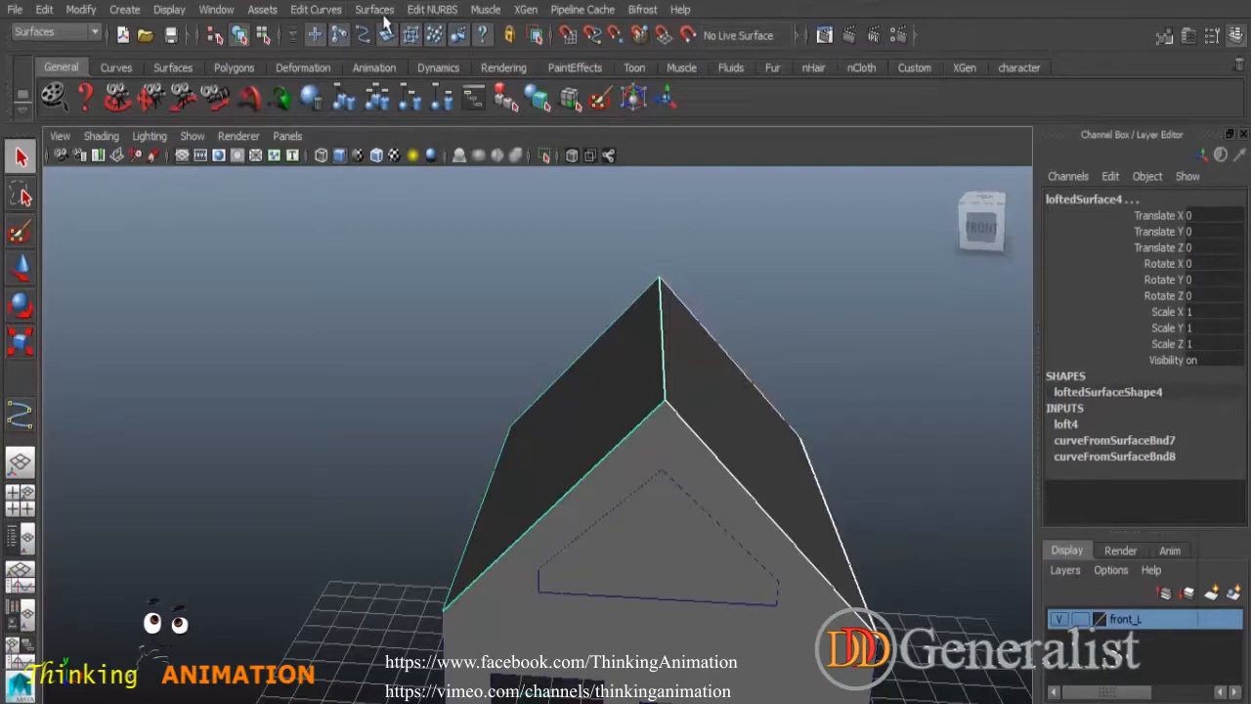
left_click(431, 12)
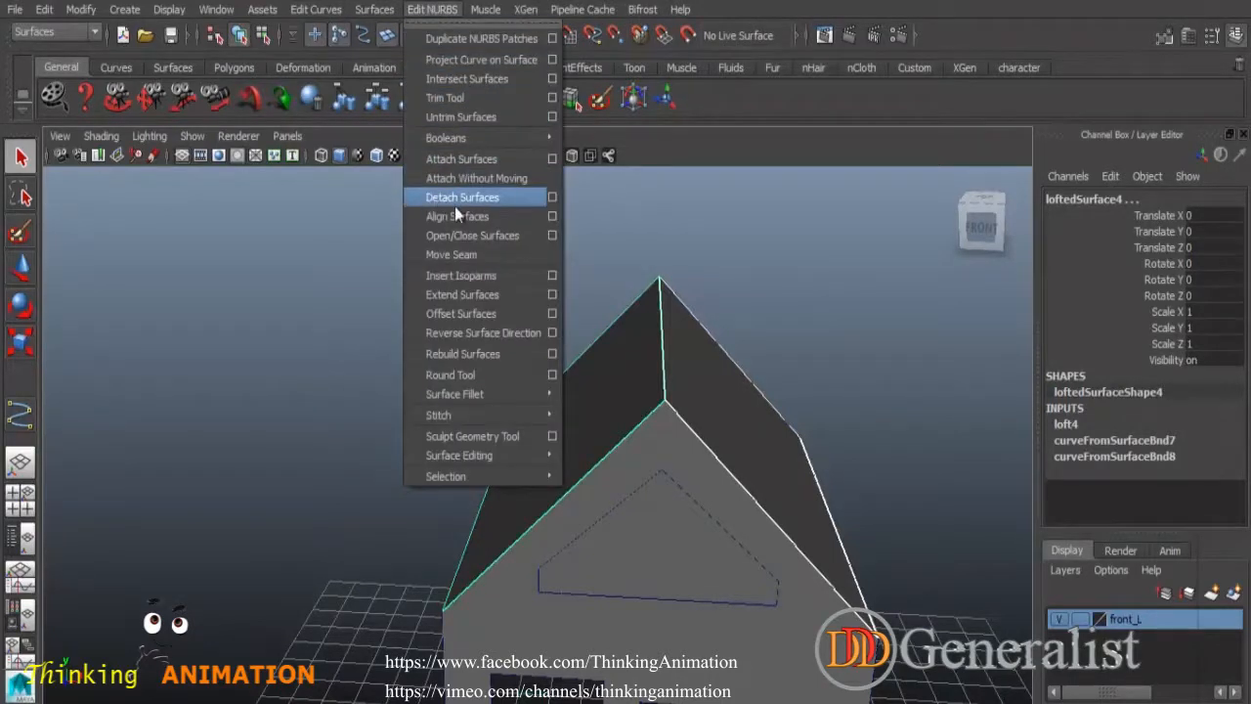
left_click(551, 158)
left_click(724, 61)
left_click(757, 99)
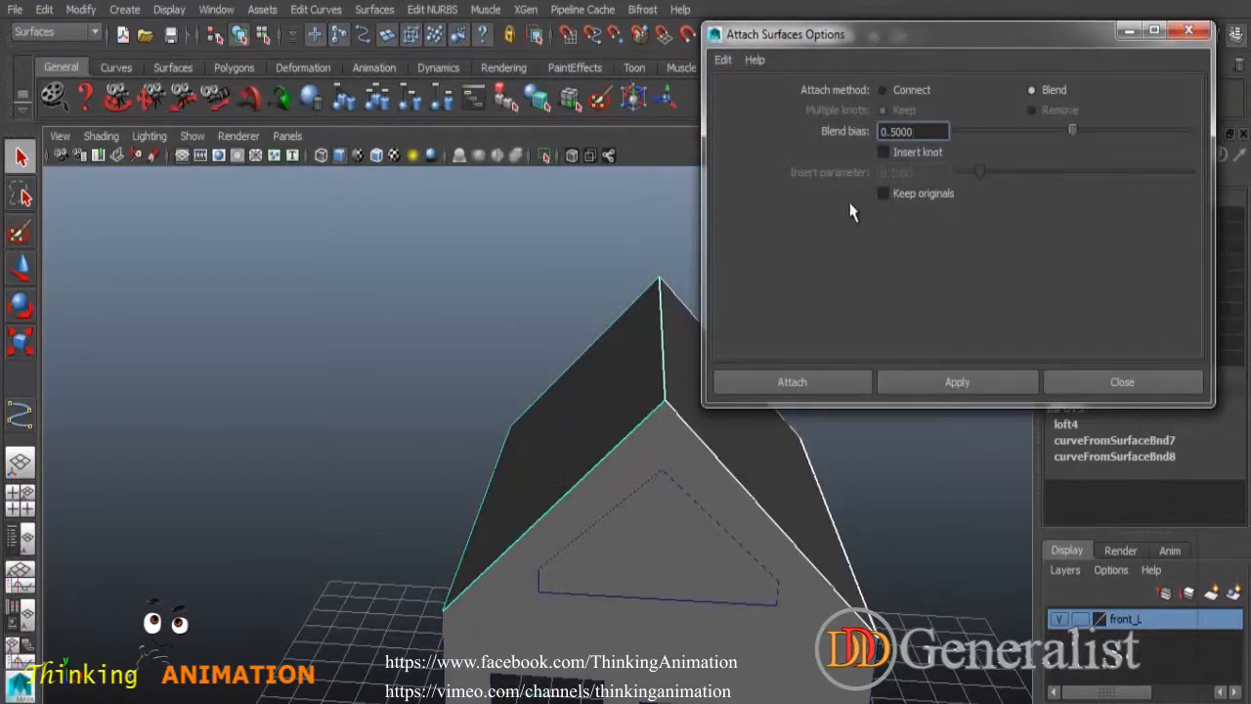
left_click(855, 376)
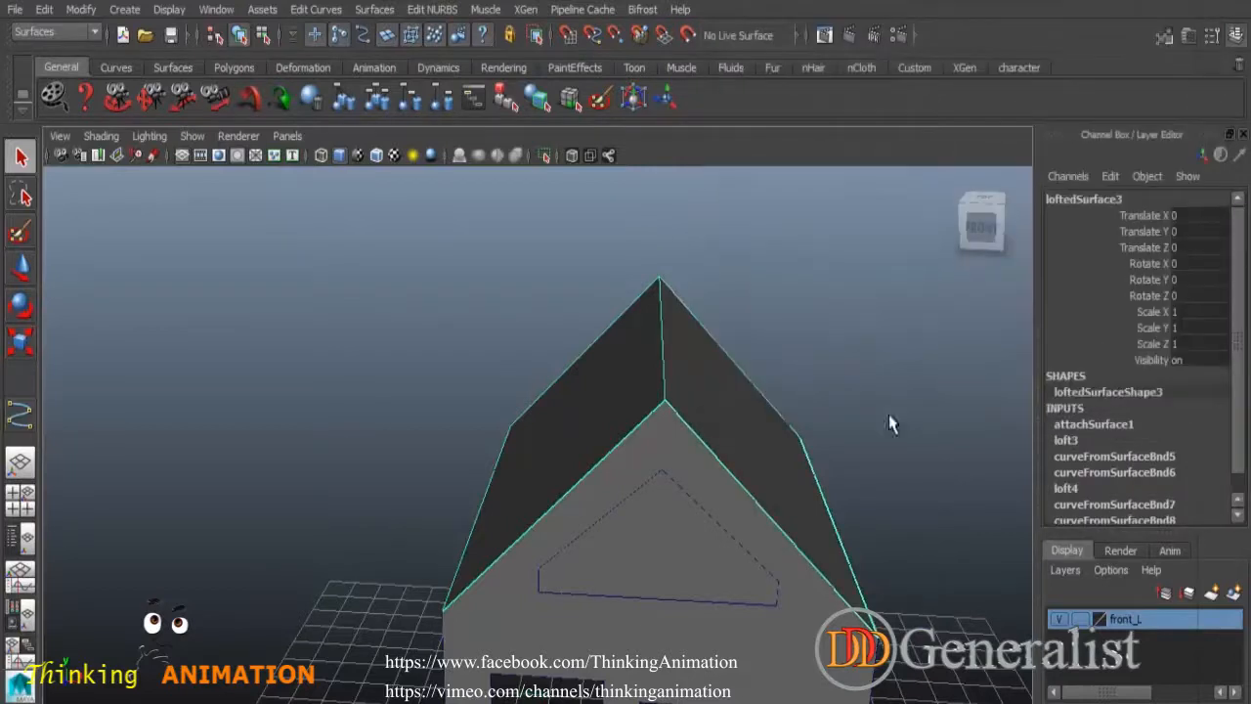
Examine how the attached roof meets the front and side walls of the house from several angles.
scroll(862, 467, "down", 4)
left_click_drag(859, 468, 636, 443, "alt")
left_click_drag(559, 437, 676, 431, "alt")
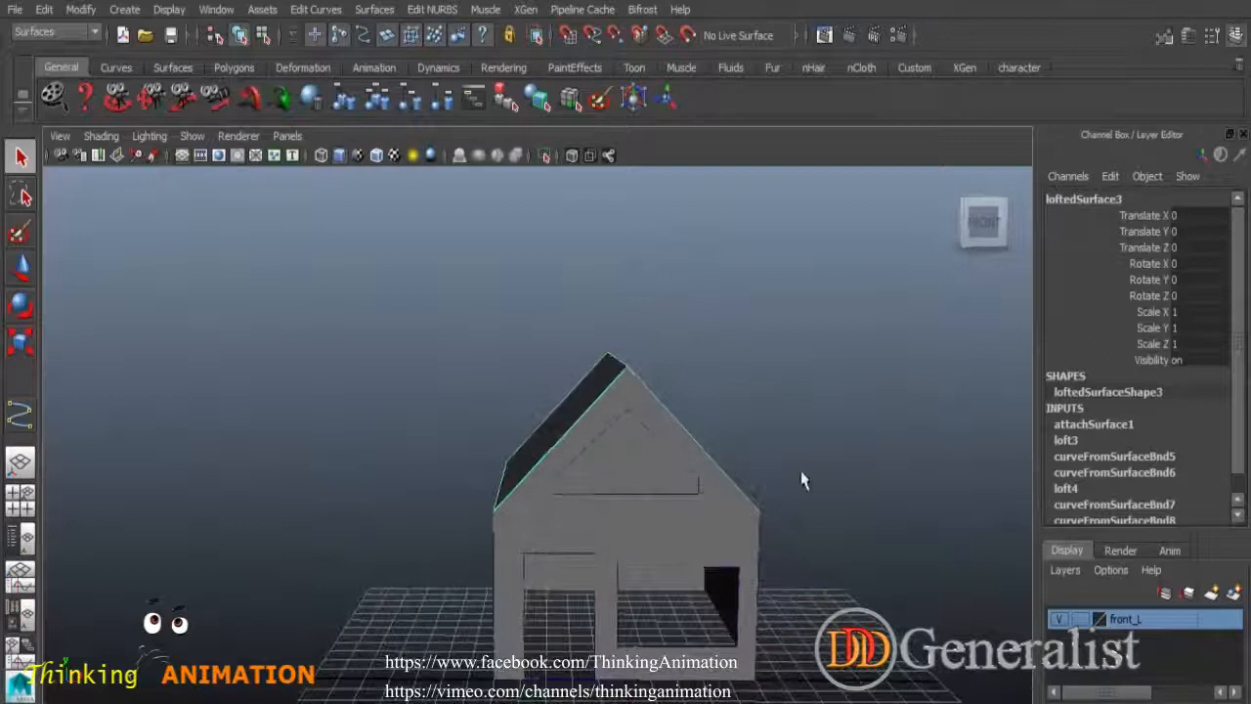
left_click_drag(801, 479, 646, 455, "alt")
scroll(696, 555, "up", 4)
left_click_drag(696, 556, 674, 446, "alt")
scroll(758, 514, "up", 3)
scroll(758, 515, "down", 3)
left_click_drag(768, 545, 674, 427, "alt")
scroll(673, 427, "up", 3)
left_click_drag(709, 507, 682, 496, "alt")
left_click_drag(821, 564, 718, 453, "alt")
scroll(695, 528, "down", 4)
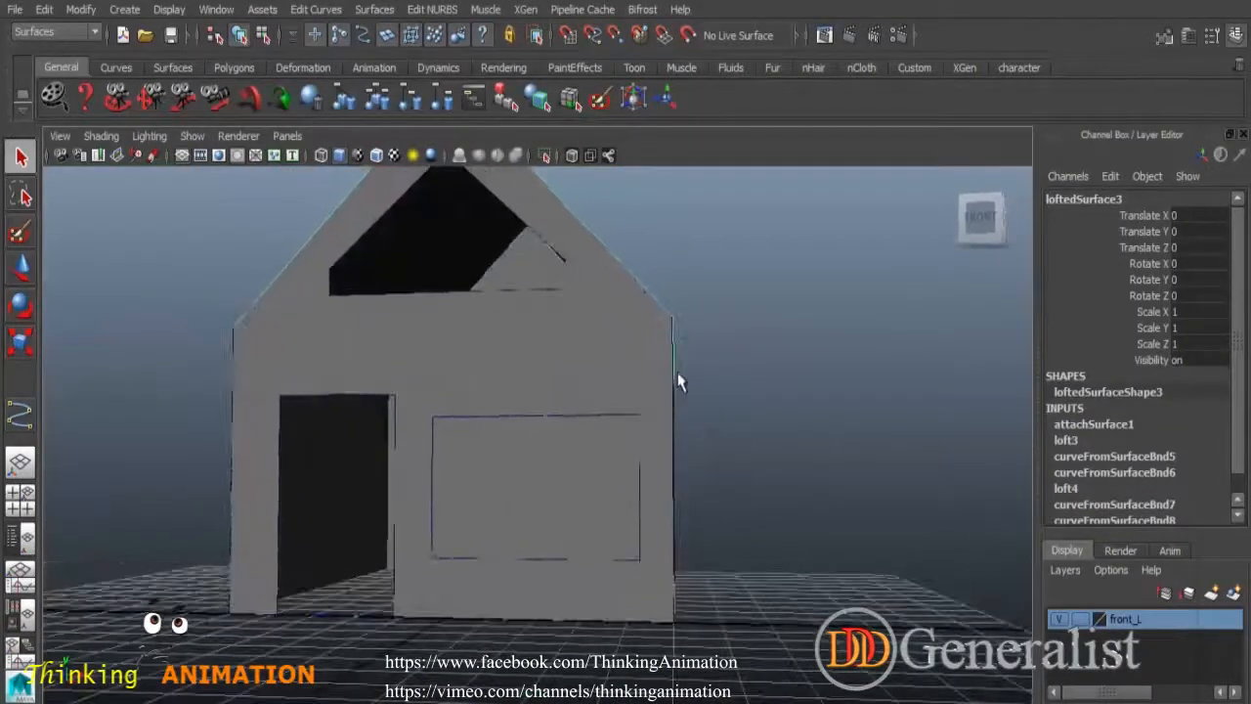
left_click_drag(681, 384, 664, 375, "alt")
left_click_drag(674, 508, 656, 404, "alt")
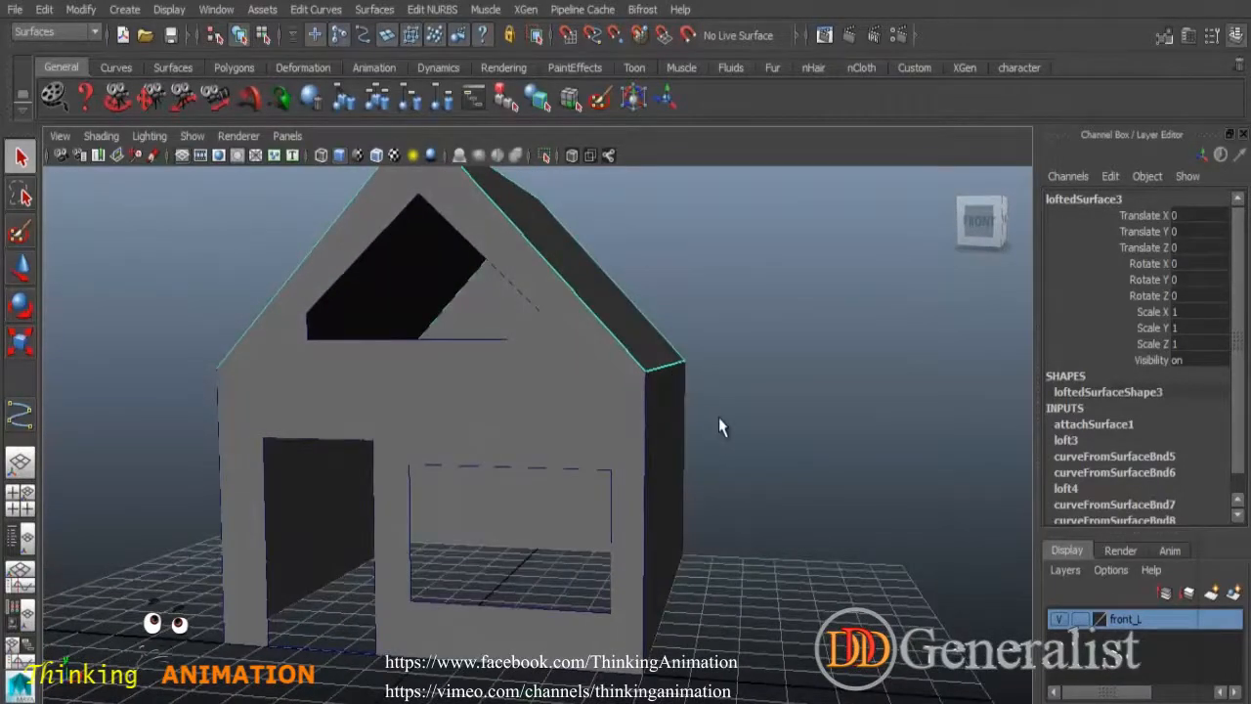
left_click_drag(726, 432, 790, 457, "alt")
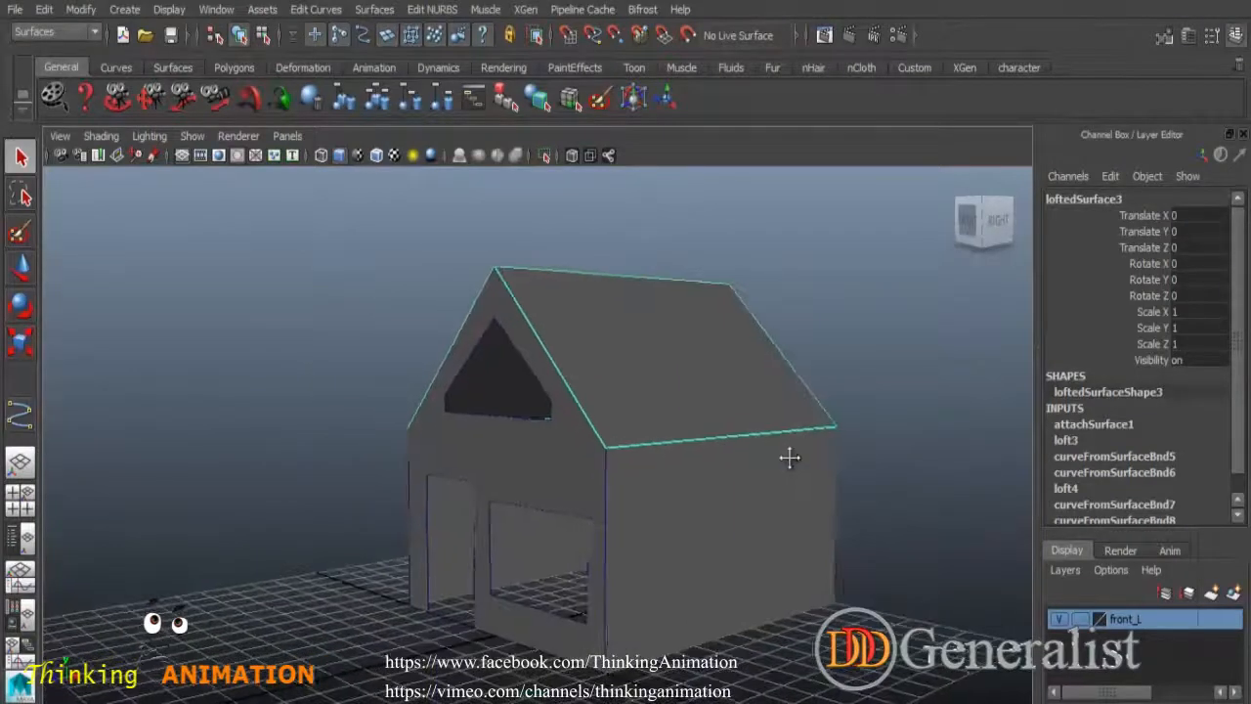
middle_click_drag(790, 458, 765, 466, "alt")
left_click(625, 548)
left_click(532, 507)
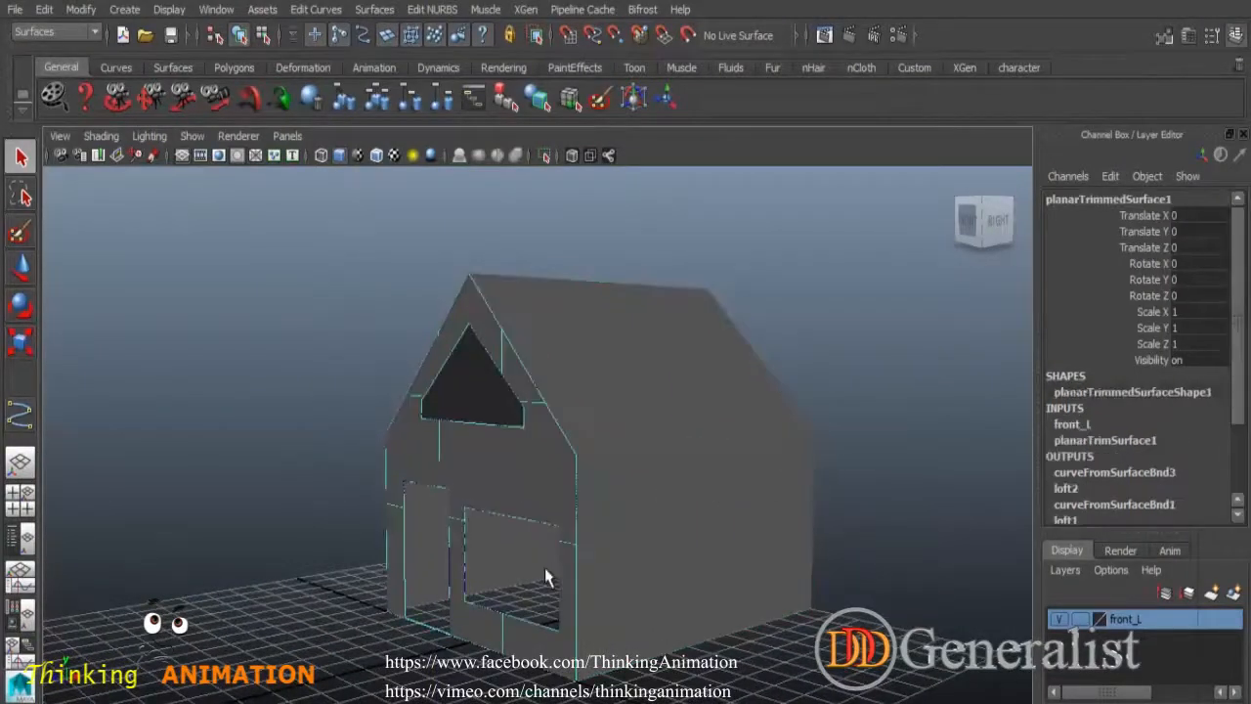
left_click(596, 505)
left_click_drag(595, 505, 714, 547, "alt")
Reset the Extend Surface options for the attached roof and set the extend side to Both.
left_click(657, 424)
left_click_drag(673, 508, 724, 522, "alt")
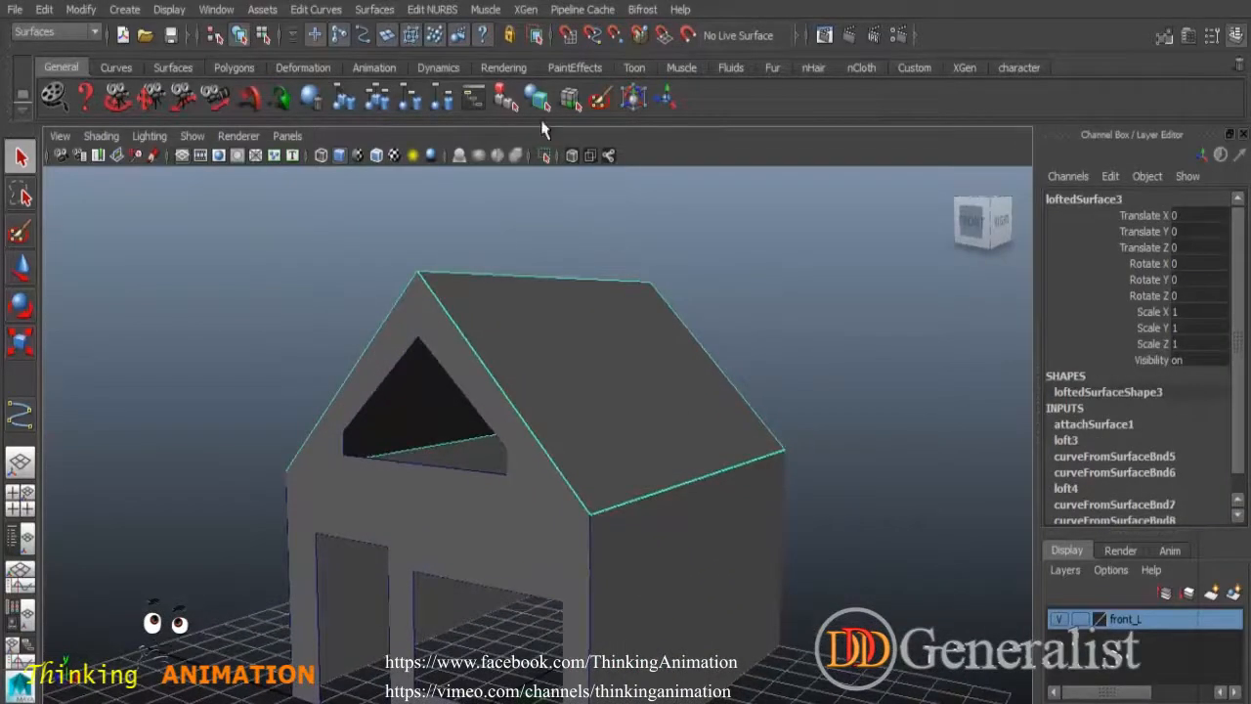
left_click(433, 11)
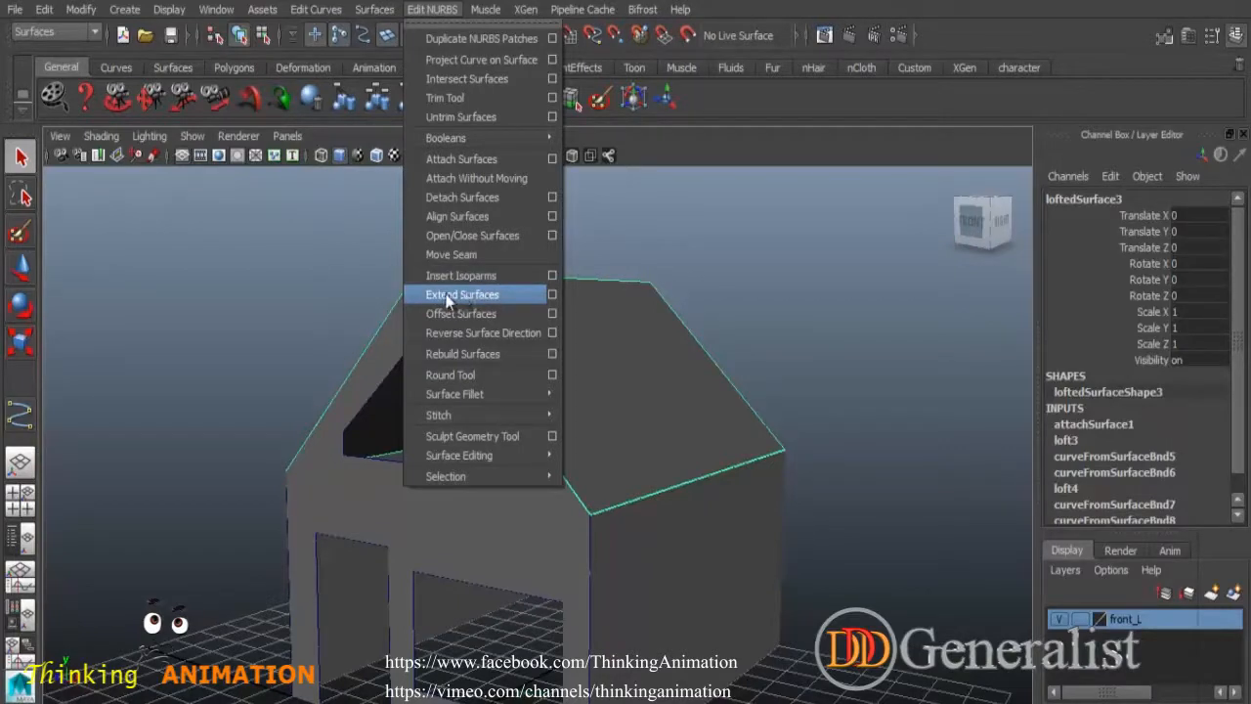
left_click(552, 295)
left_click(728, 61)
left_click(748, 98)
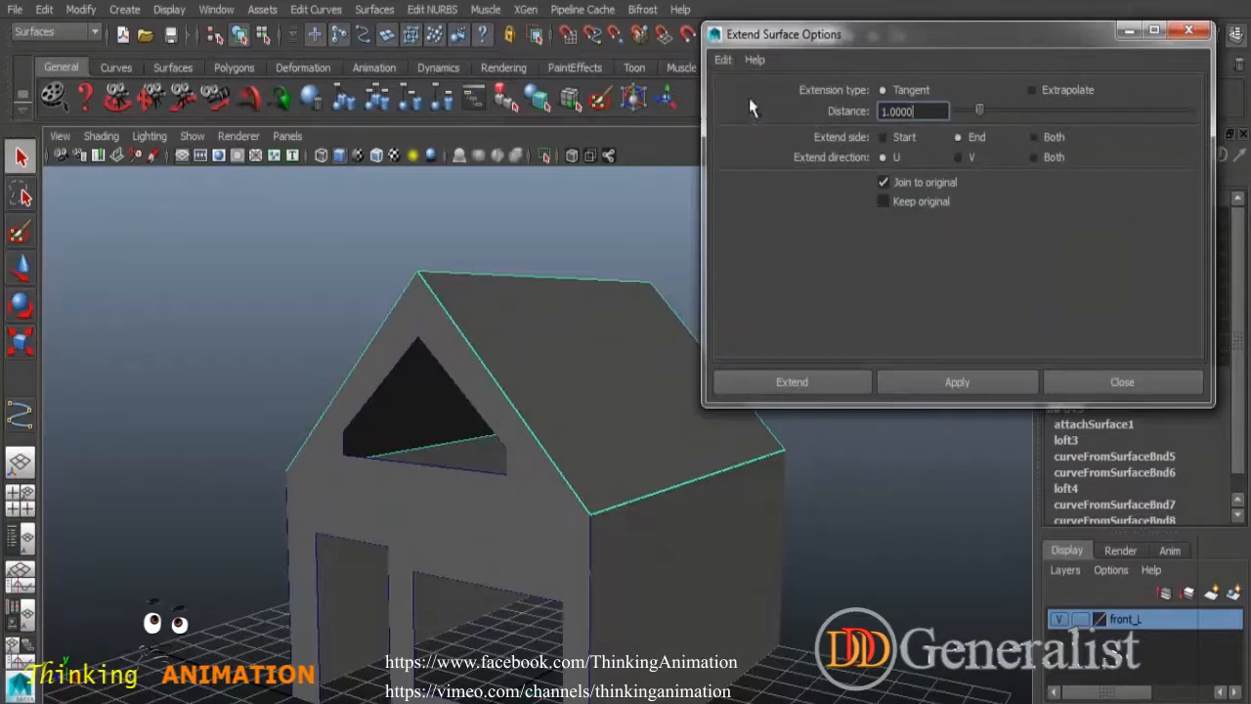
left_click(909, 108)
left_click(1050, 137)
Try to extend the roof by a distance of 1 on both sides in the U direction only.
left_click(957, 384)
left_click_drag(801, 533, 447, 447, "alt")
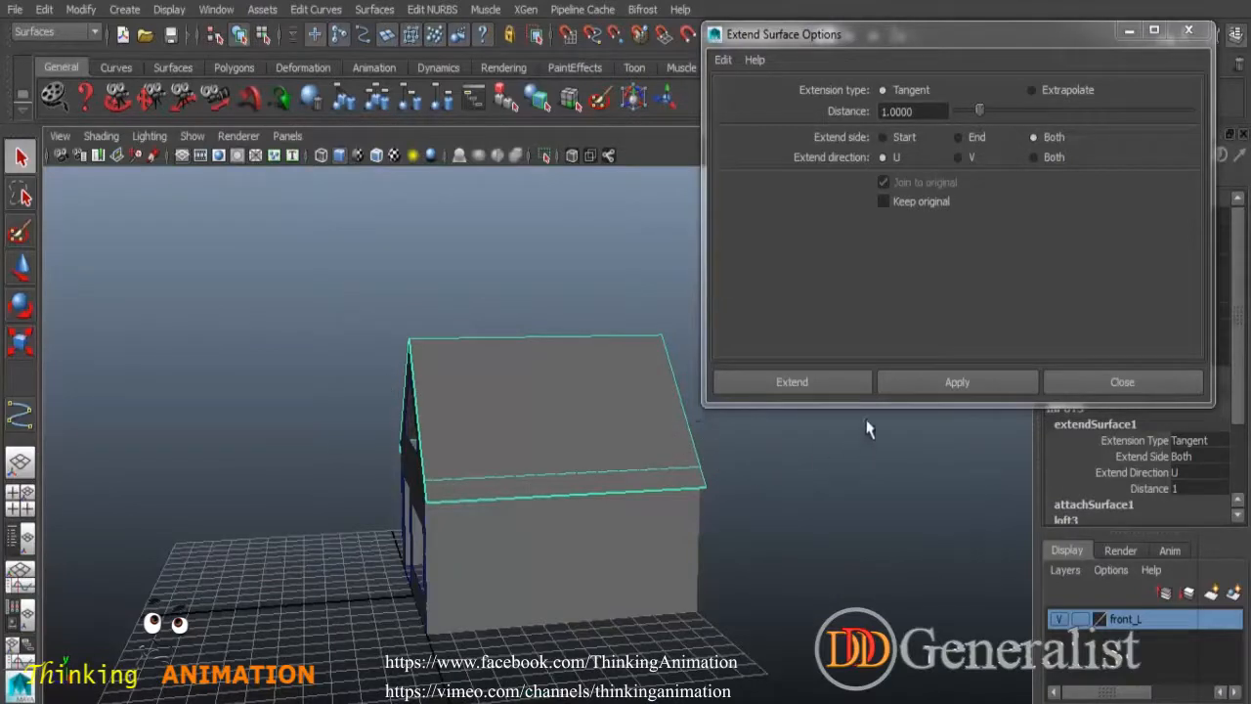
key("ctrl+z")
Extend the roof by a distance of 1 with both extend side and extend direction set to Both.
left_click(1035, 158)
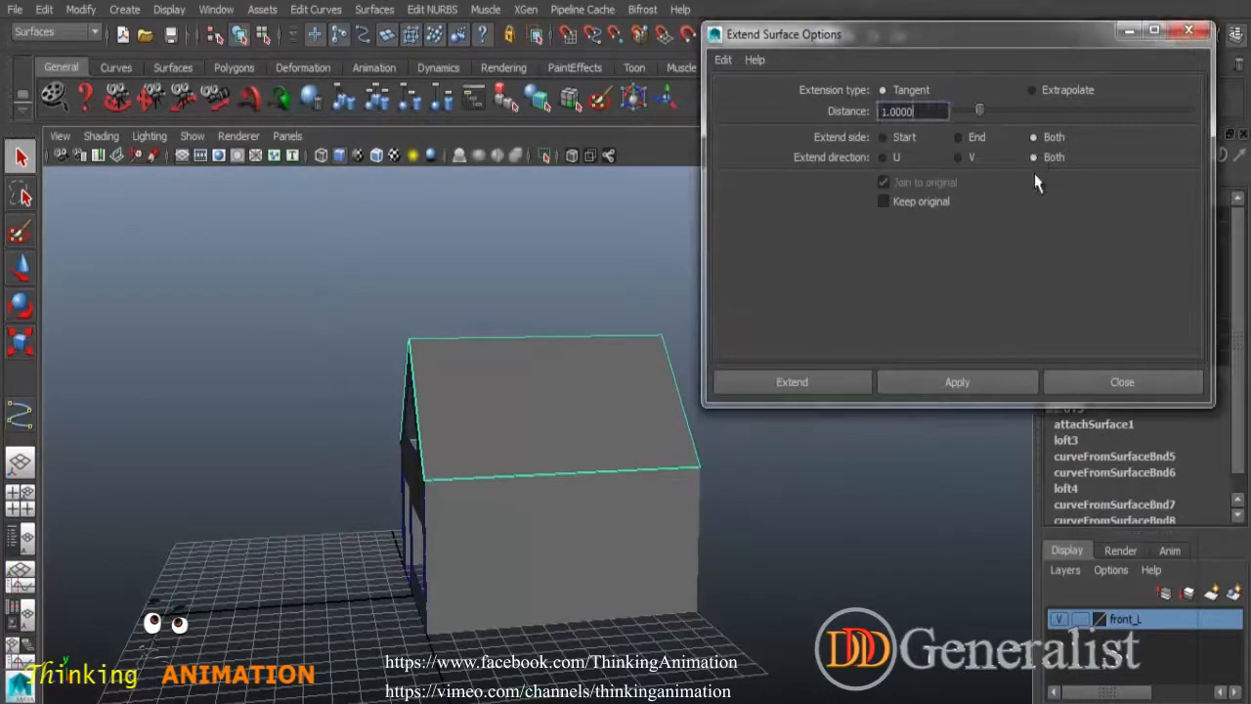
left_click(942, 386)
left_click_drag(784, 491, 668, 550, "alt")
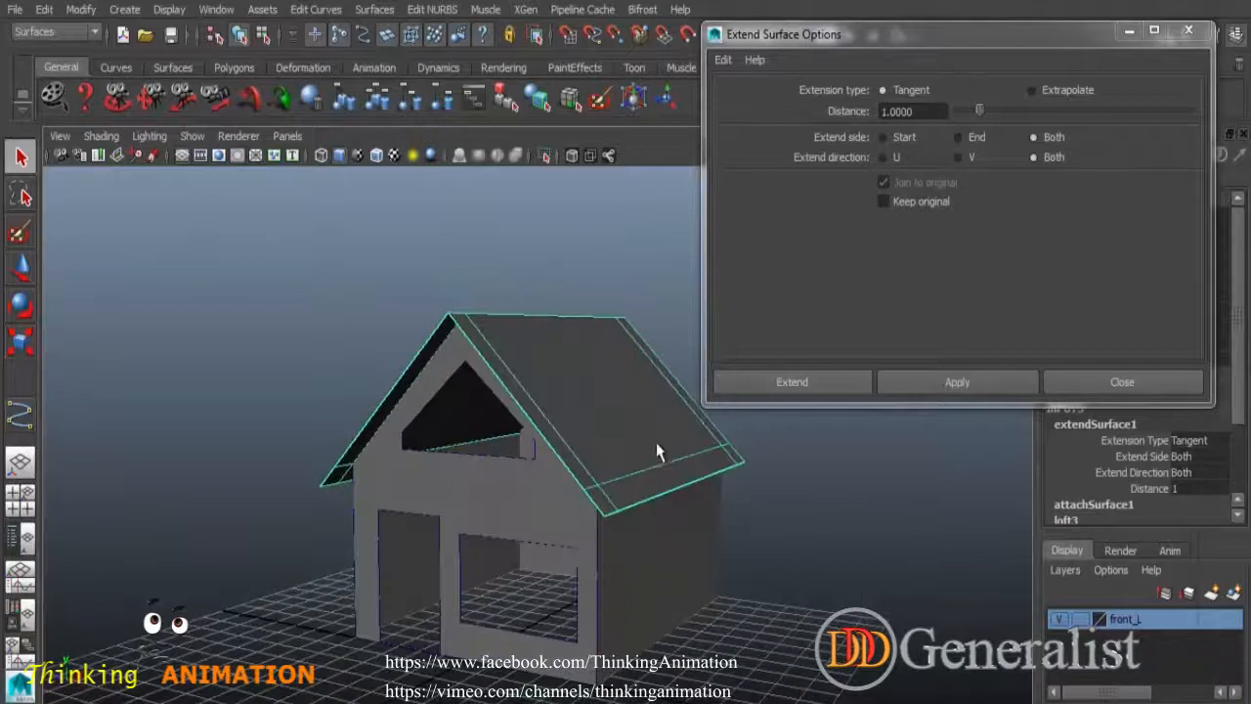
left_click_drag(578, 476, 732, 517, "alt")
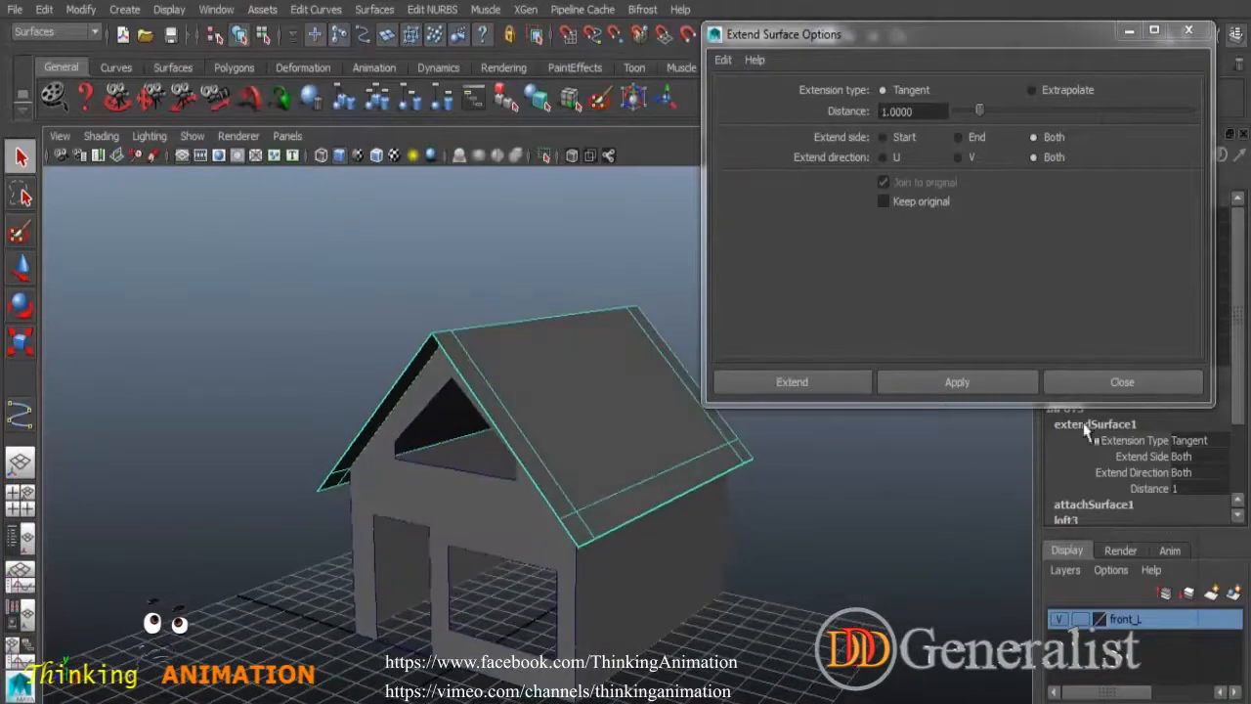
left_click(1113, 382)
Set the Distance of the roof's extendSurface1 input to 0.5.
left_click(688, 442)
left_click_drag(869, 501, 963, 451, "alt")
left_click_drag(1239, 362, 1245, 445)
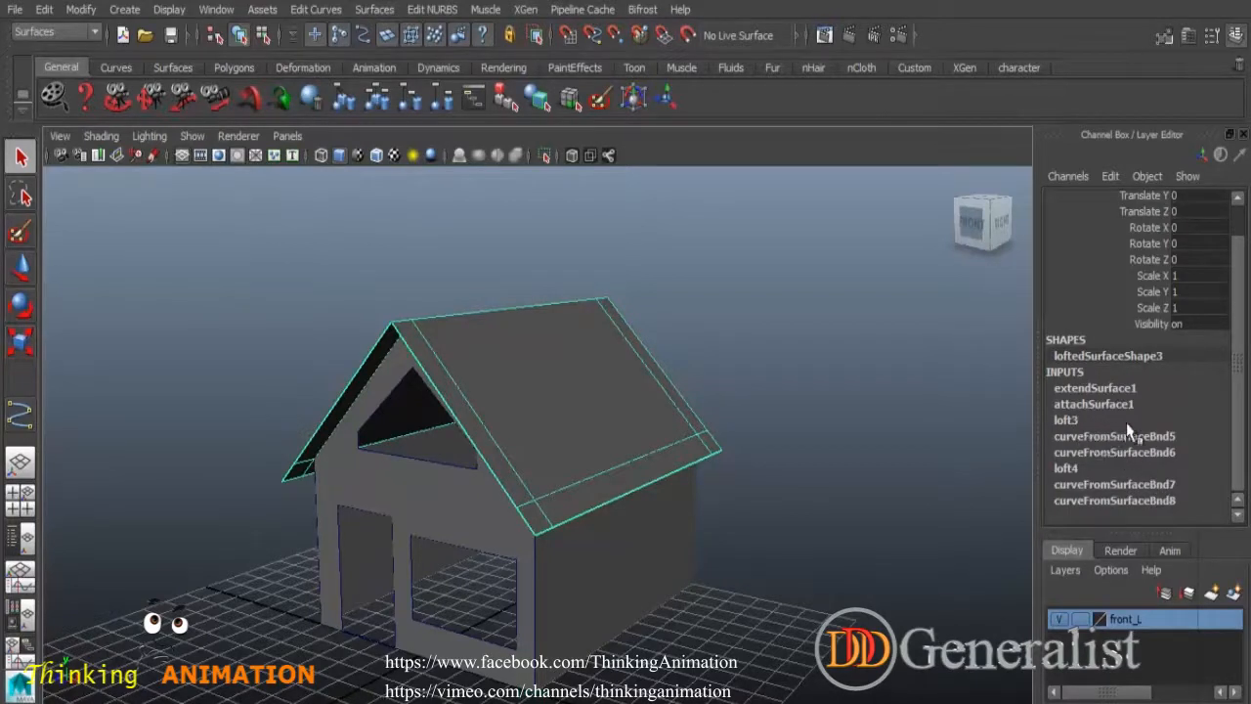
left_click(1127, 389)
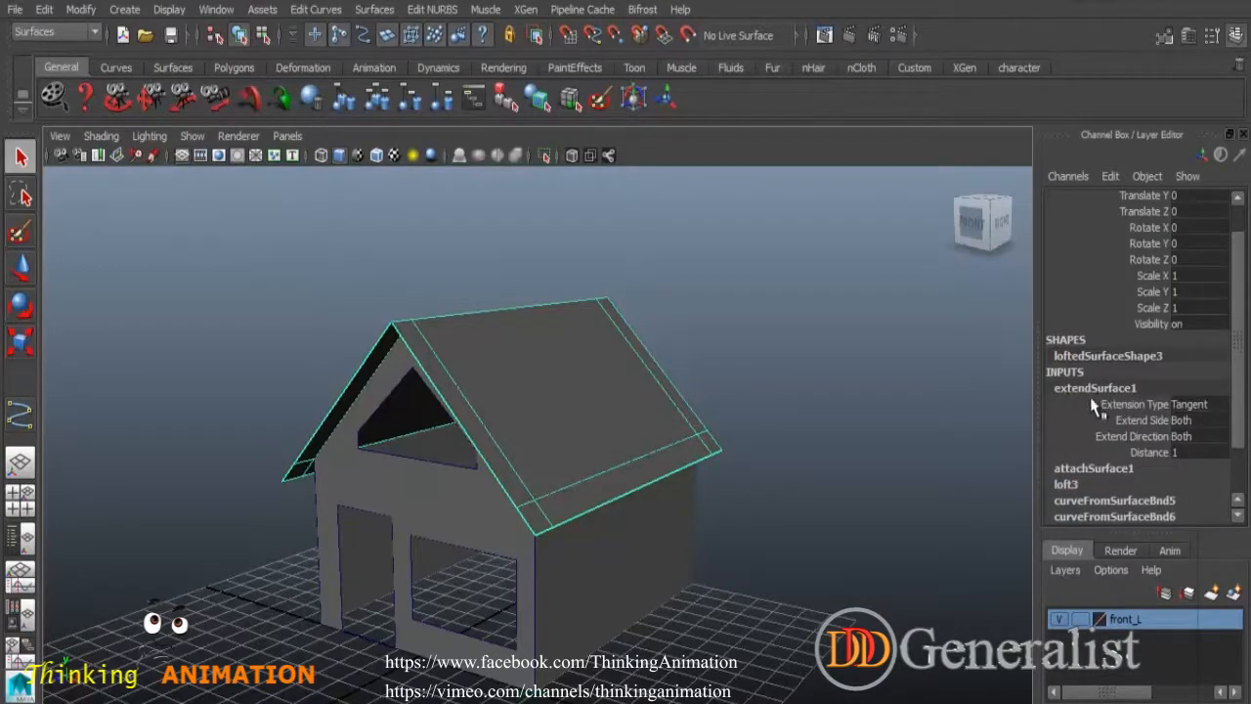
left_click_drag(1240, 346, 1236, 411)
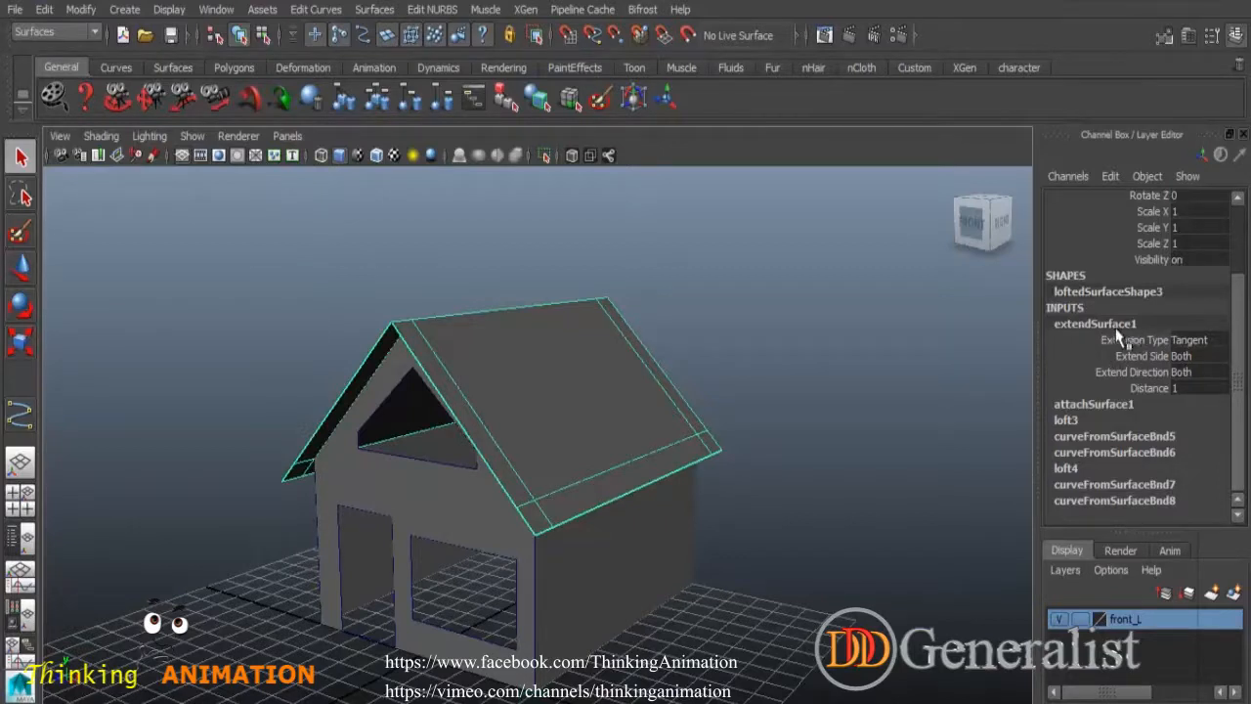
left_click_drag(741, 498, 447, 414, "alt")
double_click(1194, 388)
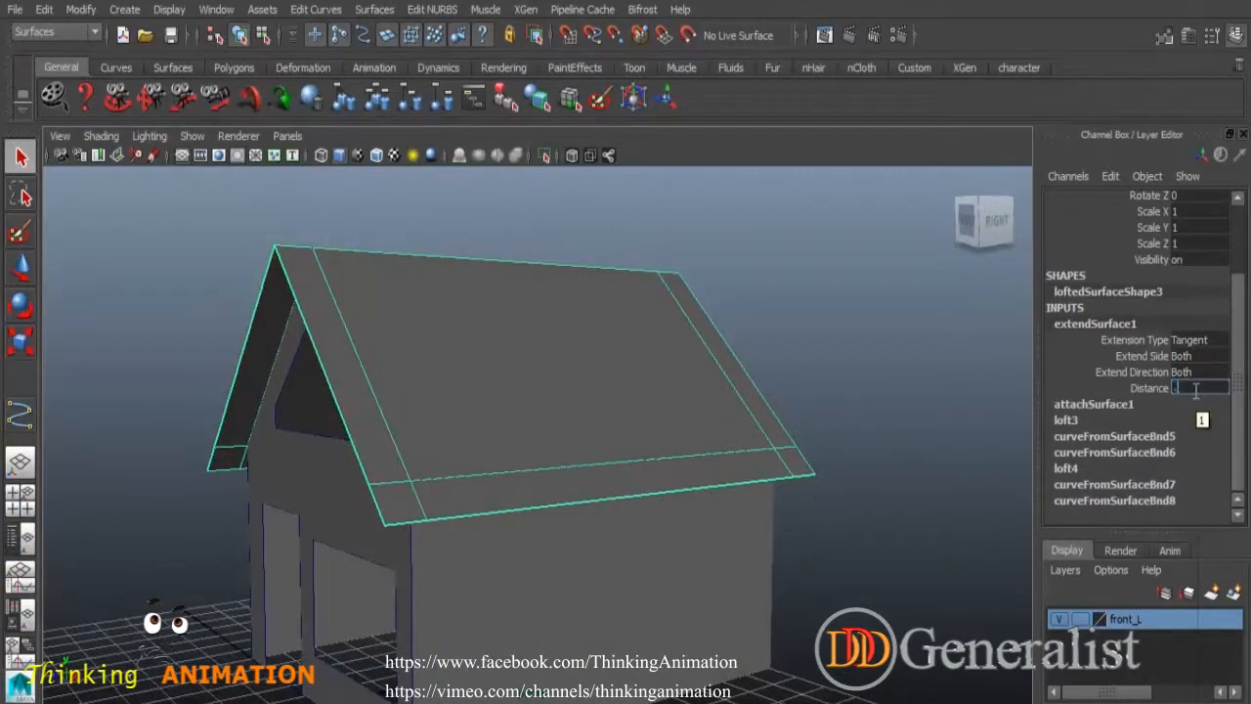
type(".5")
key("Return")
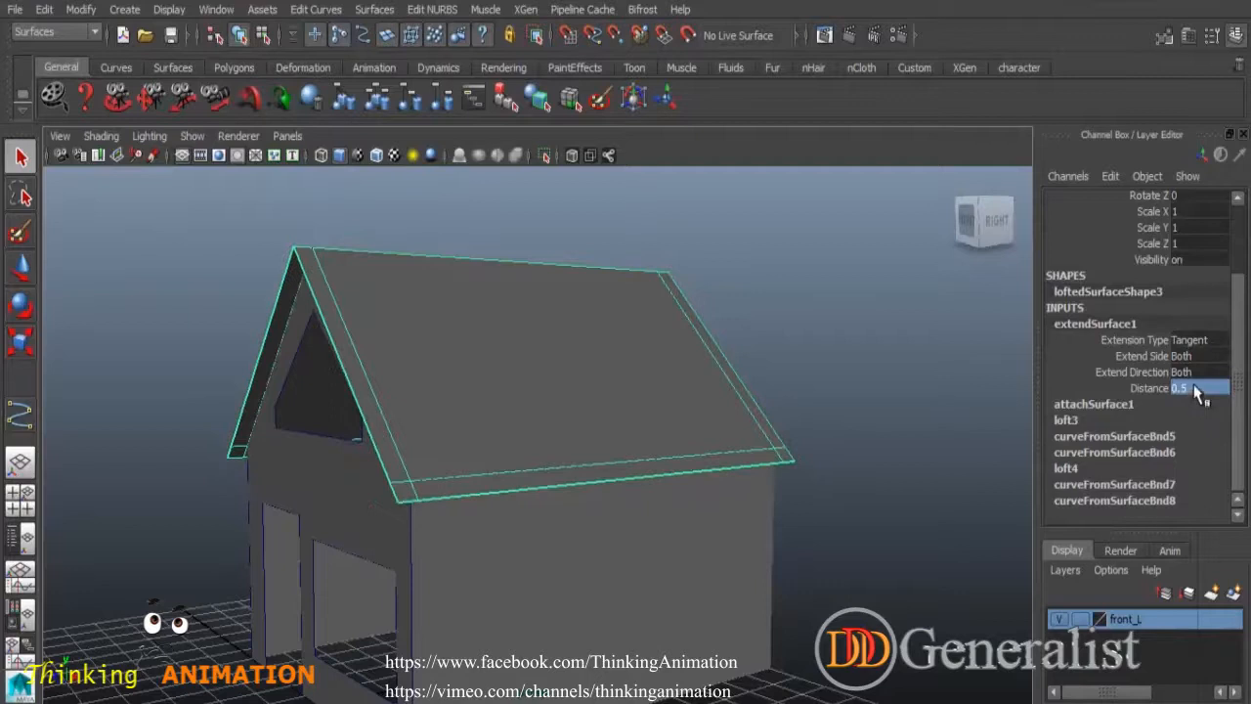
Set the Distance of the roof's extendSurface1 input to 0.65.
left_click_drag(695, 571, 813, 544, "alt")
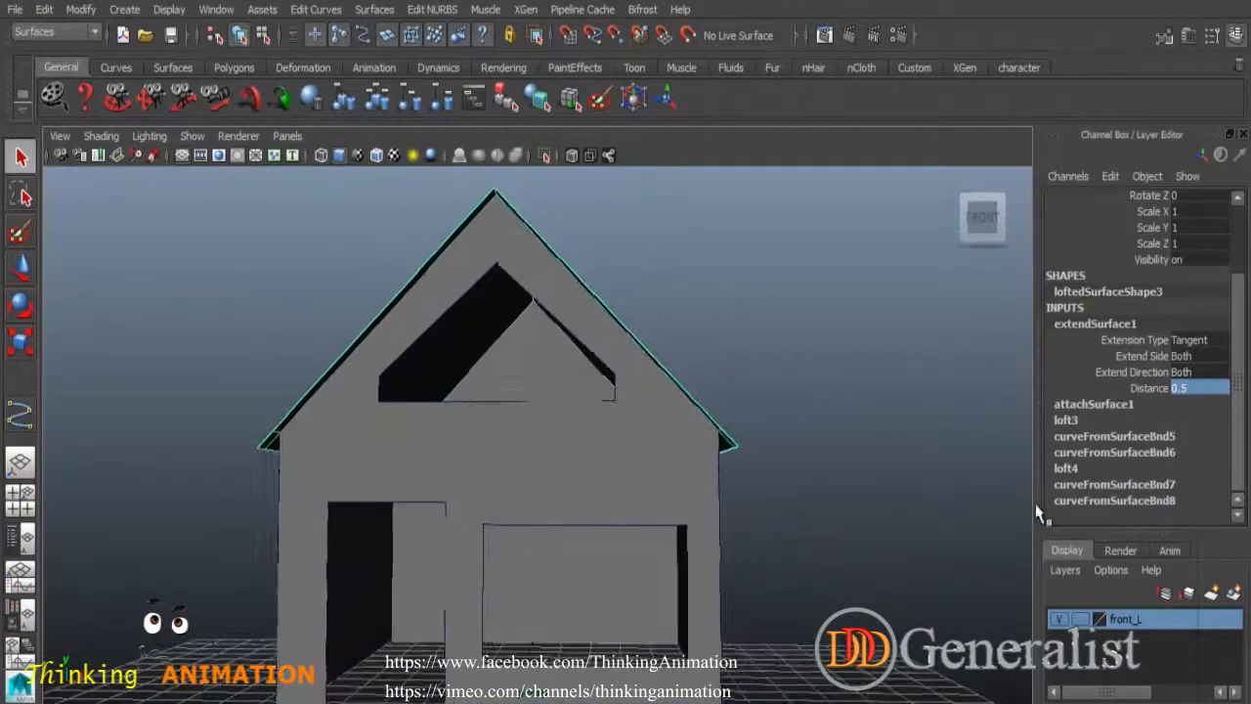
double_click(1192, 388)
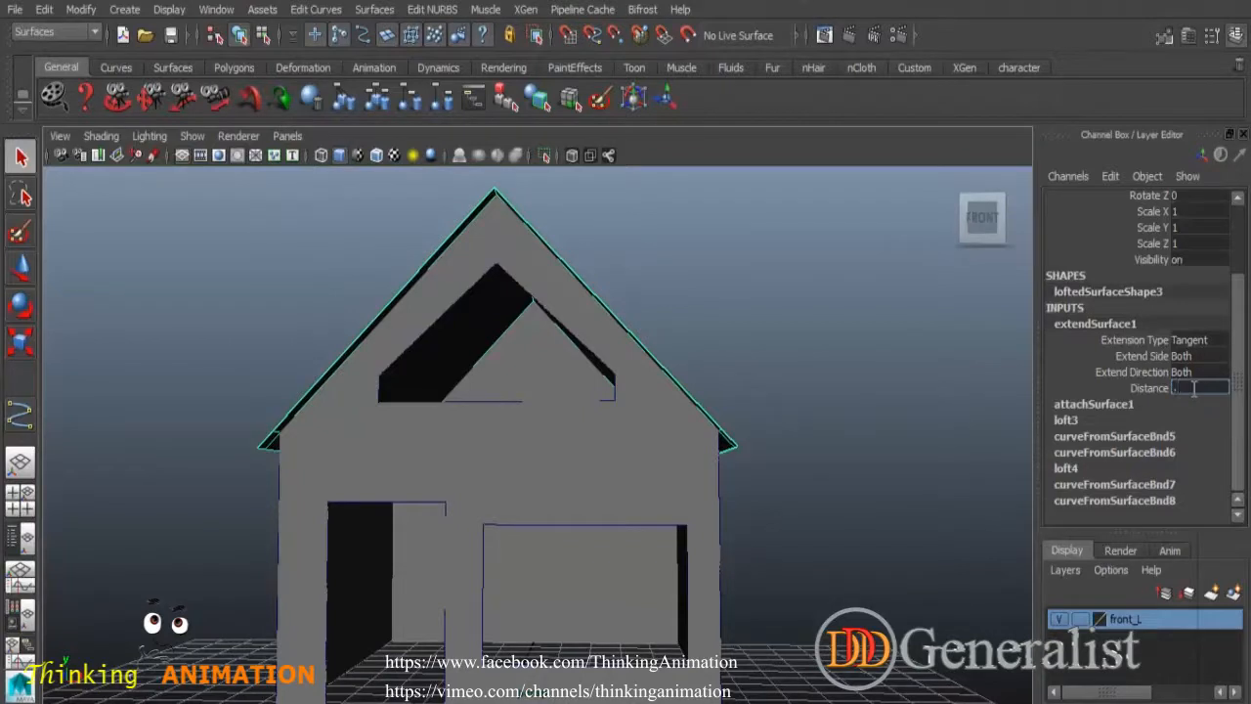
key("Return")
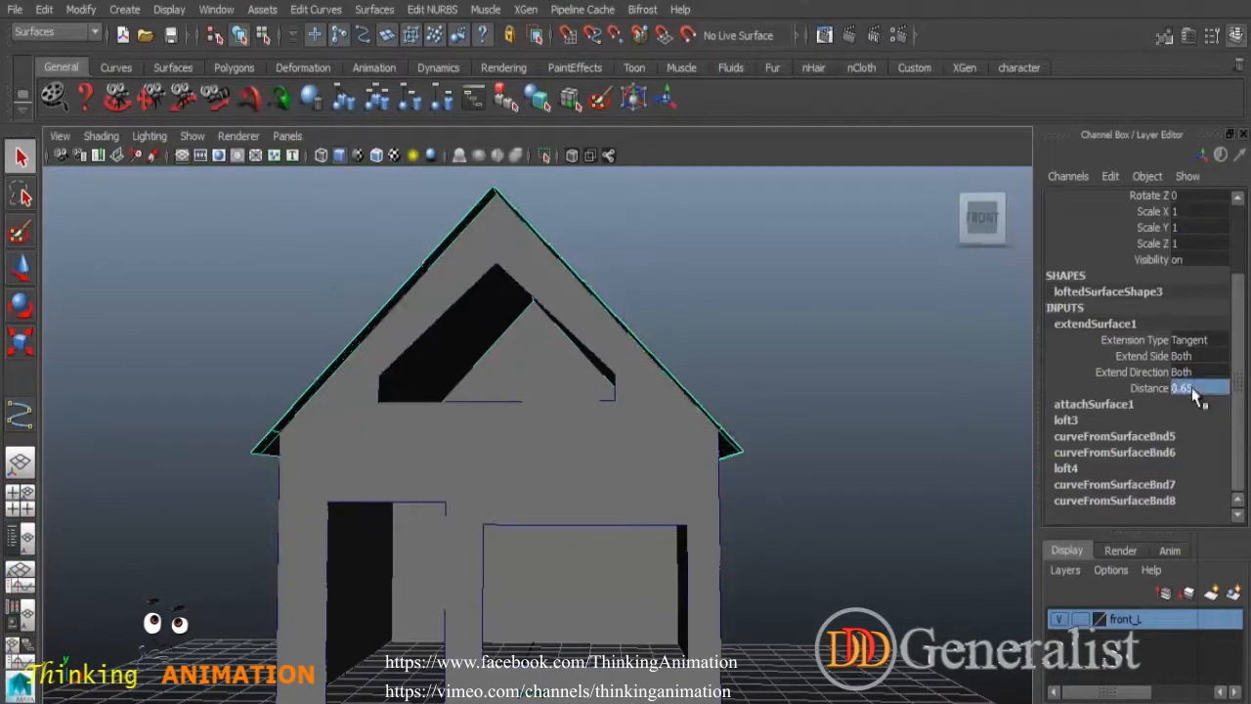
left_click(909, 463)
left_click_drag(908, 462, 525, 452, "alt")
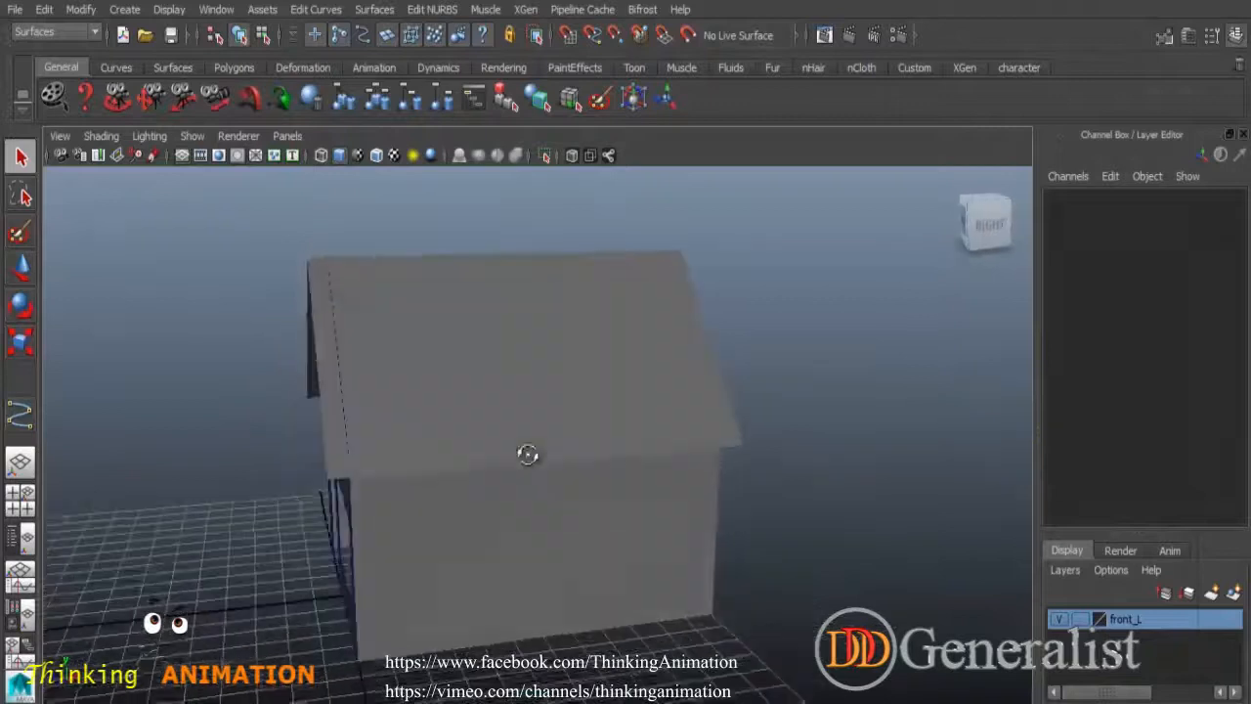
Turn on Wireframe on Shaded display for the perspective view of the house.
left_click(545, 397)
left_click_drag(545, 397, 675, 538, "alt")
left_click(854, 511)
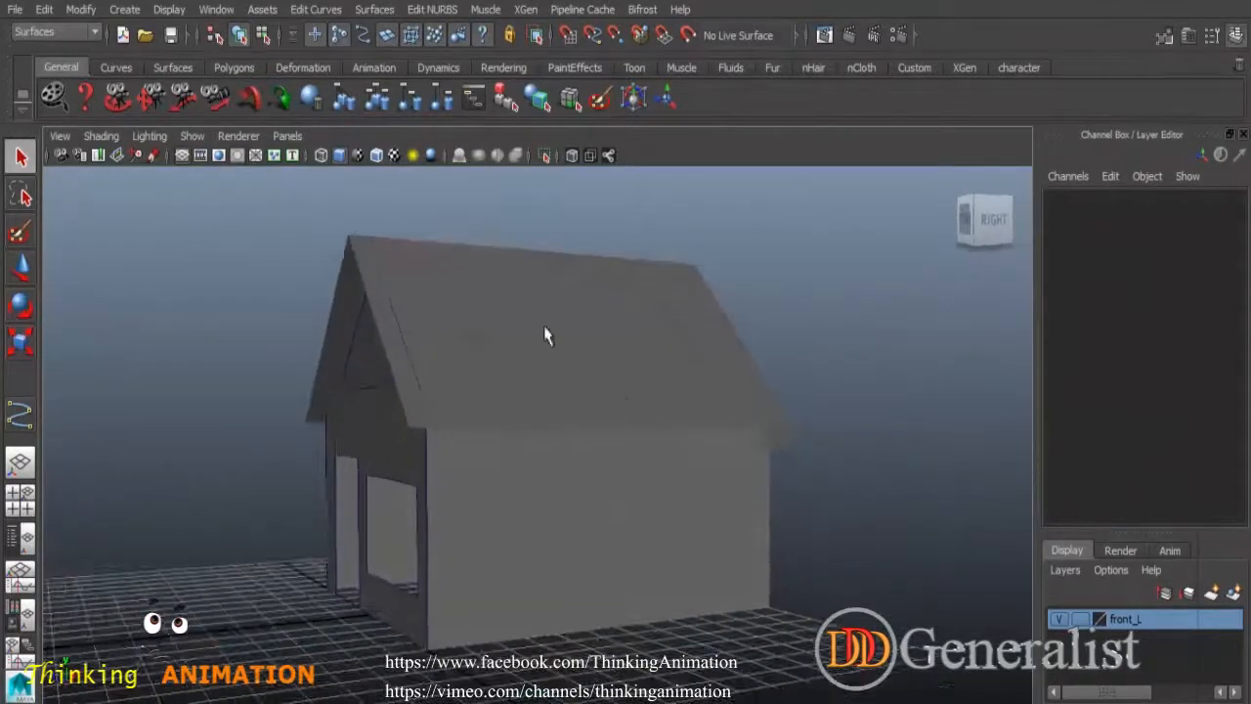
left_click(108, 137)
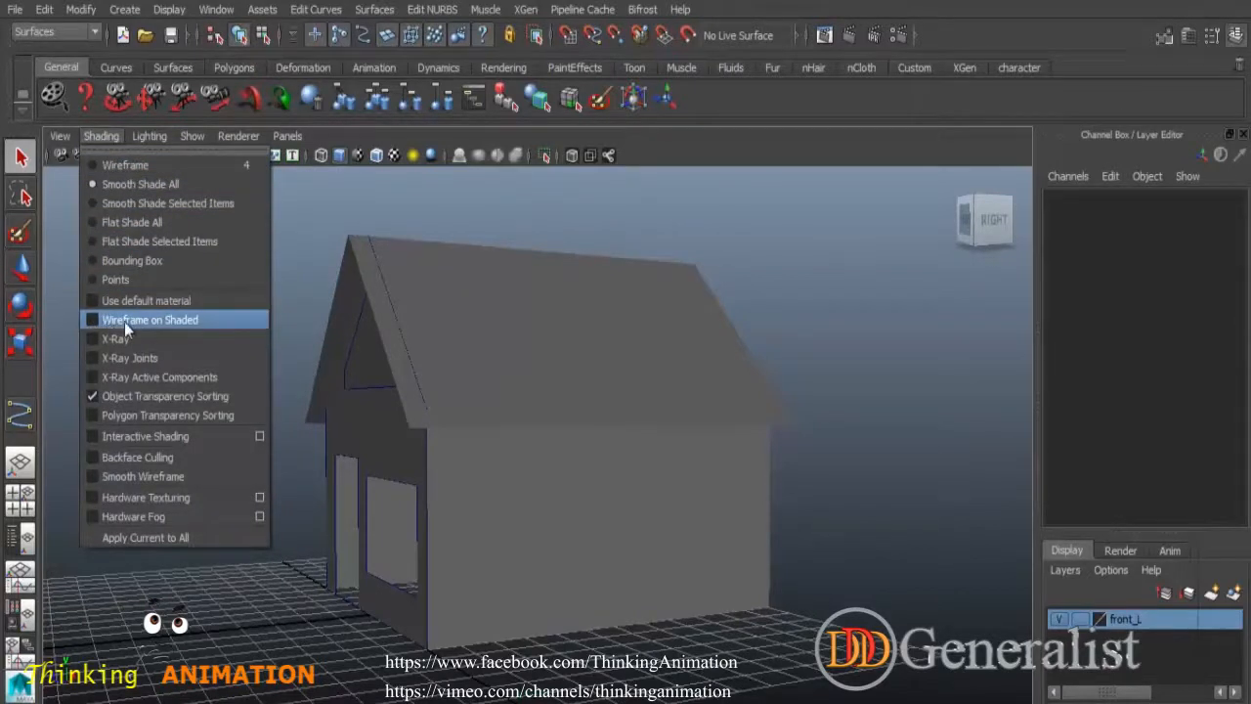
left_click(94, 321)
Duplicate the roof surface, raise the copy about 0.258 in Y, and check the gap between the two roof layers.
left_click_drag(857, 549, 712, 471, "alt")
left_click(709, 465)
right_click_drag(712, 471, 779, 500, "alt")
middle_click_drag(779, 500, 746, 535, "alt")
left_click_drag(746, 542, 823, 500, "alt")
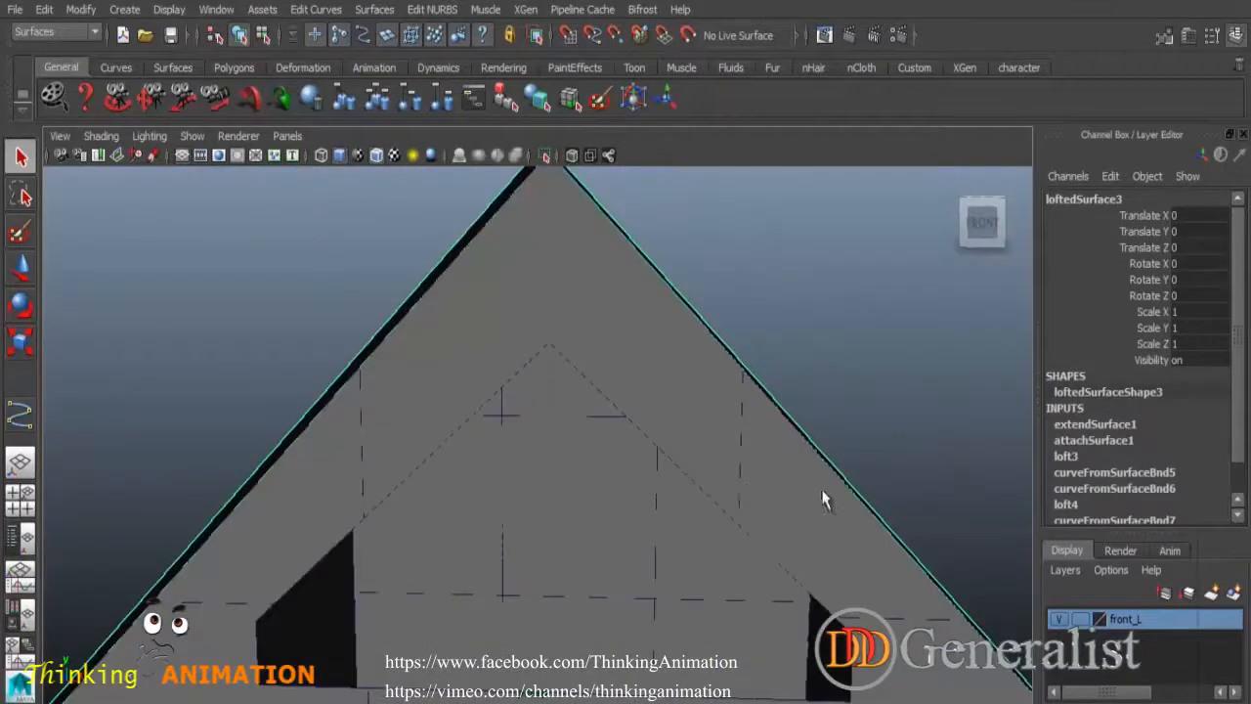
right_click_drag(824, 500, 899, 547, "alt")
left_click_drag(900, 548, 745, 483, "alt")
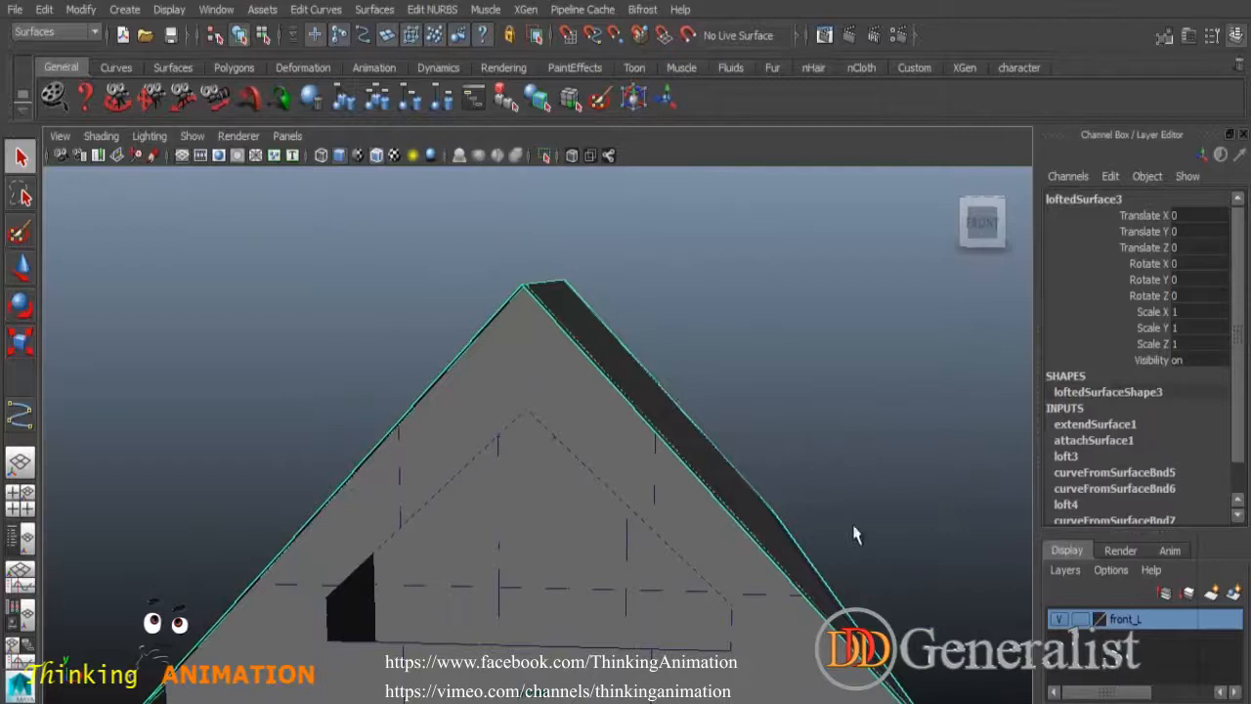
right_click_drag(853, 526, 746, 463, "alt")
left_click_drag(746, 464, 733, 466, "alt")
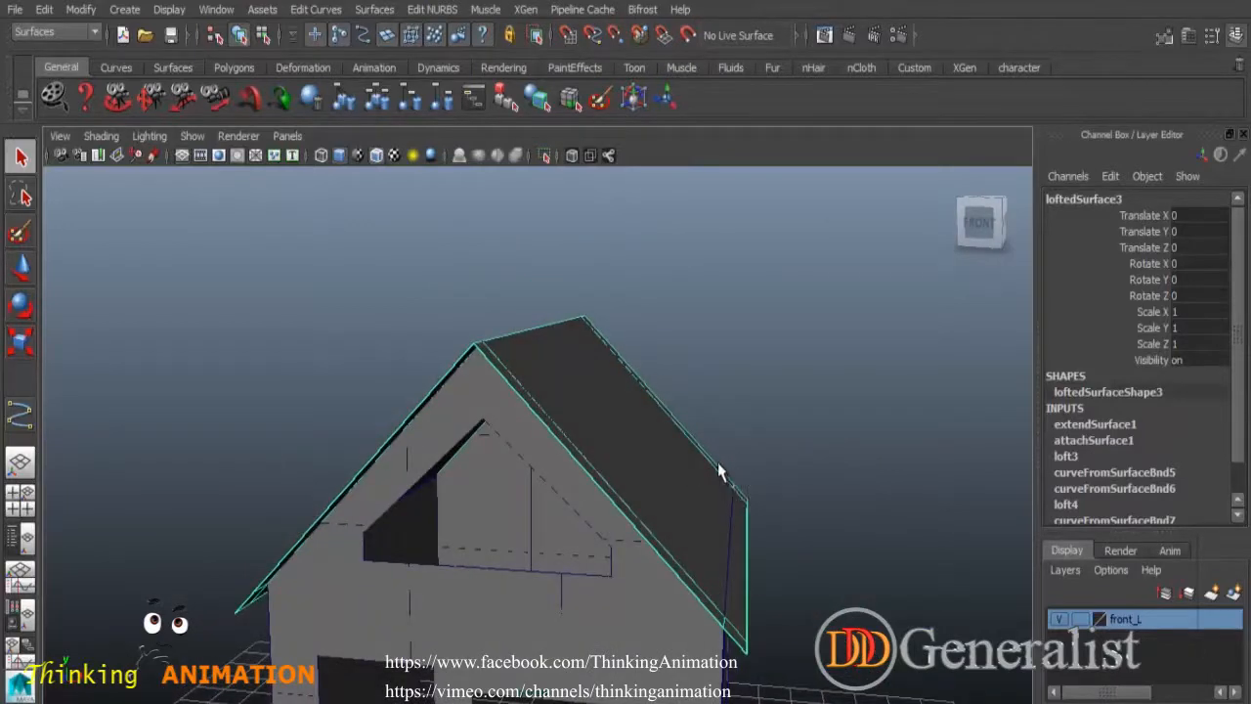
key("ctrl+d")
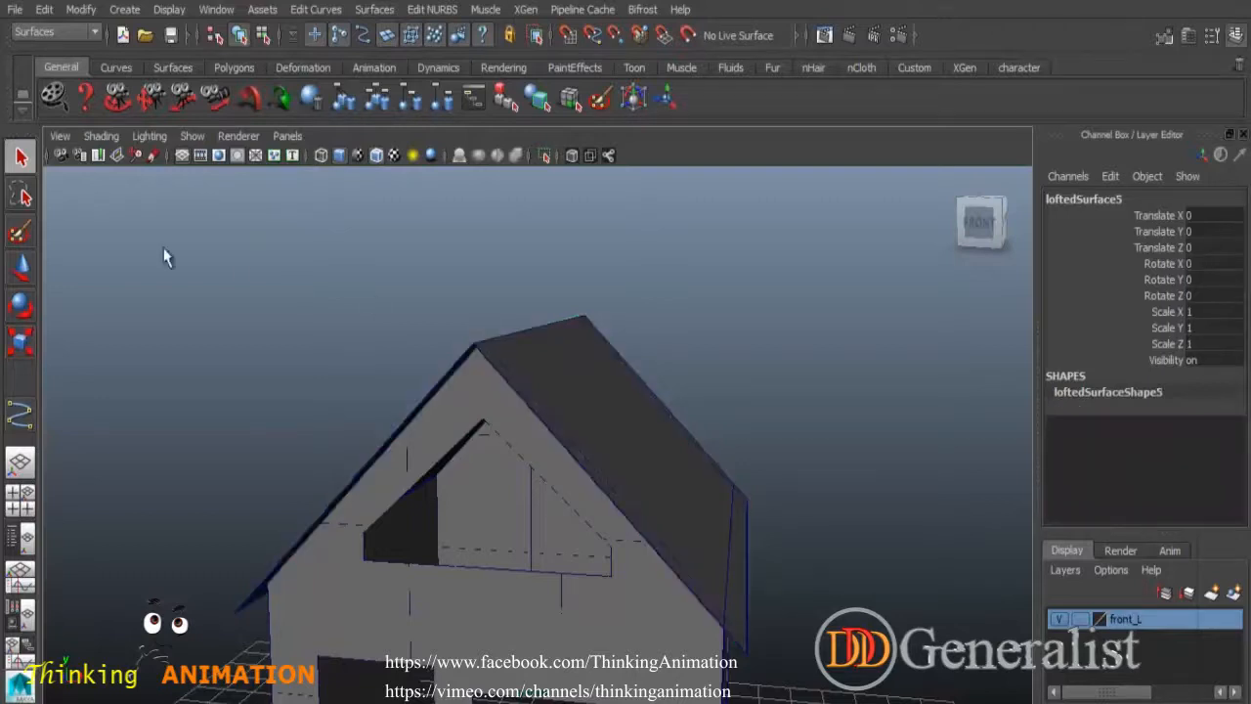
left_click(21, 269)
left_click_drag(371, 447, 609, 547, "alt")
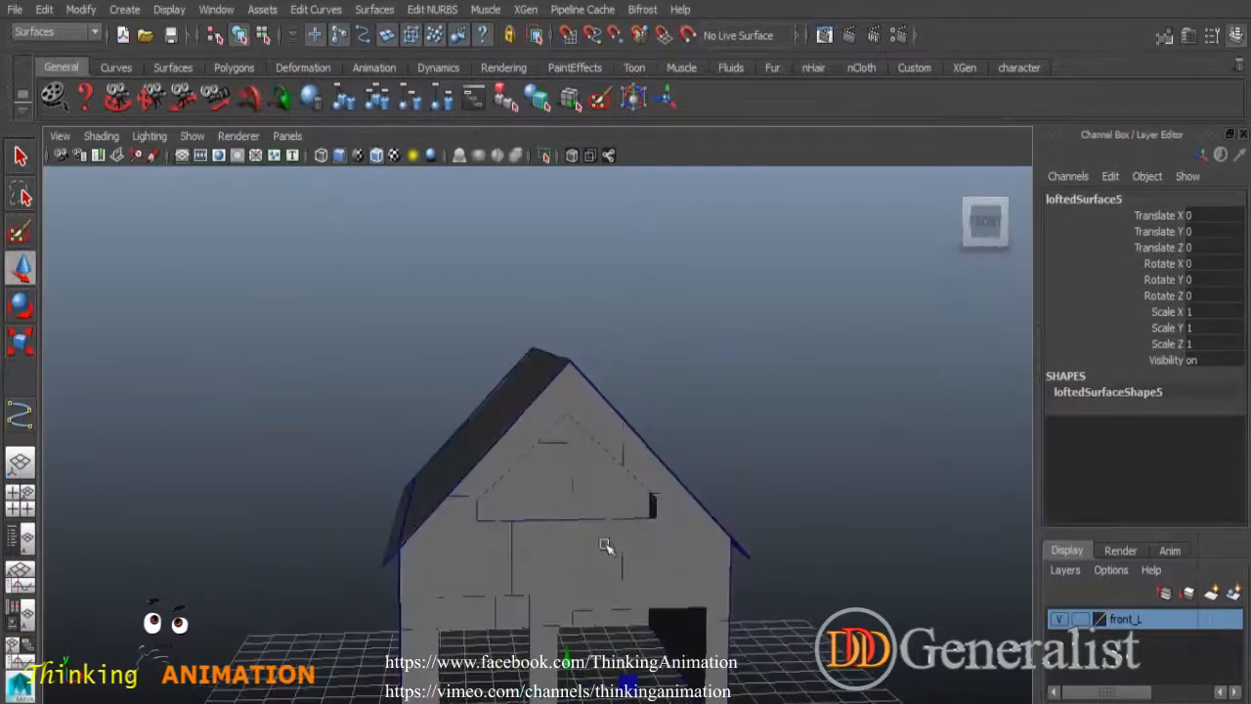
left_click_drag(575, 665, 568, 644)
left_click_drag(585, 595, 589, 580, "alt")
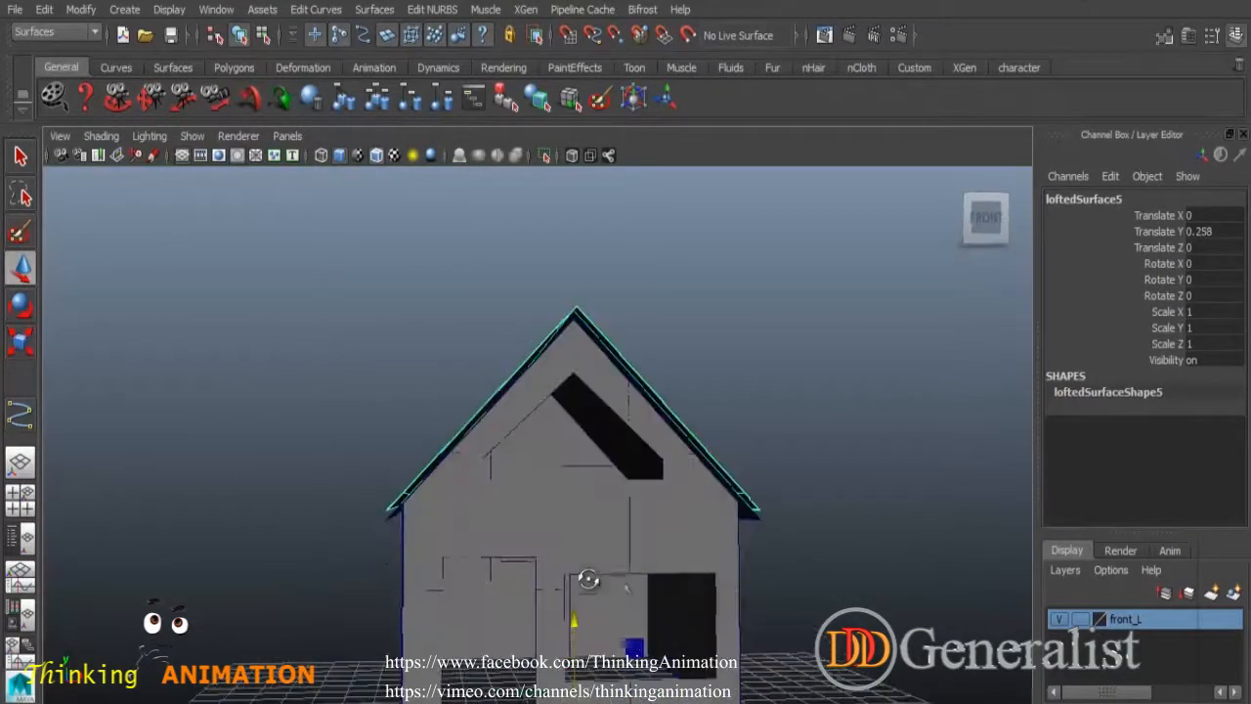
scroll(554, 429, "down", 2)
middle_click_drag(626, 499, 561, 447, "alt")
right_click_drag(561, 447, 799, 645, "alt")
left_click_drag(799, 646, 725, 563, "alt")
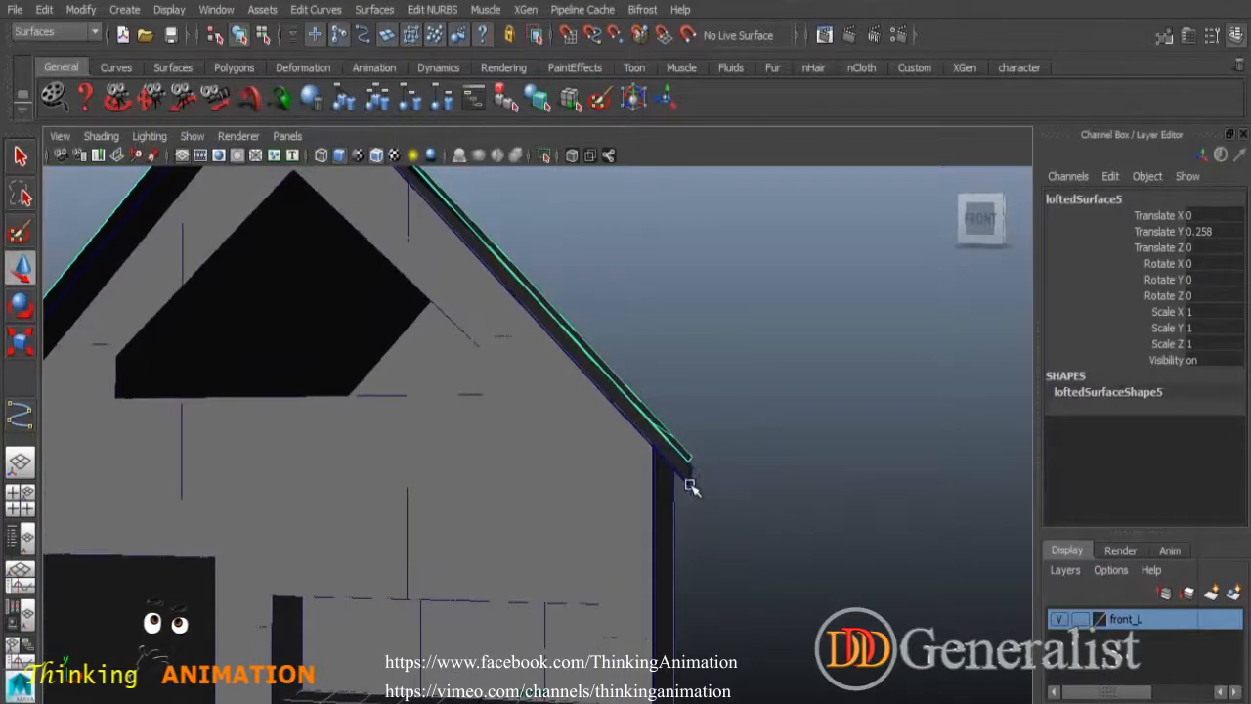
right_click_drag(828, 571, 786, 511, "alt")
left_click_drag(786, 512, 719, 551, "alt")
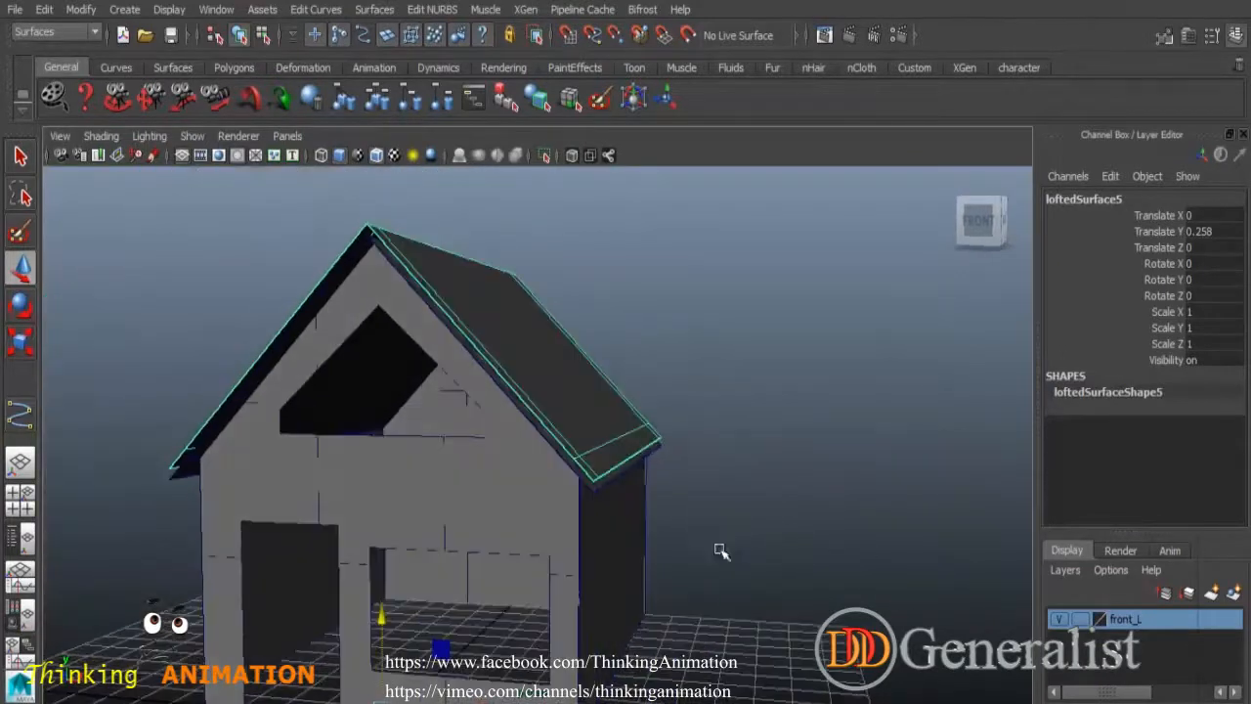
Select the original roof surface and reset the Offset Surfaces options to their defaults.
left_click(651, 452)
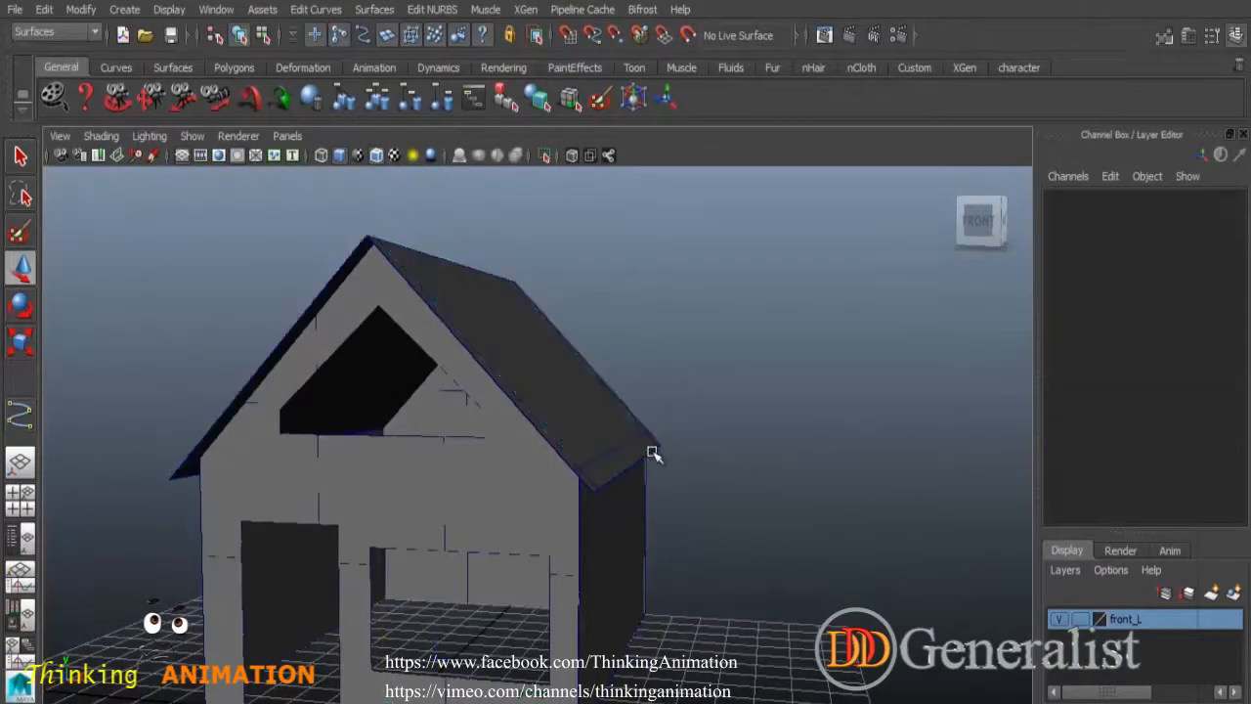
left_click(653, 452)
left_click_drag(620, 436, 561, 339, "alt")
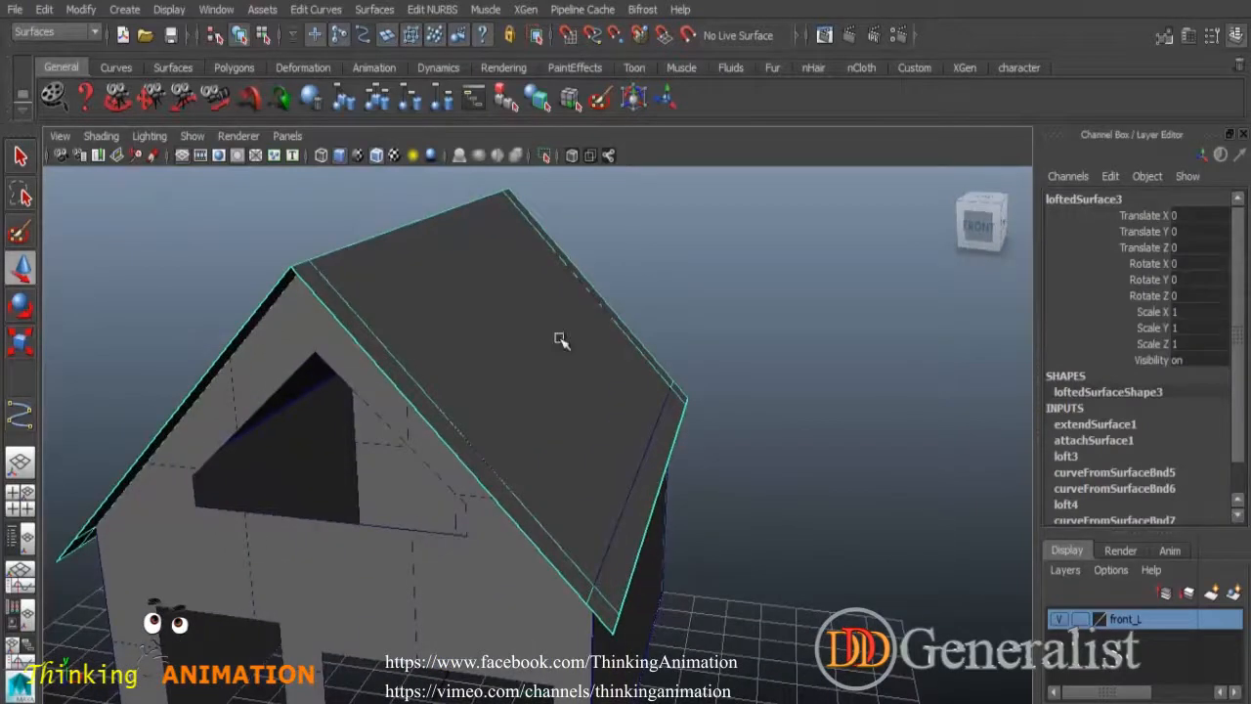
left_click(432, 9)
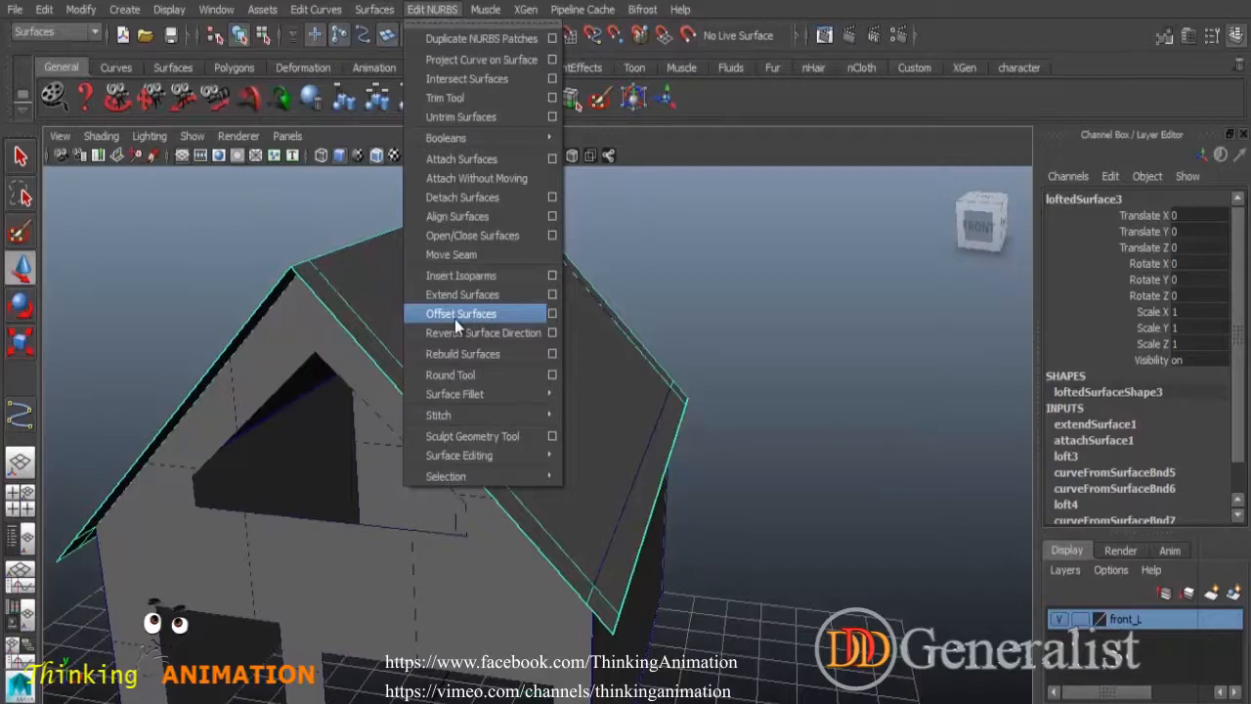
left_click(552, 313)
left_click(723, 61)
left_click(740, 98)
Try to offset the roof surface by a distance of 1 with the Surface fit method, and undo it.
left_click_drag(924, 112, 865, 115)
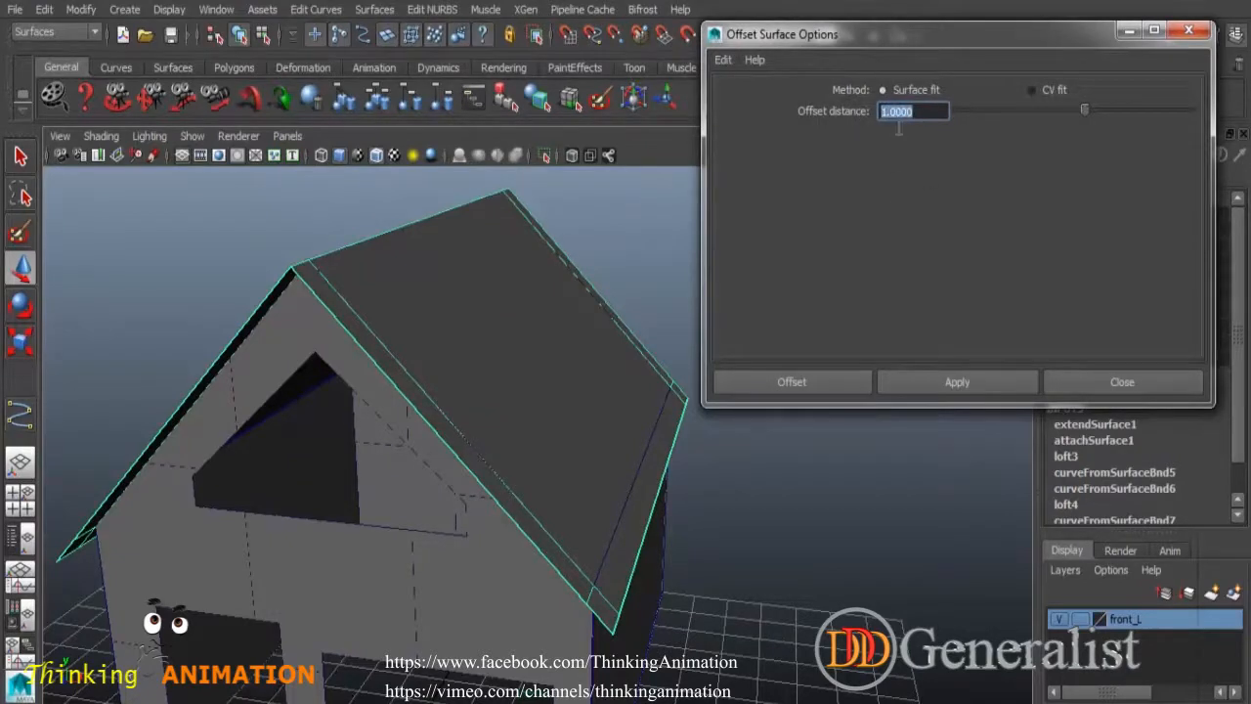
left_click(1010, 388)
left_click_drag(689, 589, 698, 561, "alt")
key("ctrl+z")
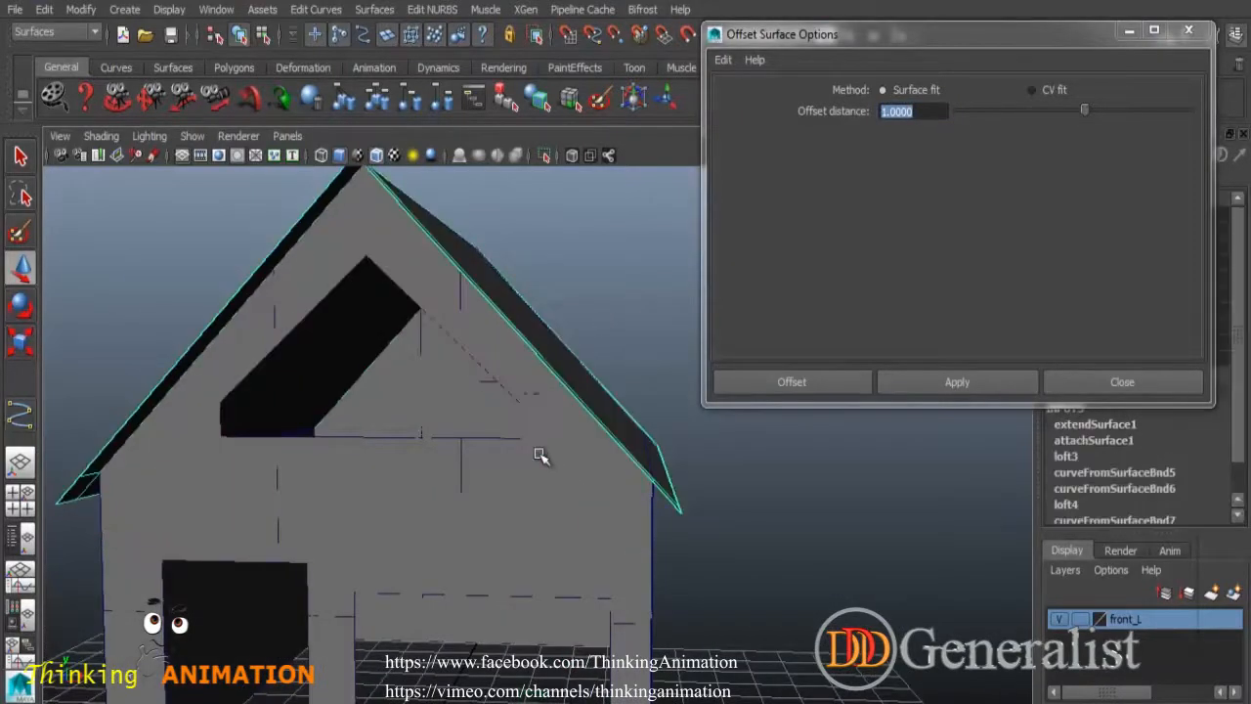
Try to offset the roof surface by a distance of 0.3.
left_click_drag(924, 112, 835, 134)
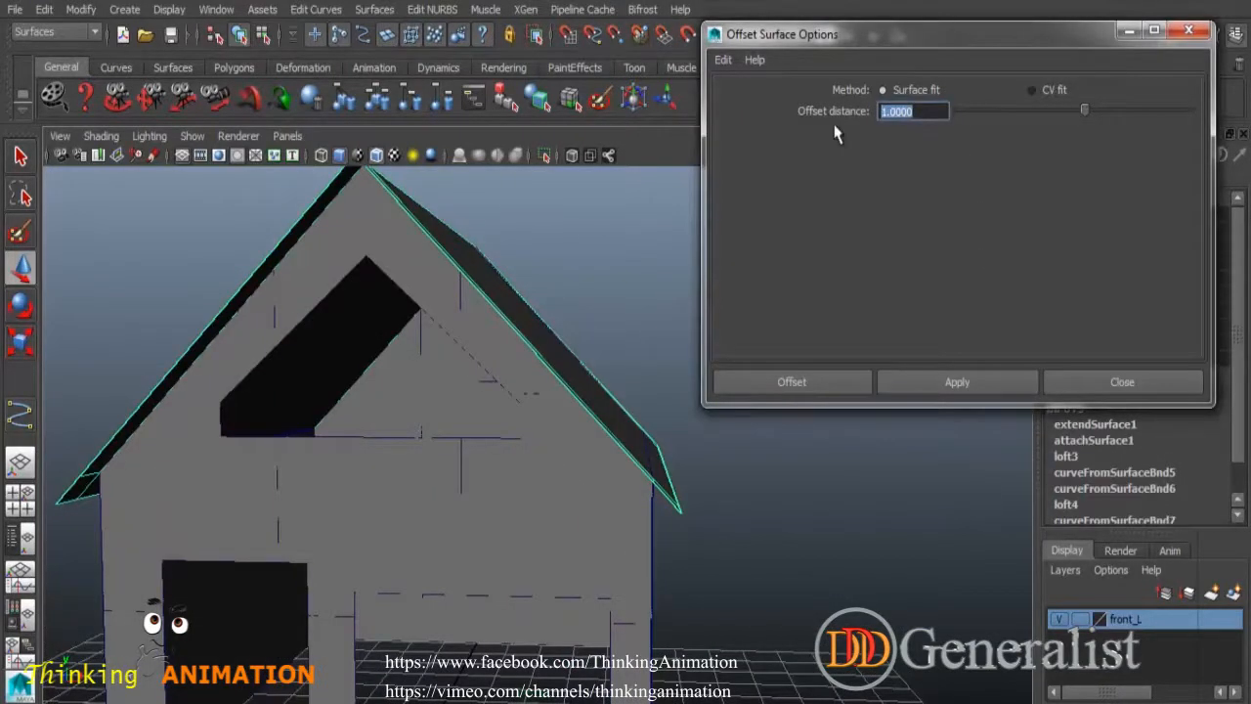
type("-")
left_click(959, 384)
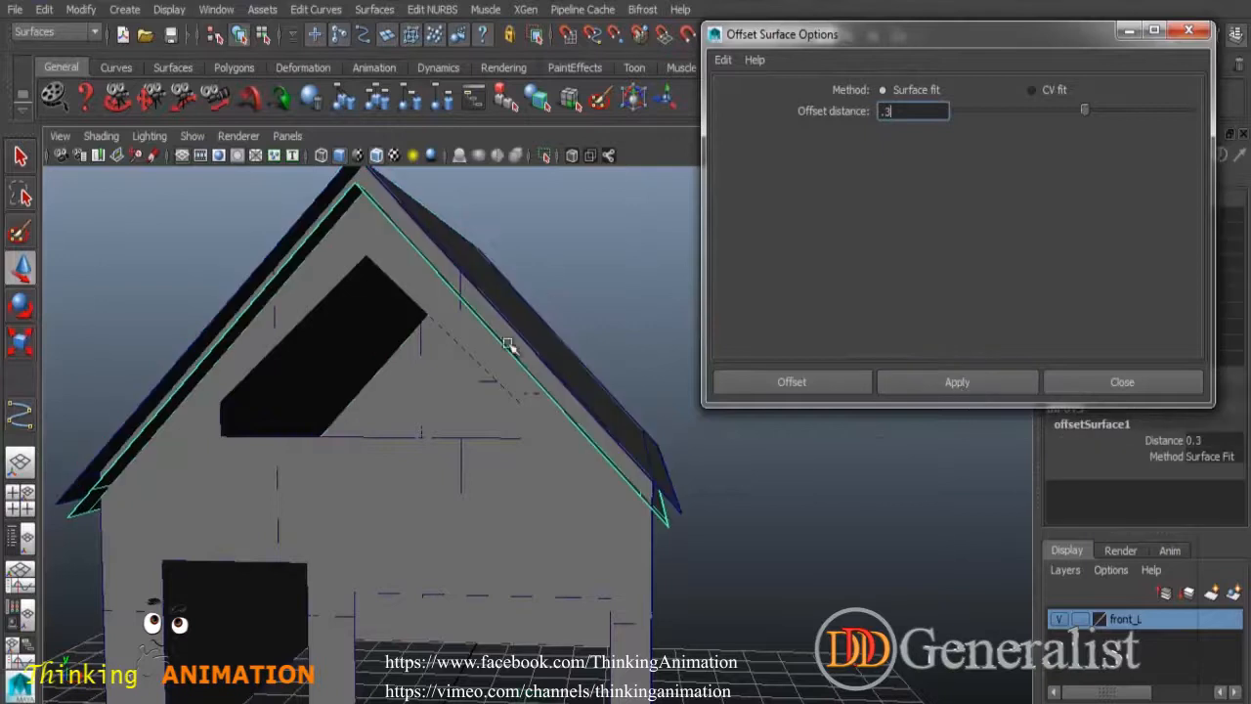
left_click_drag(653, 481, 466, 421, "alt")
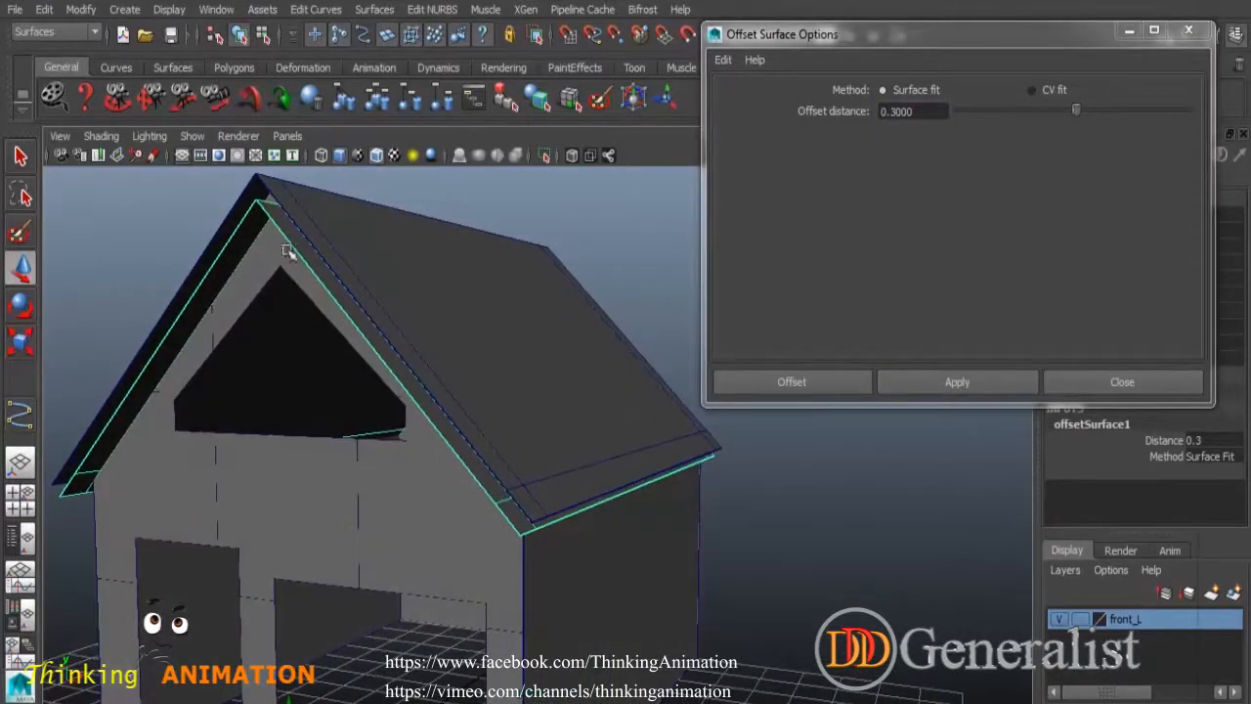
Offset the roof surface by a distance of -0.3 with the Surface fit method and close the offset options.
left_click(421, 306)
left_click_drag(930, 112, 815, 134)
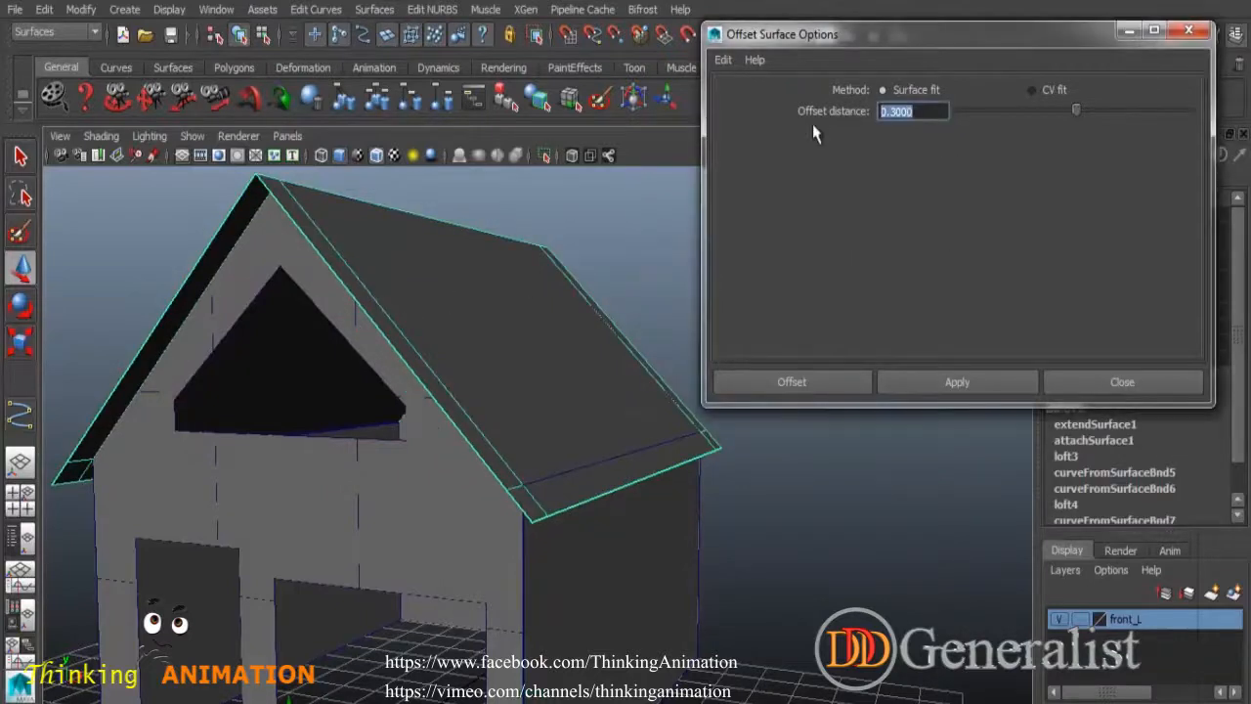
type("-0")
type(".3")
key("Return")
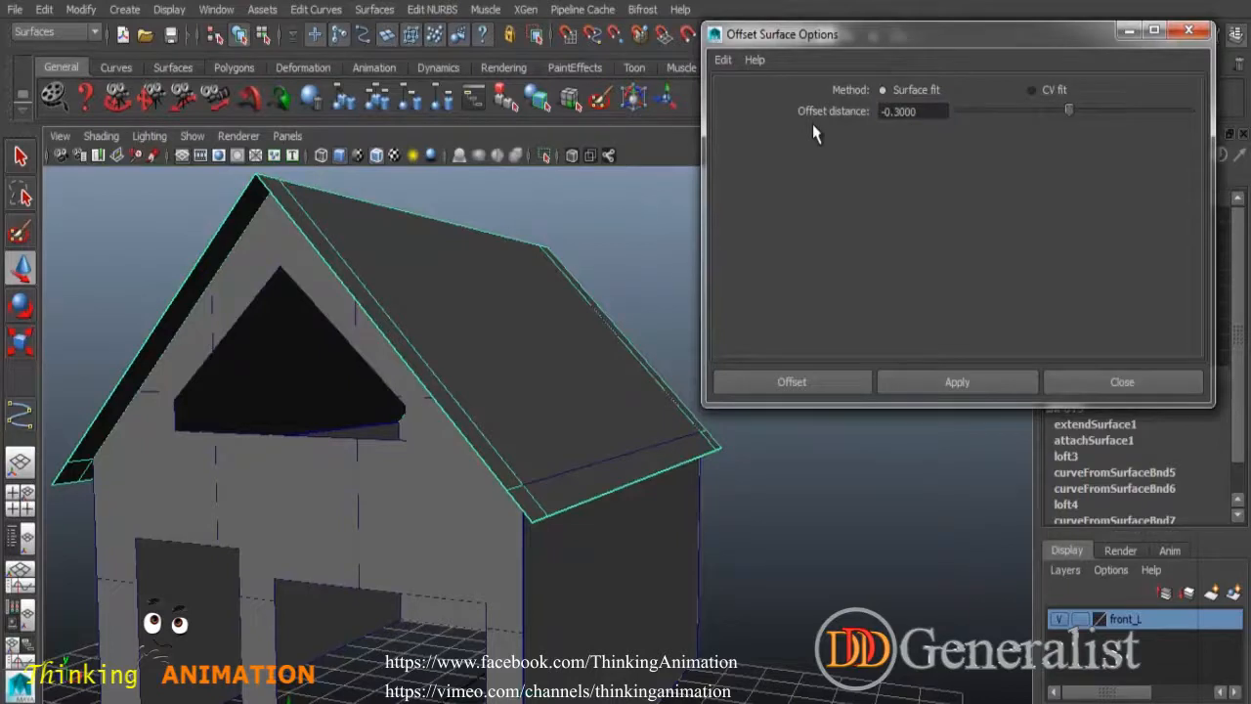
left_click(928, 385)
left_click_drag(740, 512, 899, 534, "alt")
right_click_drag(899, 534, 706, 461, "alt")
mouse_move(706, 462)
left_mouse_down("alt")
mouse_move(740, 451)
mouse_move(705, 461)
left_mouse_up("alt")
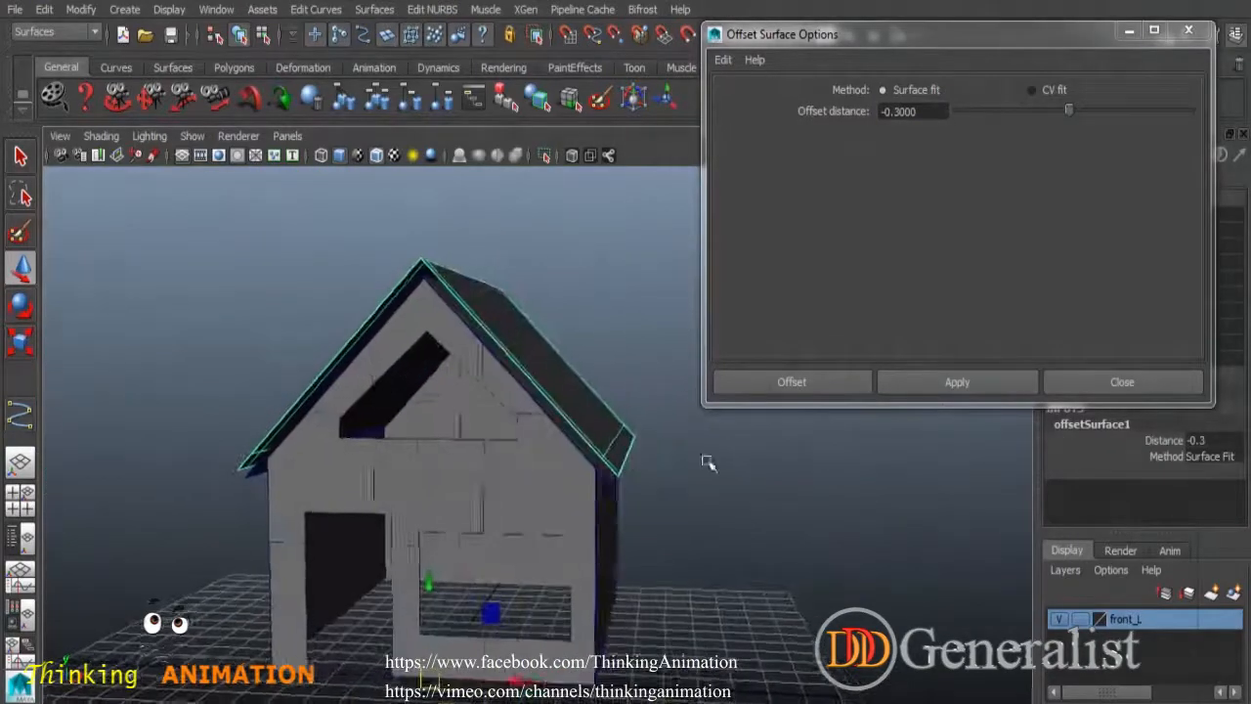
right_click_drag(705, 461, 945, 467, "alt")
left_click(1089, 382)
left_click(794, 548)
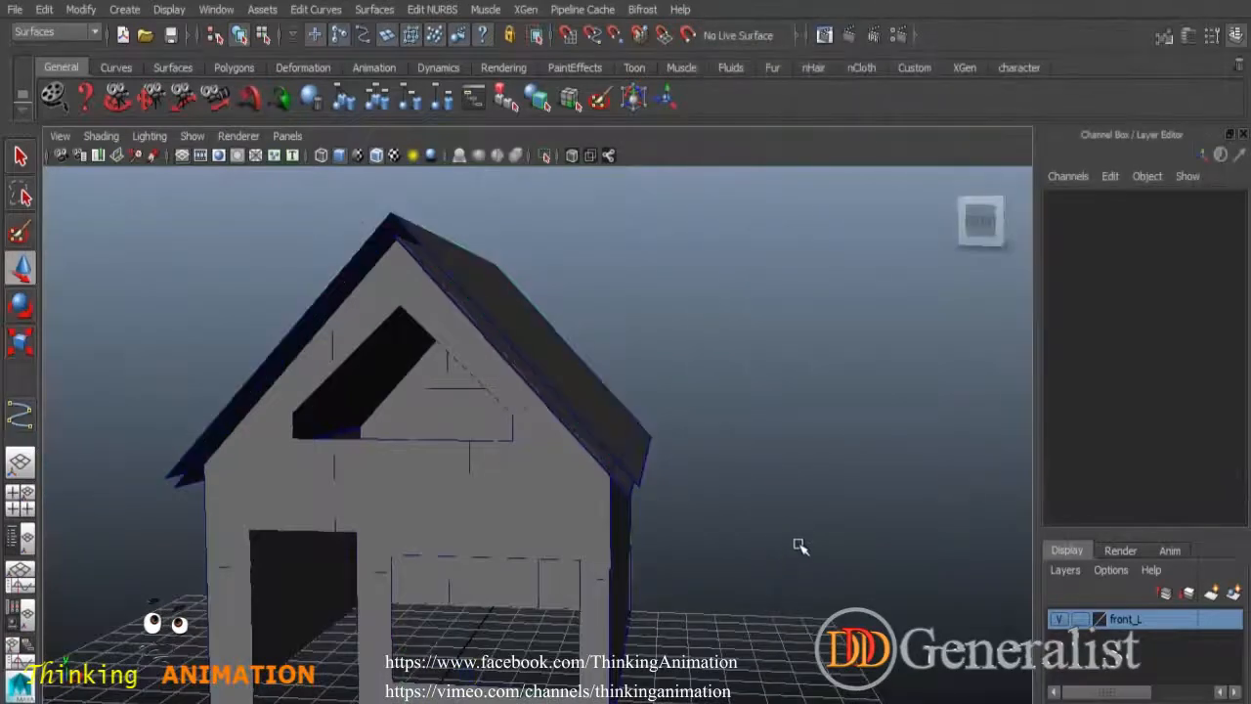
Loft between the front edge isoparms of the roof and its offset surface, keeping the Surfaces commands open as a floating palette.
left_click_drag(798, 548, 700, 560, "alt")
right_click_drag(698, 559, 769, 591, "alt")
middle_click_drag(752, 556, 813, 533, "alt")
left_click_drag(790, 558, 712, 584, "alt")
right_click_drag(706, 587, 746, 597, "alt")
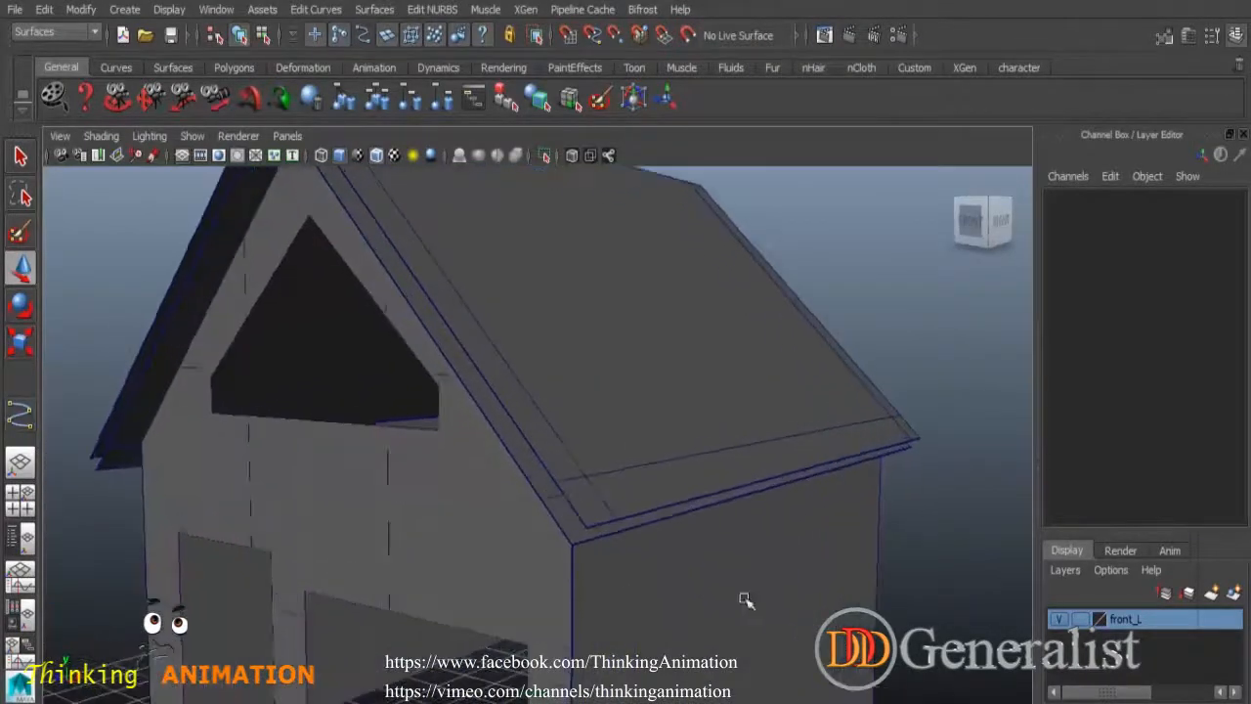
middle_click_drag(782, 548, 836, 592, "alt")
left_click_drag(658, 552, 657, 483, "alt")
right_click_drag(584, 434, 567, 269)
right_click_drag(544, 437, 519, 291)
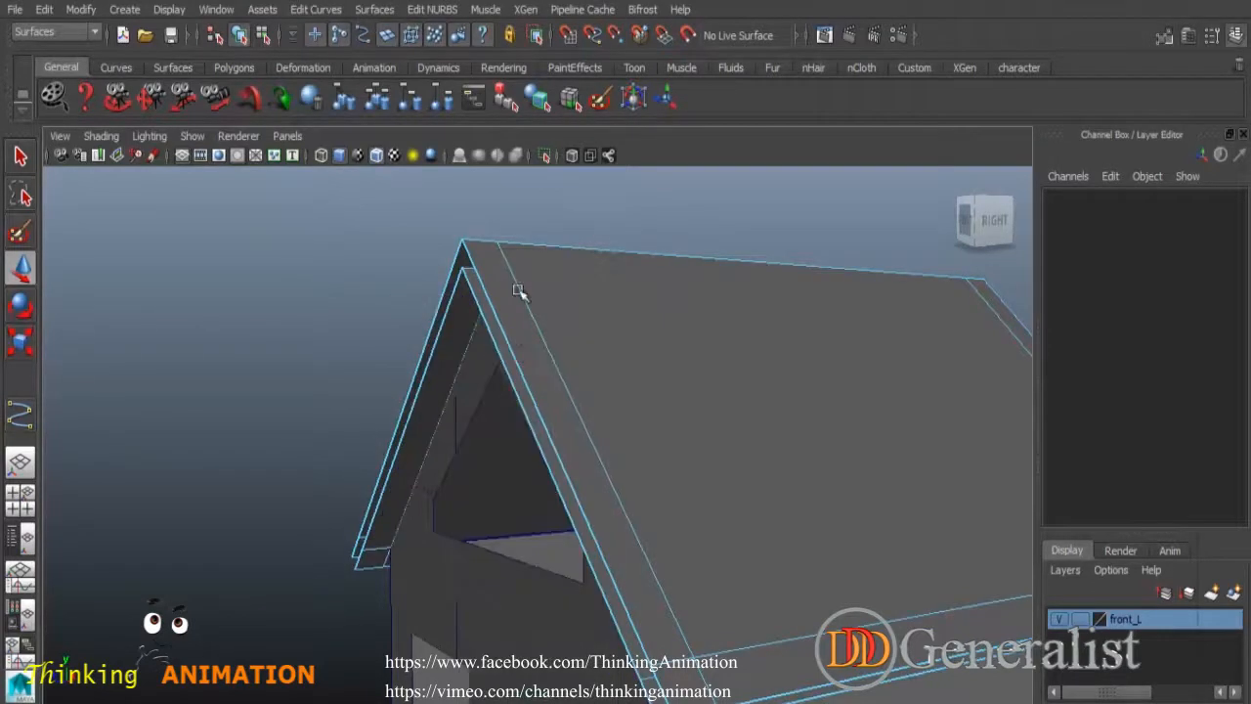
left_click(504, 337)
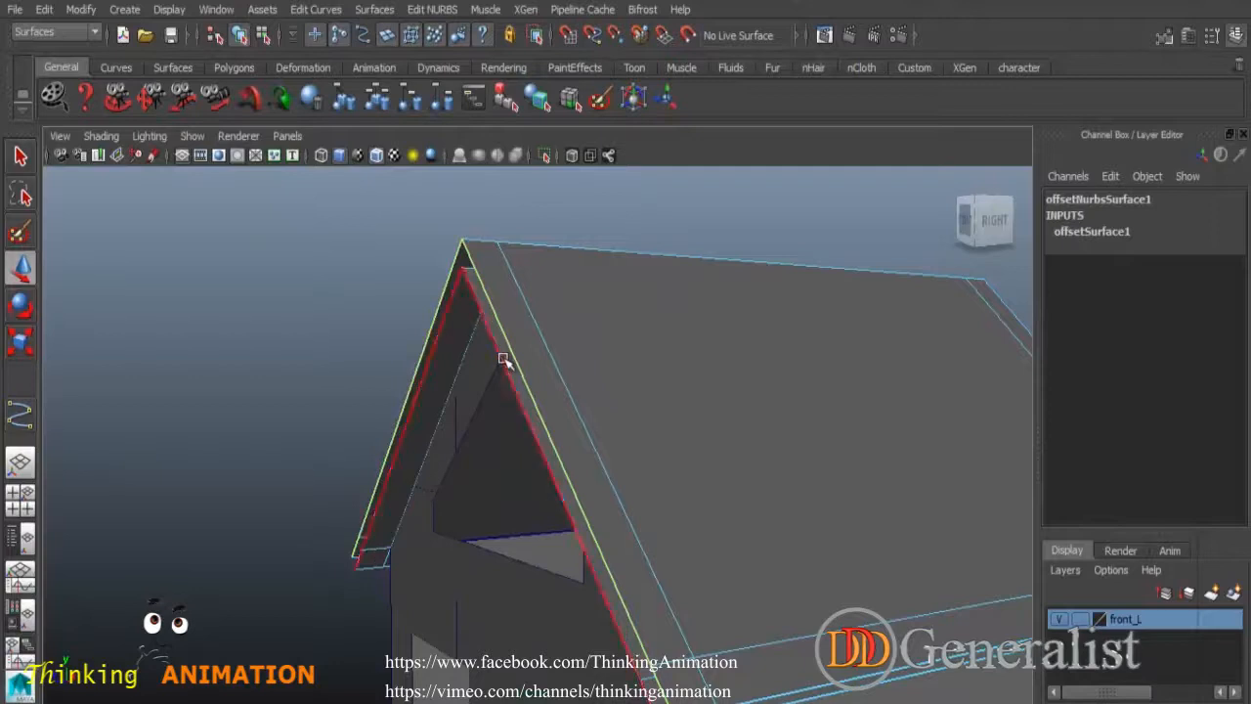
left_click(501, 360)
left_click(376, 10)
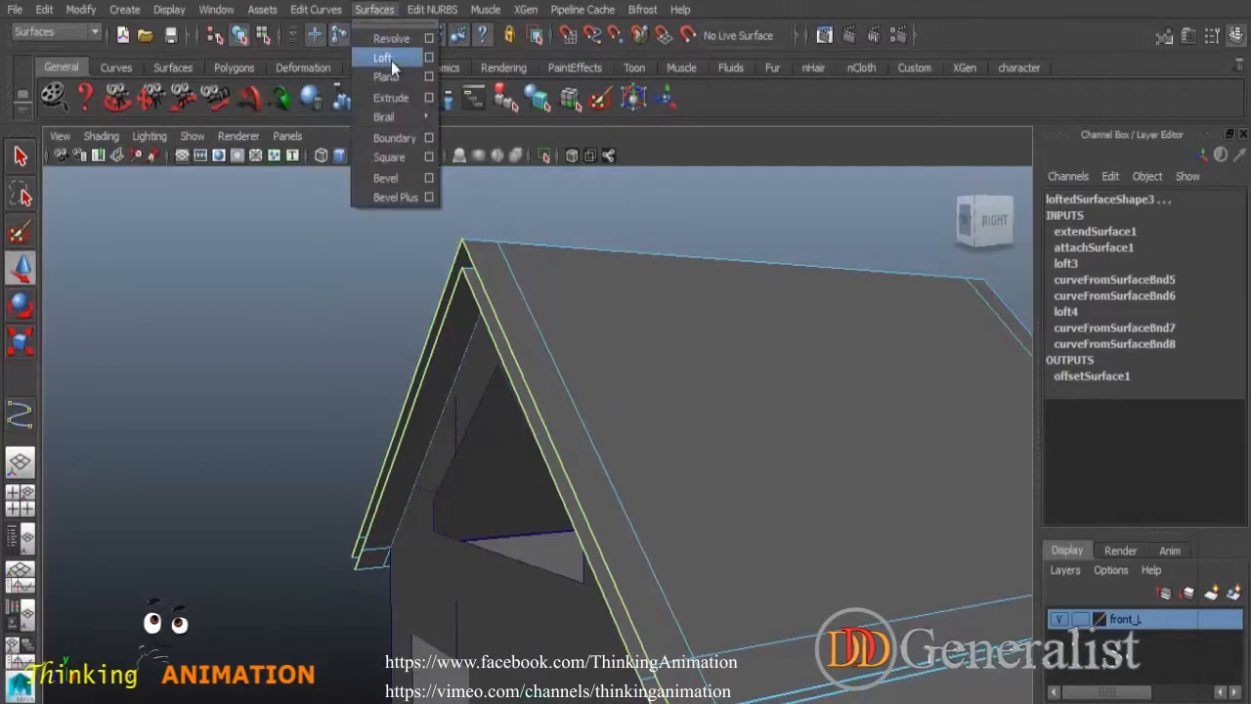
left_click(391, 23)
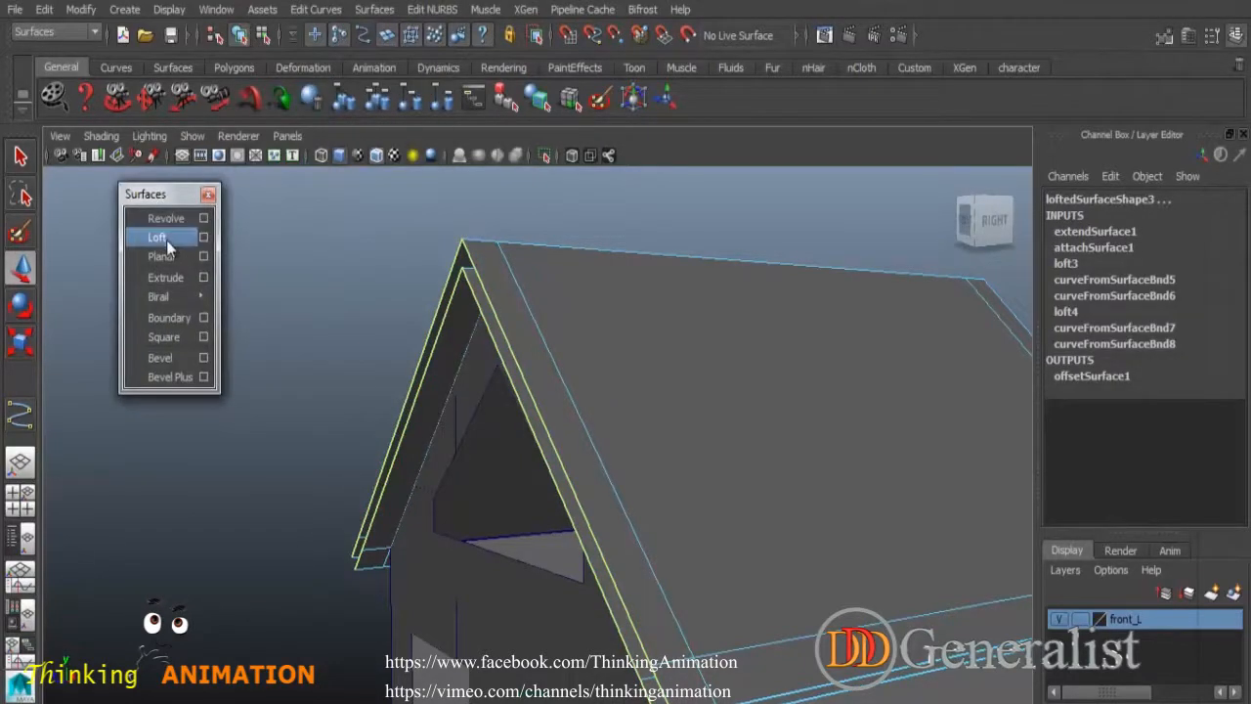
left_click(159, 238)
Try to loft between the back edge isoparms of the roof and its offset surface.
left_click_drag(616, 455, 645, 525, "alt")
right_click_drag(544, 442, 540, 260)
right_click_drag(594, 468, 606, 354)
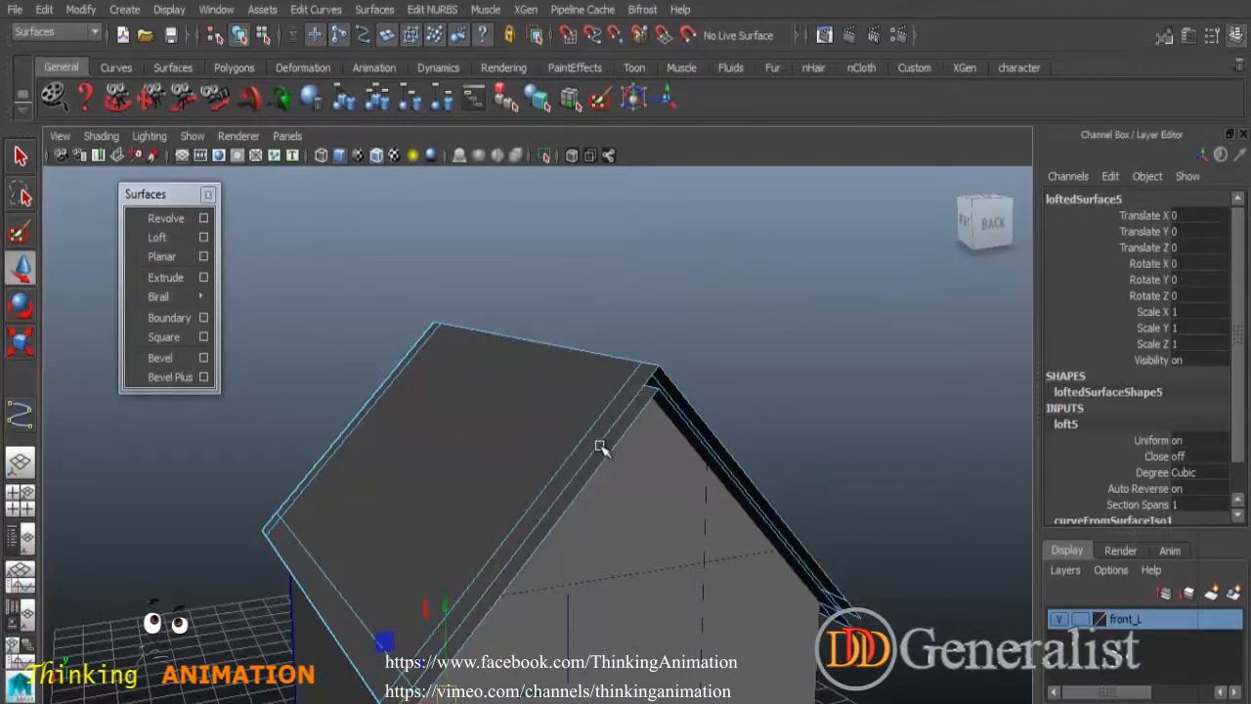
left_click(160, 238)
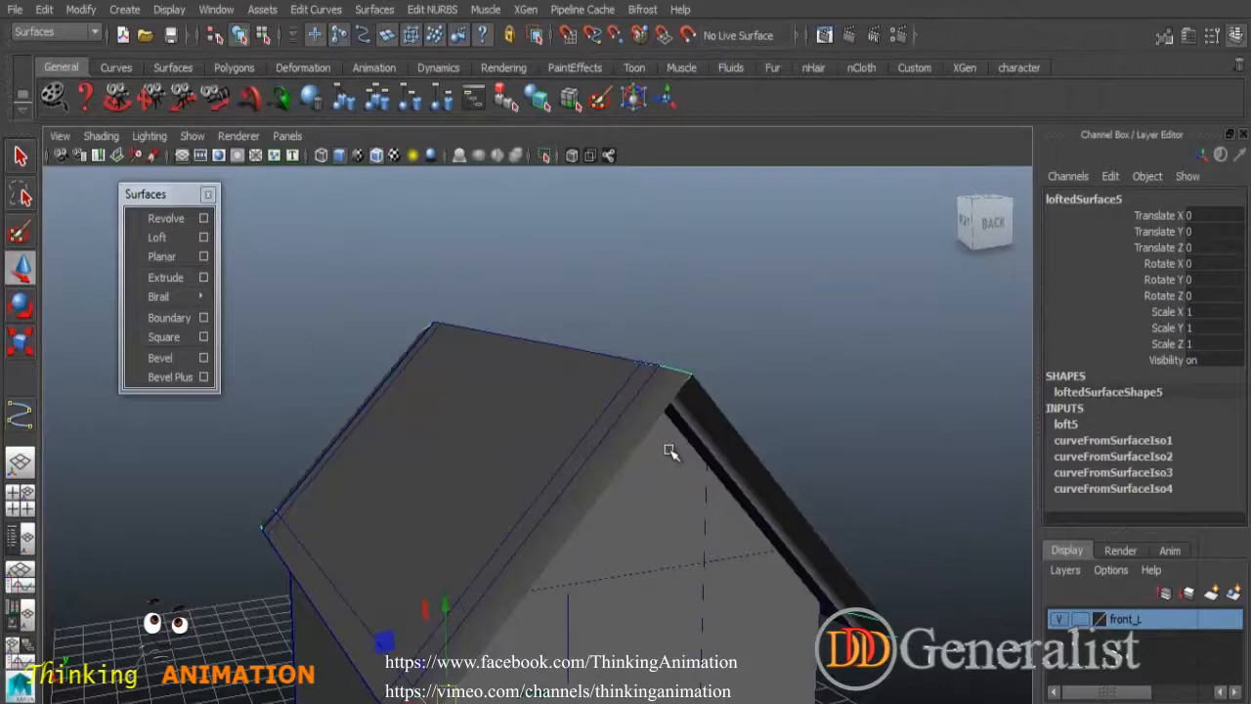
left_click_drag(678, 502, 732, 486, "alt")
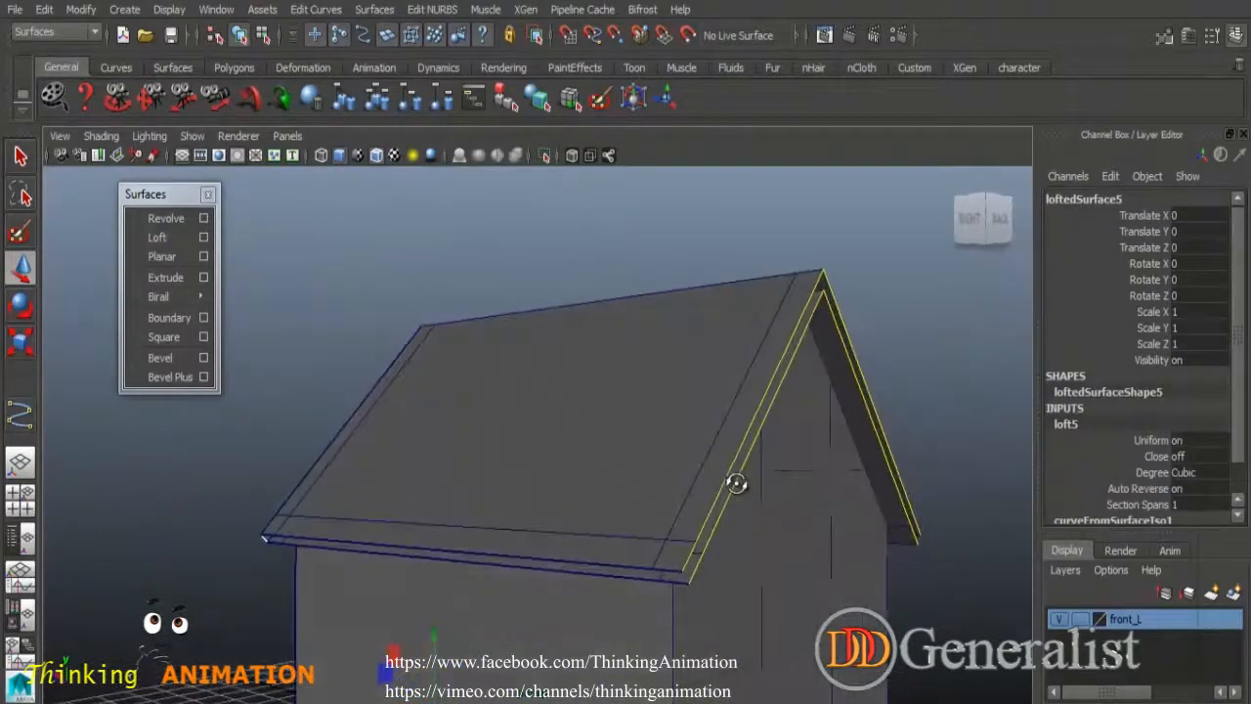
left_click(159, 239)
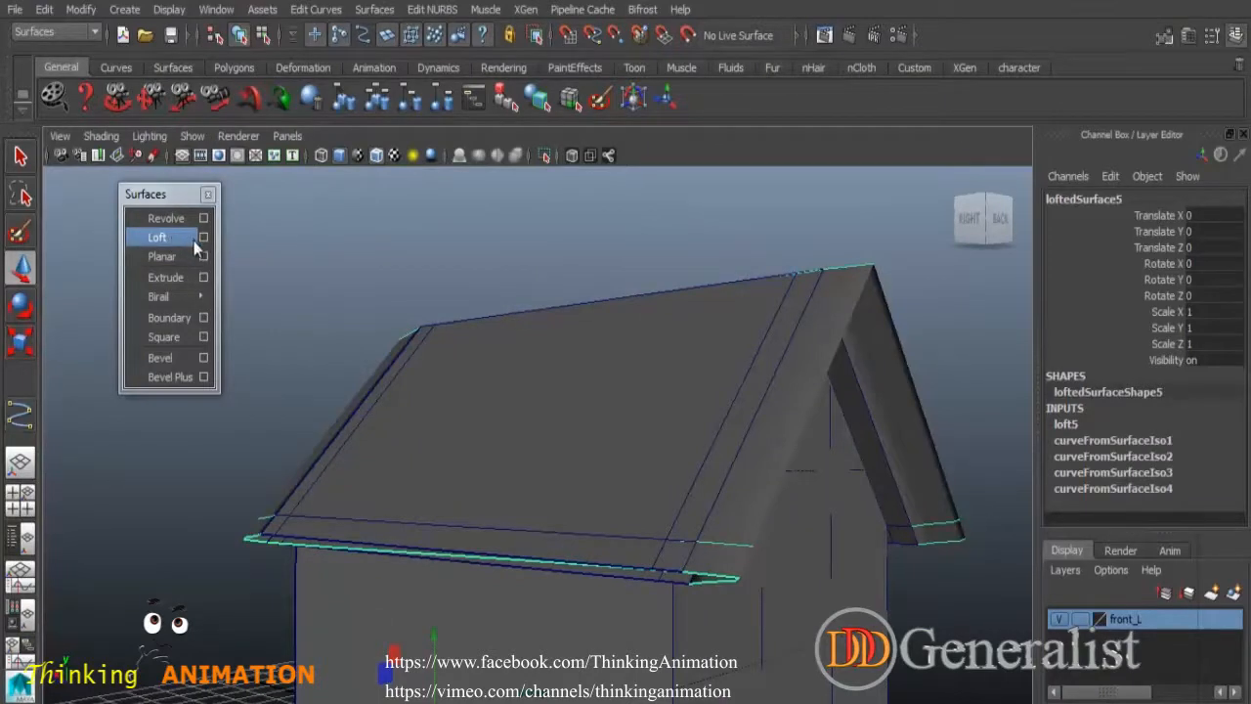
Loft between the back gable edge isoparms of the roof and its offset surface.
left_click(294, 489)
left_click_drag(345, 555, 655, 600, "alt")
right_click_drag(559, 307, 558, 259)
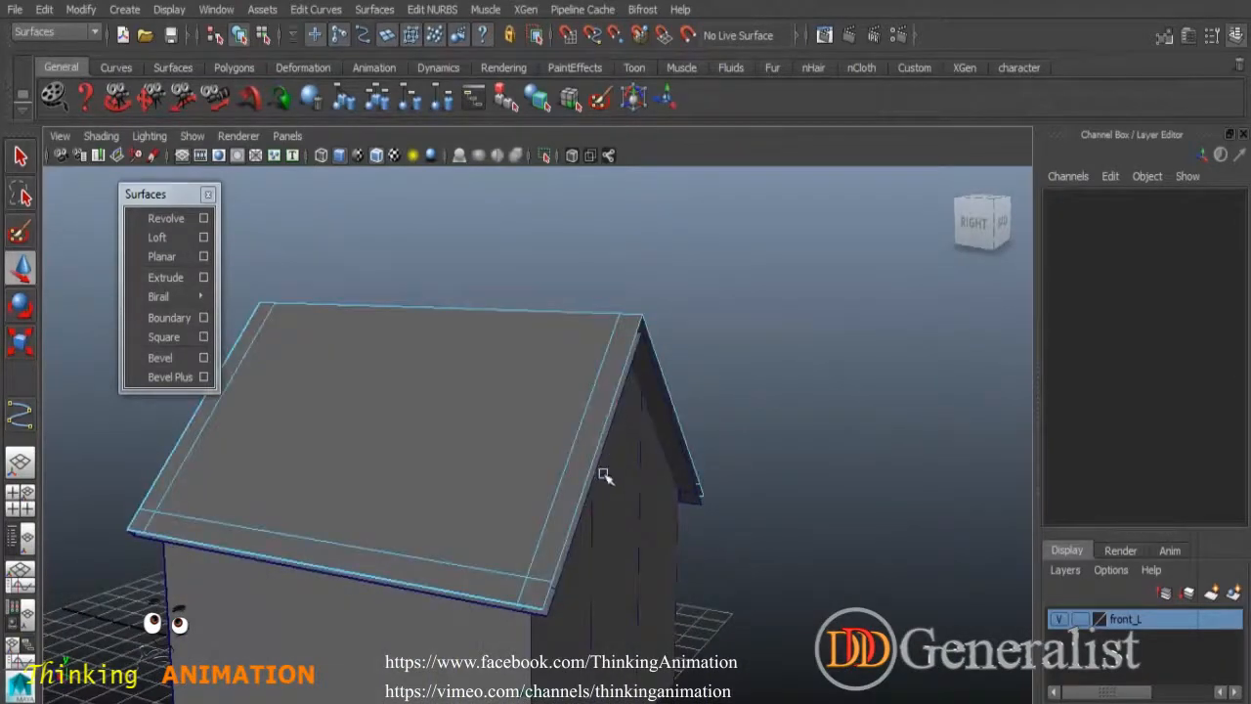
left_click_drag(595, 554, 564, 522, "alt")
right_click_drag(521, 307, 533, 268)
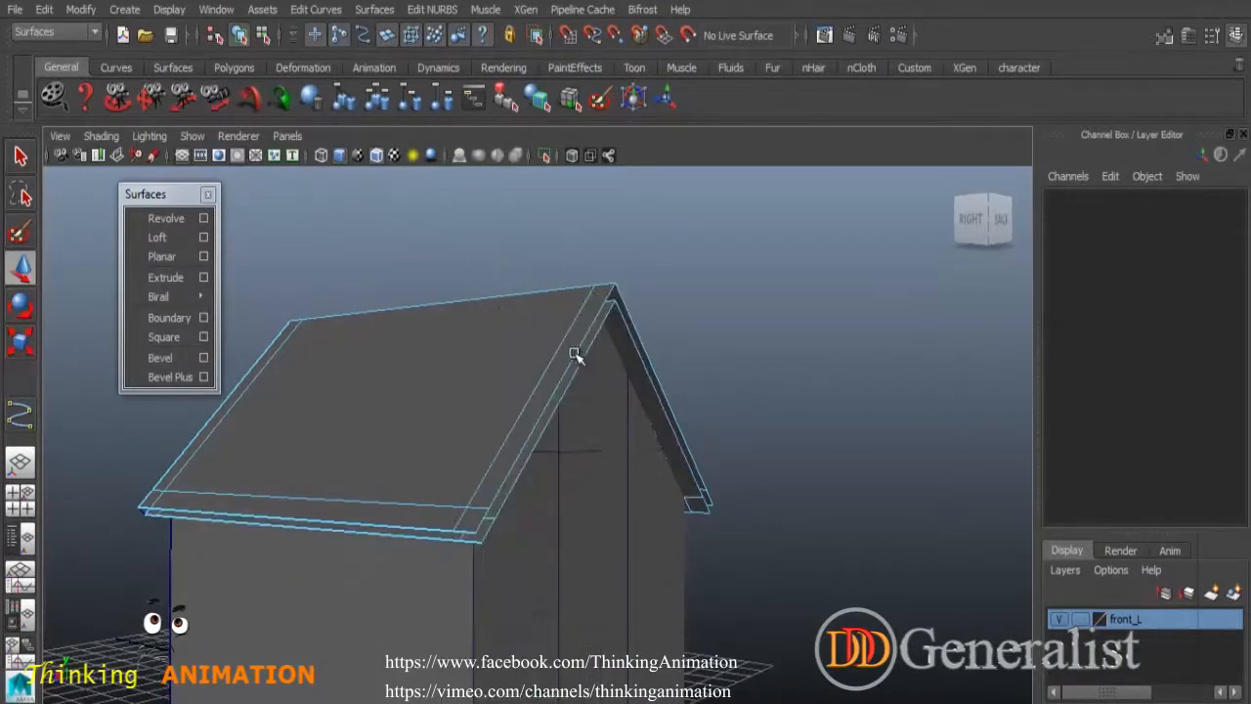
left_click(575, 358)
left_click(577, 370, "shift")
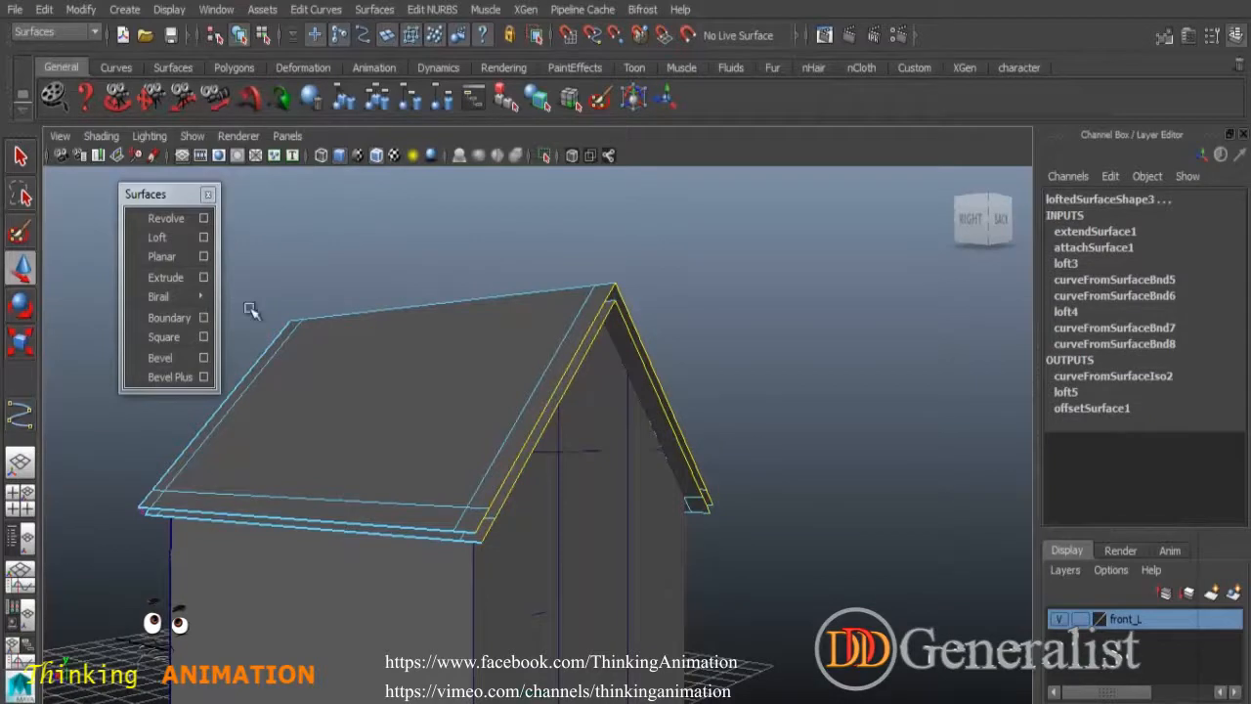
left_click(166, 241)
left_click(740, 579)
Loft between the right eave isoparms of the roof and its offset surface.
left_click_drag(683, 618, 749, 447, "alt")
right_click(746, 398)
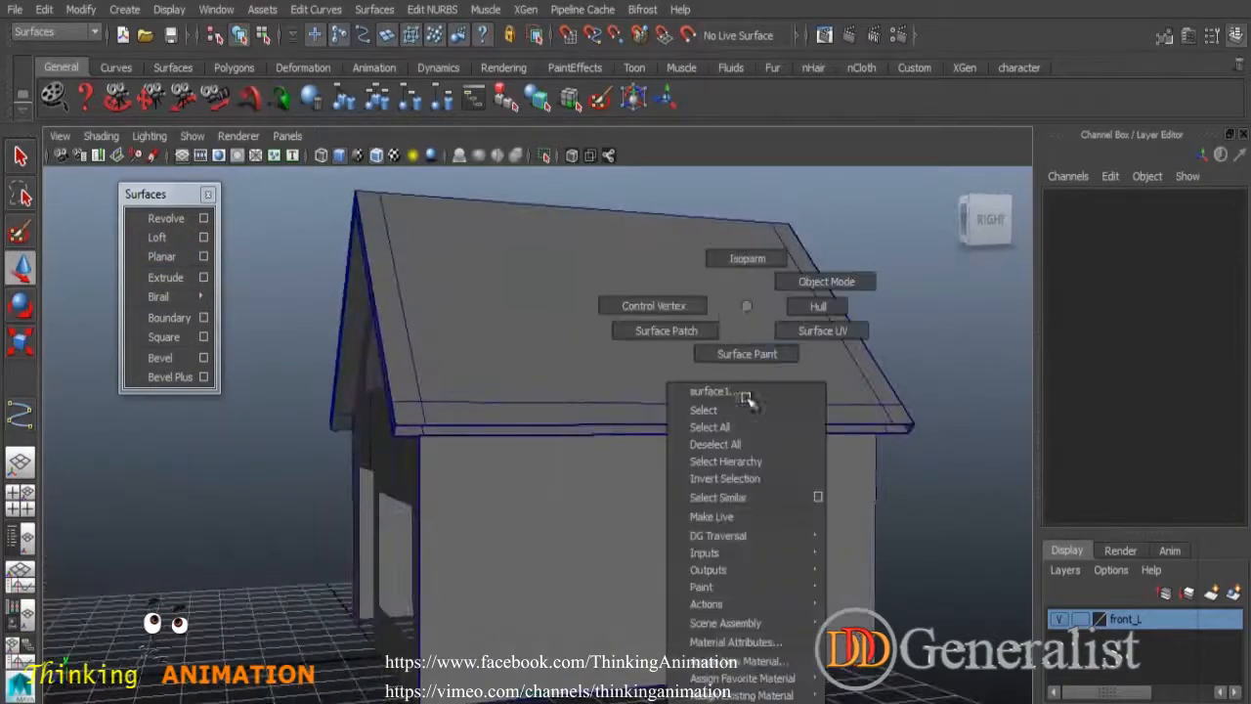
left_click(749, 258)
left_click(800, 427)
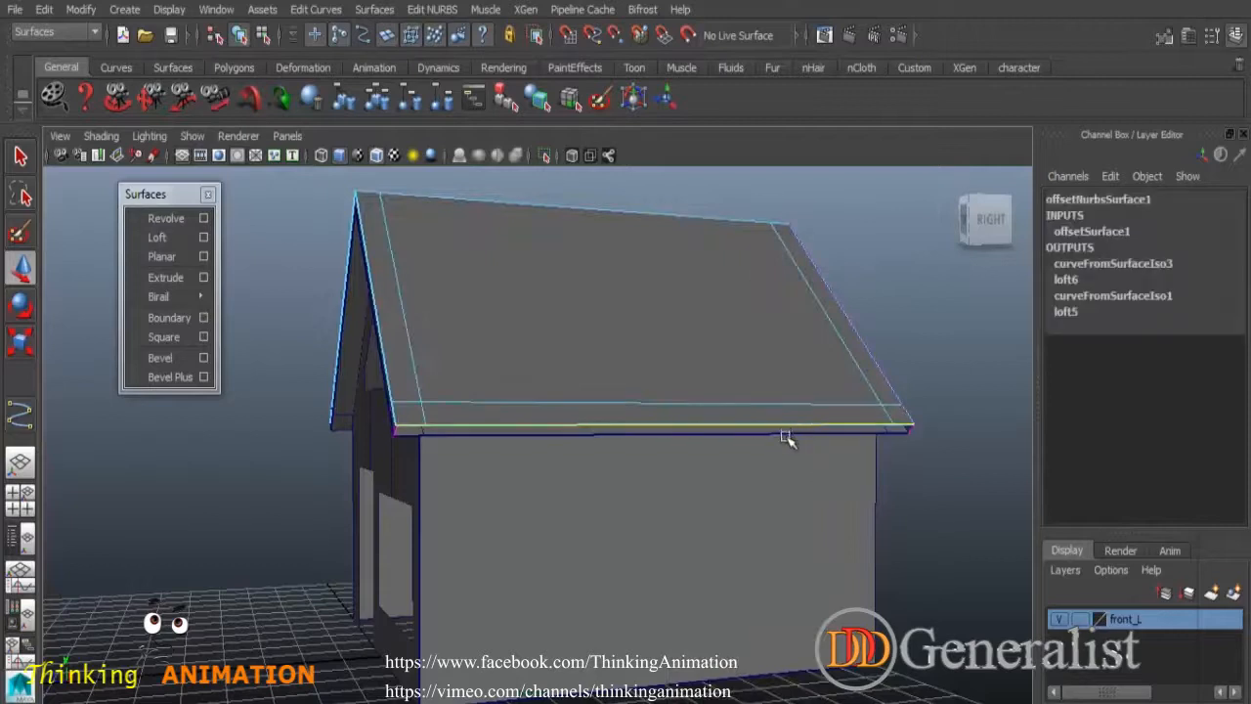
right_click(782, 308)
left_click(785, 266)
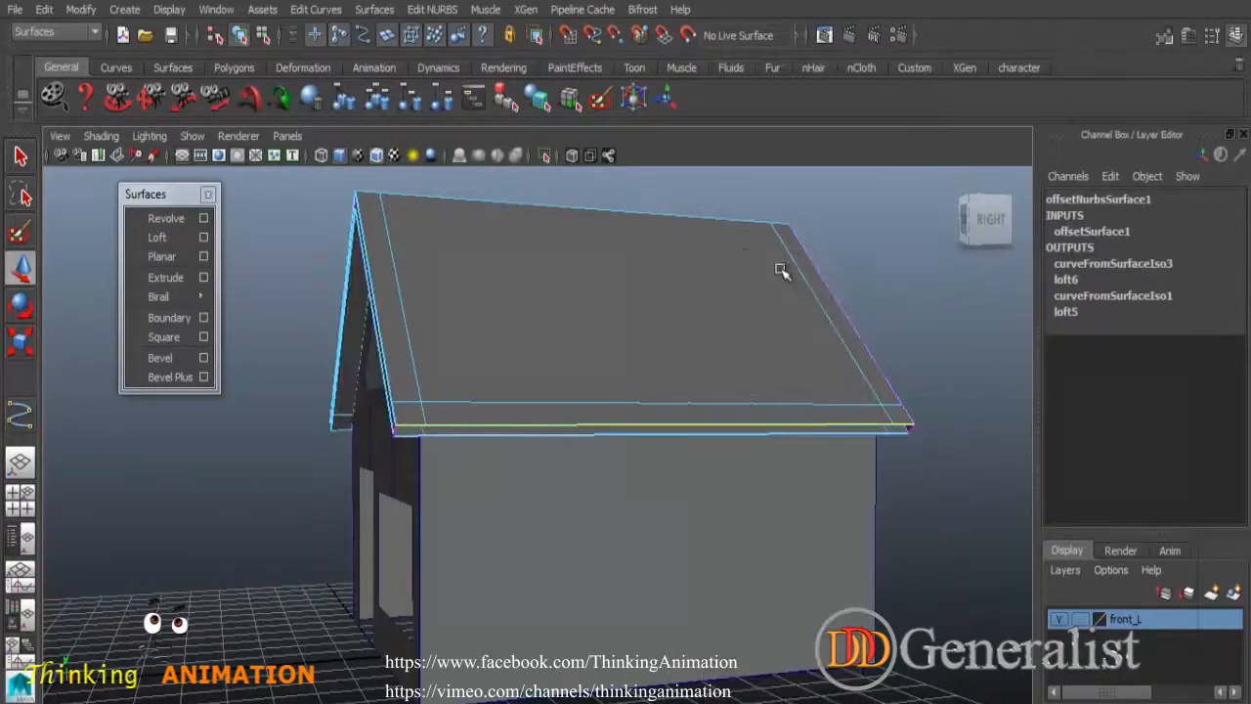
left_click(779, 433, "shift")
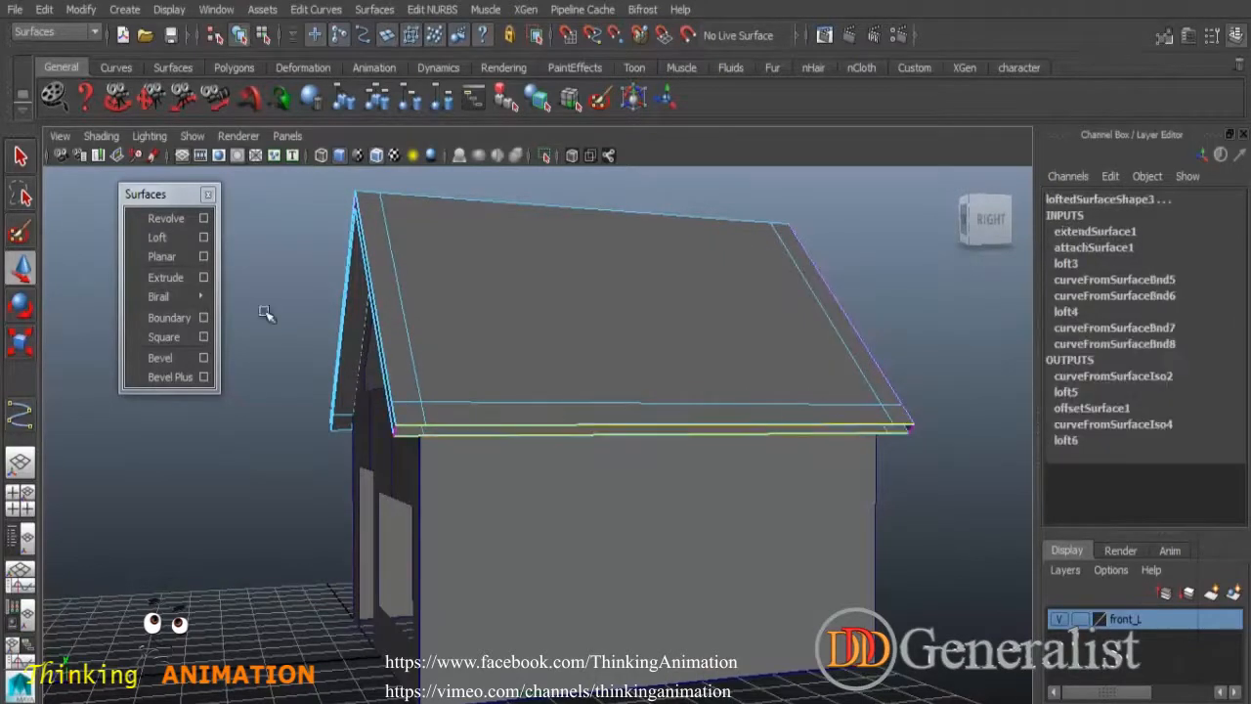
left_click(158, 237)
Loft between the left eave isoparms of the roof and its offset surface, and clear the selection.
left_click_drag(410, 585, 584, 412, "alt")
right_click_drag(579, 309, 578, 260)
left_click(582, 440)
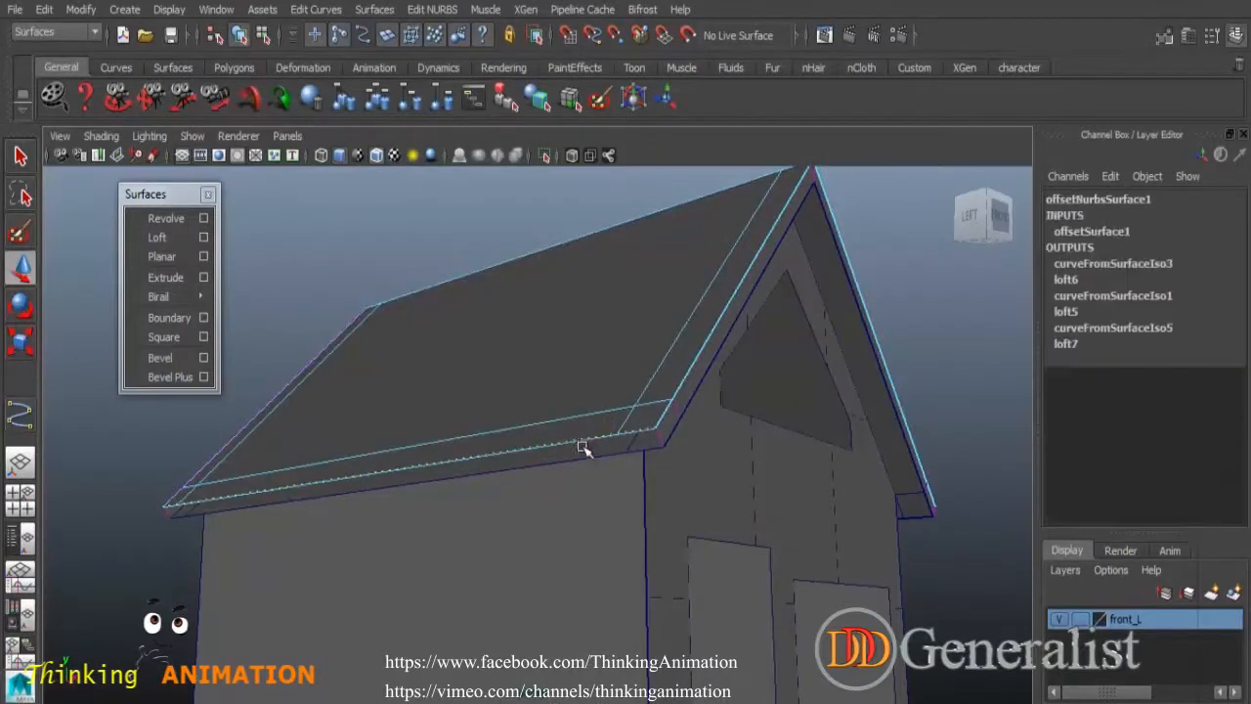
right_click_drag(590, 454, 584, 262)
left_click(588, 459, "shift")
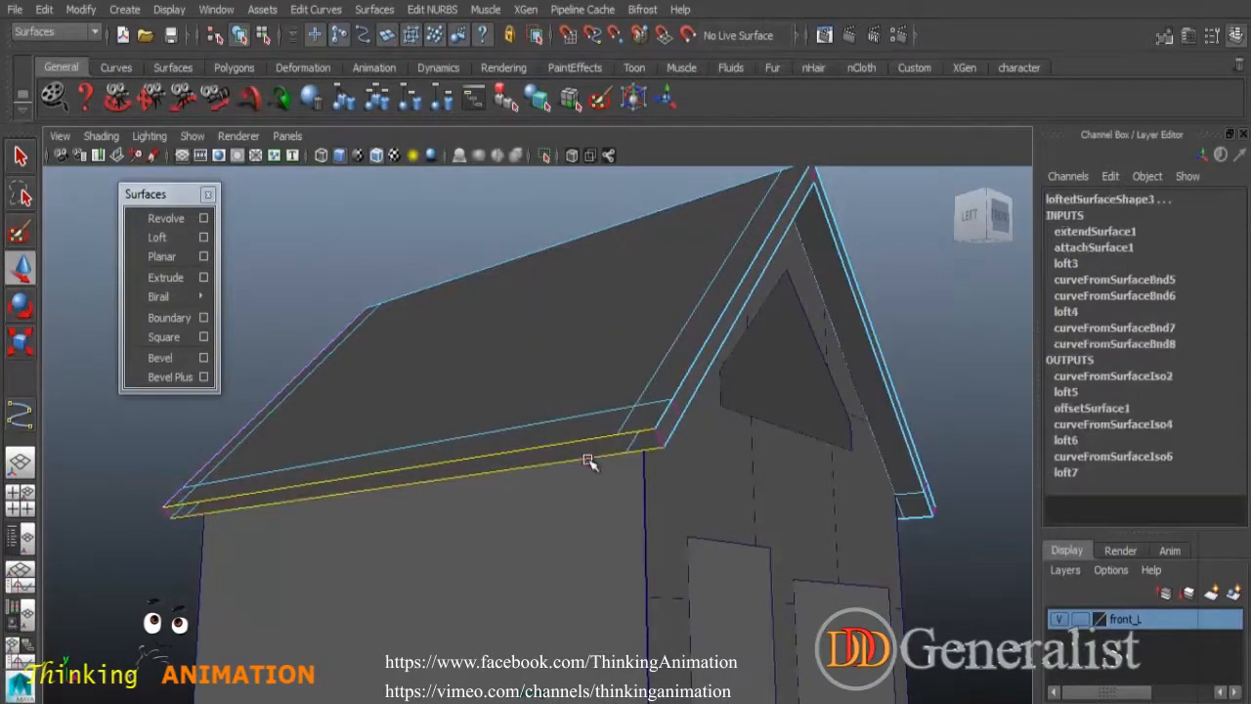
left_click(166, 239)
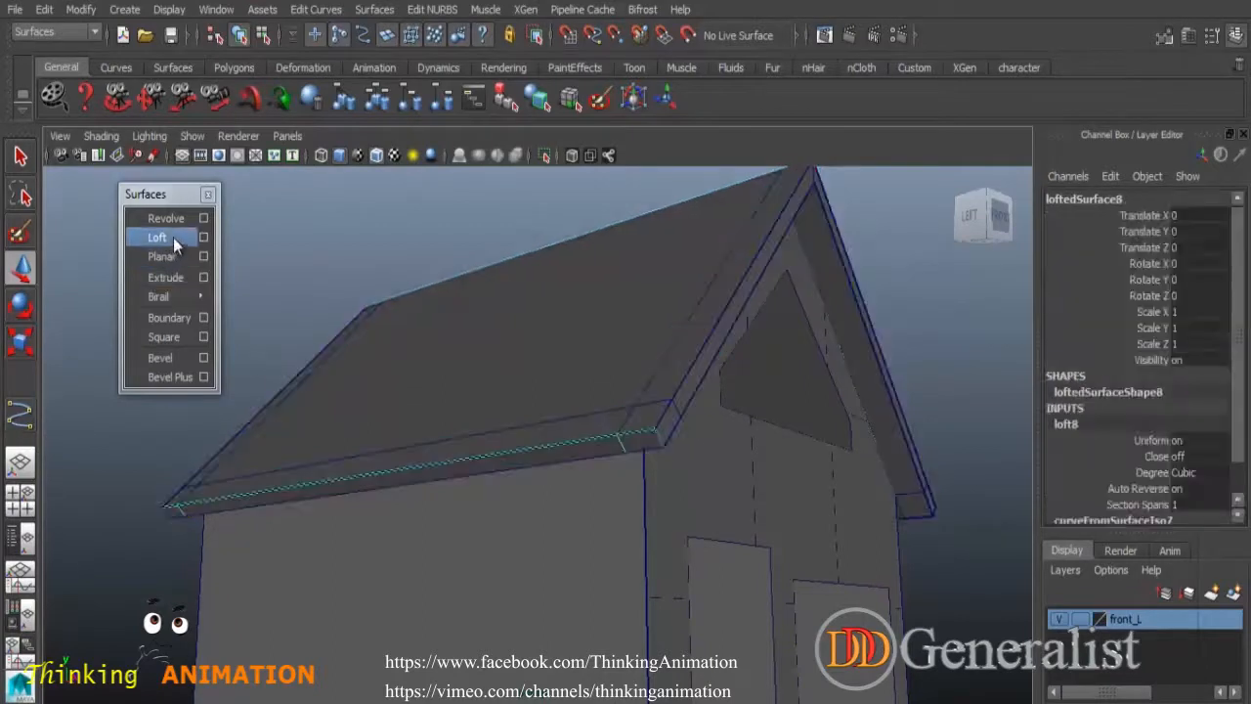
left_click_drag(813, 592, 518, 597, "alt")
left_click(794, 592)
Inspect the thickened roof and the walls of the house from all sides.
right_click_drag(868, 663, 741, 608, "alt")
left_click_drag(741, 608, 694, 598, "alt")
right_click_drag(694, 598, 811, 608, "alt")
left_click_drag(704, 599, 771, 597, "alt")
right_click_drag(846, 599, 805, 583, "alt")
left_click_drag(804, 583, 707, 623, "alt")
right_click_drag(707, 623, 773, 620, "alt")
middle_click_drag(727, 609, 655, 523, "alt")
left_click_drag(807, 603, 643, 573, "alt")
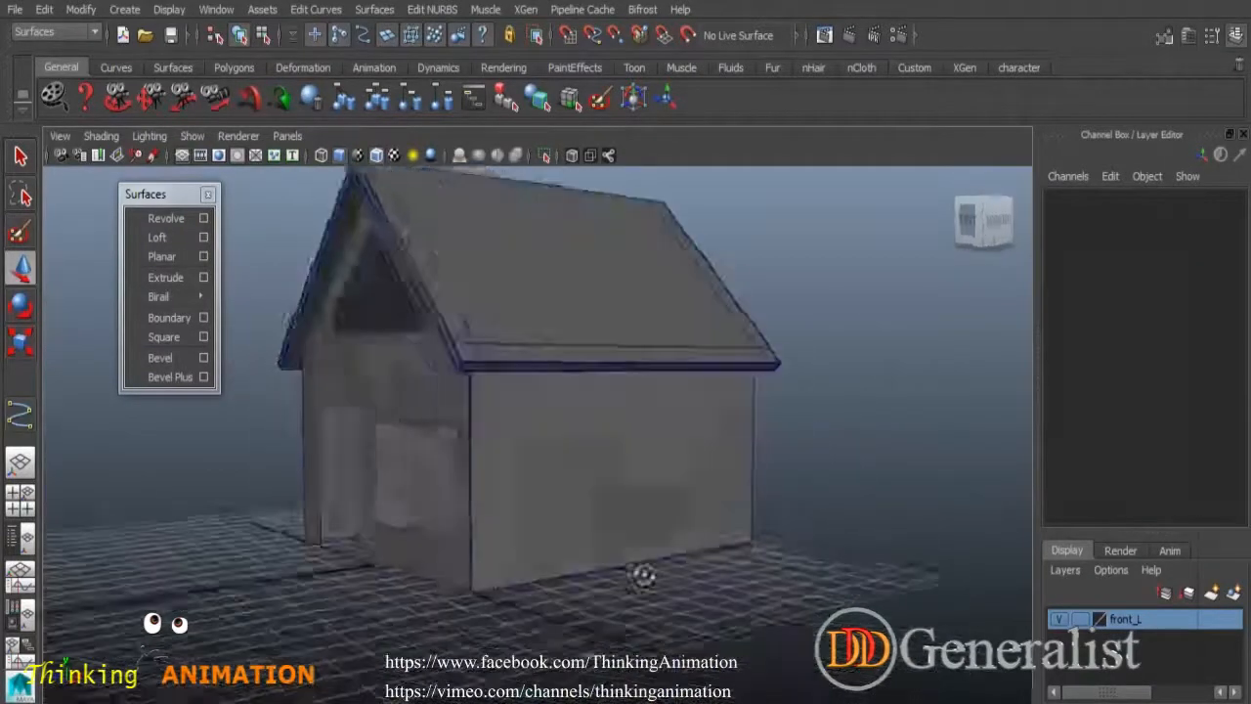
right_click_drag(642, 573, 673, 590, "alt")
middle_click_drag(674, 589, 932, 698, "alt")
left_click_drag(646, 606, 686, 395, "alt")
left_click_drag(618, 323, 751, 465, "alt")
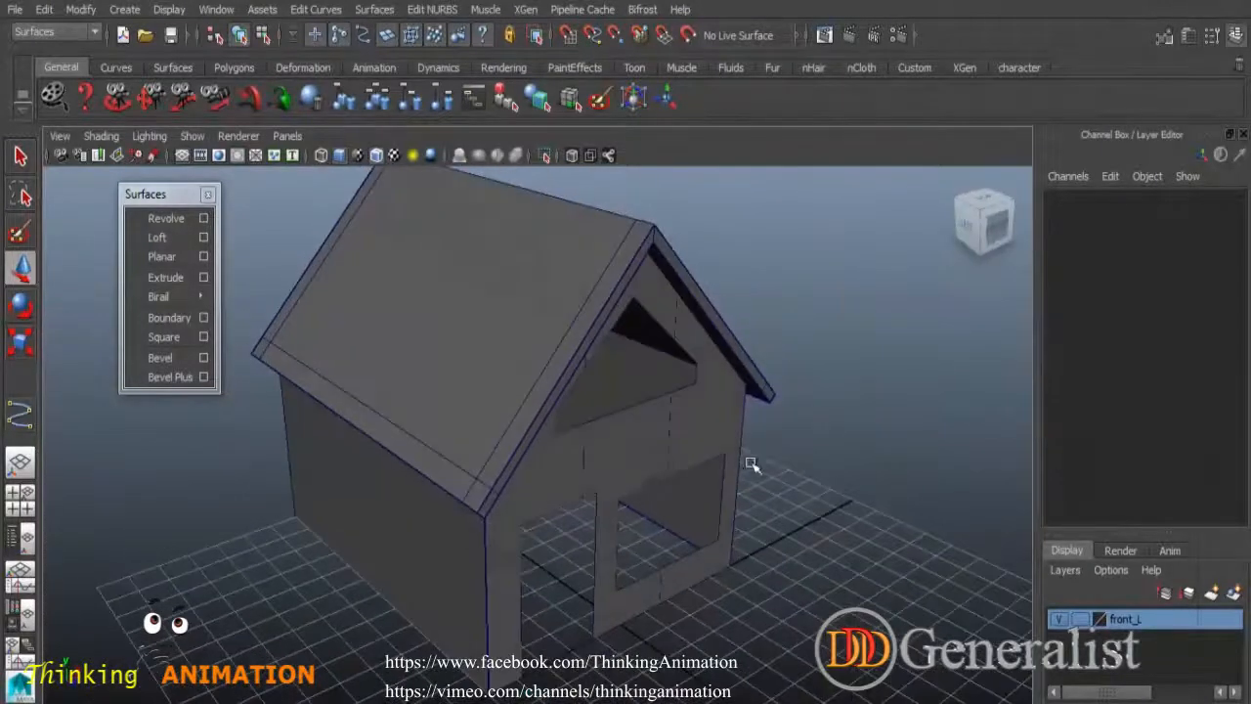
mouse_move(529, 529)
left_mouse_down("alt")
mouse_move(616, 550)
mouse_move(544, 543)
left_mouse_up("alt")
left_click_drag(554, 410, 684, 567, "alt")
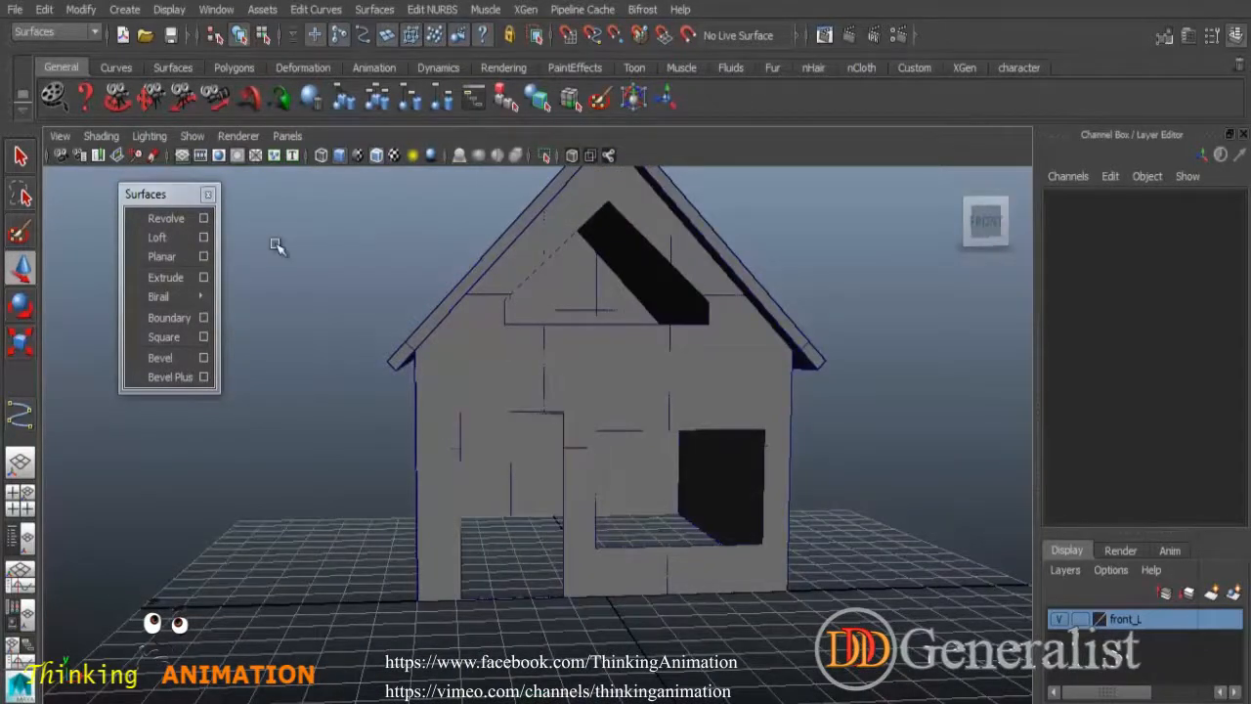
left_click_drag(765, 525, 506, 492, "alt")
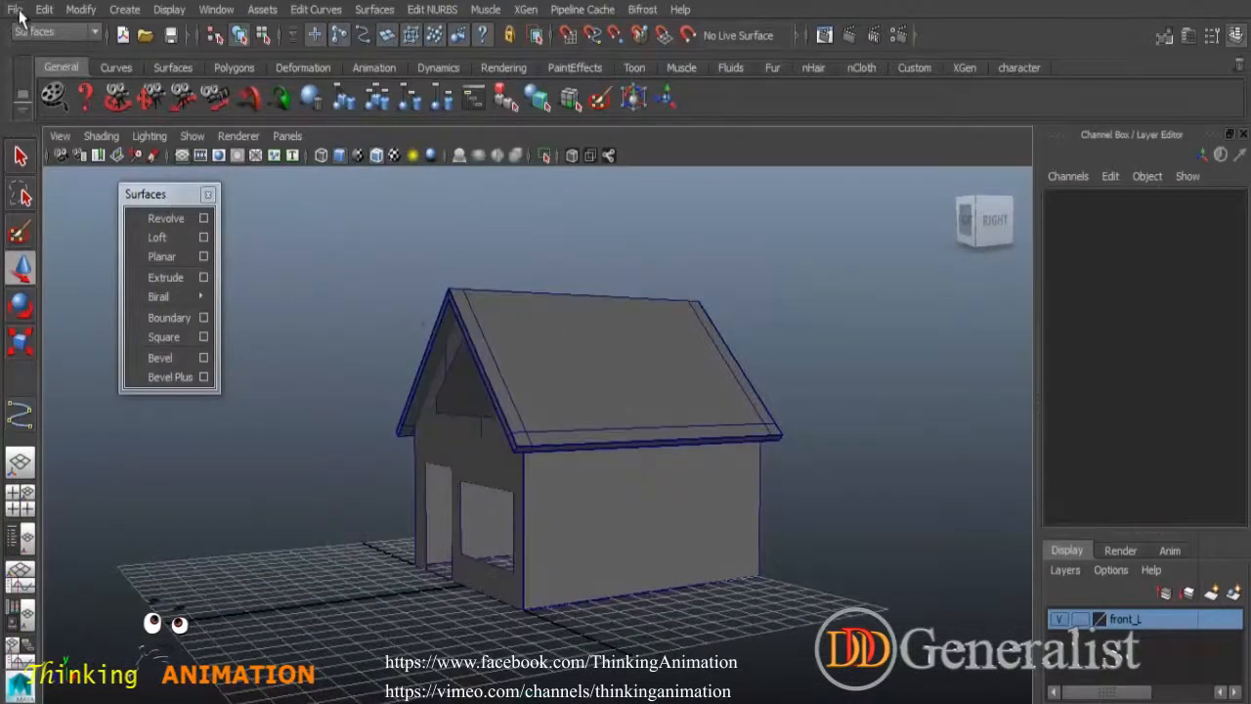
Begin saving the scene under a new name and create and enter a Modeling folder inside scenes.
left_click(17, 14)
left_click(62, 98)
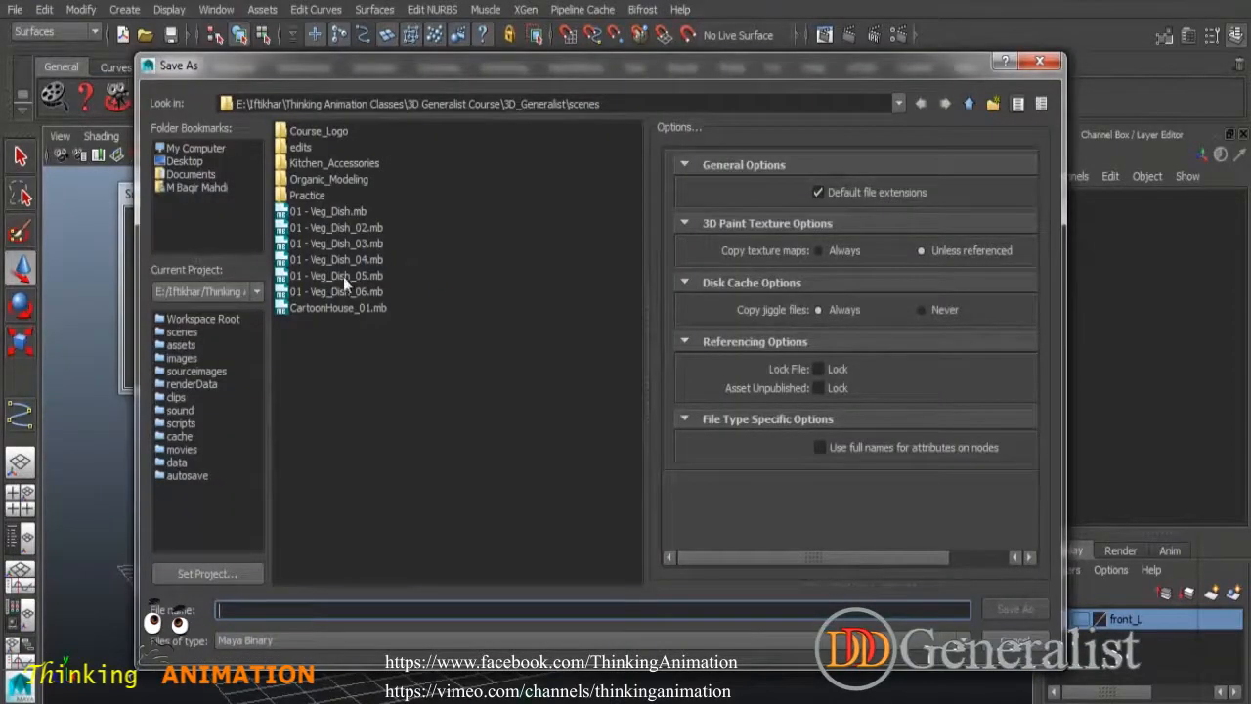
right_click(355, 392)
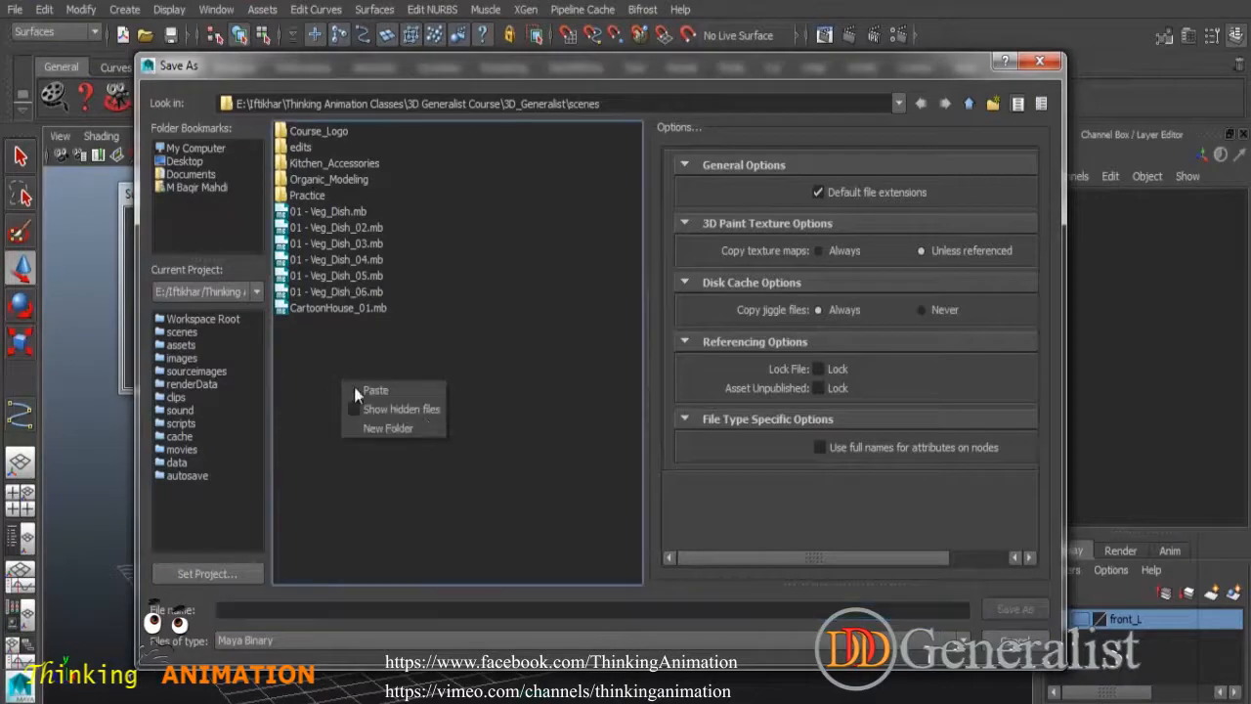
left_click(419, 430)
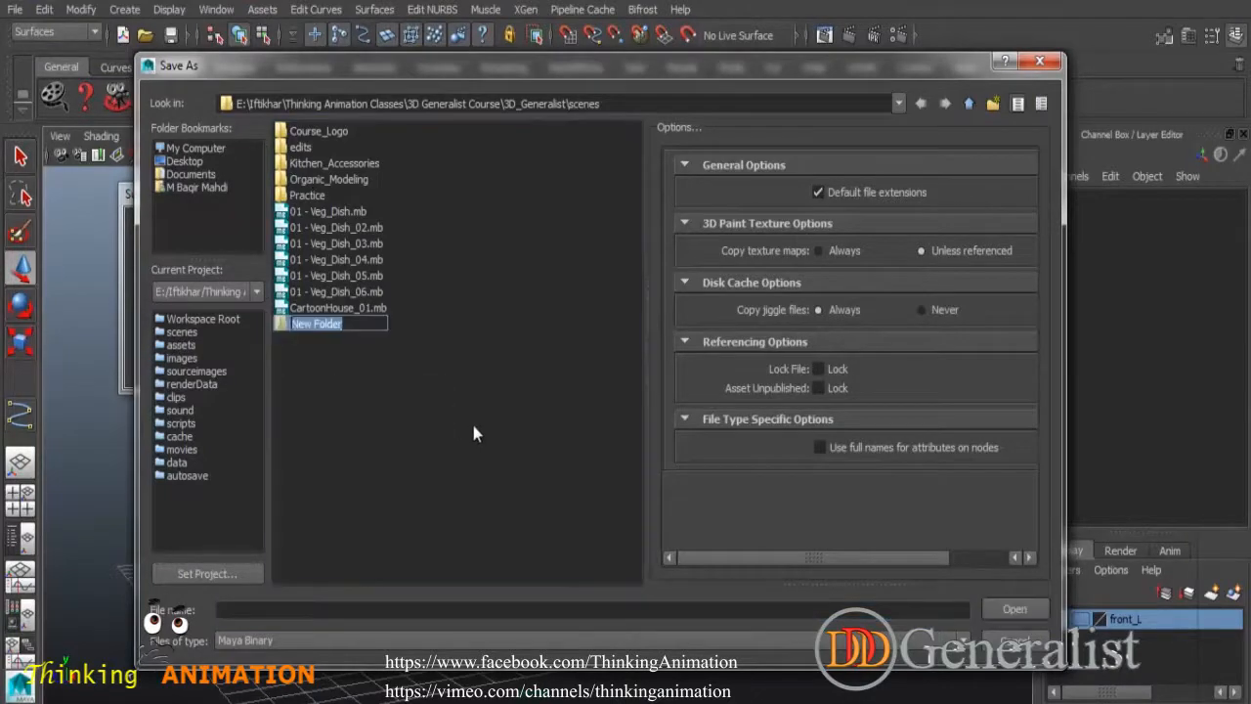
type("Modeling")
key("Return")
key("Return")
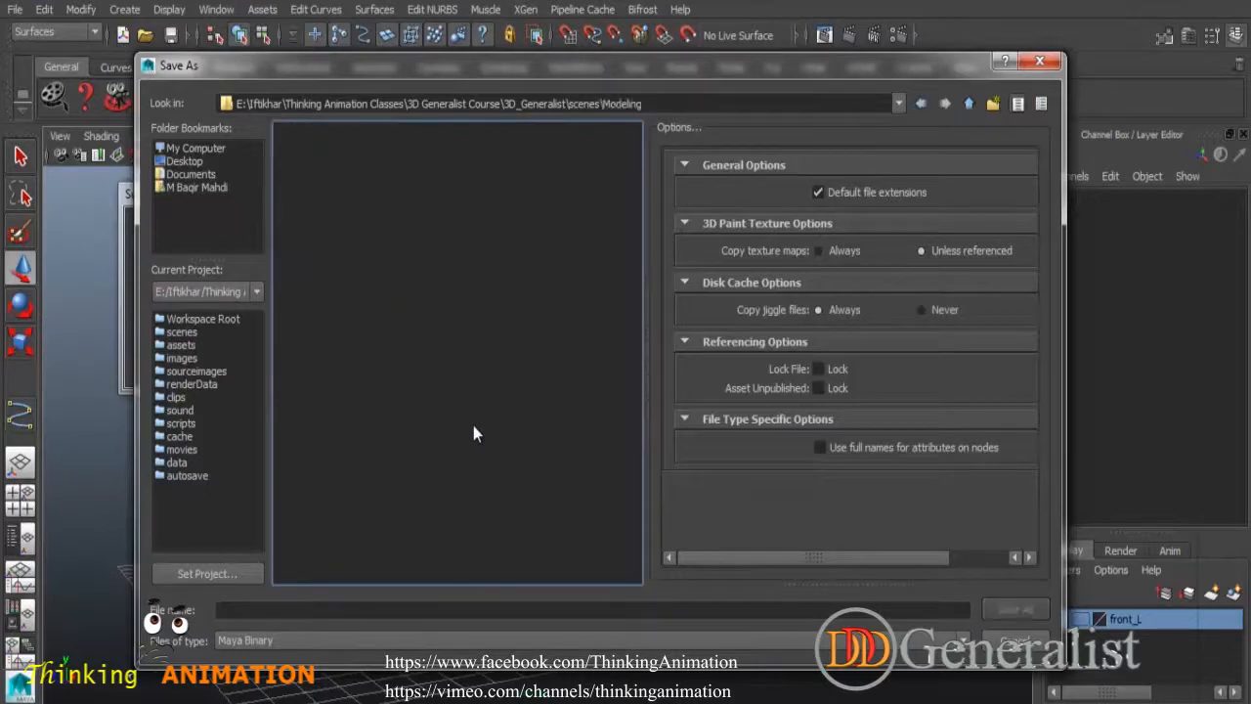
Save the scene in the Modeling folder as 01 -House_01 in Maya Binary format.
left_click(420, 603)
type("01 -House_01")
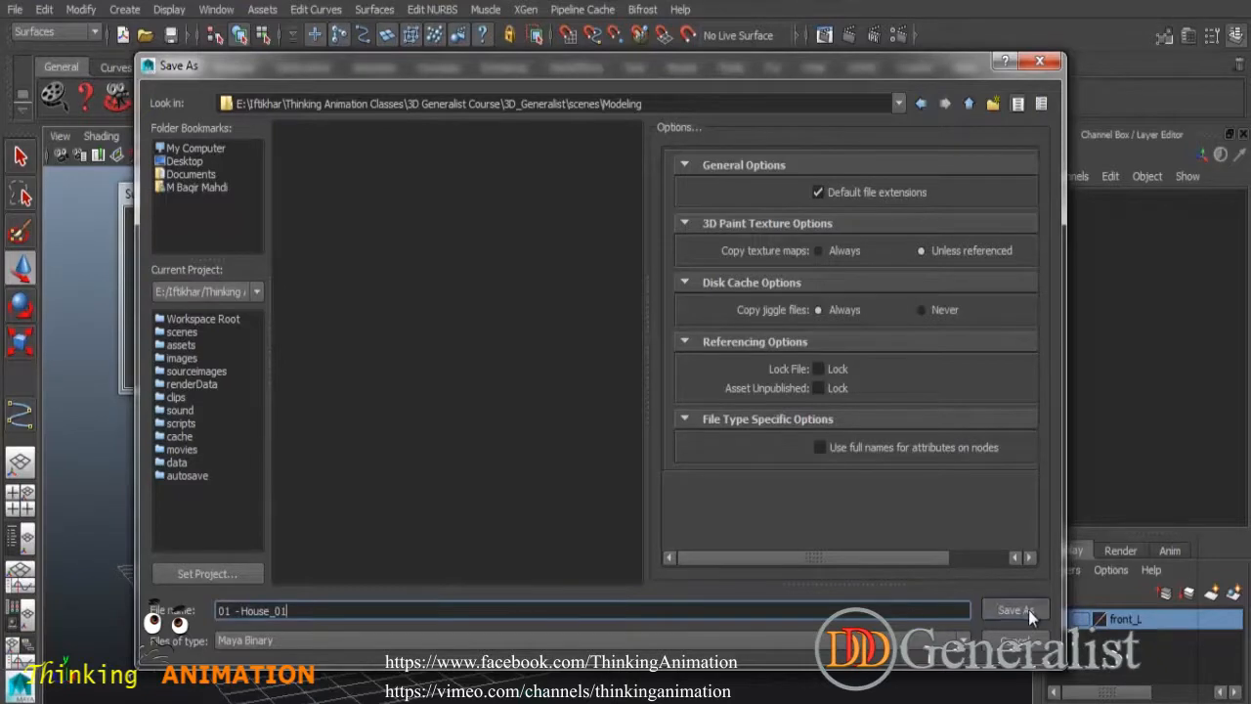
left_click(1028, 609)
Select the whole house, add it to the front_L display layer and hide that layer.
left_click_drag(738, 553, 658, 571, "alt")
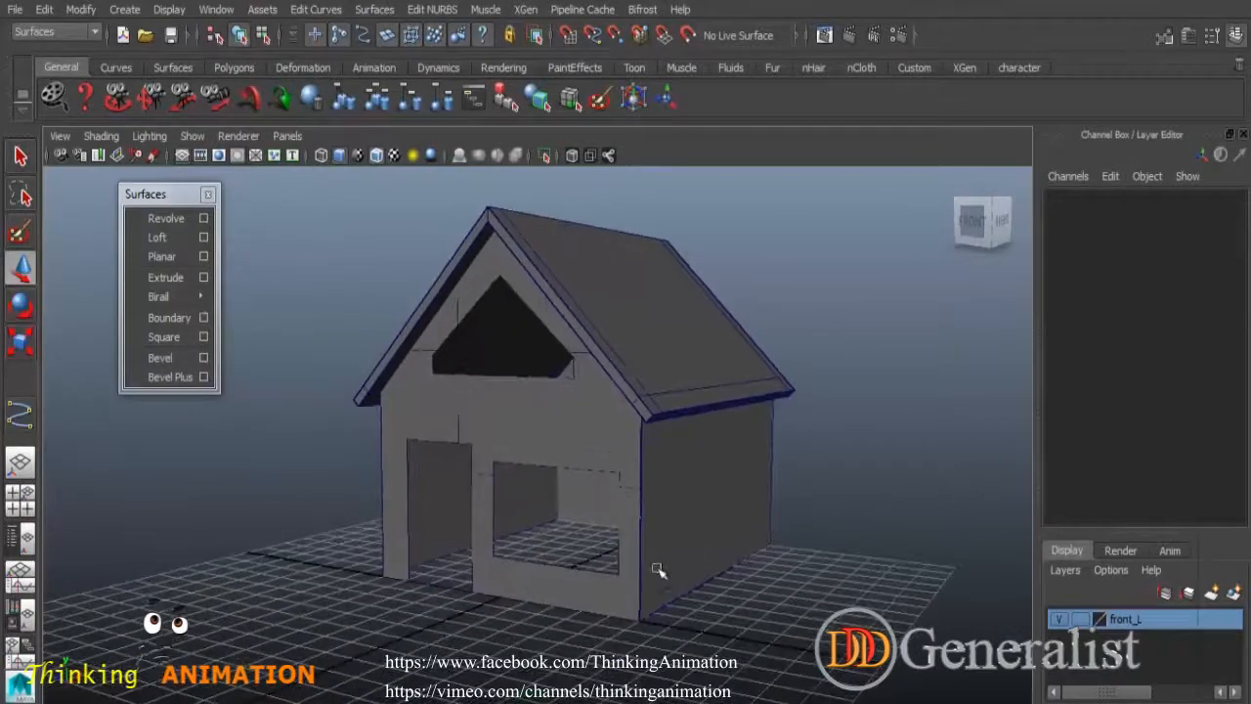
left_click_drag(822, 611, 710, 506, "alt")
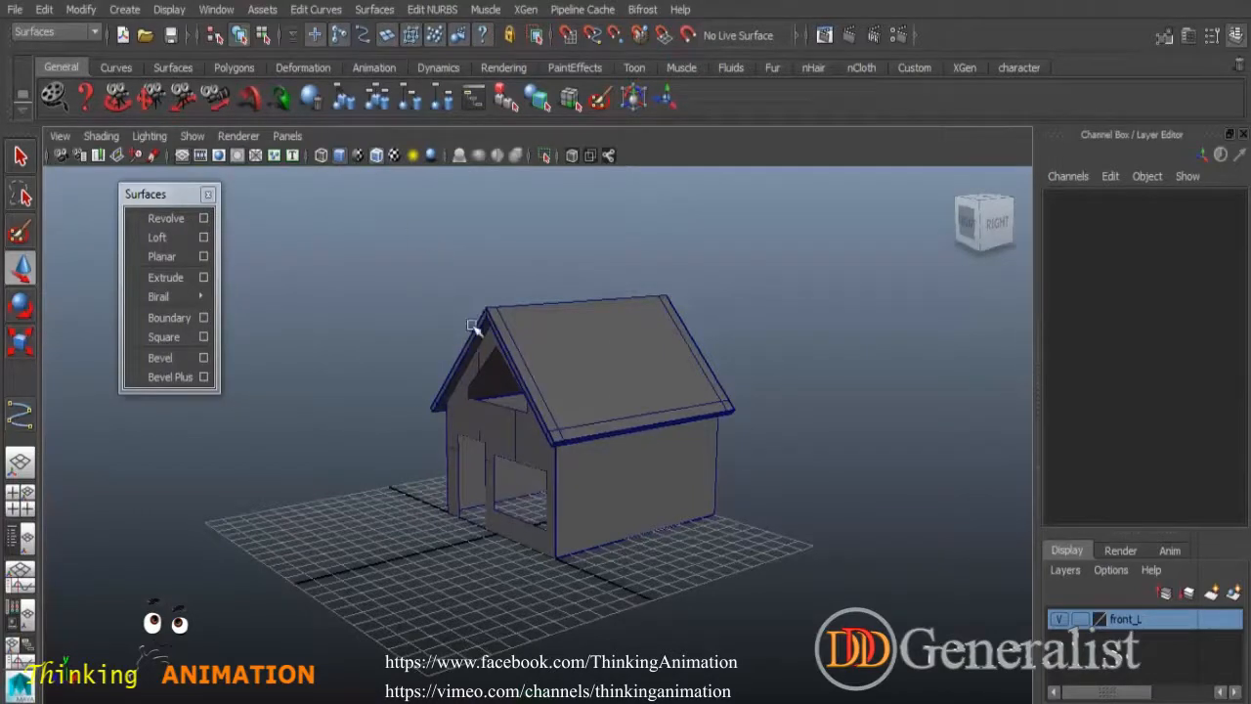
left_click_drag(475, 328, 782, 589)
right_click(1134, 630)
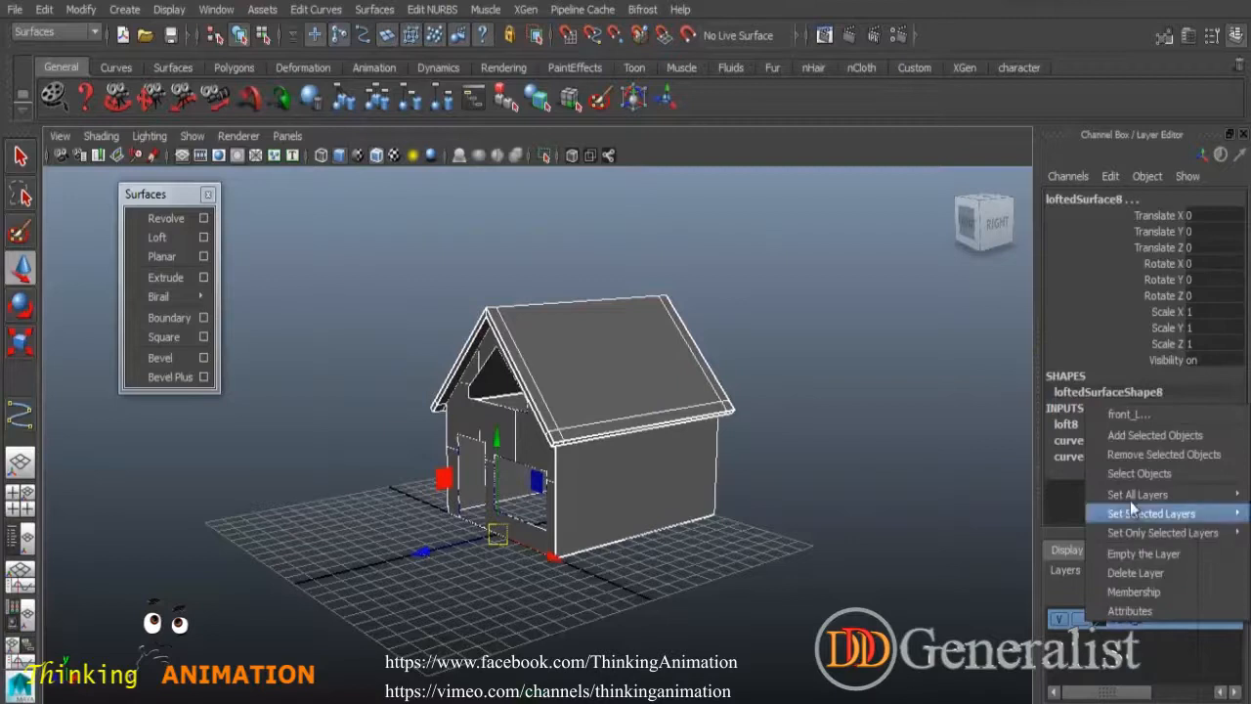
left_click(1129, 435)
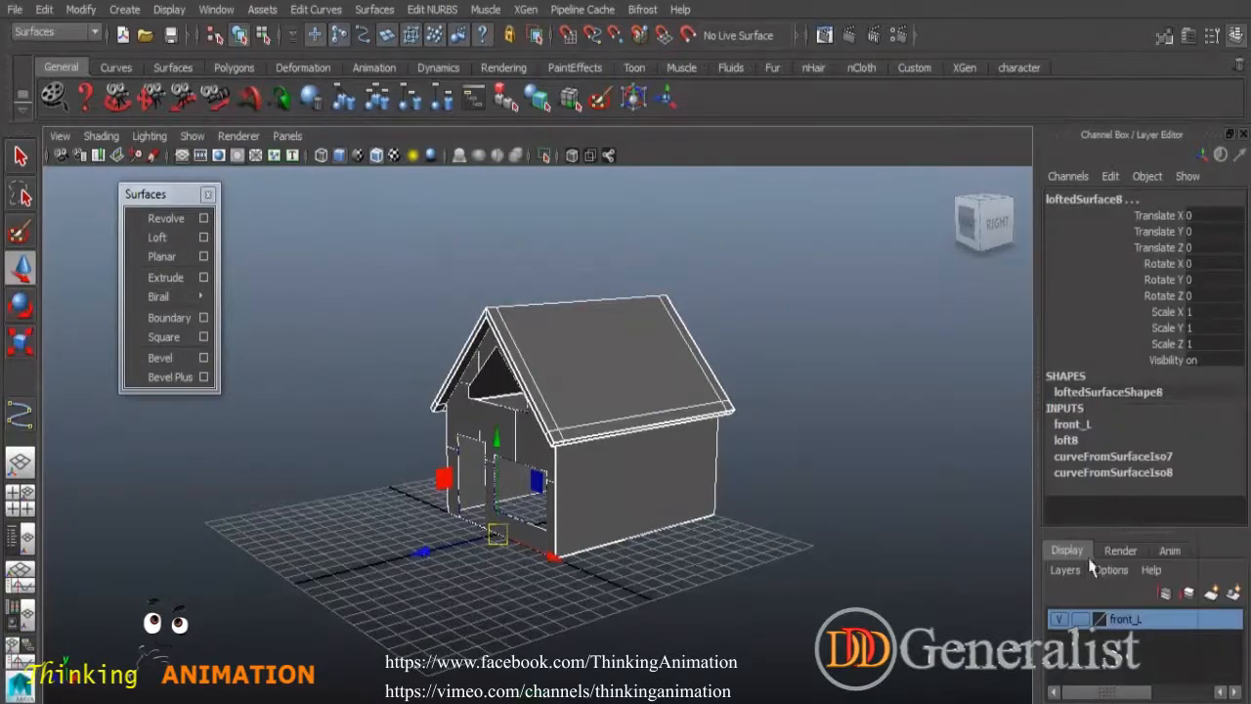
left_click(1063, 622)
left_click(657, 566)
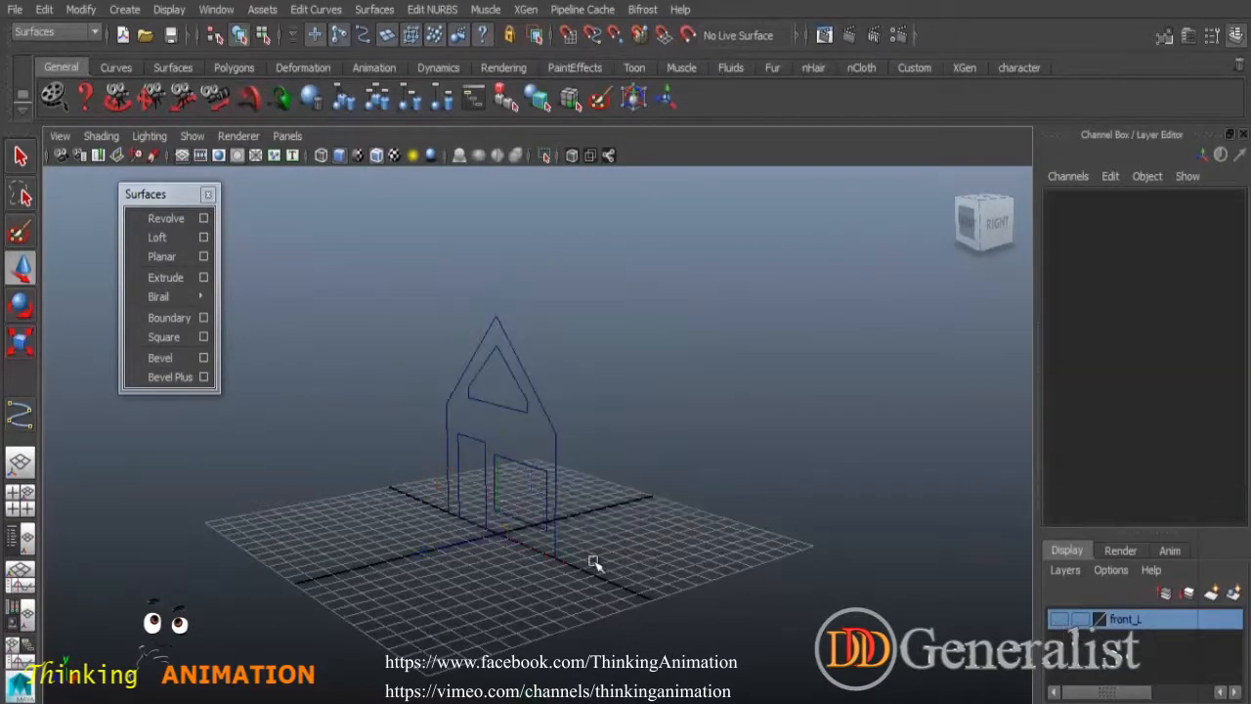
Close the floating Surfaces palette.
scroll(665, 618, "up", 3)
left_click_drag(538, 578, 589, 620, "alt")
scroll(590, 620, "up", 3)
middle_click_drag(590, 620, 661, 565, "alt")
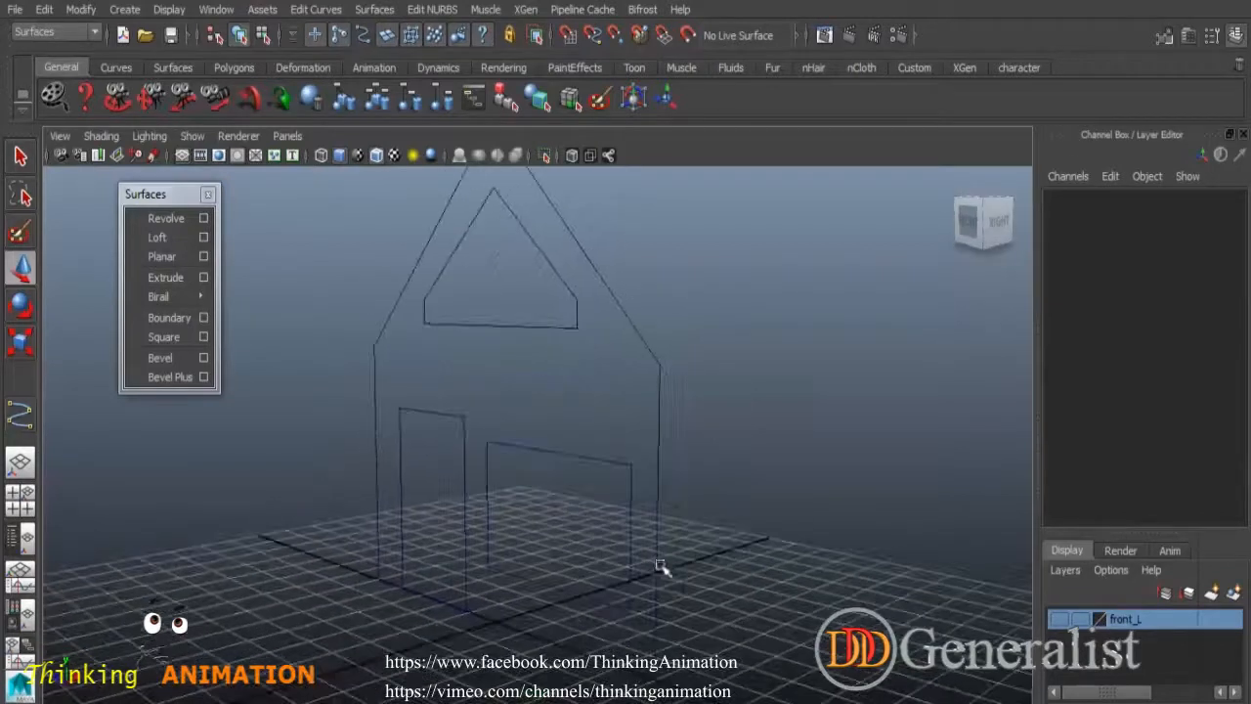
left_click(207, 193)
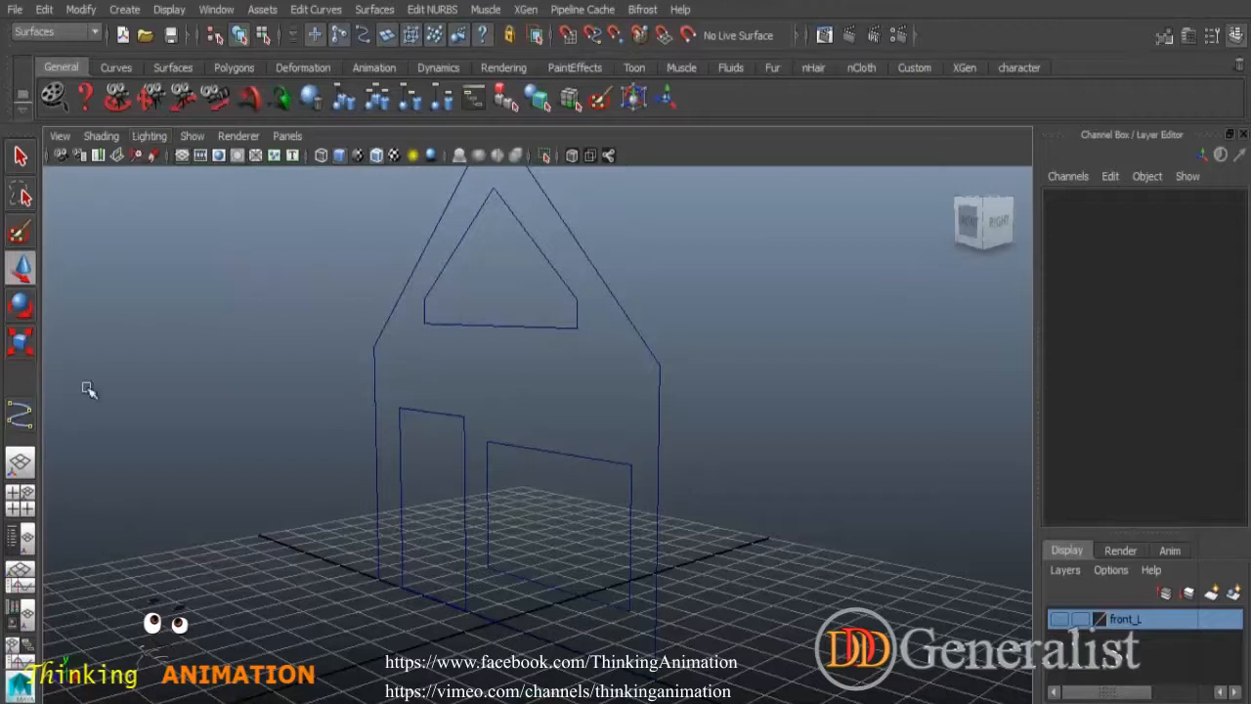
Draw a closed, grid-snapped CV curve in the top view: a stepped profile 3 grid cells wide and 5 long, narrowing toward the Z axis.
left_click(124, 10)
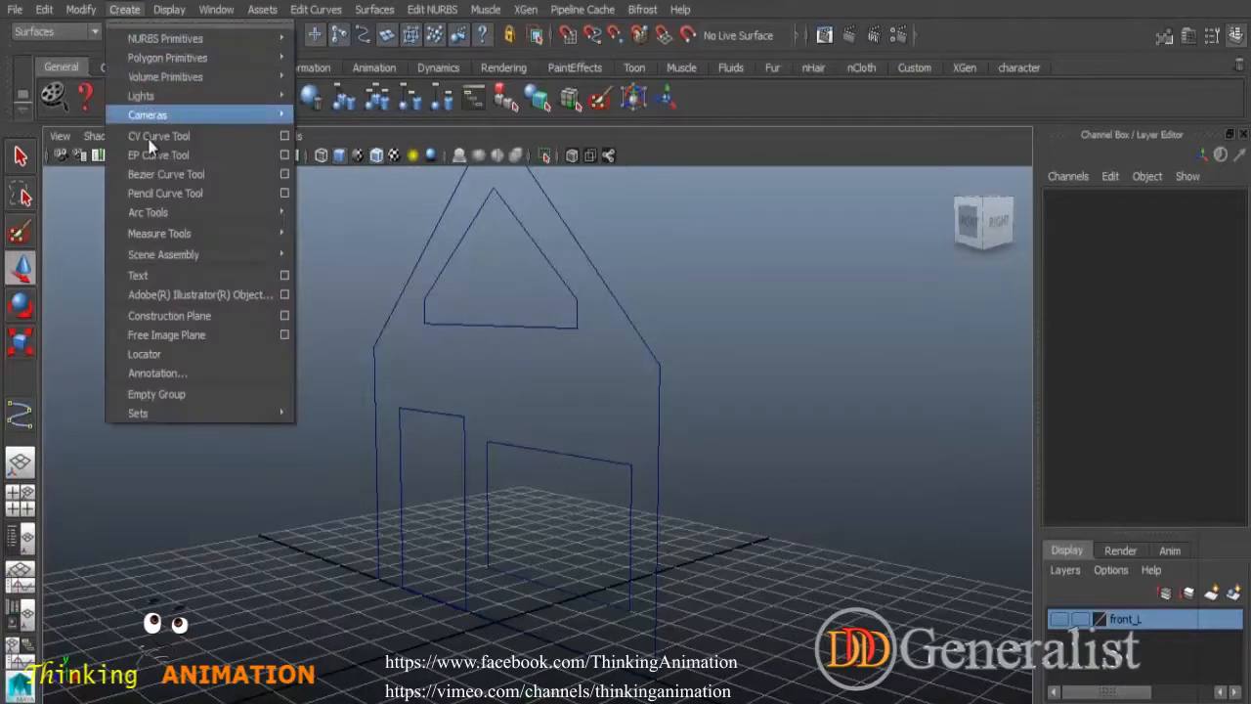
left_click(144, 136)
key("space")
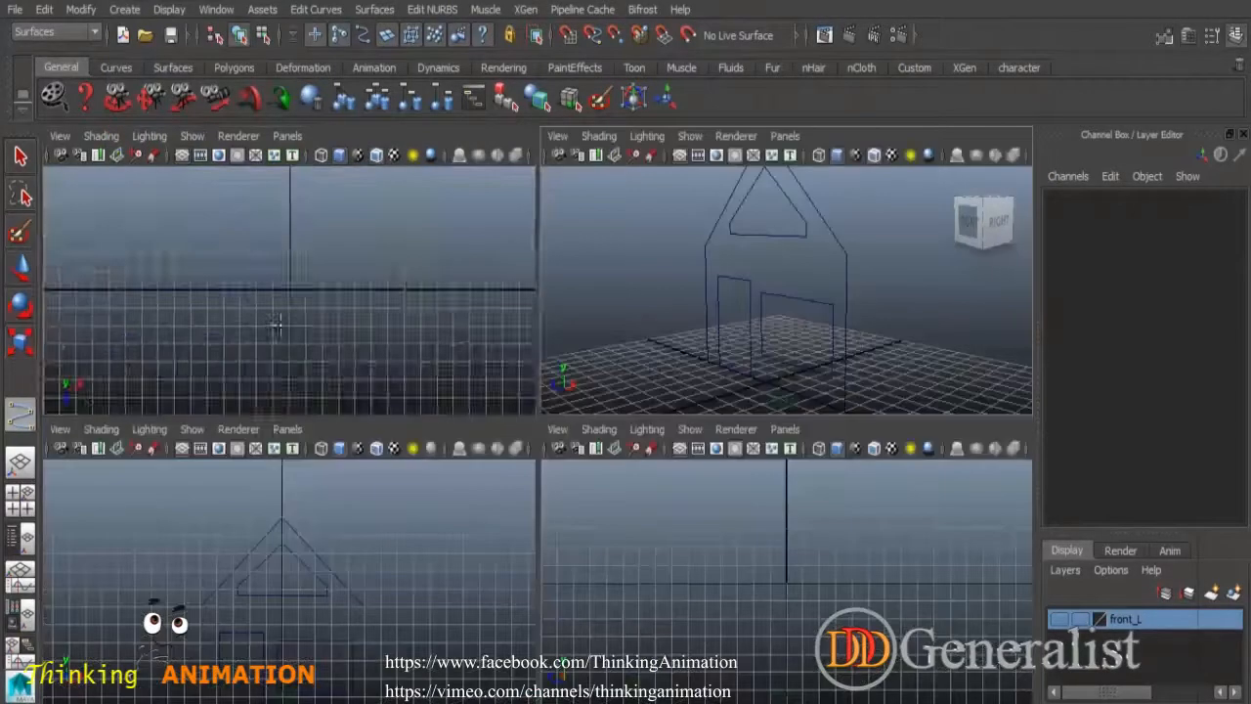
key("space")
right_click_drag(484, 379, 565, 525, "alt")
left_click_drag(564, 528, 560, 520, "alt")
middle_click_drag(560, 440, 617, 517, "alt")
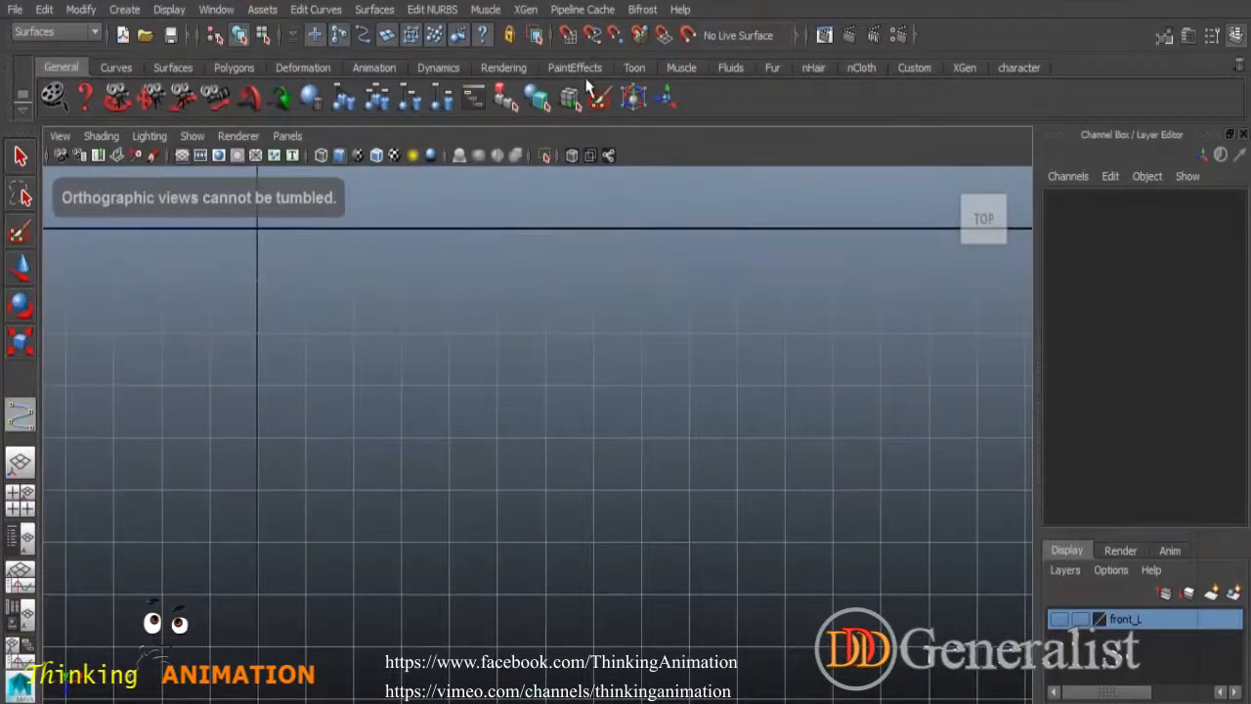
left_click(569, 36)
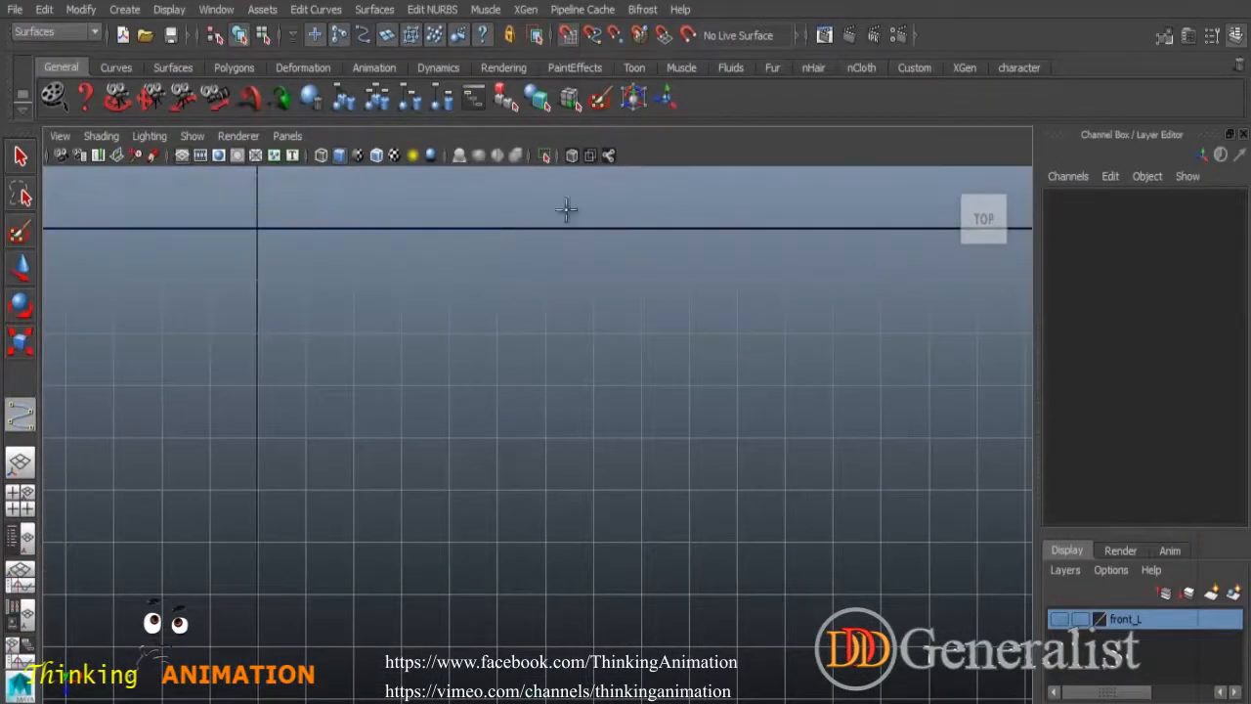
left_click(497, 387)
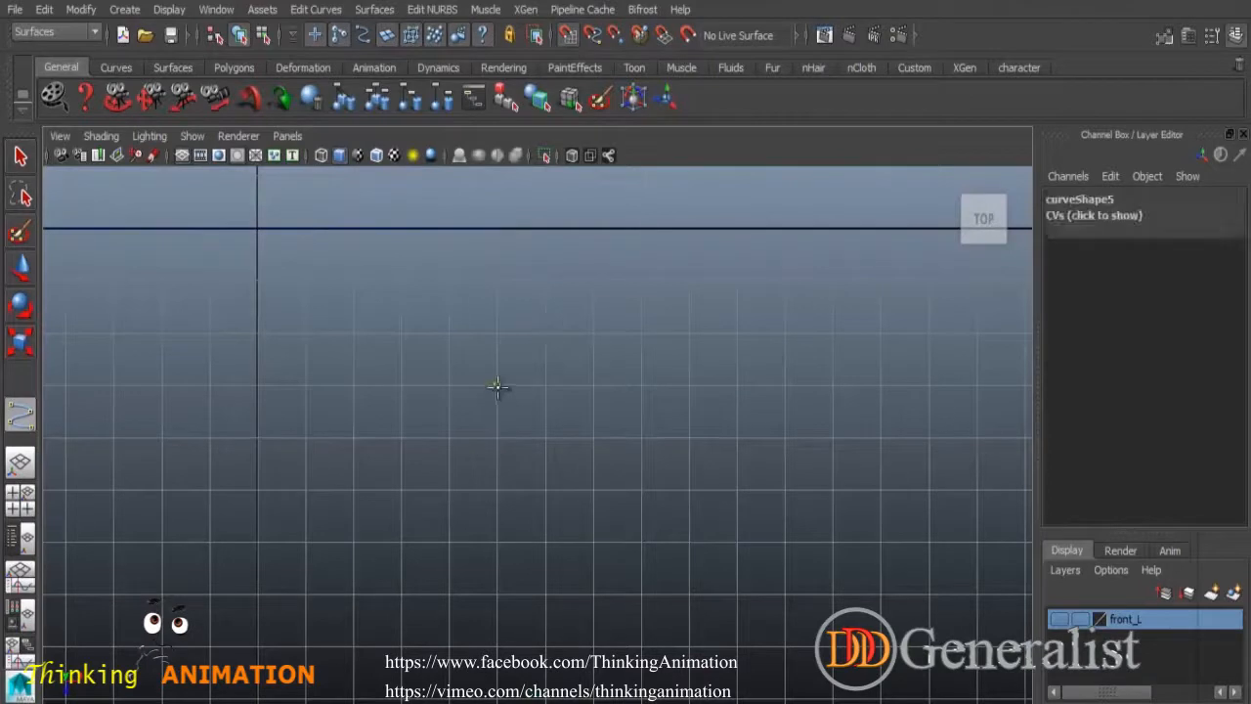
left_click(496, 595)
left_click(452, 594)
left_click(402, 545)
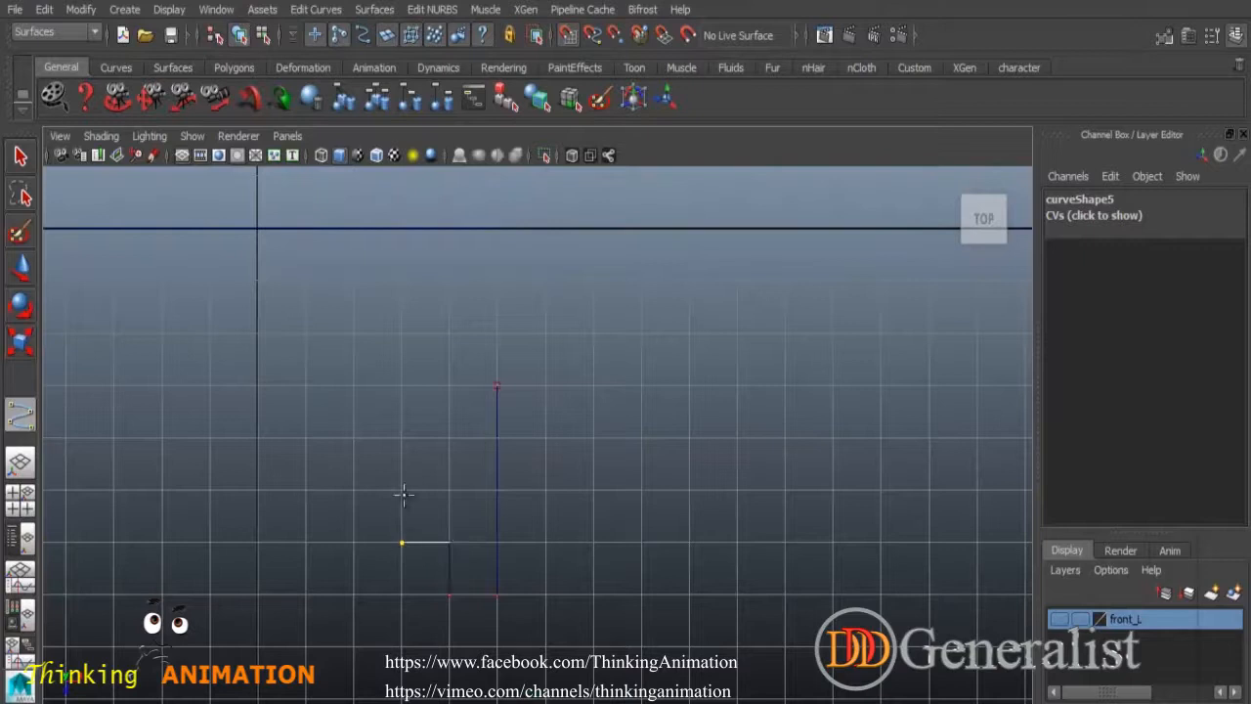
left_click(355, 437)
left_click(404, 437)
left_click(403, 387)
left_click(453, 386)
left_click(449, 333)
left_click(497, 333)
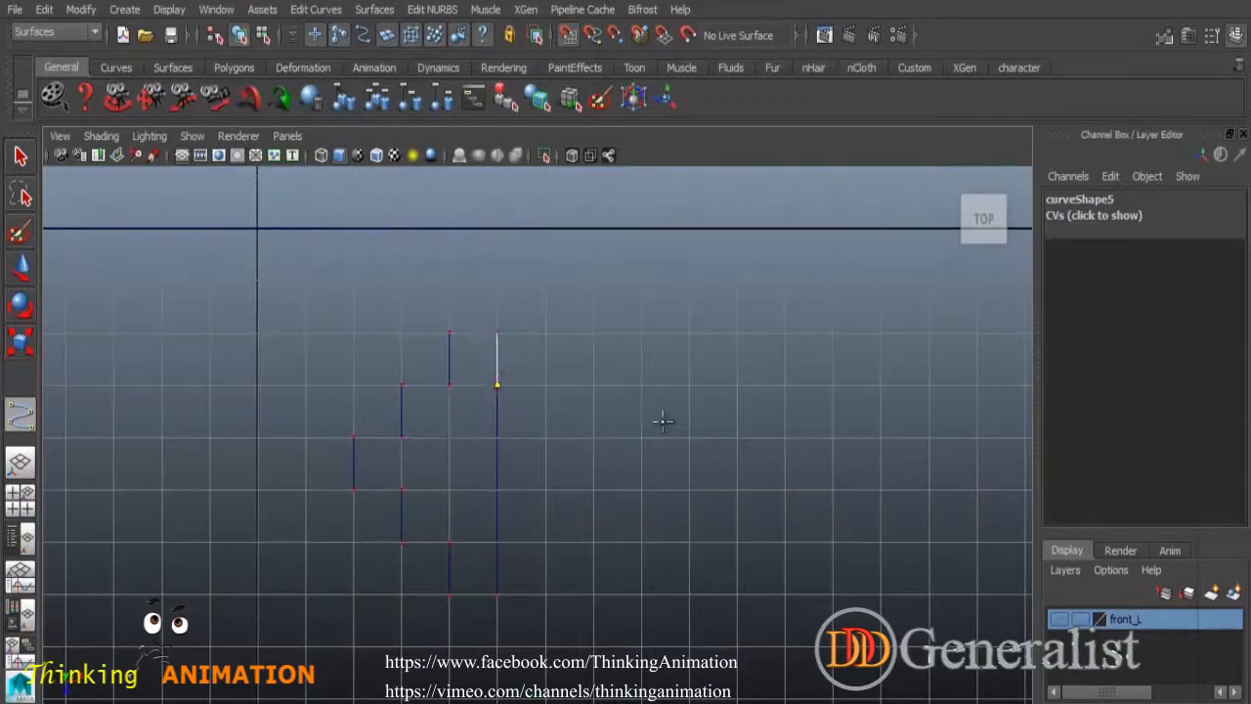
key("w")
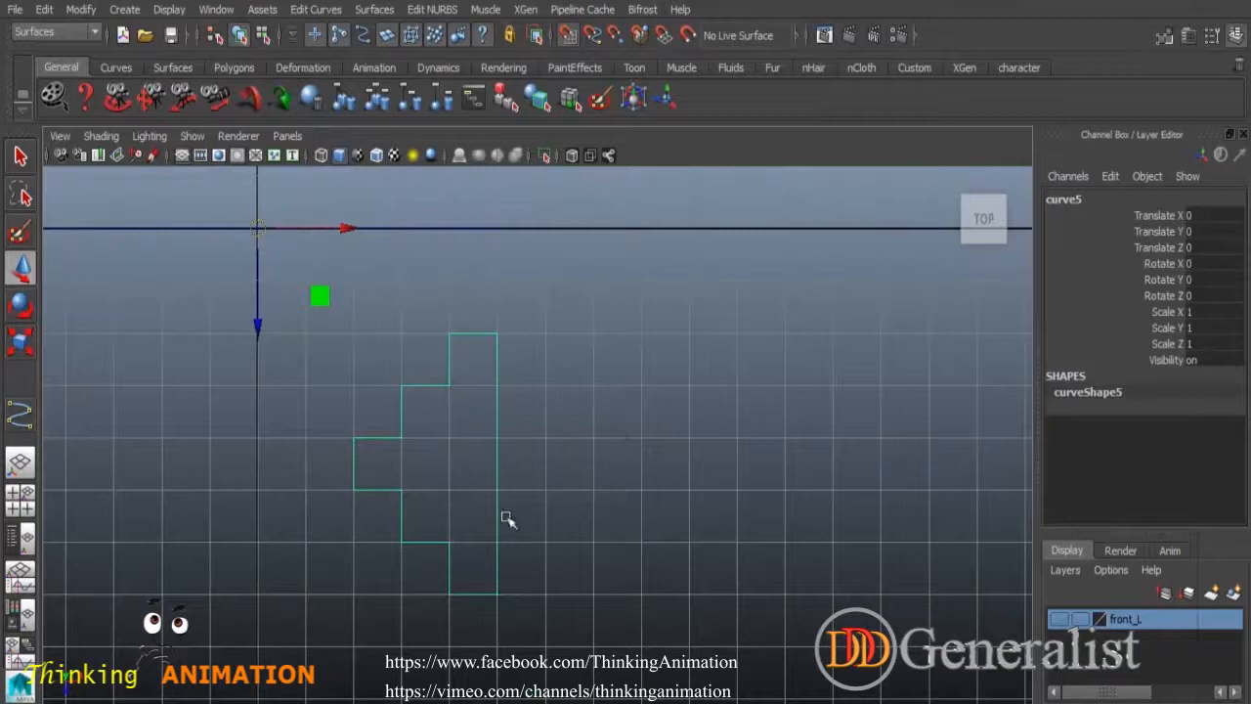
Center the stepped profile curve's pivot and scale the curve uniformly to about 0.139.
left_click(81, 9)
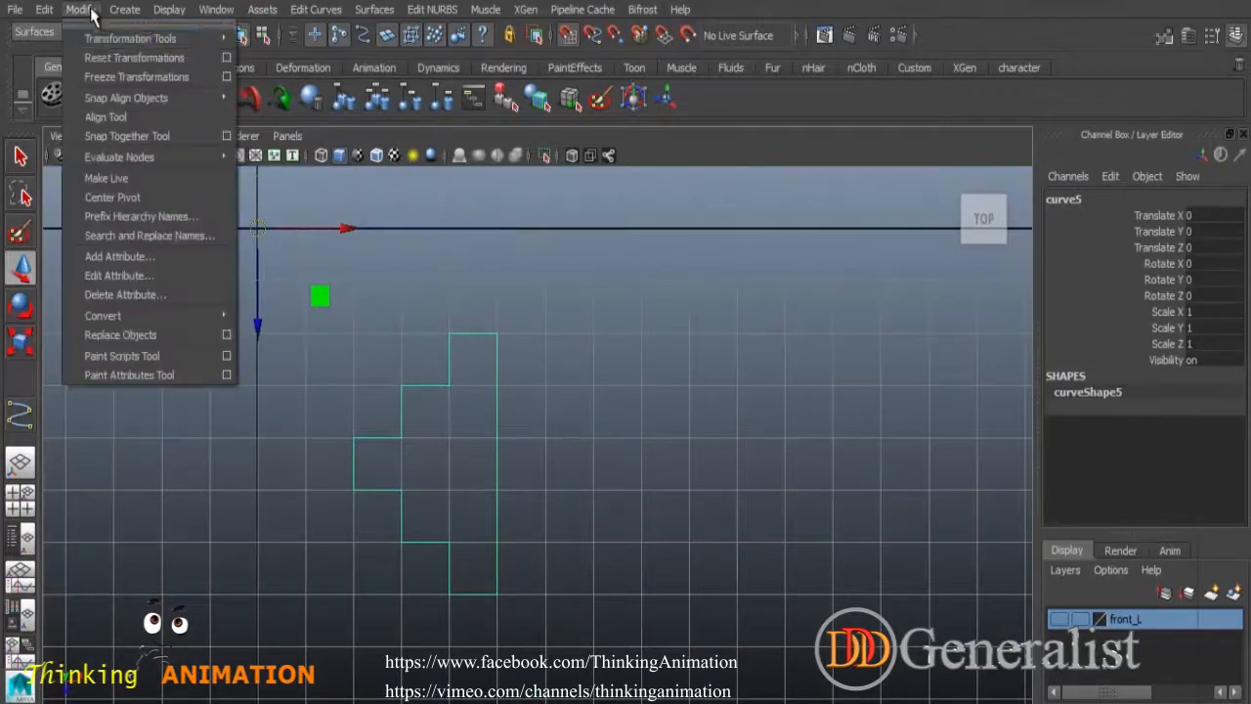
left_click(113, 196)
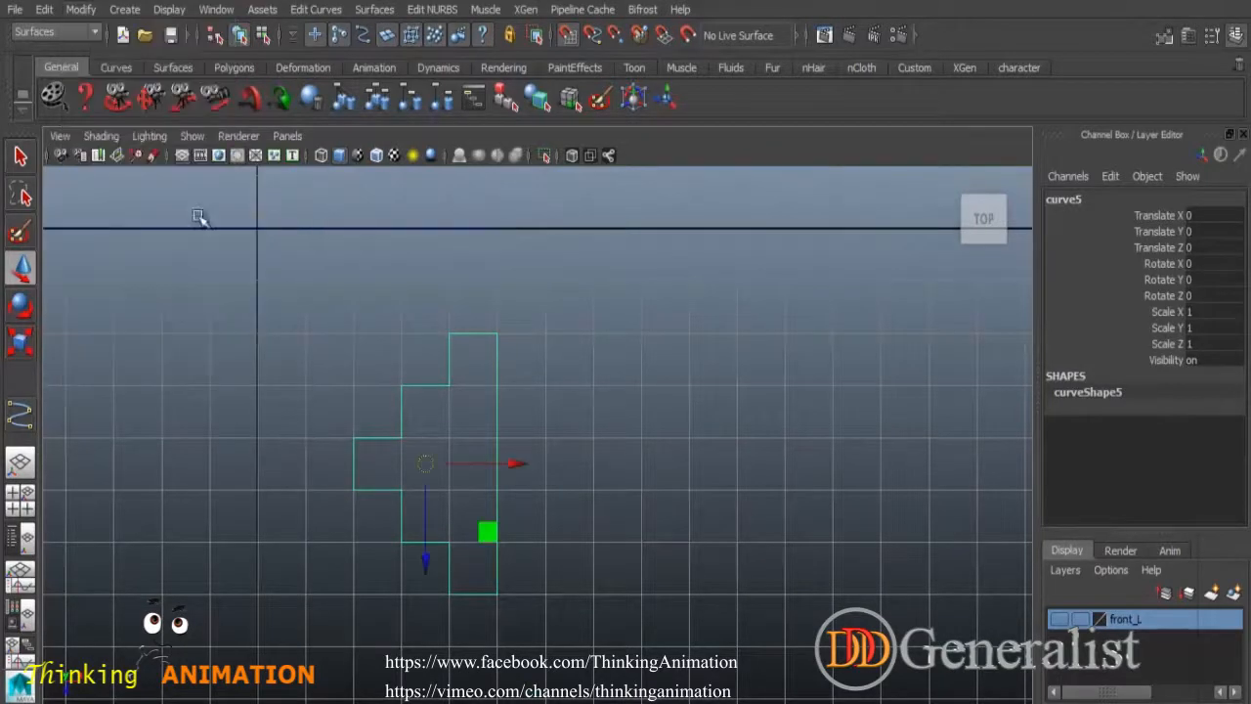
key("space")
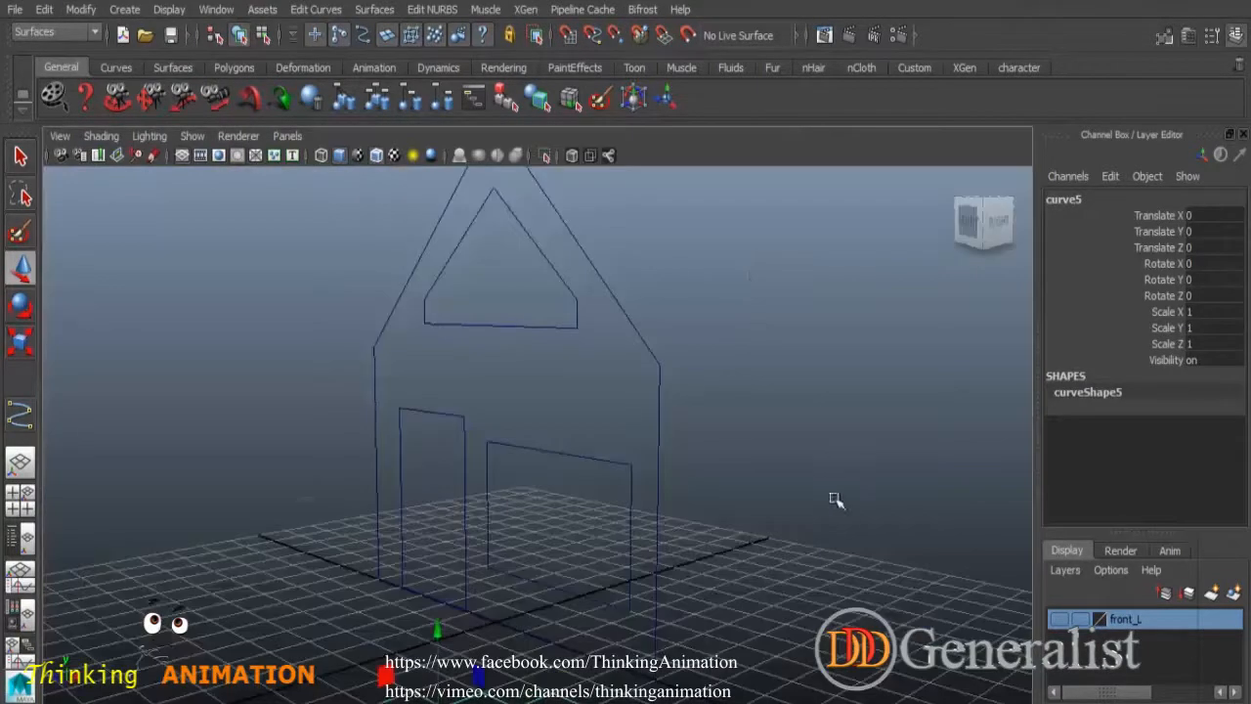
right_click_drag(836, 500, 583, 464, "alt")
left_click_drag(584, 463, 581, 529, "alt")
middle_click_drag(587, 530, 606, 469, "alt")
right_click_drag(606, 469, 718, 527, "alt")
left_click(20, 341)
left_click_drag(516, 493, 456, 458)
right_click_drag(455, 457, 612, 554, "alt")
middle_click_drag(612, 554, 677, 485, "alt")
right_click_drag(676, 485, 744, 584, "alt")
mouse_move(573, 484)
left_mouse_down()
mouse_move(558, 486)
mouse_move(581, 523)
mouse_move(558, 485)
left_mouse_up()
left_click_drag(589, 527, 668, 561, "alt")
right_click_drag(667, 561, 603, 433, "alt")
middle_click_drag(603, 433, 612, 466, "alt")
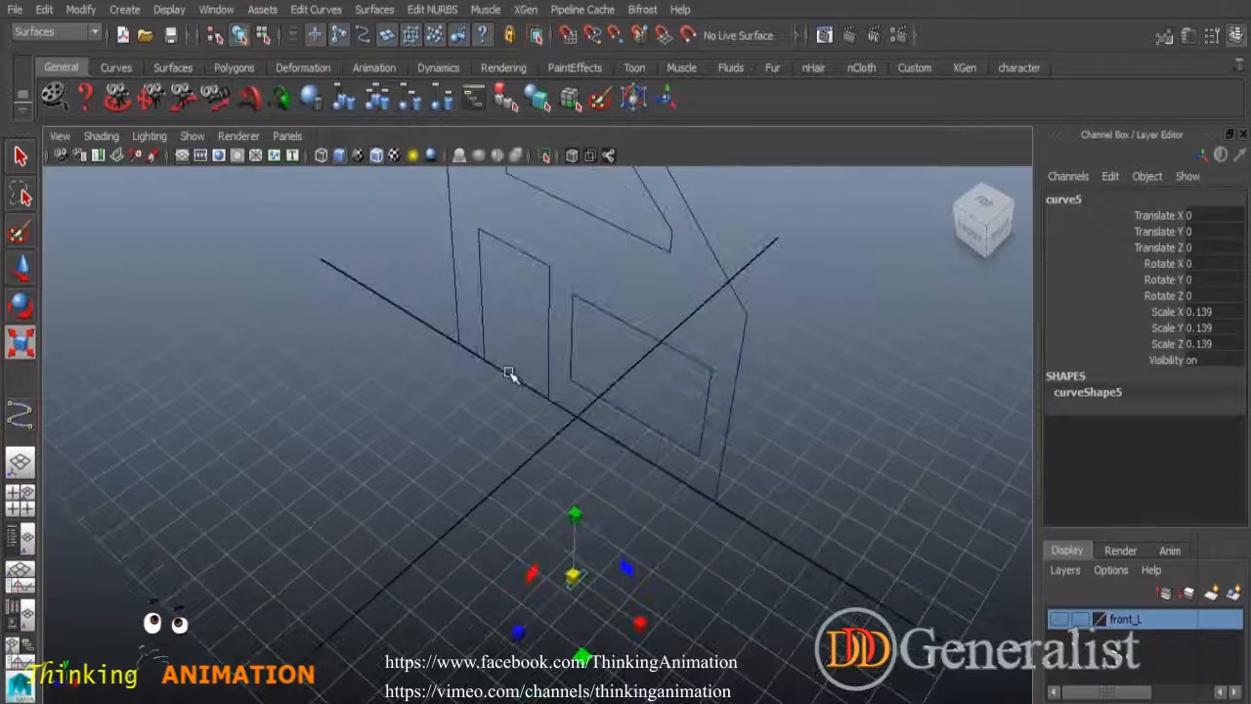
Move the profile curve with snapping to the door outline's lower corner nearest the window outline, at X -4.644, Y 0.022, Z -4.5.
key("q")
left_click_drag(667, 553, 651, 346, "alt")
left_click_drag(790, 626, 656, 473, "alt")
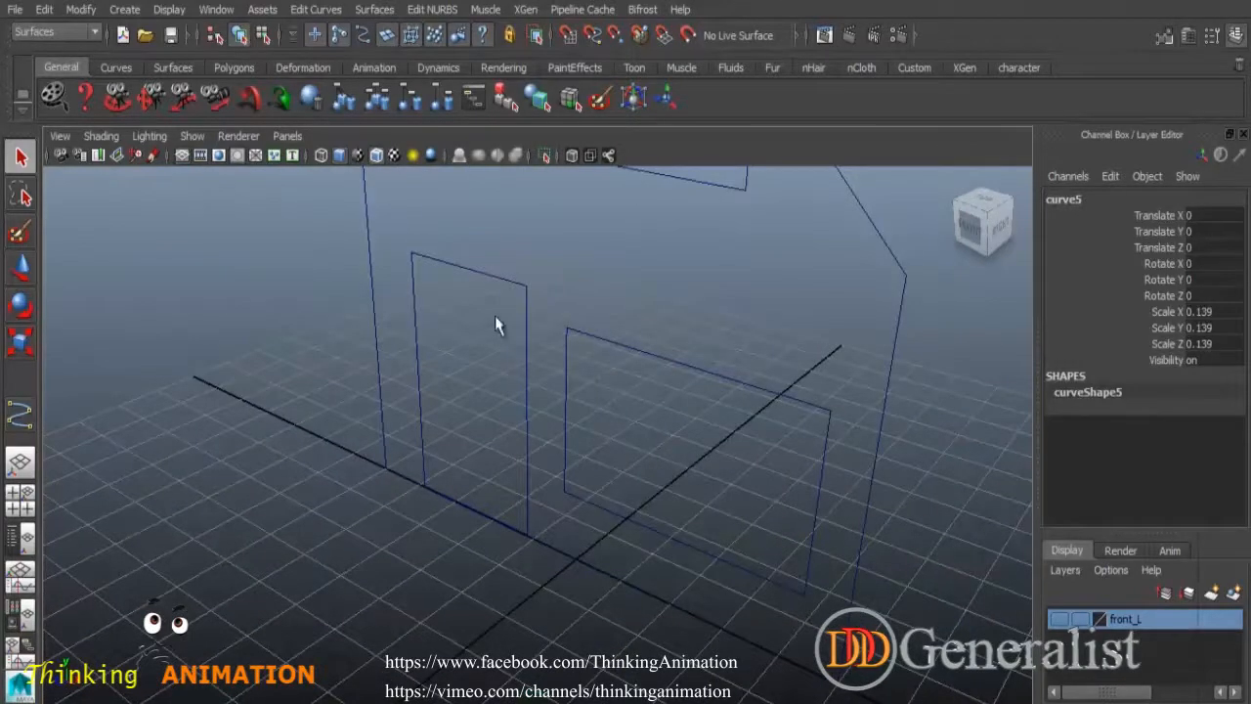
left_click(22, 268)
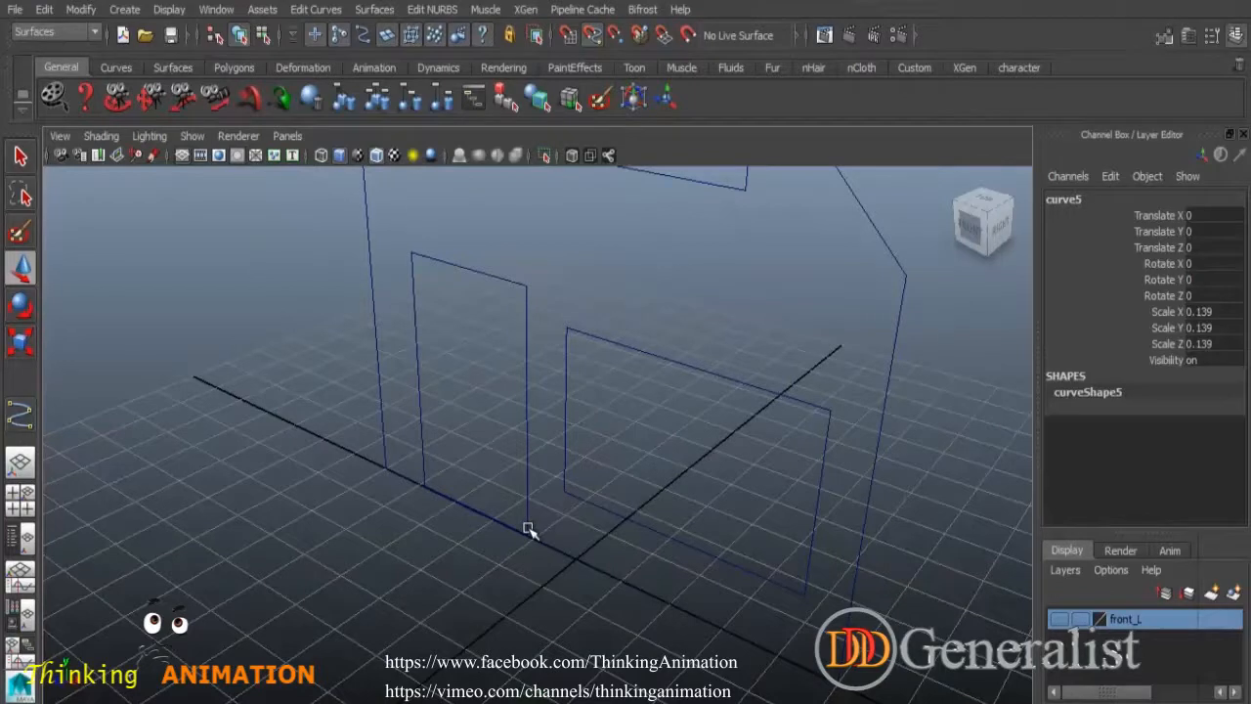
middle_click_drag(528, 529, 528, 535)
left_click_drag(550, 554, 642, 606, "alt")
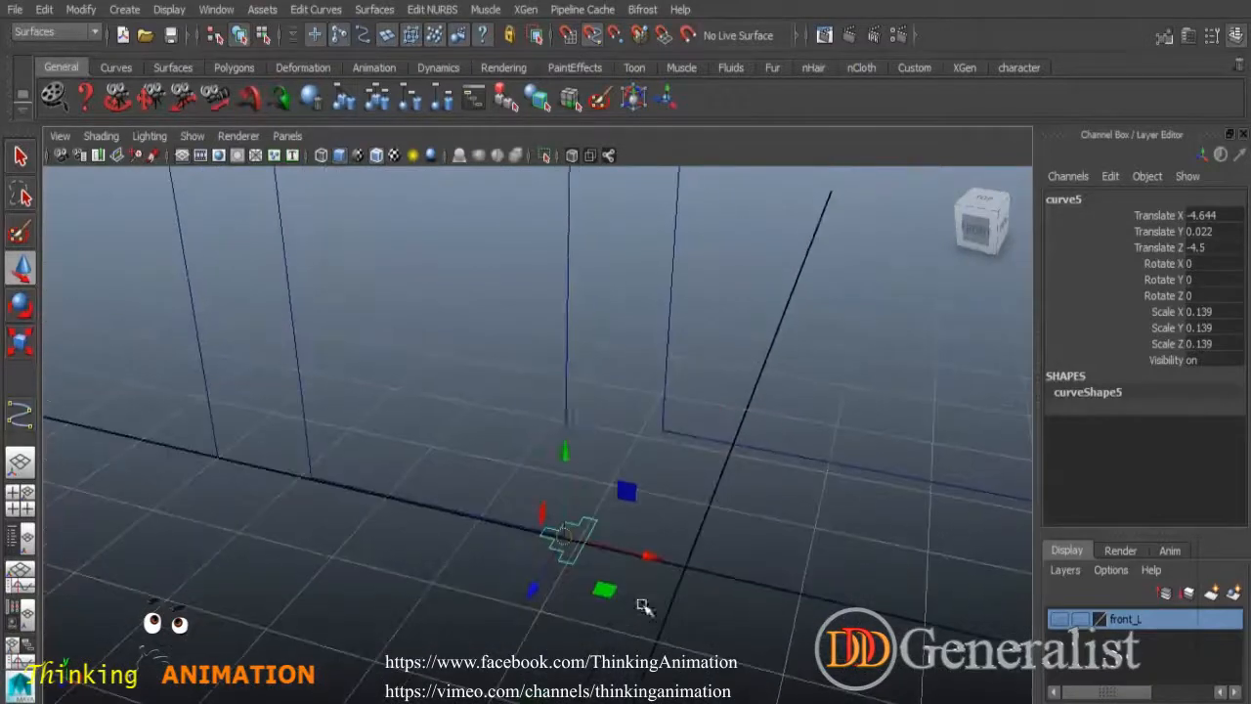
left_click_drag(693, 531, 685, 501, "alt")
left_click_drag(783, 644, 677, 522, "alt")
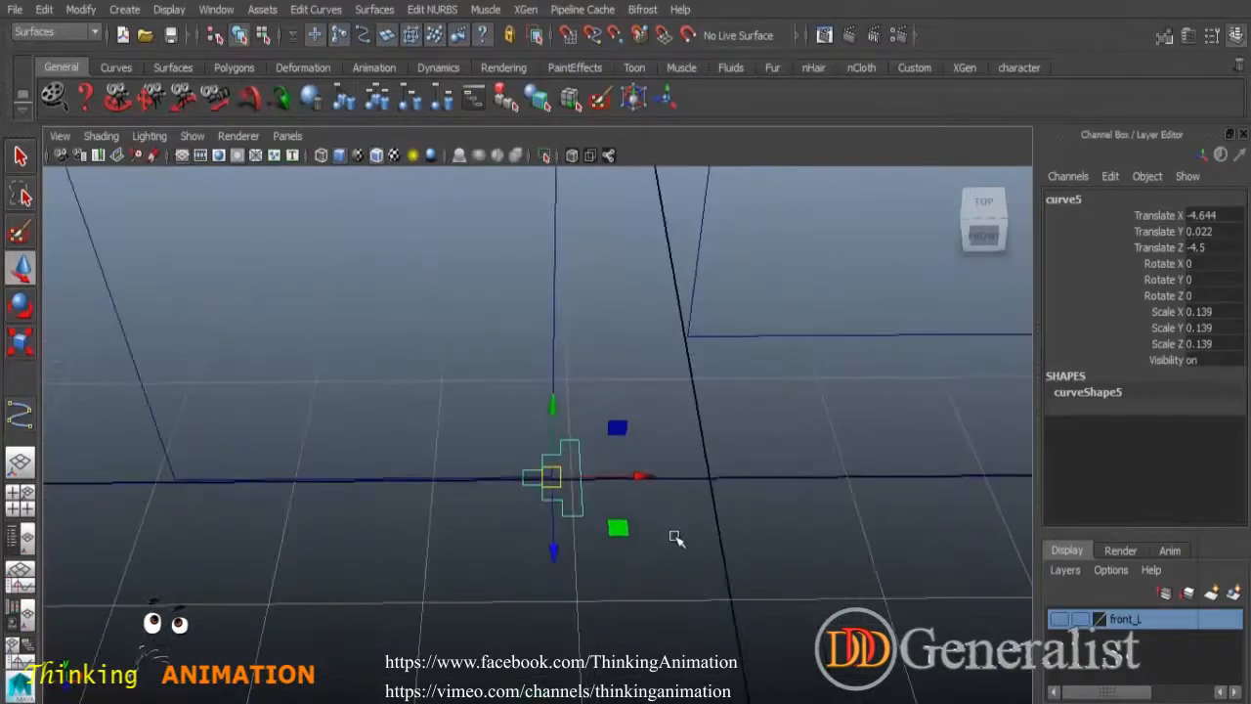
Shift the stepped profile curve slightly along X to about -4.704 at the door outline's corner.
left_click(675, 537)
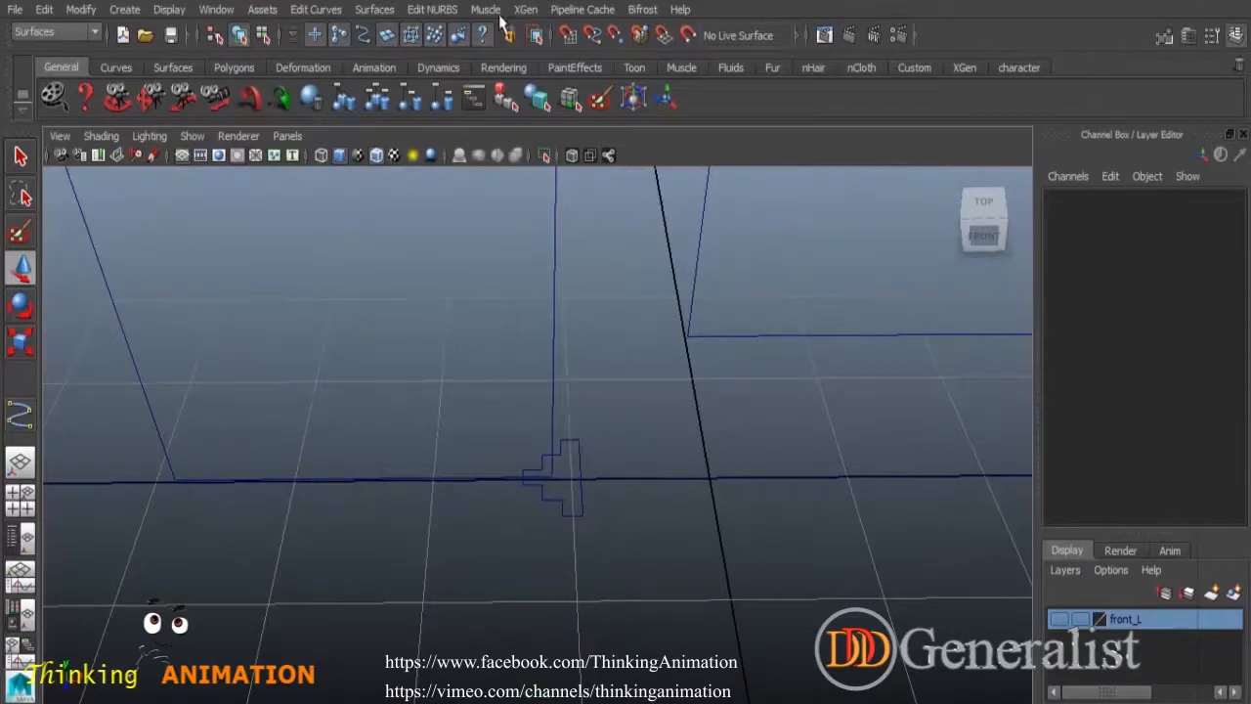
left_click(580, 455)
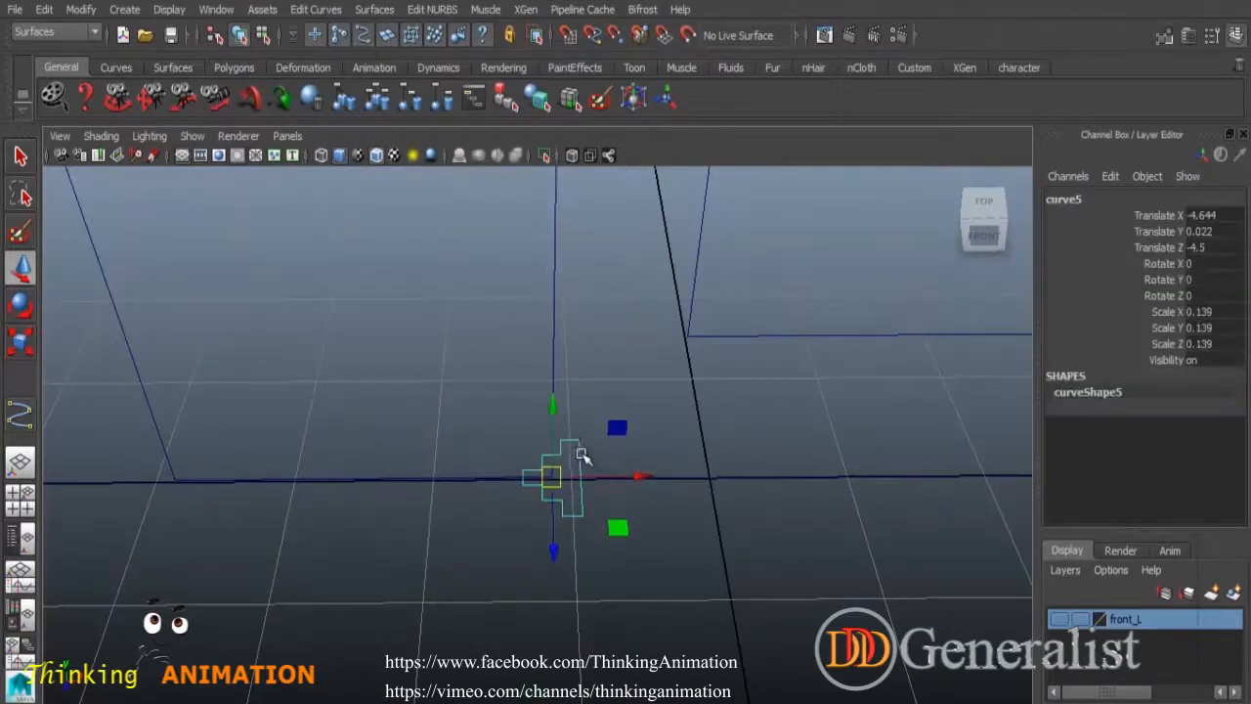
left_click_drag(658, 482, 633, 480)
left_click_drag(673, 553, 711, 587, "alt")
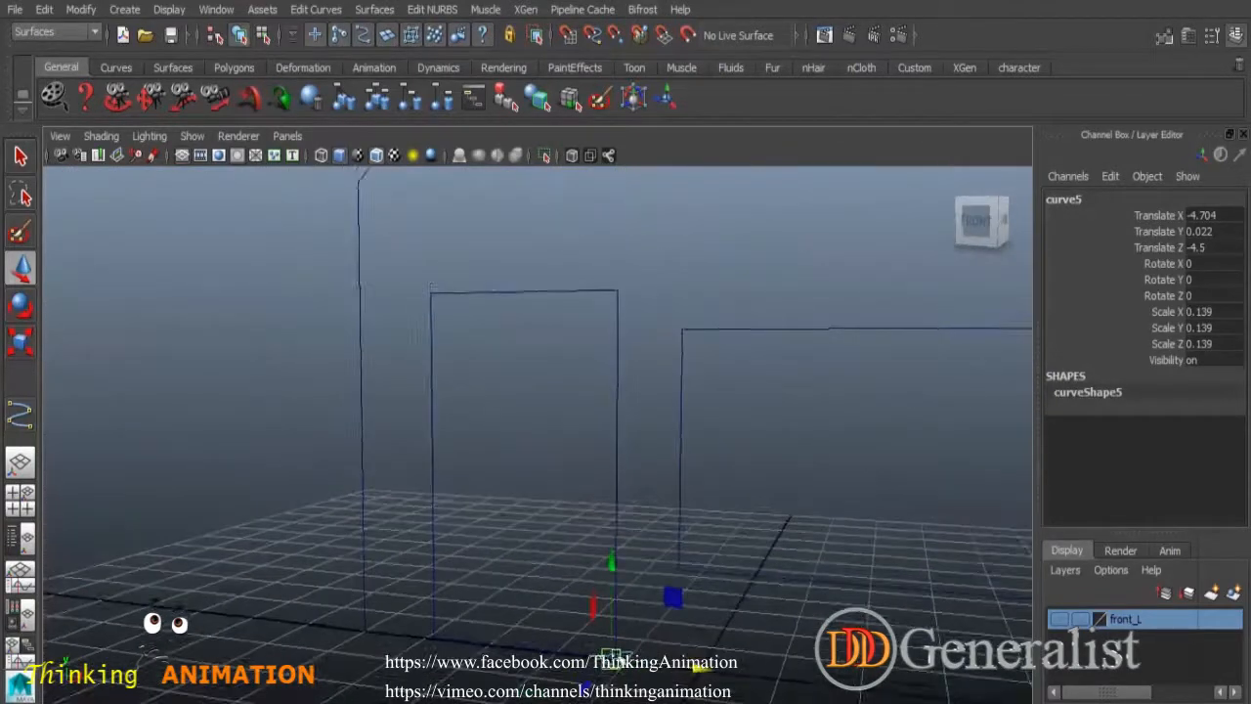
Select the stepped profile and then the door outline, and reset the Extrude options to their defaults.
left_click(616, 296)
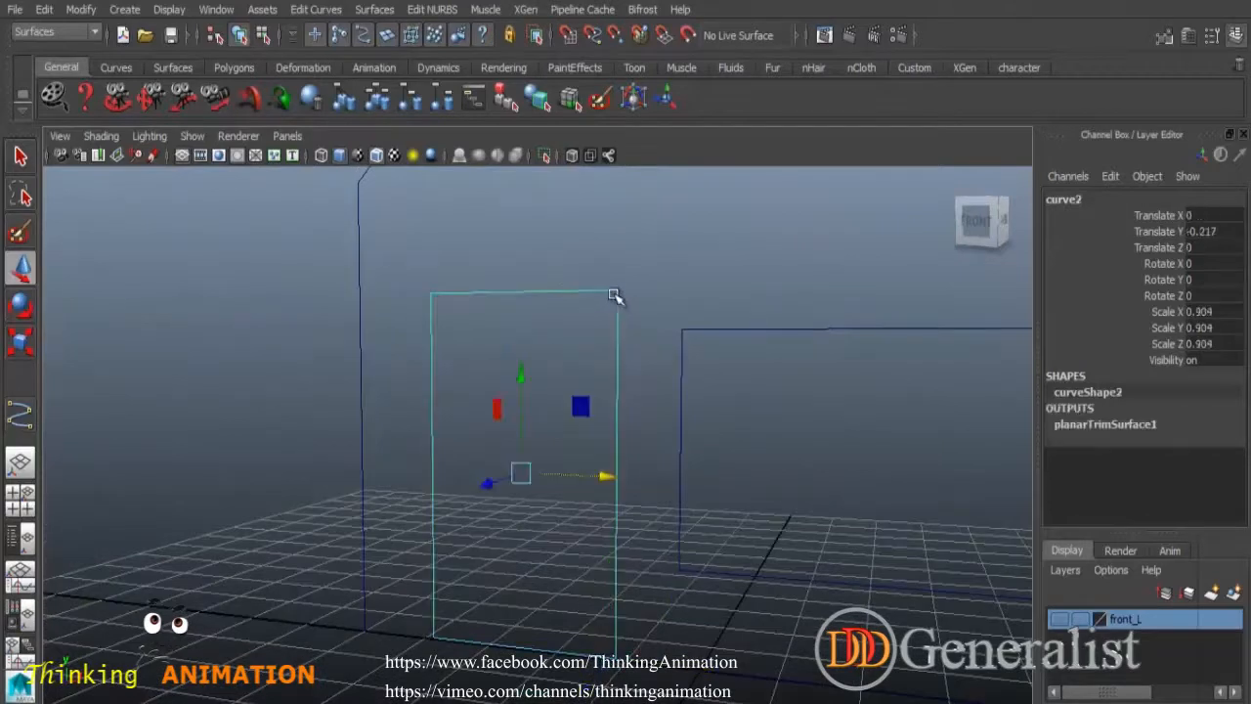
left_click(627, 653)
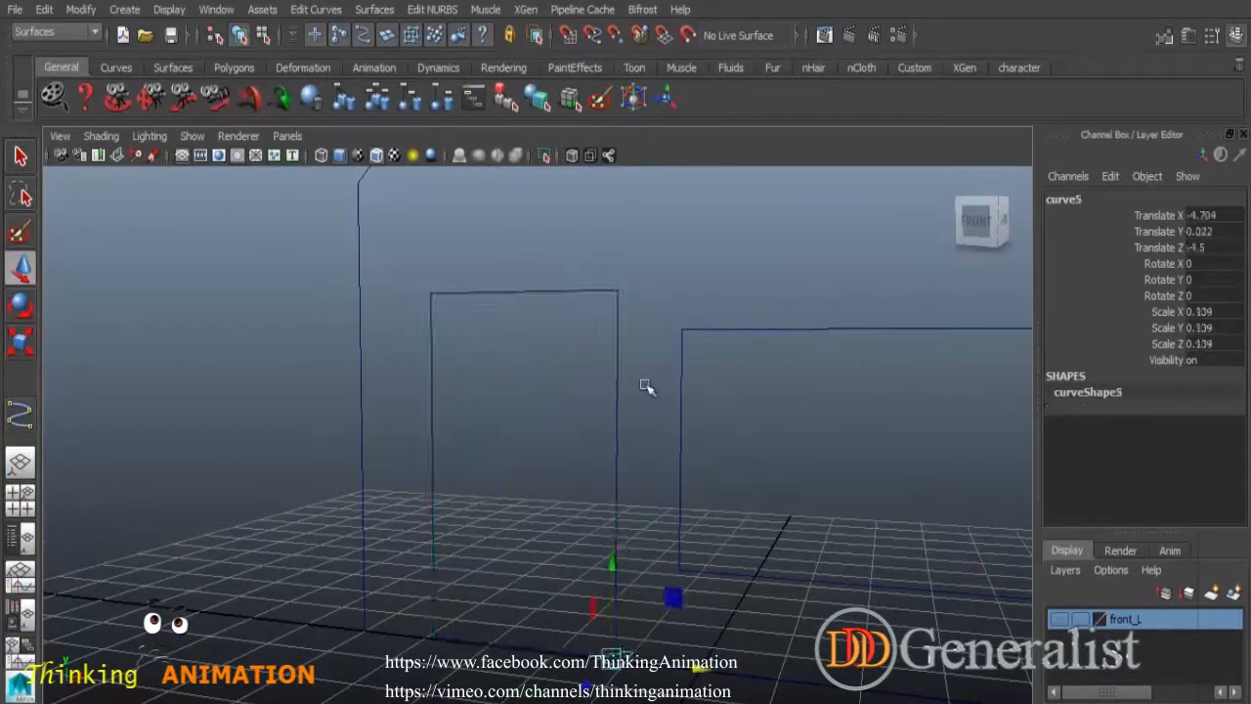
left_click(615, 295)
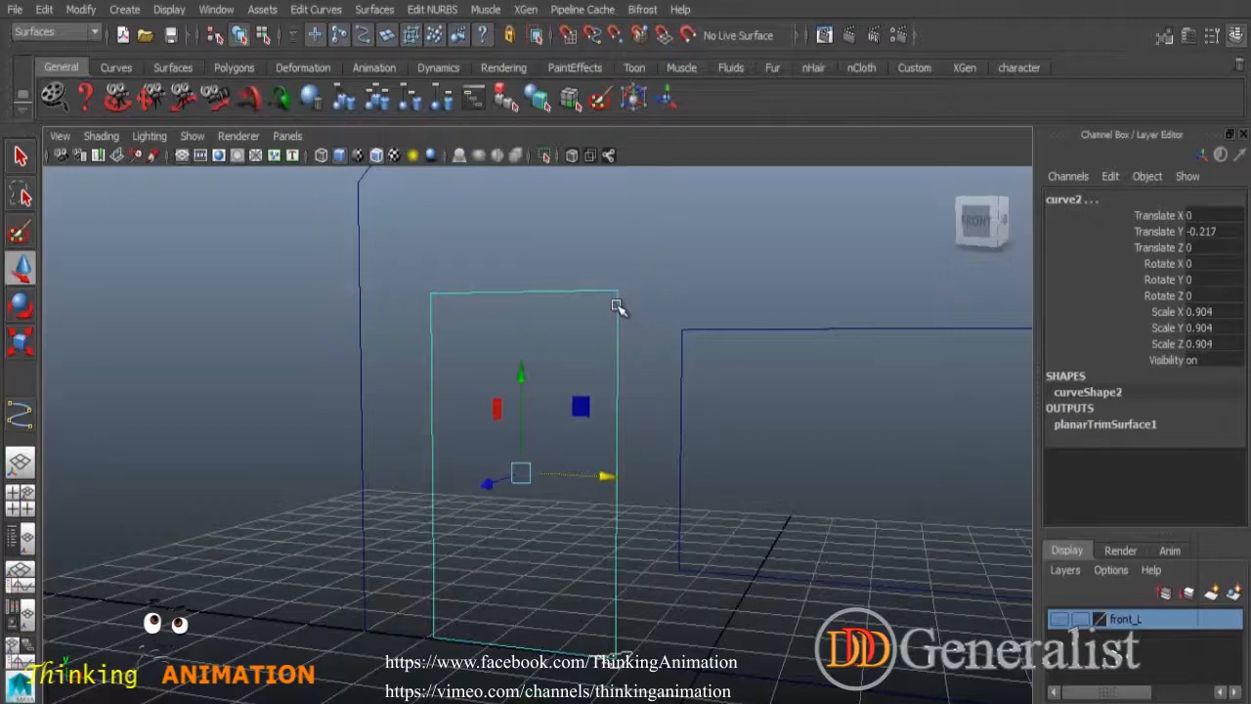
left_click(377, 12)
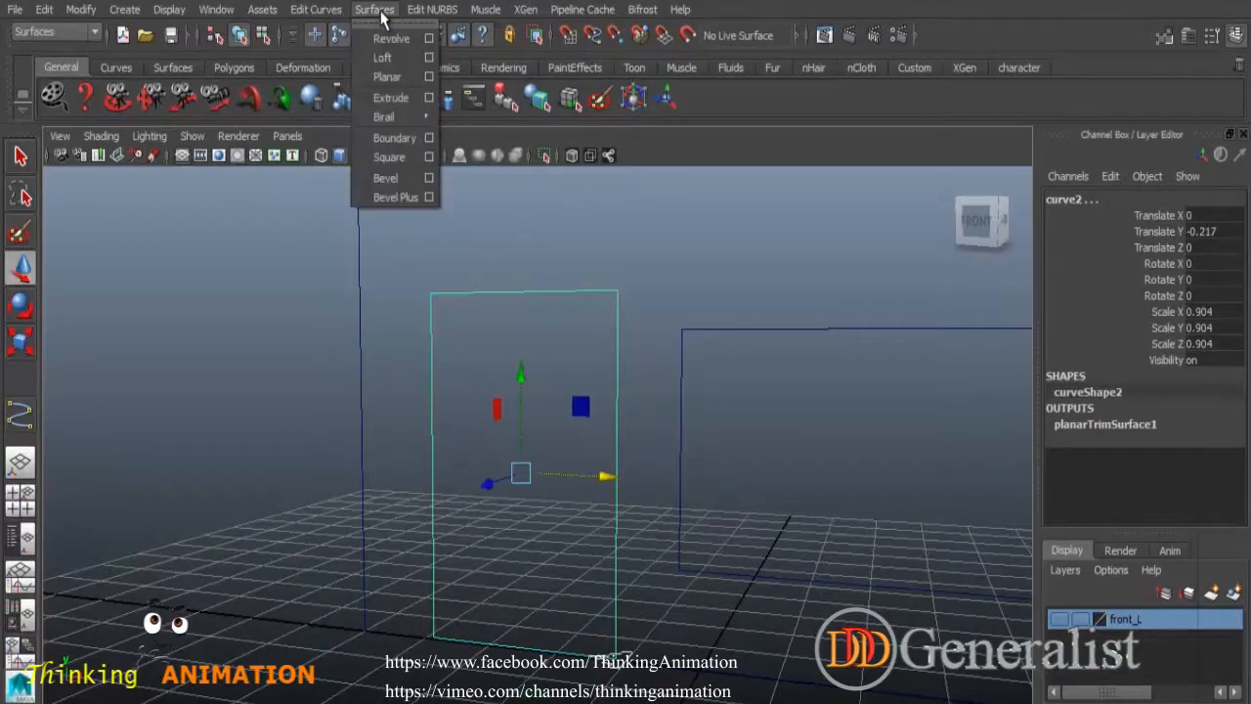
left_click(429, 98)
left_click(723, 60)
left_click(753, 99)
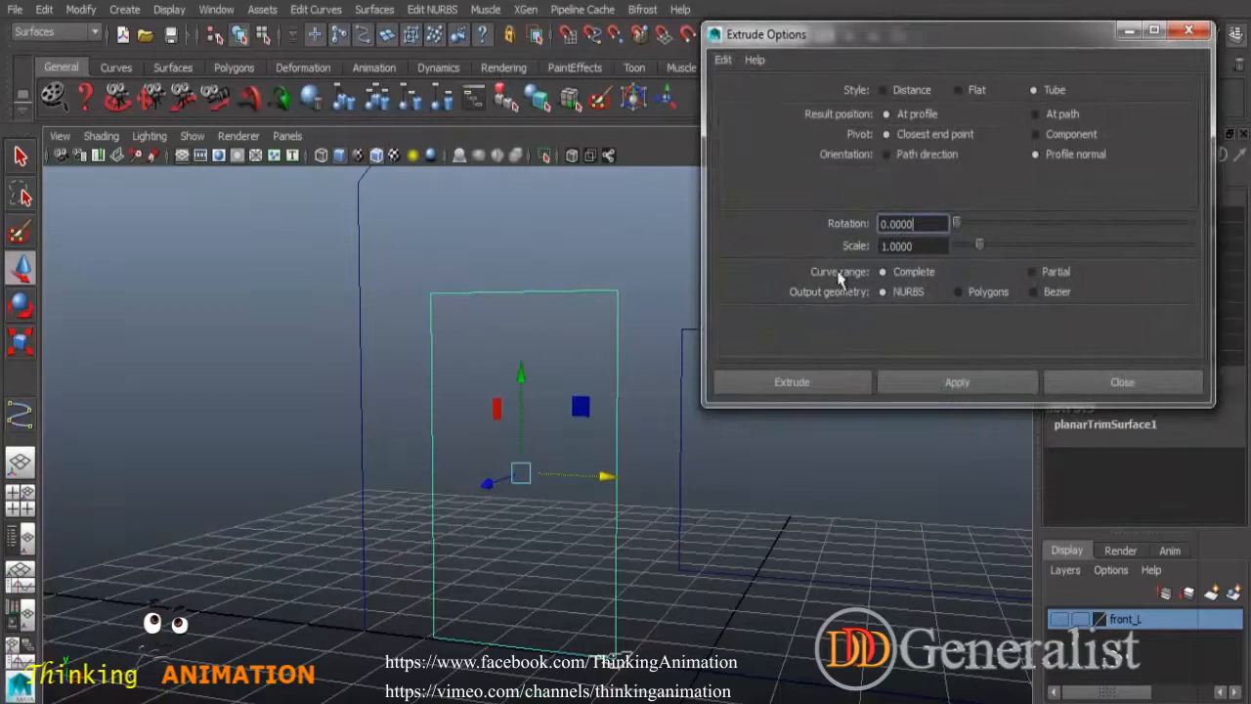
Try extruding the stepped profile along the door outline with the default options, then undo the extrusion.
left_click(810, 379)
left_click_drag(664, 494, 603, 512, "alt")
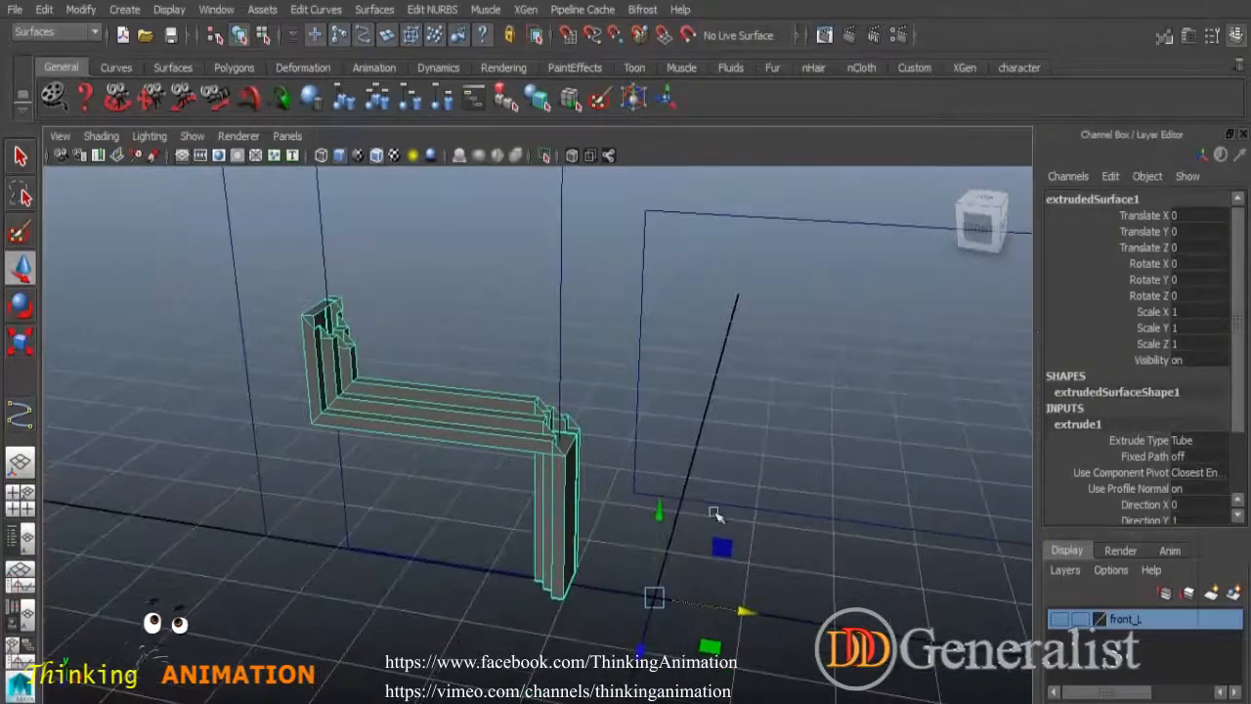
left_click_drag(1238, 359, 1239, 447)
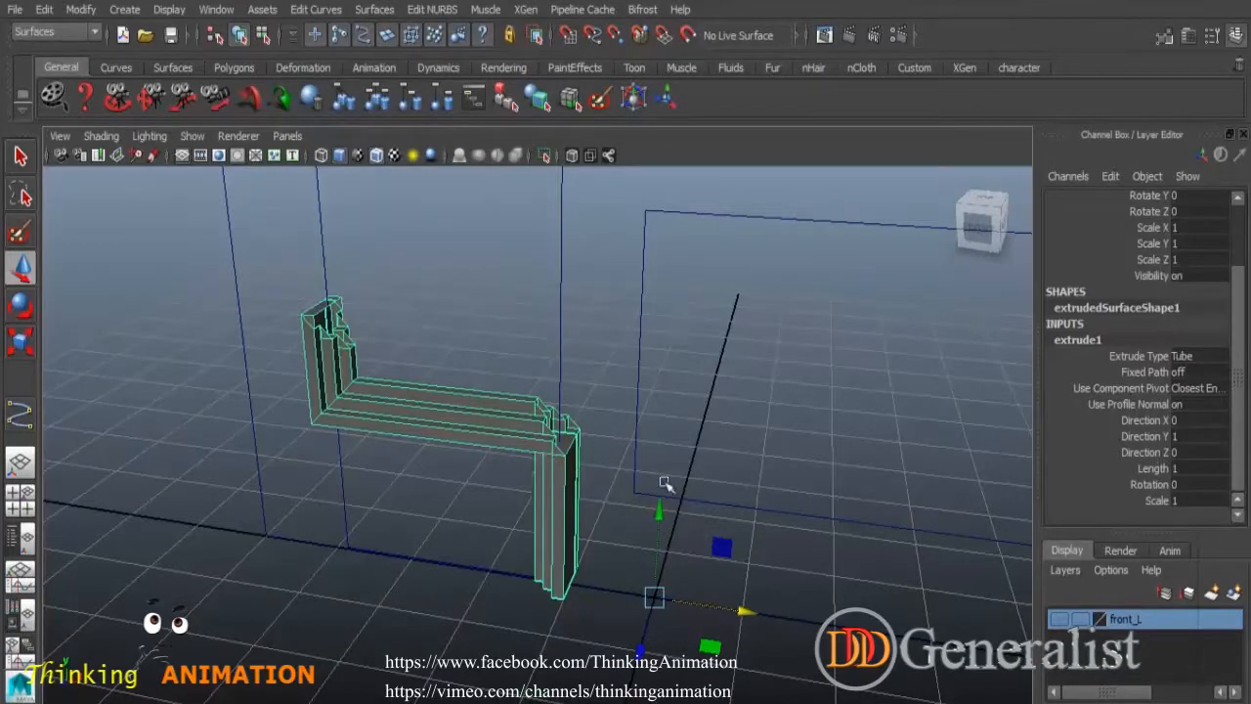
key("ctrl+z")
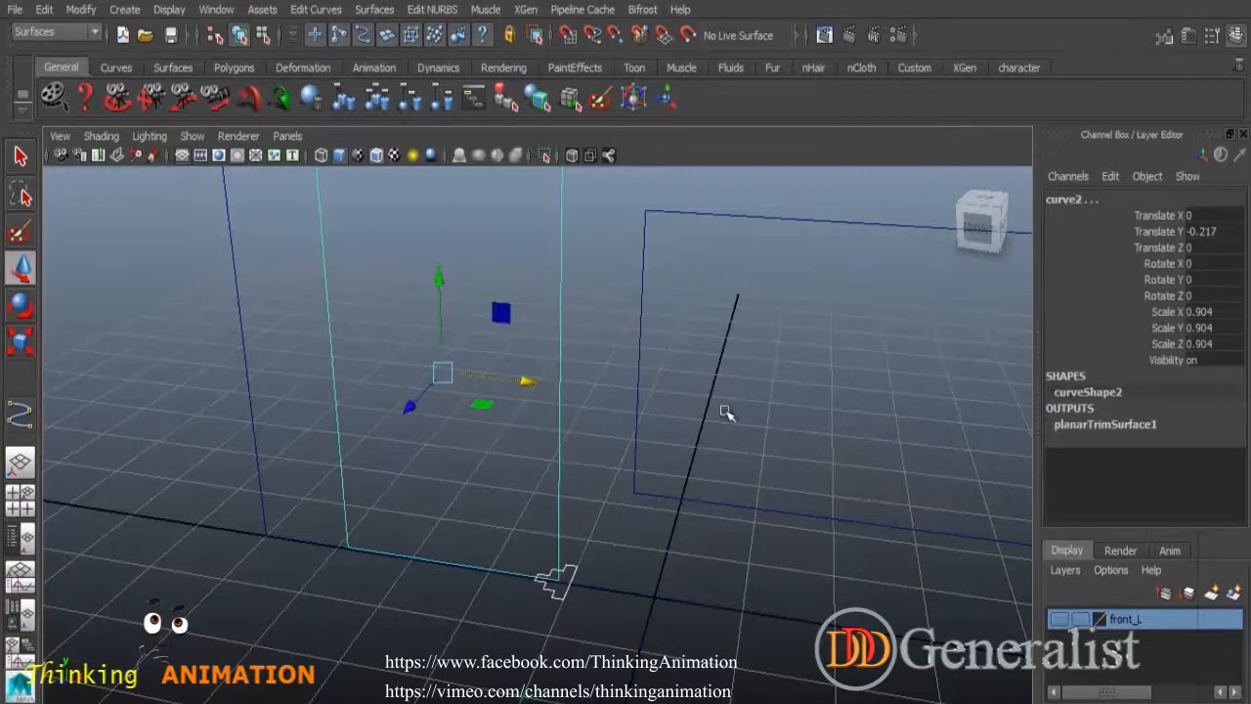
Set the Extrude result position to At path and the pivot to Closest end point.
left_click(376, 9)
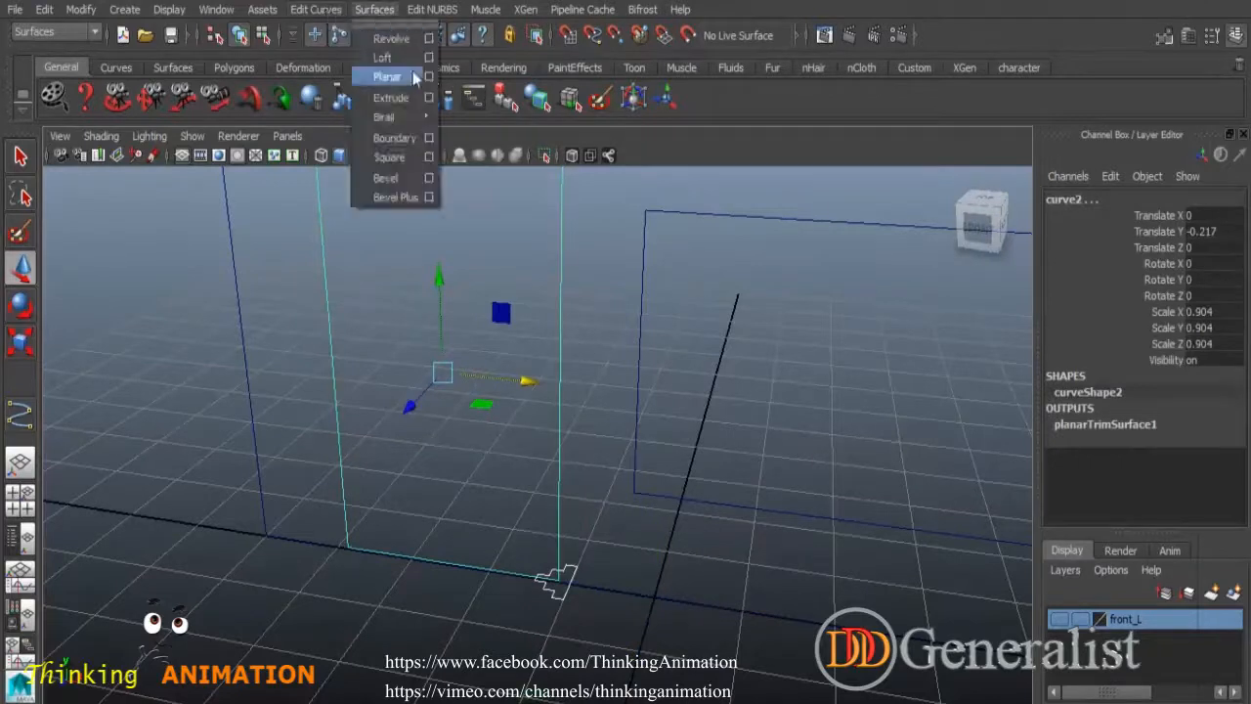
left_click(430, 93)
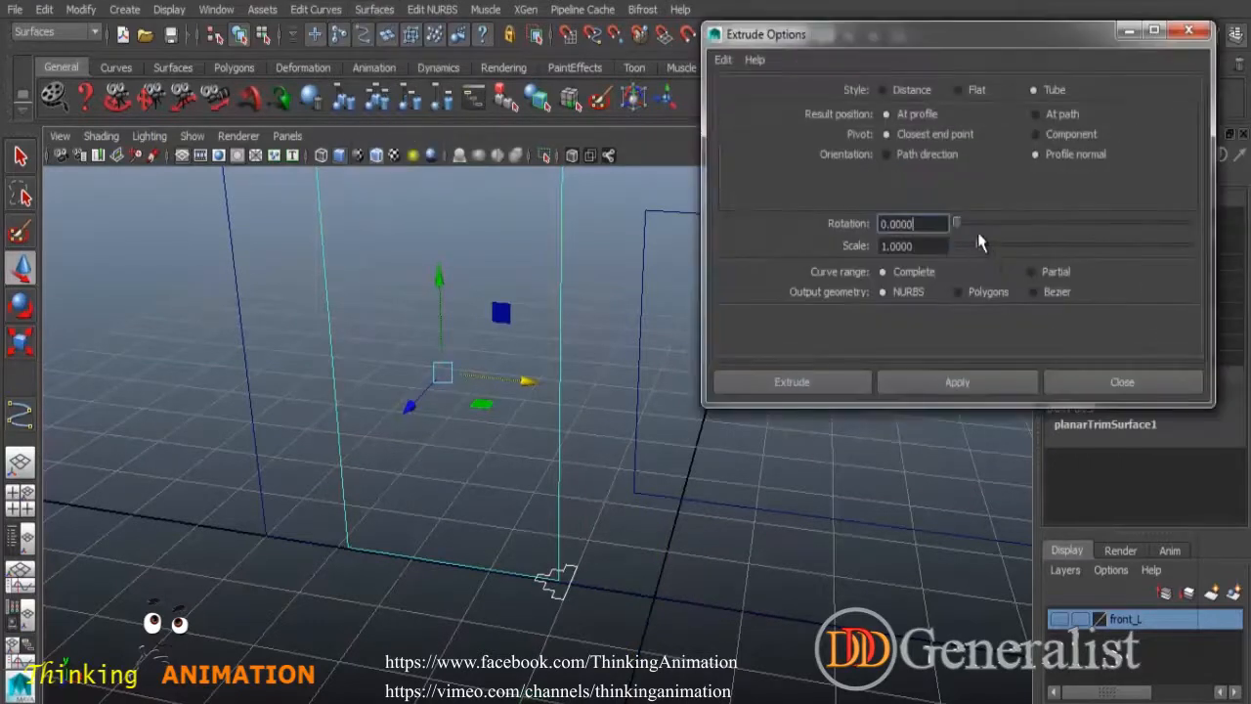
left_click(1059, 115)
left_click(885, 135)
Try extruding the profile along the door outline with the At path setting, then undo the extrusion.
left_click(932, 391)
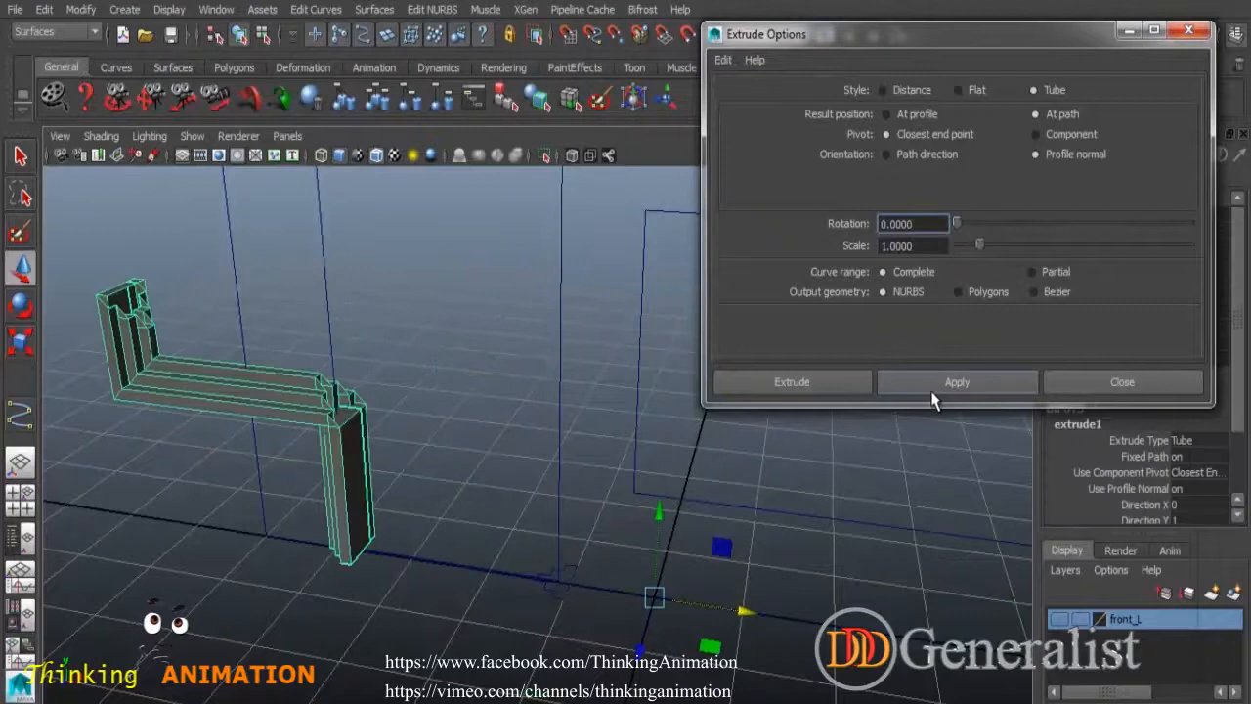
right_click_drag(621, 499, 519, 444, "alt")
left_click_drag(519, 443, 499, 460, "alt")
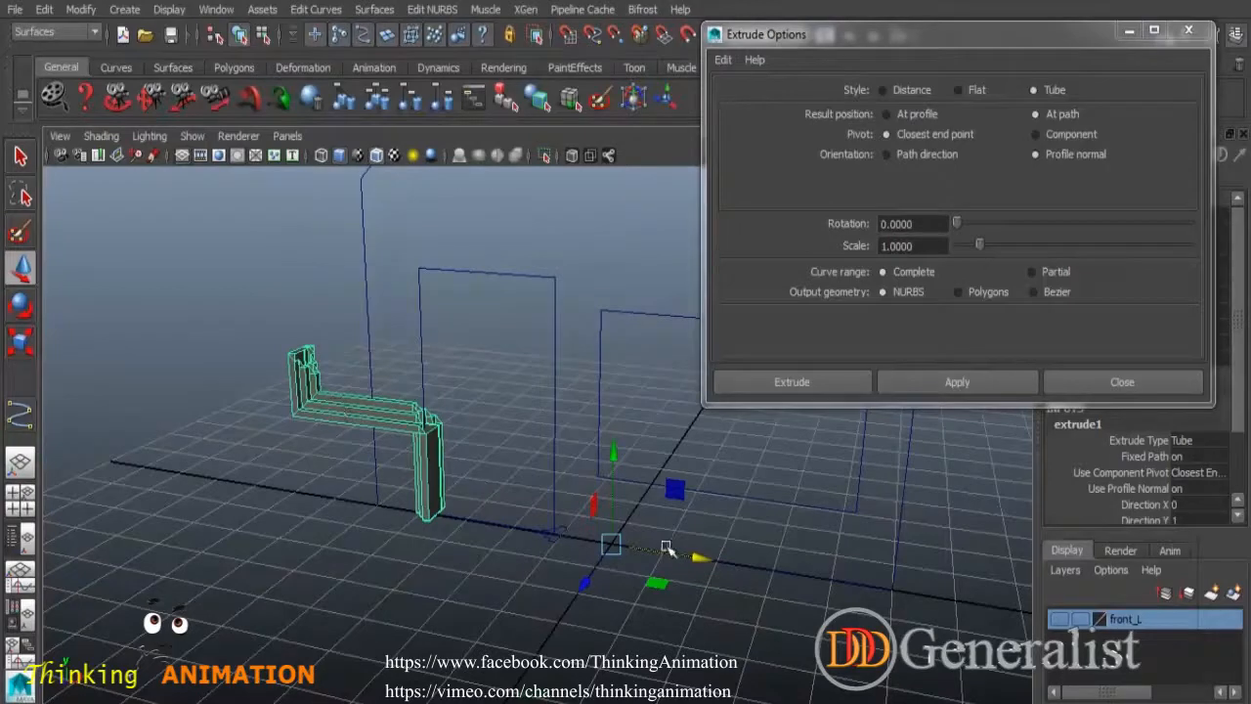
key("ctrl+z")
left_click(590, 508)
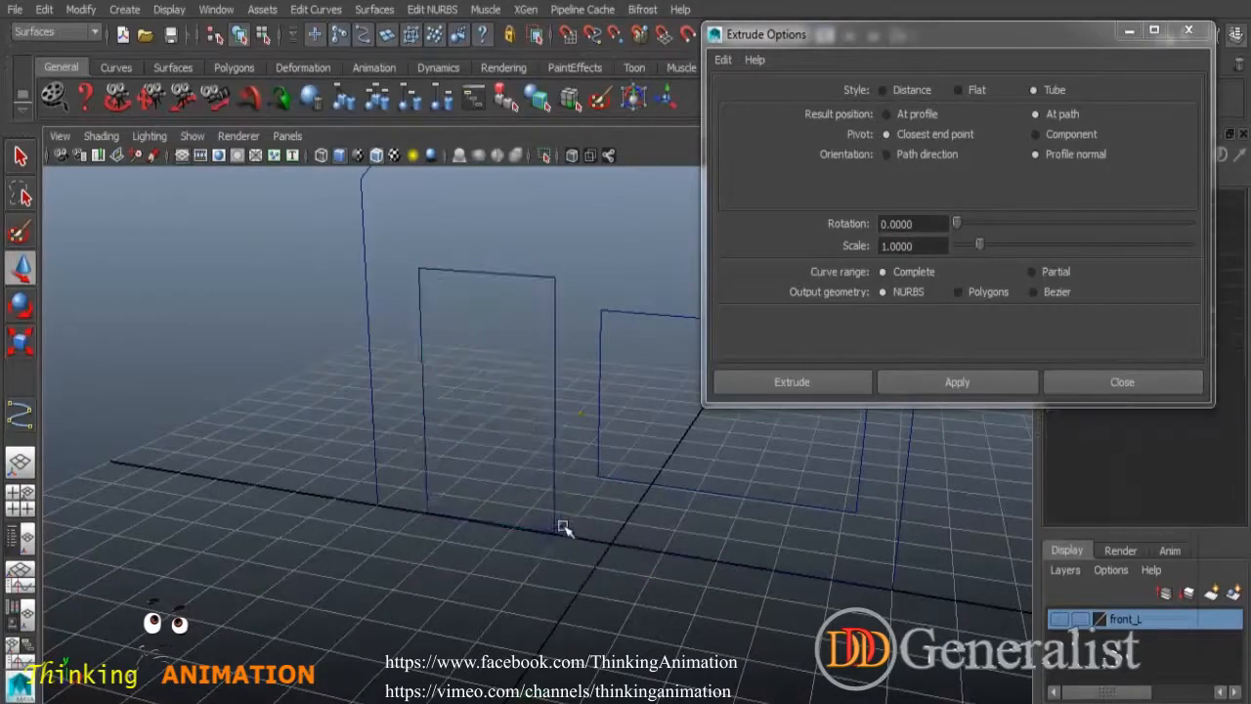
left_click(560, 528)
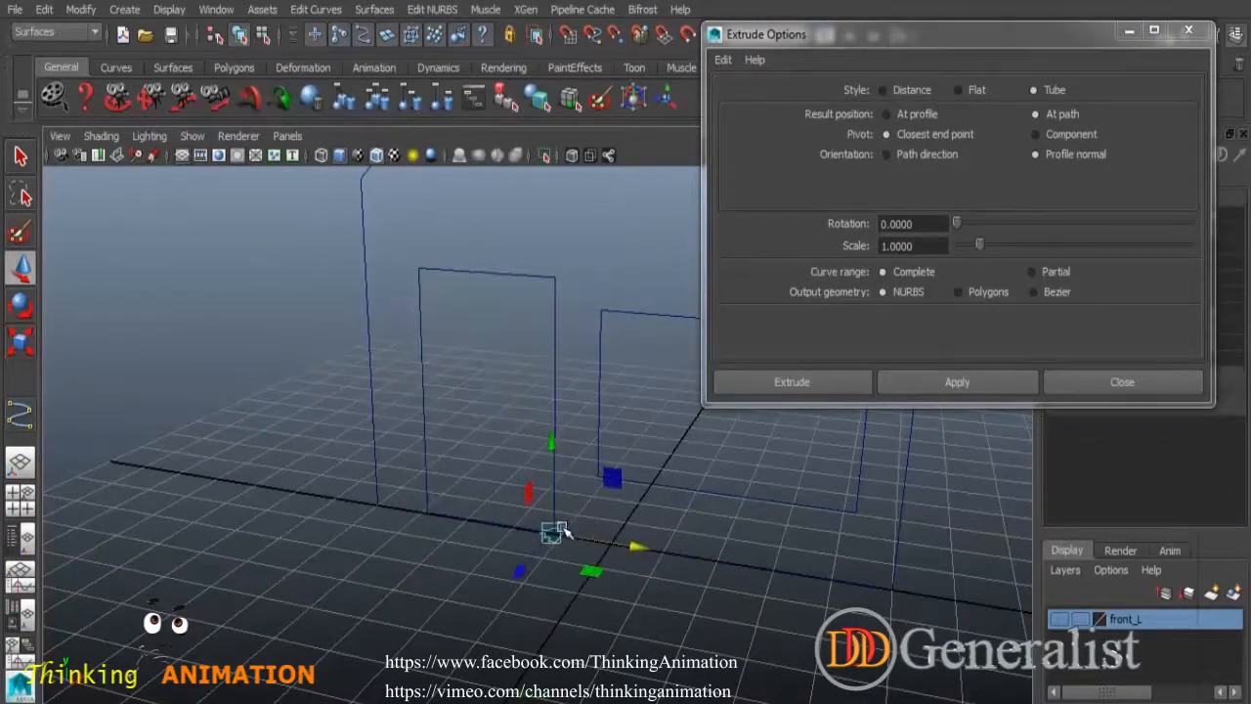
left_click(553, 346)
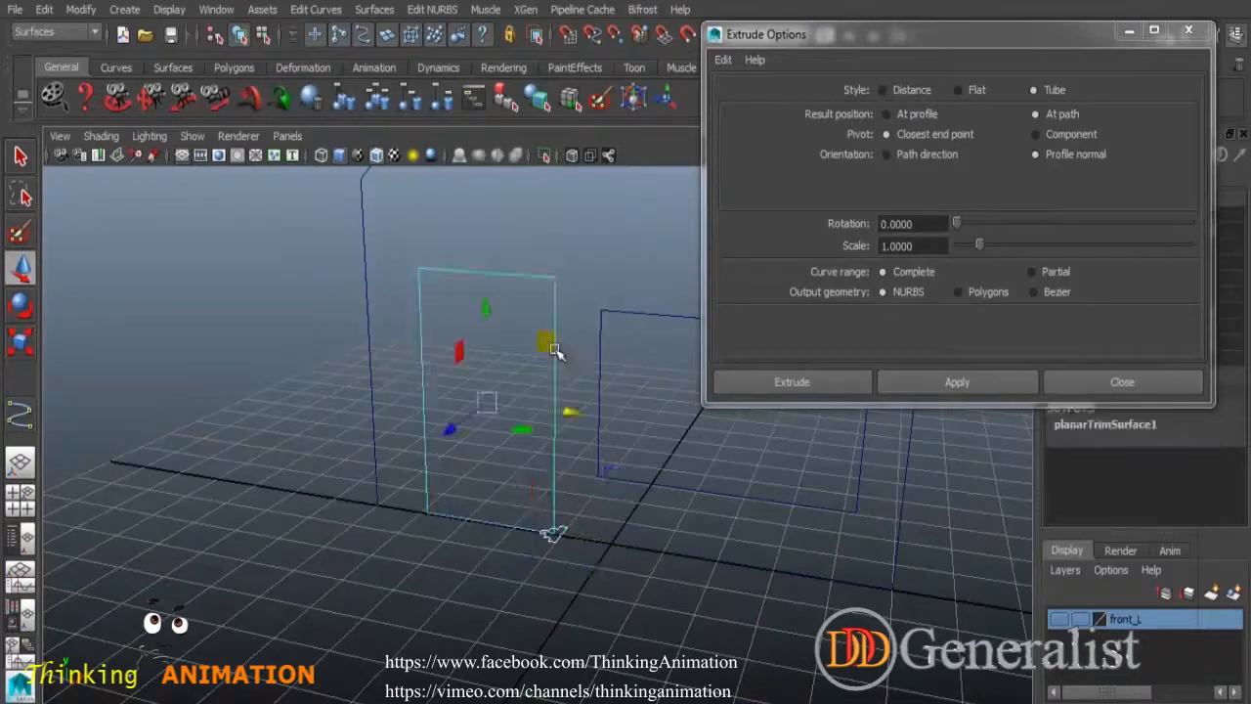
left_click(598, 600)
left_click_drag(530, 567, 595, 614, "alt")
left_click_drag(584, 545, 555, 568, "alt")
left_click(430, 510)
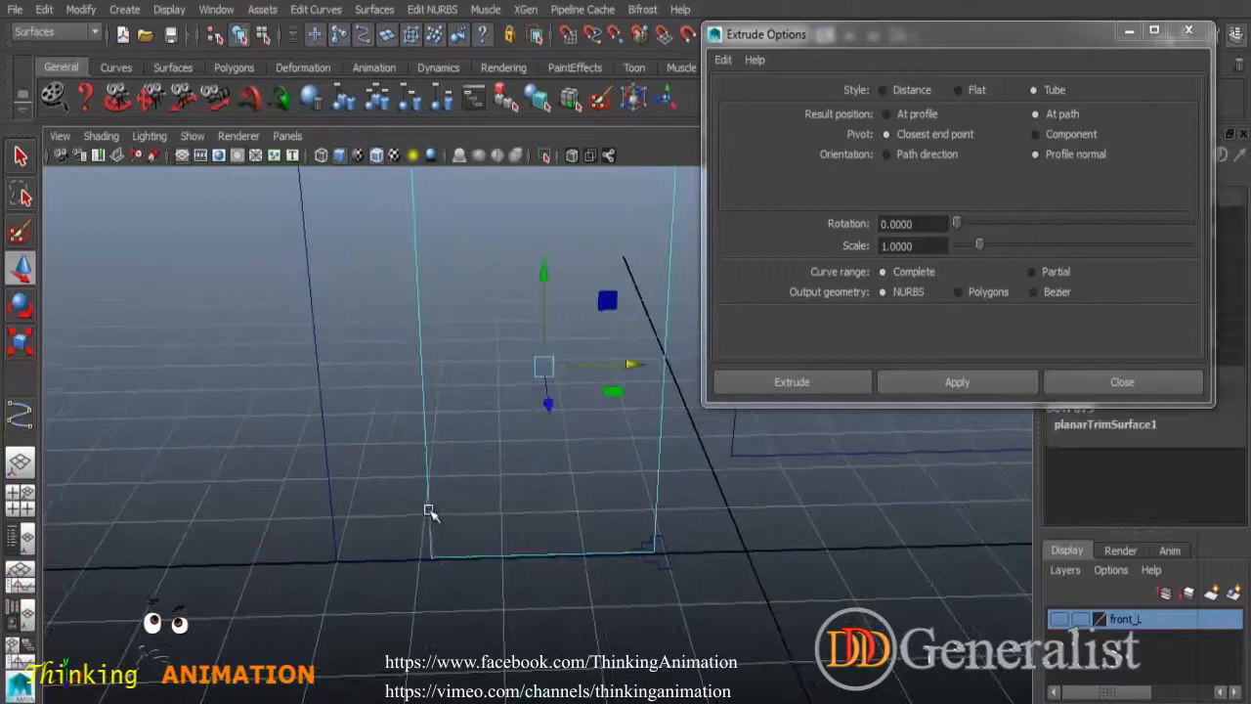
Select the stepped profile curve, minimize the Extrude options window, and set the curve's Rotate Y to -180.
left_click(661, 547)
left_click_drag(910, 570, 1052, 169, "alt")
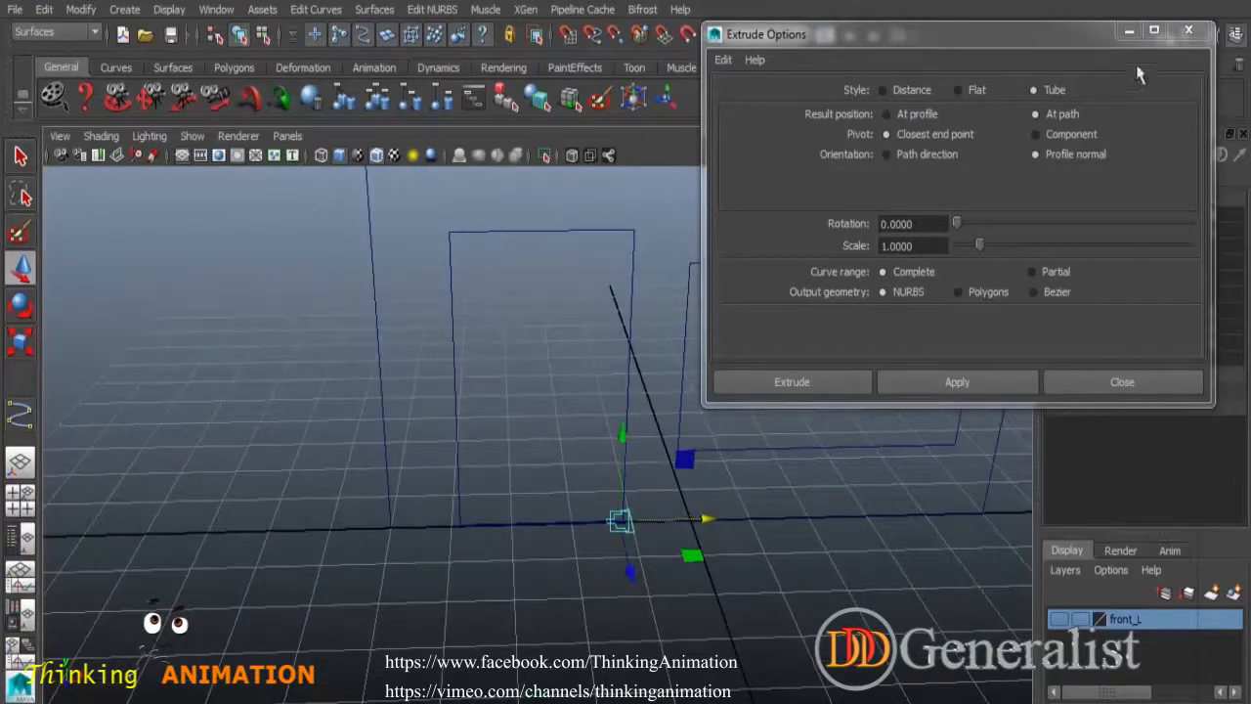
left_click(1129, 31)
left_click_drag(916, 450, 994, 349, "alt")
left_click(20, 310)
left_click(17, 346)
left_click(27, 319)
left_click_drag(626, 558, 455, 531)
left_click_drag(622, 548, 595, 550)
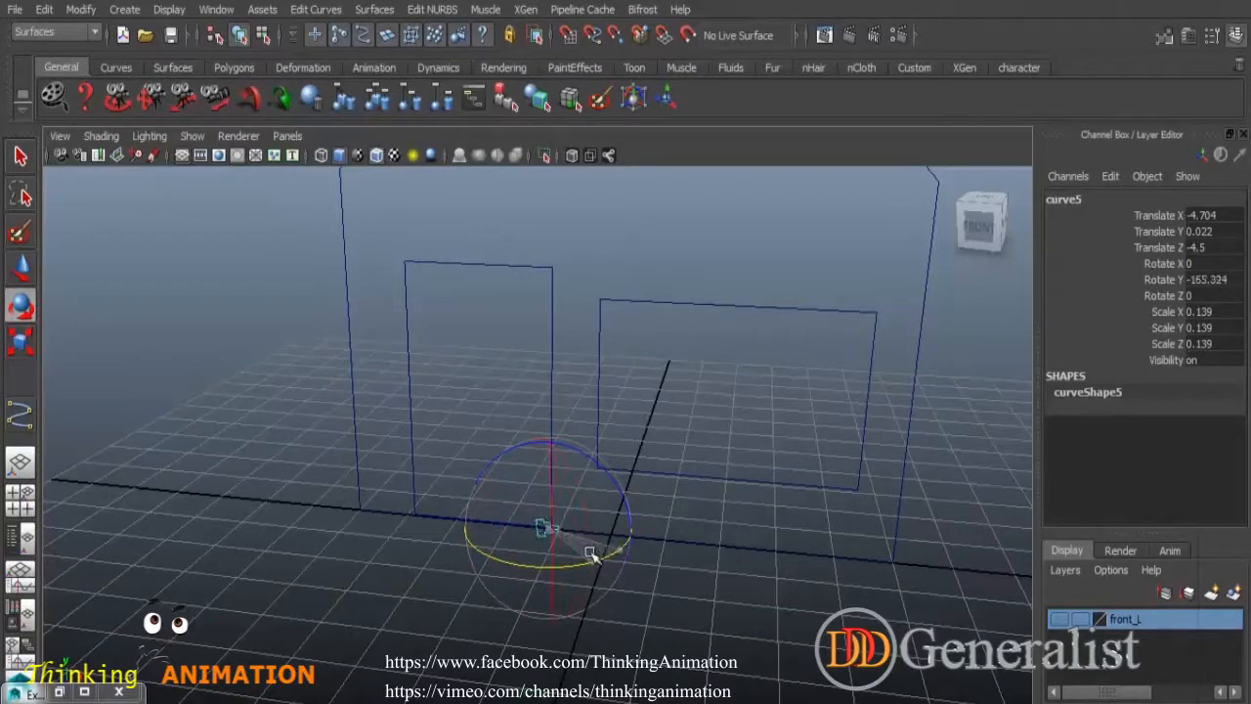
double_click(1220, 284)
type("-180")
key("Return")
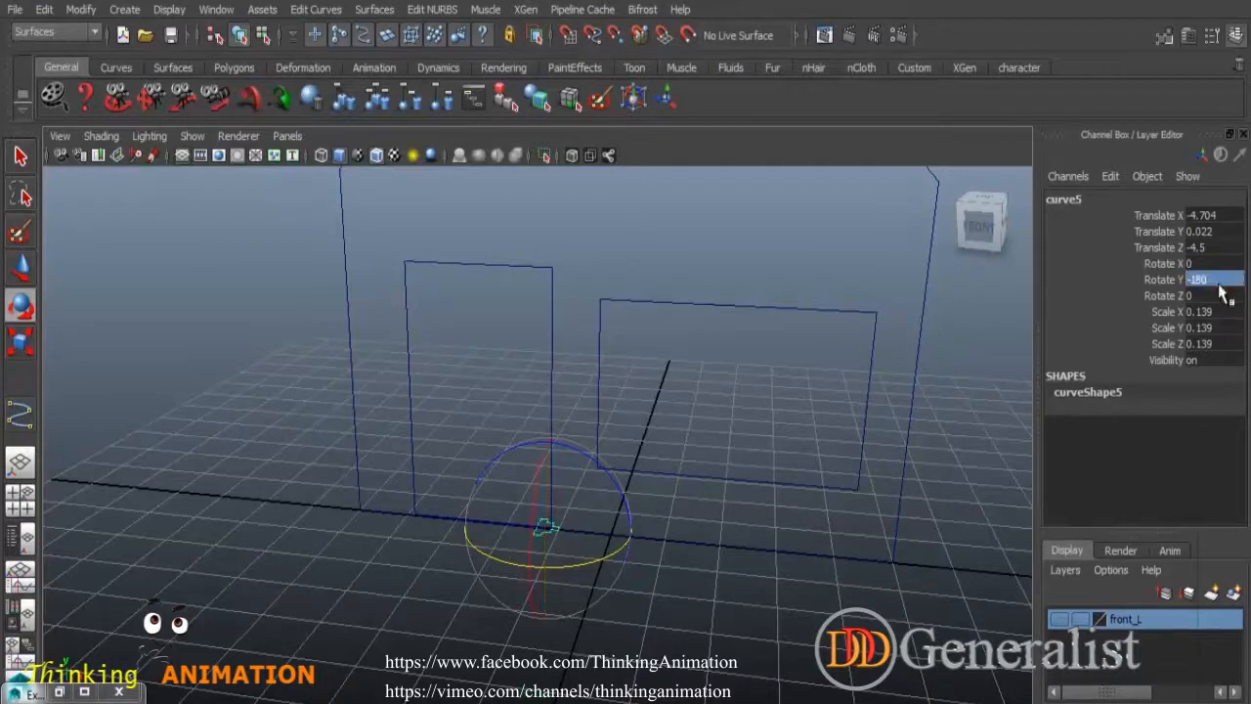
Move the stepped profile along X to about -7.272, onto the door outline's other lower corner.
key("w")
left_click_drag(632, 538, 532, 616)
right_click_drag(532, 616, 675, 641, "alt")
middle_click_drag(552, 530, 845, 514, "alt")
left_click_drag(653, 523, 649, 522)
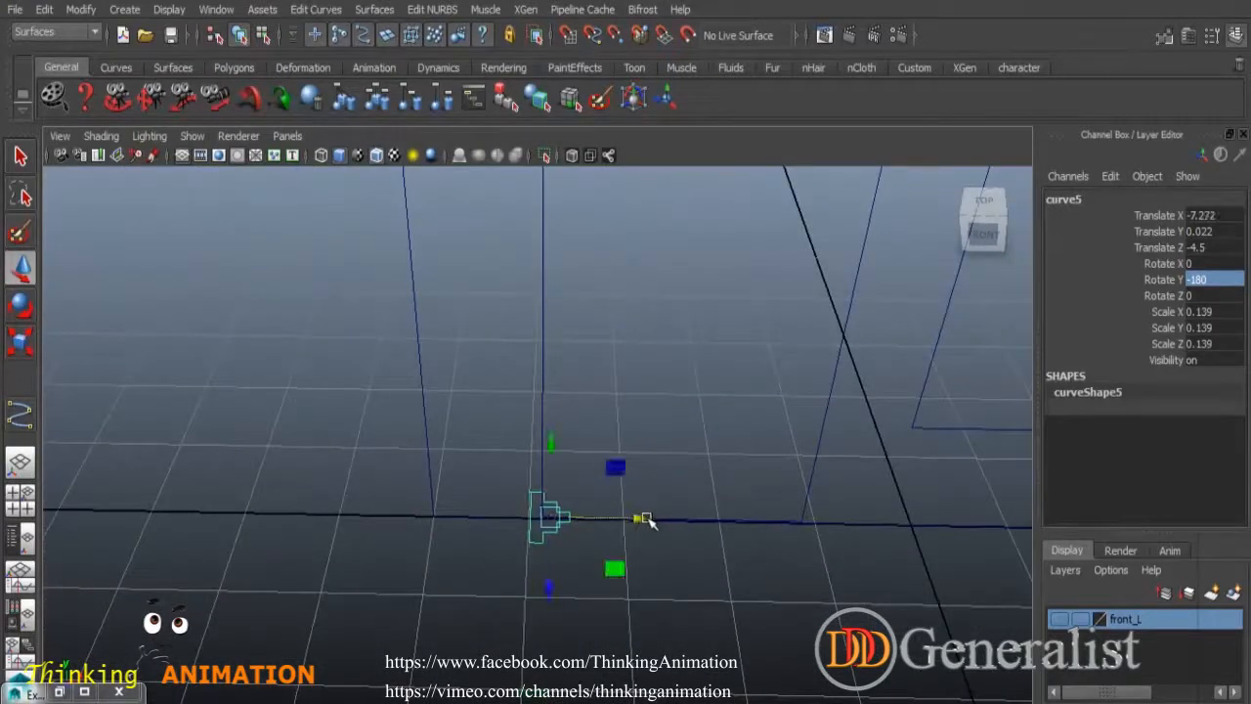
Add the door outline to the selection as the path and extrude the stepped profile along it into a door frame.
left_click(543, 329)
left_click(98, 690)
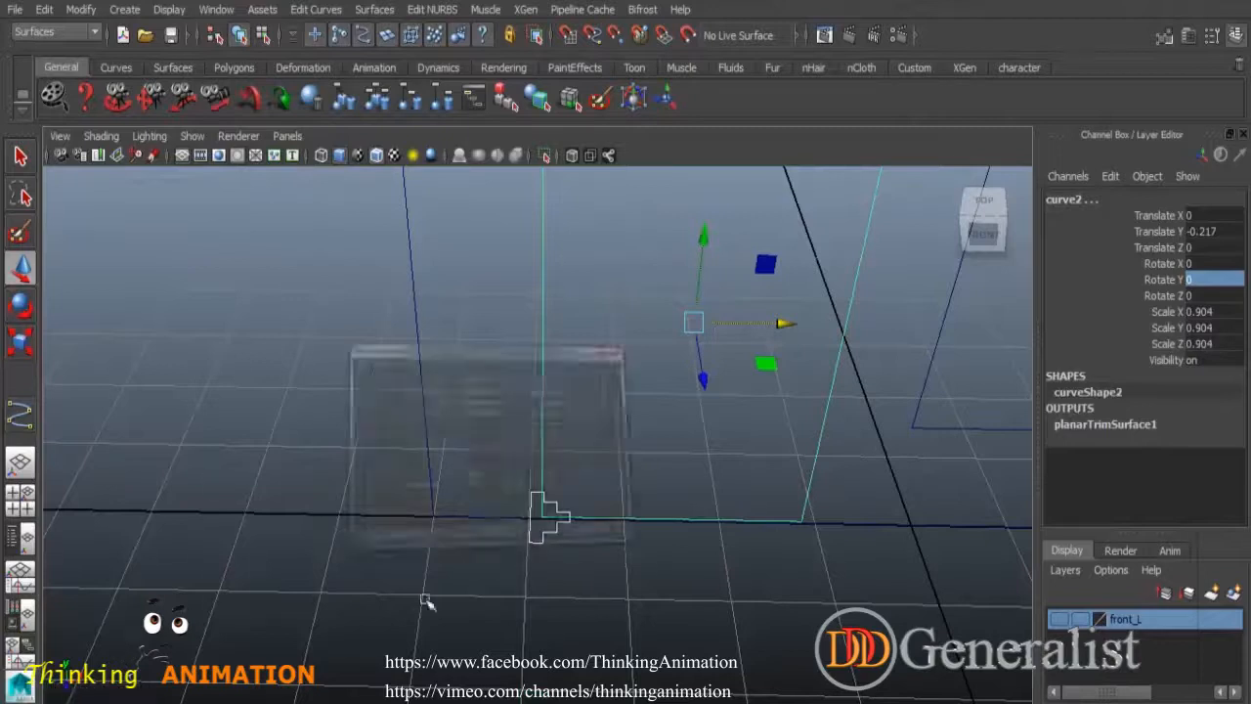
left_click(978, 383)
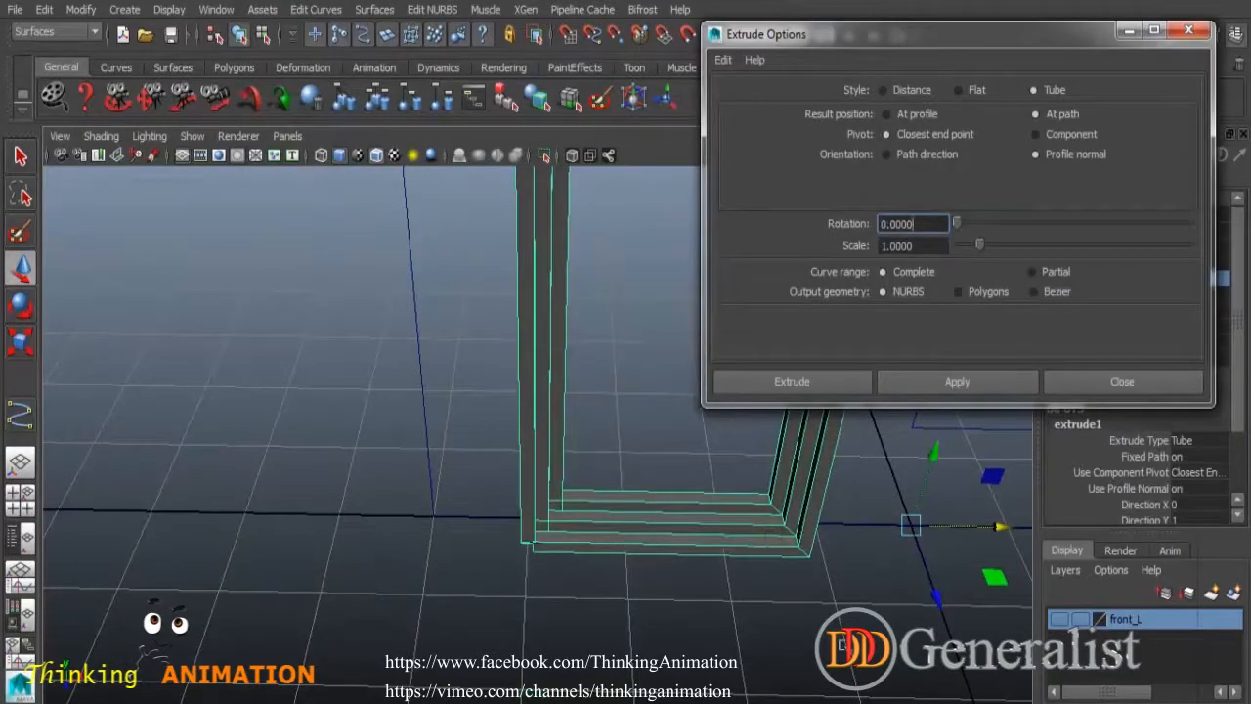
right_click_drag(843, 644, 645, 515, "alt")
left_click_drag(645, 515, 553, 572, "alt")
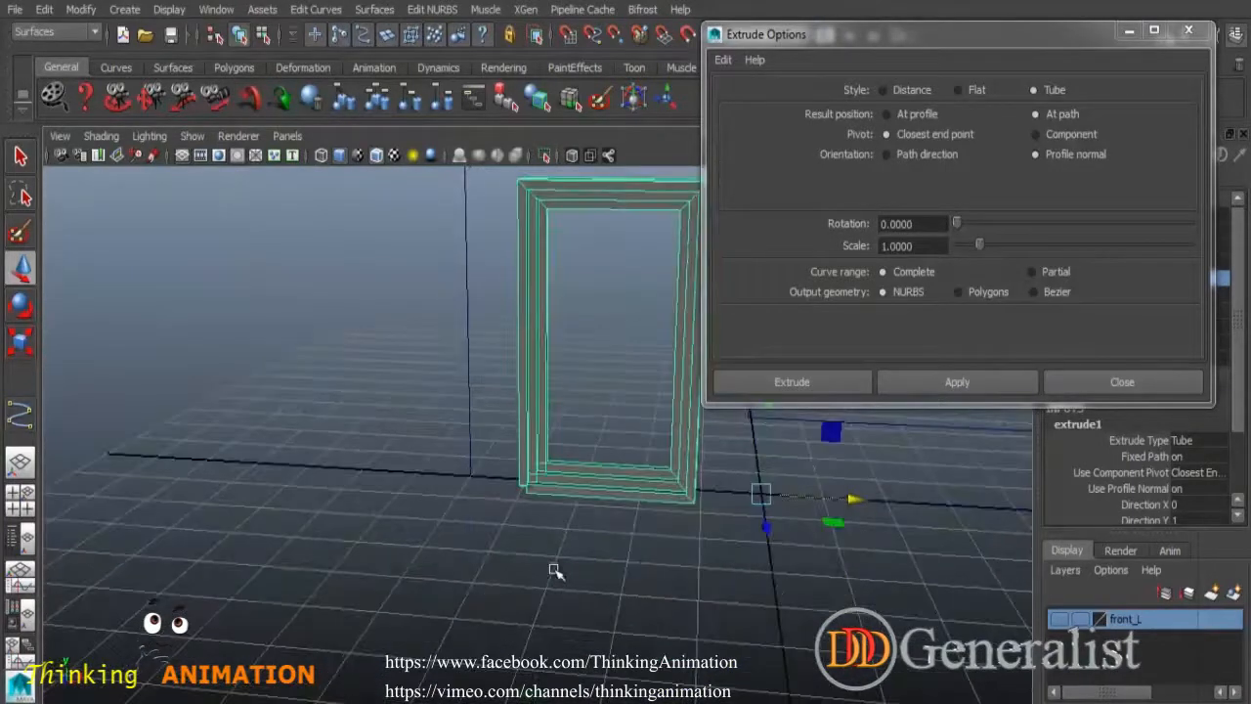
left_click_drag(655, 572, 667, 531, "alt")
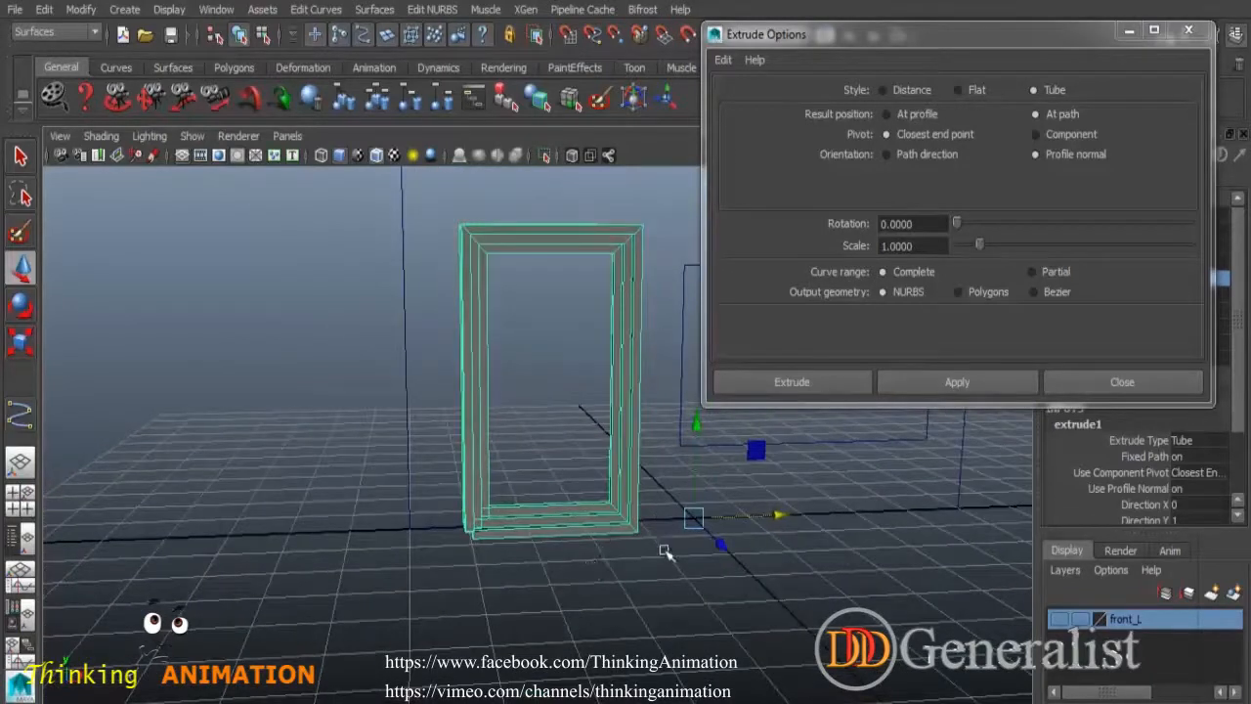
Check the lower corners of the extruded door frame, close the Extrude options, and delete the frame.
left_click_drag(559, 540, 596, 538, "alt")
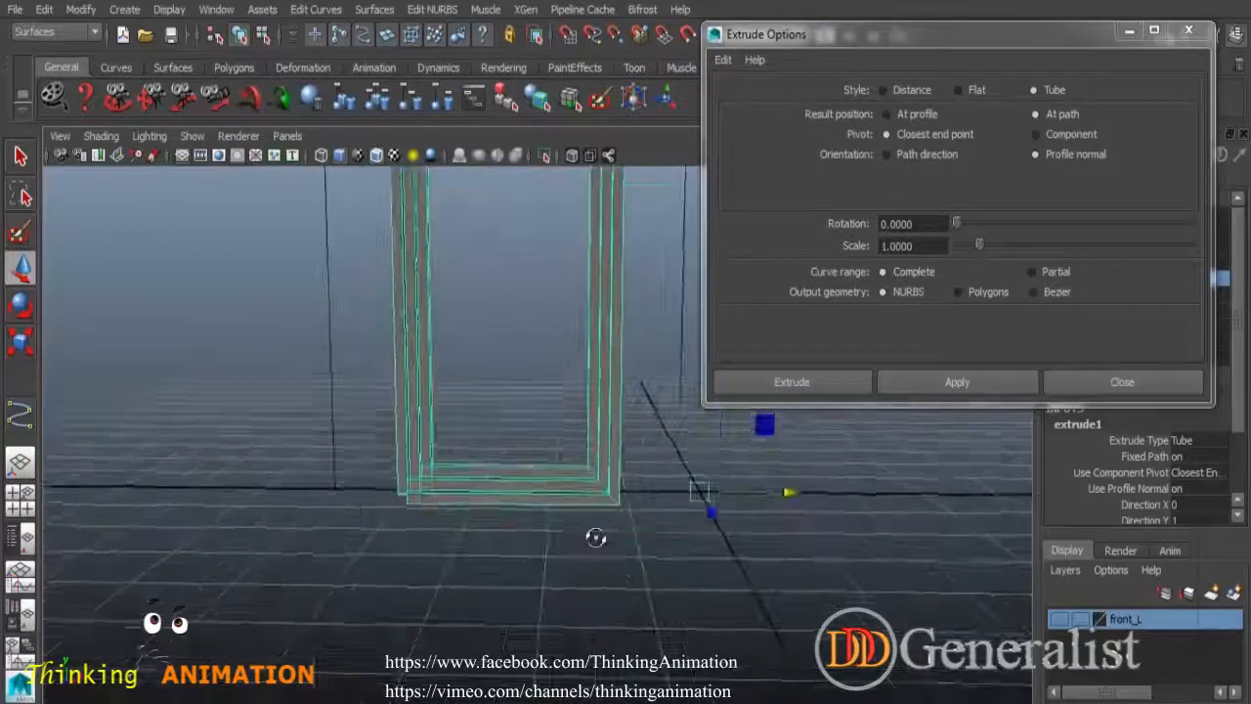
middle_click_drag(597, 538, 701, 506, "alt")
right_click_drag(701, 505, 810, 690, "alt")
middle_click_drag(736, 579, 642, 502, "alt")
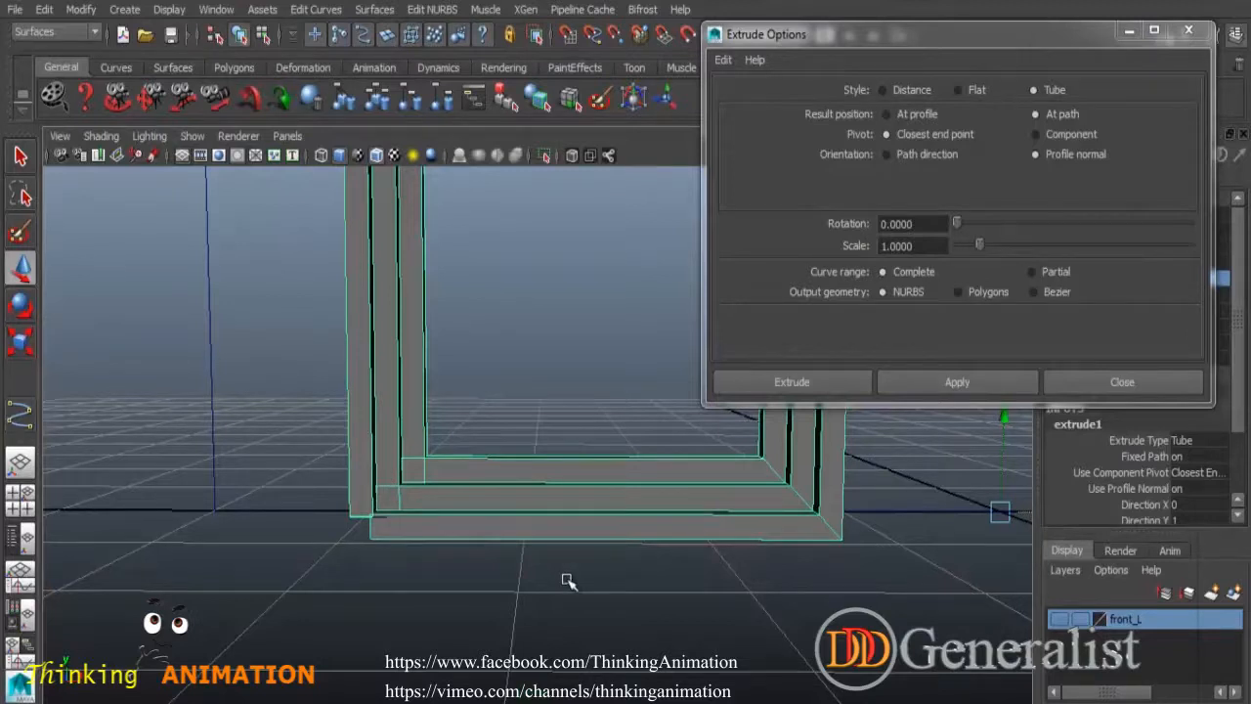
left_click(1119, 382)
key("Delete")
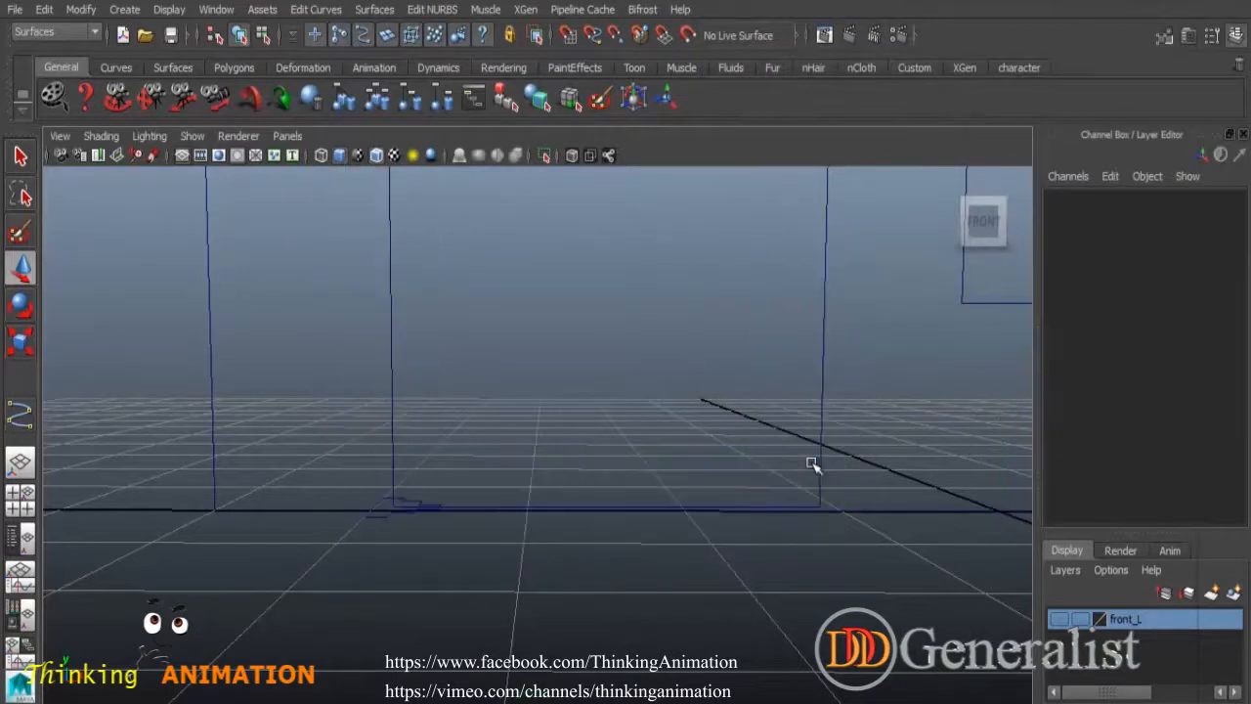
Try to detach the door outline curve at the edit points on its two lower corners.
mouse_move(798, 482)
left_mouse_down("alt")
mouse_move(824, 503)
mouse_move(732, 564)
mouse_move(732, 625)
mouse_move(831, 626)
mouse_move(782, 489)
left_mouse_up("alt")
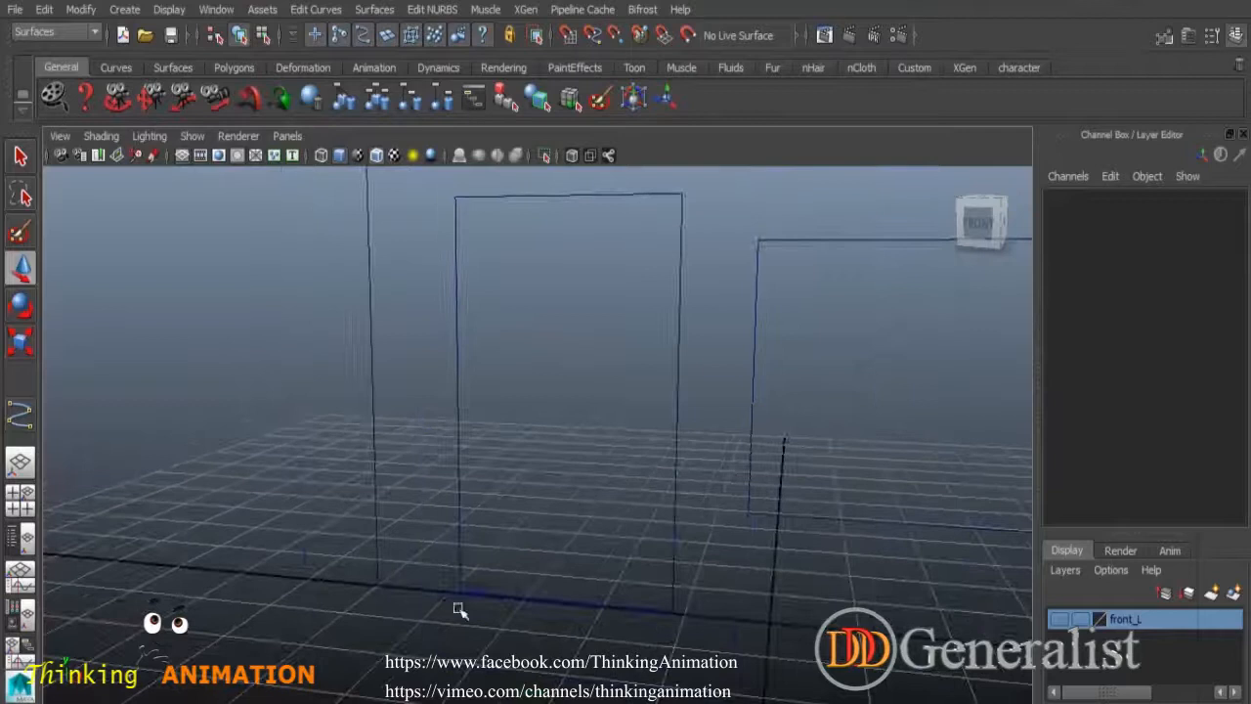
left_click_drag(655, 605, 719, 491, "alt")
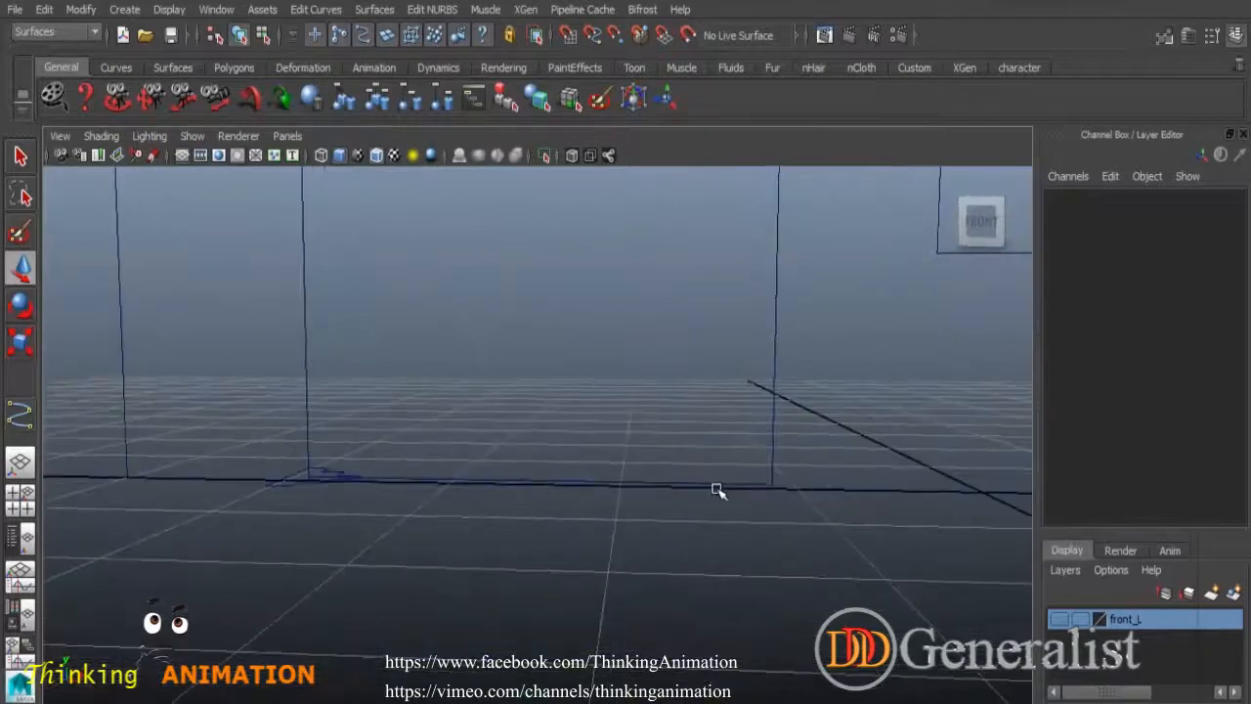
left_click(732, 481)
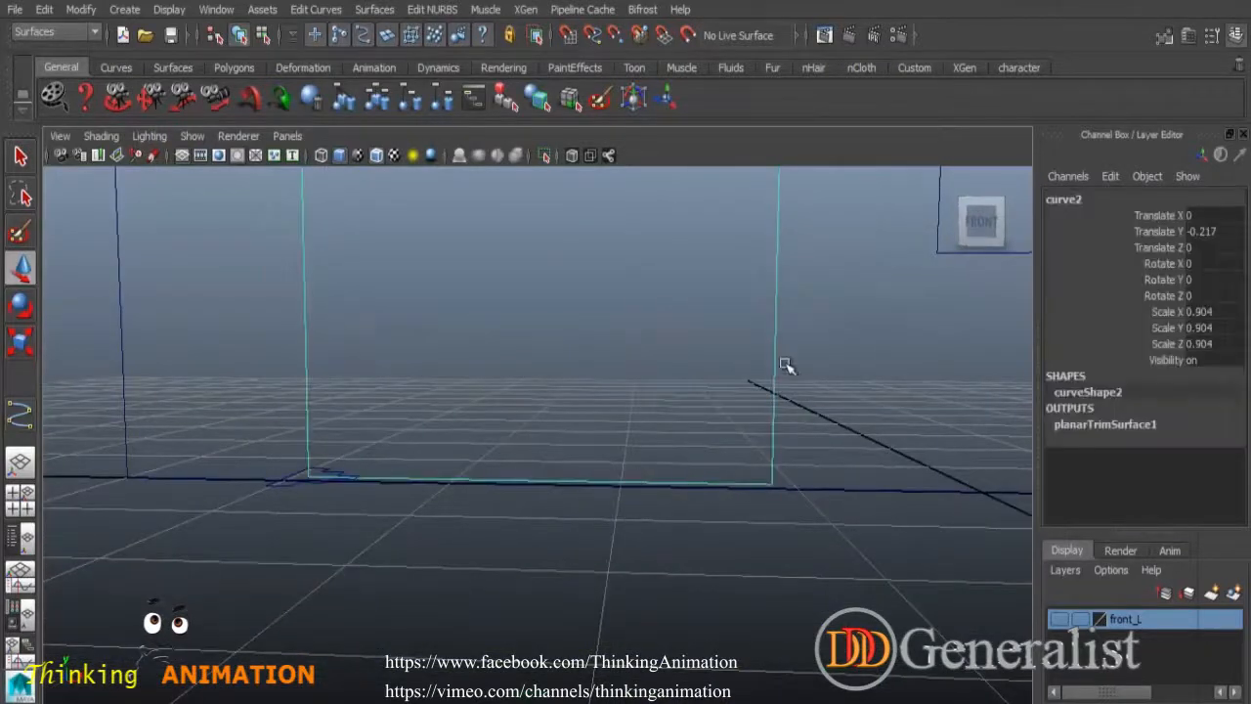
right_click_drag(772, 350, 788, 385)
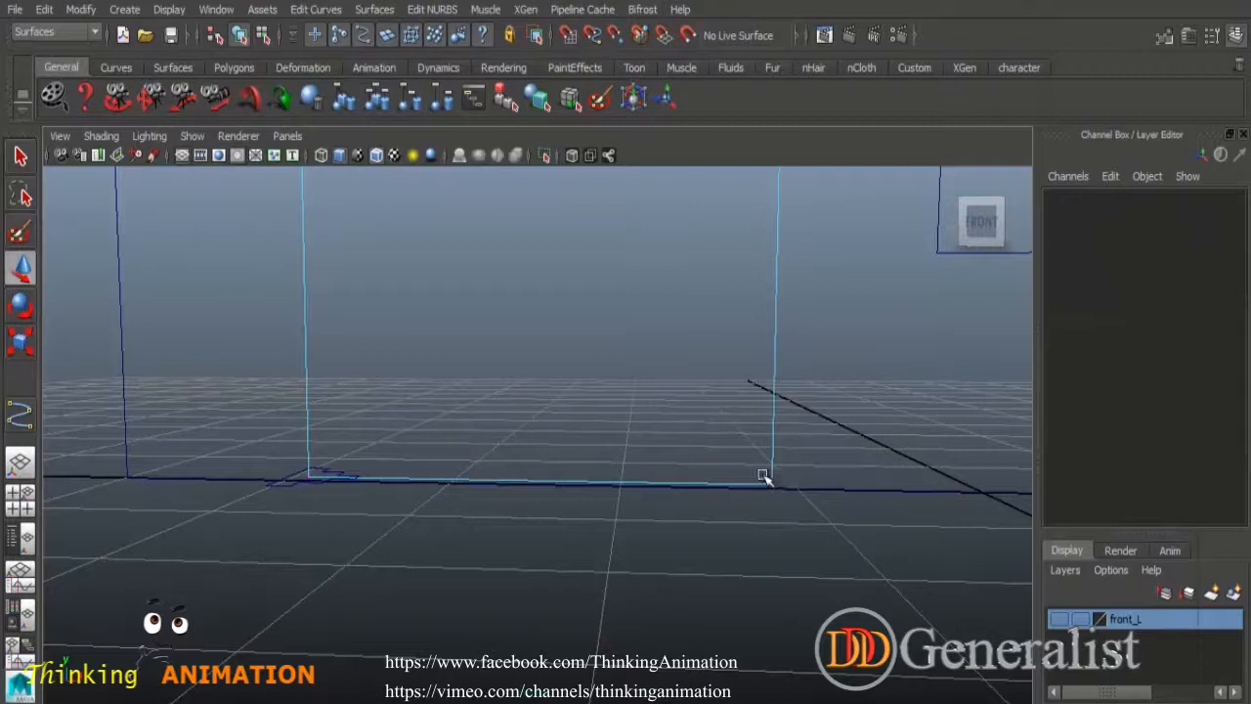
left_click_drag(763, 475, 794, 514)
left_click_drag(287, 461, 336, 519, "shift")
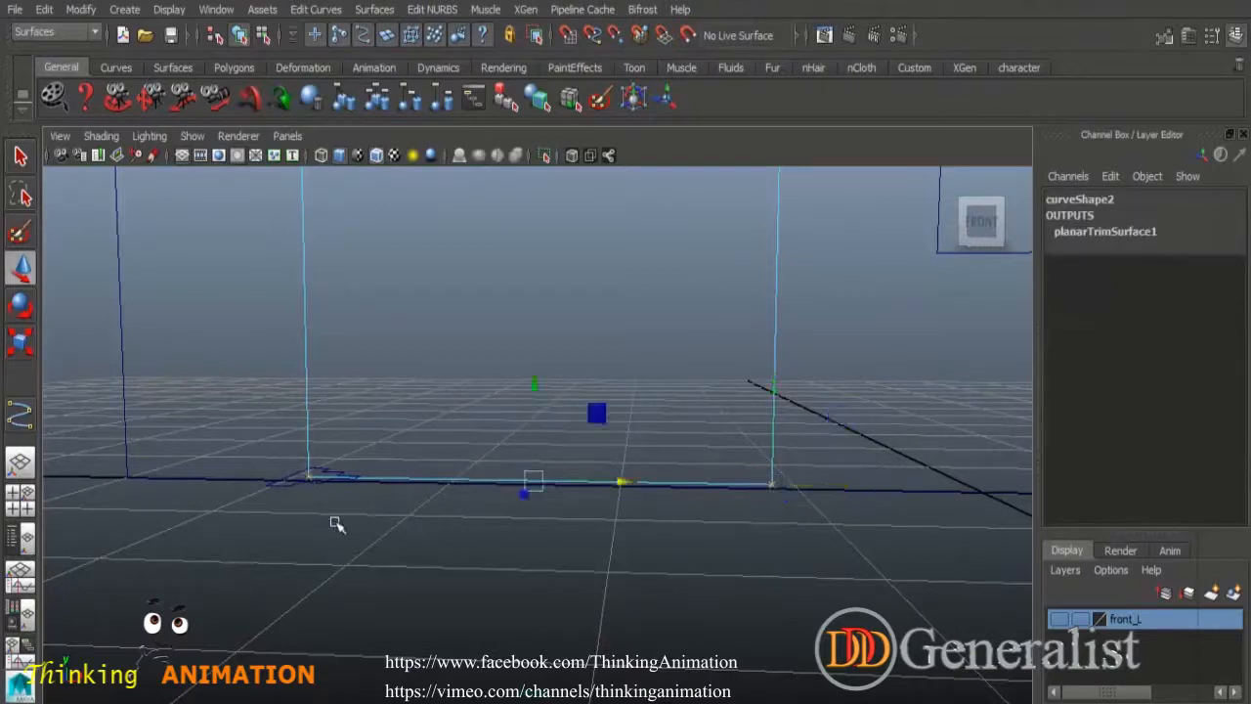
left_click(316, 10)
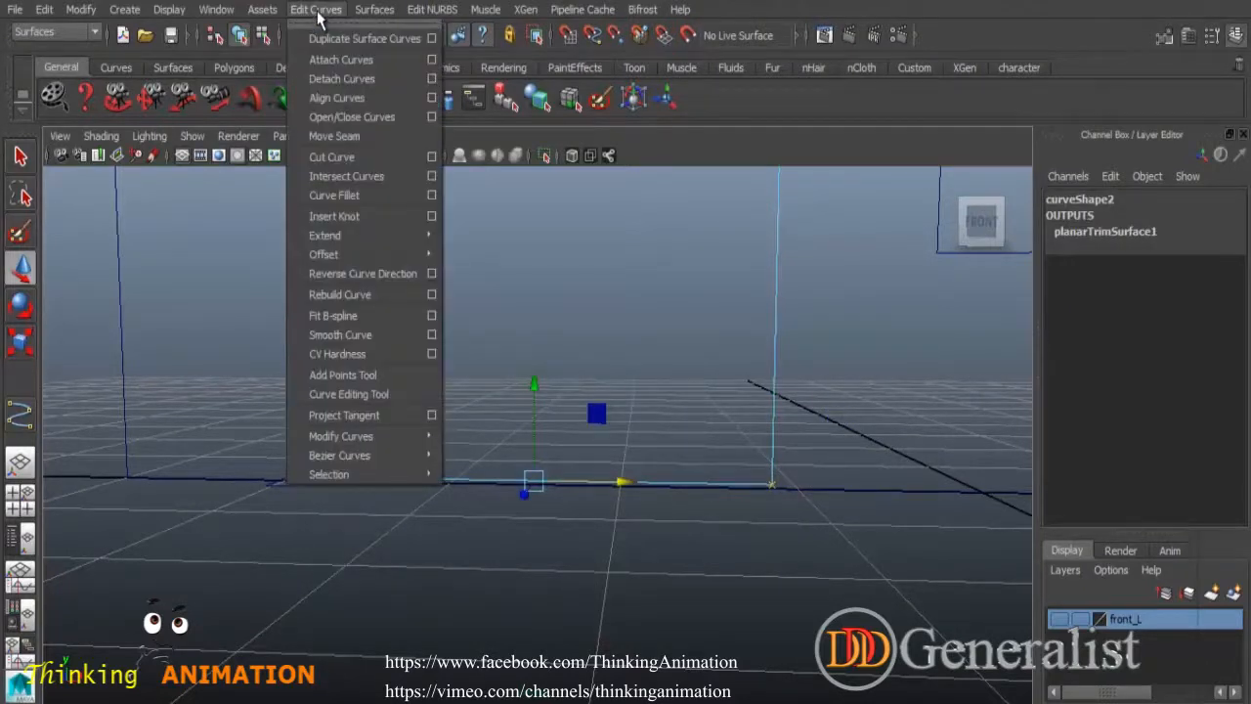
left_click(340, 79)
left_click(722, 482)
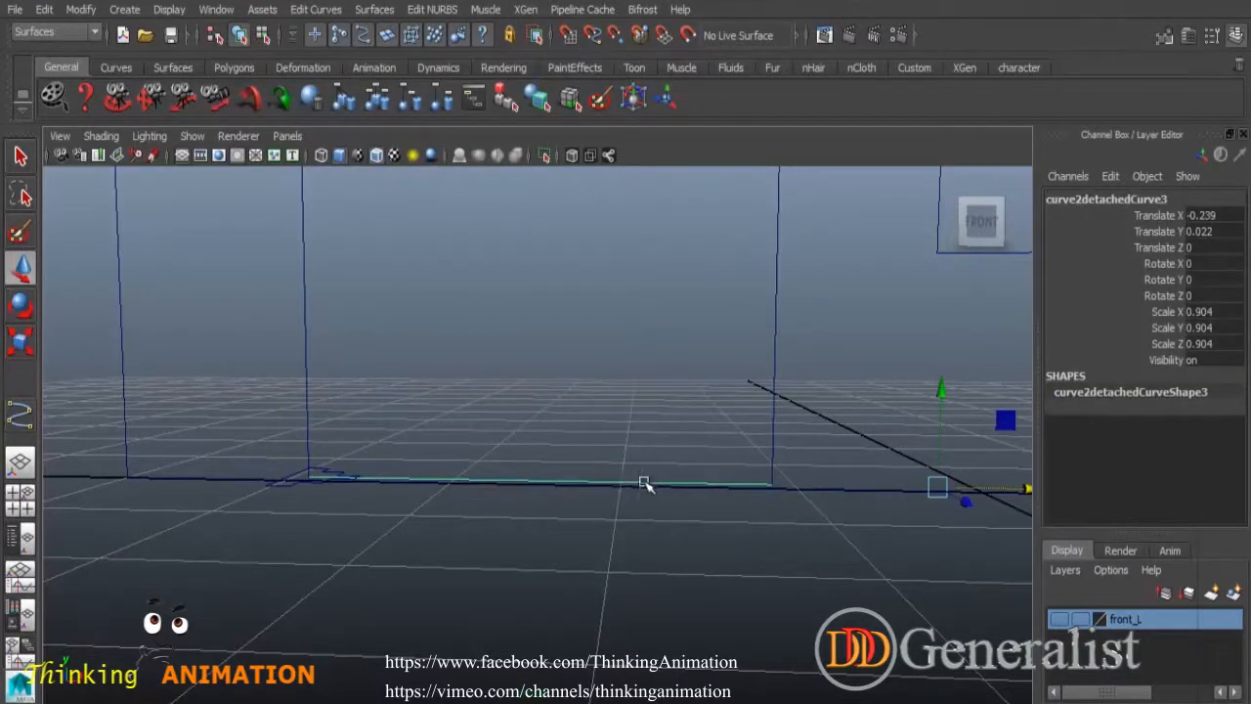
Show the front_L layer and examine the house surfaces from several angles after the curve detachment.
scroll(637, 475, "down", 6)
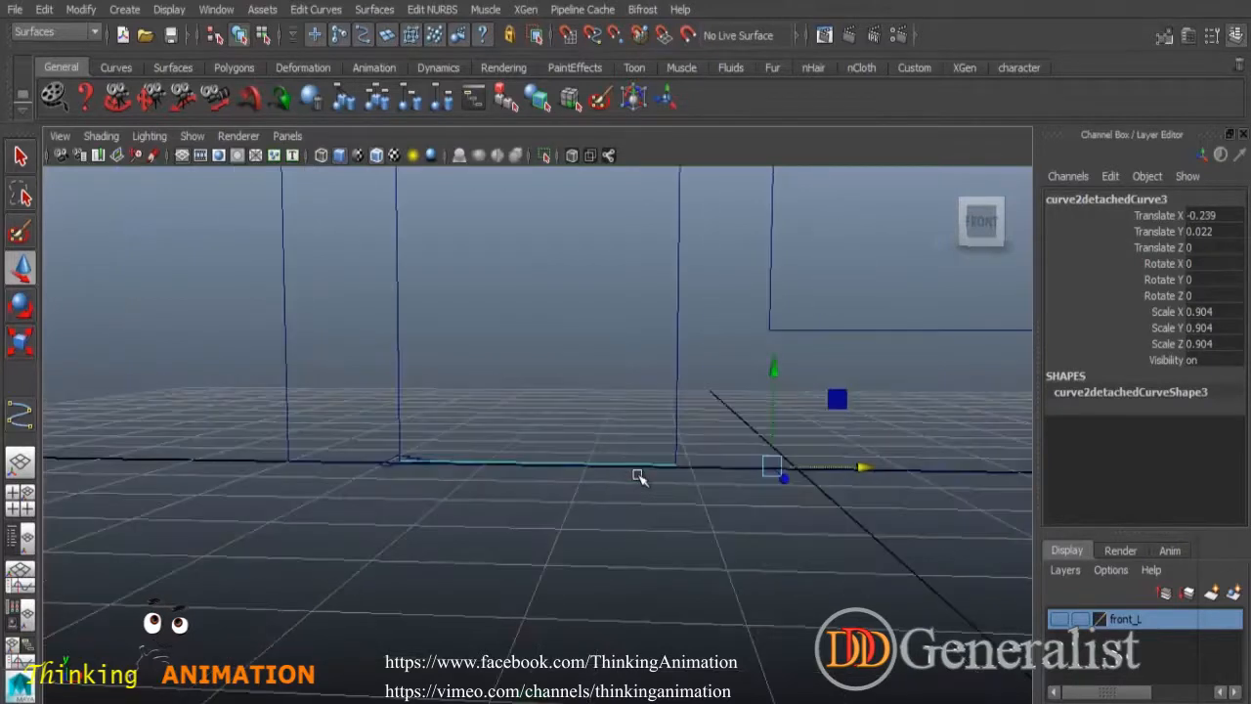
middle_click_drag(709, 411, 707, 535, "alt")
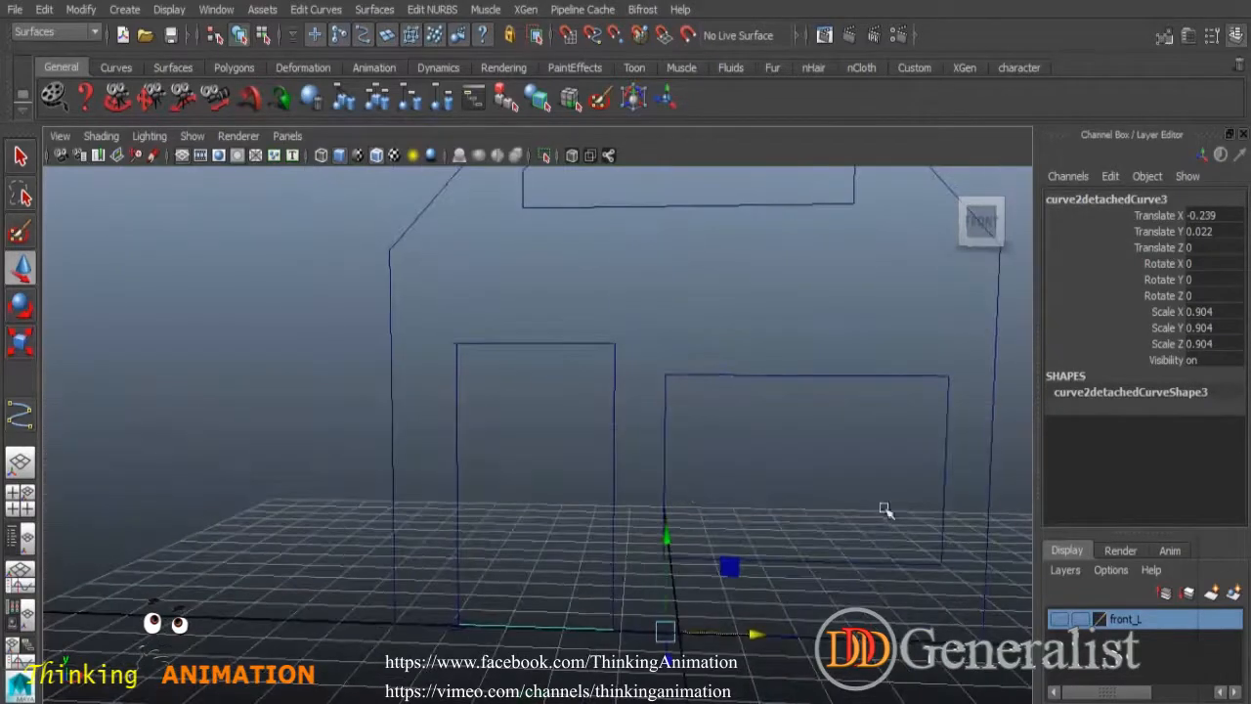
left_click(1058, 620)
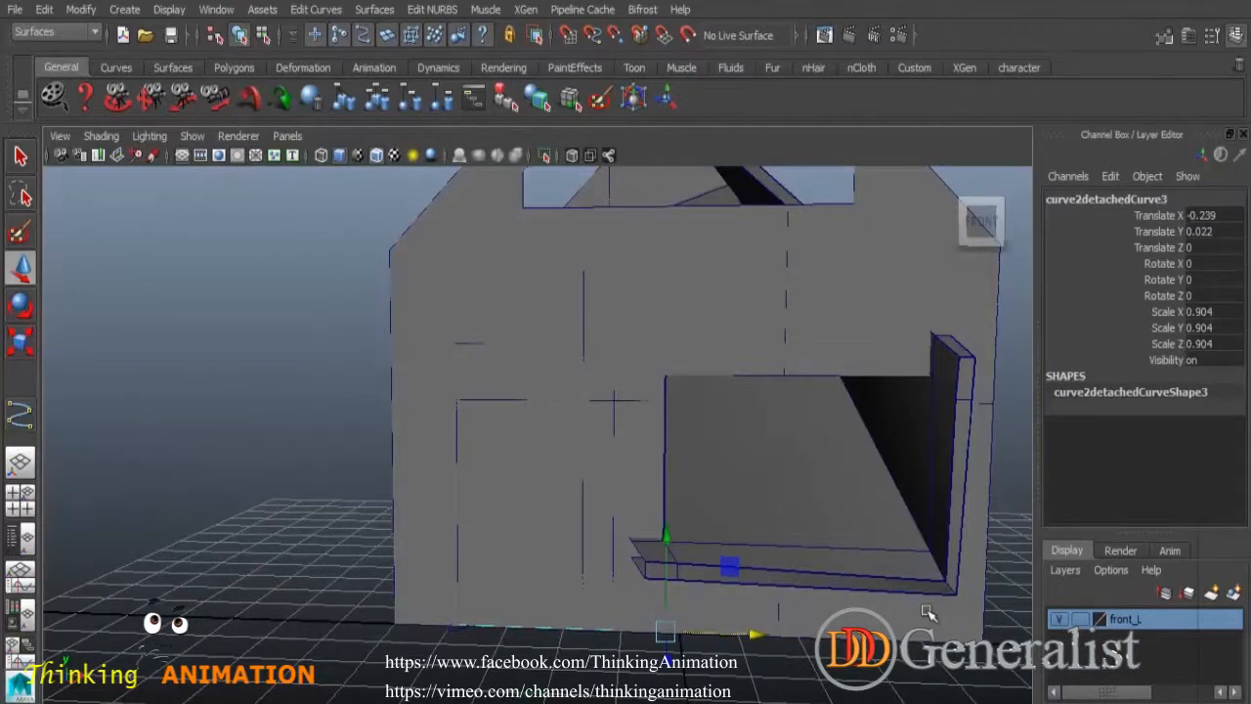
scroll(929, 613, "down", 4)
left_click_drag(830, 564, 693, 577, "alt")
scroll(888, 606, "down", 1)
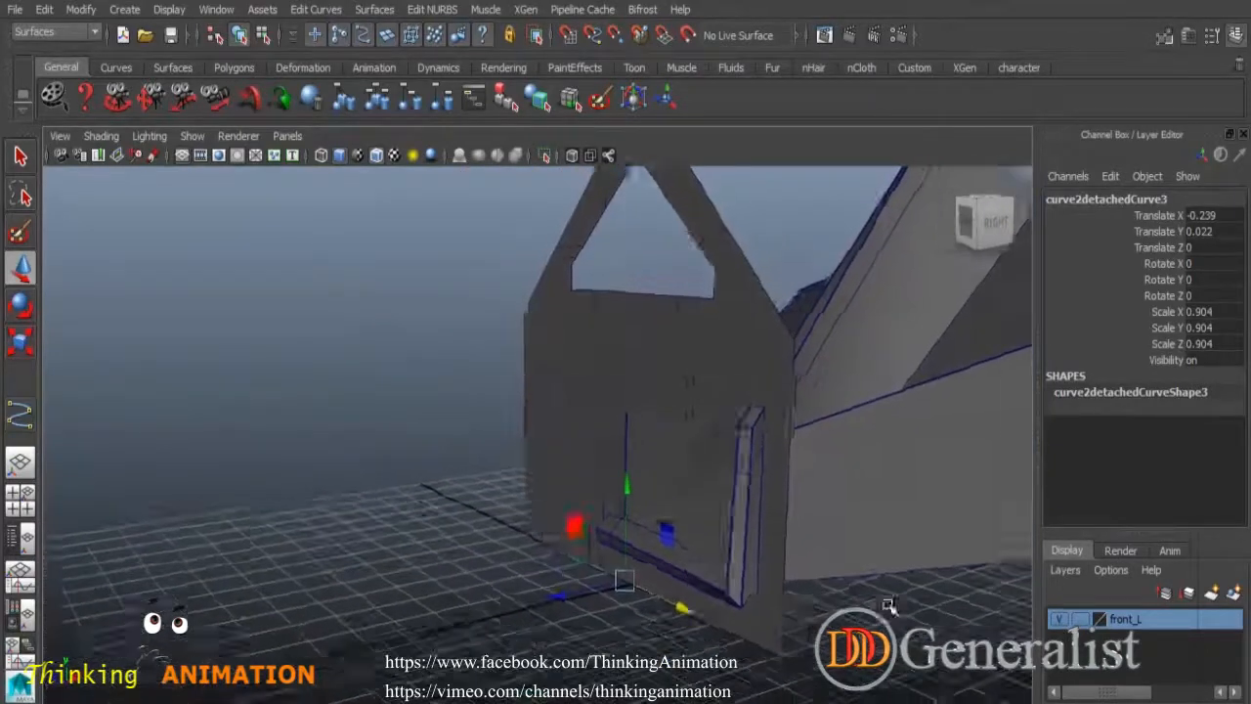
scroll(889, 606, "down", 4)
middle_click_drag(788, 505, 797, 523, "alt")
left_click_drag(772, 473, 703, 504, "alt")
Undo the curve detachment and return the door outline to object mode, selected as a whole curve.
key("ctrl+z")
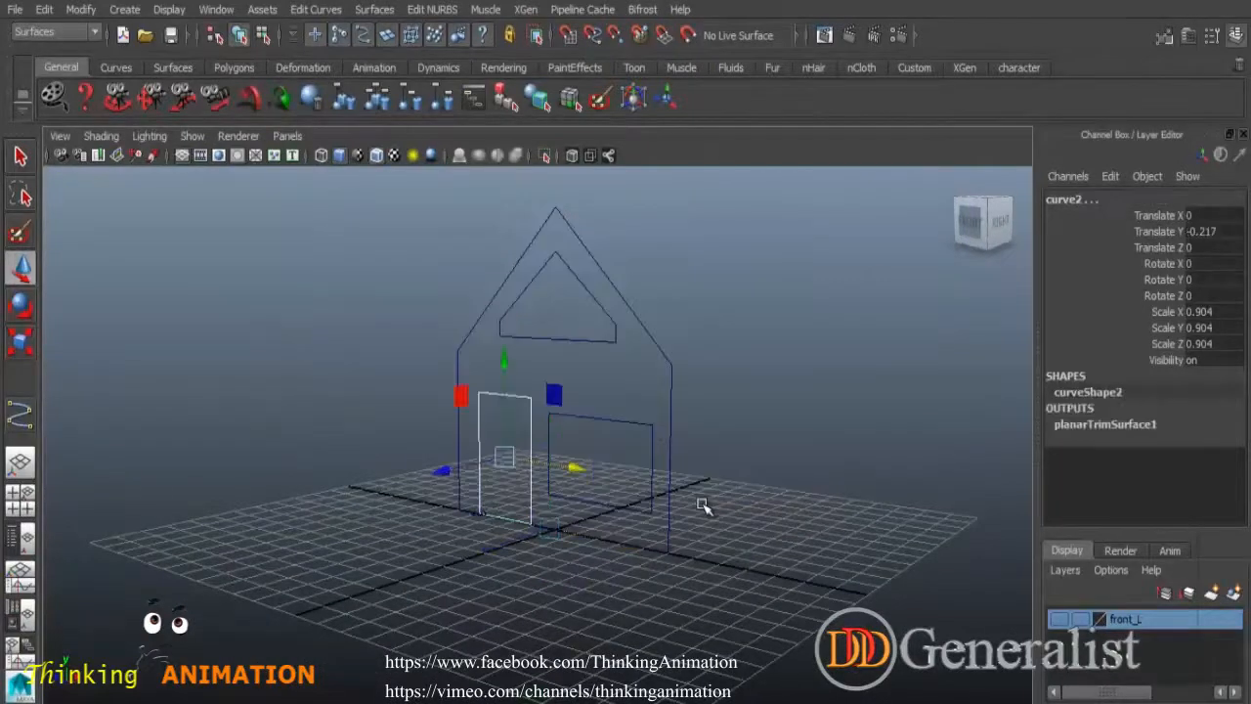
key("ctrl+z")
left_click(525, 515)
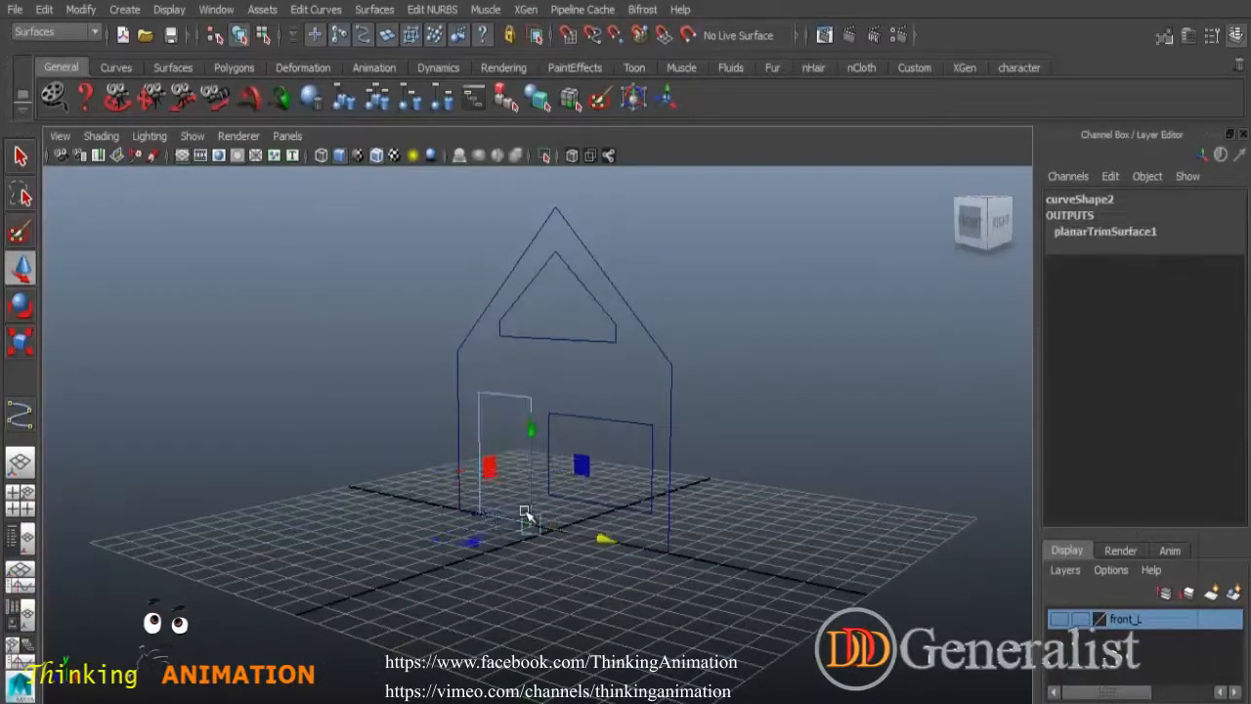
right_click_drag(525, 402, 530, 449)
left_click(521, 397)
right_click_drag(525, 399, 592, 311)
left_click(533, 395)
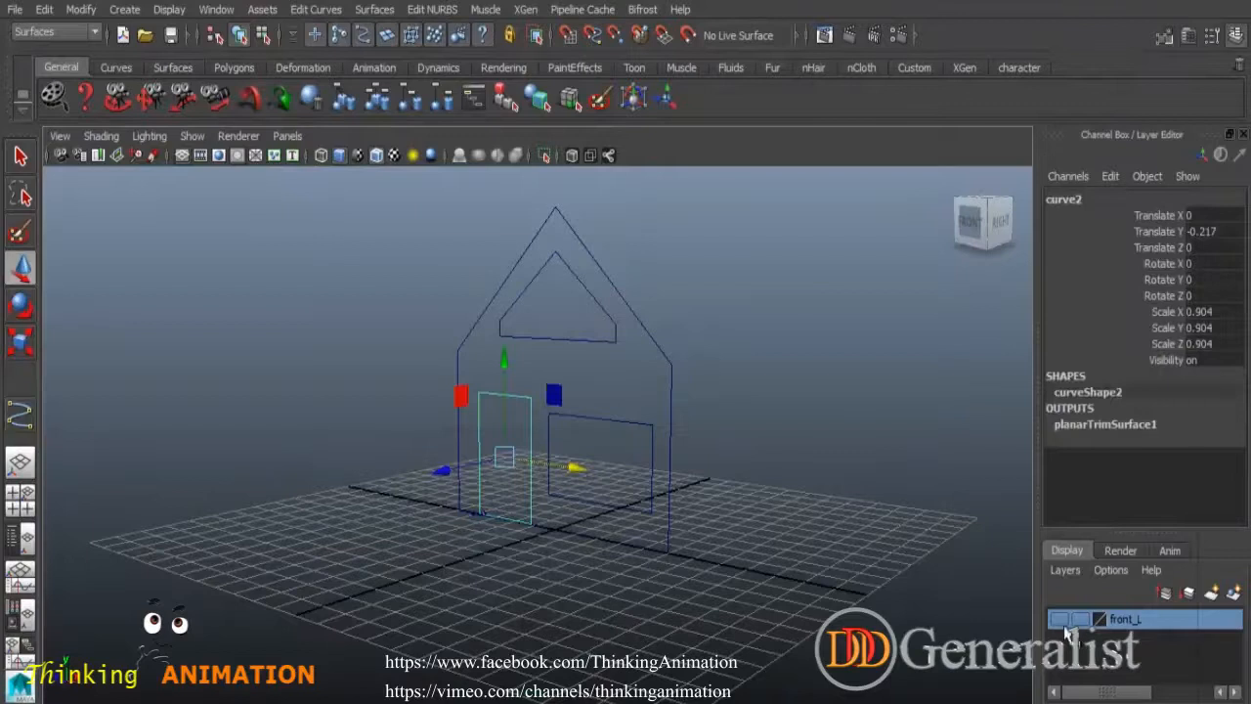
Show the front_L layer, select all of the house geometry, and delete its construction history.
left_click(1060, 618)
left_click(768, 552)
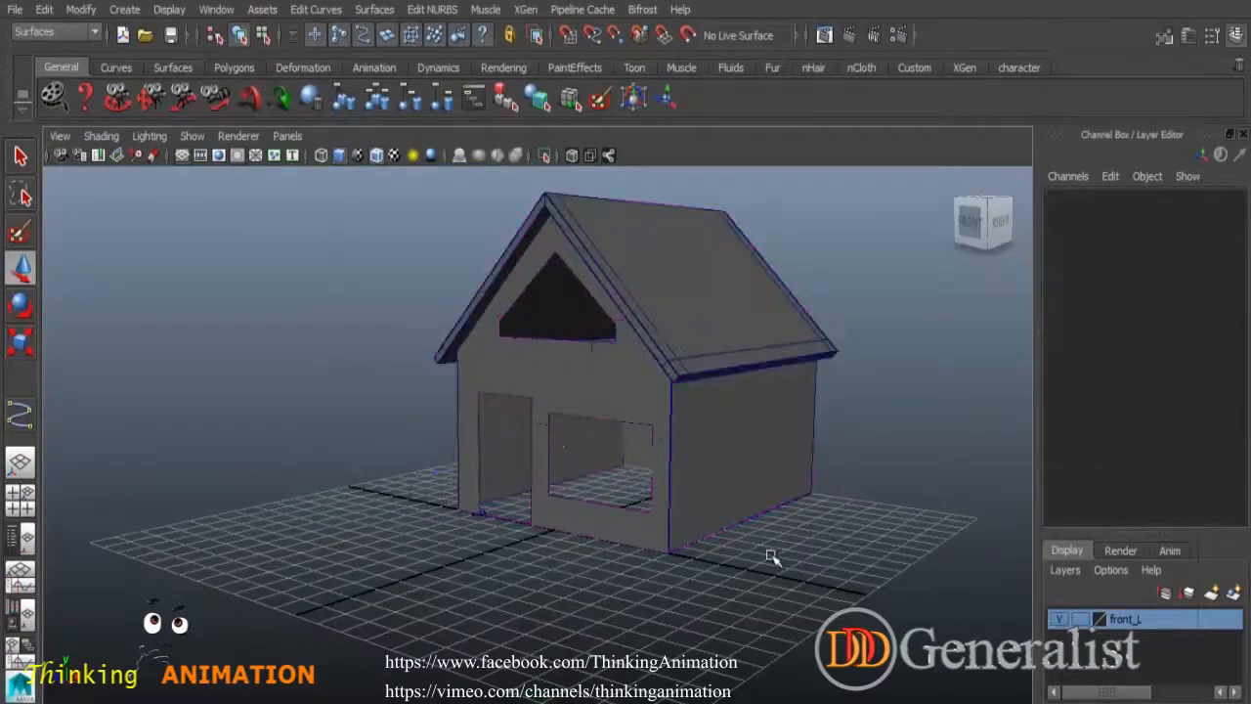
left_click(578, 383)
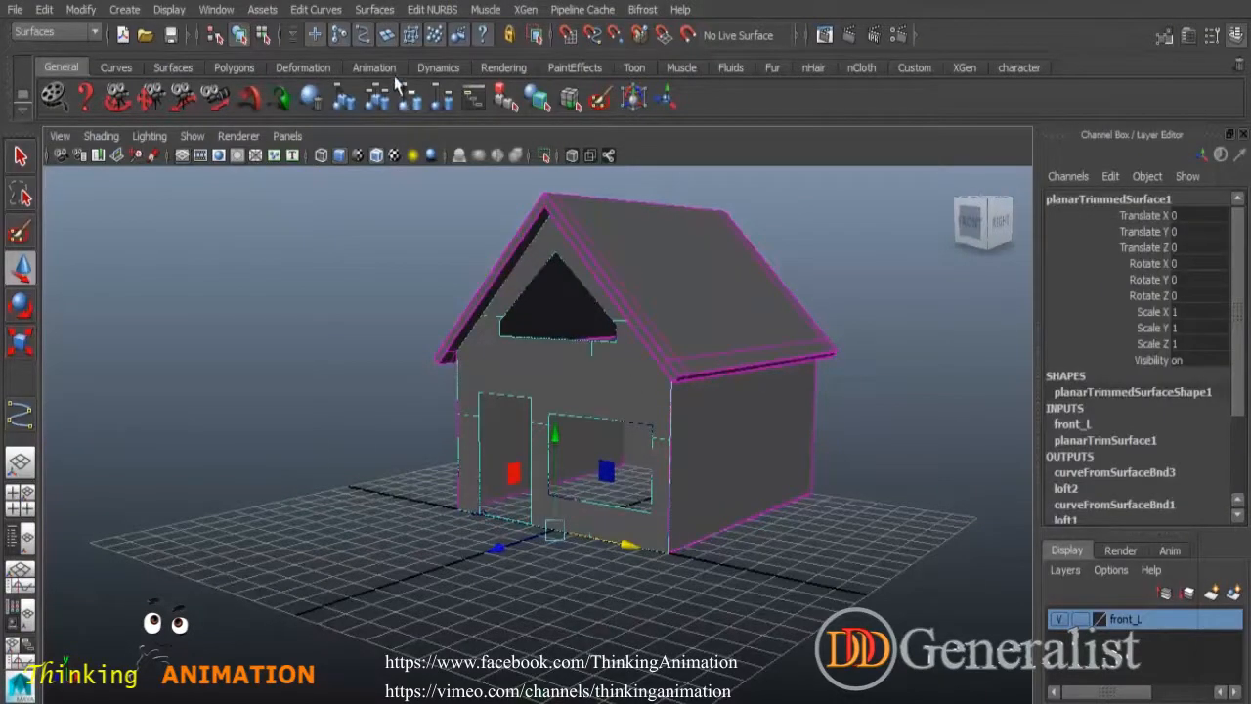
left_click_drag(441, 209, 885, 603)
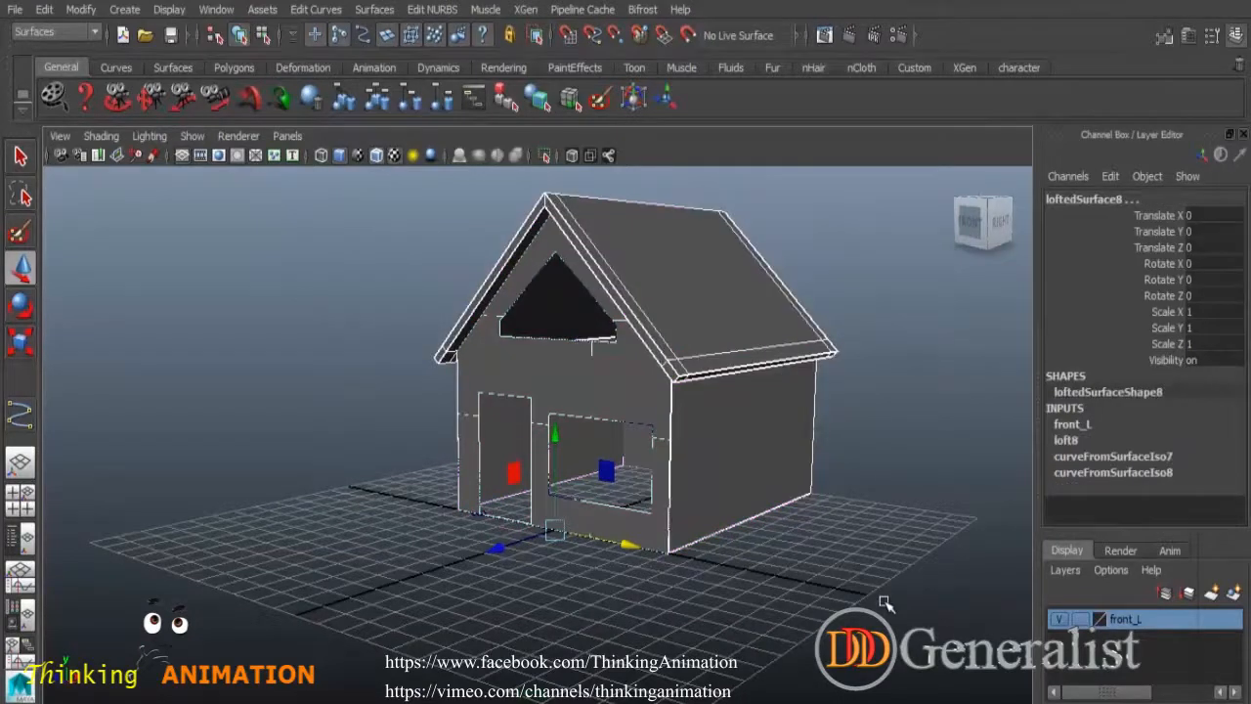
left_click(84, 12)
mouse_move(46, 12)
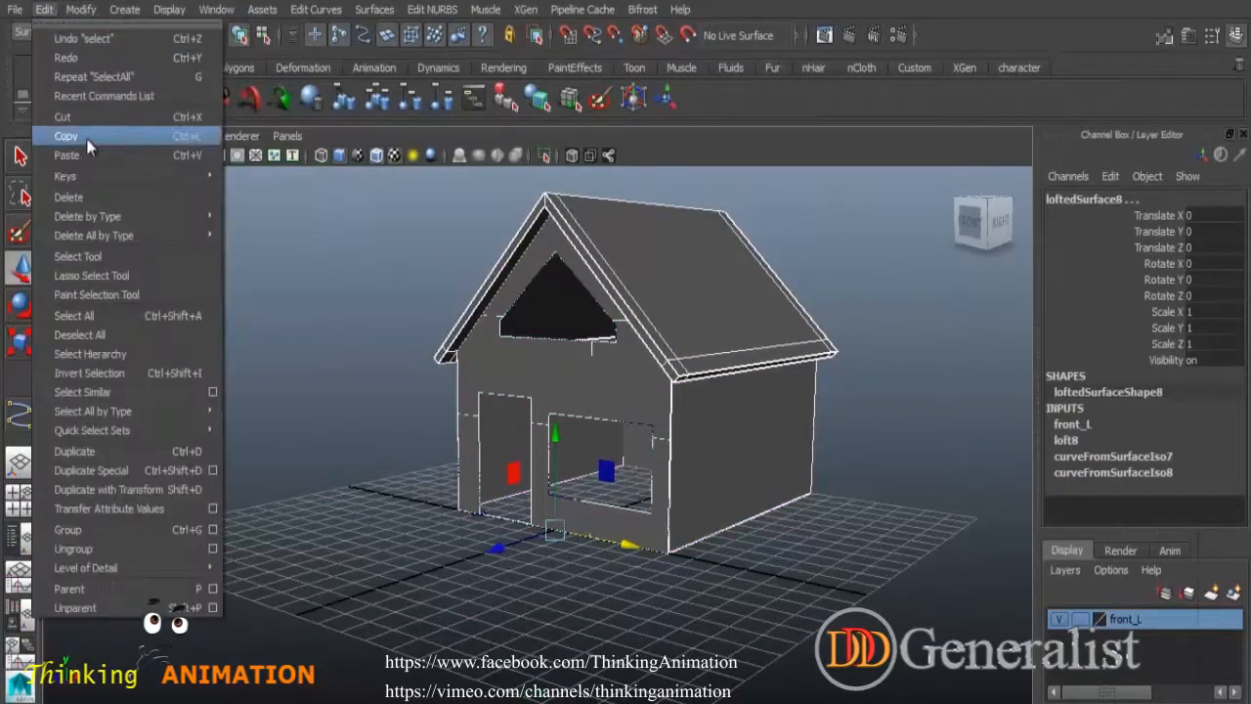
mouse_move(88, 216)
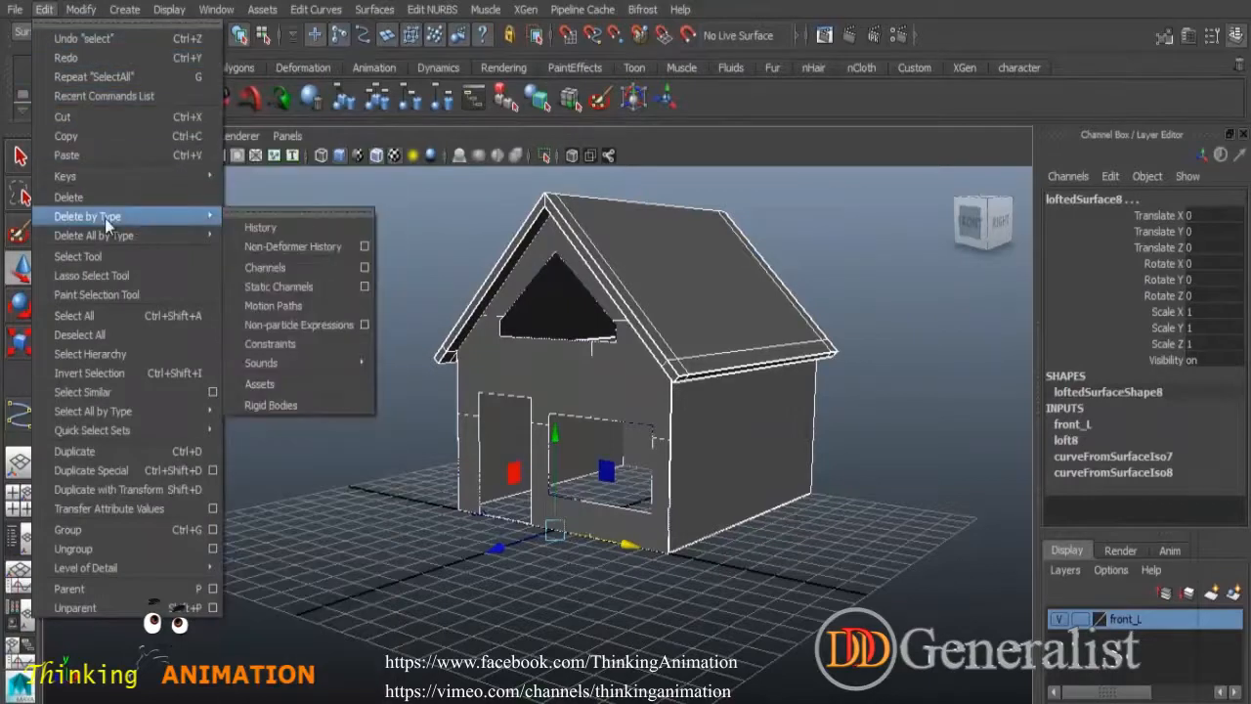
left_click(281, 227)
left_click(450, 396)
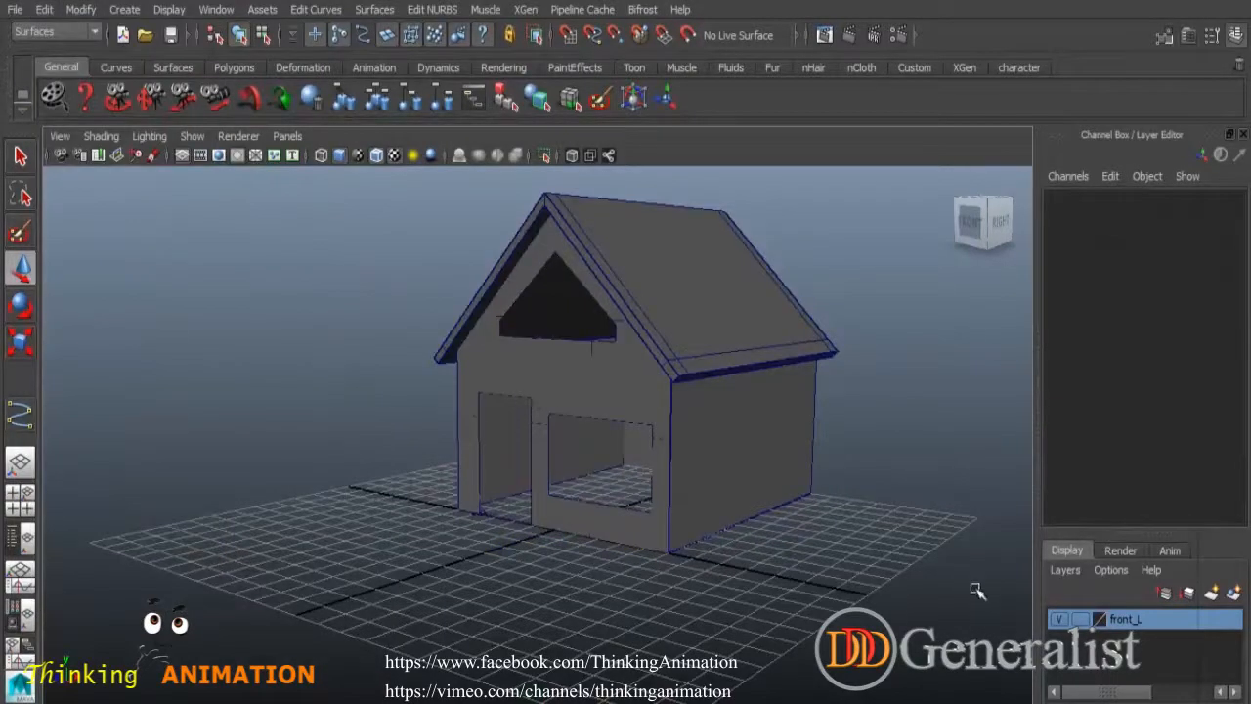
Hide the front_L layer and detach the door outline curve at the edit points on its two lower corners.
left_click(1068, 622)
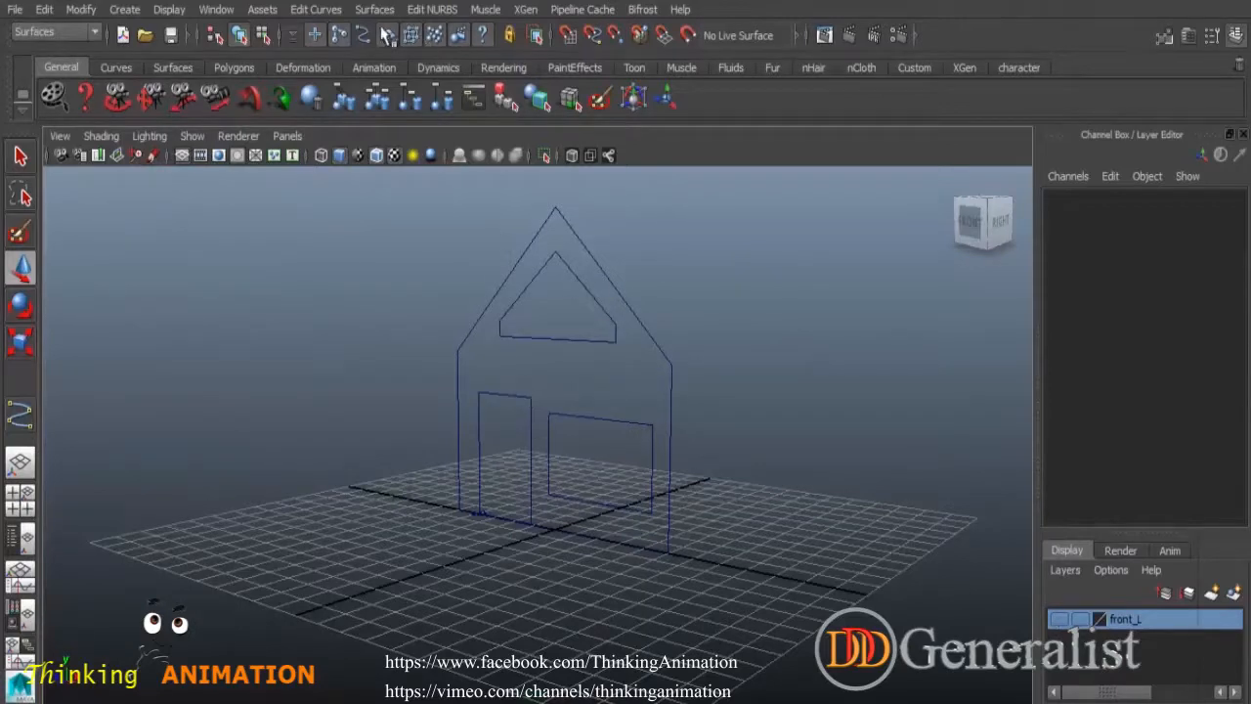
scroll(521, 475, "up", 10)
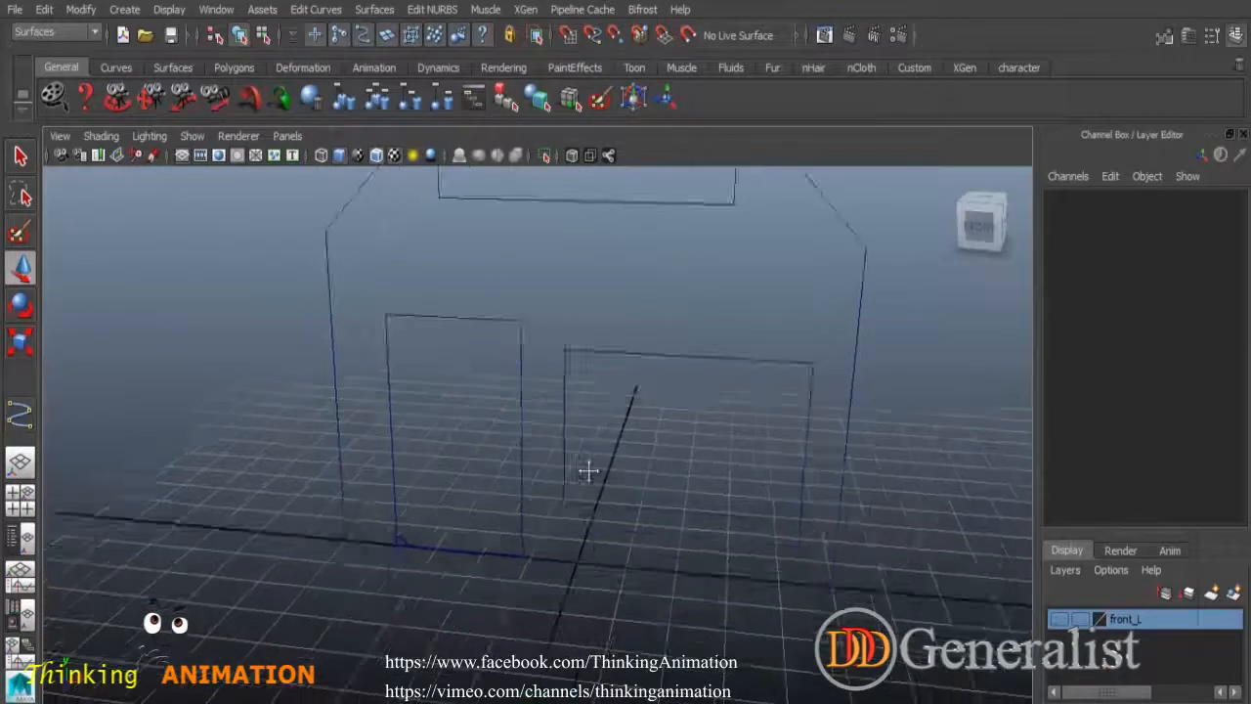
left_click(587, 332)
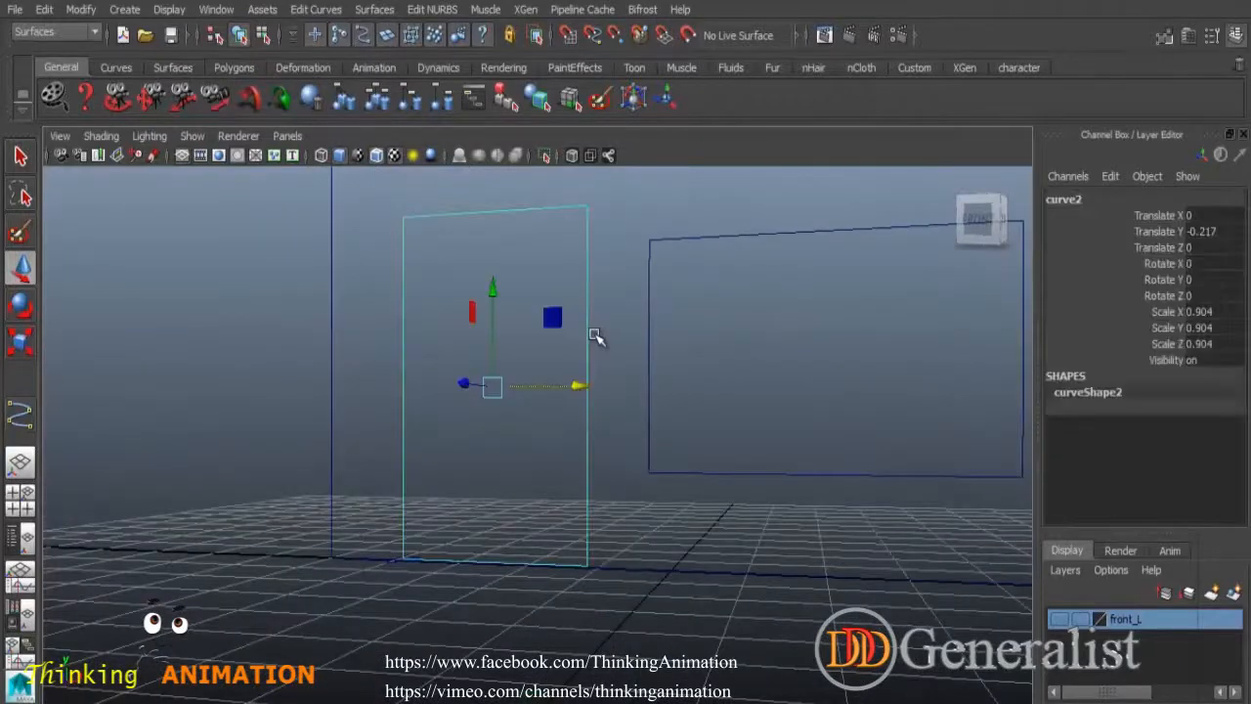
right_click_drag(589, 328, 585, 373)
left_click_drag(570, 543, 609, 599)
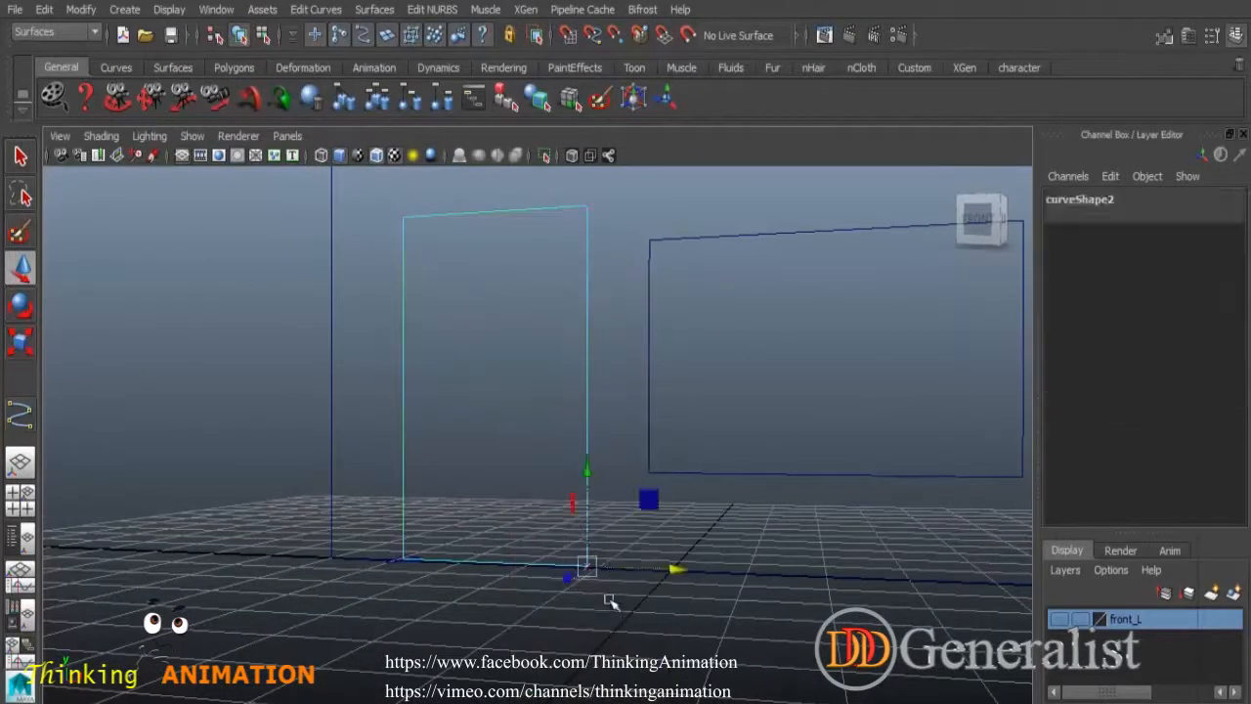
left_click_drag(389, 531, 424, 584, "shift")
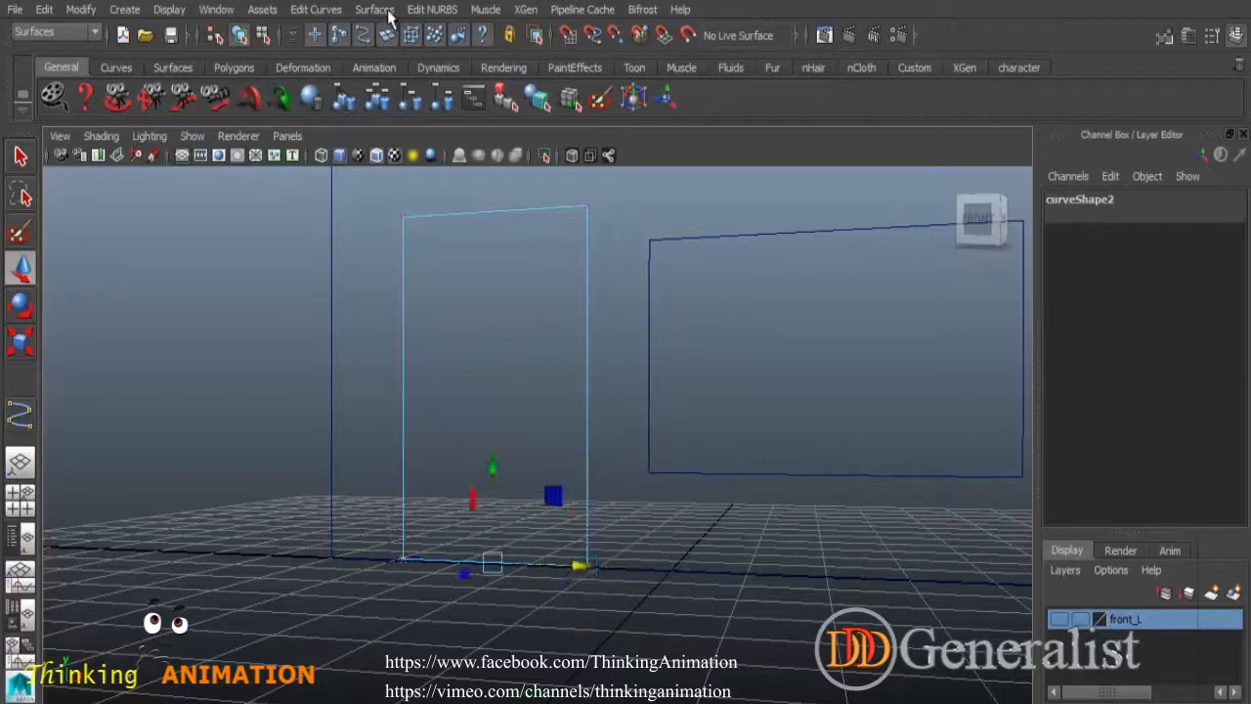
left_click(316, 9)
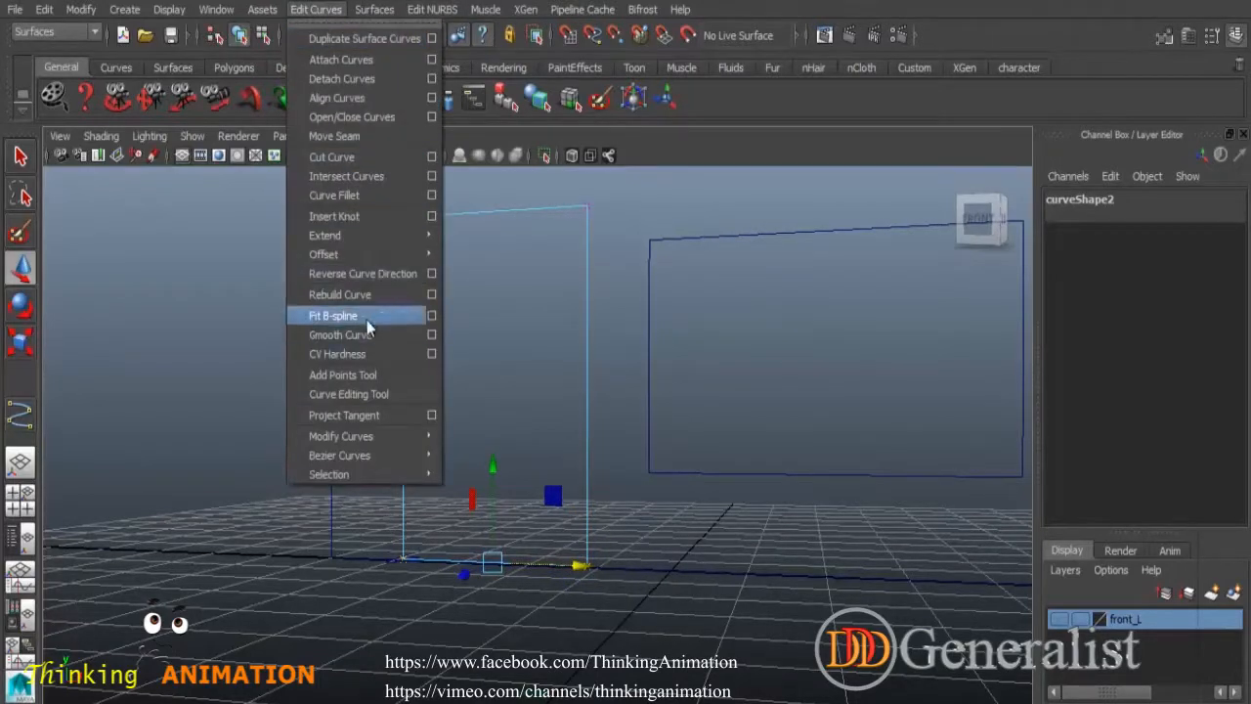
left_click(341, 78)
left_click(529, 617)
left_click(545, 567)
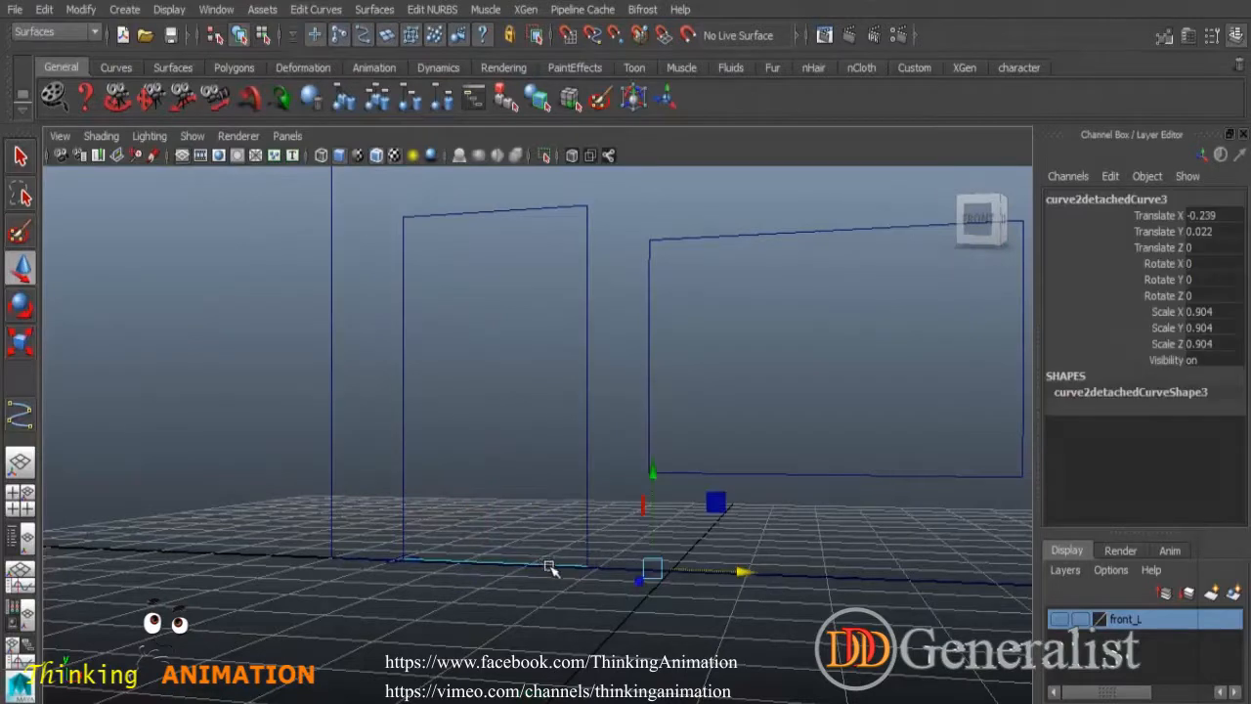
Extrude the stepped profile curve along the detached door outline's sides and top, leaving out the threshold segment.
left_click_drag(481, 610, 564, 626, "alt")
right_click_drag(564, 626, 645, 603, "alt")
middle_click_drag(645, 603, 756, 506, "alt")
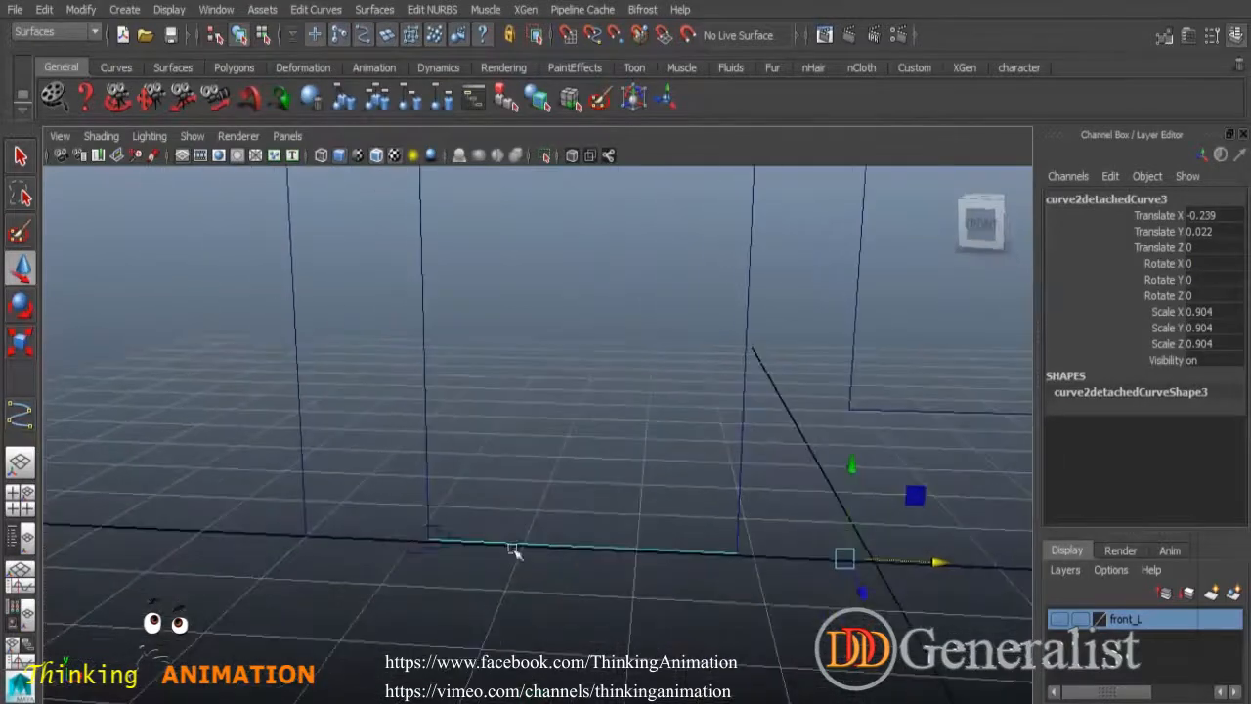
left_click(420, 548)
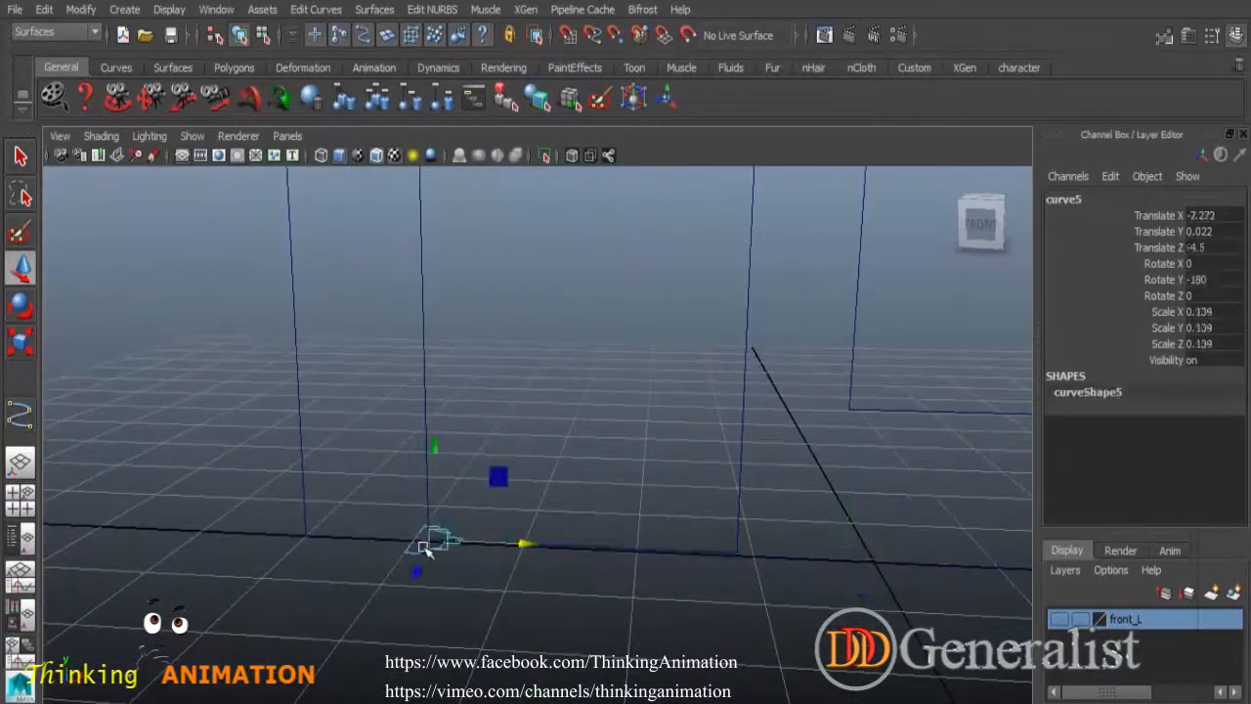
left_click(425, 388)
left_click(375, 9)
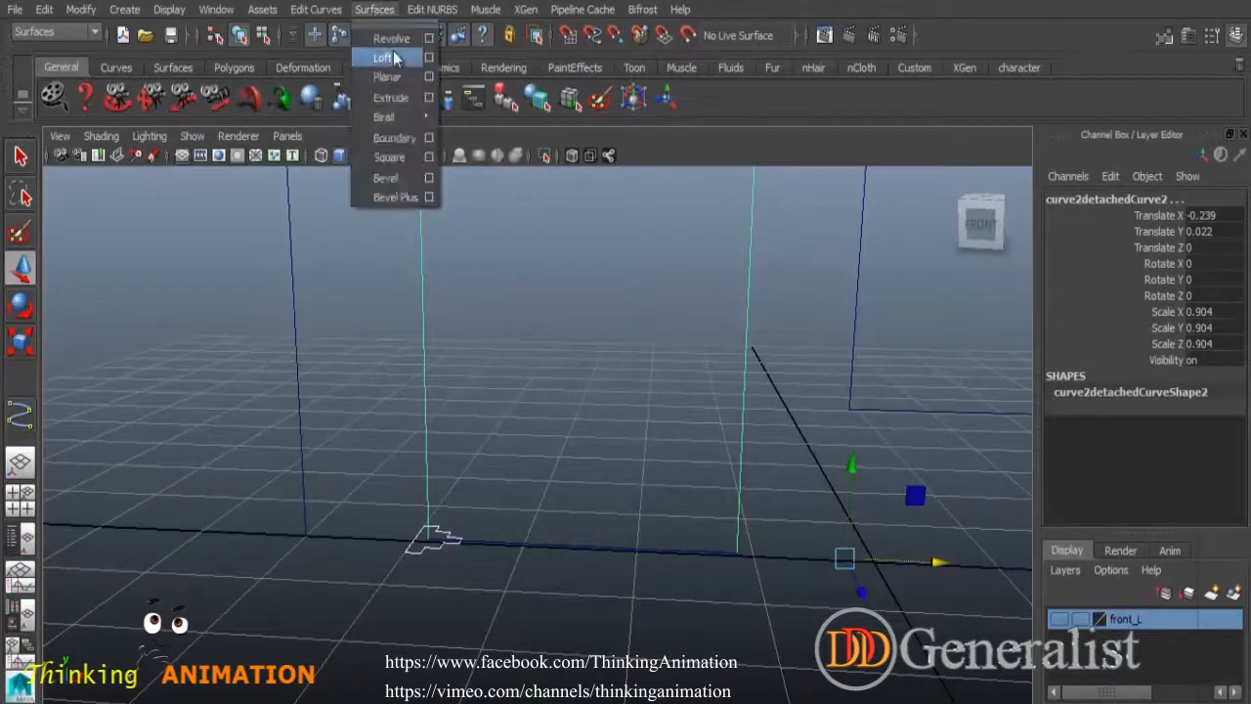
left_click(391, 97)
left_click(599, 575)
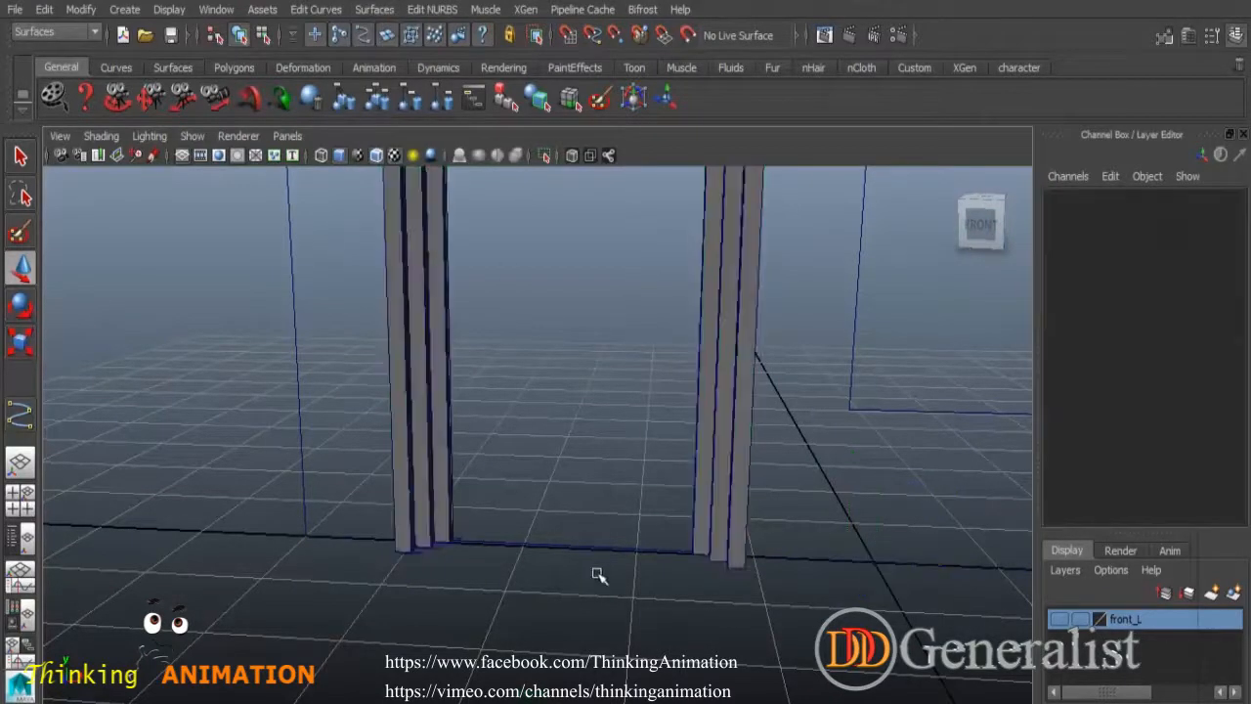
scroll(598, 575, "down", 6)
left_click_drag(698, 495, 656, 452, "alt")
middle_click_drag(656, 453, 679, 558, "alt")
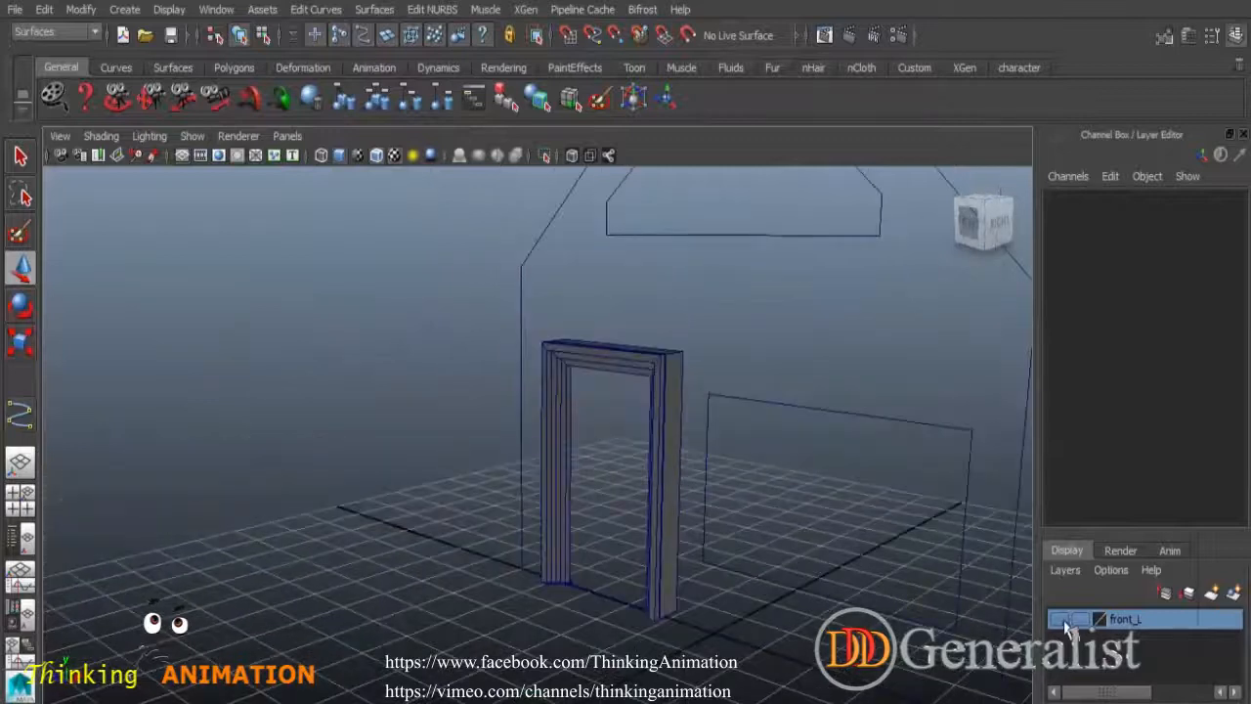
Show the front_L layer, examine the door frame against the house front from several angles, and hide the layer again.
left_click(1065, 621)
left_click_drag(696, 583, 757, 433, "alt")
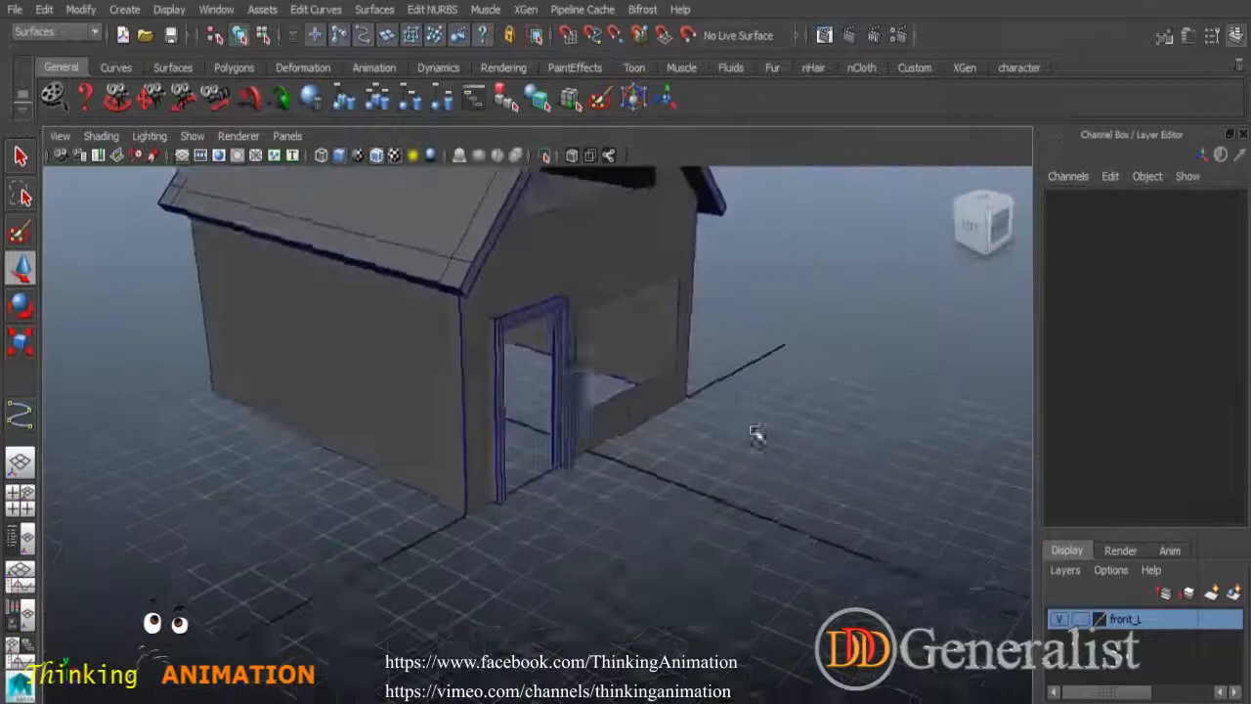
right_click_drag(756, 433, 746, 511, "alt")
left_click_drag(746, 512, 606, 480, "alt")
middle_click_drag(672, 415, 695, 525, "alt")
left_click_drag(695, 525, 620, 560, "alt")
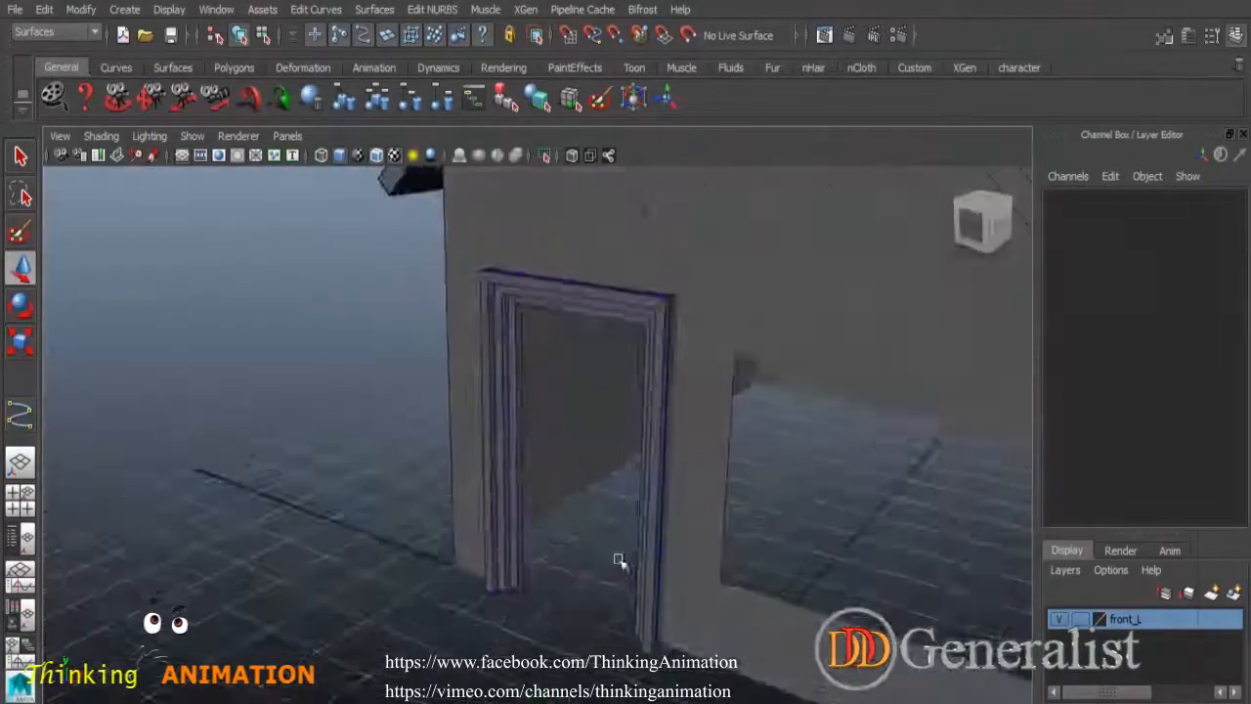
right_click_drag(620, 561, 754, 447, "alt")
middle_click_drag(754, 447, 651, 507, "alt")
left_click_drag(665, 539, 684, 526, "alt")
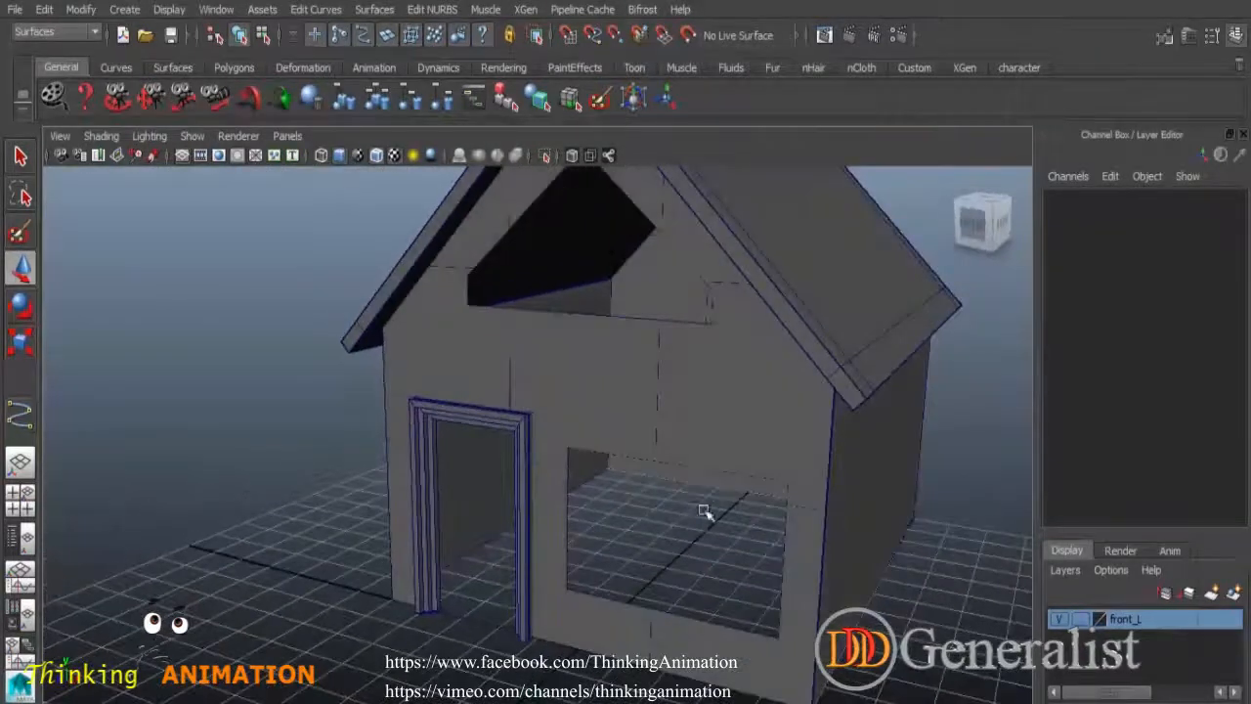
left_click(1059, 620)
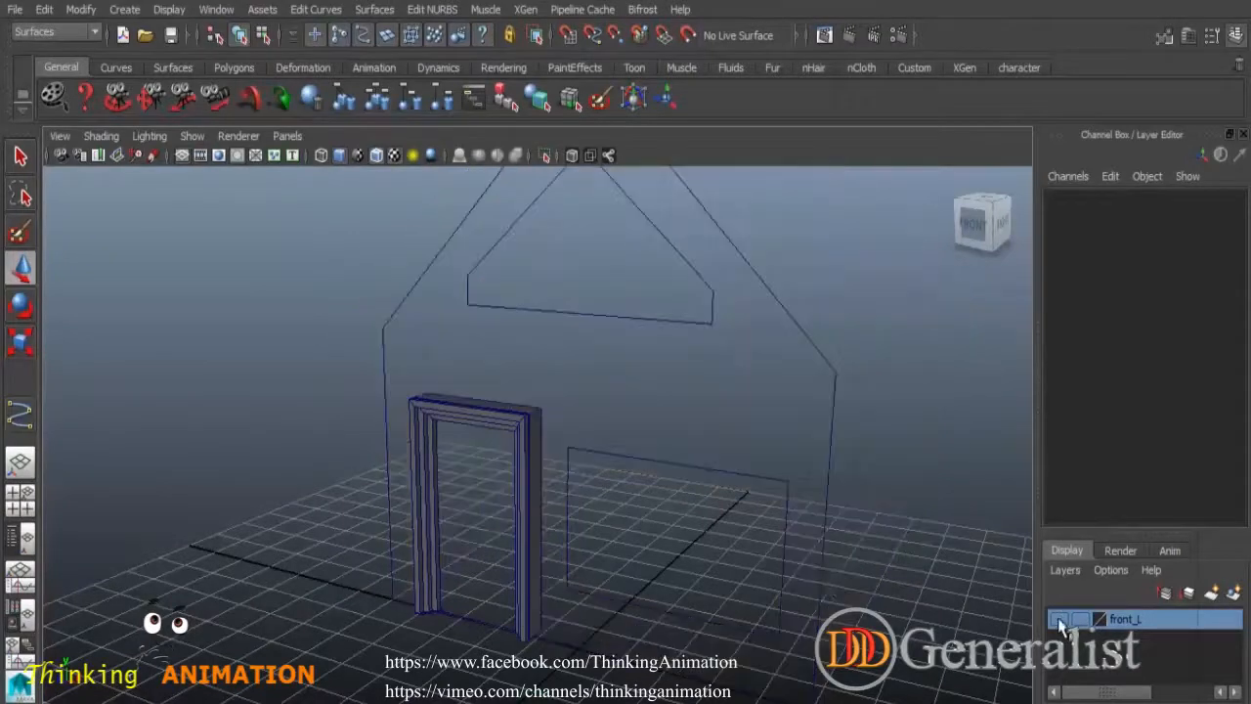
Detach the rectangular window outline curve at the edit points on its two lower corners.
middle_click_drag(683, 618, 721, 435, "alt")
right_click_drag(721, 435, 872, 585, "alt")
middle_click_drag(774, 393, 685, 473, "alt")
left_click(706, 500)
right_click_drag(704, 322, 700, 373)
left_click_drag(518, 455, 560, 513, "shift")
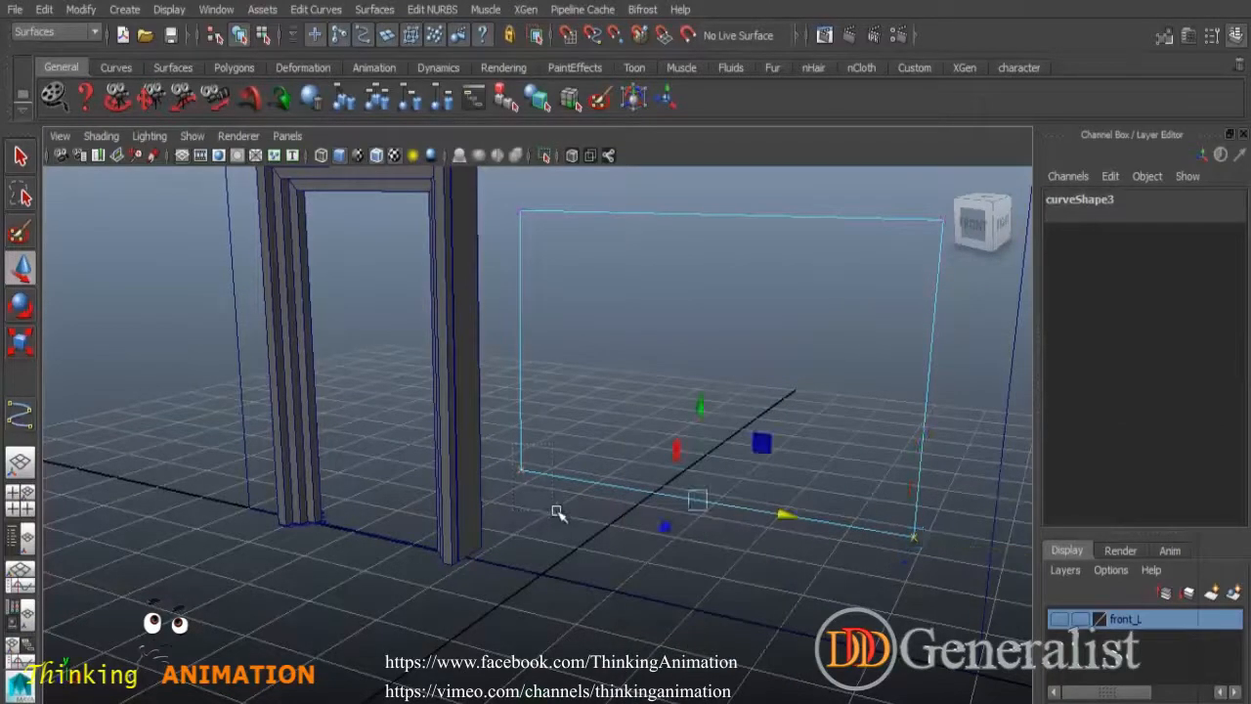
left_click(322, 10)
left_click(341, 78)
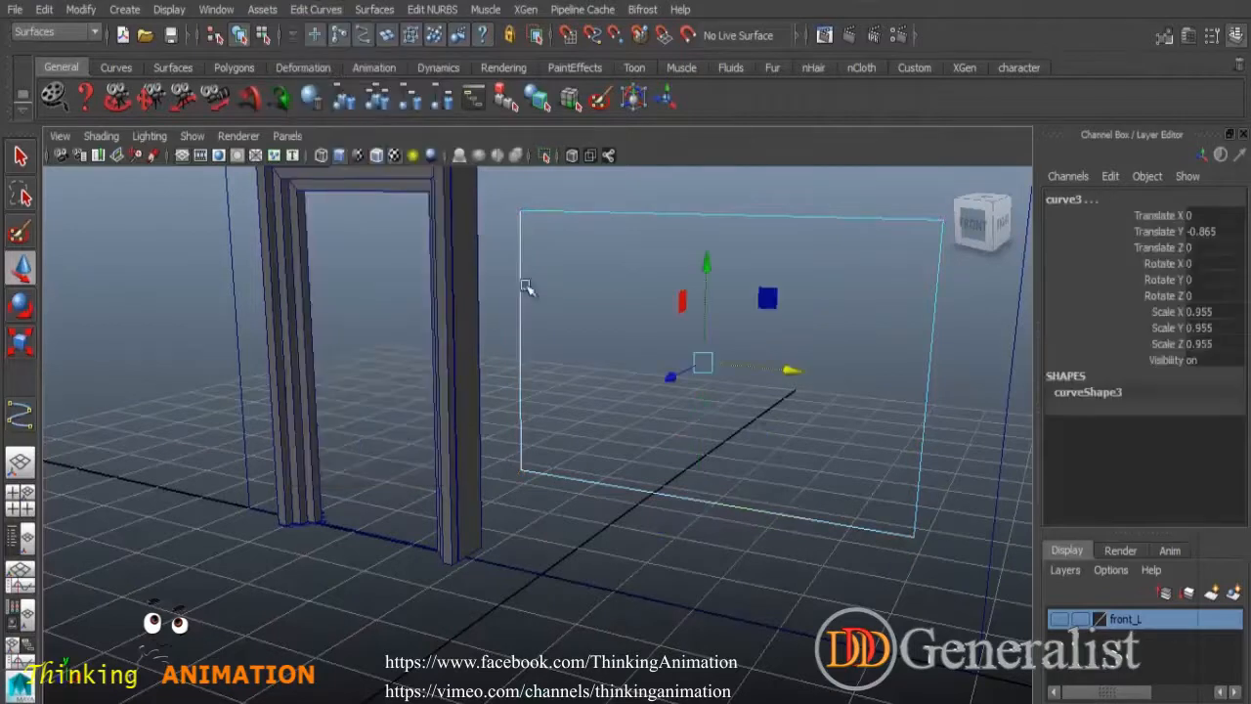
left_click(751, 479)
Detach the gable window outline curve at its two lower corner edit points and select the separated bottom segment.
left_click_drag(726, 299, 683, 448, "alt")
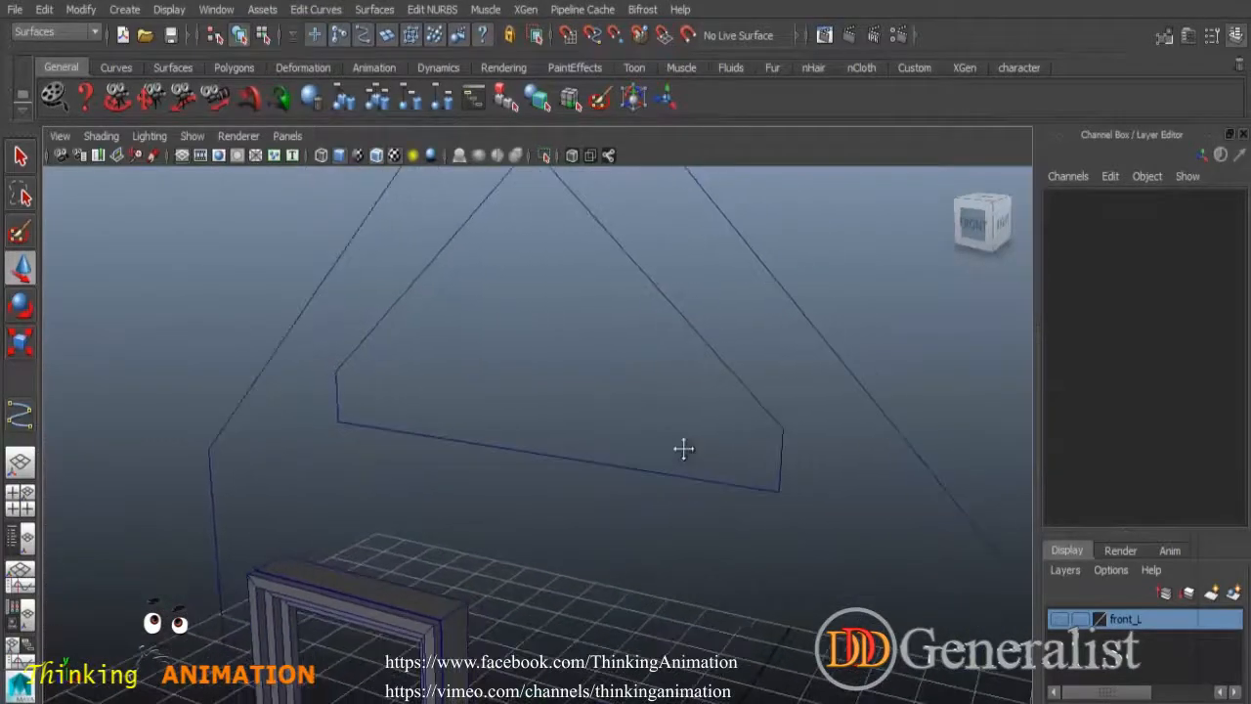
left_click(438, 435)
right_click_drag(438, 323, 431, 371)
left_click(338, 422)
left_click_drag(752, 469, 795, 514, "shift")
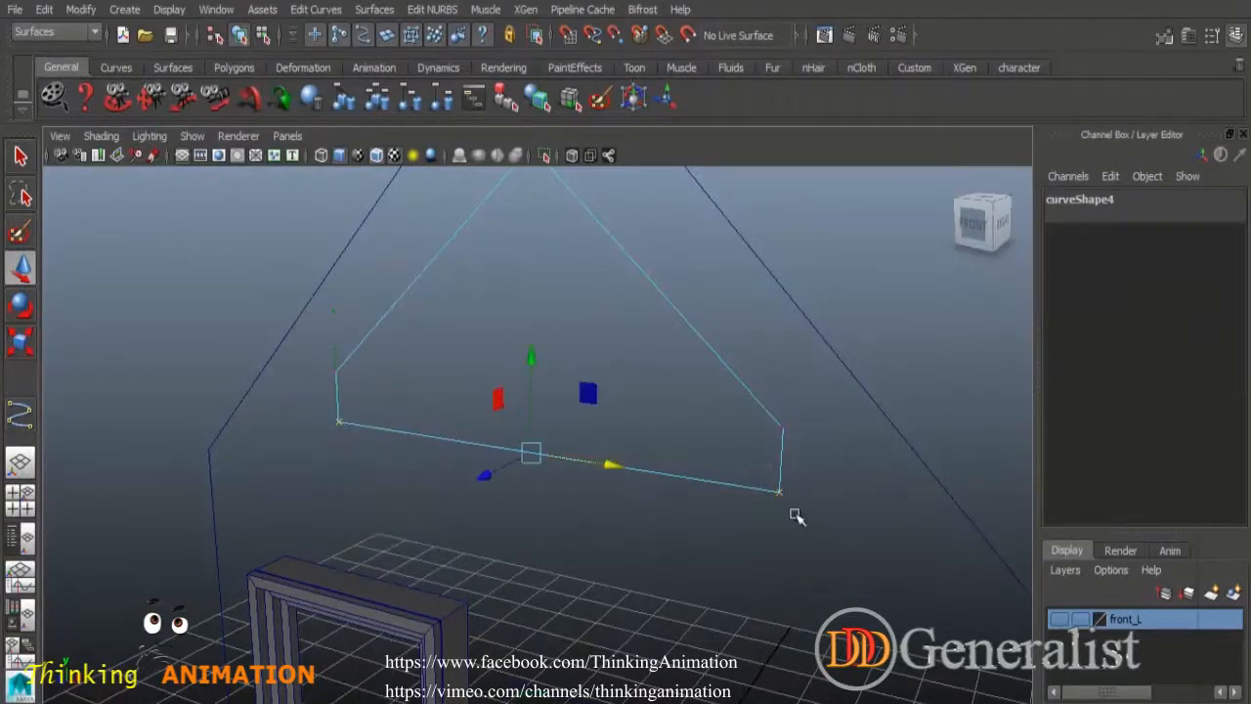
key("g")
left_click(510, 424)
left_click(509, 449)
left_click_drag(728, 591, 606, 536, "alt")
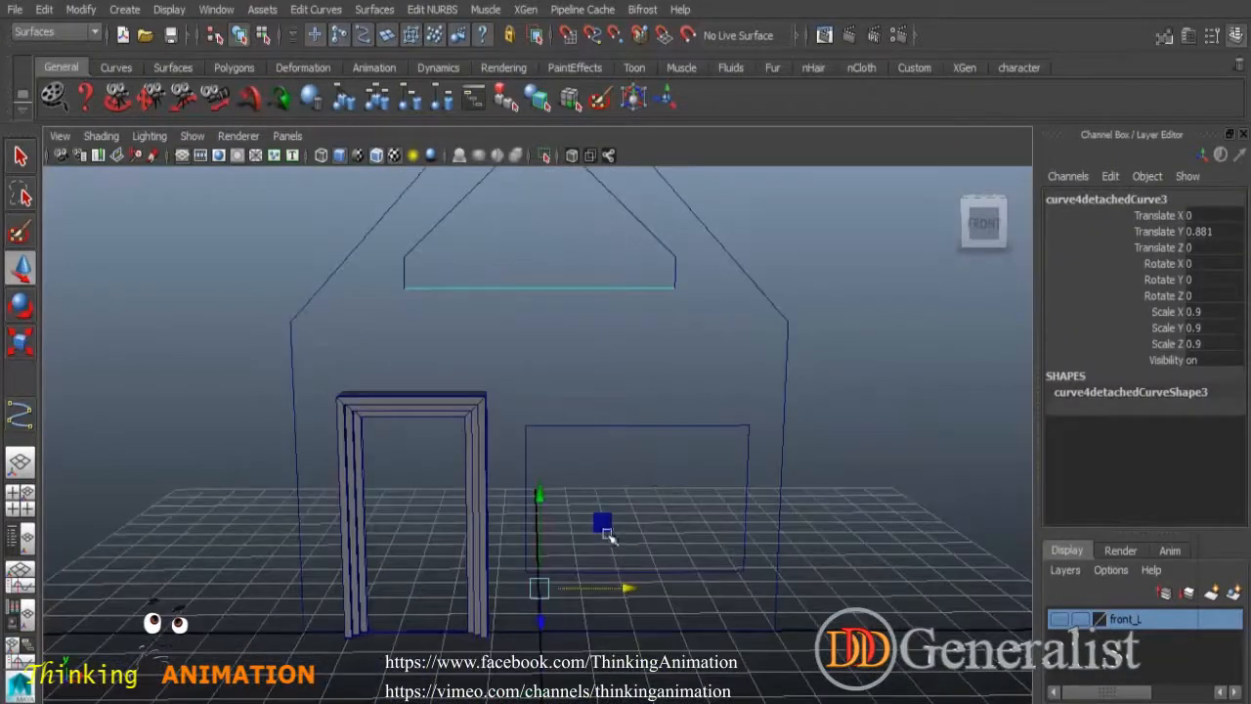
Duplicate the stepped profile curve at the foot of the door frame.
left_click(363, 633)
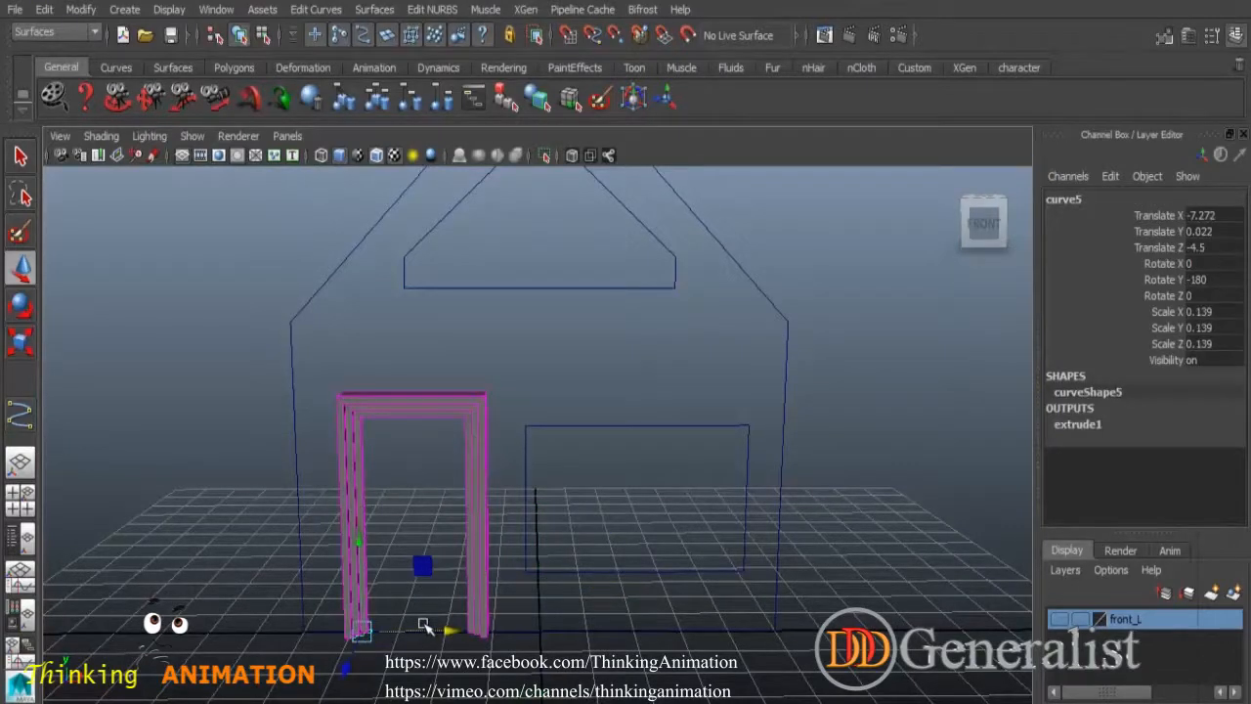
key("ctrl+d")
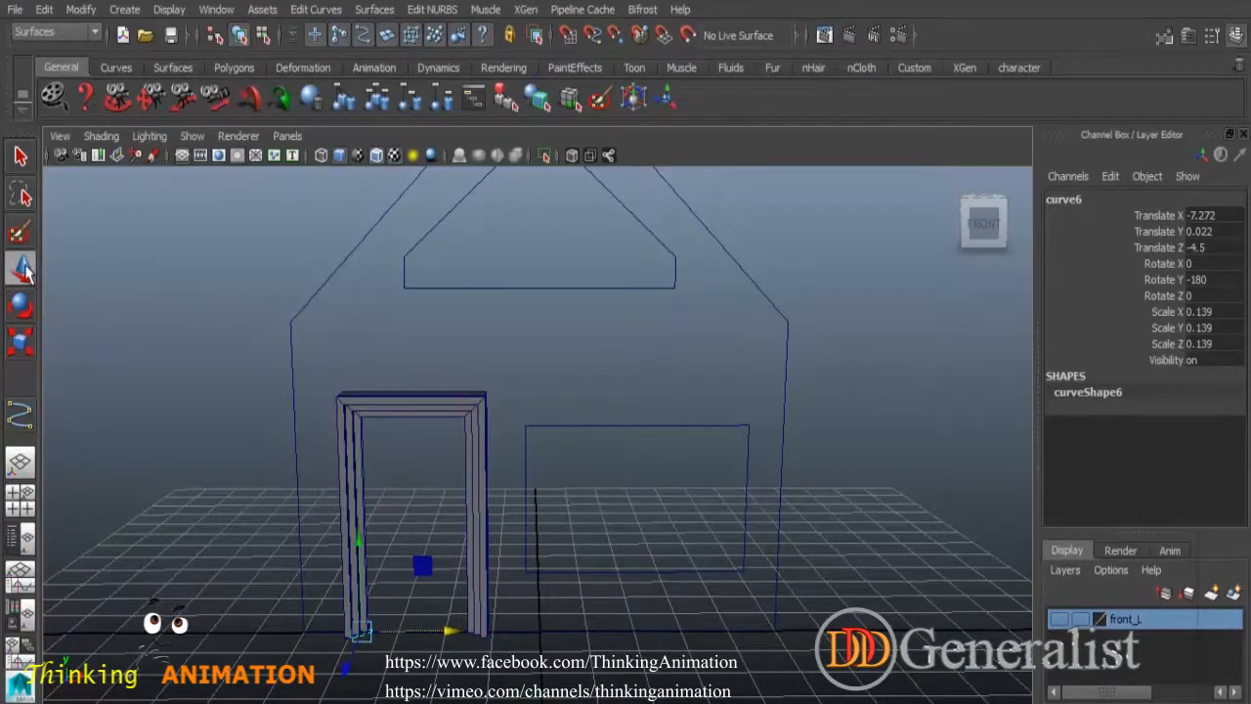
Move the frame profile curve along X, snapped in line with the rectangular window outline's left edge, Translate X -3.789.
left_click_drag(556, 545, 570, 254, "alt")
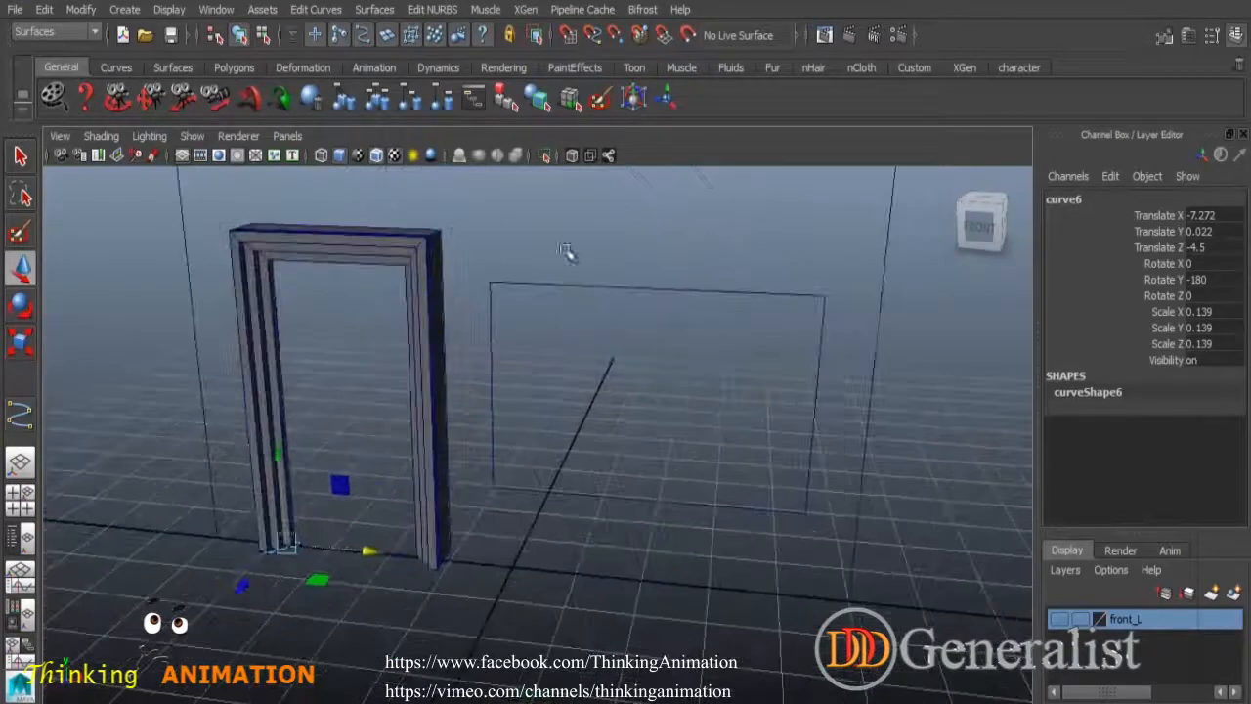
left_click(592, 36)
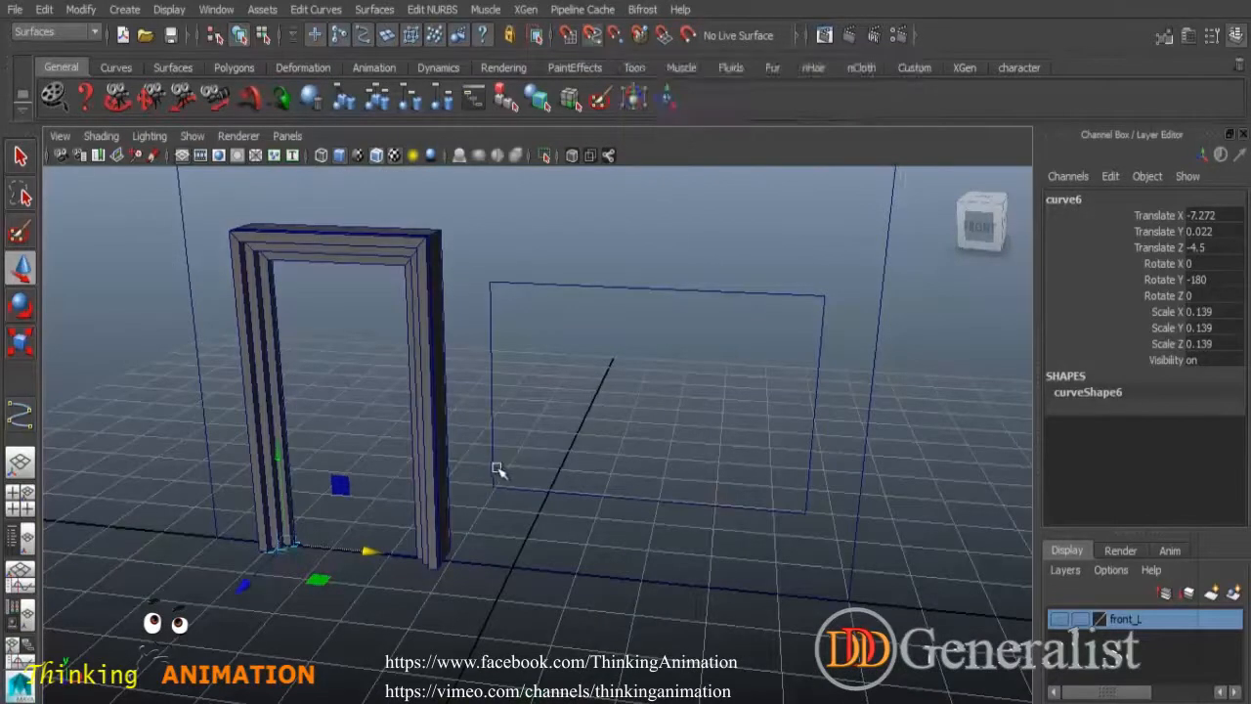
middle_click_drag(498, 470, 496, 481)
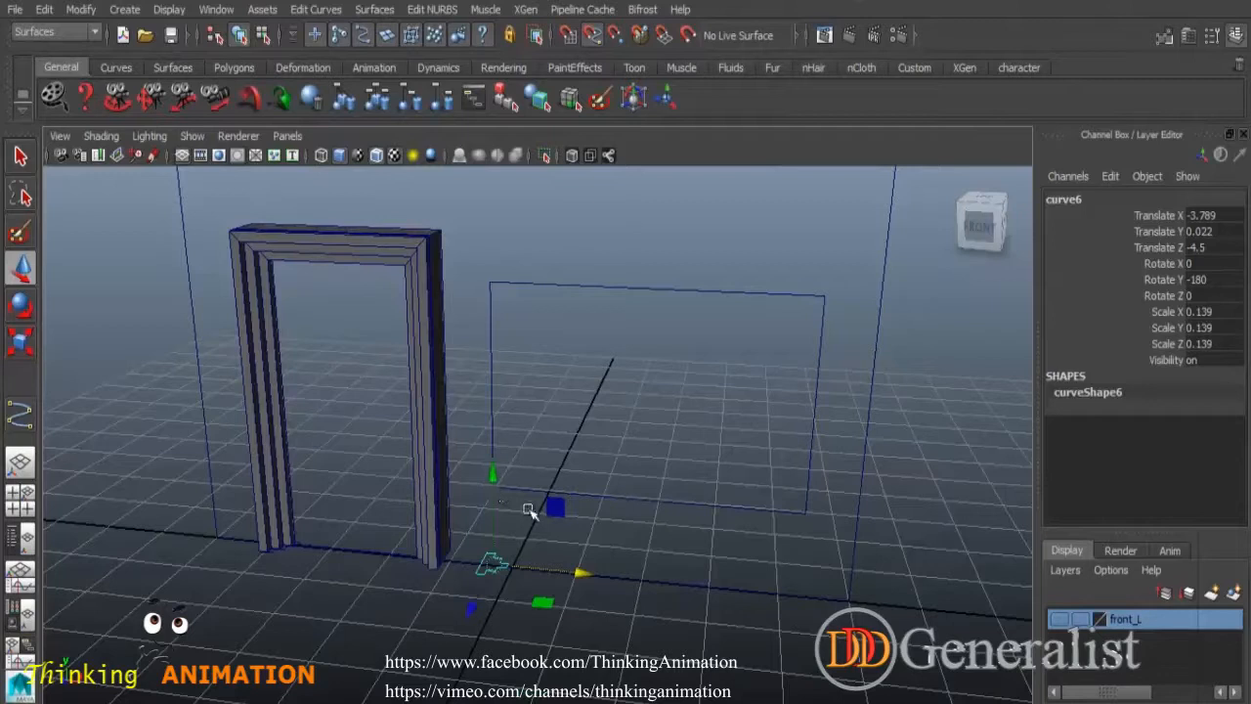
Raise the frame profile curve to the window outline's lower-left corner, about 1.199 in Translate Y.
left_click(494, 470)
middle_click_drag(491, 443, 494, 491)
left_click_drag(560, 545, 521, 517, "alt")
right_click_drag(516, 473, 689, 610, "alt")
left_click_drag(689, 610, 575, 418, "alt")
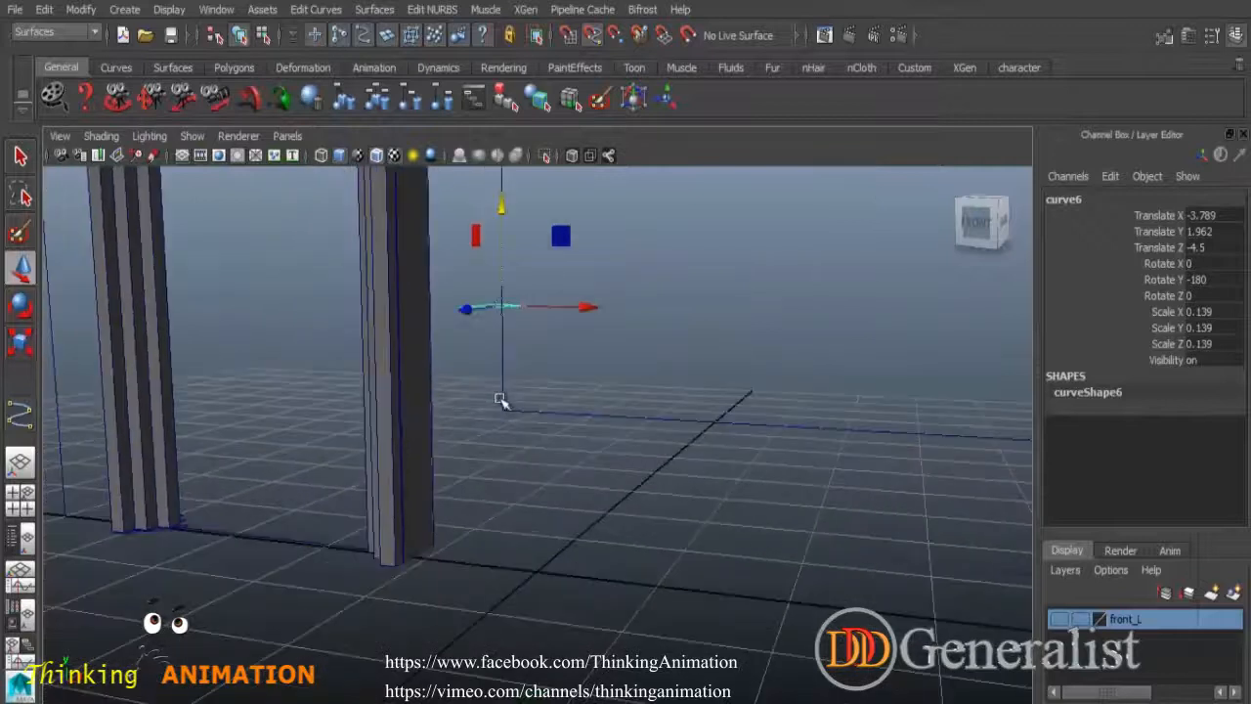
middle_click_drag(498, 399, 498, 421)
right_click_drag(520, 446, 692, 522, "alt")
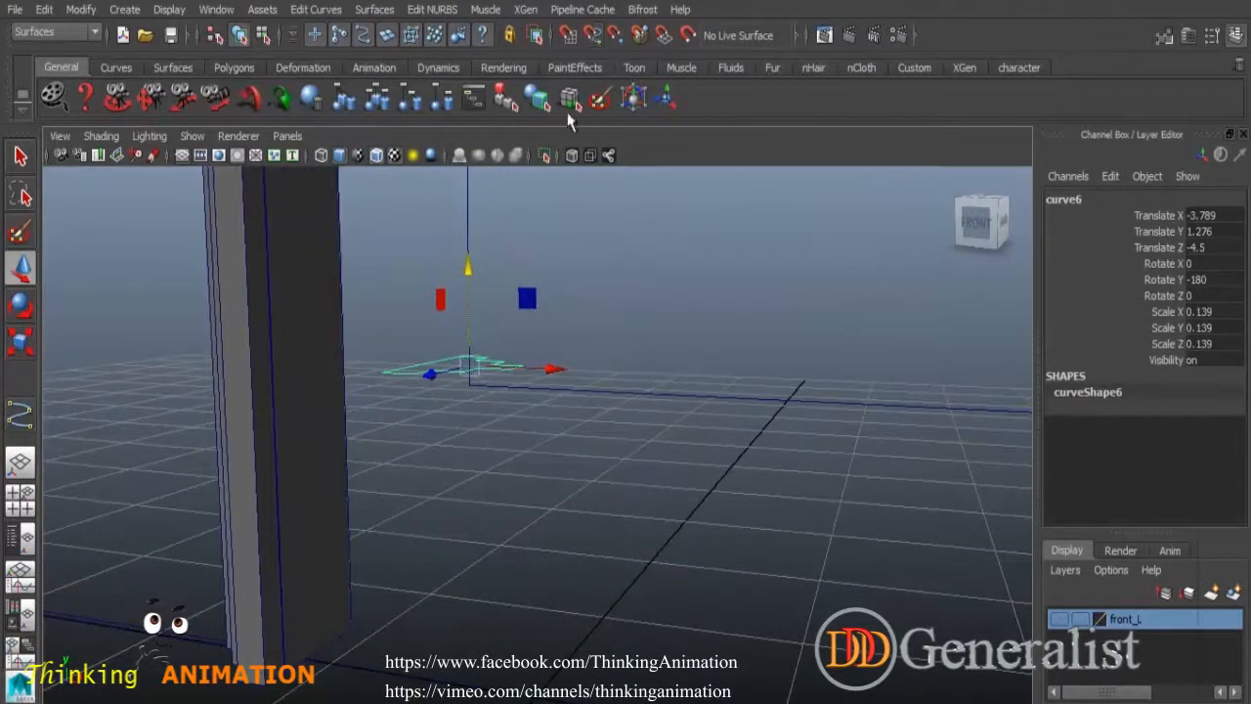
left_click_drag(468, 266, 475, 281)
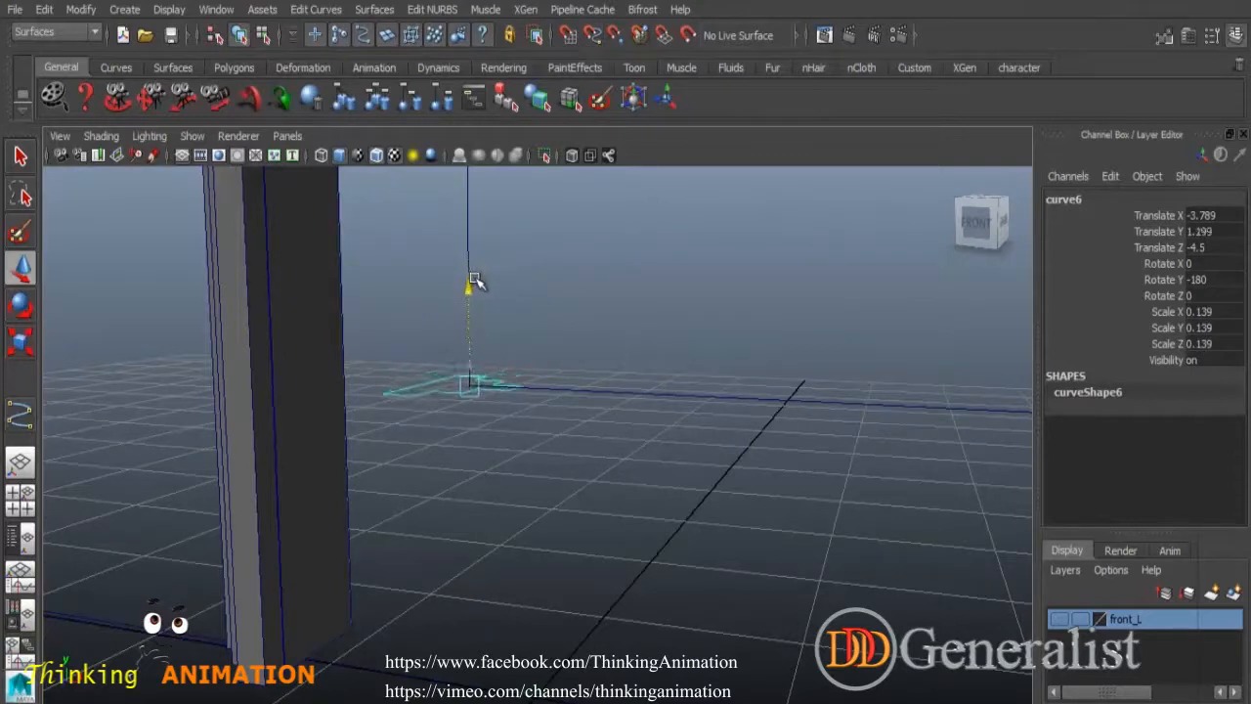
Attach the window outline's detached left segment to its top and right curve, forming one continuous path.
left_click_drag(832, 511, 552, 457, "alt")
left_click(508, 467)
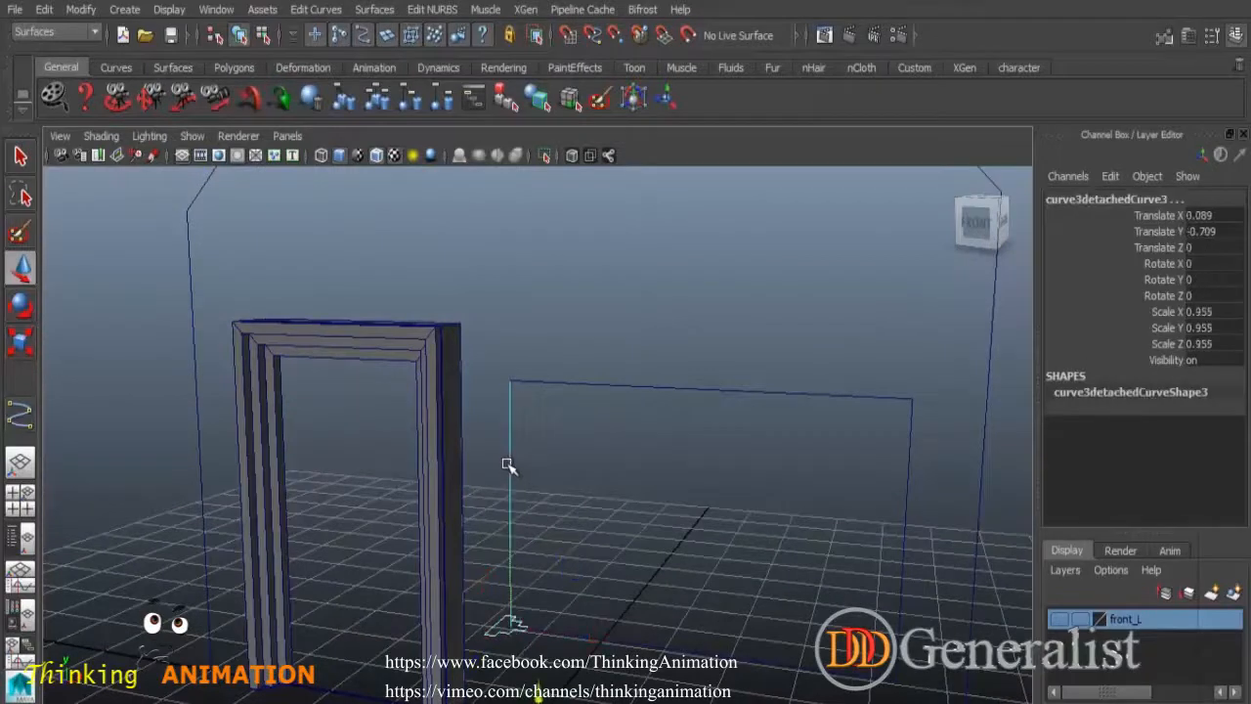
left_click(559, 384)
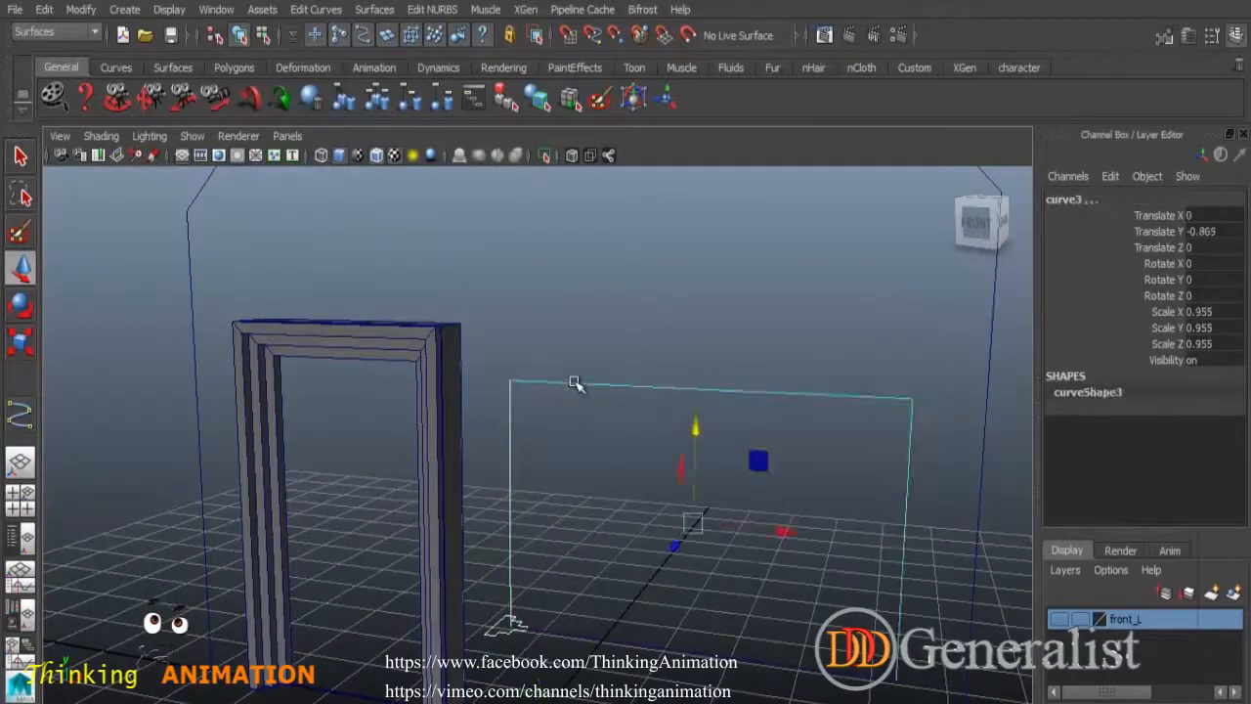
left_click(564, 443)
left_click(512, 413)
left_click(553, 385)
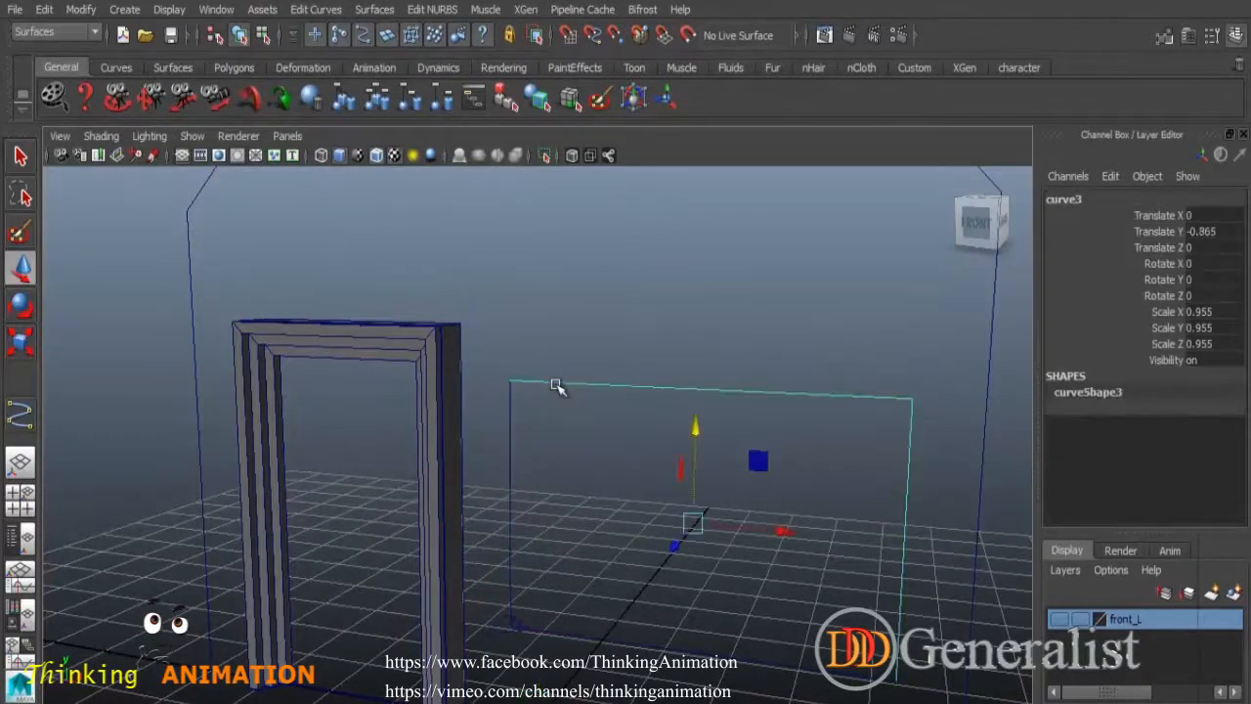
left_click(528, 402)
left_click(549, 383)
left_click(505, 450)
left_click(510, 448)
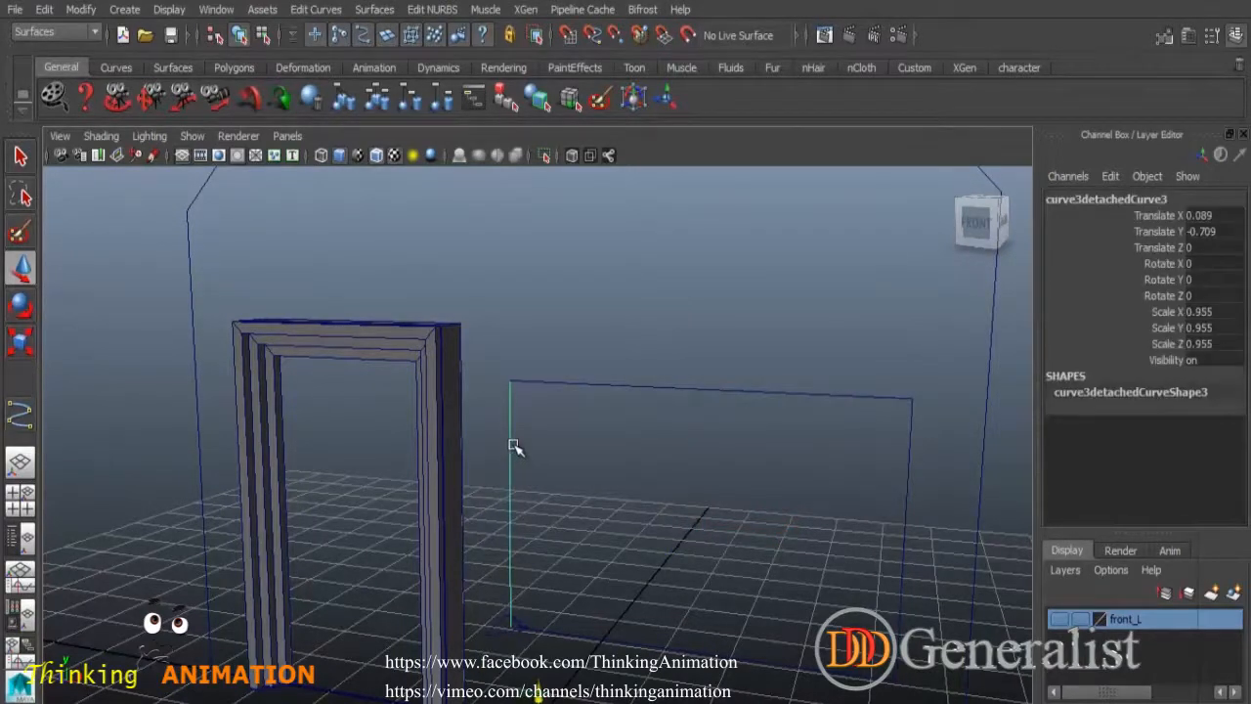
left_click(545, 382)
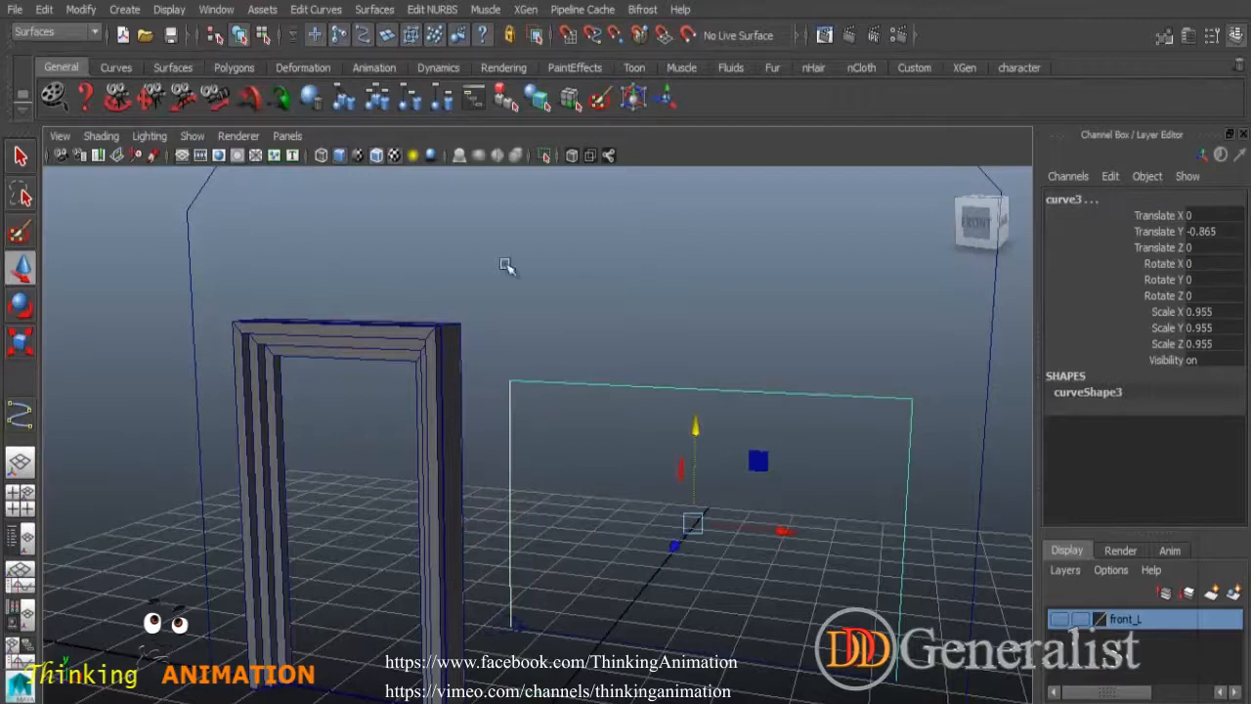
left_click(322, 10)
left_click(349, 61)
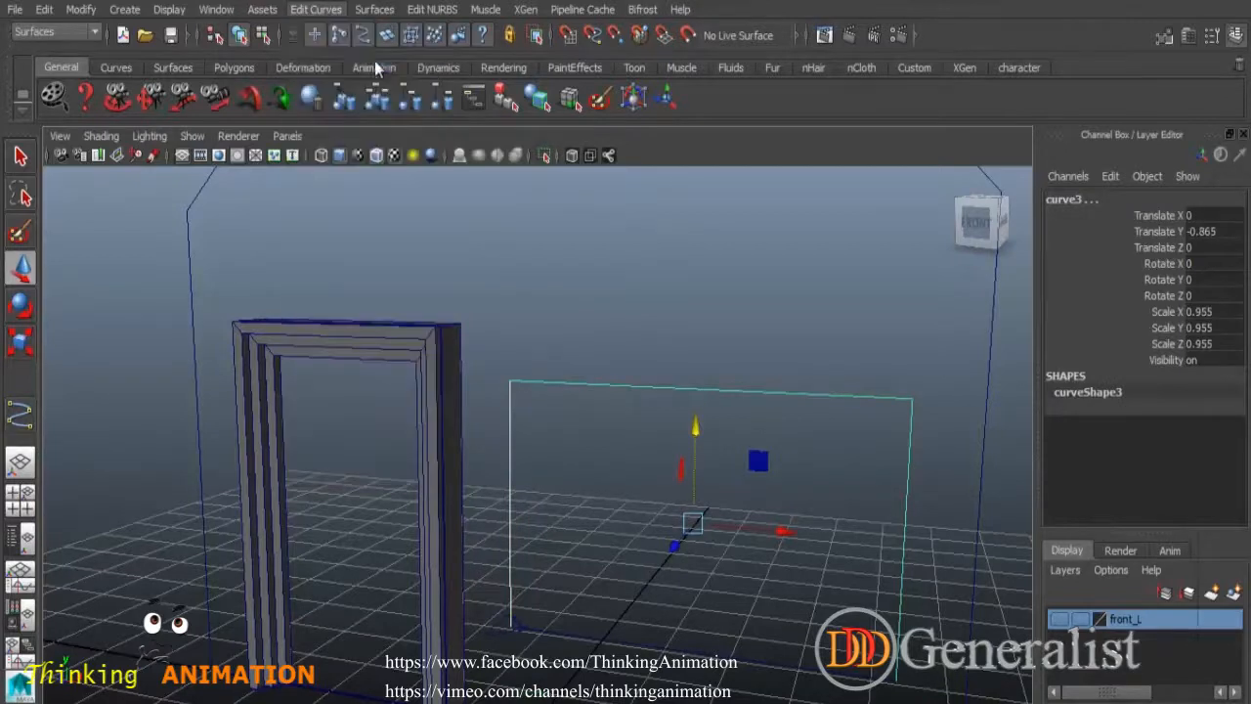
left_click(543, 254)
left_click(512, 444)
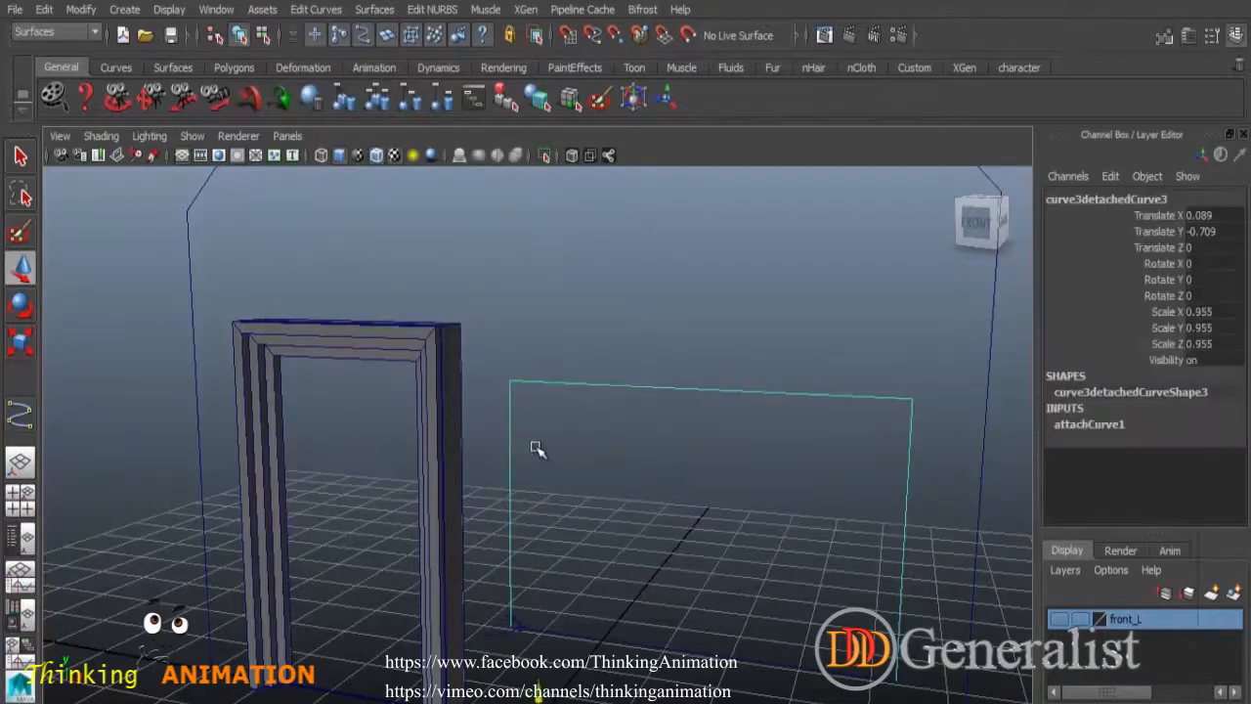
Extrude the frame profile along the attached window path to build the window frame.
left_click(523, 618)
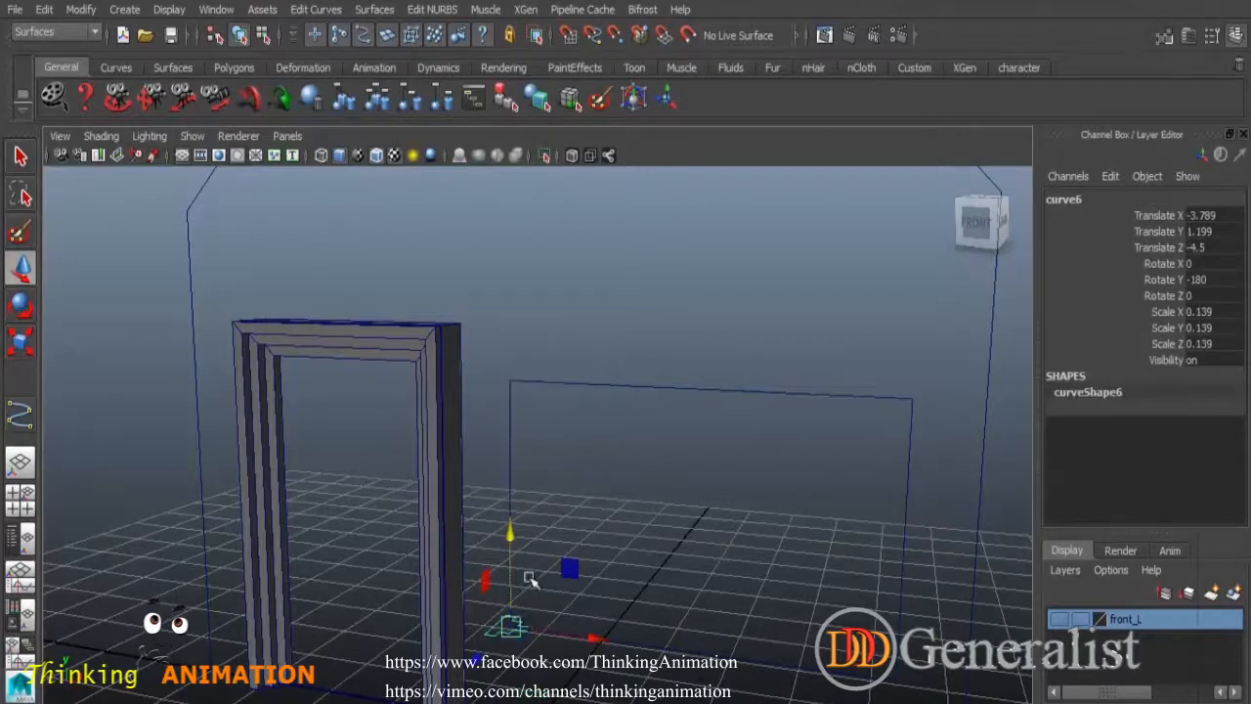
left_click(511, 450)
left_click(374, 10)
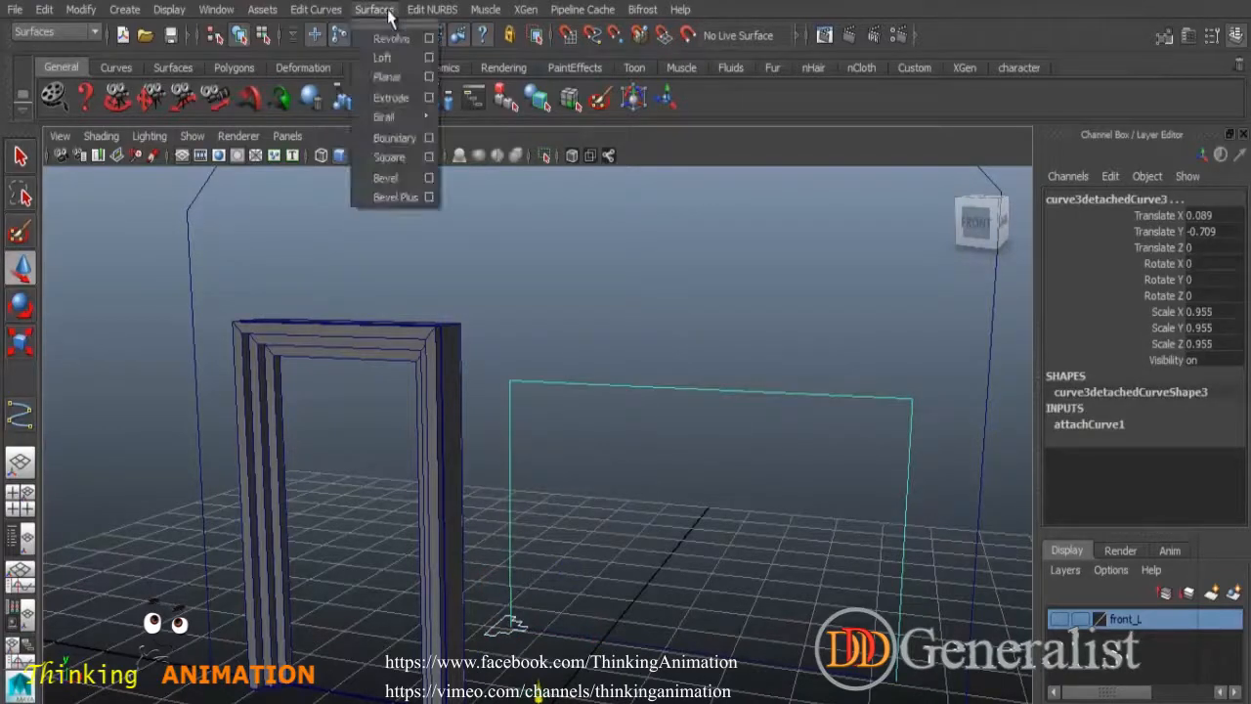
left_click(389, 98)
left_click(653, 505)
left_click_drag(831, 577, 536, 570, "alt")
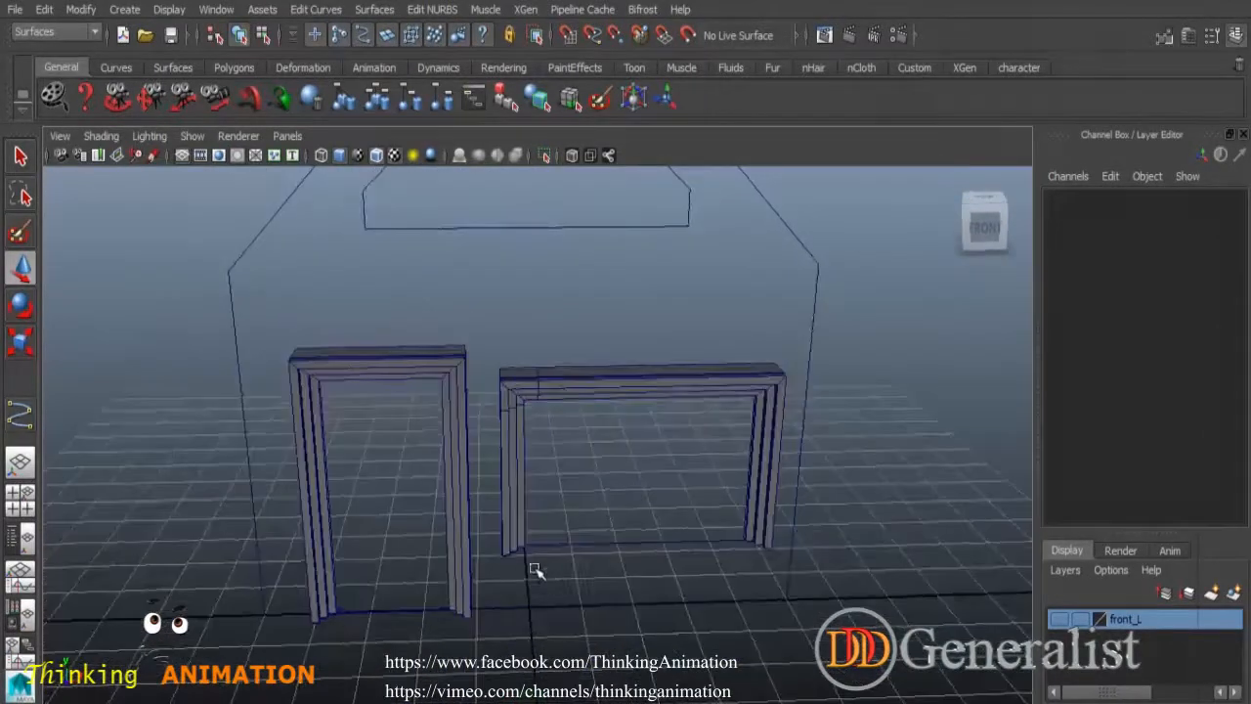
Duplicate the window's profile curve and move the copy to the gable opening's lower-left corner, about X -6.2 and Y 6.59.
left_click(518, 553)
left_click(515, 554)
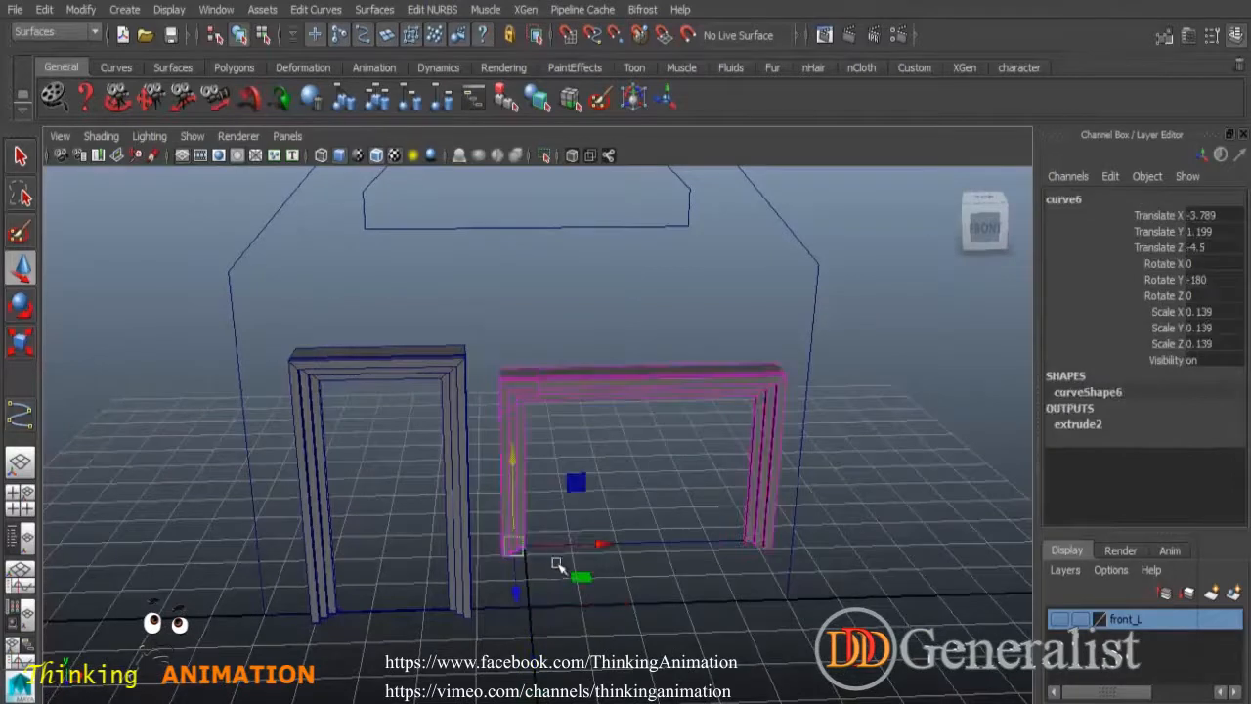
left_click(568, 551)
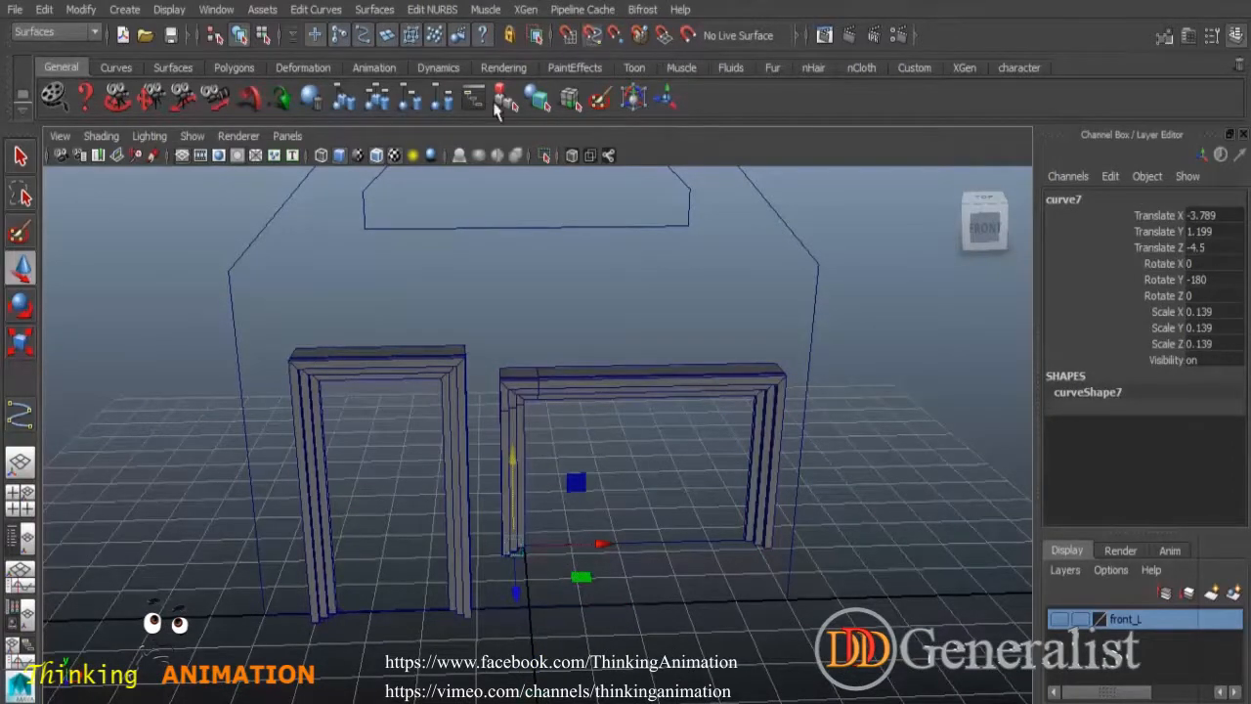
middle_click_drag(366, 213, 392, 204)
left_click(601, 209)
left_click(593, 36)
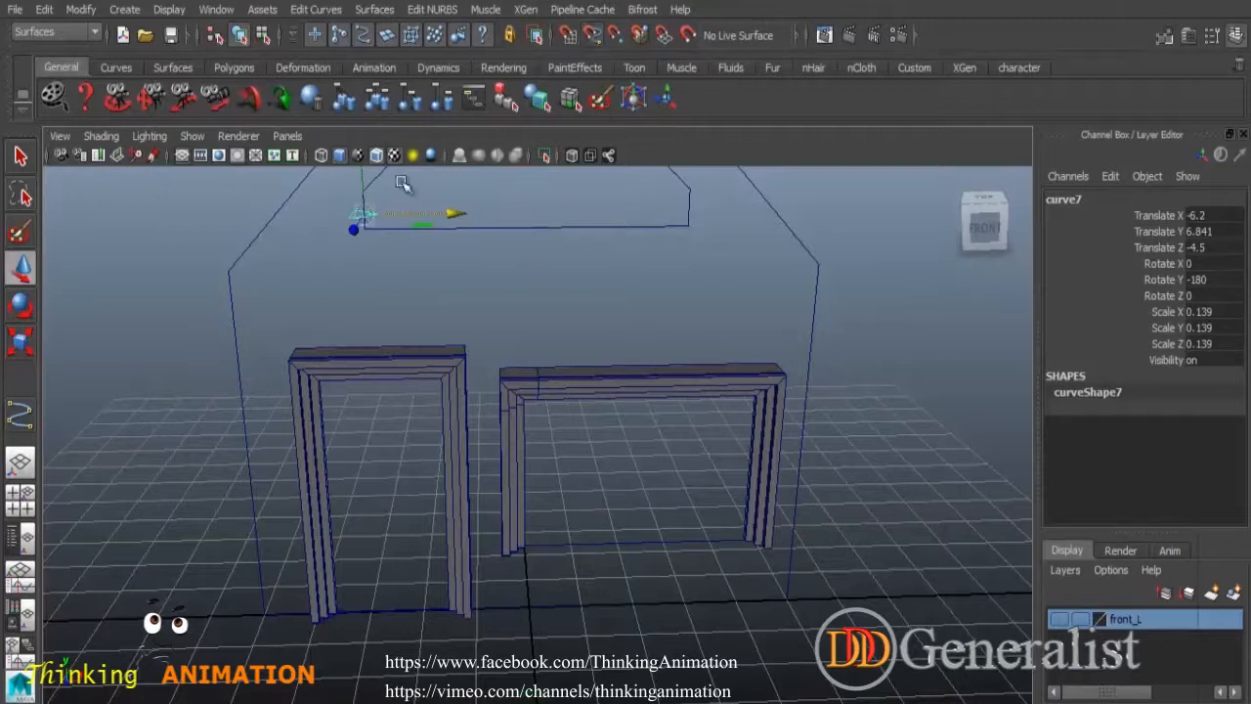
left_click_drag(364, 173, 367, 193)
Extrude the duplicated profile along the peaked gable opening curve to build its frame.
left_click_drag(653, 349, 489, 224, "alt")
left_click(486, 228)
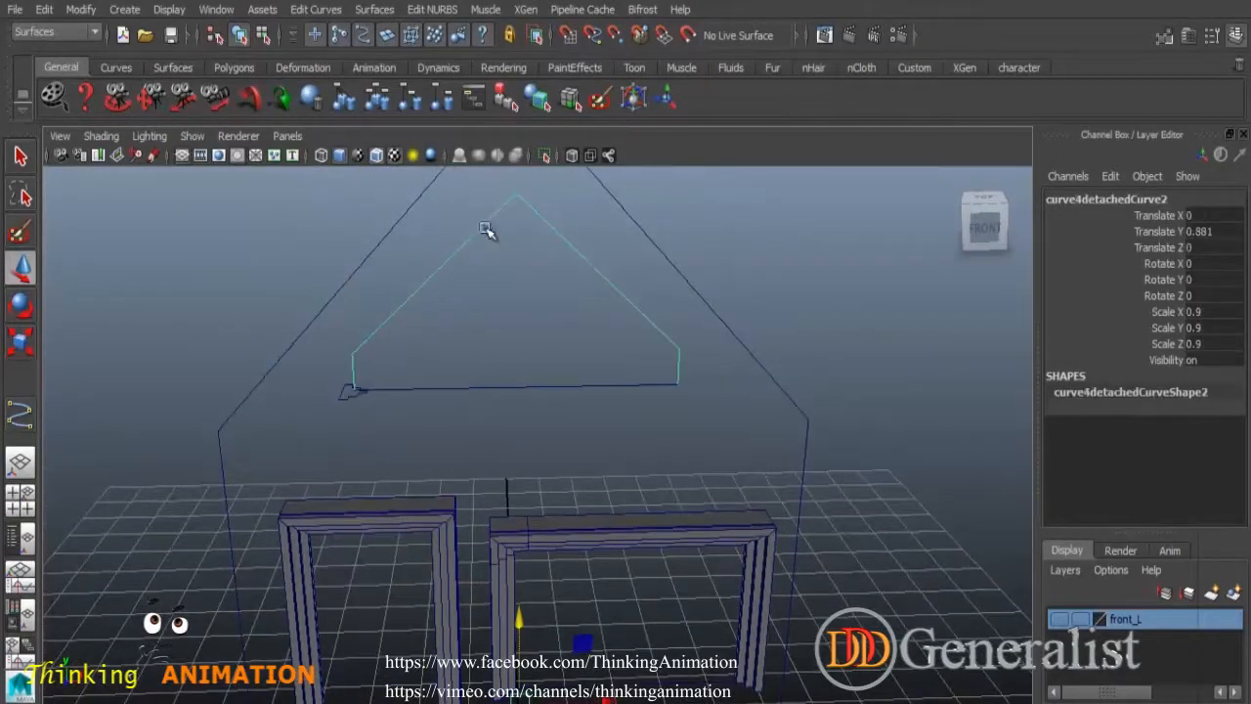
left_click(356, 394)
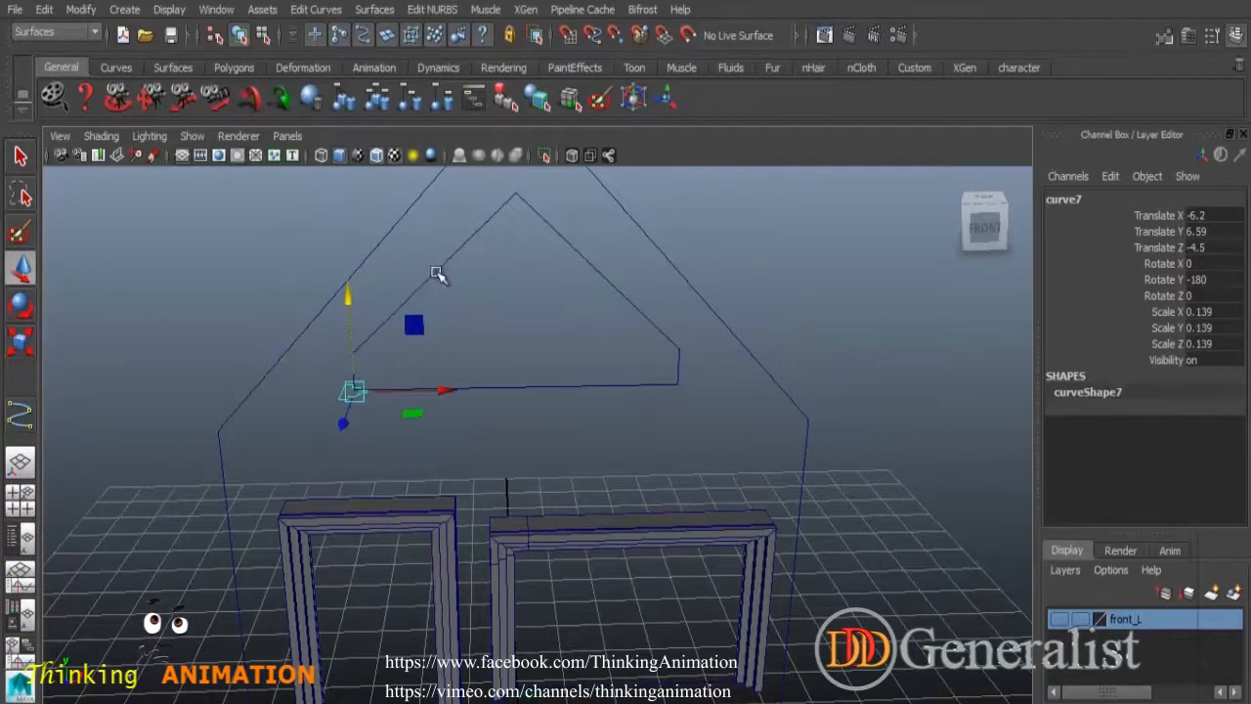
left_click(437, 274)
left_click(383, 10)
left_click(396, 106)
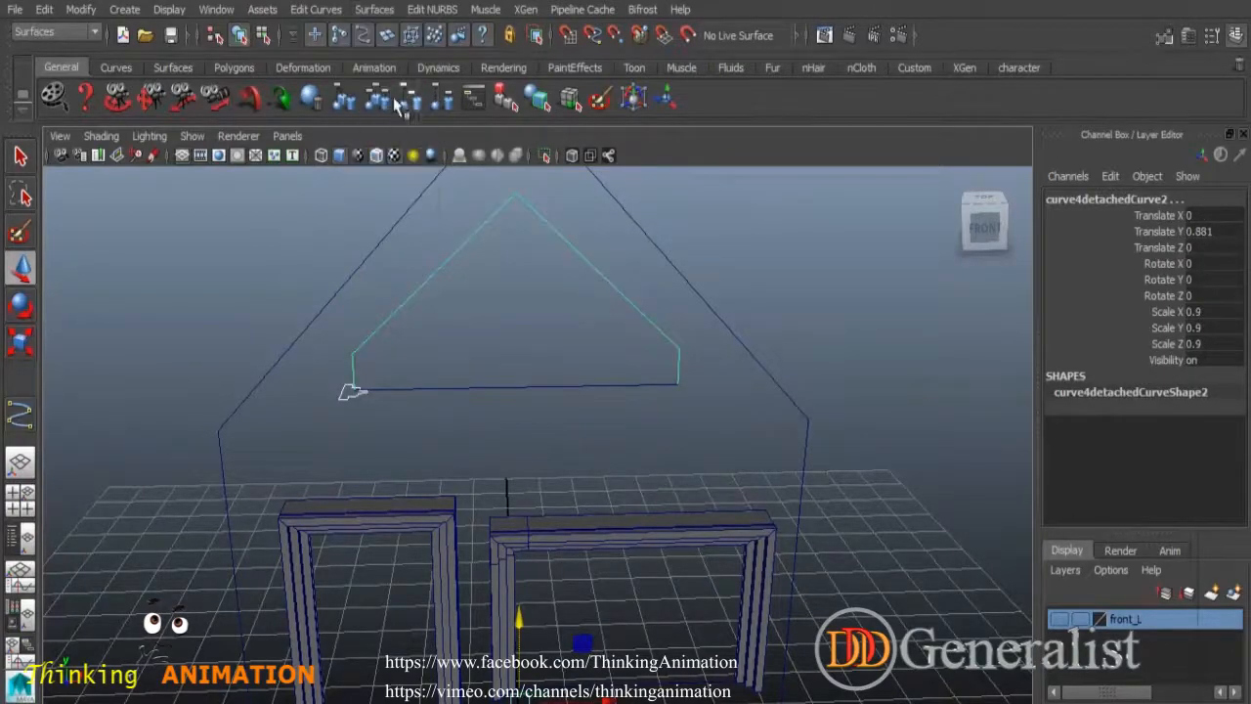
left_click(564, 413)
Show the front_L layer and examine the door and window frames against the house's front wall.
left_click_drag(893, 522, 707, 527, "alt")
left_click(1059, 620)
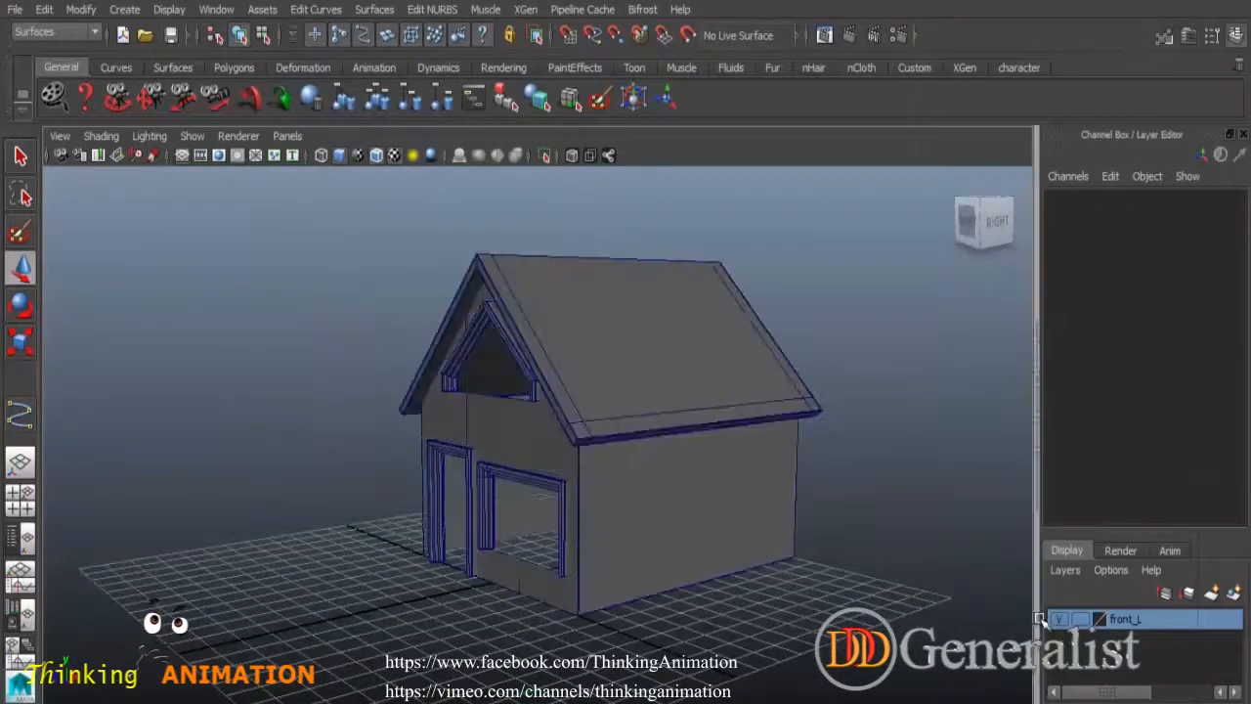
left_click_drag(582, 603, 502, 589, "alt")
middle_click_drag(594, 561, 607, 452, "alt")
right_click_drag(614, 553, 709, 580, "alt")
left_click_drag(593, 566, 668, 554, "alt")
left_click_drag(747, 577, 589, 606, "alt")
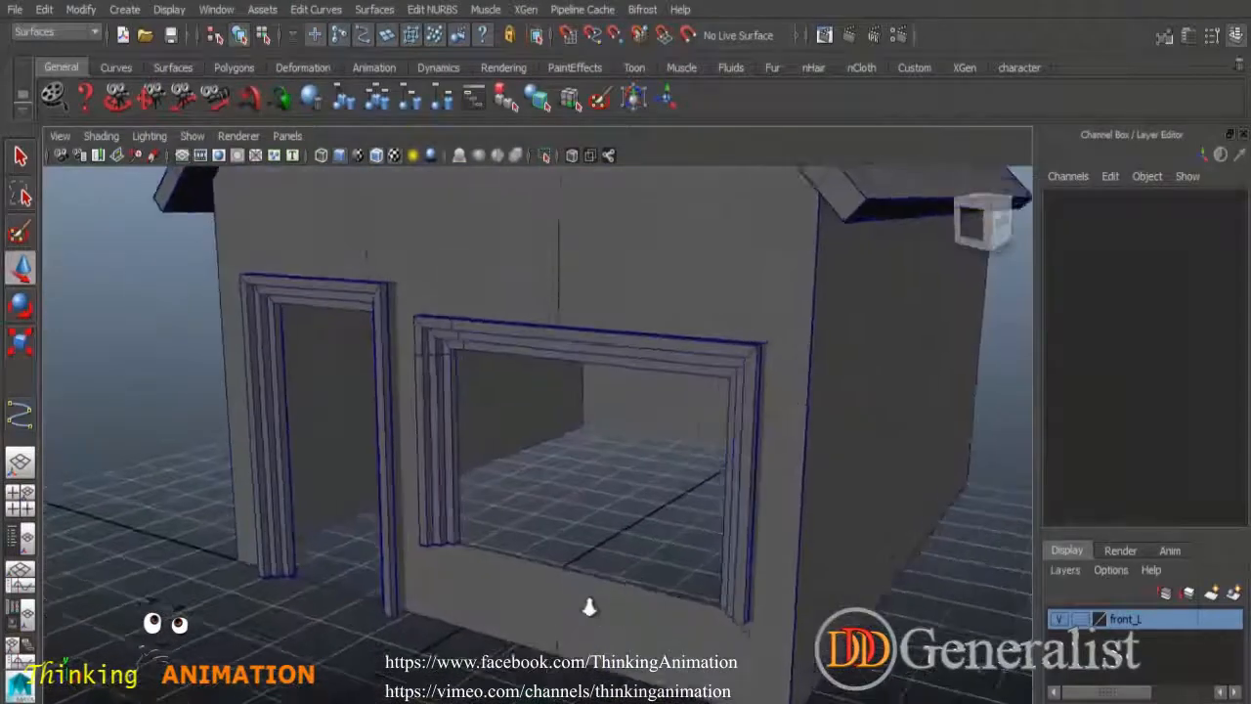
right_click_drag(590, 606, 745, 651, "alt")
middle_click_drag(623, 621, 667, 551, "alt")
right_click_drag(667, 551, 596, 554, "alt")
left_click_drag(719, 566, 648, 575, "alt")
left_click_drag(526, 565, 662, 550, "alt")
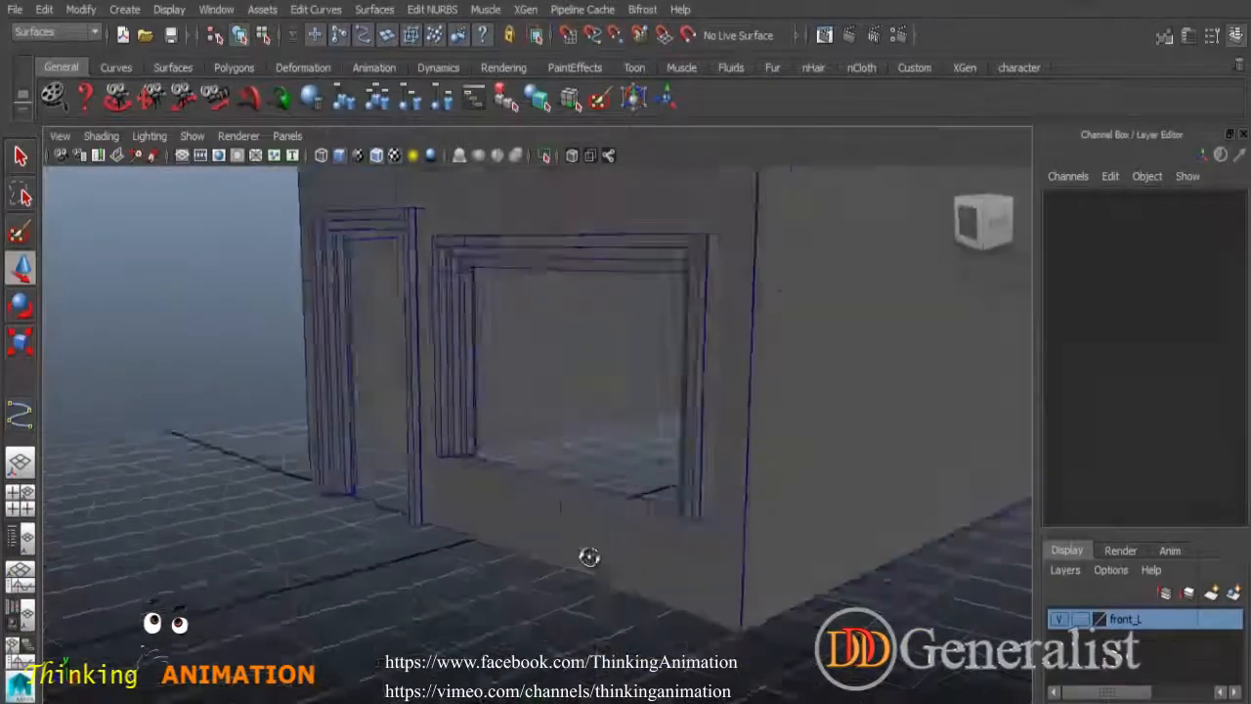
Switch to the full-size side view, bring the house into frame and enable two-sided lighting.
key("space")
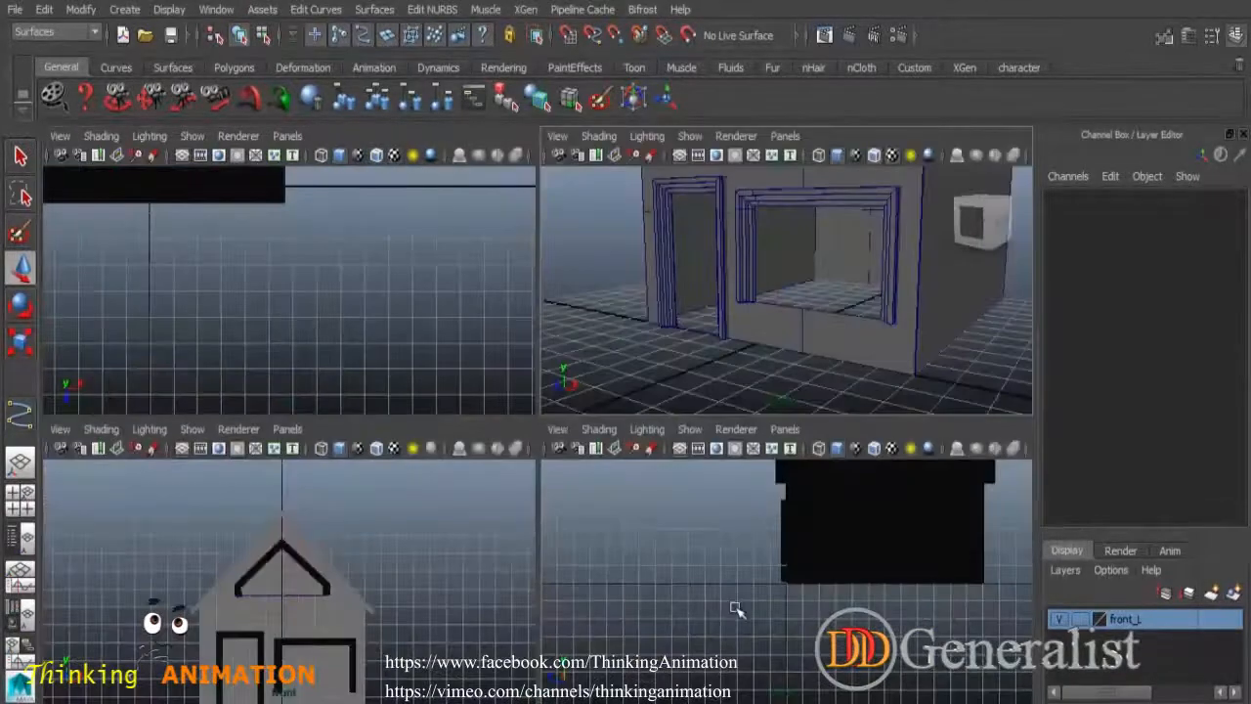
key("space")
middle_click_drag(631, 442, 605, 626, "alt")
left_click(150, 137)
left_click(166, 244)
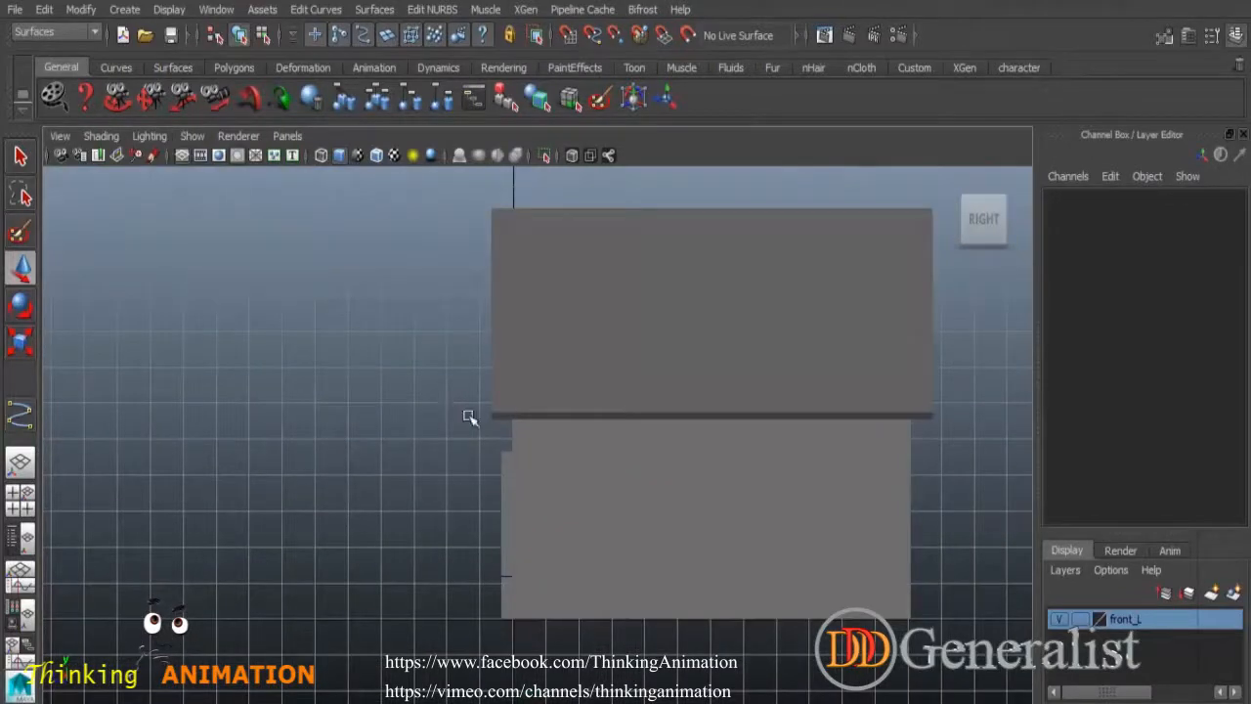
Draw a closed, grid-snapped CV curve in front of the house, about seven by two grid squares, with its upper front corner chamfered.
left_click(124, 9)
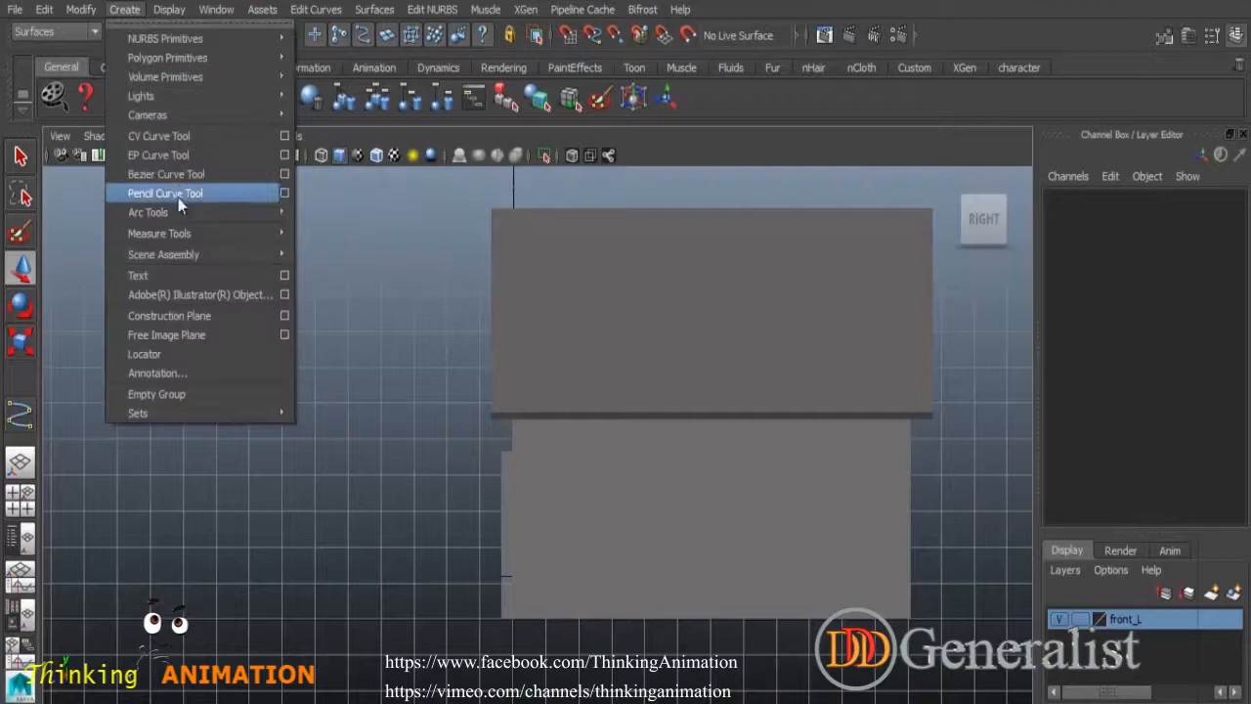
left_click(162, 136)
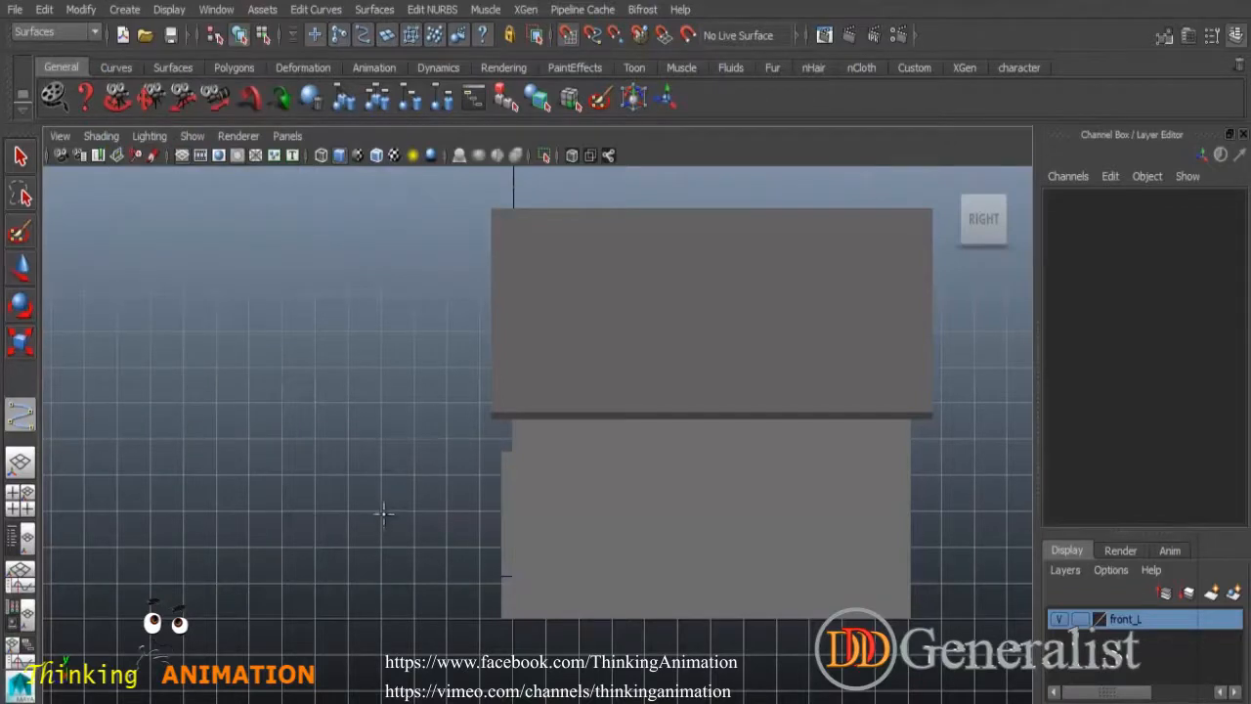
left_click(380, 476)
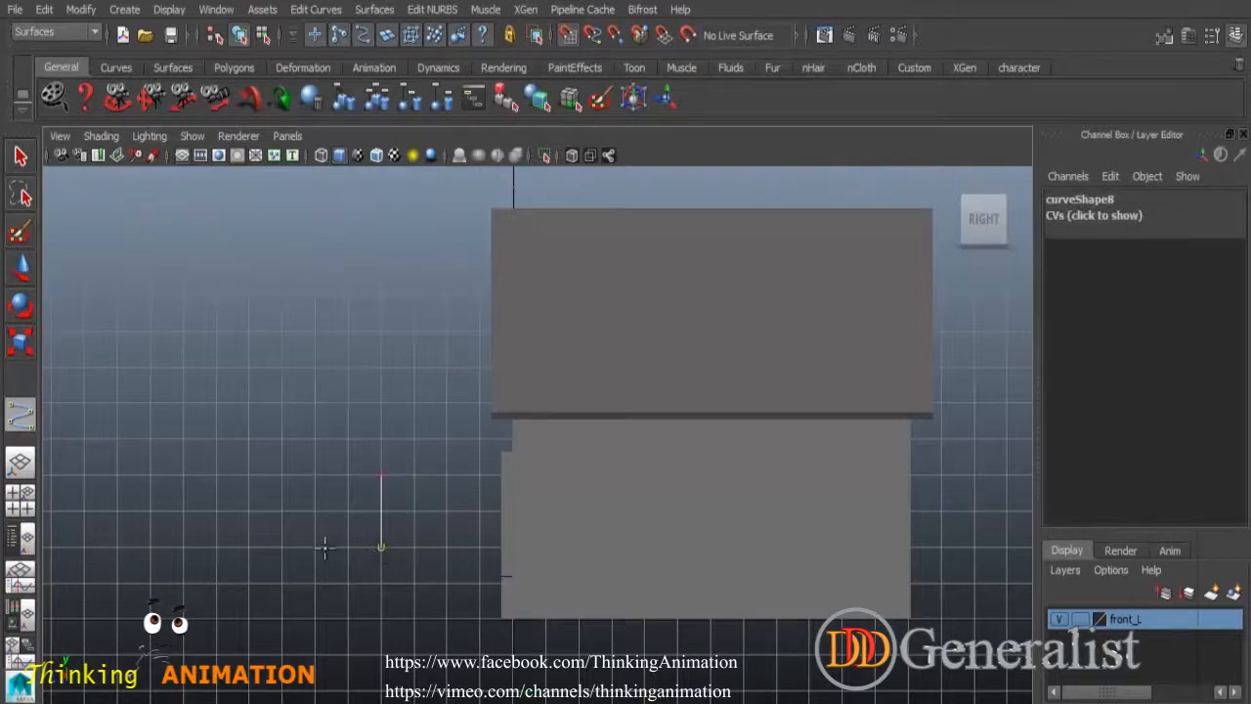
left_click(151, 547)
left_click(149, 517)
left_click(184, 478)
key("ctrl+z")
left_click(378, 476)
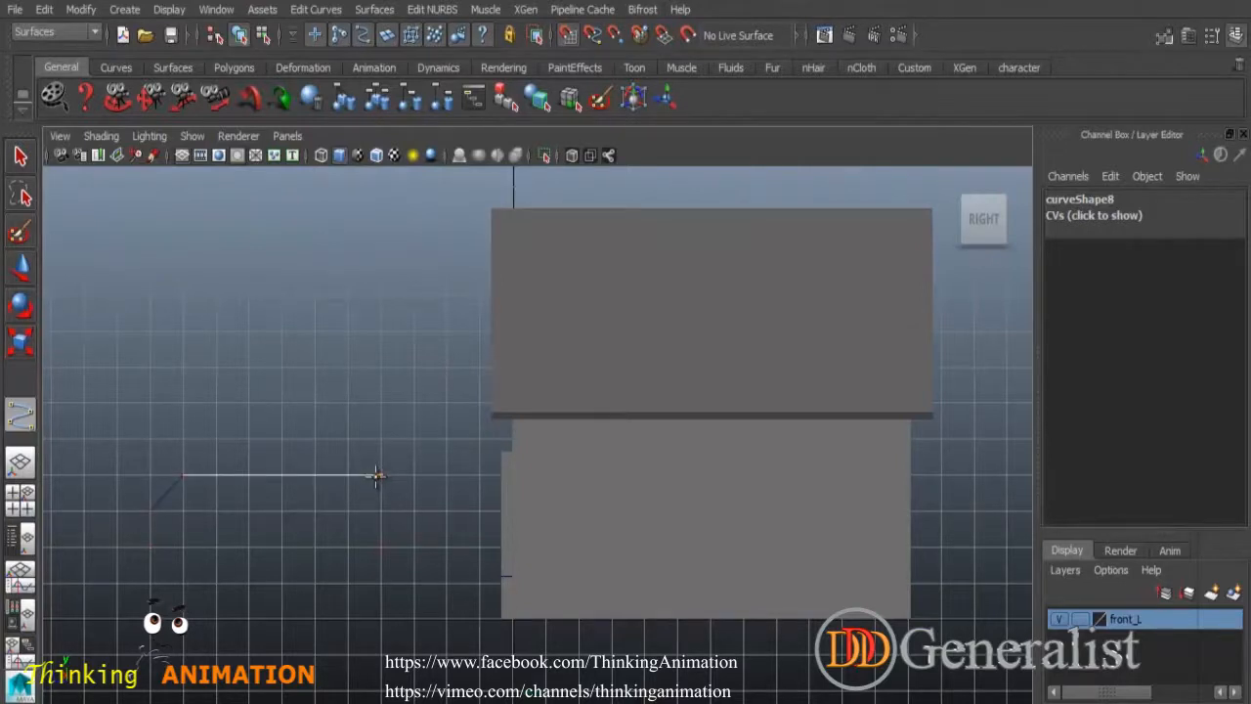
key("Return")
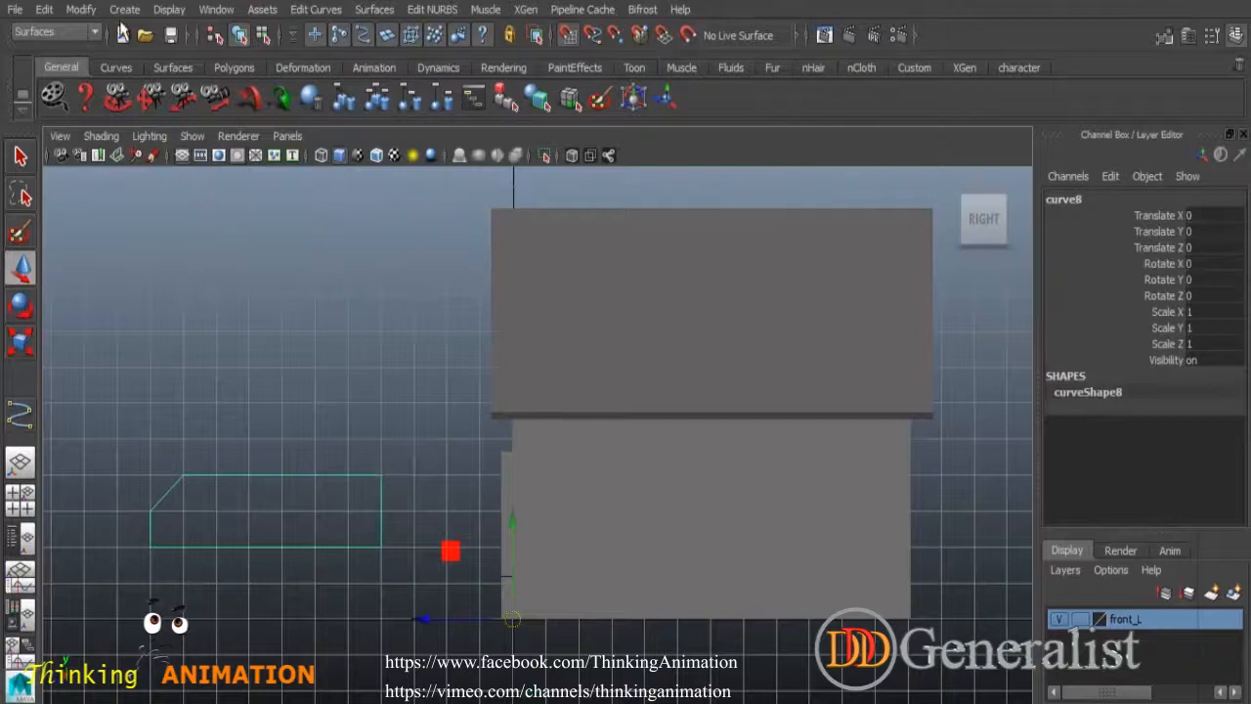
Center the new chamfered profile curve's pivot and scale it uniformly to about 0.244.
left_click(80, 9)
left_click(116, 196)
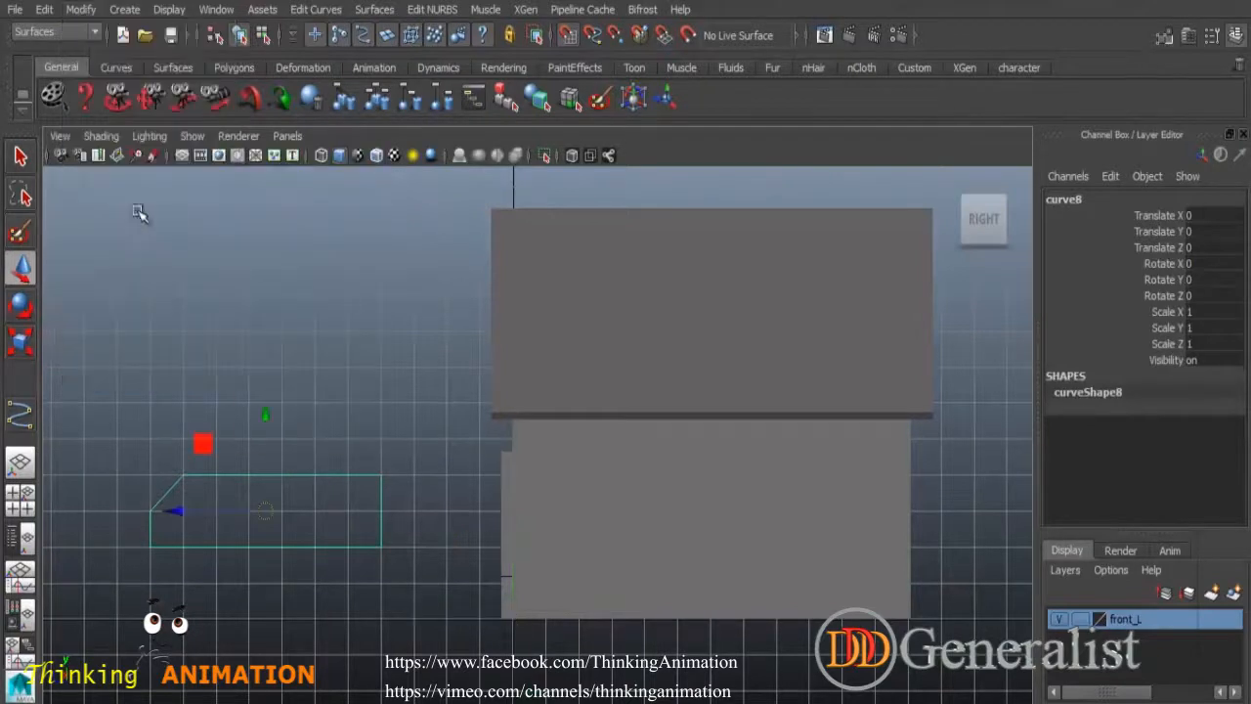
left_click(569, 37)
right_click_drag(377, 479, 376, 462)
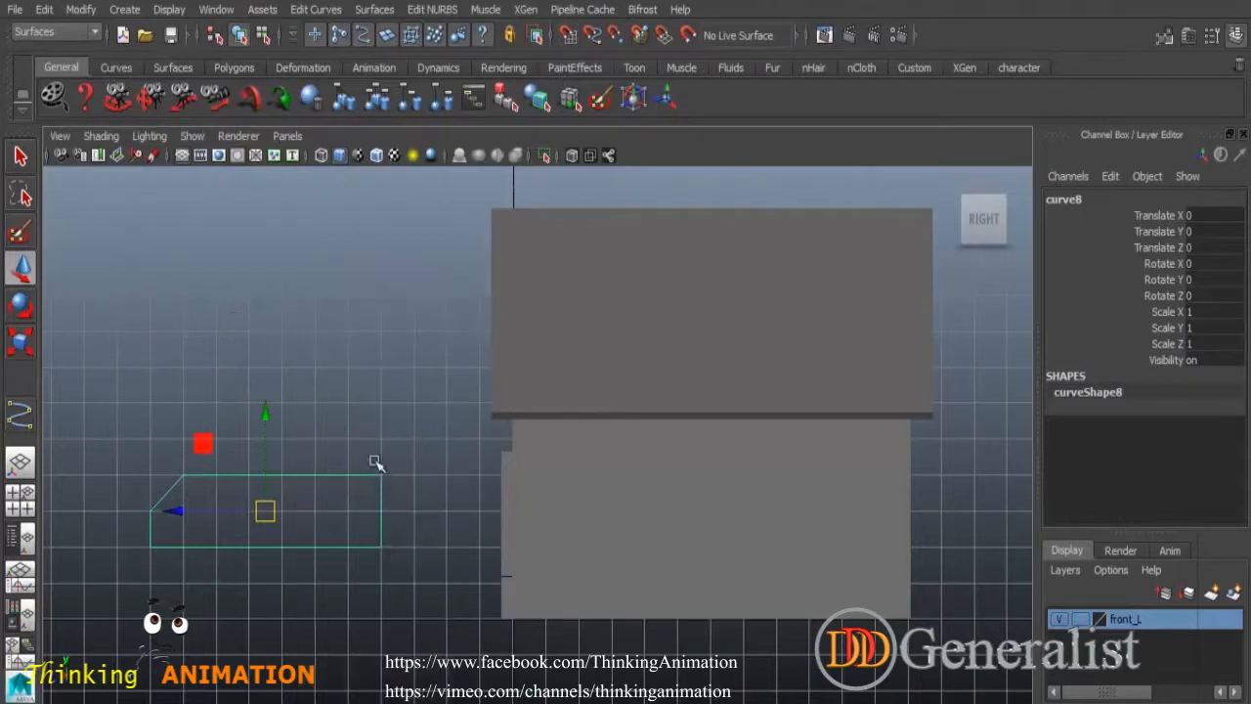
left_click(21, 343)
left_click_drag(265, 510, 220, 511)
middle_click_drag(374, 560, 545, 503, "alt")
scroll(475, 489, "up", 4)
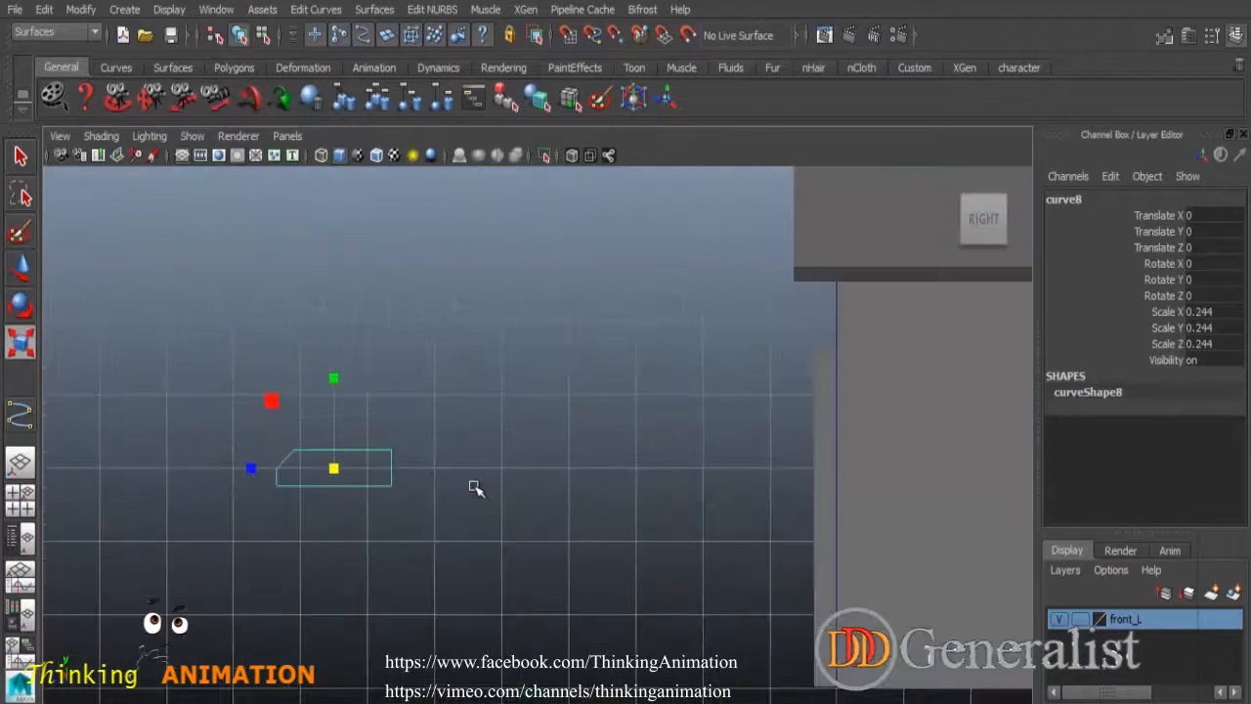
Flatten the chamfered profile curve by moving its lower CVs slightly up and its upper CVs slightly down.
middle_click_drag(463, 486, 664, 470, "alt")
scroll(612, 489, "up", 5)
right_click_drag(590, 431, 483, 323)
left_click_drag(394, 498, 343, 489)
left_click(20, 268)
left_click(498, 486)
left_click_drag(410, 397, 737, 481)
left_click_drag(363, 501, 765, 591)
left_click_drag(548, 440, 548, 433)
left_click(489, 375)
left_click_drag(394, 372, 827, 496)
left_click_drag(568, 334, 570, 346)
left_click(410, 394)
left_click_drag(411, 394, 492, 489)
left_click_drag(428, 349, 433, 362)
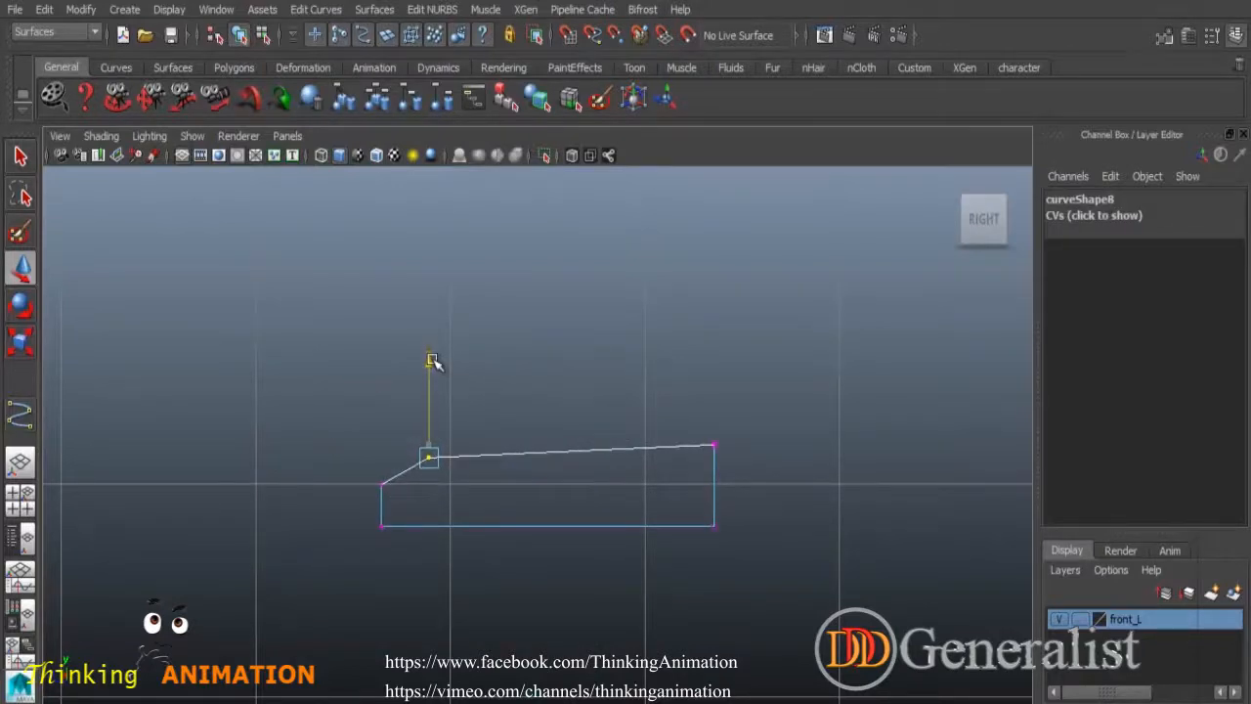
left_click(562, 395)
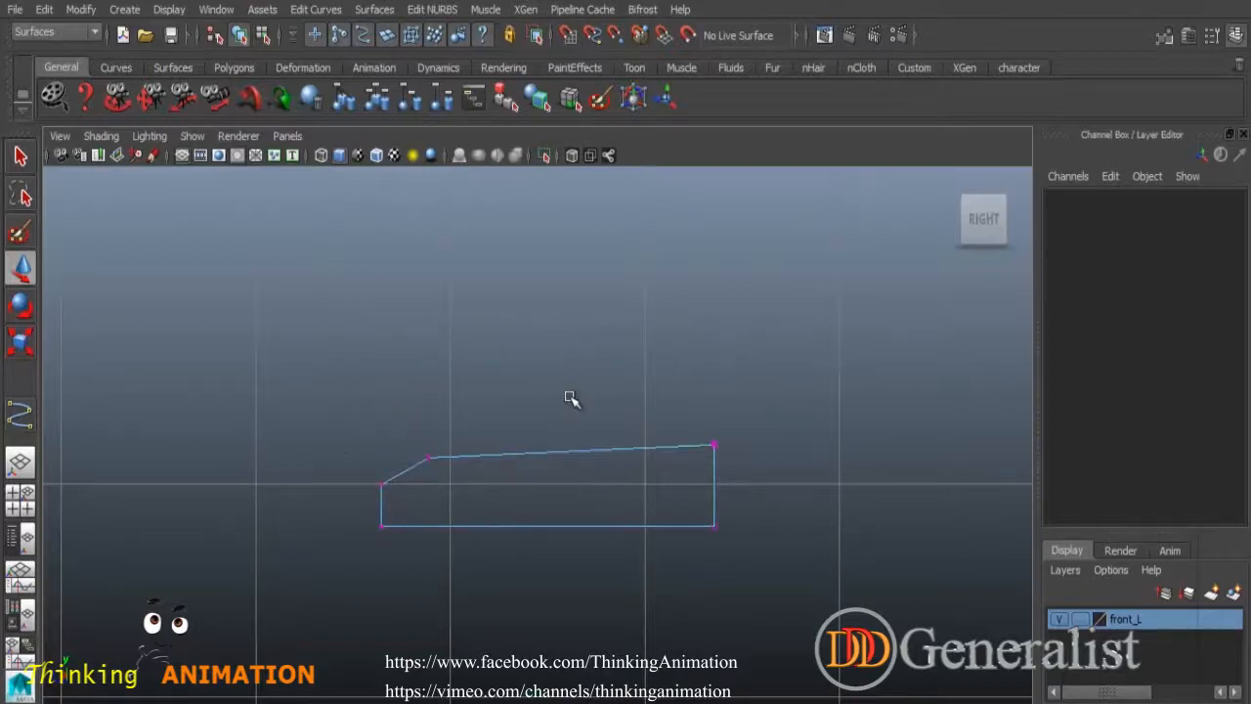
key("ctrl+z")
key("ctrl+z")
left_click(566, 399)
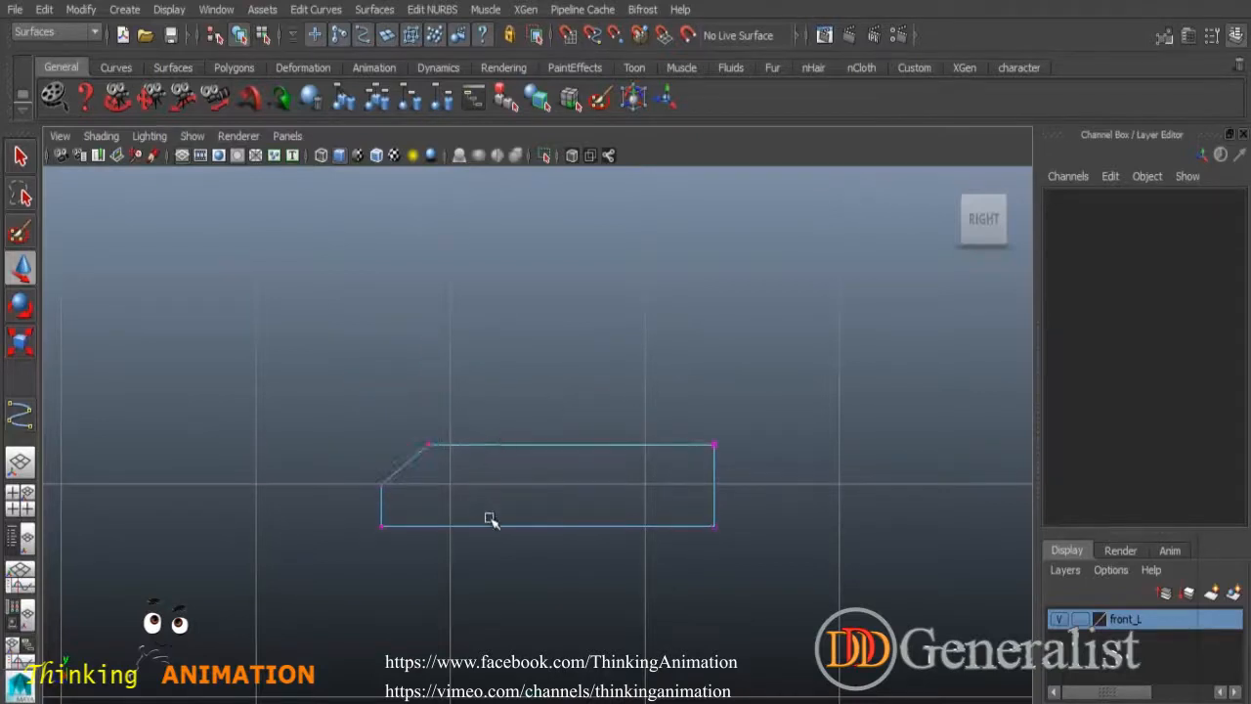
left_click_drag(700, 432, 760, 560)
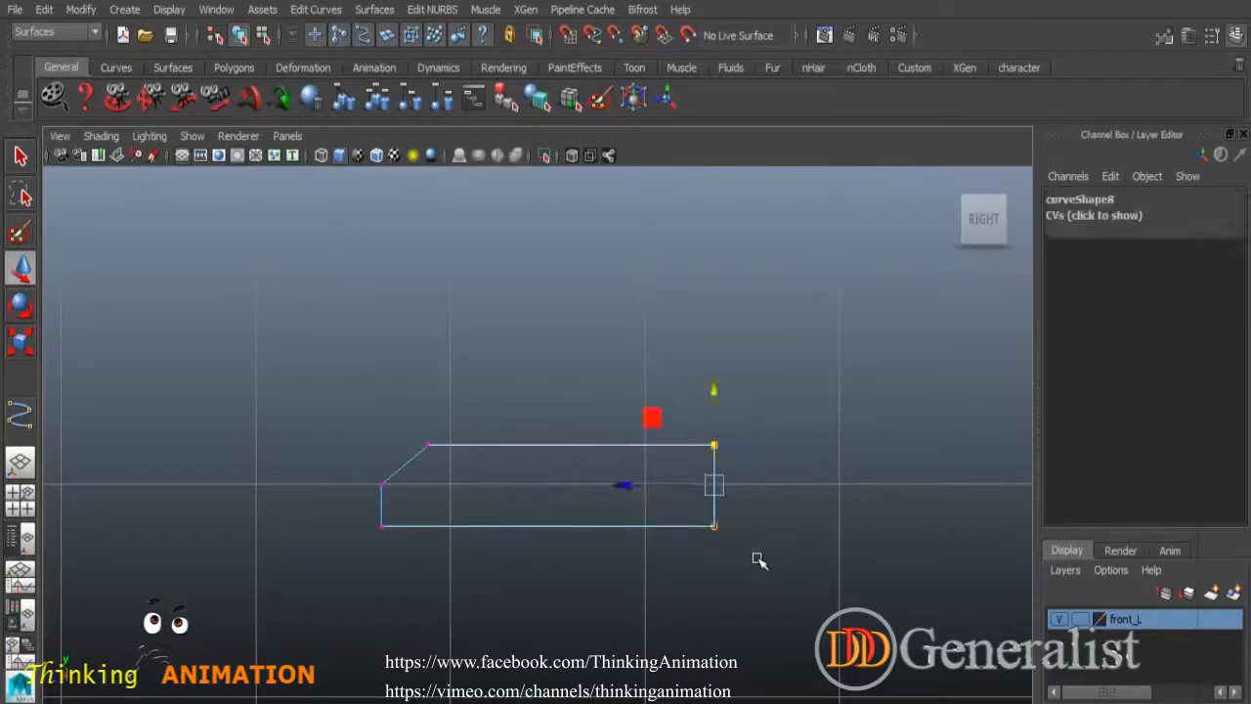
left_click(533, 579)
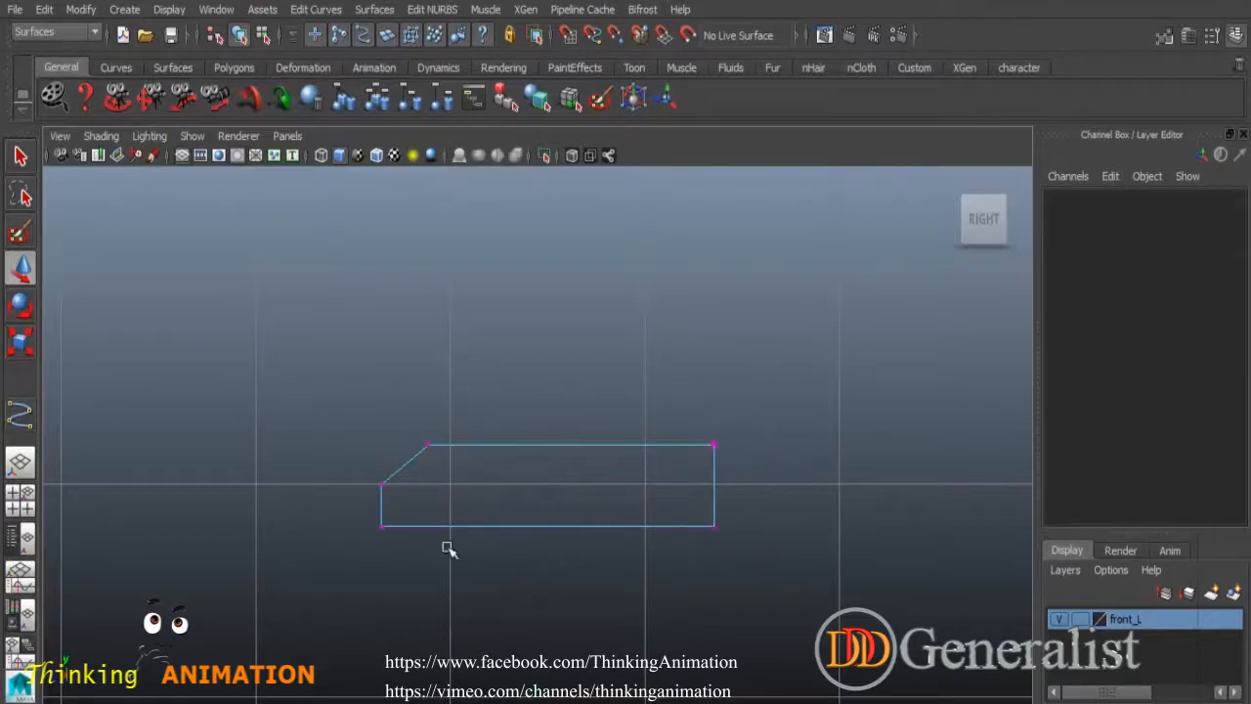
Move the profile's upper chamfer CV slightly back along Z to lengthen the chamfer.
left_click(22, 158)
left_click(430, 445)
left_click(24, 270)
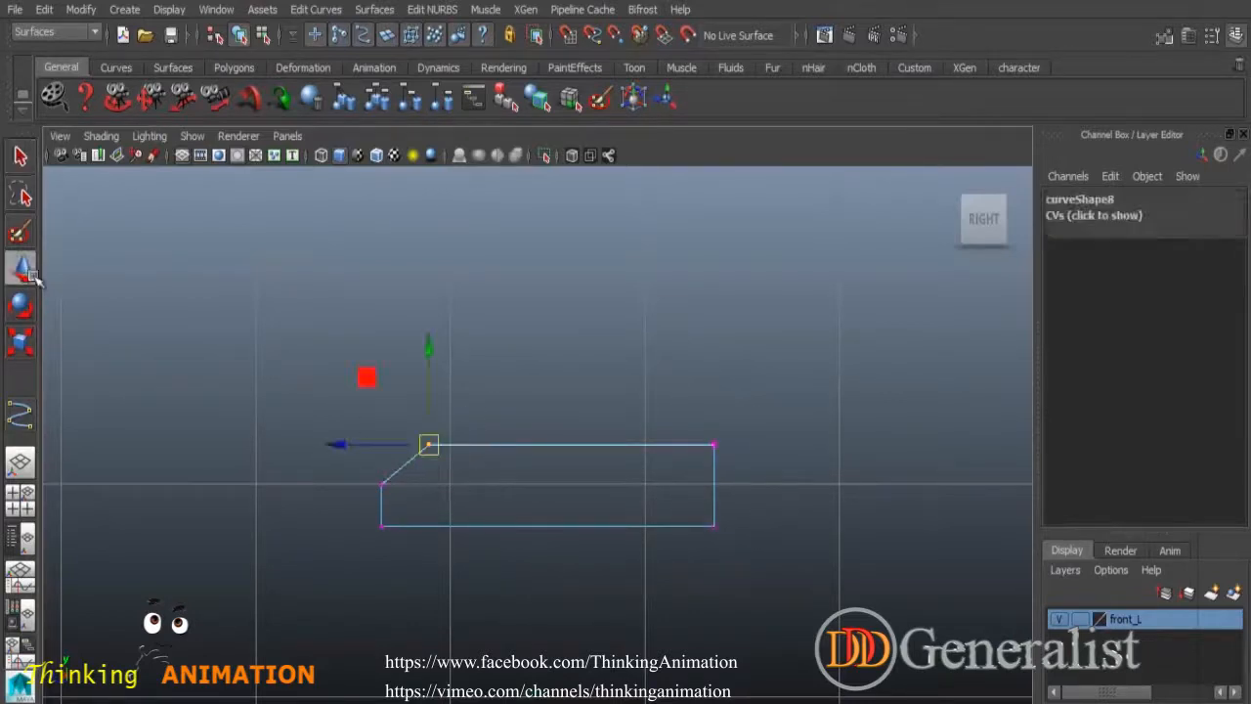
left_click_drag(372, 451, 355, 447)
left_click(605, 425)
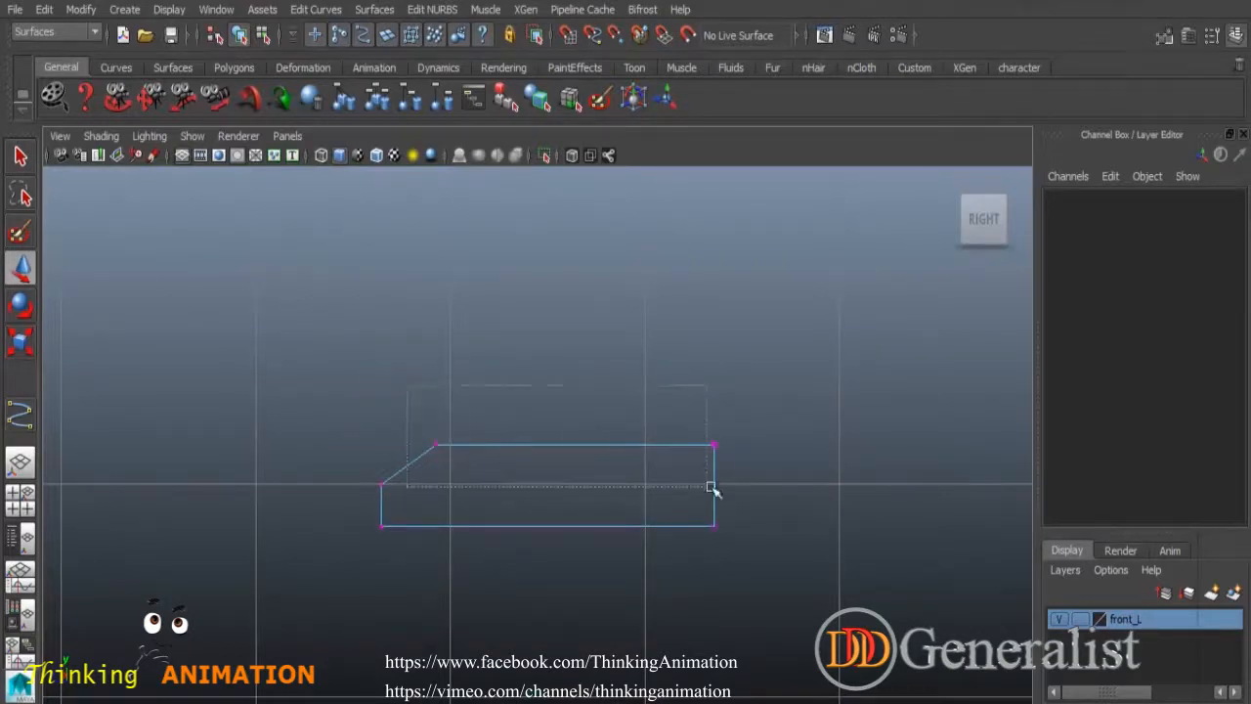
Thin the profile further by lowering its upper CVs and raising its two bottom CVs.
left_click_drag(409, 364, 754, 476)
left_click_drag(575, 342, 575, 354)
left_click(548, 489)
left_click_drag(358, 510, 760, 557)
left_click_drag(550, 430, 548, 420)
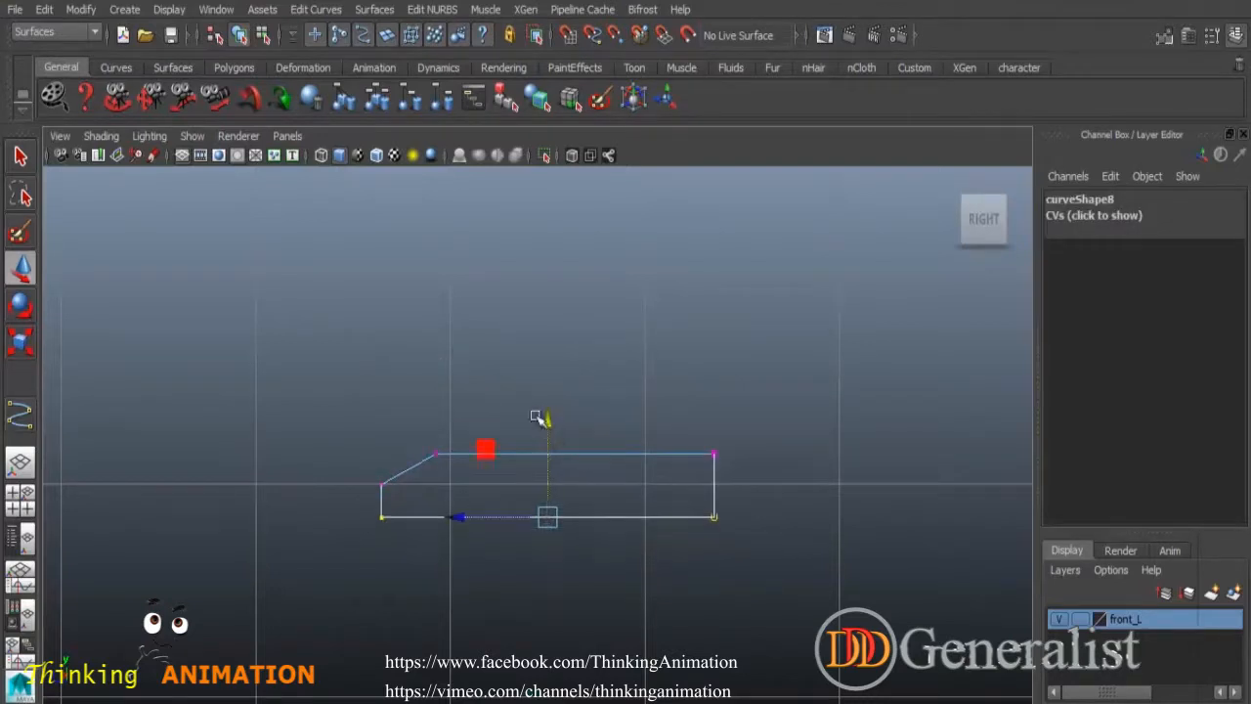
Return the profile curve to object mode and select the whole curve with the Move tool.
key("q")
right_click_drag(559, 448, 559, 495)
left_click_drag(630, 415, 629, 524)
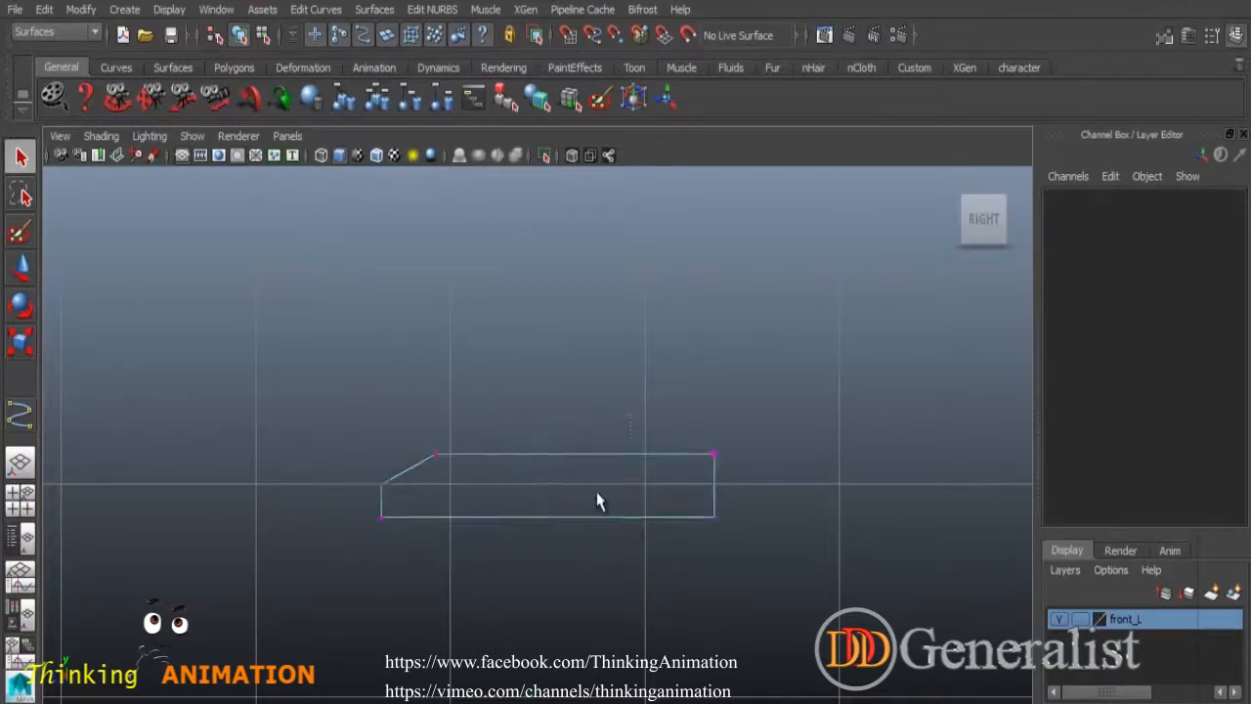
right_click_drag(601, 460, 678, 297)
left_click_drag(437, 414, 582, 555)
left_click(20, 266)
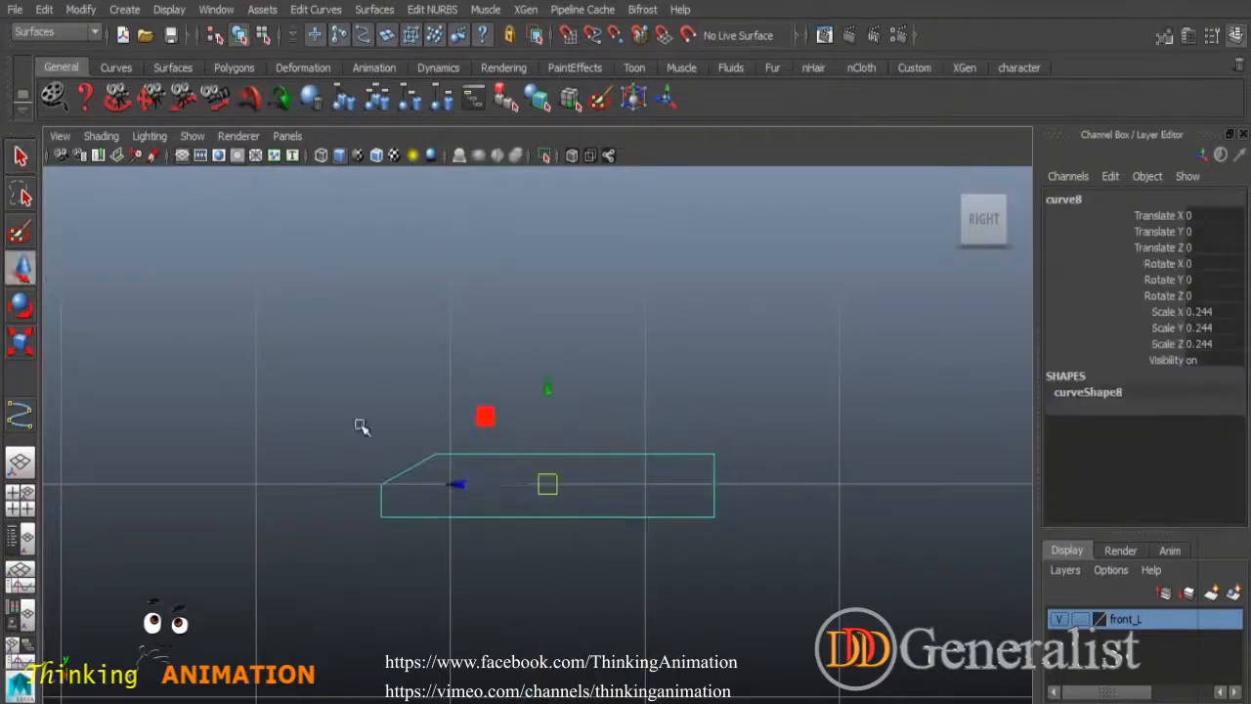
Hide the front_L layer in the full-size perspective view, with the three extruded frames and the profile curve in view.
scroll(547, 430, "down", 5)
left_click_drag(577, 424, 661, 492, "alt")
key("space")
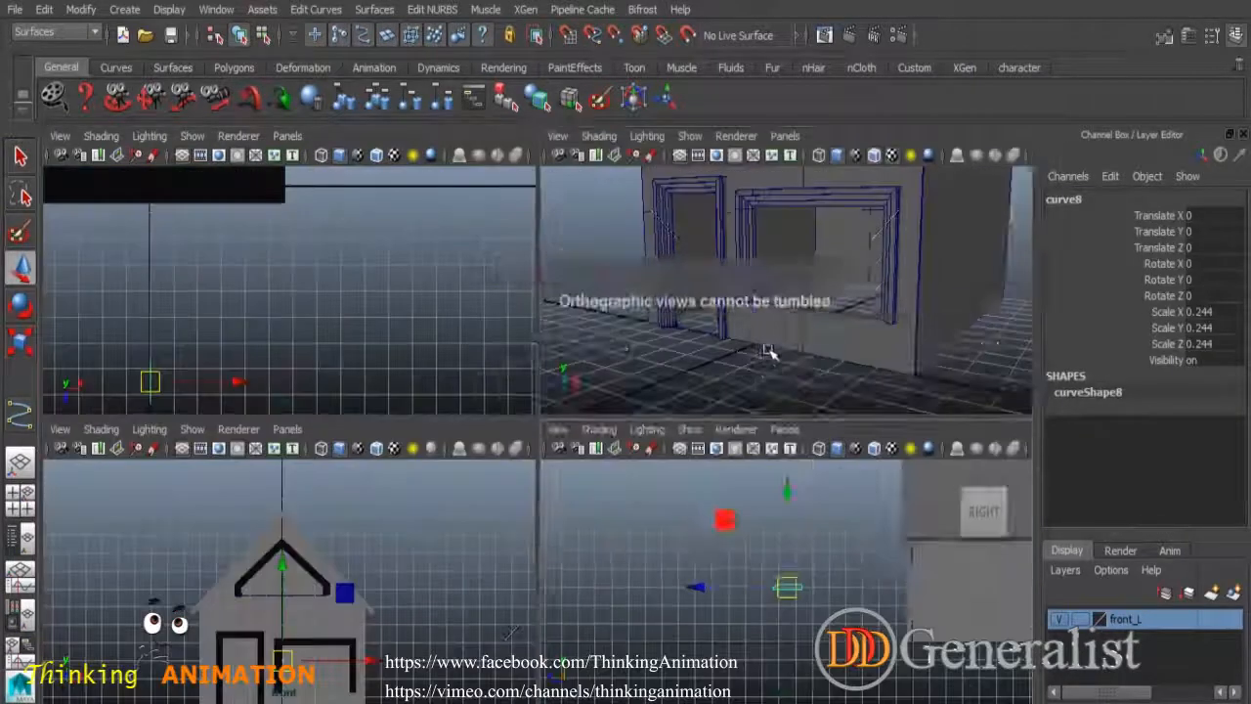
key("space")
left_click(1061, 618)
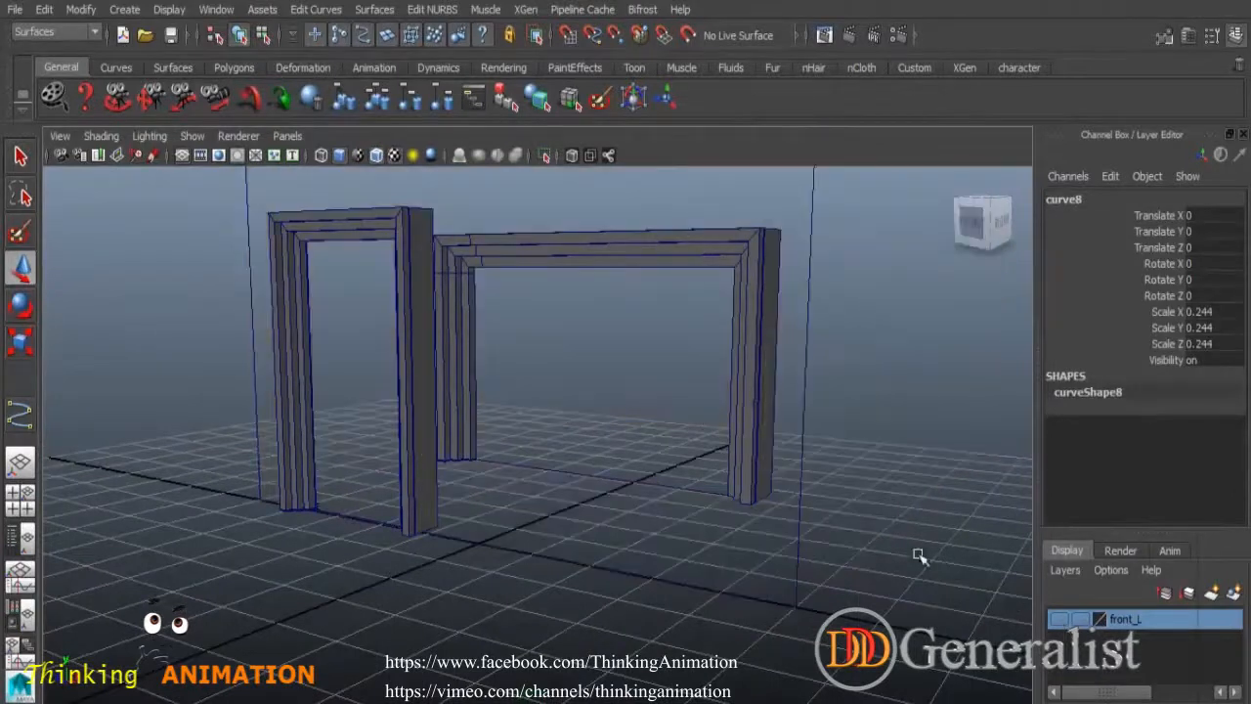
right_click_drag(949, 586, 714, 430, "alt")
middle_click_drag(738, 427, 726, 480, "alt")
right_click_drag(727, 480, 553, 625, "alt")
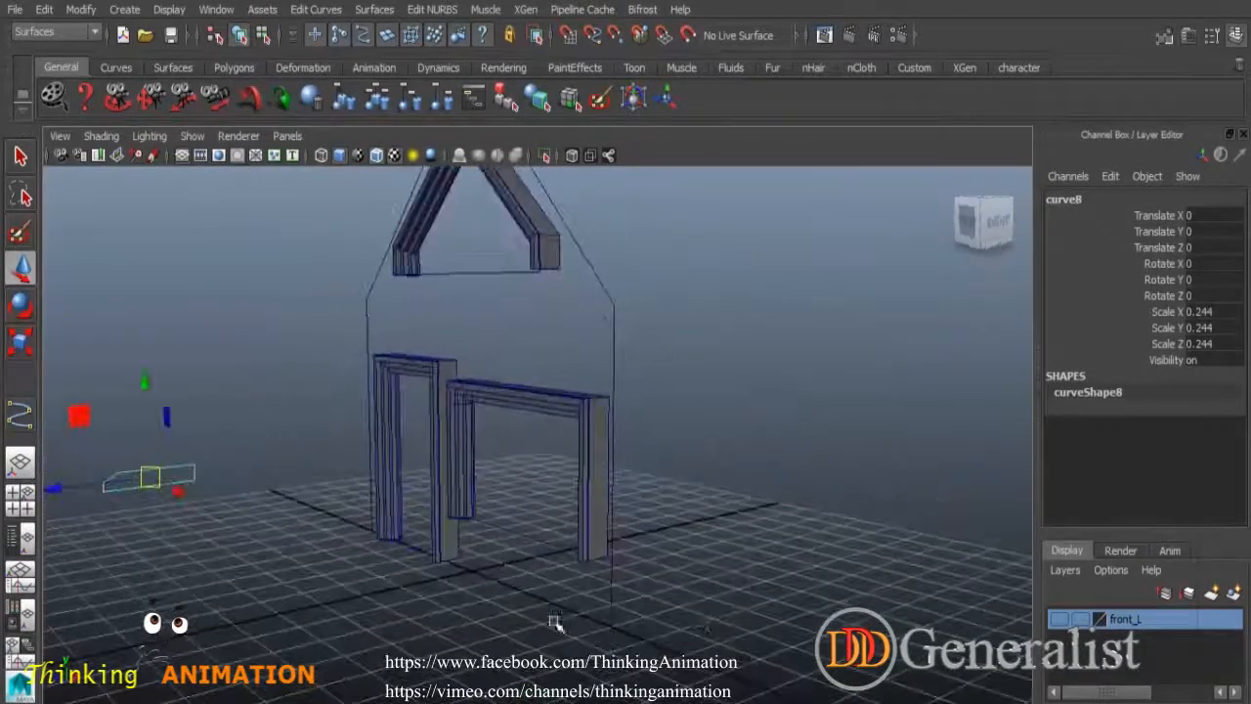
key("space")
key("space")
middle_click_drag(769, 580, 567, 538, "alt")
key("space")
key("space")
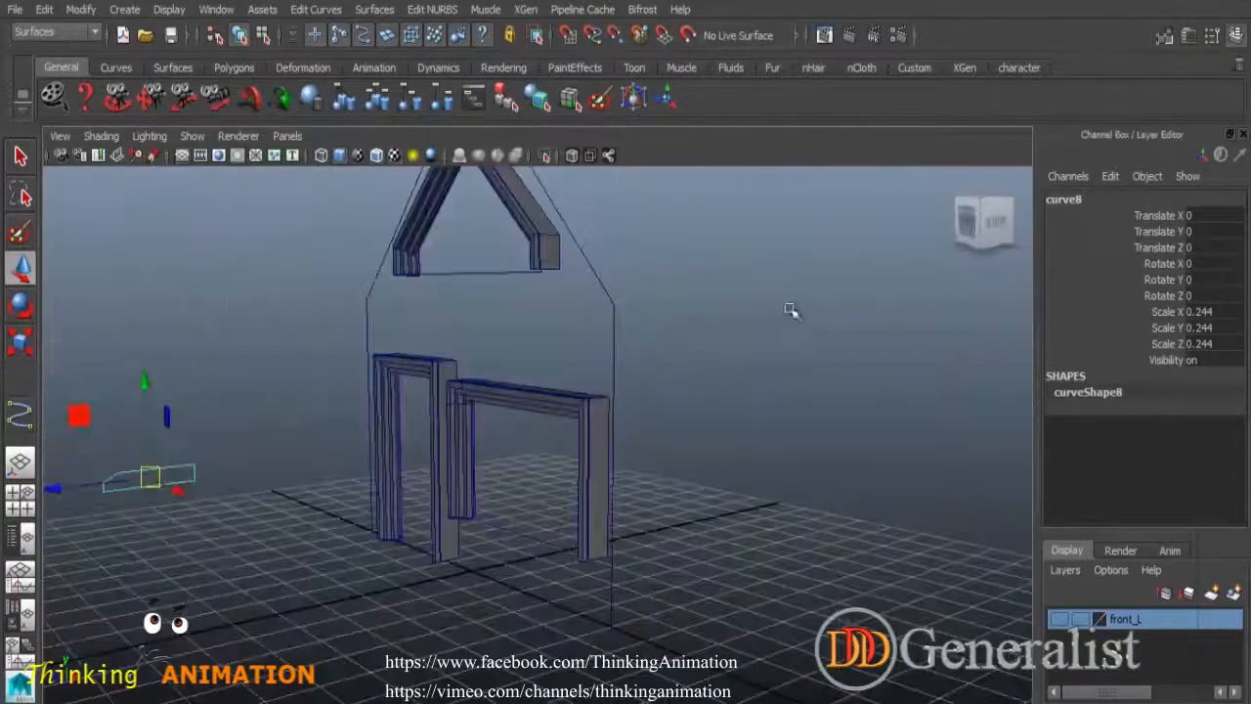
Add the extruded window, gable and door frames to the front_L layer.
left_click(586, 425)
left_click(533, 215)
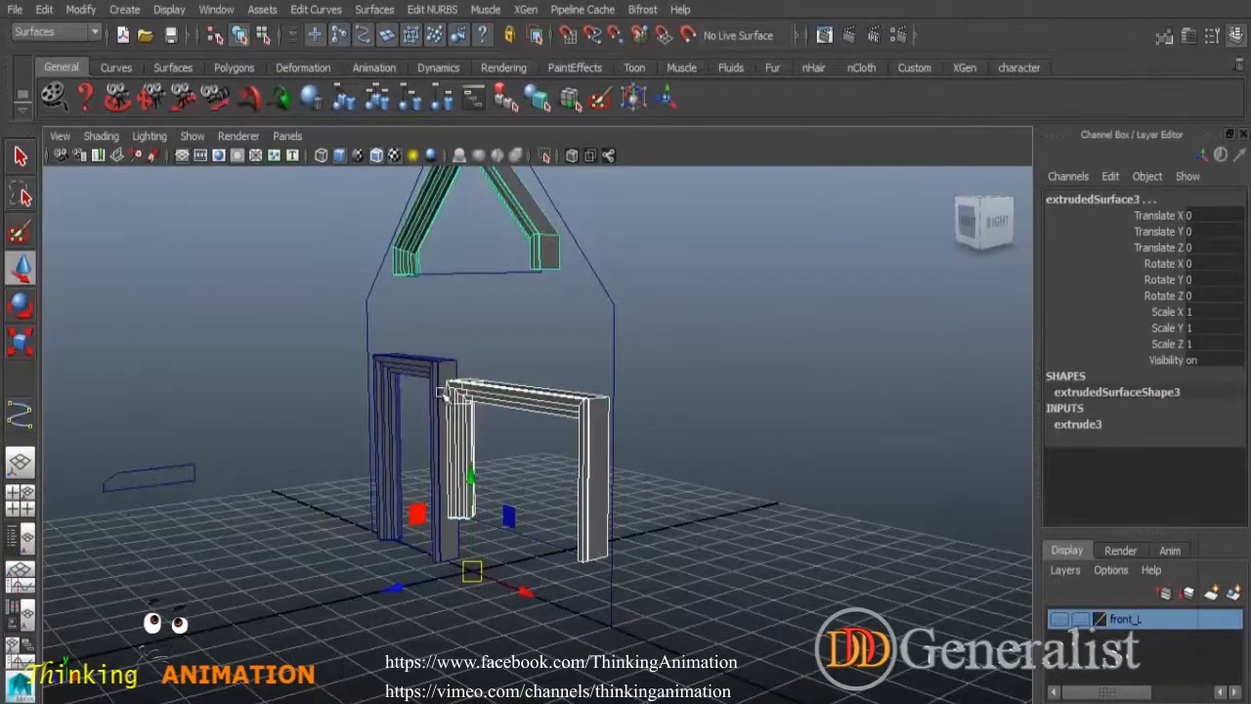
left_click(415, 377)
right_click(1122, 628)
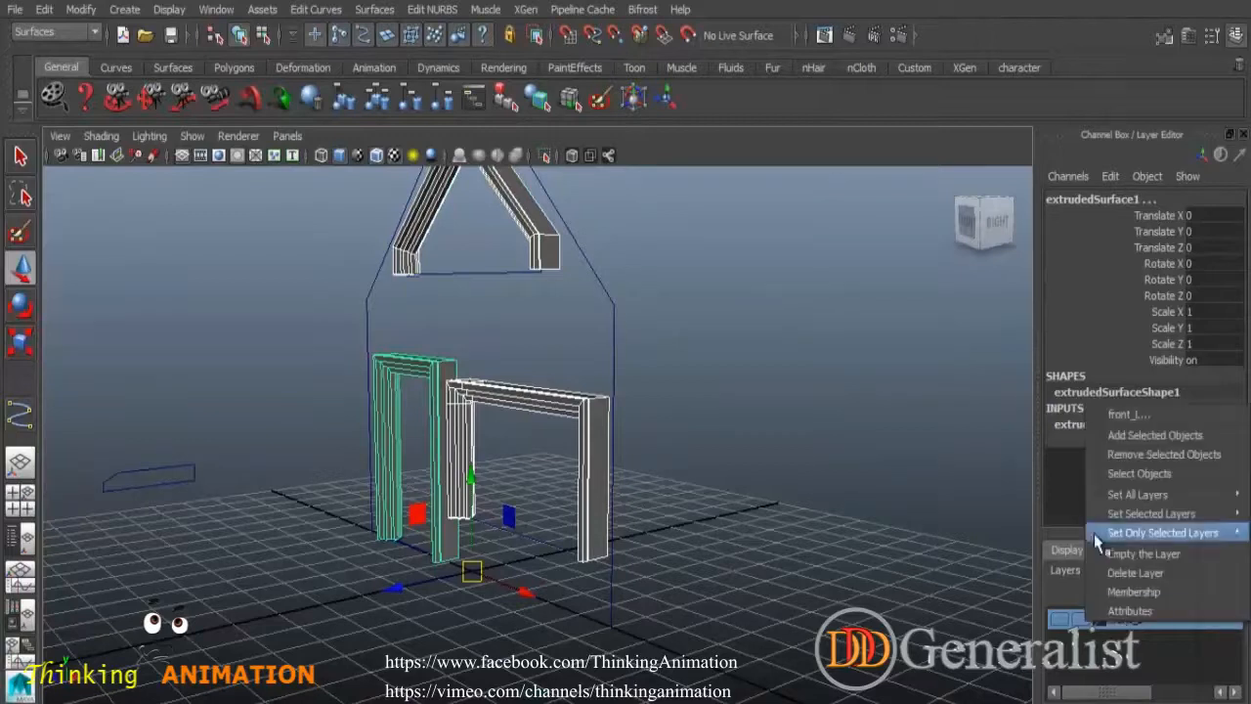
left_click(1129, 445)
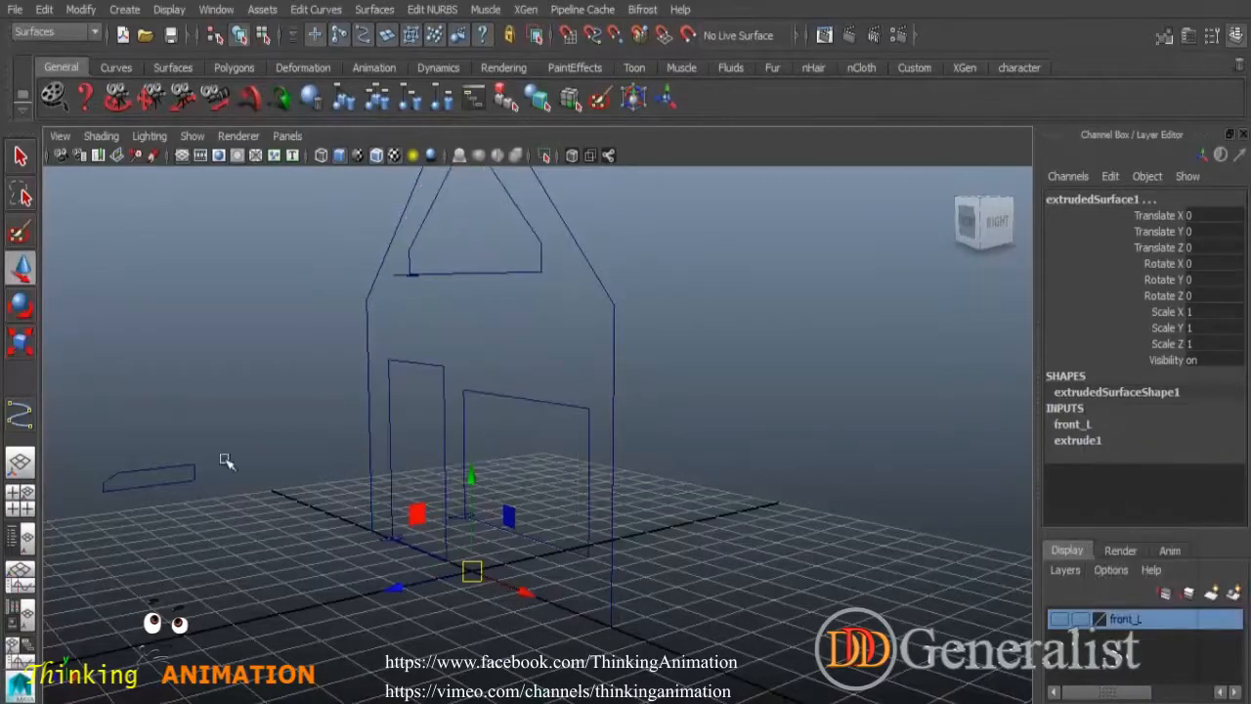
Move the chamfered profile curve to Translate Z -7.38 in the side view, against the house's front outline.
left_click(152, 472)
key("space")
key("space")
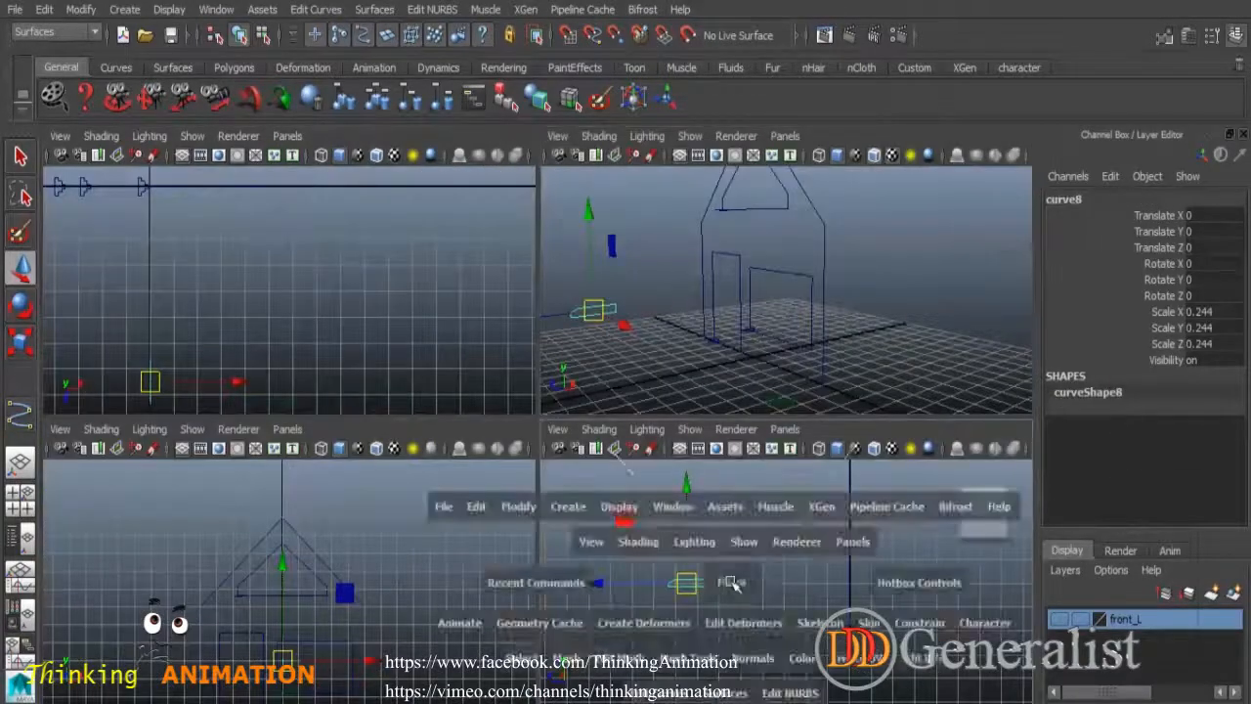
middle_click_drag(760, 535, 587, 536, "alt")
left_click_drag(145, 451, 453, 486)
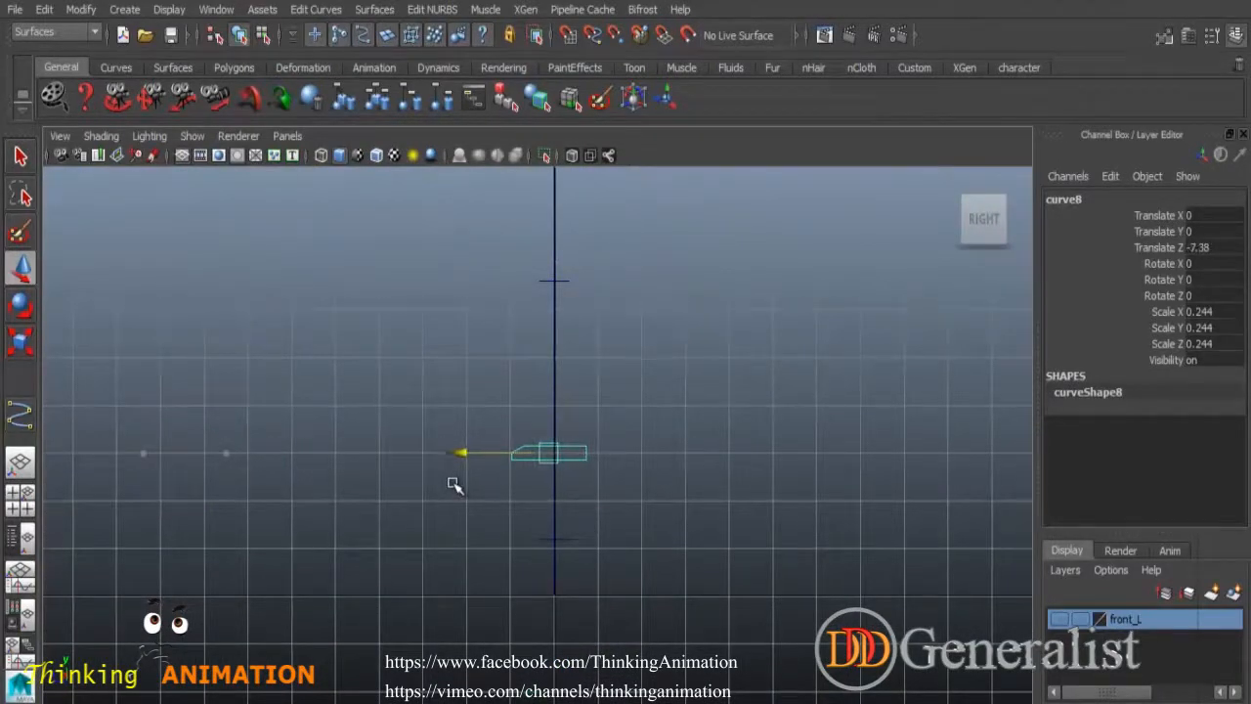
Scale the profile curve uniformly to 0.131 and return to the perspective view facing the window outline.
left_click(21, 342)
left_click_drag(469, 457, 489, 458)
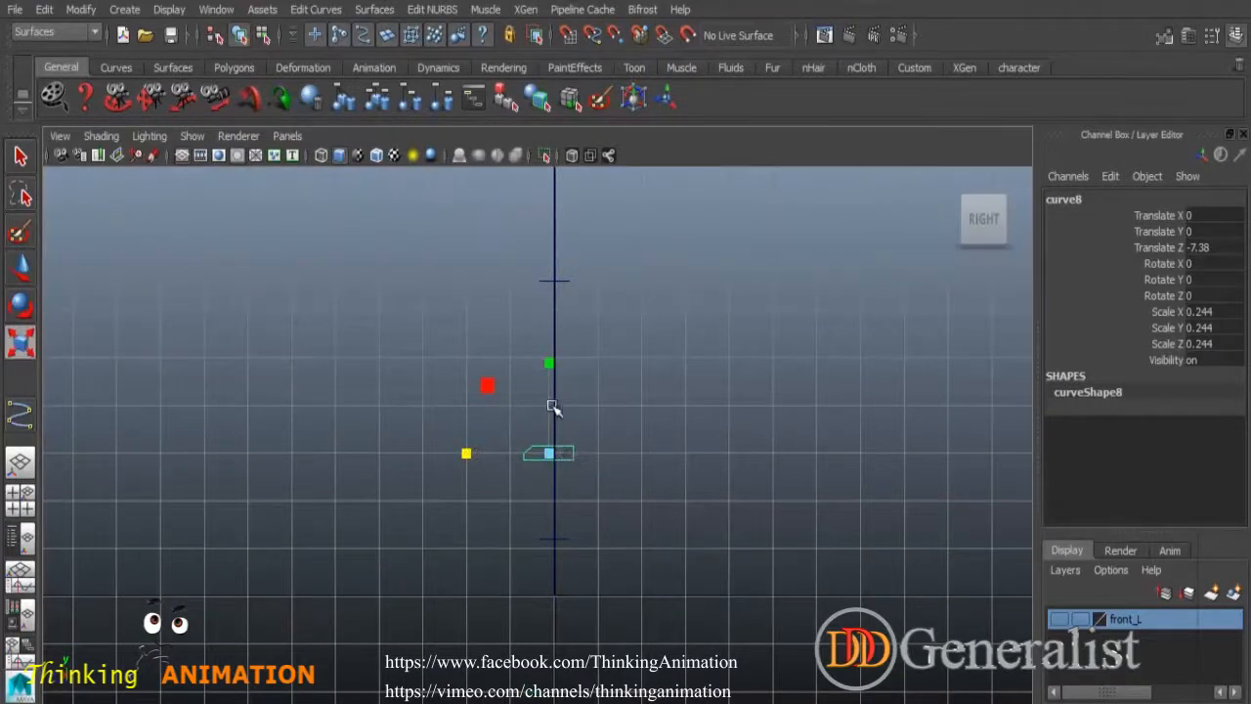
left_click_drag(553, 454, 549, 452)
key("space")
key("space")
left_click_drag(646, 547, 696, 567, "alt")
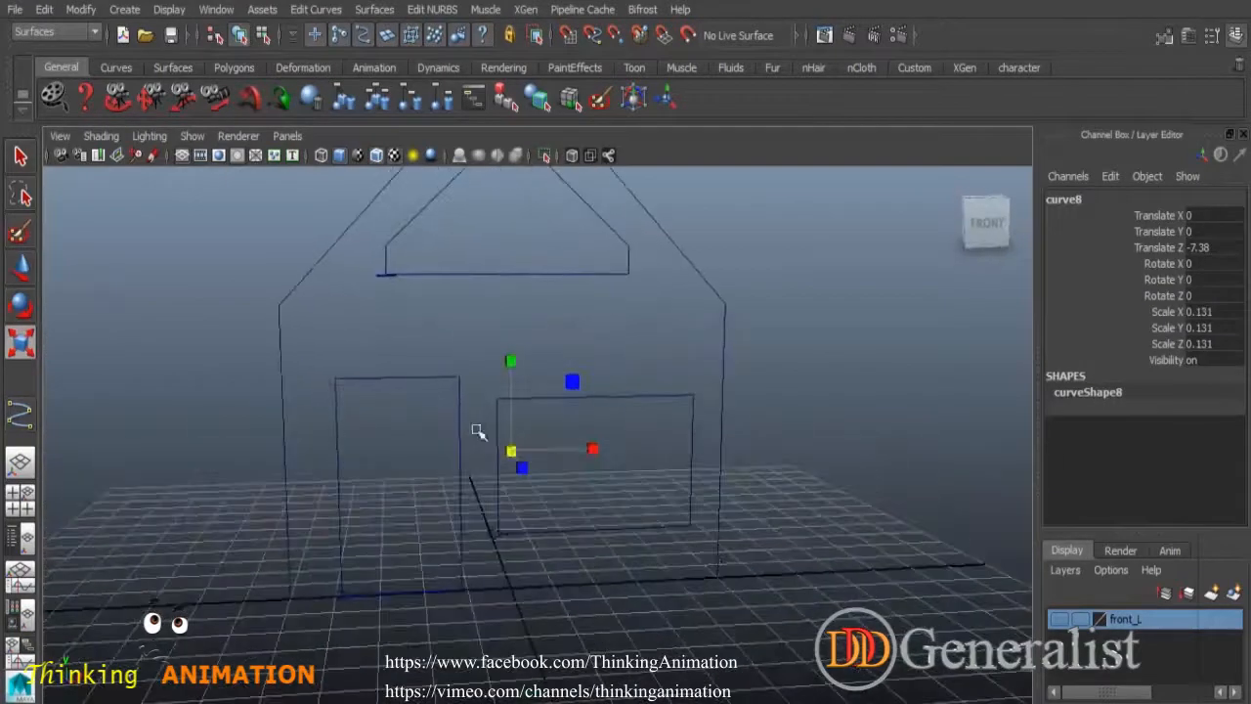
Lower the profile curve to Translate Y -1.804, level with the window outline's bottom edge.
left_click(26, 267)
left_click_drag(511, 360, 529, 440)
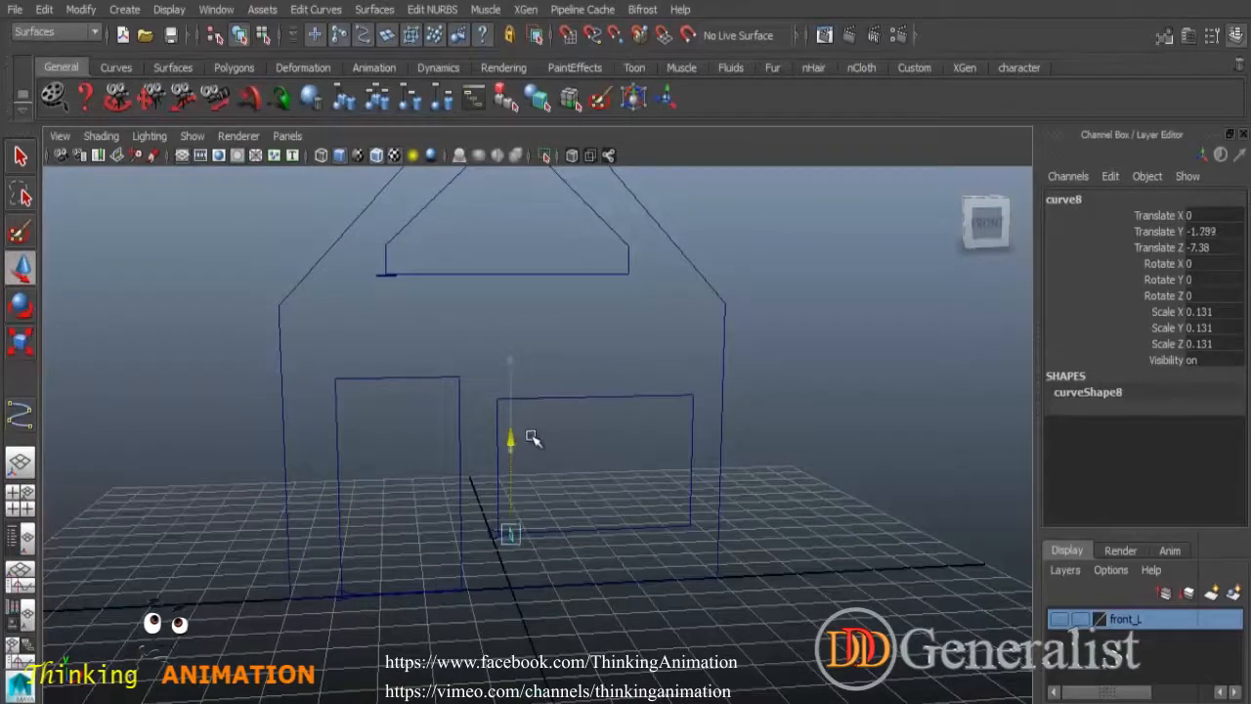
left_click_drag(581, 496, 437, 486, "alt")
left_click_drag(299, 324, 335, 375)
left_click_drag(305, 311, 310, 335)
Move the profile to Translate X -0.516 at the window's lower left corner and duplicate it to Translate X 4.328 at the opposite corner.
left_click_drag(475, 539, 556, 542, "alt")
left_click_drag(424, 479, 335, 464)
left_click_drag(525, 564, 683, 543, "alt")
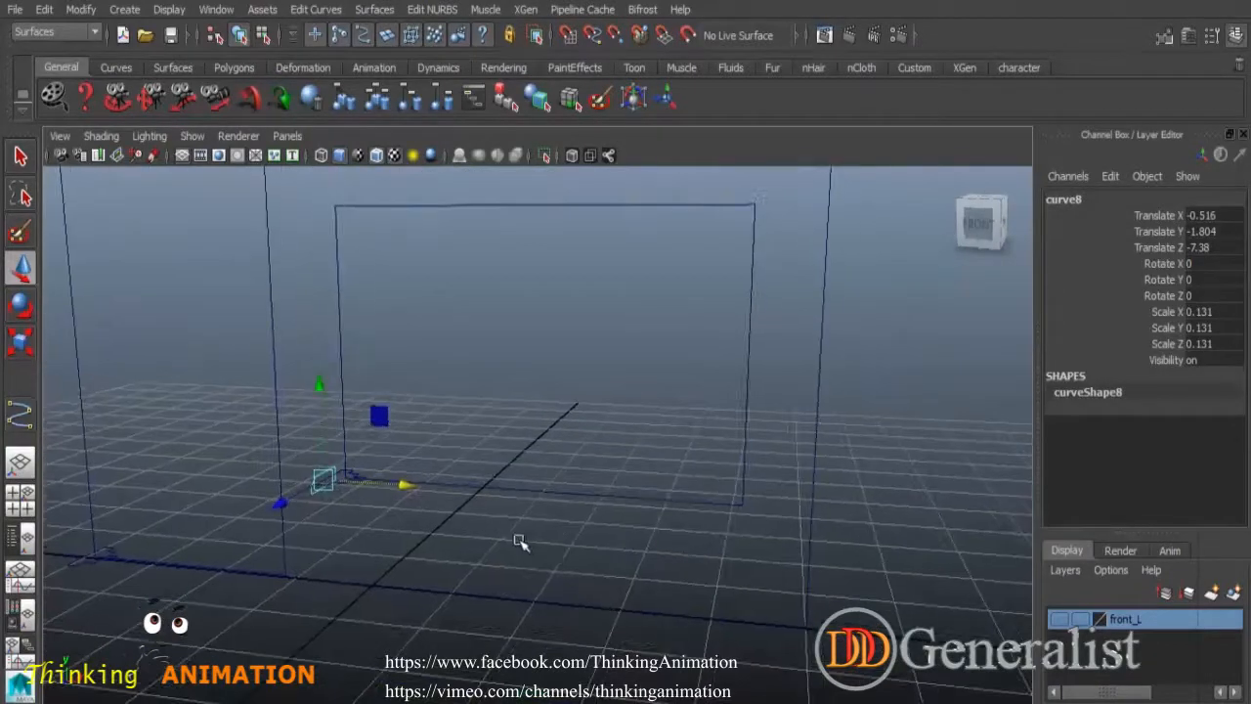
left_click_drag(408, 489, 847, 571)
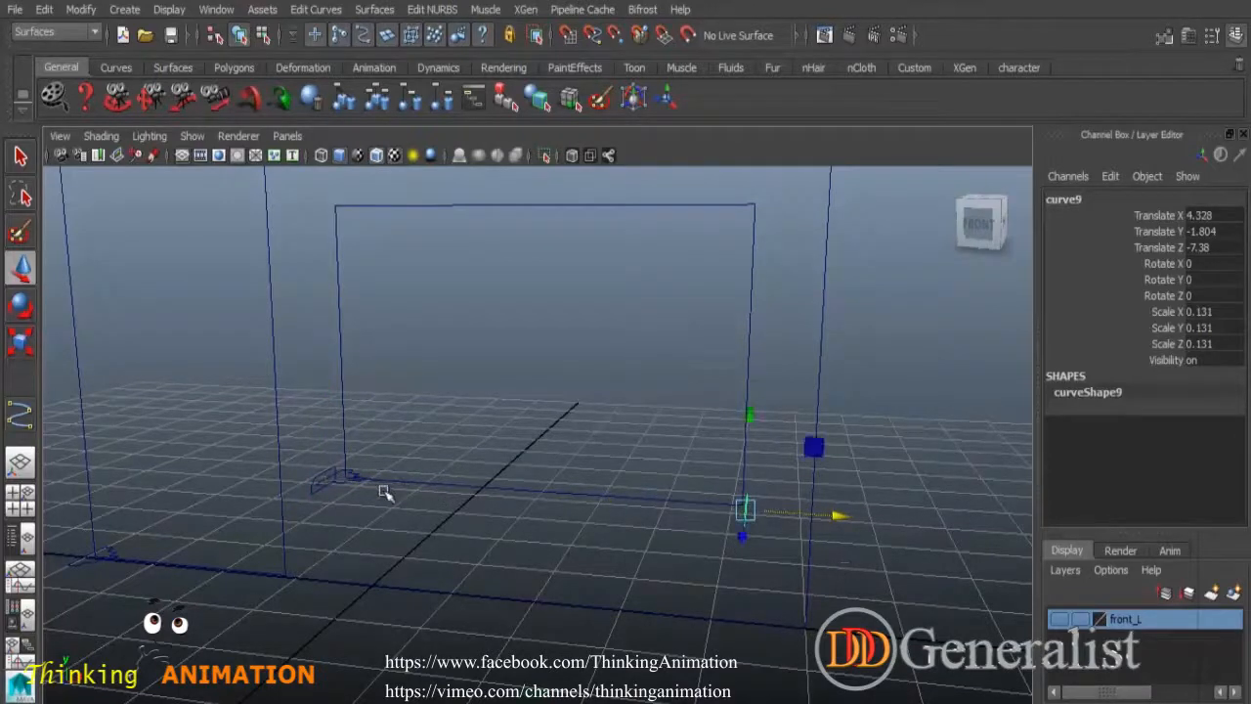
In the front view, shift the original profile curve to Translate X -0.462 and its duplicate to Translate X 4.456.
left_click(318, 486)
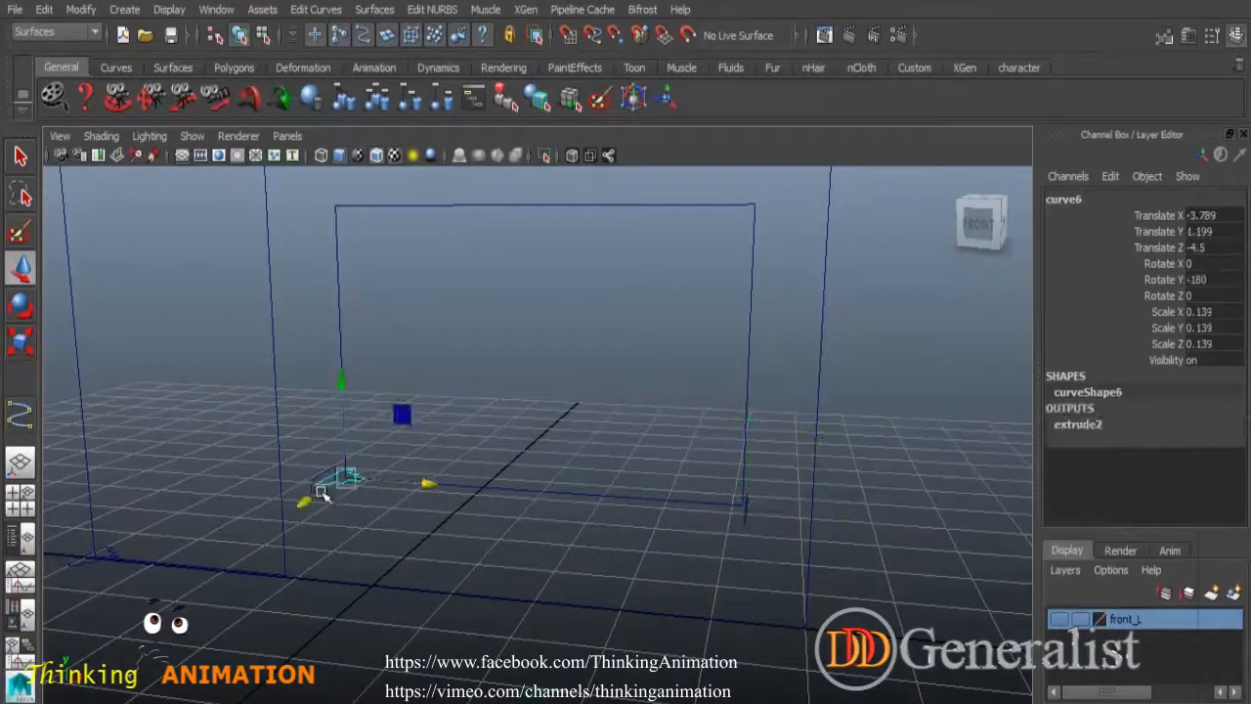
left_click(322, 476)
key("space")
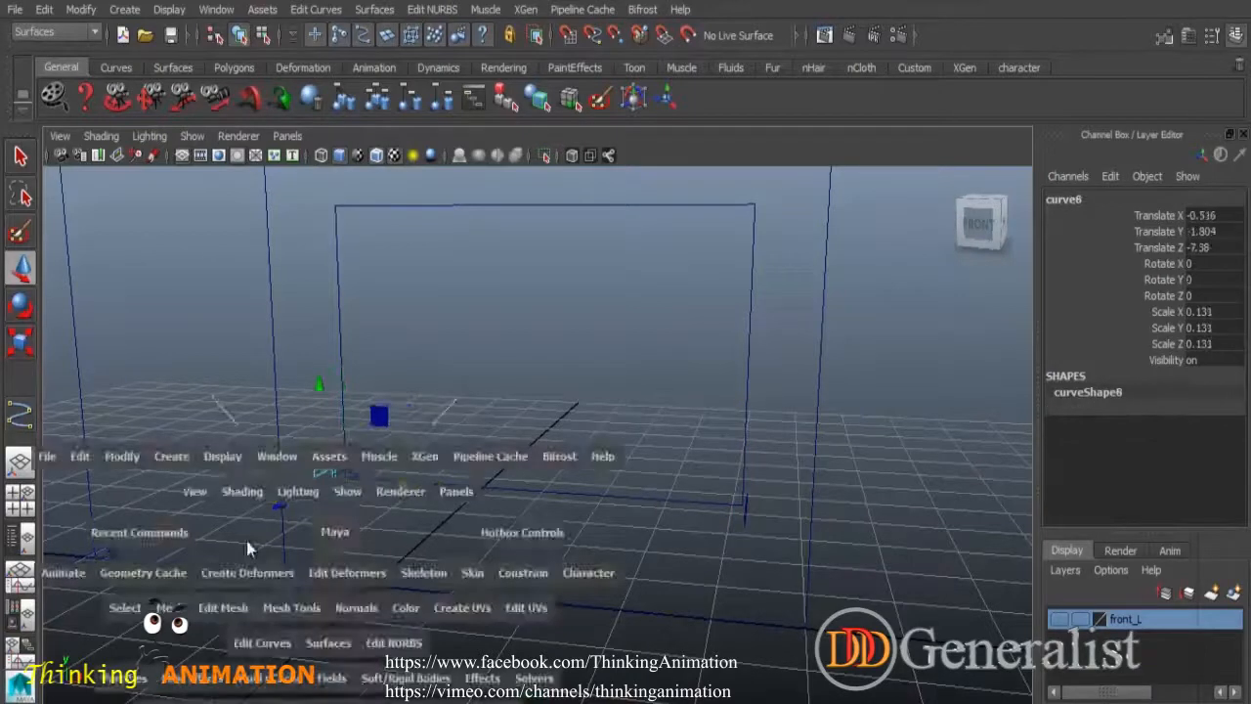
key("space")
key("f")
middle_click_drag(634, 591, 617, 495, "alt")
middle_click_drag(634, 665, 622, 455, "alt")
middle_click_drag(651, 587, 642, 422, "alt")
middle_click_drag(653, 670, 639, 422, "alt")
left_click_drag(639, 422, 641, 427, "alt")
scroll(700, 435, "up", 3)
middle_click_drag(609, 398, 618, 618, "alt")
left_click_drag(410, 421, 419, 424)
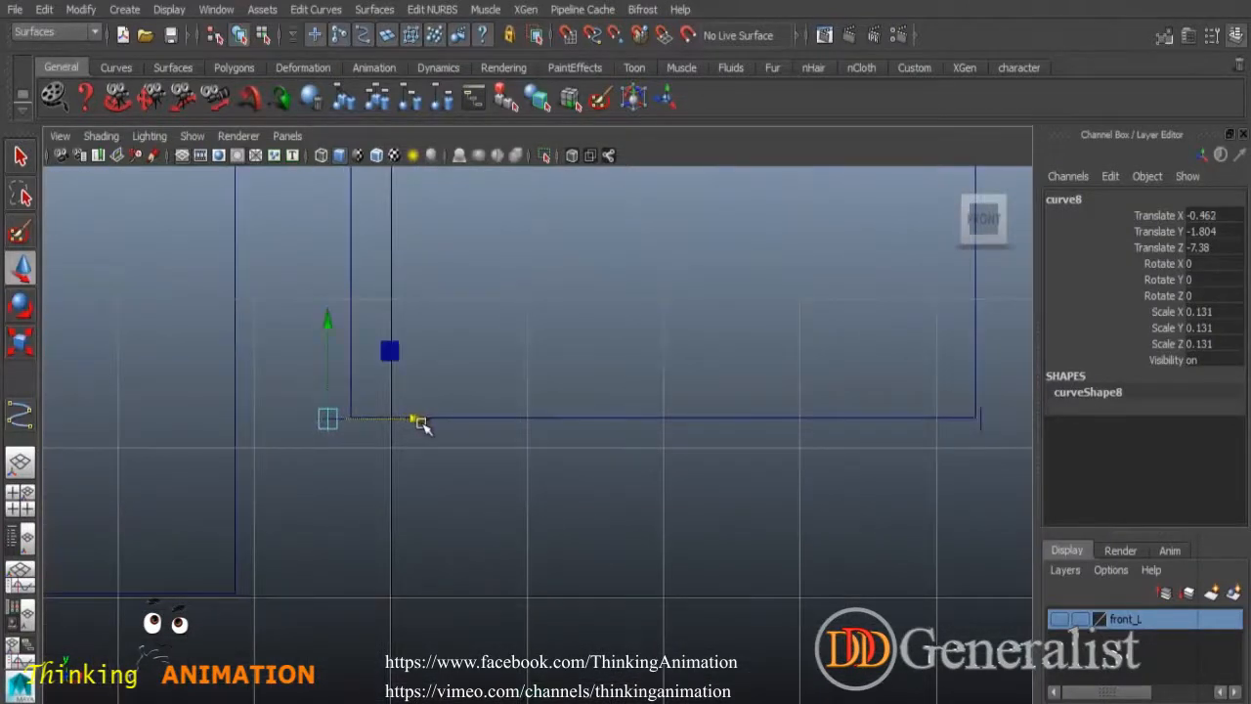
left_click(981, 427)
left_click_drag(1017, 421, 1038, 422)
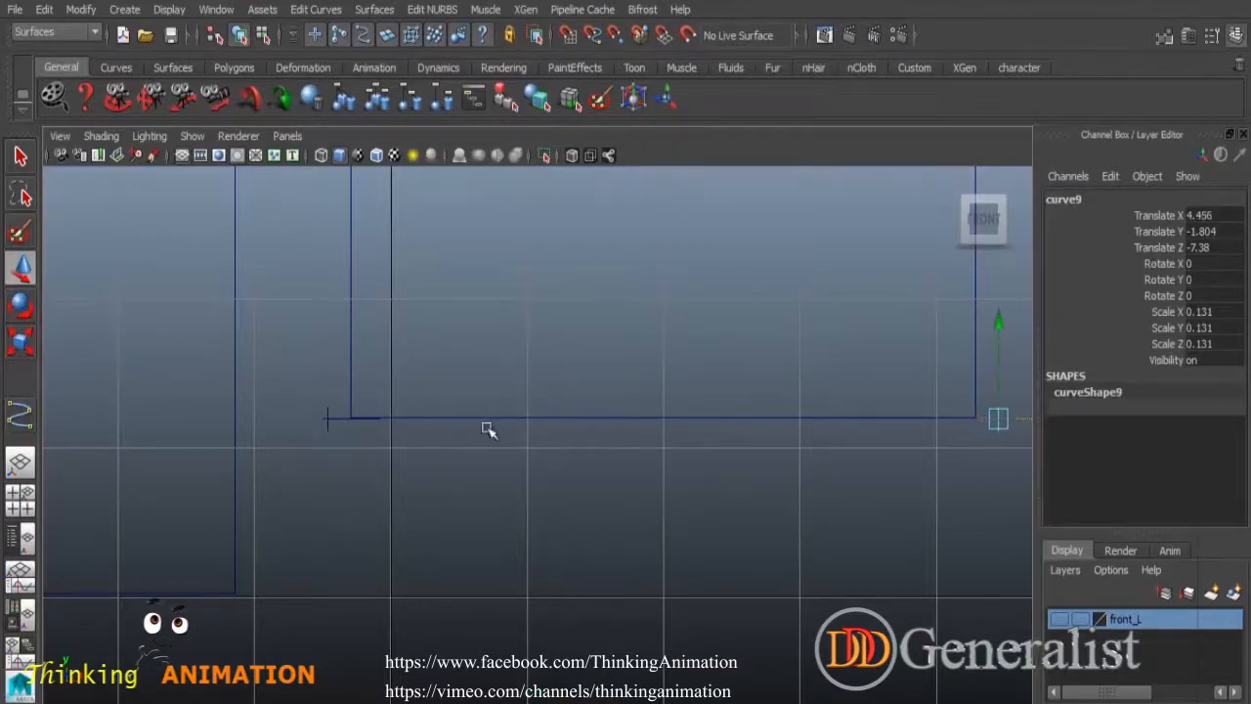
Loft a surface between the two profile curves to form the window sill.
left_click(327, 412)
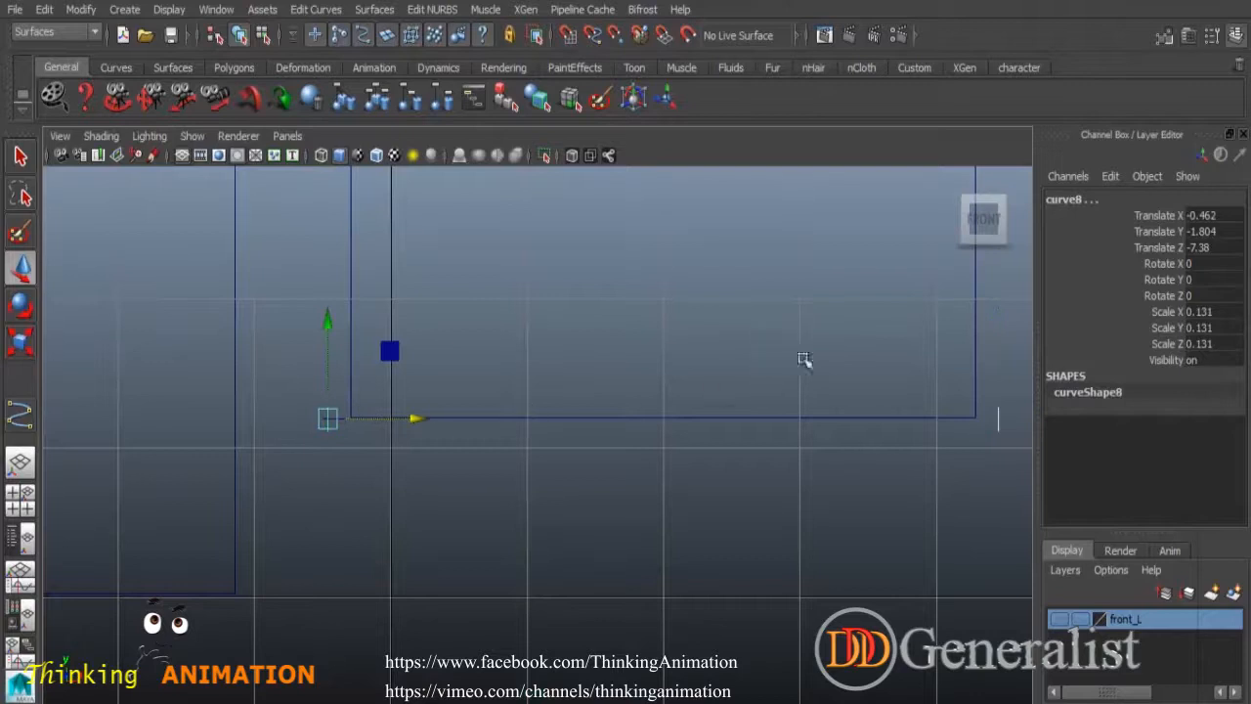
key("space")
key("space")
left_click_drag(763, 398, 653, 454, "alt")
left_click(316, 9)
mouse_move(386, 17)
left_click(383, 58)
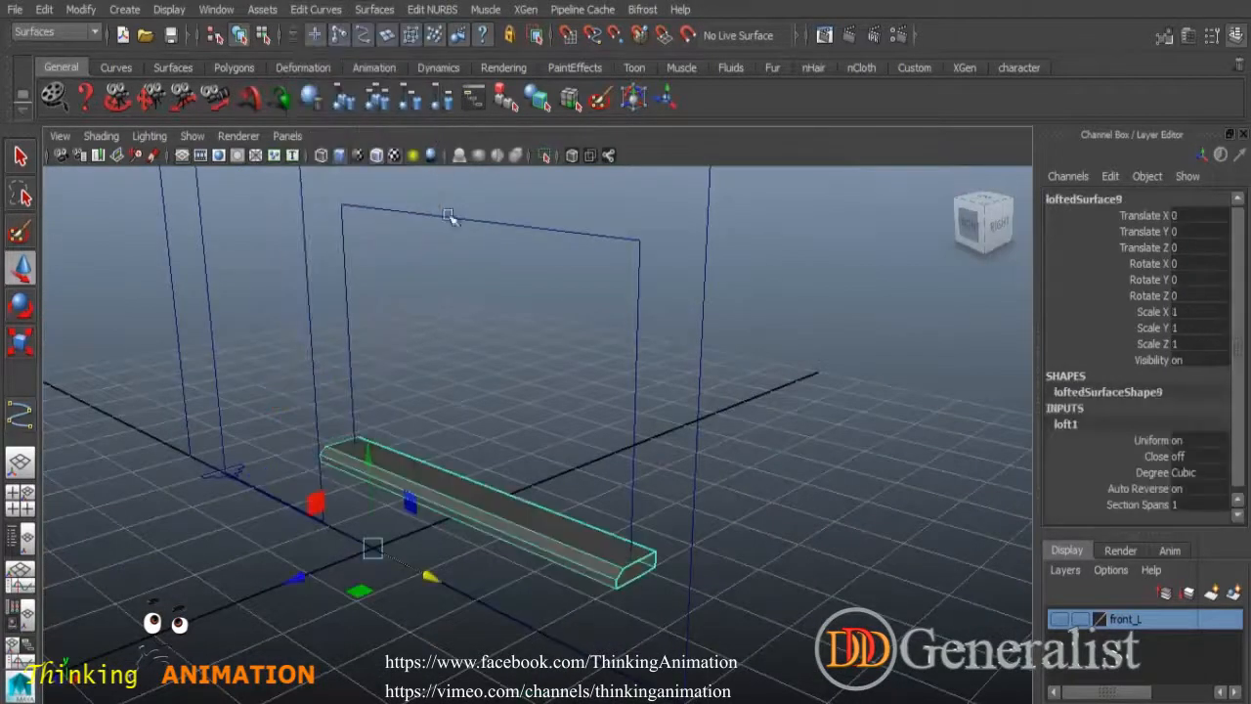
Close the sill's right end with a planar surface made from the duplicated profile curve.
left_click(731, 520)
left_click(645, 561)
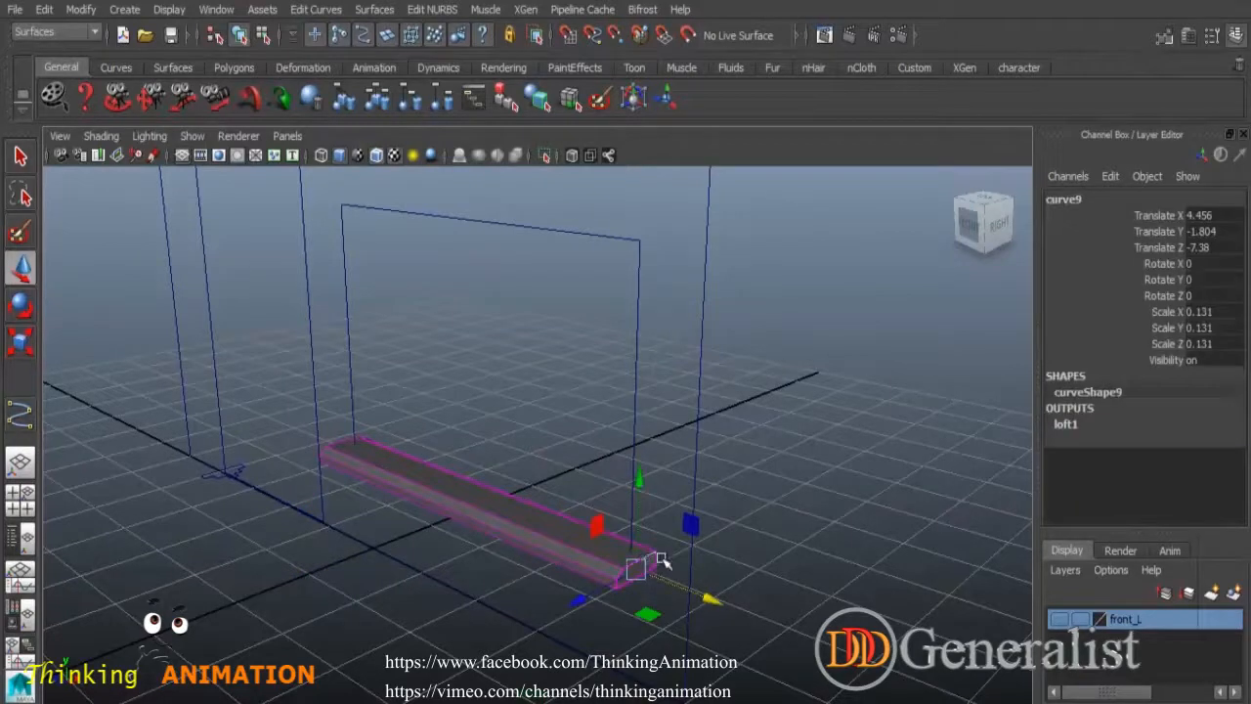
left_click(681, 406)
left_click(638, 562)
left_click(375, 10)
left_click(391, 76)
left_click(810, 471)
Close the sill's left end with a planar surface made from the original profile curve.
left_click_drag(688, 496, 623, 557, "alt")
left_click(555, 525)
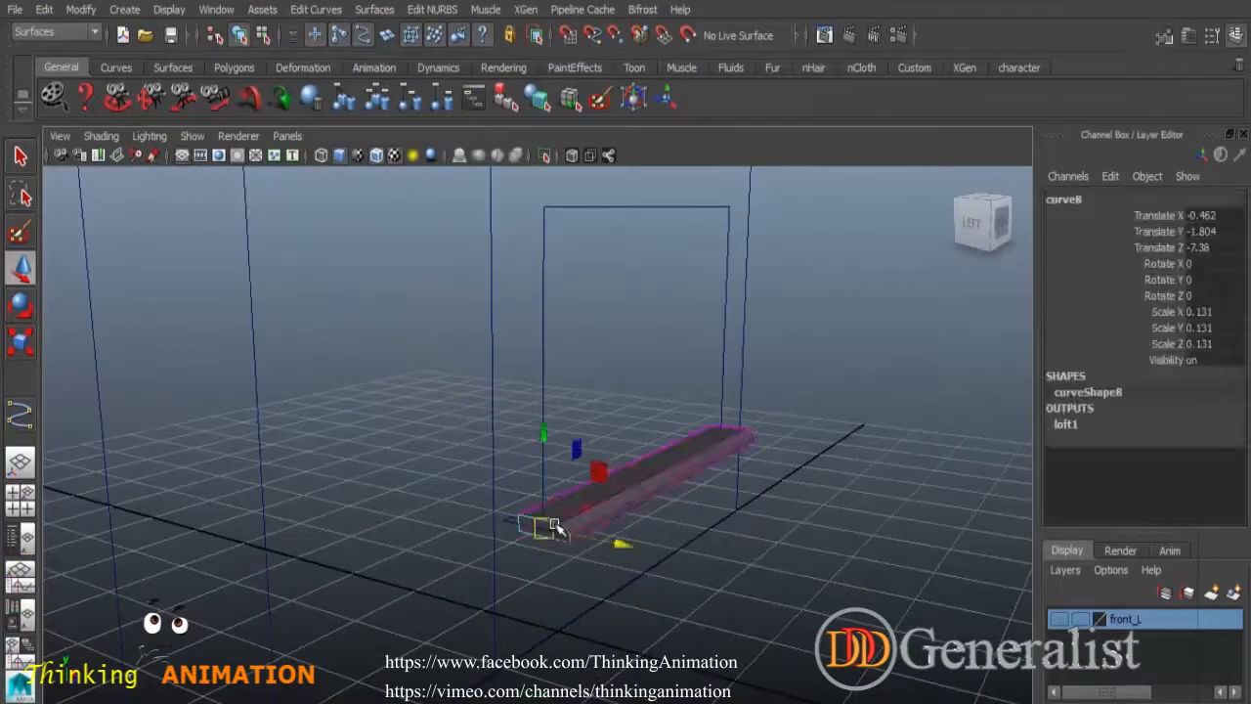
left_click(377, 10)
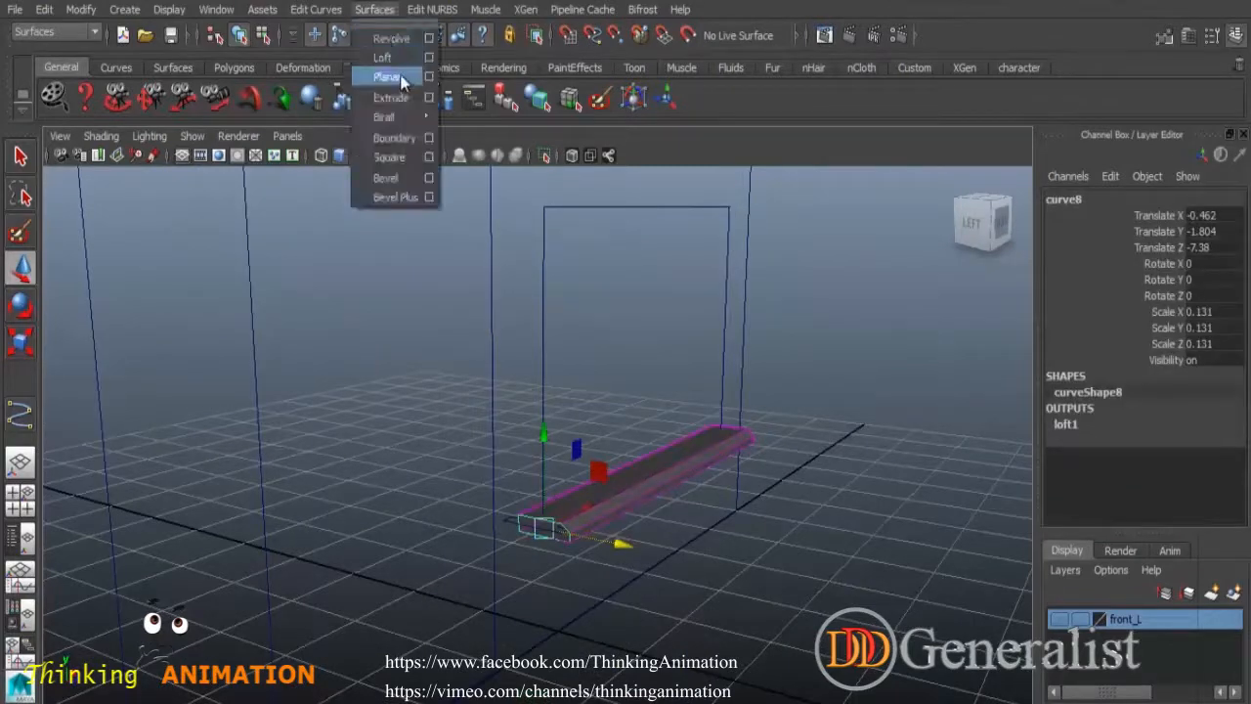
left_click(401, 78)
left_click(788, 517)
Show the front_L layer and inspect the window area and front wall up close from the side.
left_click_drag(867, 518, 803, 541, "alt")
left_click(1059, 619)
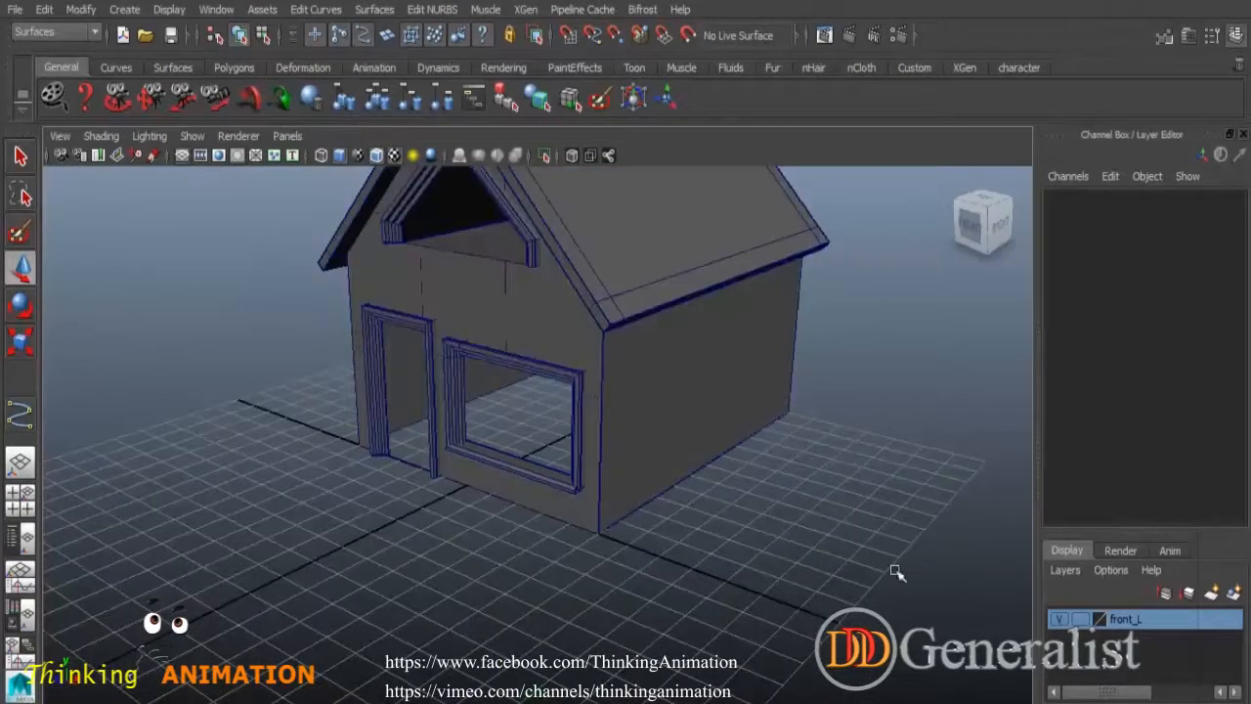
left_click_drag(894, 573, 759, 522, "alt")
right_click_drag(759, 522, 716, 580, "alt")
left_click_drag(717, 581, 424, 517, "alt")
right_click_drag(425, 516, 588, 601, "alt")
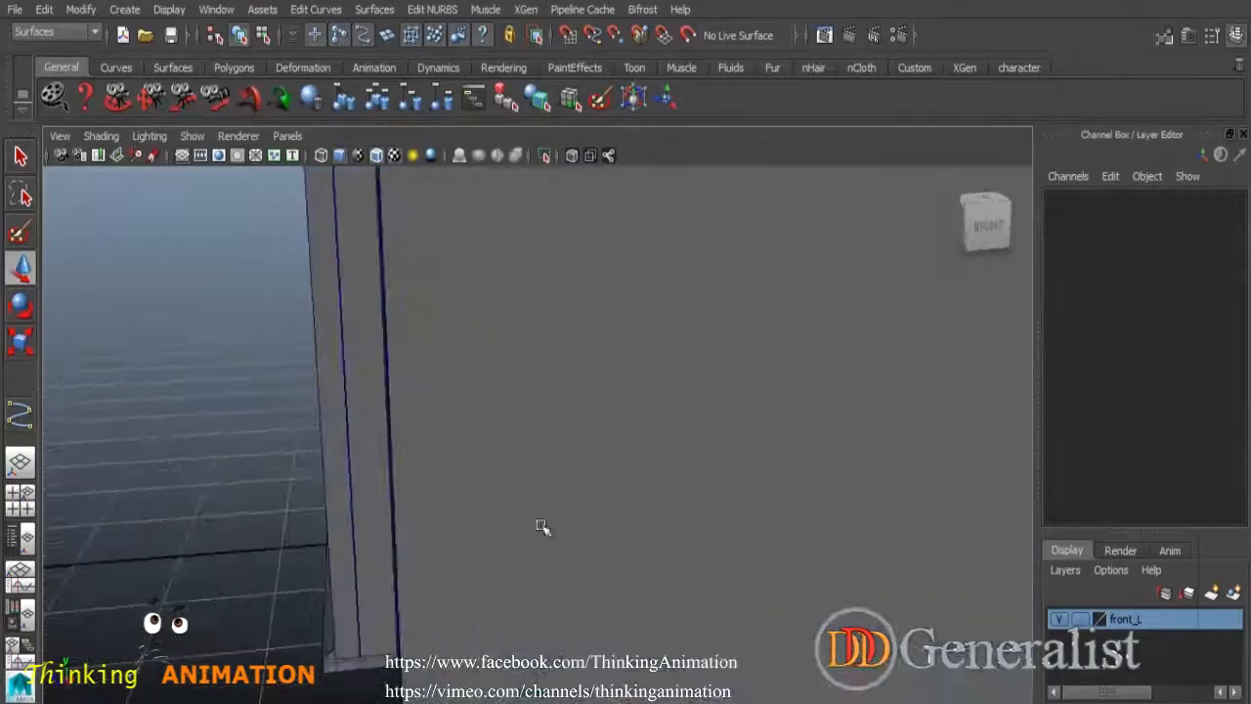
Delete the construction history of the window sill's lofted surface and both of its end caps.
middle_click_drag(543, 527, 815, 439, "alt")
left_click(721, 457)
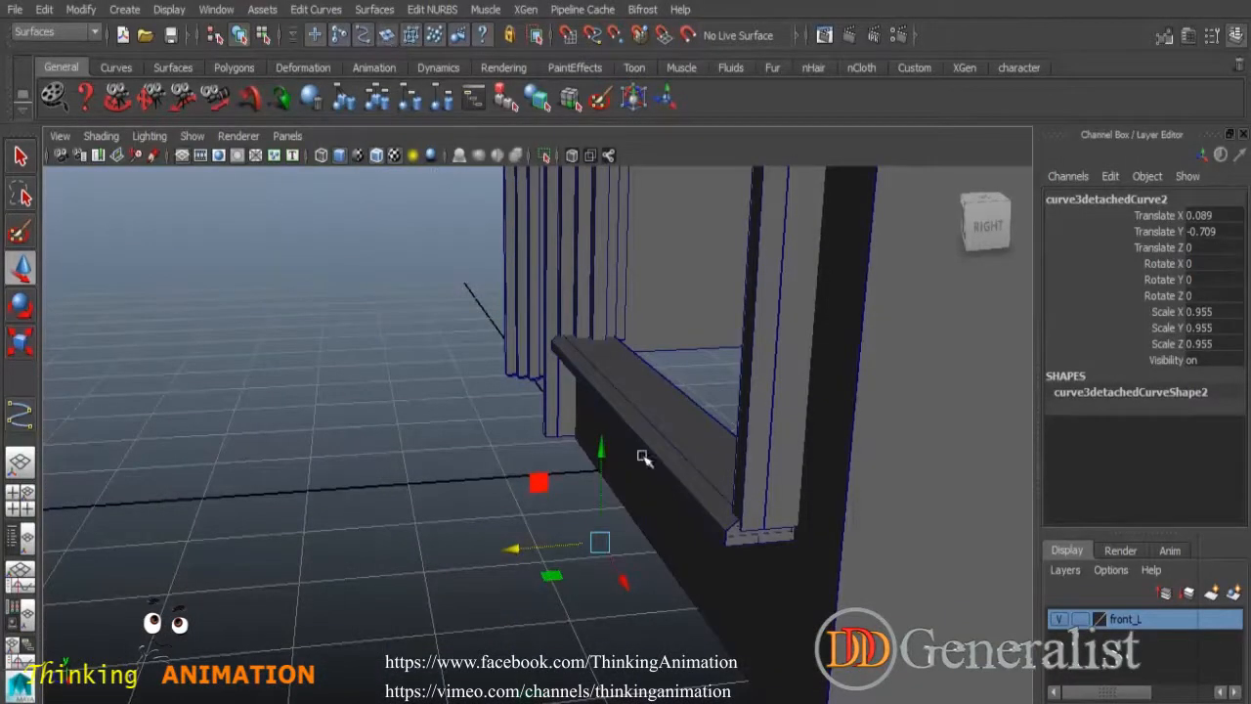
left_click(719, 460)
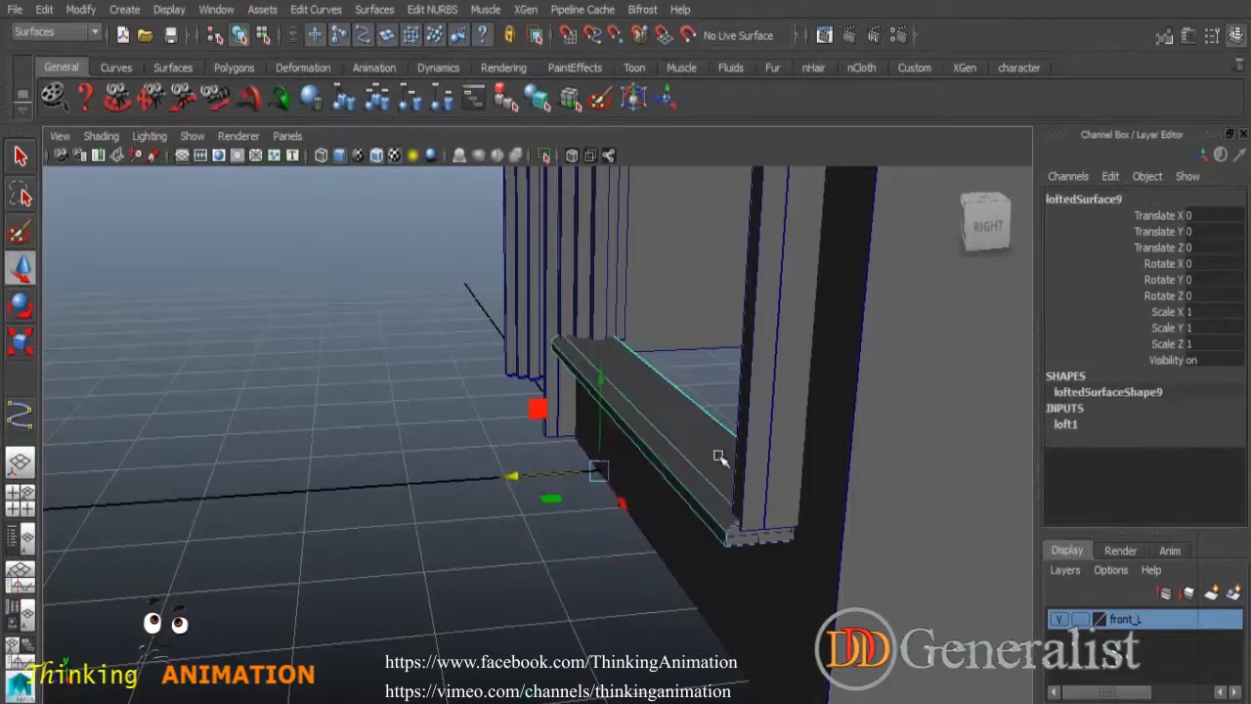
left_click(741, 536, "shift")
left_click_drag(515, 489, 559, 393, "alt")
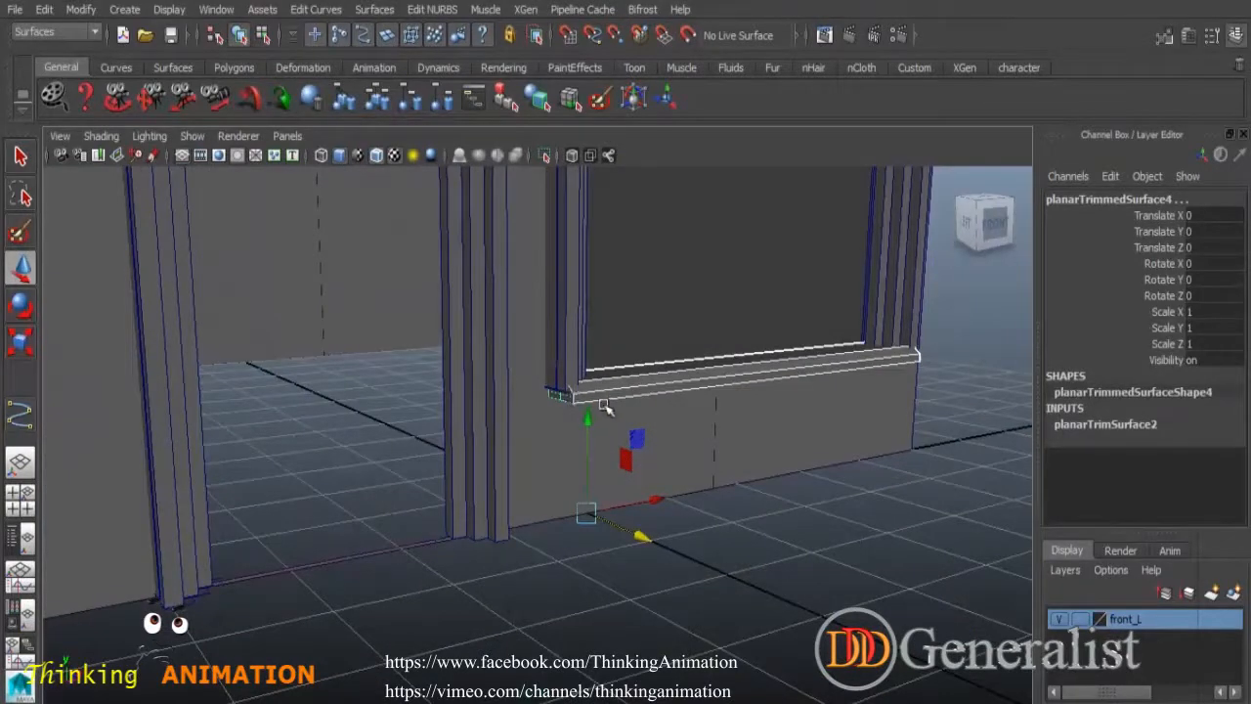
left_click(44, 10)
mouse_move(168, 217)
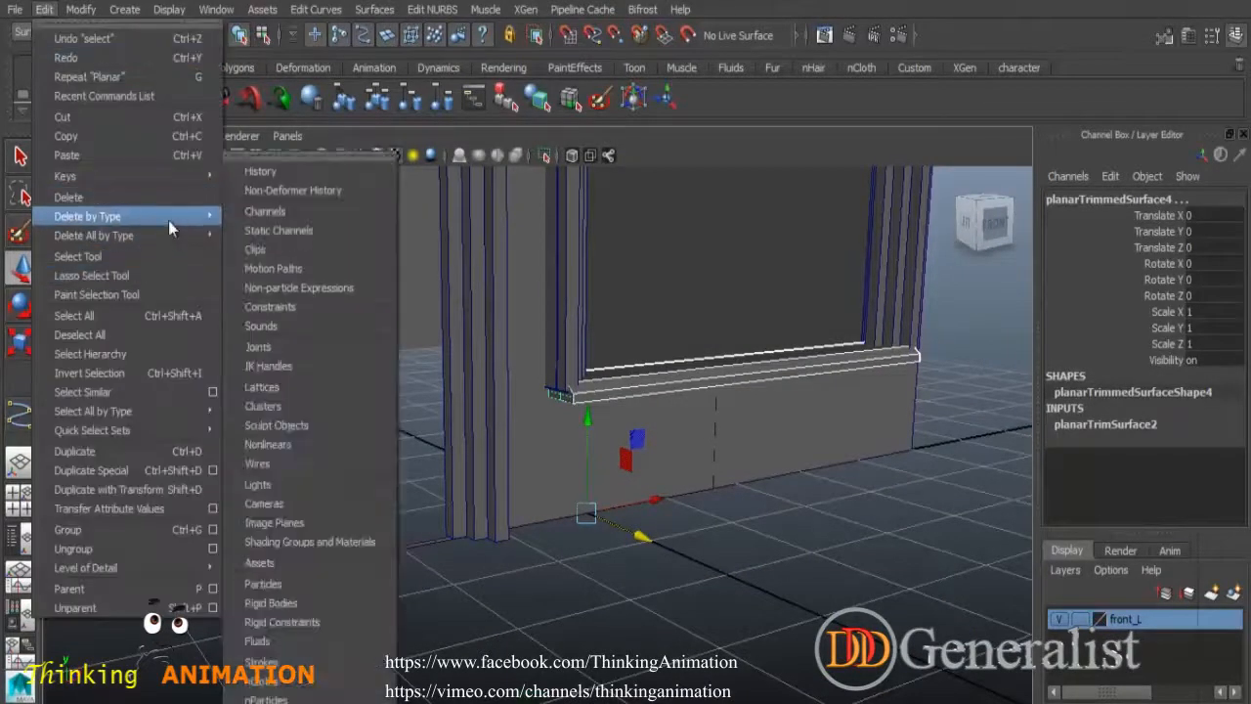
left_click(269, 230)
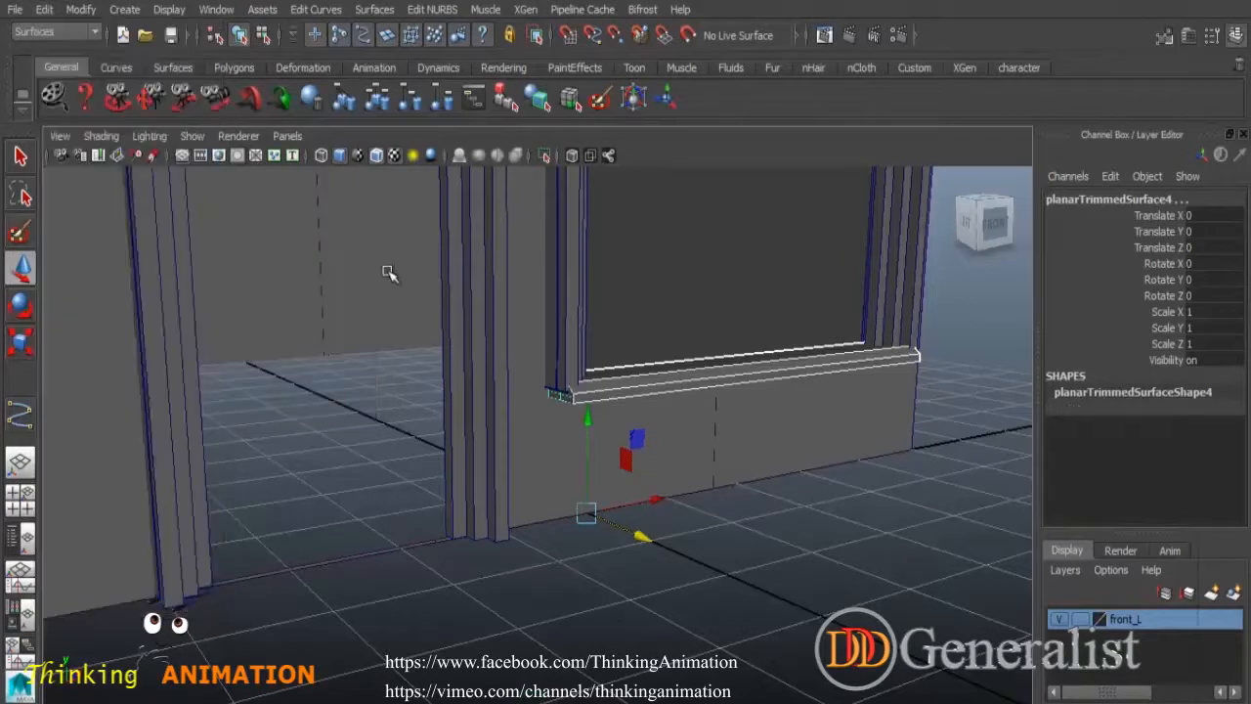
Group the window sill surfaces and center the group's pivot.
key("ctrl+g")
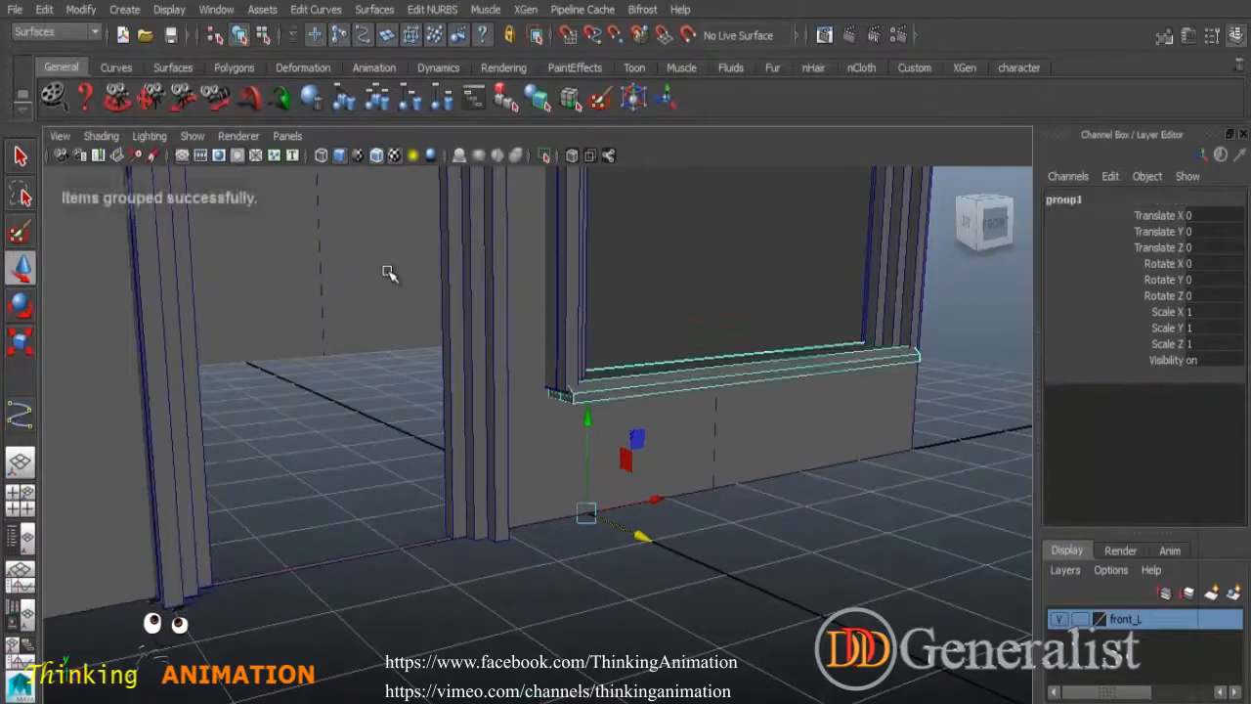
left_click(80, 9)
left_click(143, 198)
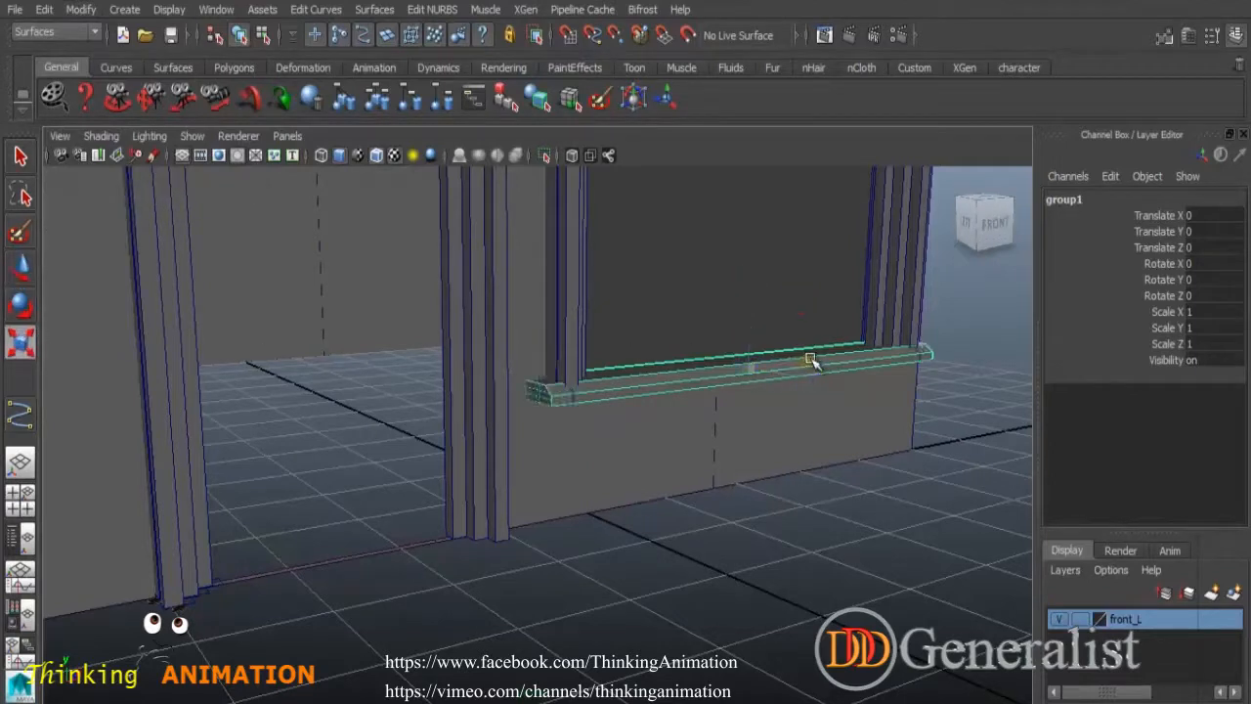
Scale the window sill group wider and deeper, and position it against the front wall at Translate Z 0.076.
left_click_drag(810, 370, 786, 487, "alt")
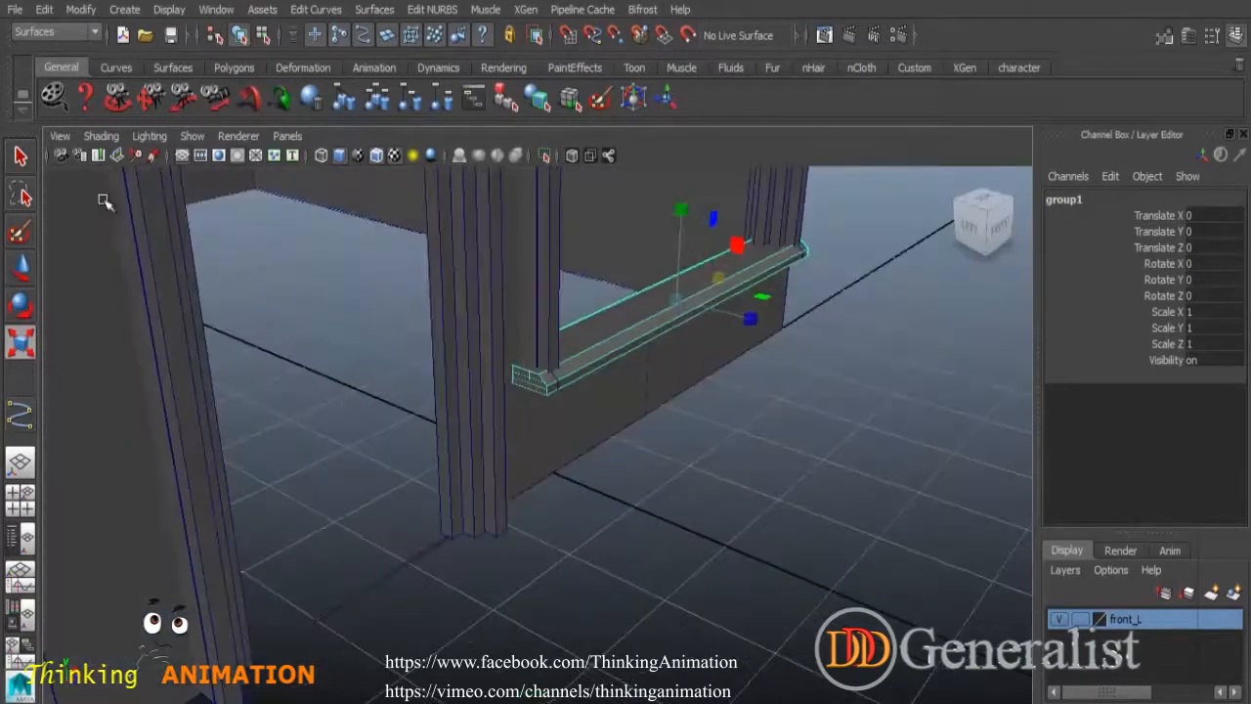
left_click(24, 269)
mouse_move(749, 318)
left_mouse_down()
mouse_move(772, 330)
mouse_move(745, 322)
left_mouse_up()
left_click(23, 339)
left_click(23, 264)
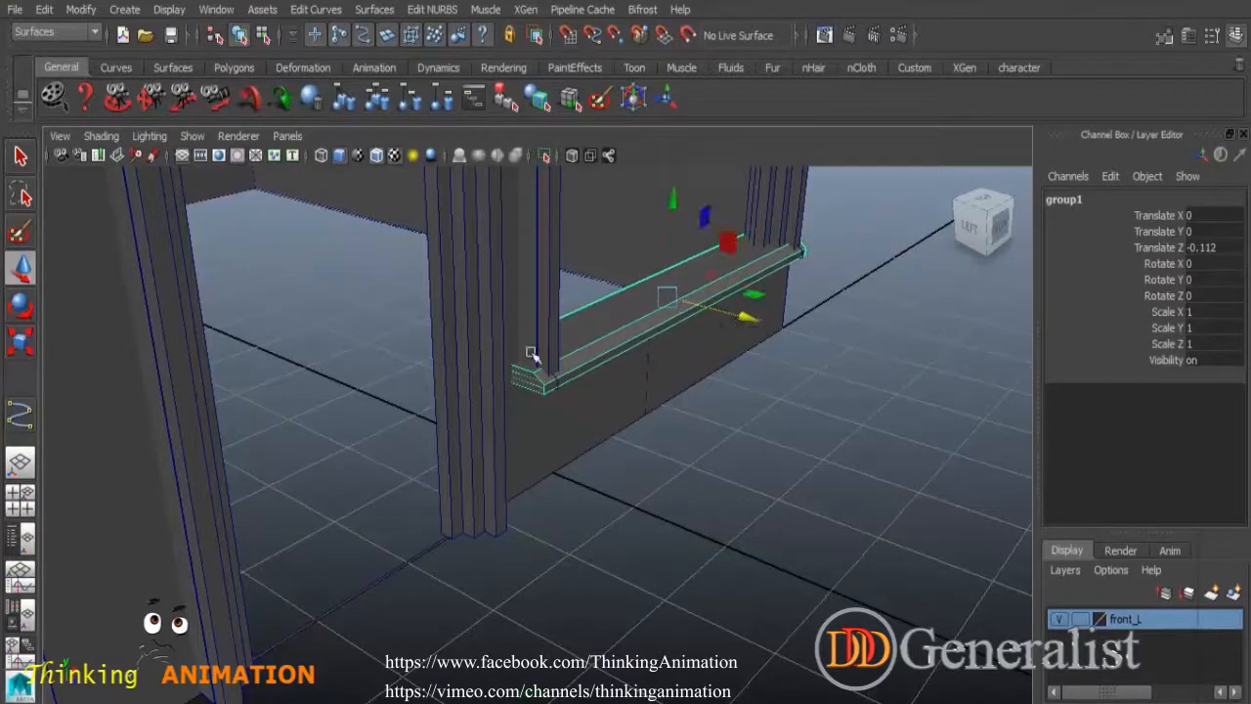
left_click(22, 343)
left_click_drag(738, 318, 768, 329)
key("w")
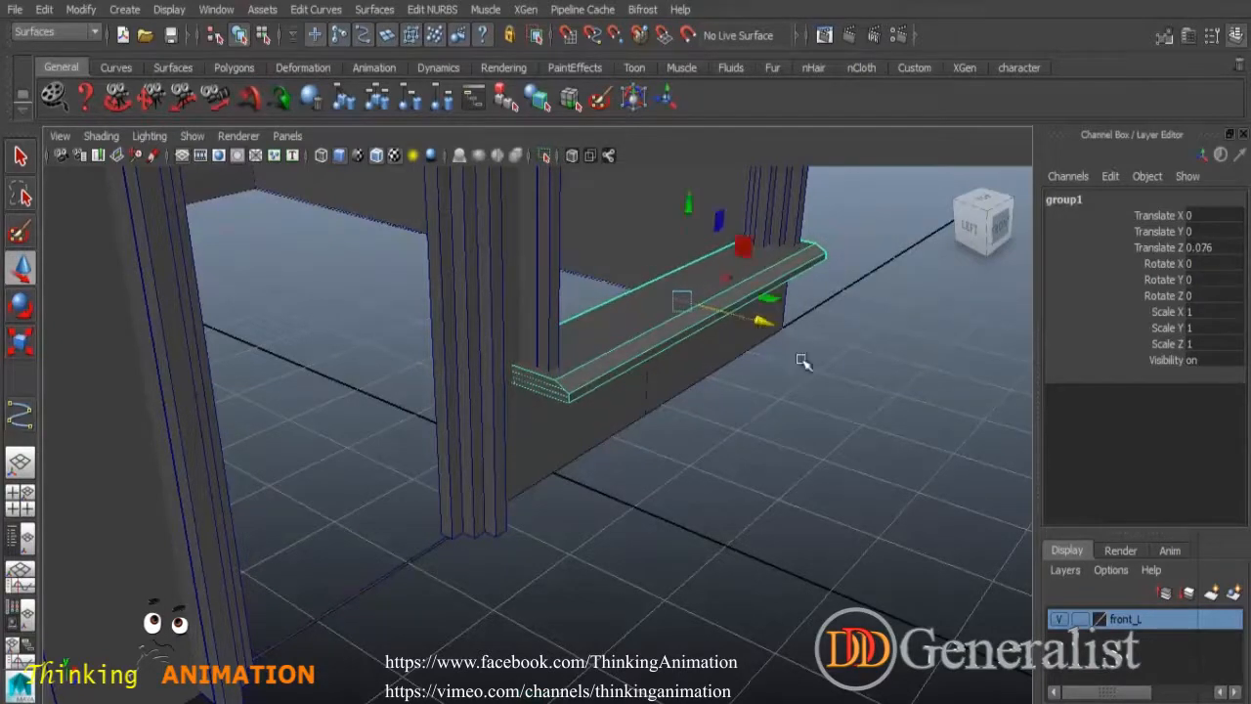
Duplicate the window sill group and raise the copy toward the gable opening, to Translate Y 4.881.
left_click(811, 359)
left_click_drag(866, 433, 714, 414, "alt")
left_click(644, 519)
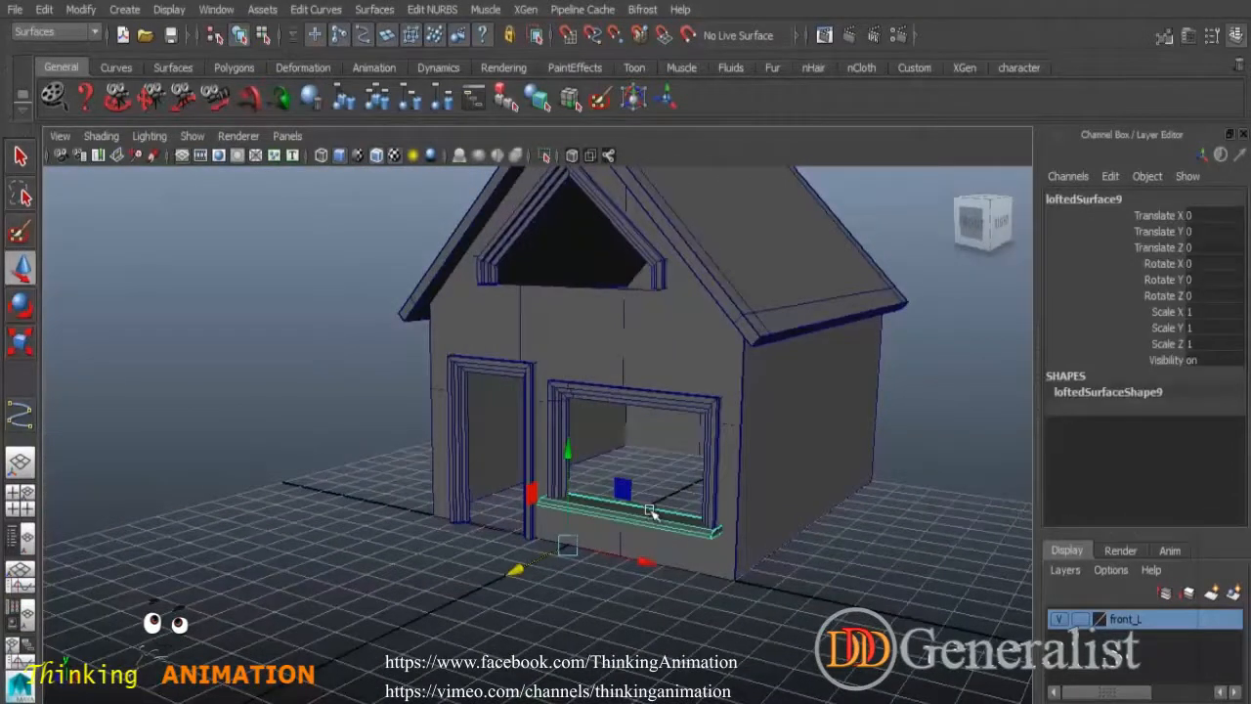
key("Up")
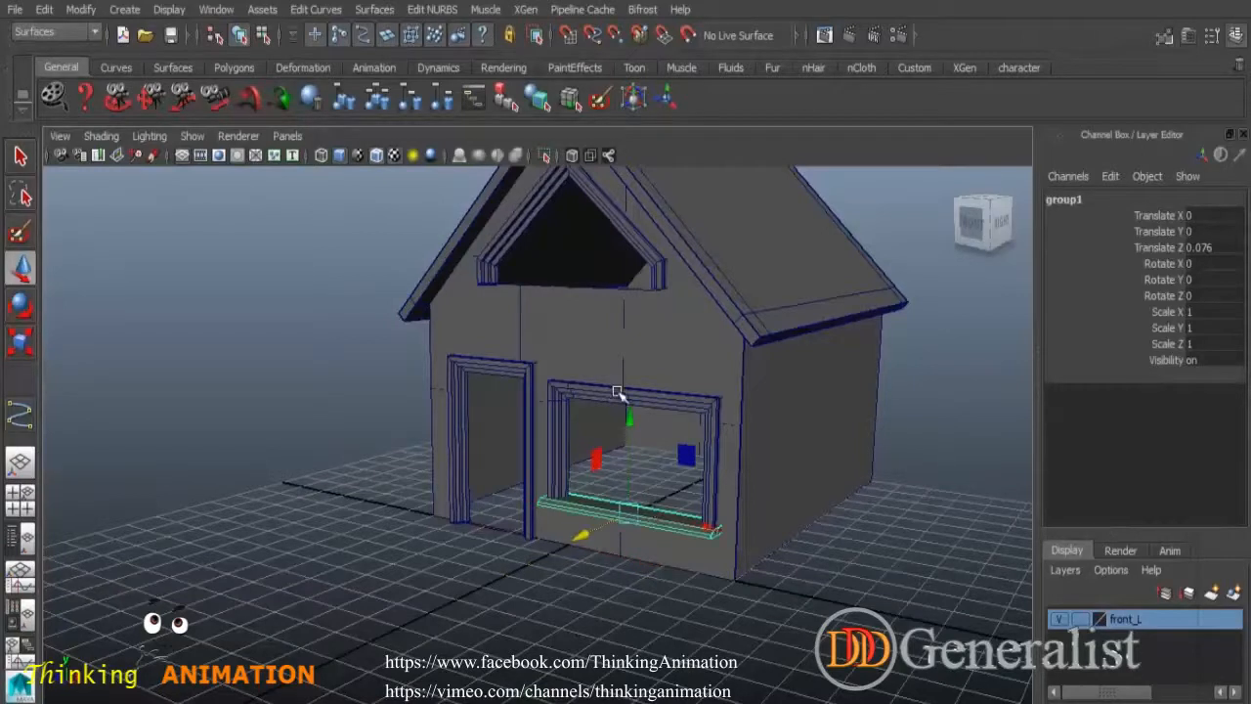
key("ctrl+d")
left_click_drag(630, 418, 627, 217)
Center the copied sill under the gable frame at Translate X -2.039, Translate Y 5.437, and widen it past both frame ends.
key("space")
key("space")
scroll(665, 492, "down", 5)
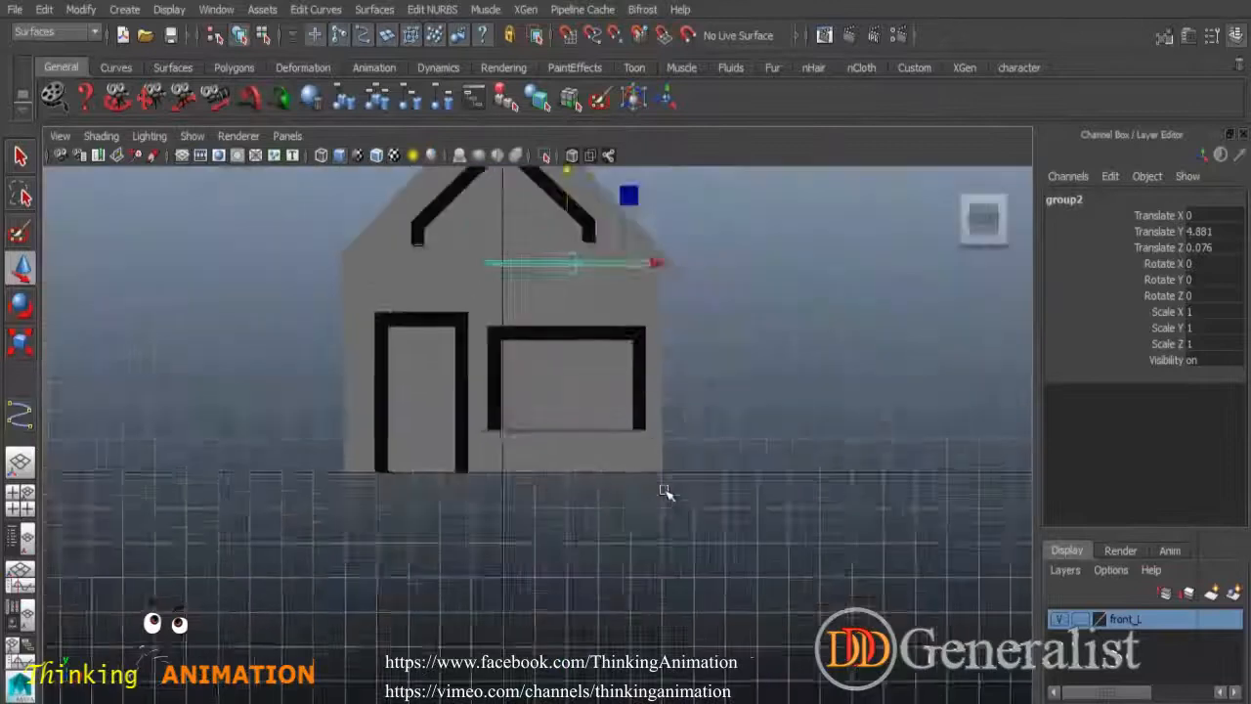
middle_click_drag(623, 434, 629, 528, "alt")
key("4")
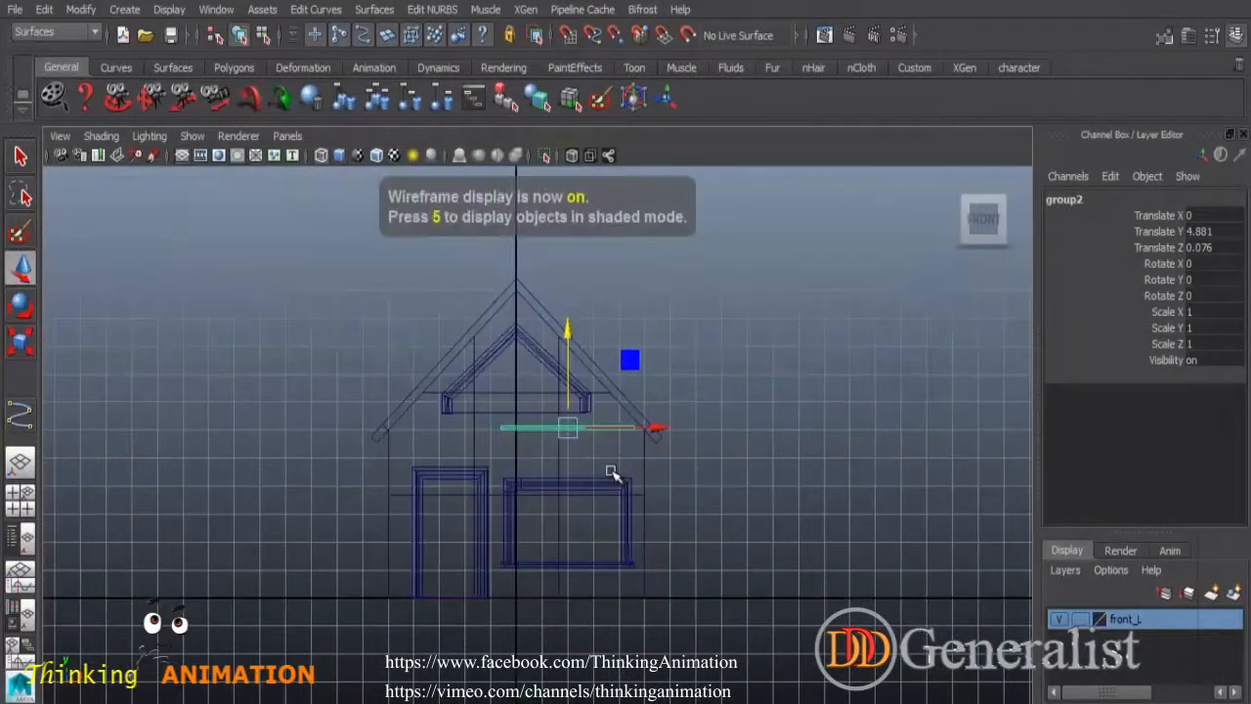
scroll(609, 475, "up", 8)
left_click_drag(623, 313, 623, 271)
left_click_drag(715, 364, 559, 367)
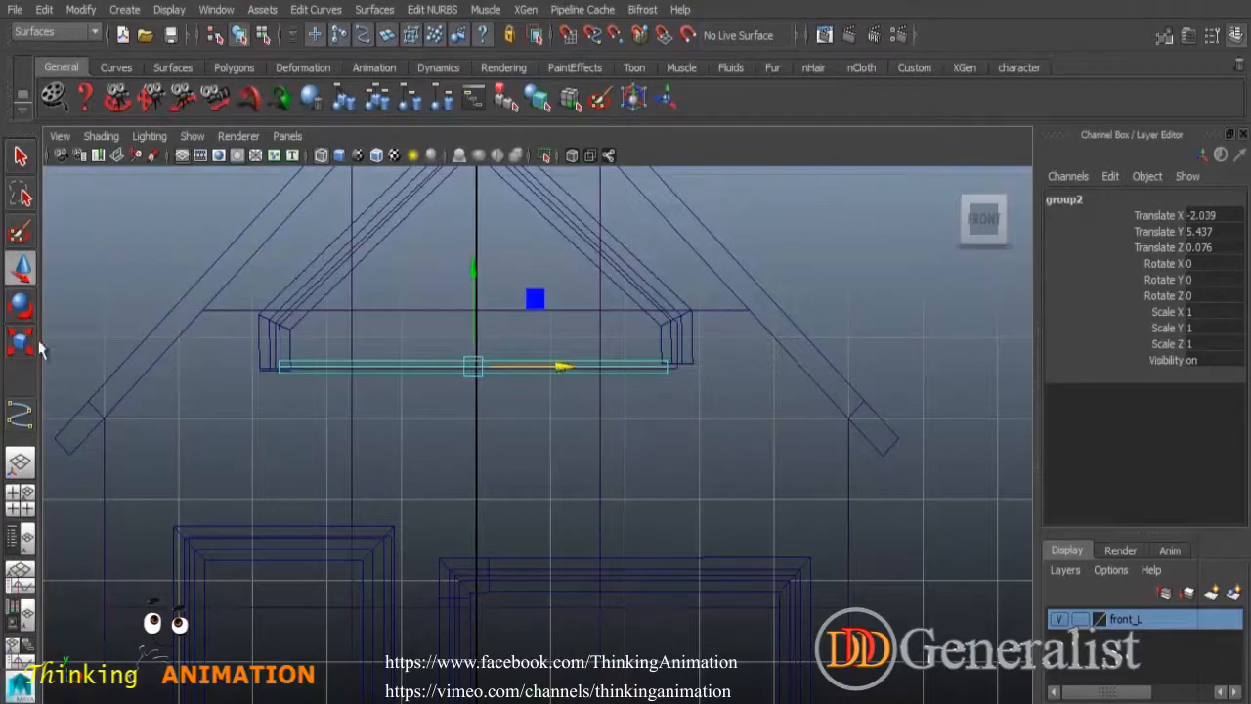
key("r")
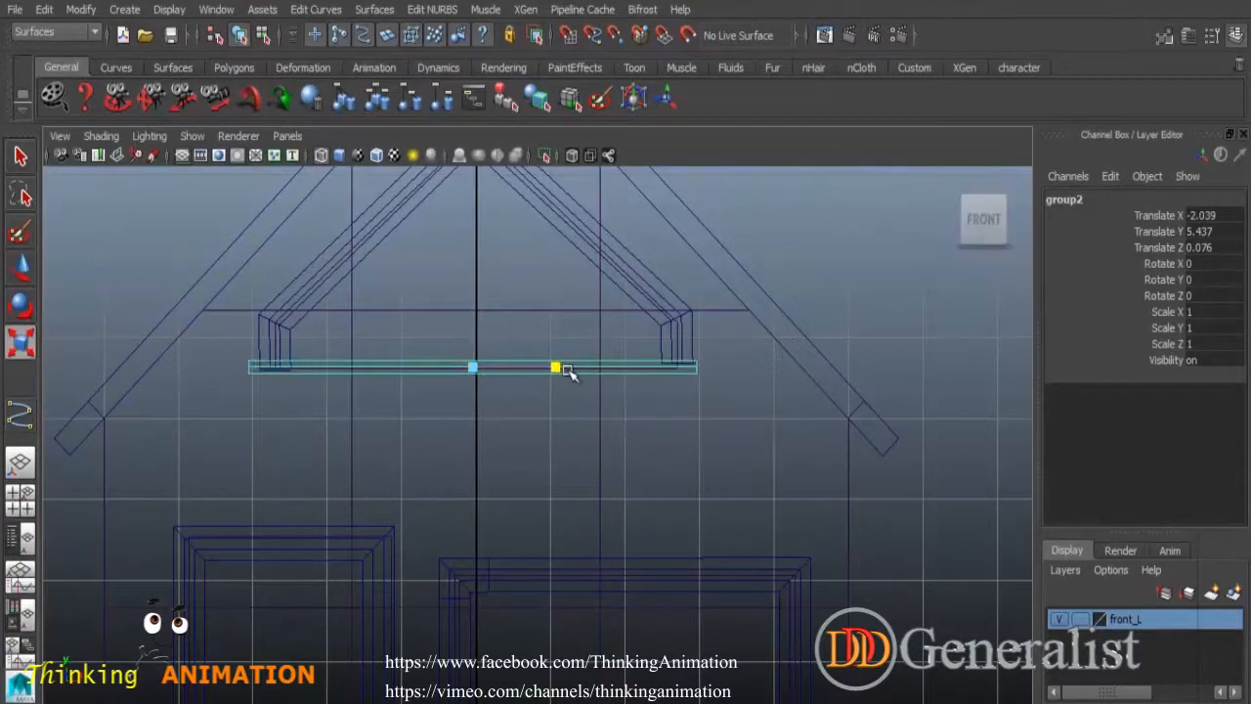
Lower the gable sill slightly to Translate Y 5.419 so it sits beneath the gable frame.
key("space")
left_click_drag(790, 292, 793, 262)
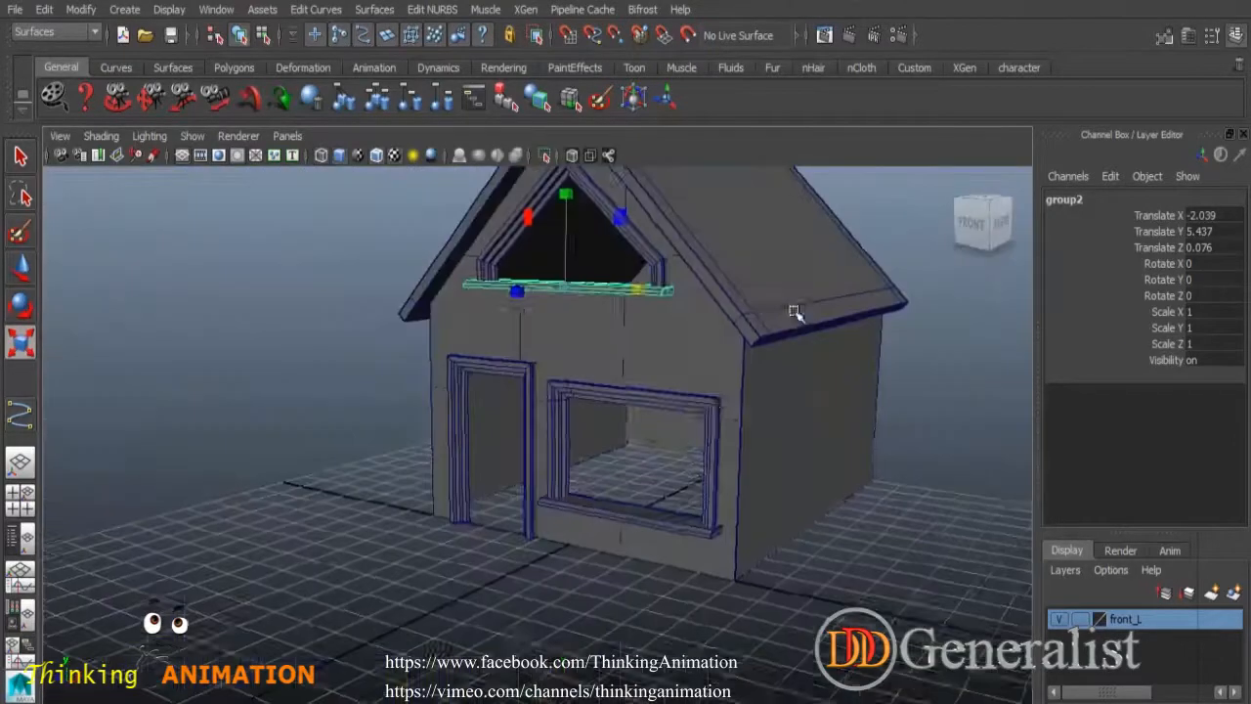
left_click_drag(794, 313, 631, 368, "alt")
right_click_drag(632, 368, 782, 390, "alt")
key("f")
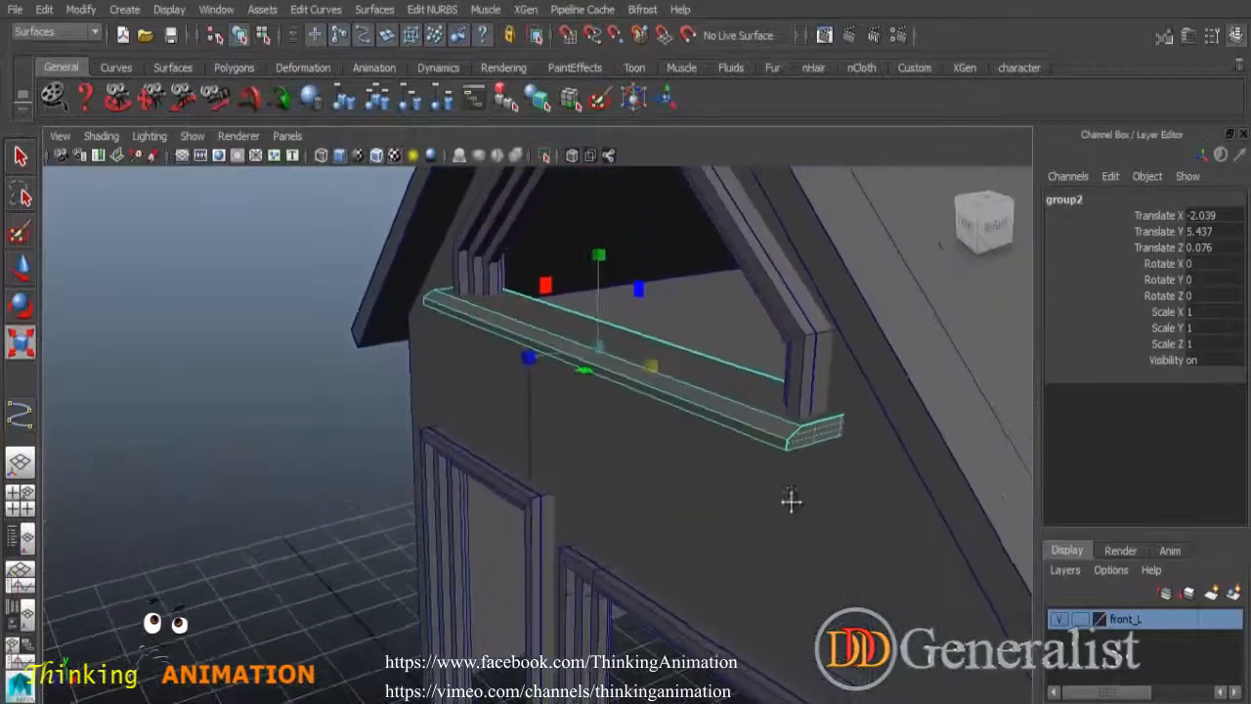
left_click(24, 269)
left_click_drag(597, 246, 605, 248)
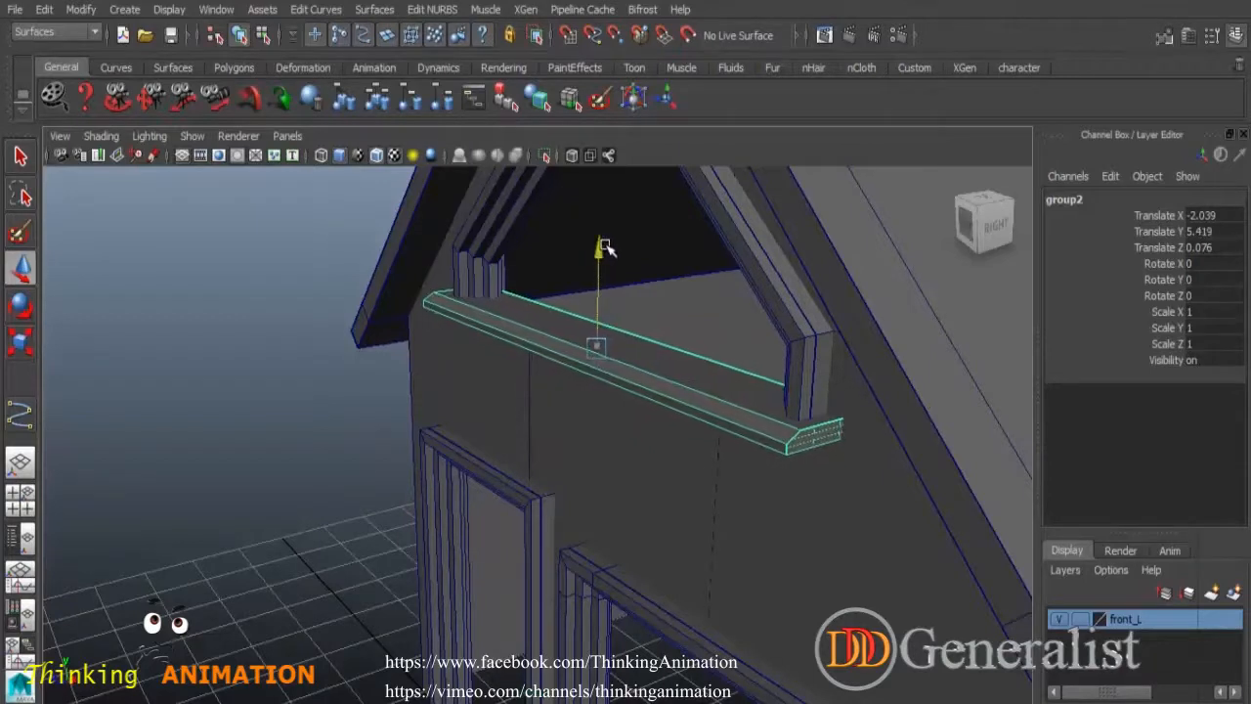
left_click(280, 347)
Save the scene as a new version named 01 -House_02.mb in the Modeling folder.
scroll(673, 512, "down", 5)
left_click_drag(672, 513, 575, 543, "alt")
scroll(724, 620, "up", 5)
left_click_drag(724, 620, 778, 628, "alt")
scroll(750, 509, "down", 4)
left_click_drag(751, 506, 850, 451, "alt")
left_click(15, 8)
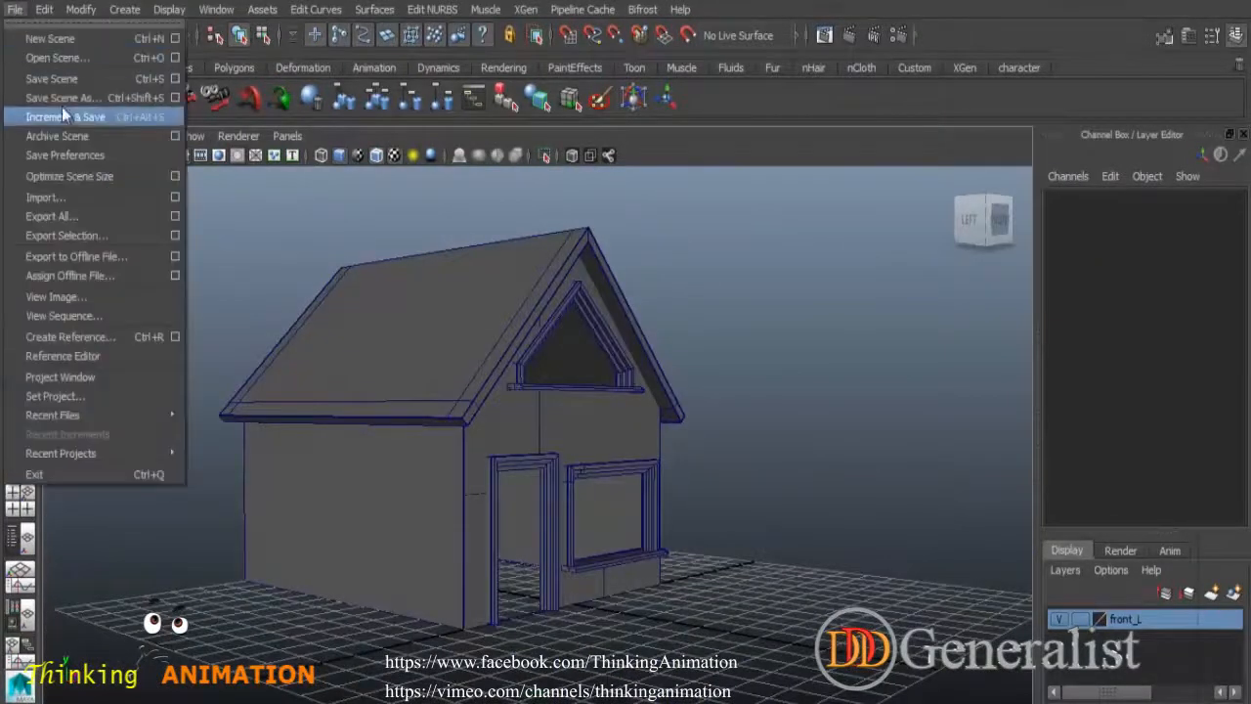
left_click(86, 101)
left_click(317, 197)
left_click(289, 610)
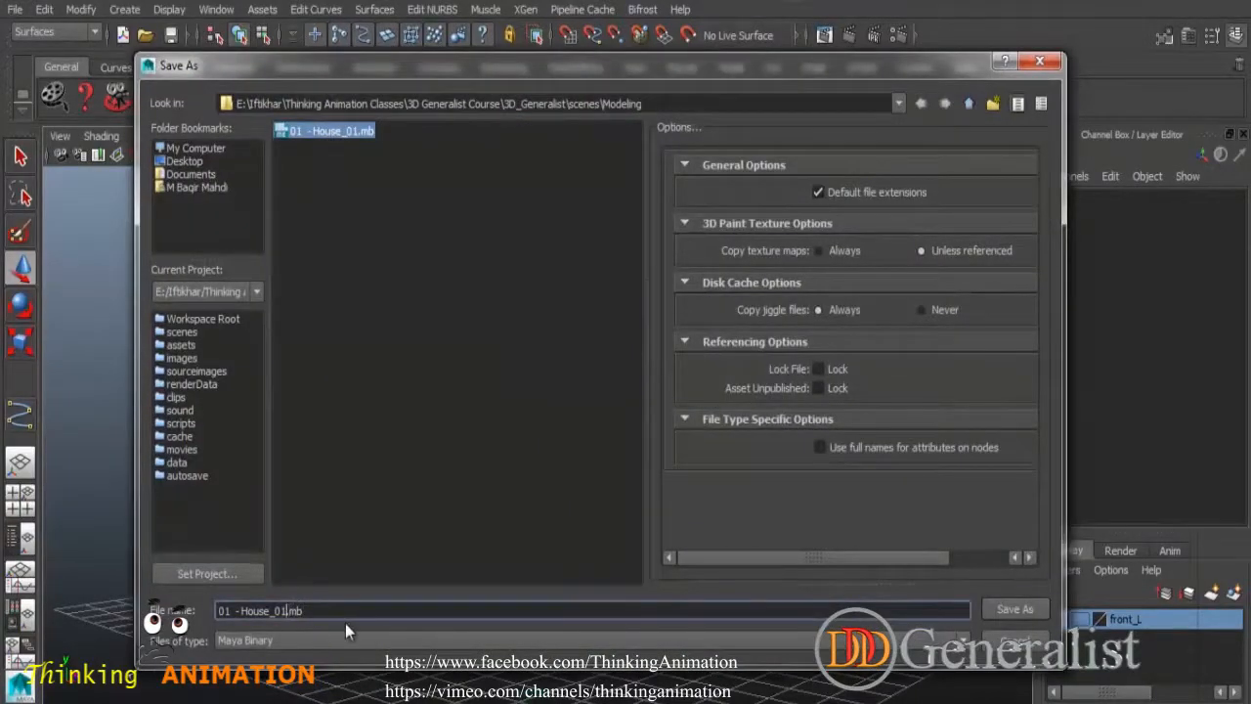
key("BackSpace")
type("2")
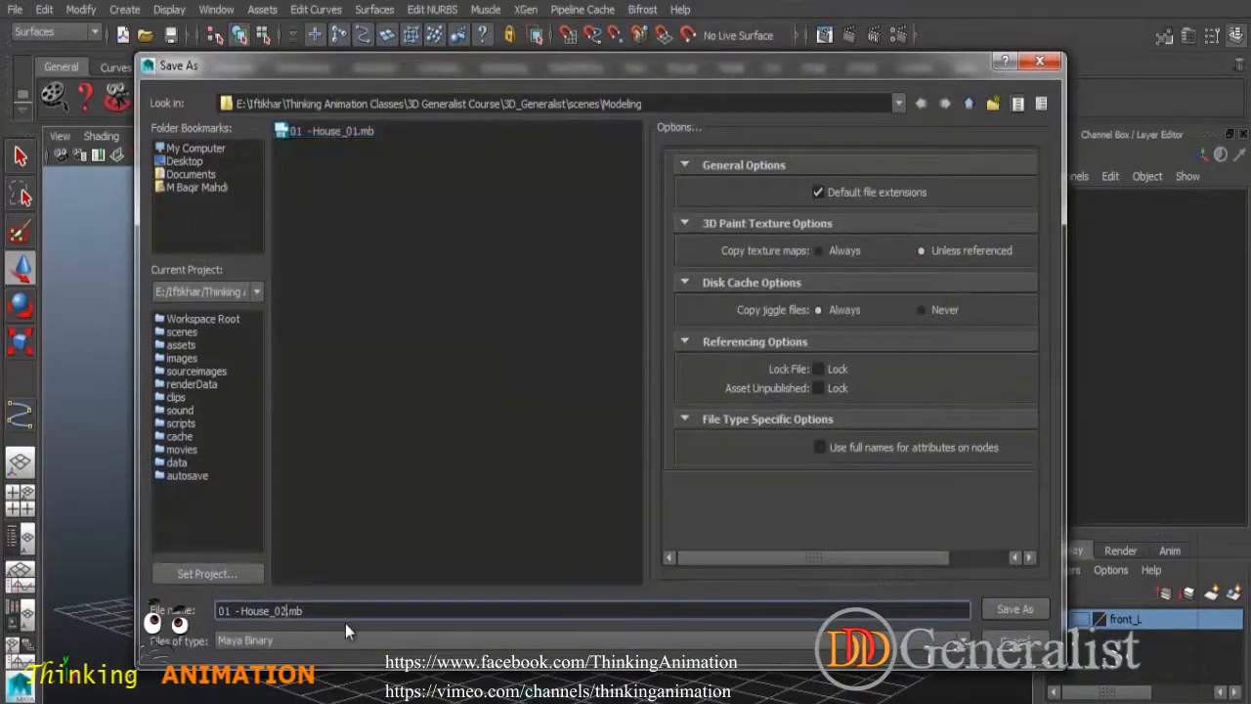
left_click(1015, 610)
Examine the whole house from the front and side, checking the roof, gable, door and window frames.
right_click_drag(795, 538, 725, 501, "alt")
left_click_drag(726, 501, 567, 567, "alt")
right_click_drag(567, 567, 642, 589, "alt")
middle_click_drag(745, 531, 626, 528, "alt")
left_click_drag(567, 518, 584, 532, "alt")
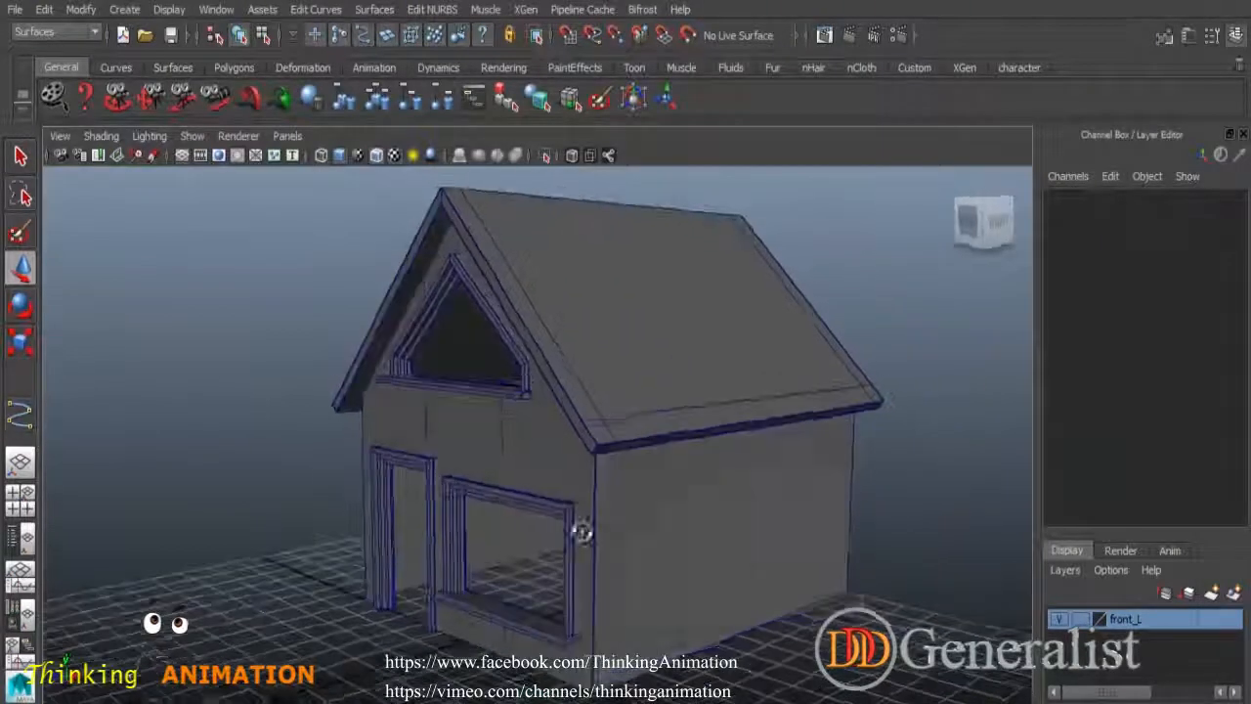
right_click_drag(583, 533, 720, 586, "alt")
left_click_drag(673, 580, 717, 570, "alt")
right_click_drag(782, 579, 737, 561, "alt")
left_click_drag(737, 561, 689, 577, "alt")
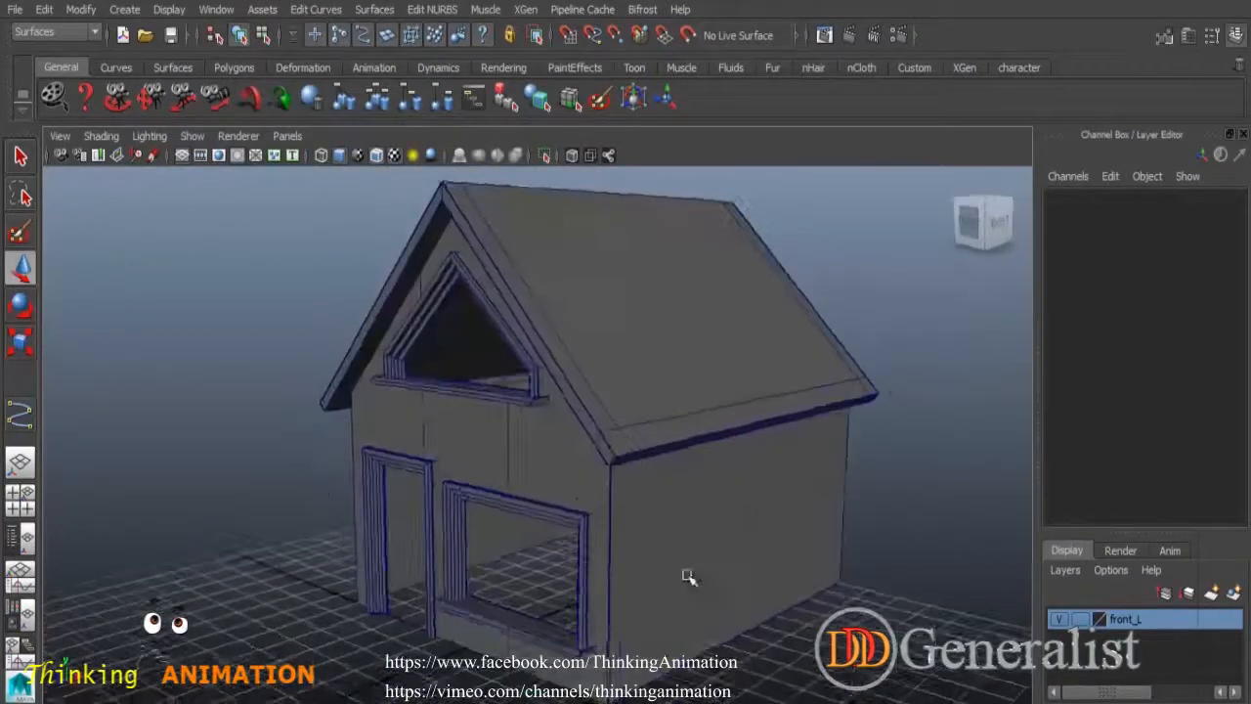
middle_click_drag(689, 577, 648, 506, "alt")
right_click_drag(648, 505, 707, 475, "alt")
middle_click_drag(707, 475, 662, 573, "alt")
left_click_drag(661, 573, 740, 564, "alt")
Hide the front_L layer and add the gable sill group to it.
left_click(642, 467)
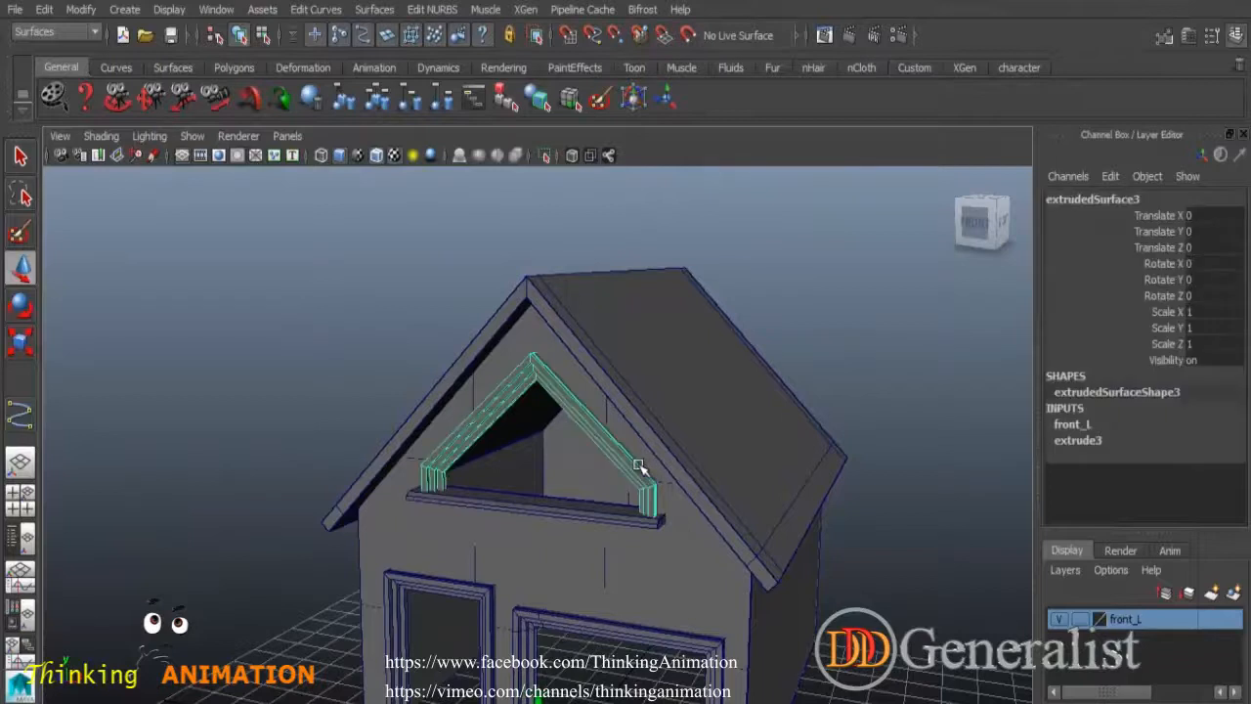
left_click(1060, 620)
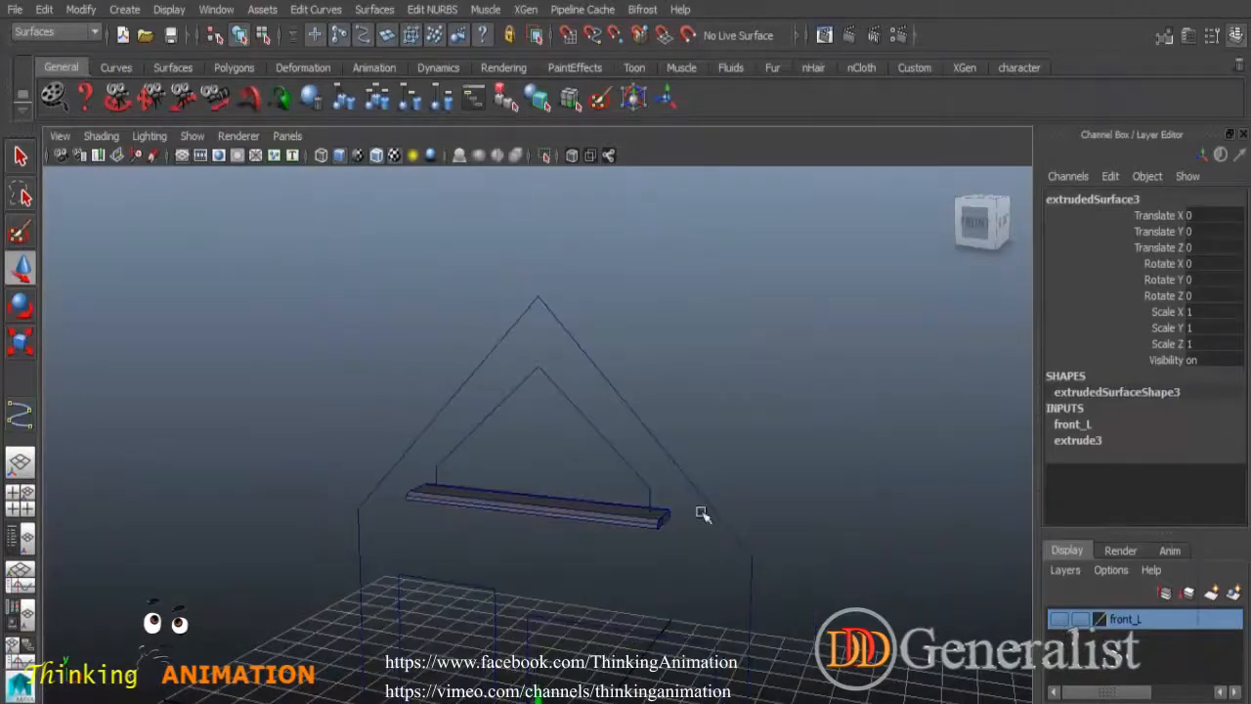
left_click(619, 455)
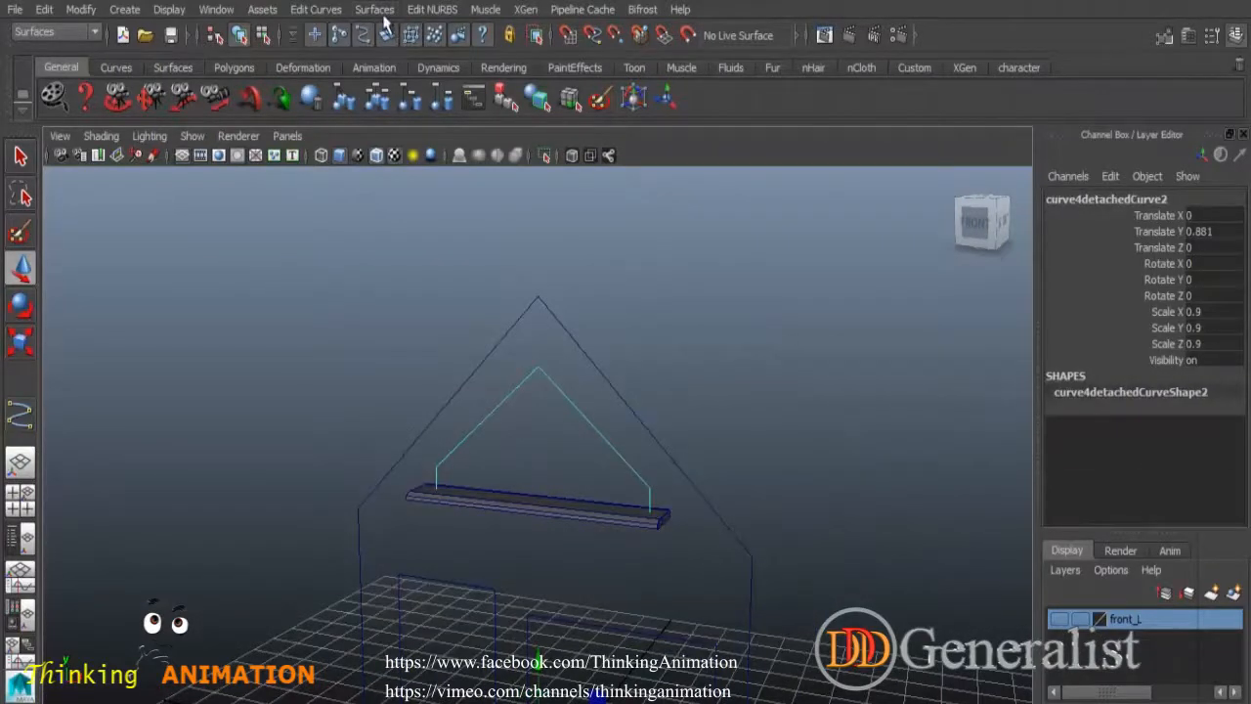
left_click_drag(562, 490, 651, 424, "alt")
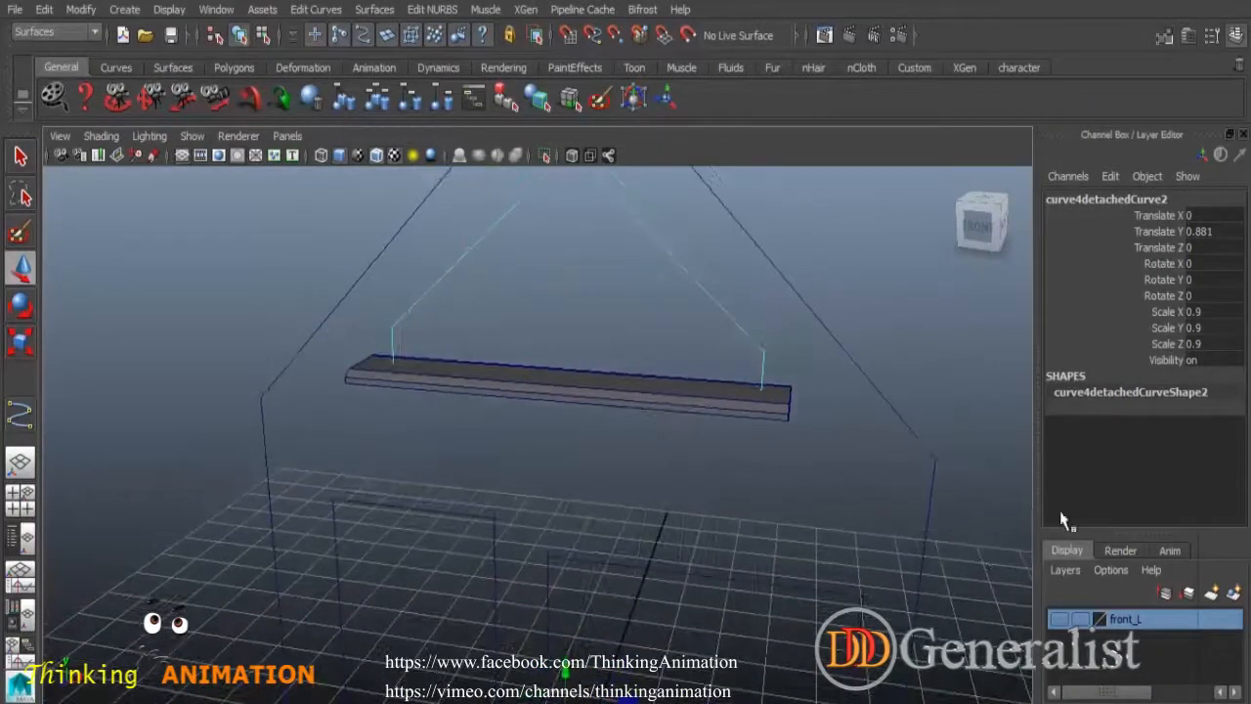
left_click(675, 394)
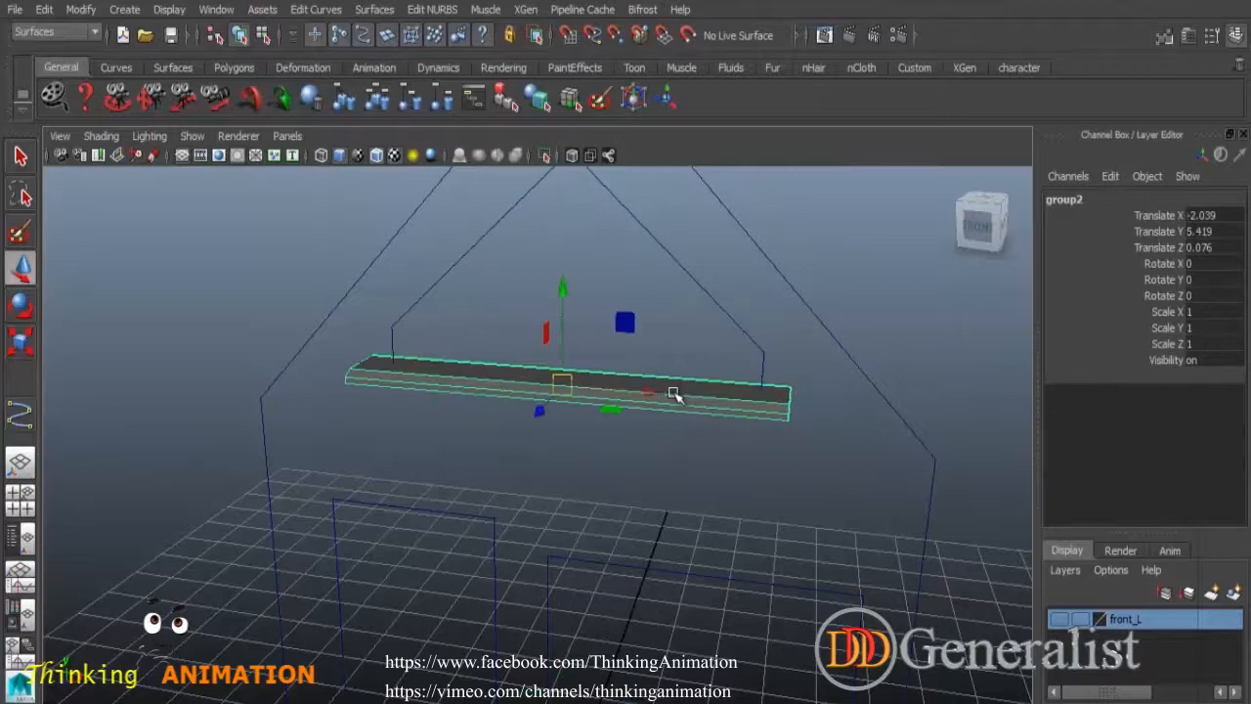
right_click(1143, 626)
left_click(1136, 434)
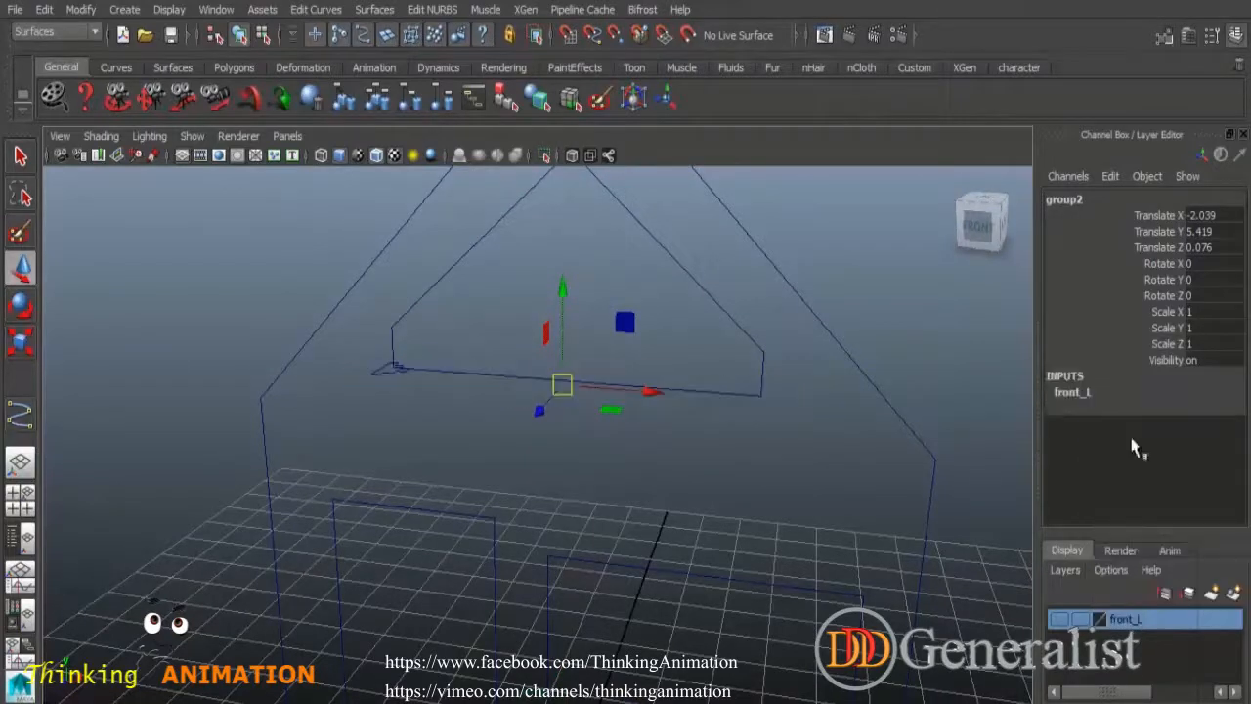
Add the window sill group to the front_L layer.
left_click_drag(939, 674, 785, 593, "alt")
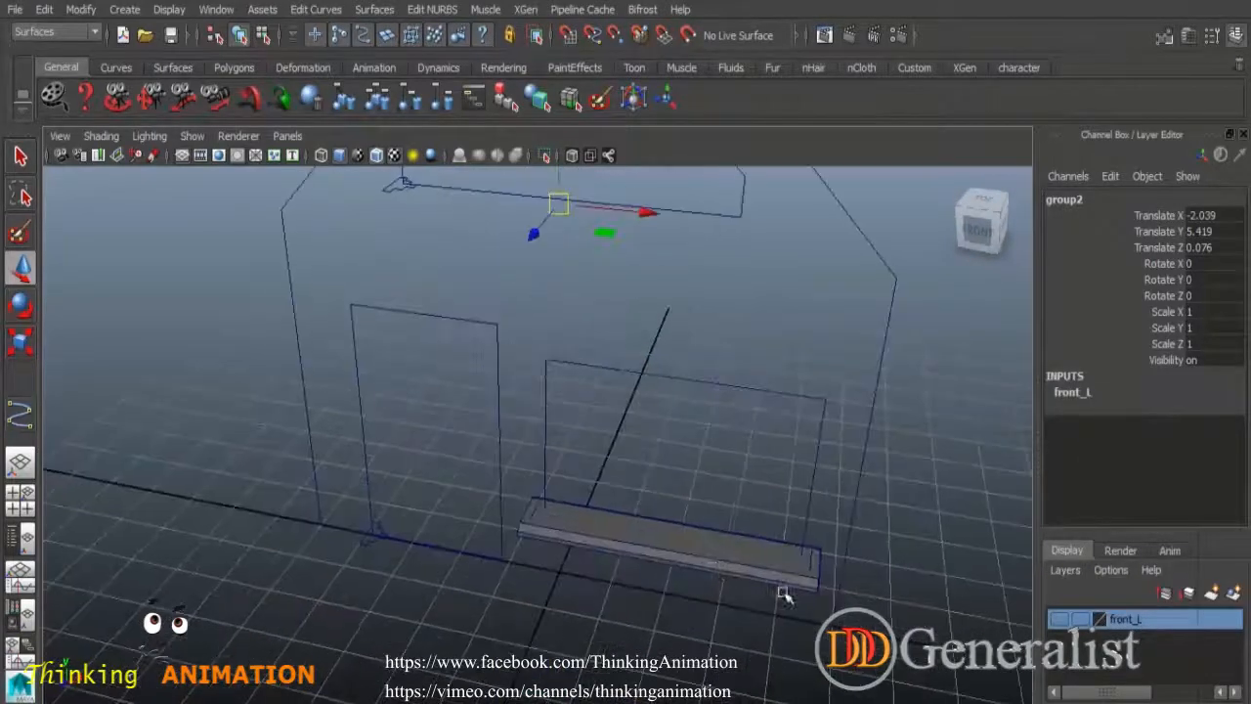
left_click(710, 559)
key("Up")
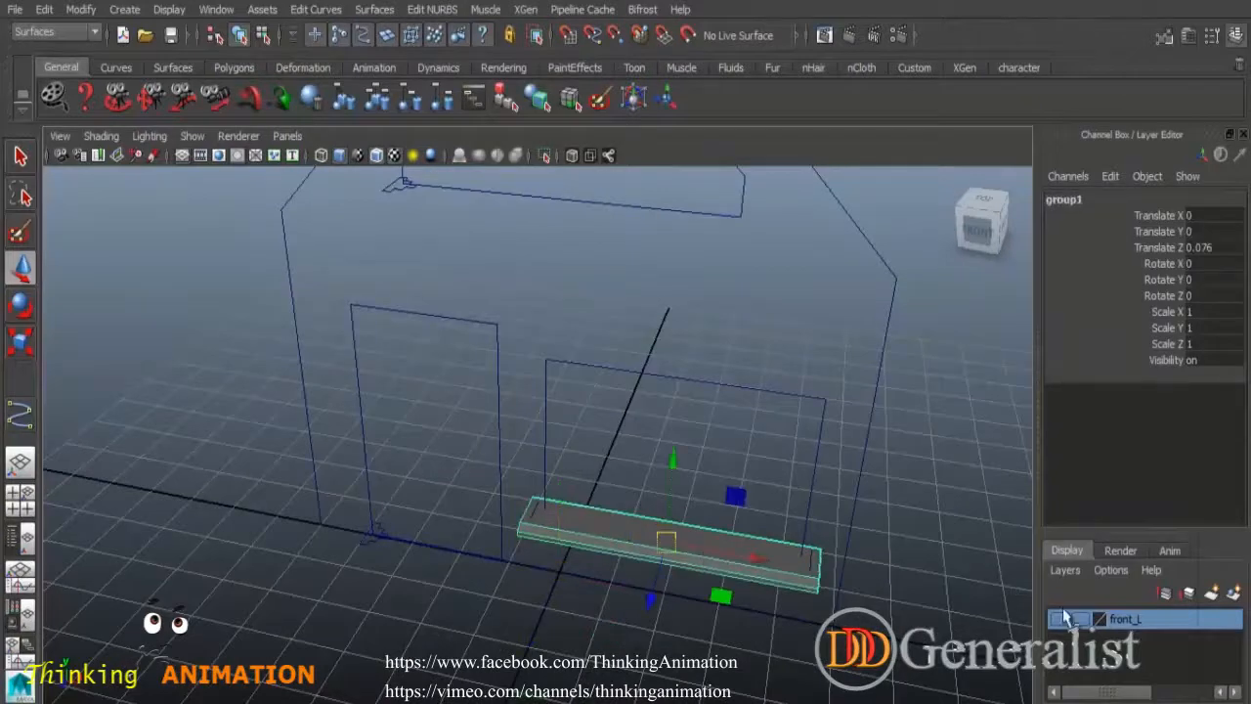
right_click(1124, 619)
left_click(1131, 432)
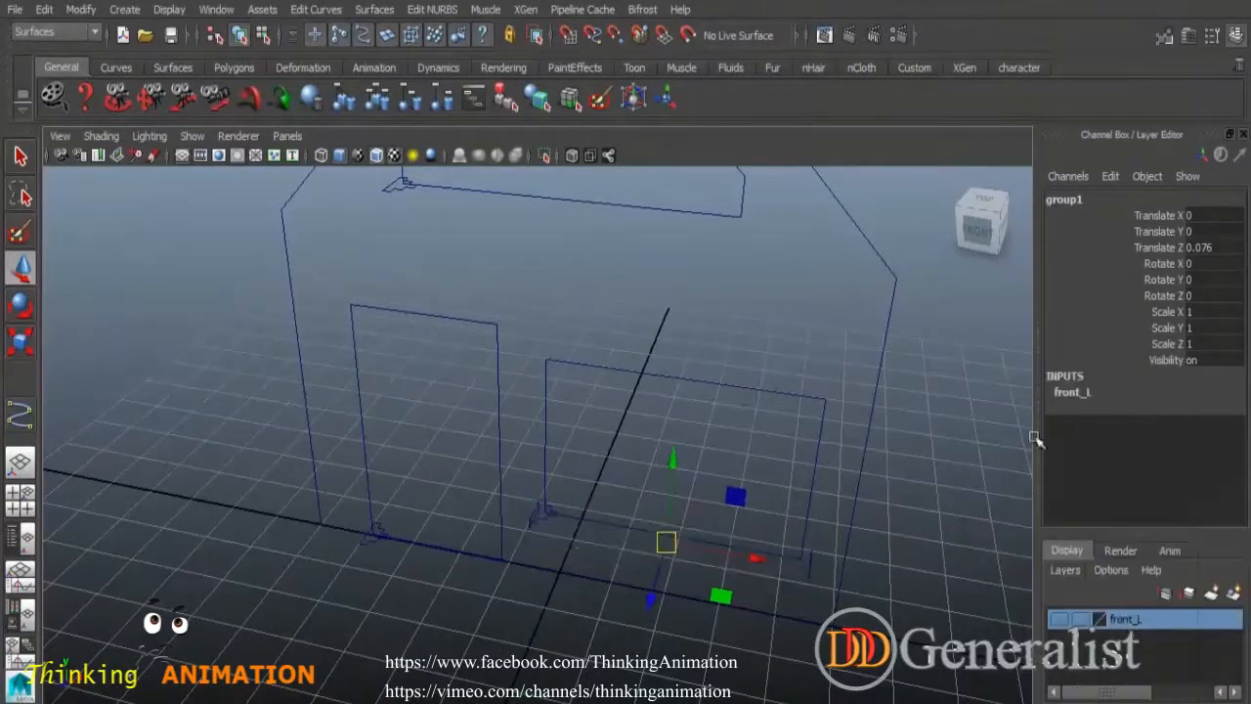
Try to attach the two curves outlining the front window, and show the front_L layer to check the window frame.
left_click_drag(855, 608, 765, 371, "alt")
left_click(770, 333)
left_click(761, 511, "shift")
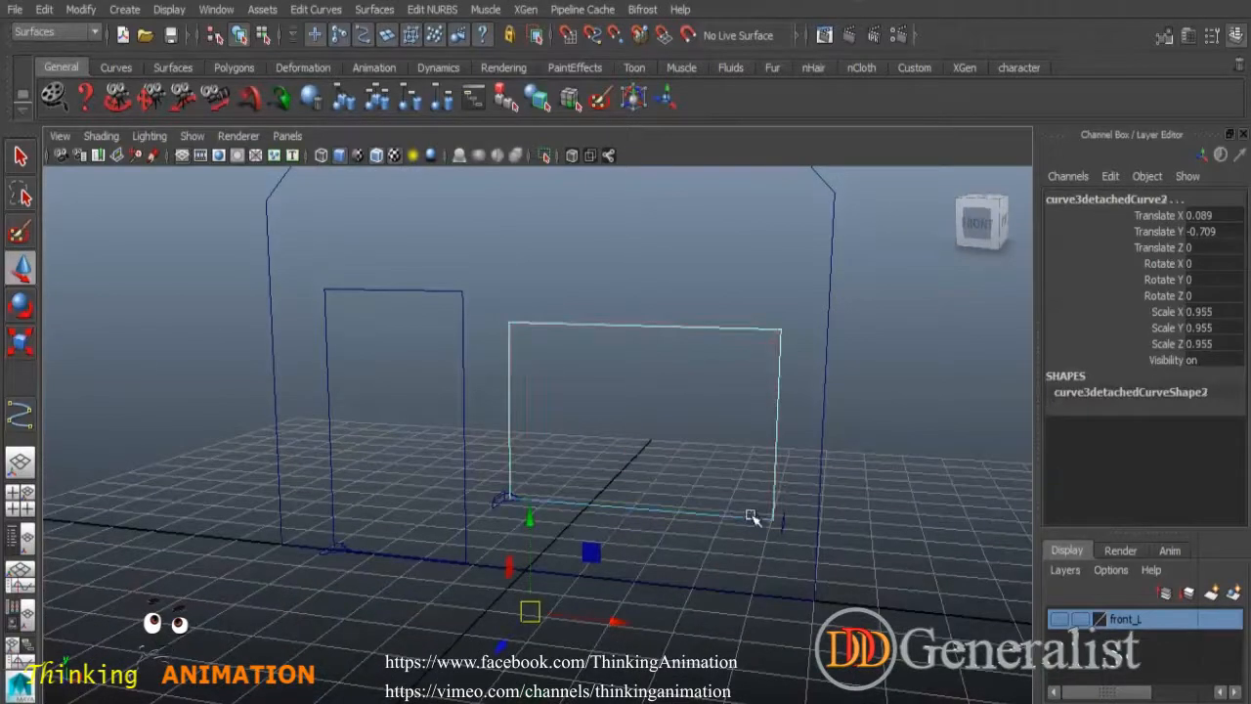
left_click(316, 11)
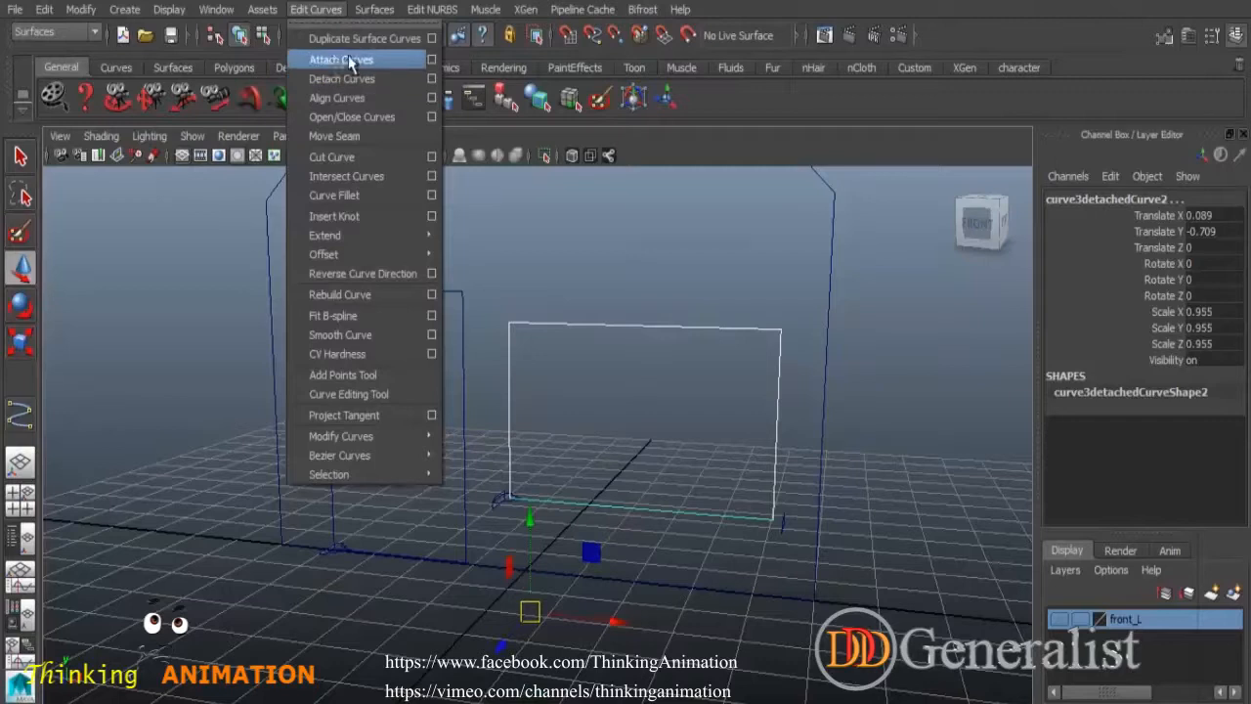
left_click(348, 59)
left_click(634, 281)
left_click(674, 325)
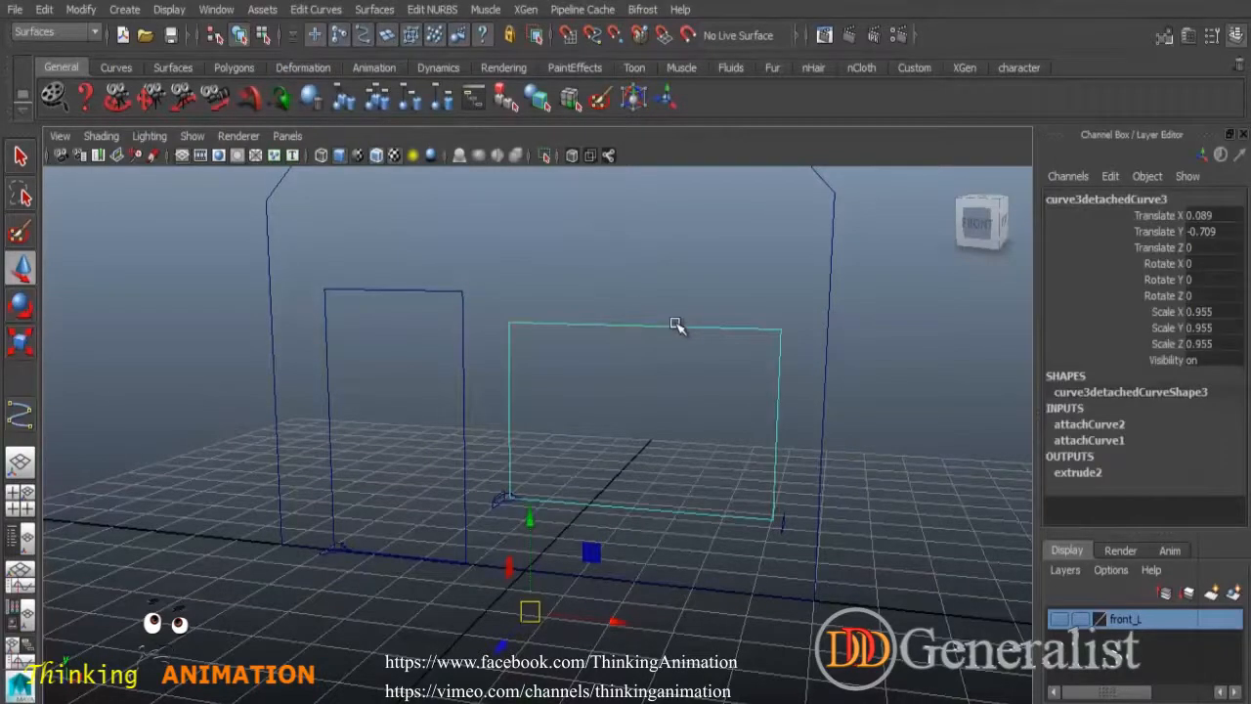
left_click(1060, 620)
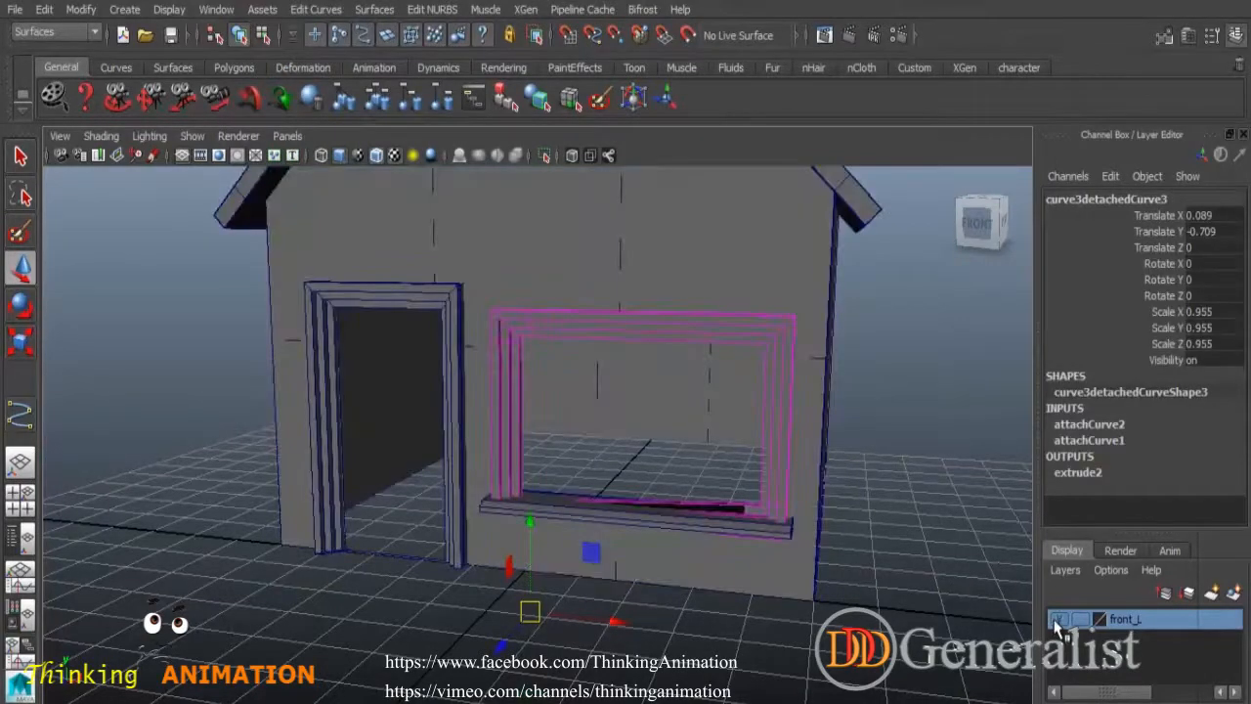
left_click_drag(849, 596, 811, 606, "alt")
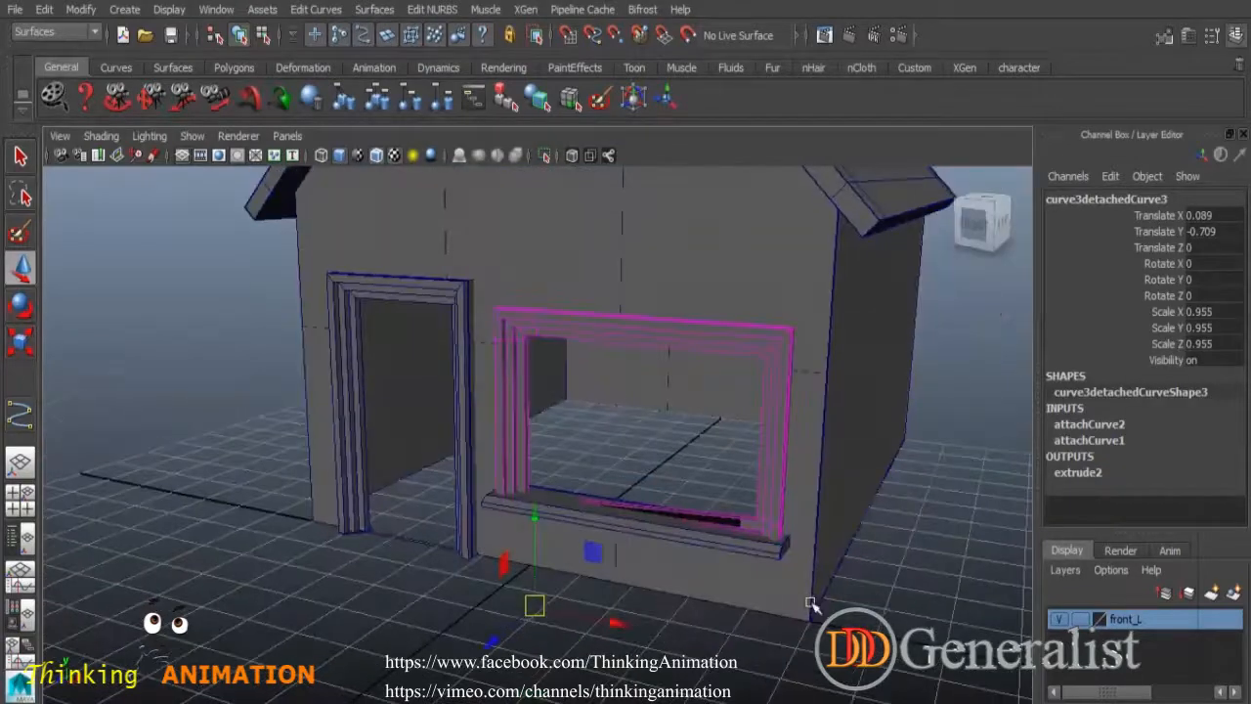
Undo the attachment of the front window curves.
key("ctrl+z")
key("ctrl+z")
key("ctrl+z")
key("ctrl+z")
key("ctrl+z")
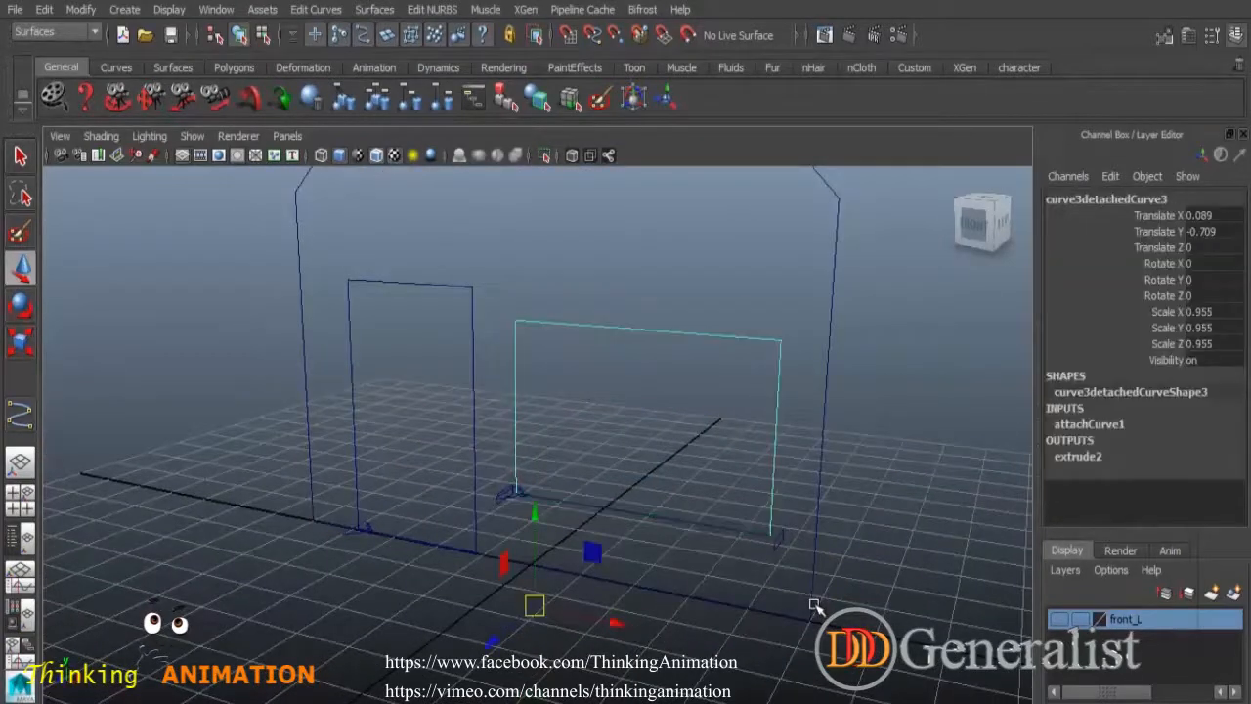
Show the front_L layer and delete the construction history of all the house geometry.
left_click(1059, 622)
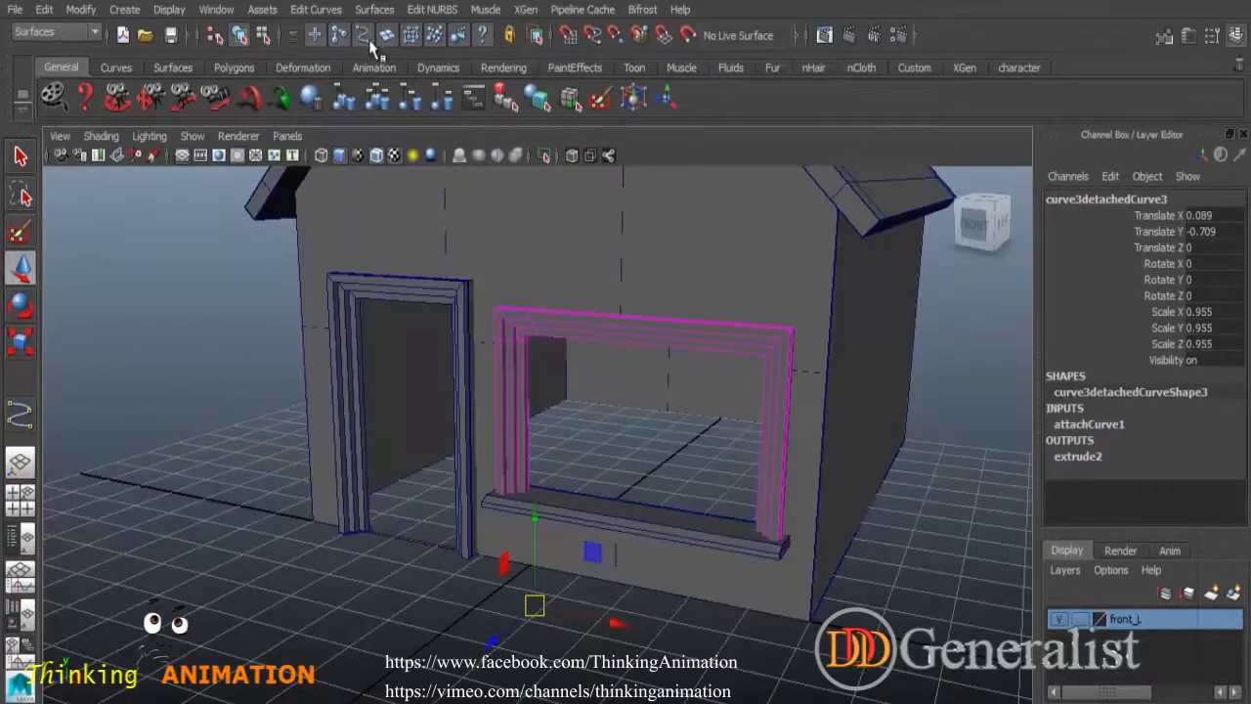
left_click(883, 525)
key("a")
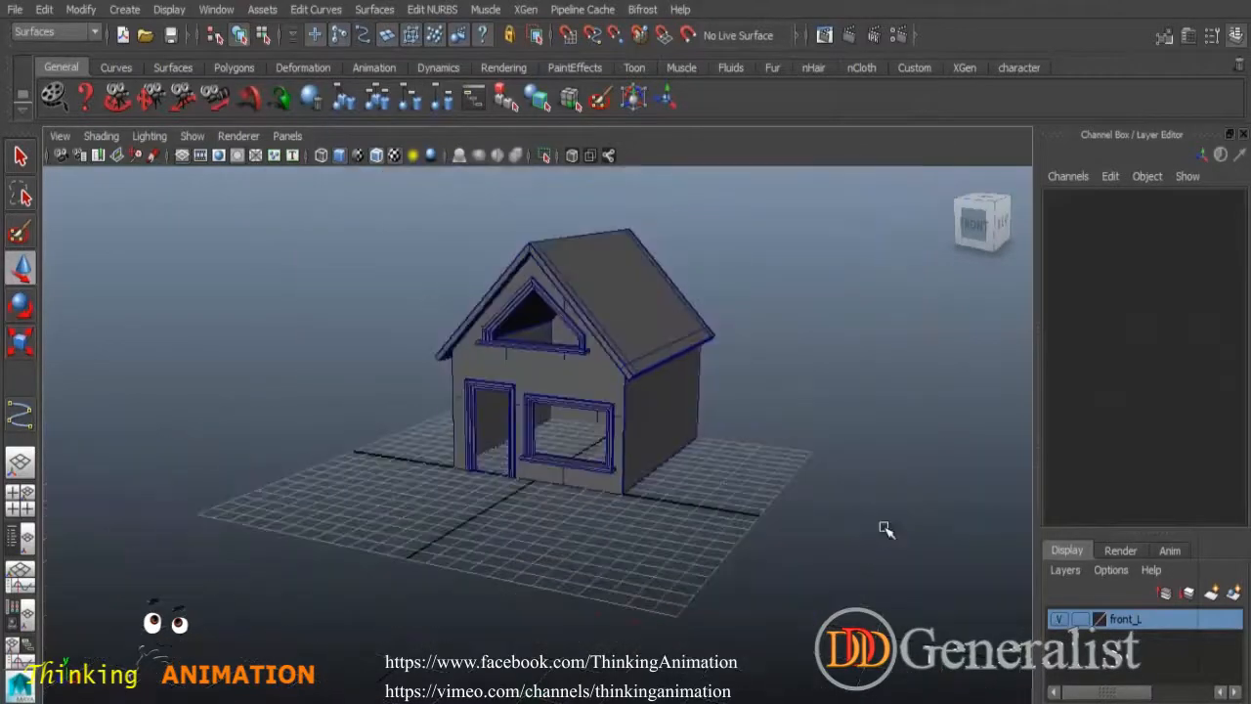
left_click_drag(740, 555, 888, 611, "alt")
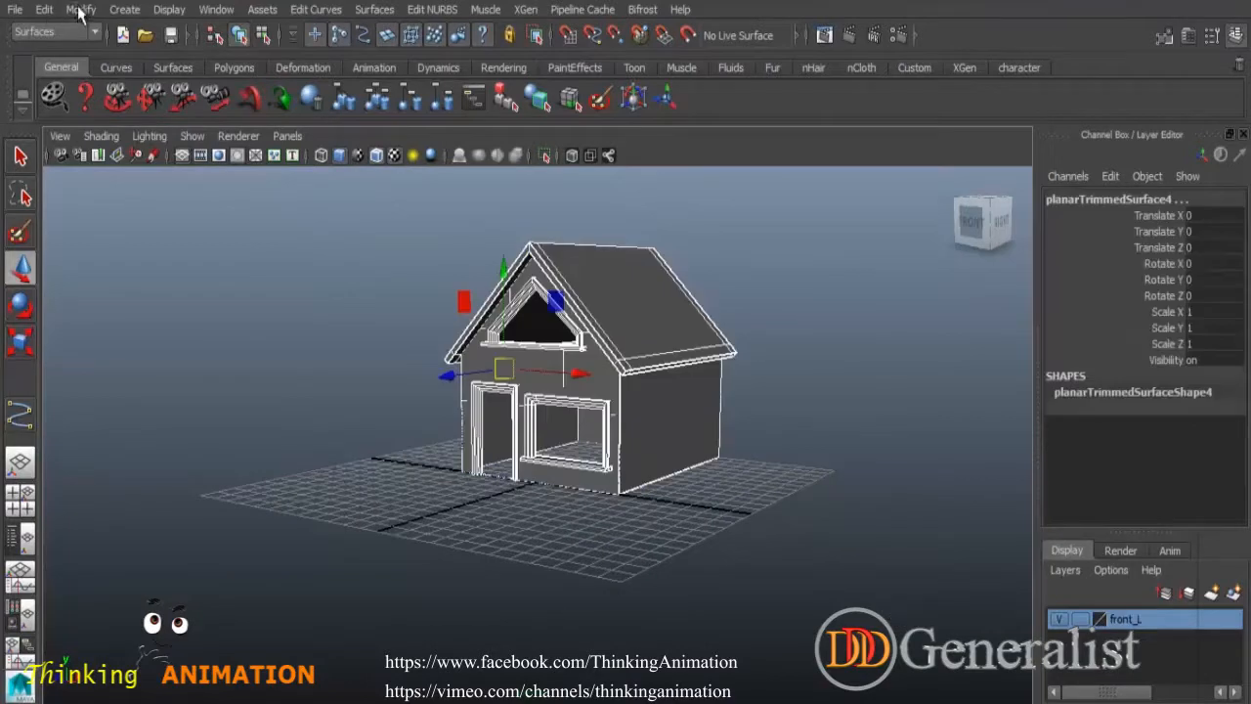
left_click(46, 11)
mouse_move(181, 227)
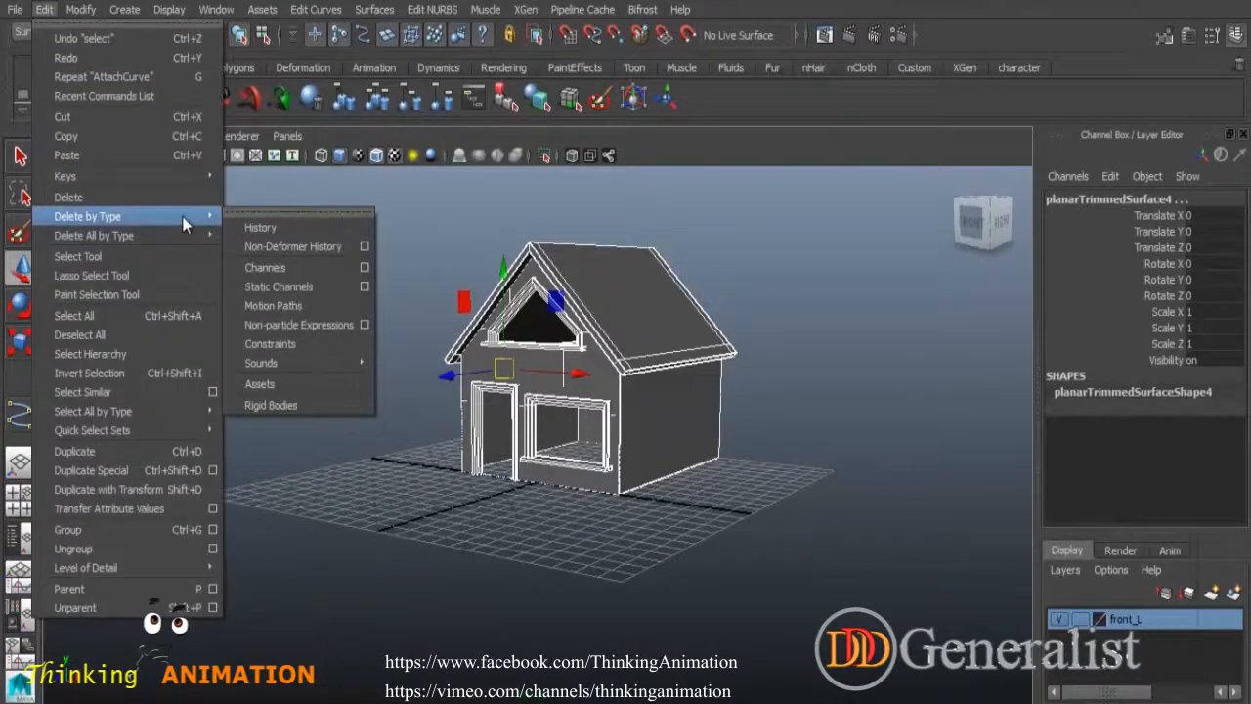
left_click(260, 228)
left_click(748, 569)
mouse_move(749, 569)
left_mouse_down("alt")
mouse_move(665, 560)
mouse_move(762, 577)
left_mouse_up("alt")
Hide the front_L layer and attach the front window's bottom curve to the rest of its outline.
left_click(1059, 620)
scroll(629, 550, "up", 5)
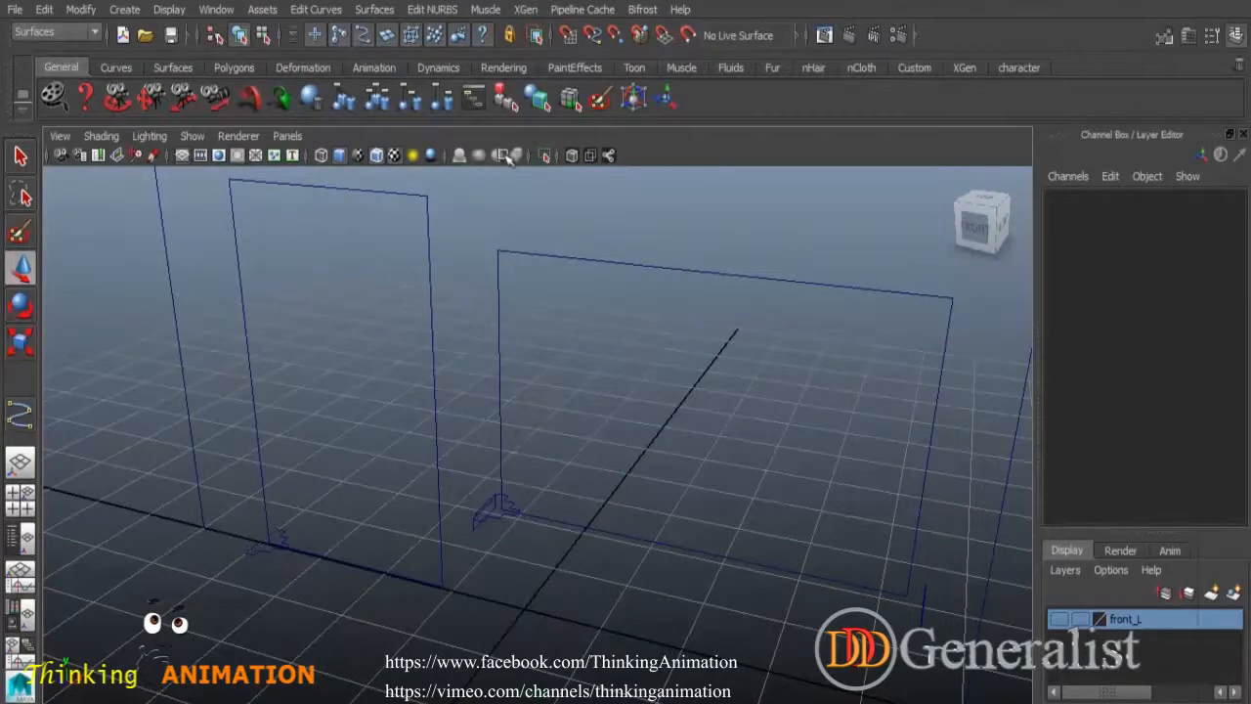
left_click(716, 348)
left_click(729, 565, "shift")
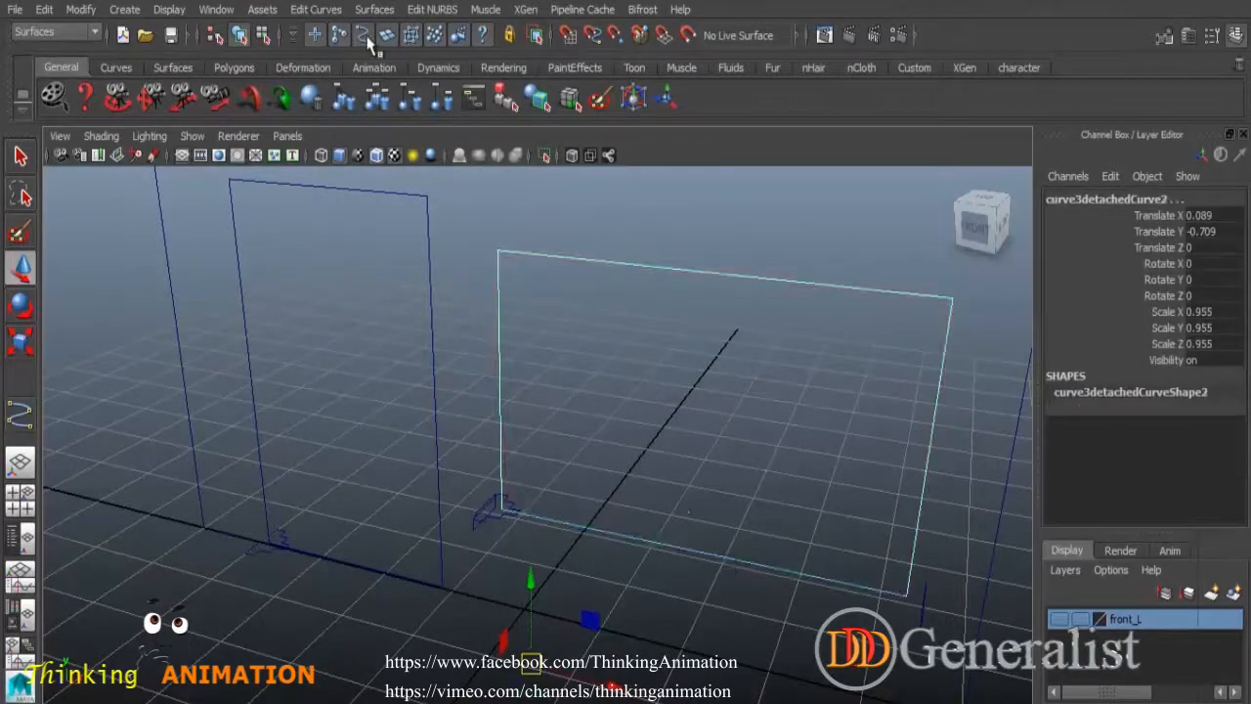
left_click(315, 9)
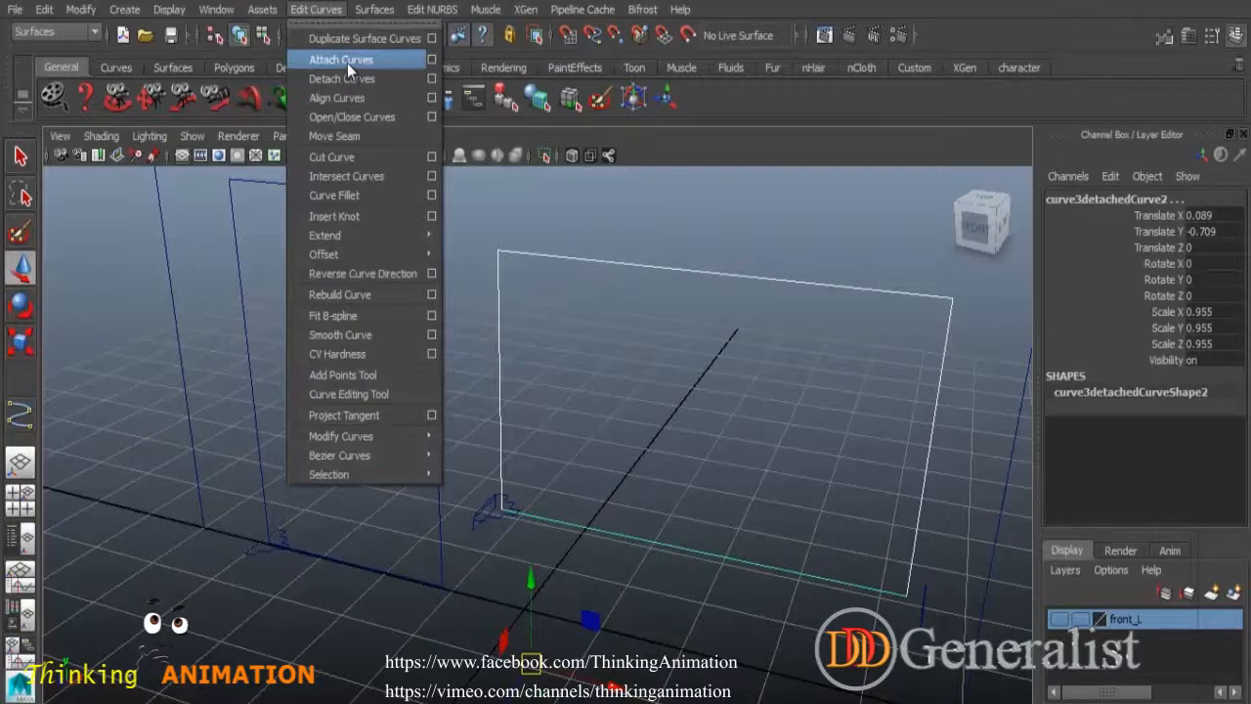
left_click(348, 59)
Attach the bottom curve of the gable opening to its upper outline curve.
scroll(699, 395, "down", 5)
left_click(614, 221)
left_click(598, 264, "shift")
left_click(328, 10)
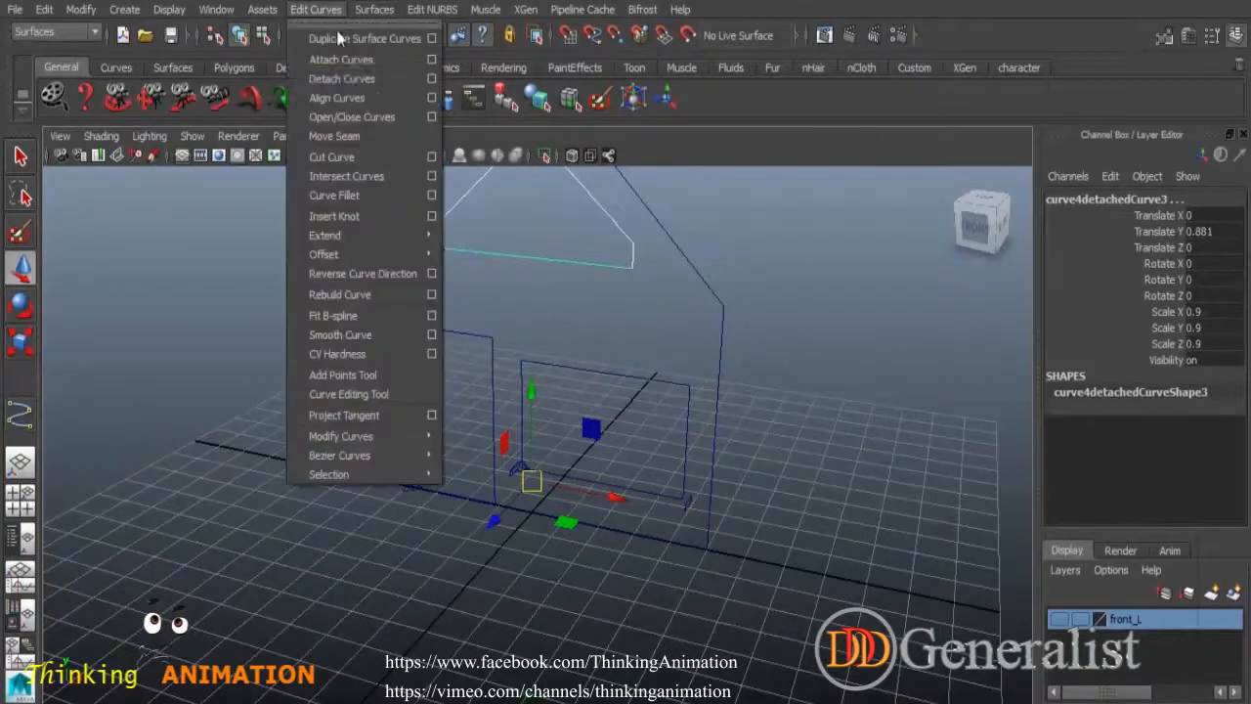
left_click(341, 59)
left_click(608, 284)
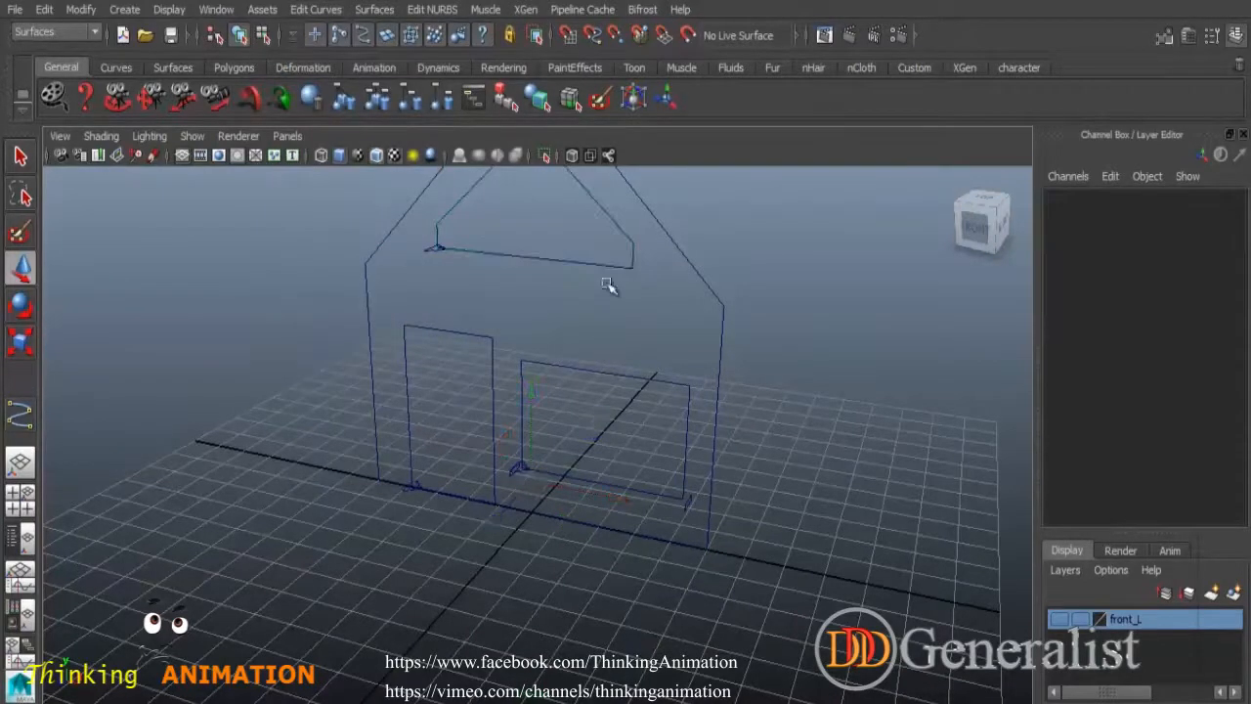
Create planar surfaces from the closed gable and front window curves to serve as panes.
left_click(612, 220)
left_click(375, 10)
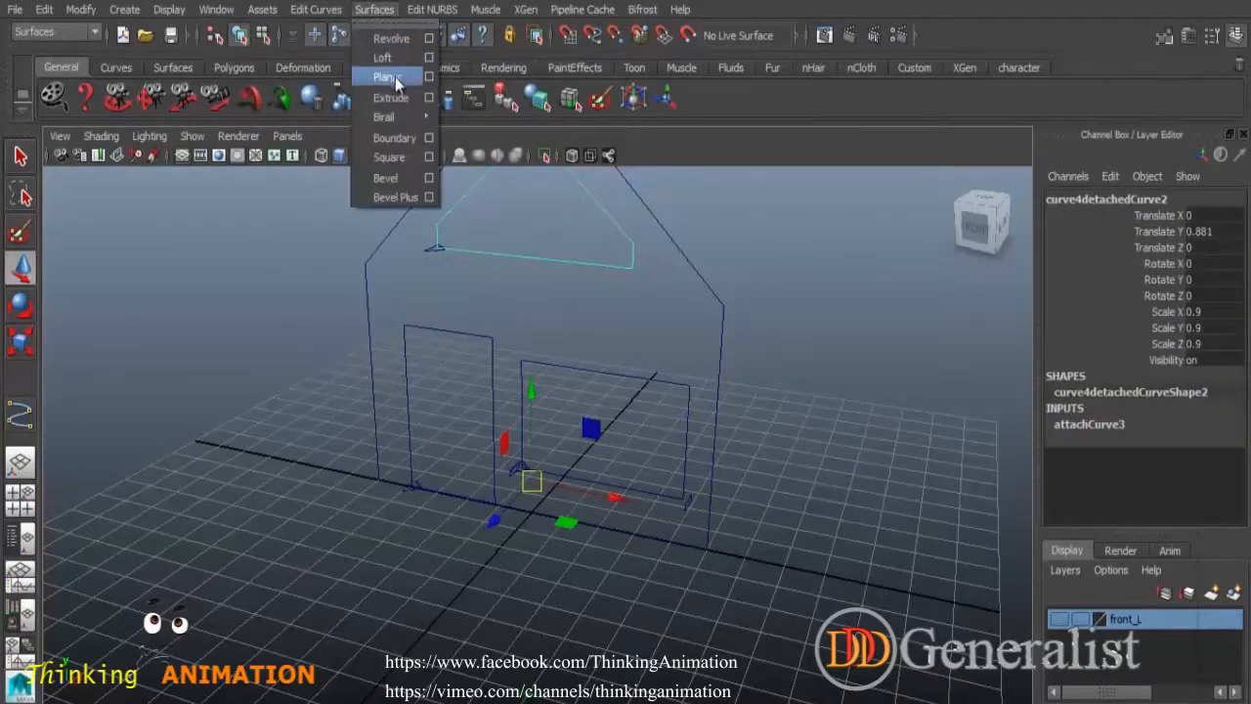
left_click(405, 80)
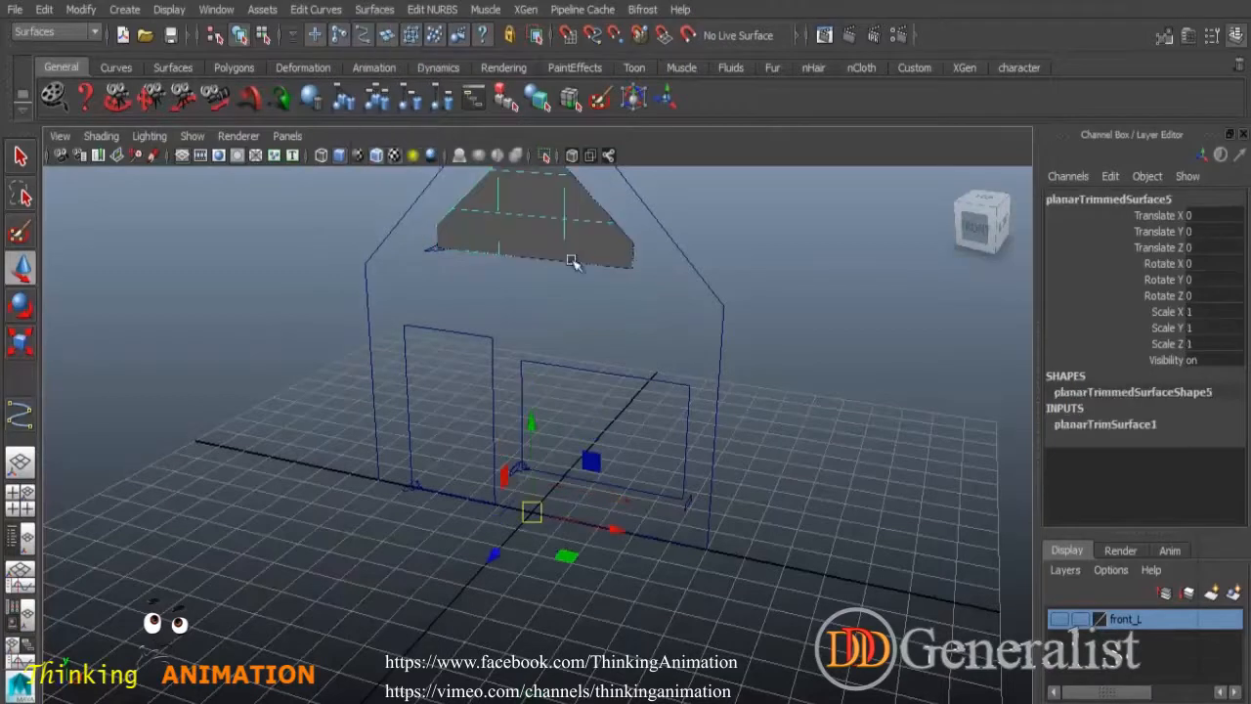
left_click(654, 380)
left_click(376, 9)
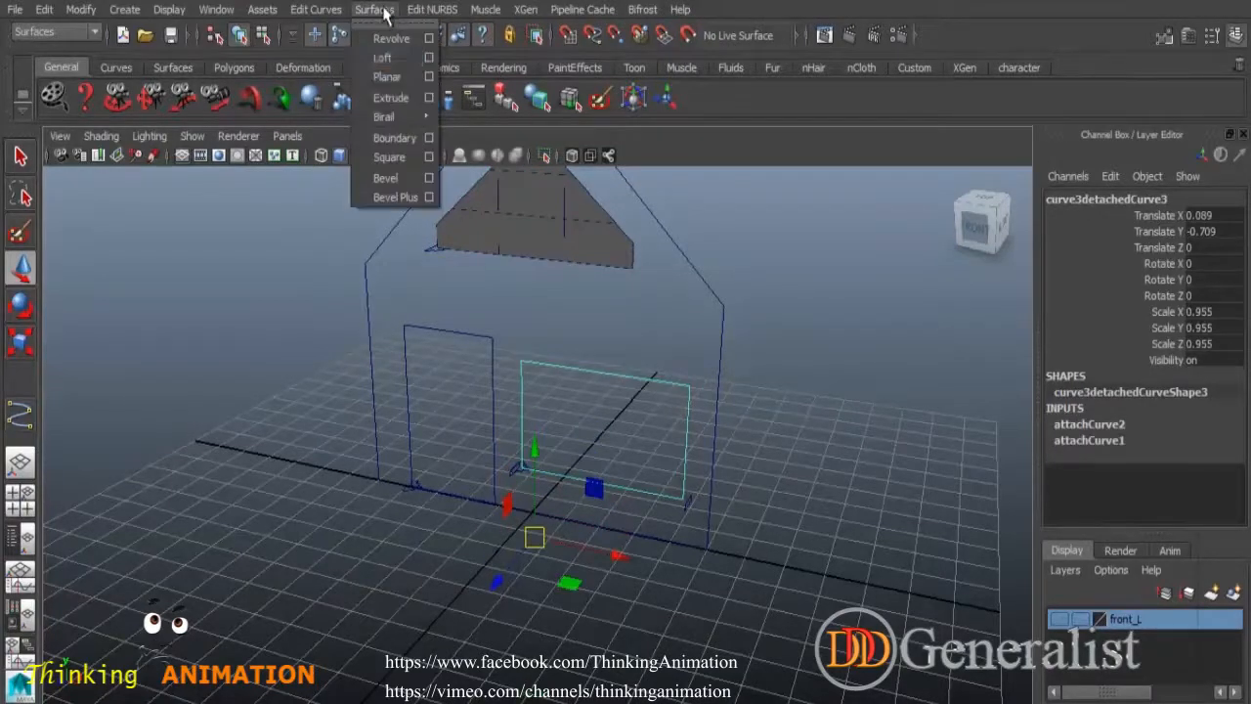
left_click(405, 78)
left_click(626, 332)
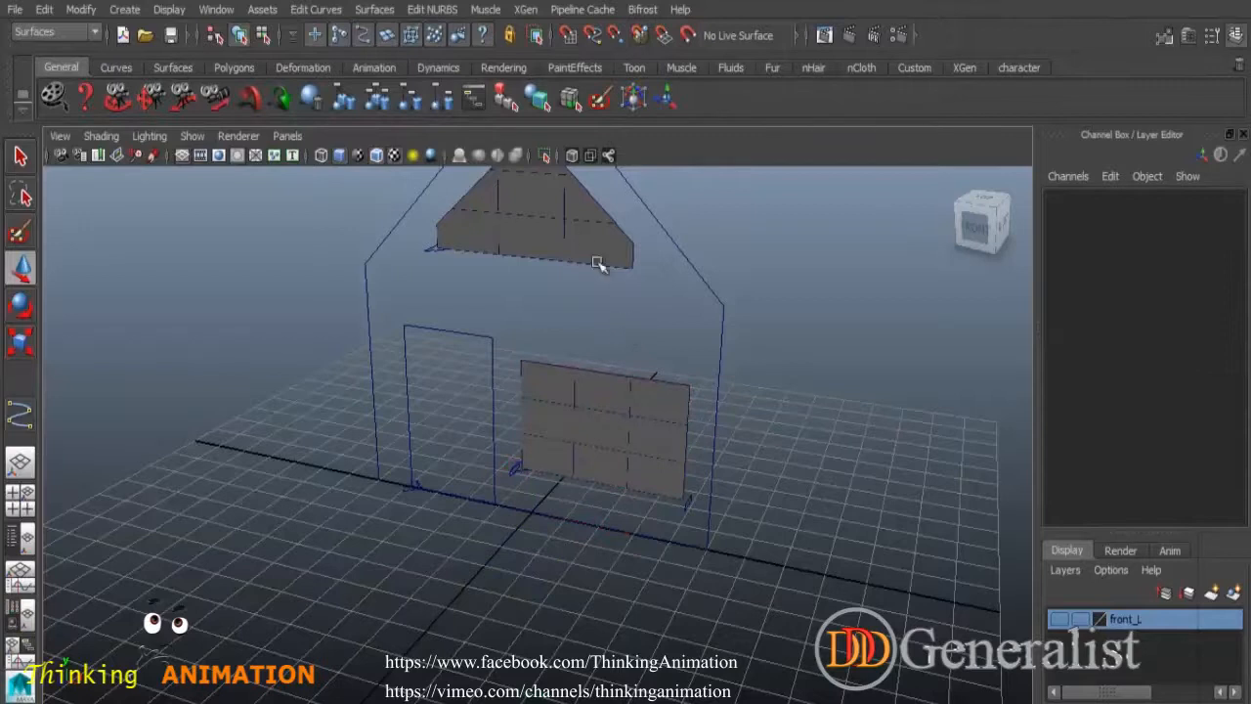
Show the front_L layer and check the new panes inside the gable and window frames.
left_click(579, 229)
left_click(1005, 567)
left_click(1059, 619)
right_click_drag(919, 590, 815, 506, "alt")
left_click_drag(815, 506, 779, 475, "alt")
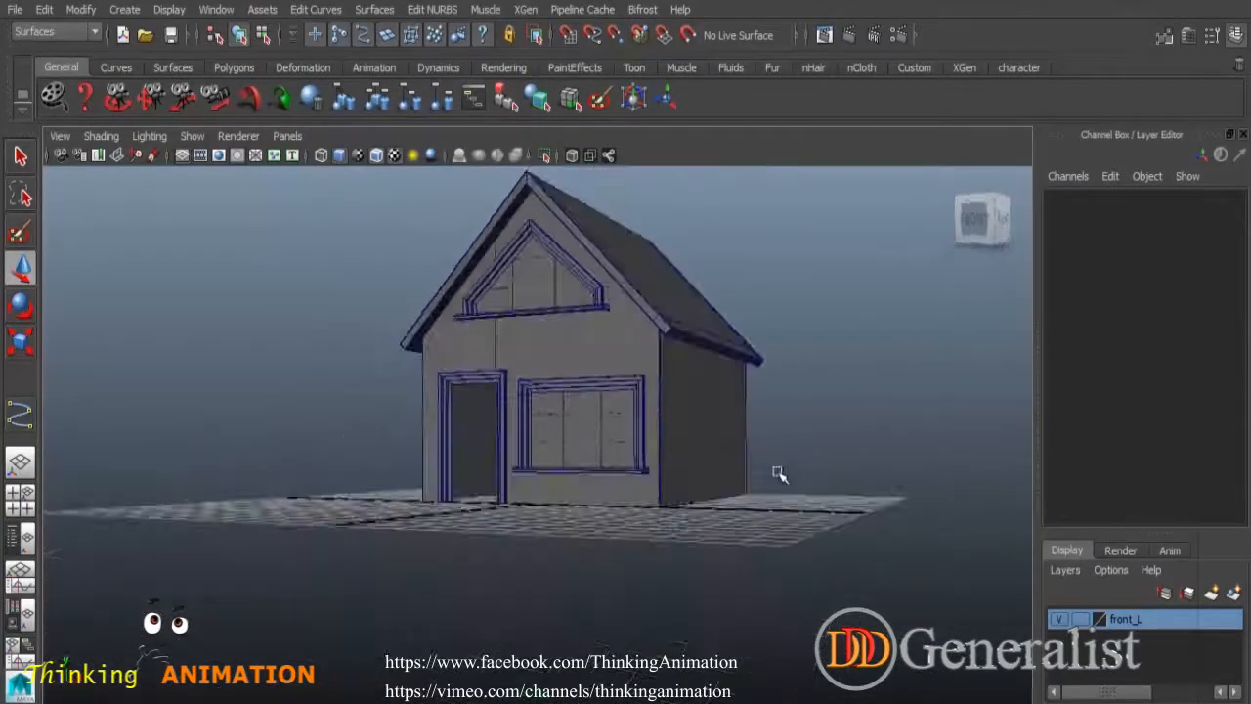
middle_click_drag(779, 475, 791, 528, "alt")
left_click_drag(790, 528, 740, 505, "alt")
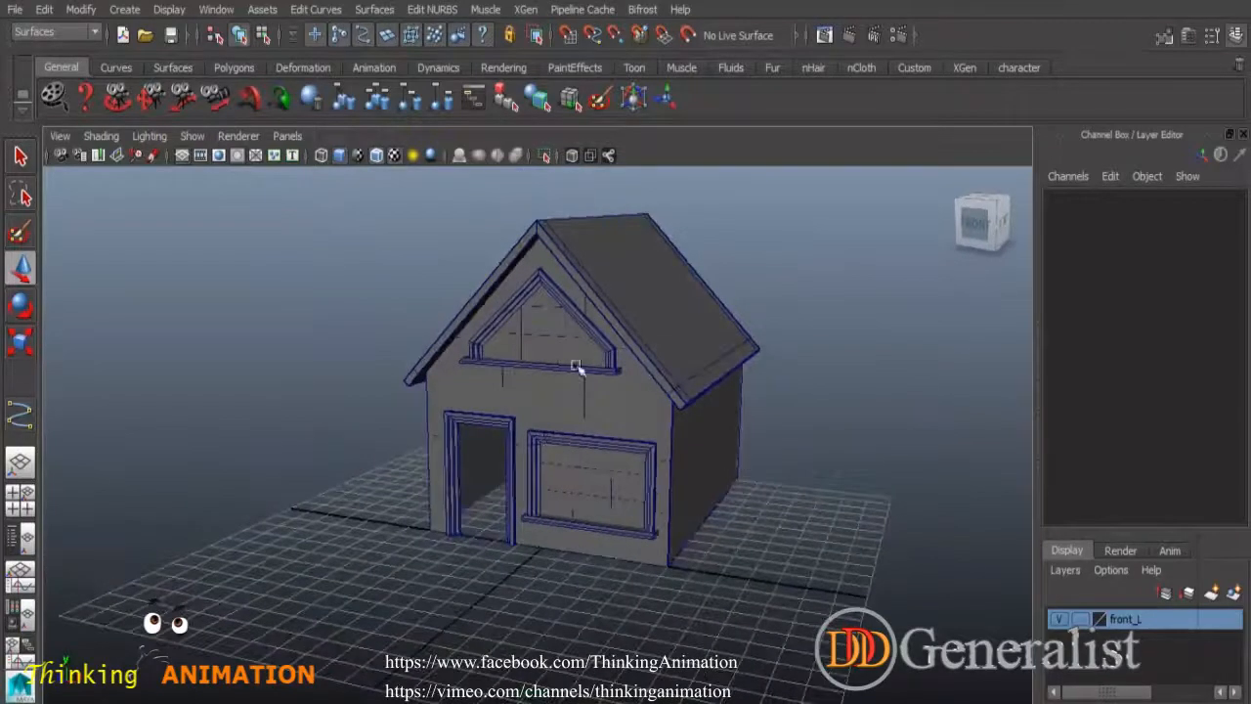
Assign a new Blinn material to the gable pane, with a dark green color and high transparency.
left_click(552, 335)
right_click_drag(552, 336, 560, 665)
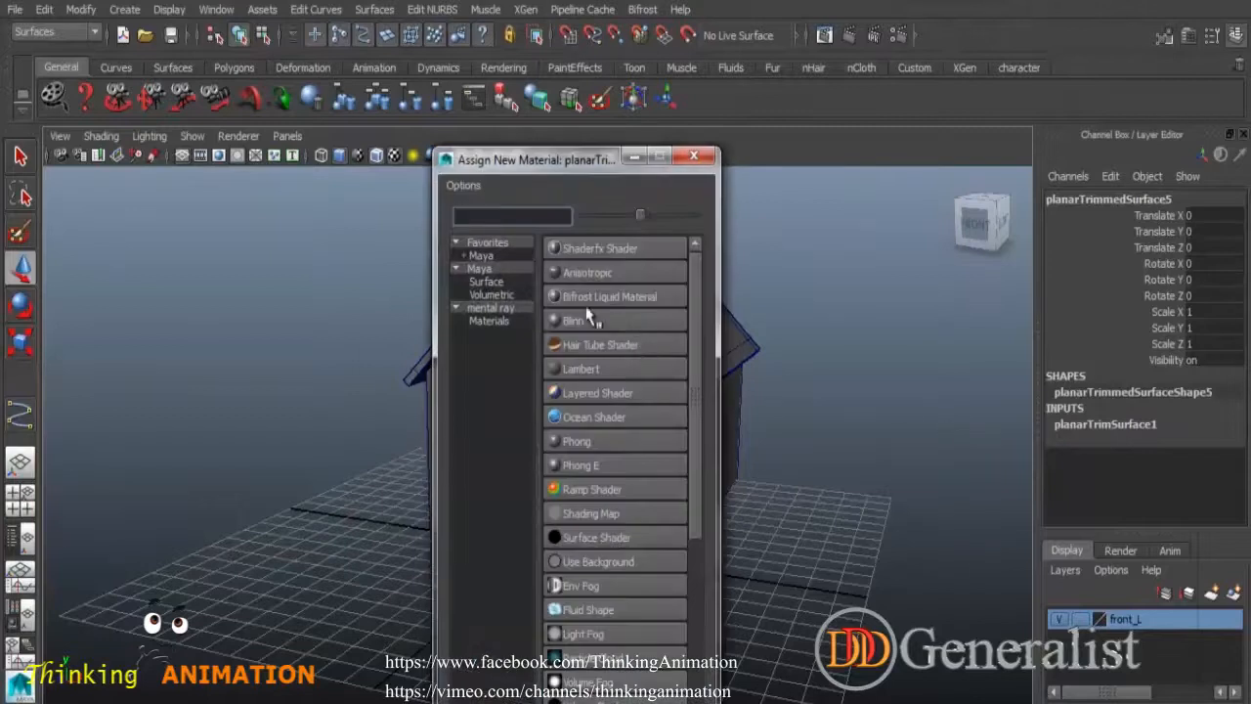
left_click(588, 323)
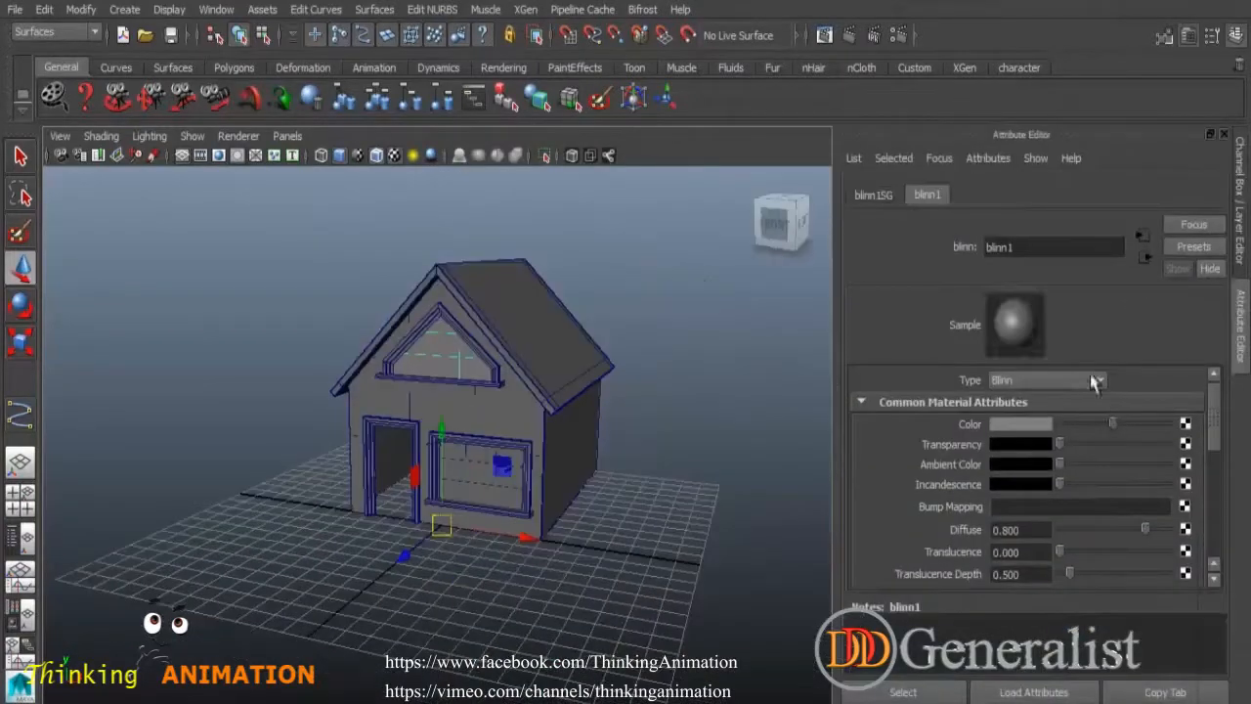
left_click(1031, 430)
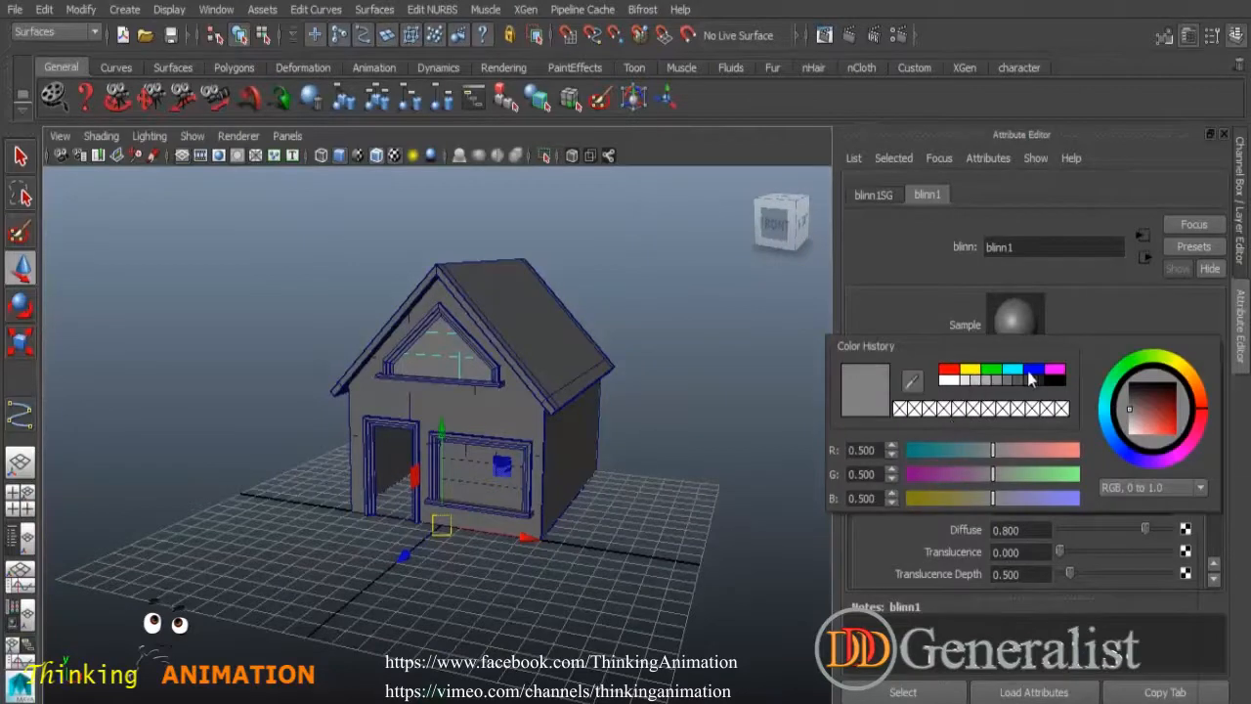
left_click(993, 373)
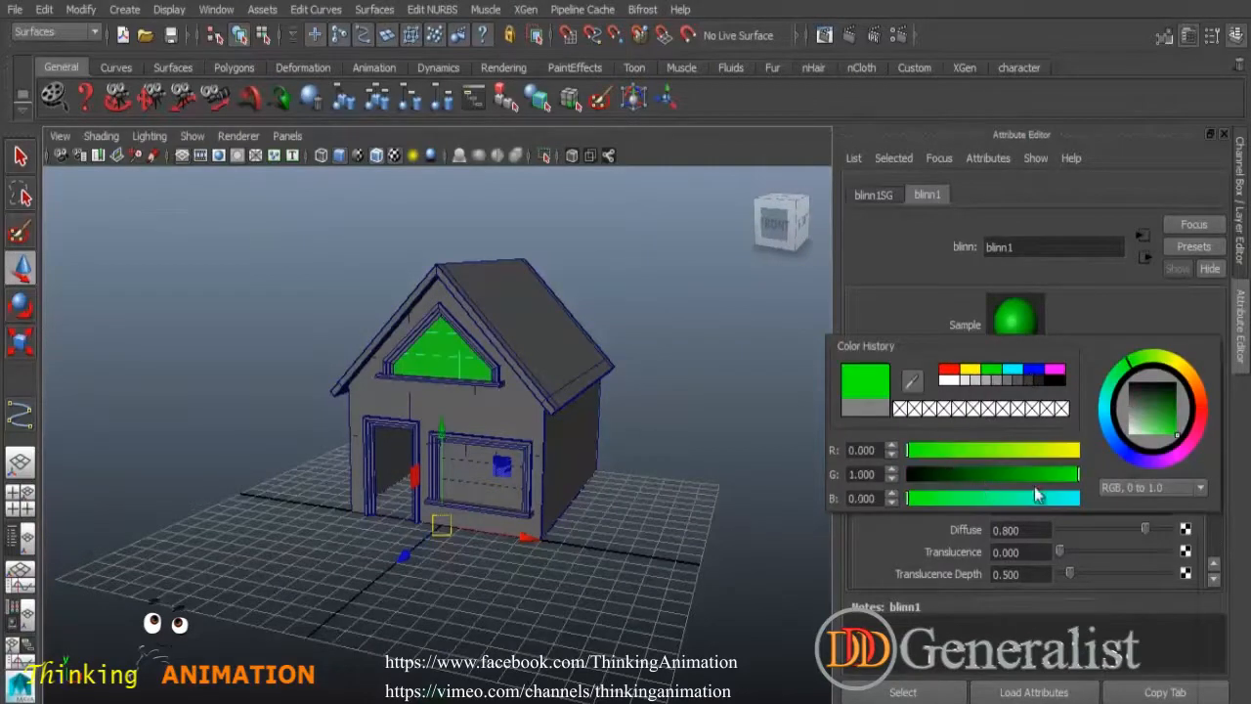
left_click_drag(1076, 476, 994, 471)
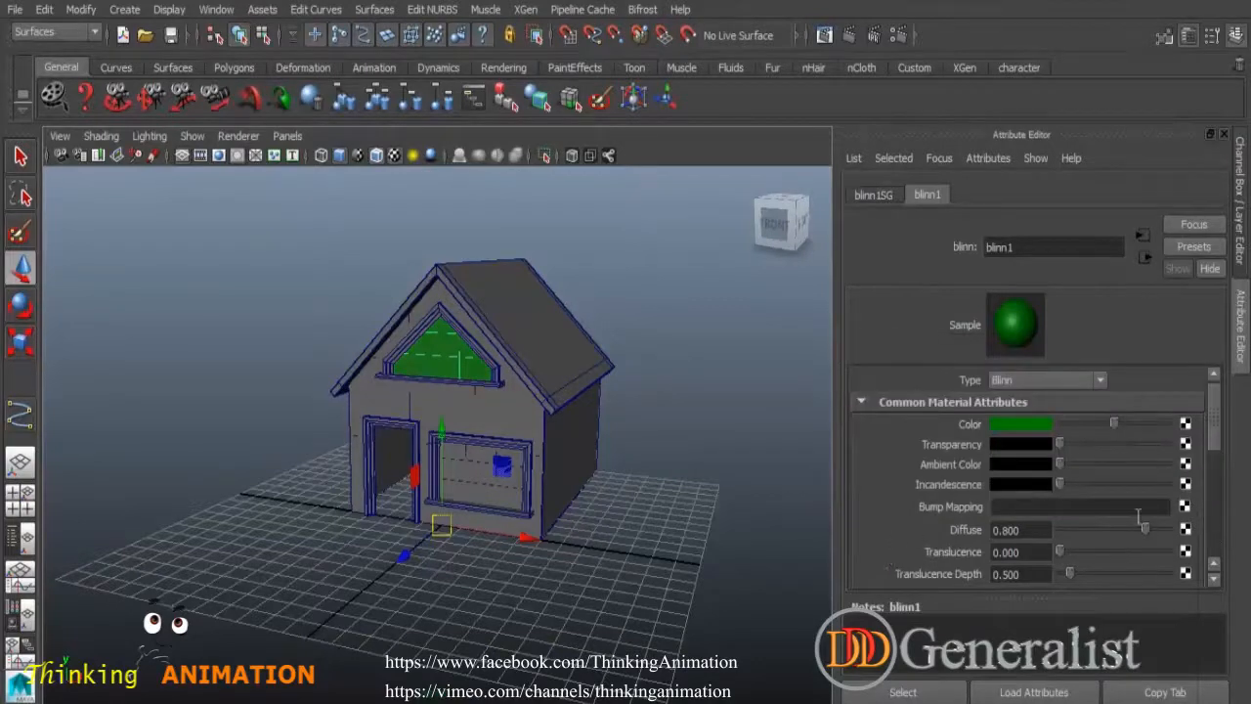
left_click_drag(1061, 445, 1131, 465)
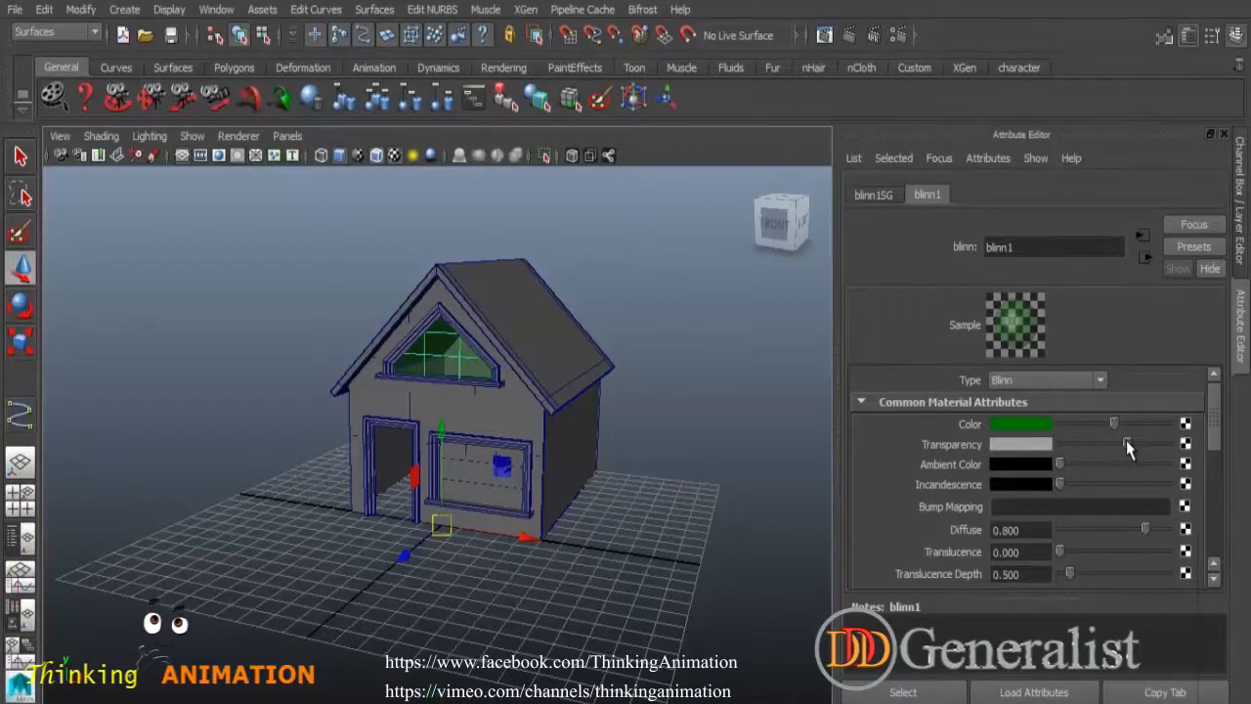
left_click(704, 518)
Assign the existing blinn1 material to the front window pane.
right_click_drag(563, 524, 714, 559, "alt")
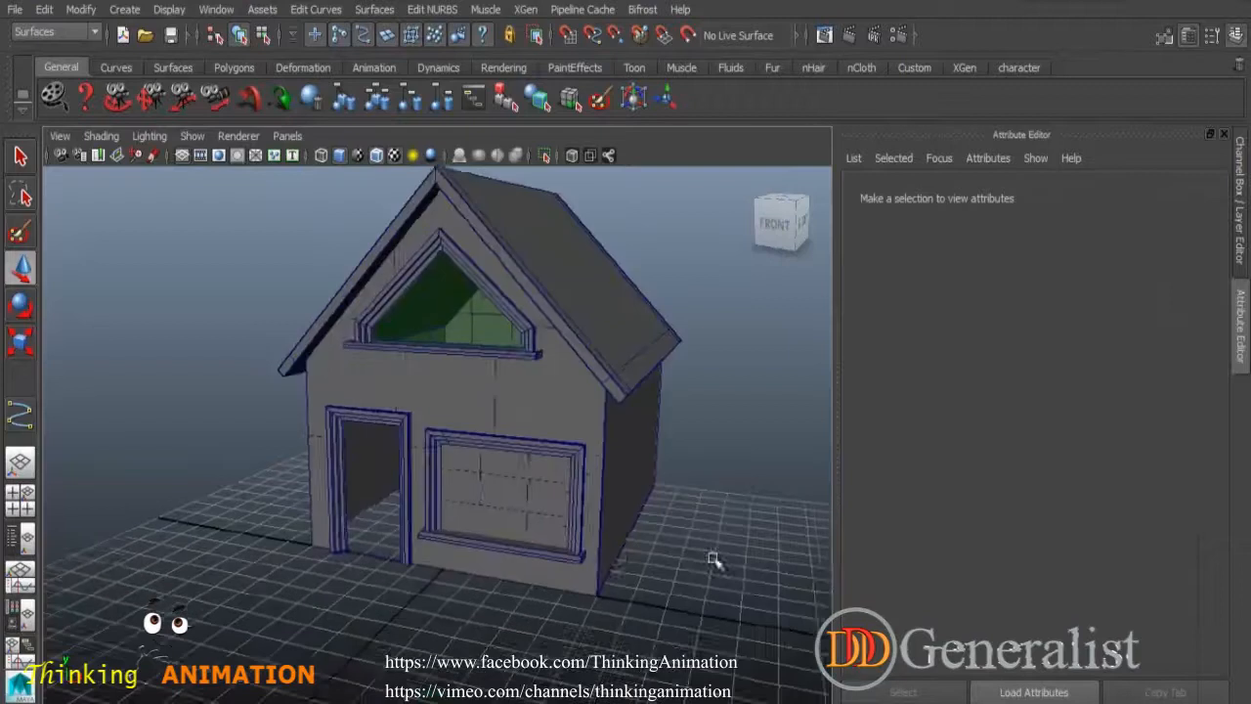
left_click_drag(560, 560, 630, 541, "alt")
left_click(521, 500)
right_click_drag(523, 493, 473, 692)
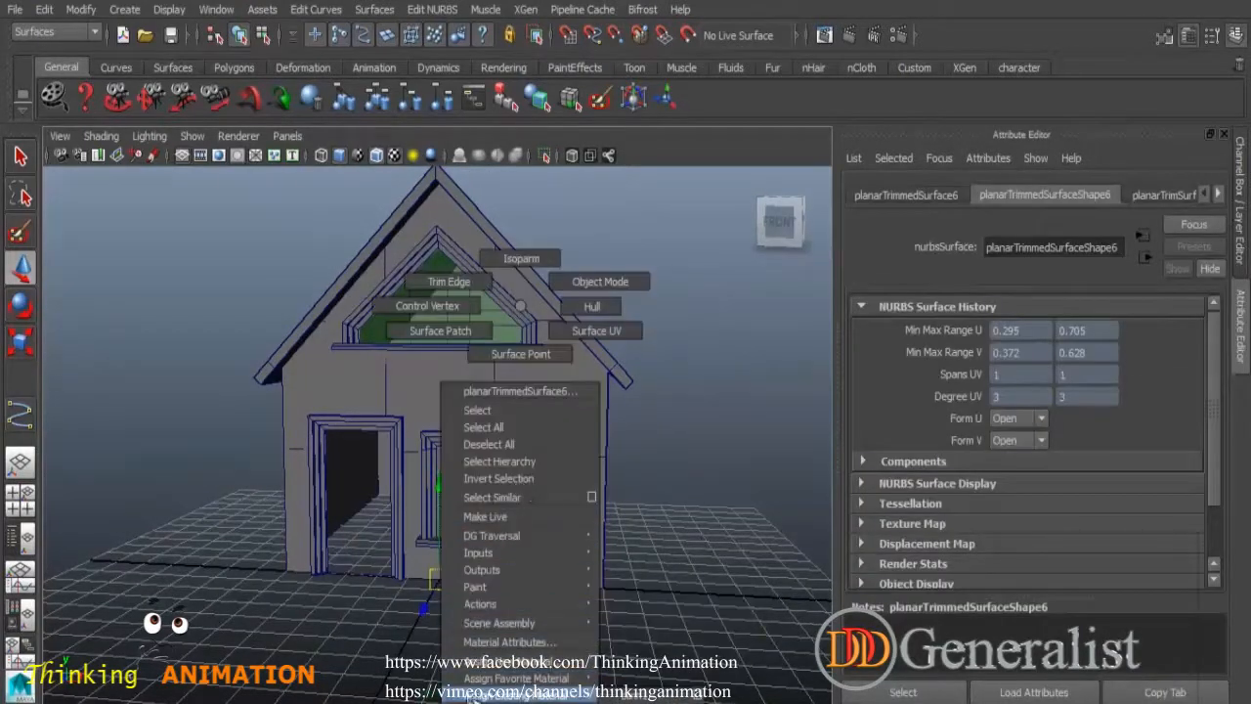
right_click_drag(586, 697, 669, 700)
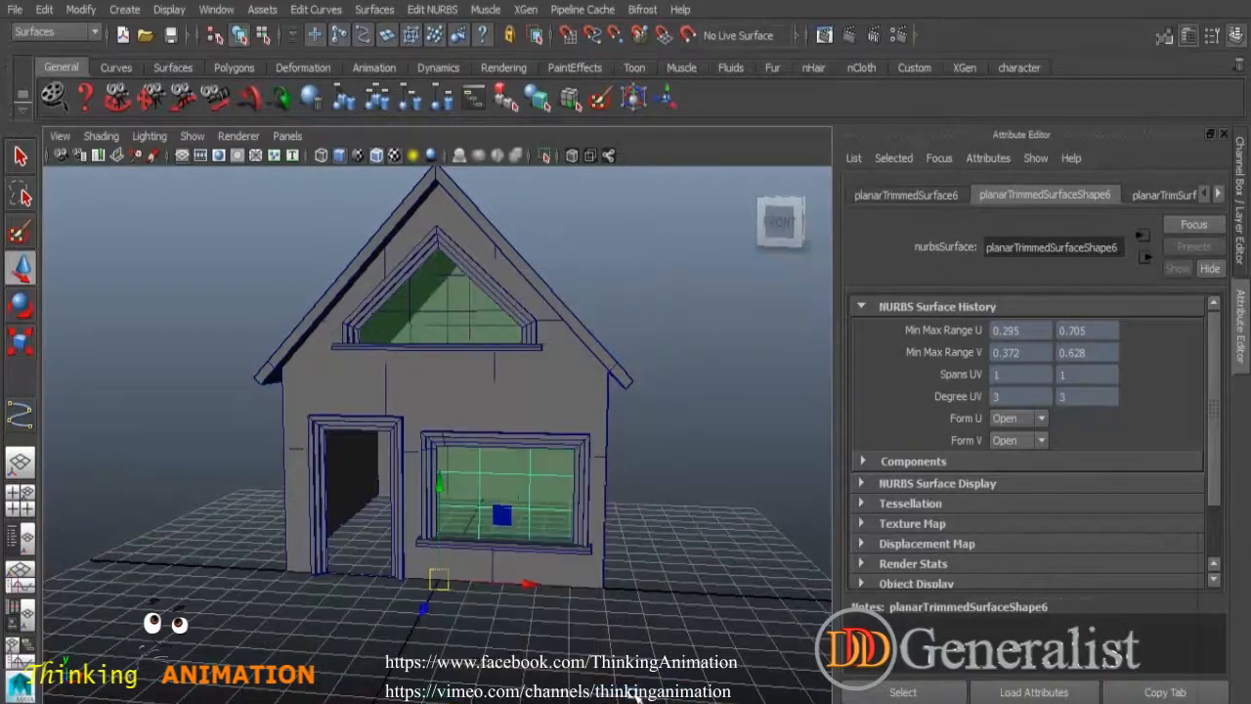
Examine the transparent green panes in the gable and front window from several angles.
left_click(664, 606)
left_click_drag(671, 573, 619, 547, "alt")
scroll(600, 584, "up", 3)
scroll(720, 598, "down", 3)
scroll(637, 584, "up", 3)
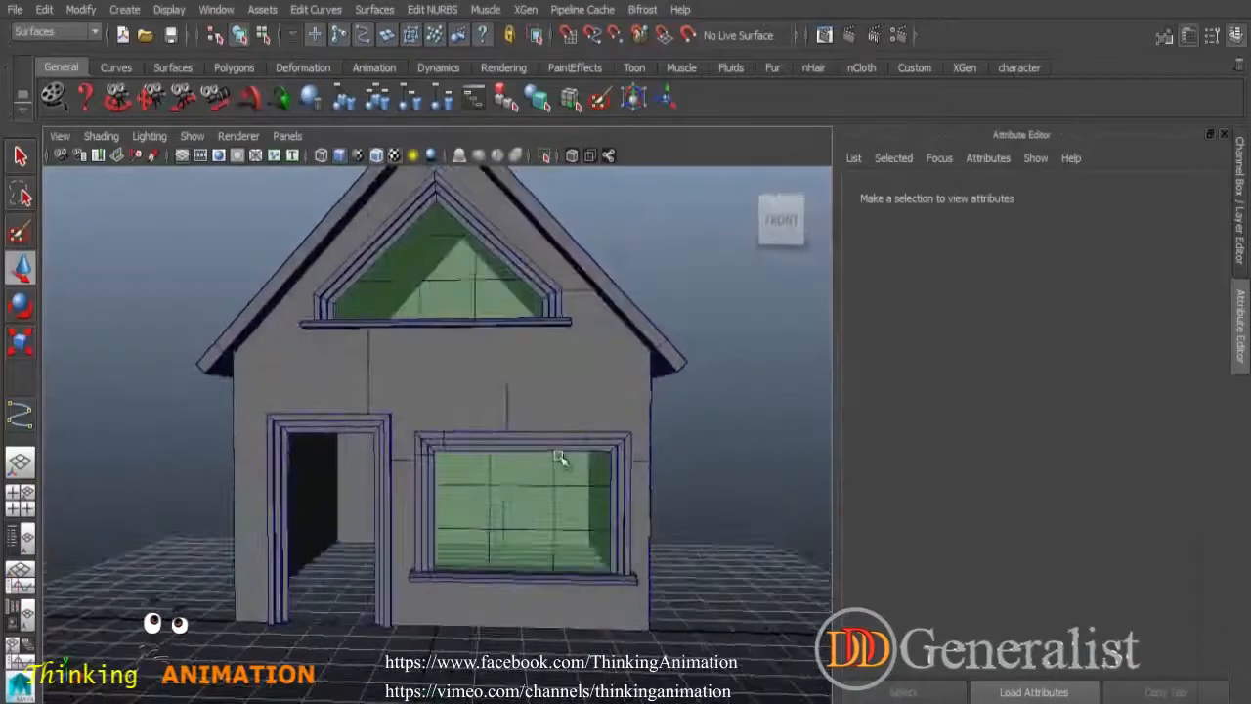
left_click_drag(550, 476, 505, 505, "alt")
scroll(455, 465, "up", 3)
left_click_drag(455, 464, 531, 439, "alt")
Create a NURBS cube and scale it into a thin, tall vertical bar with a uniform scale of about 0.191.
left_click(124, 9)
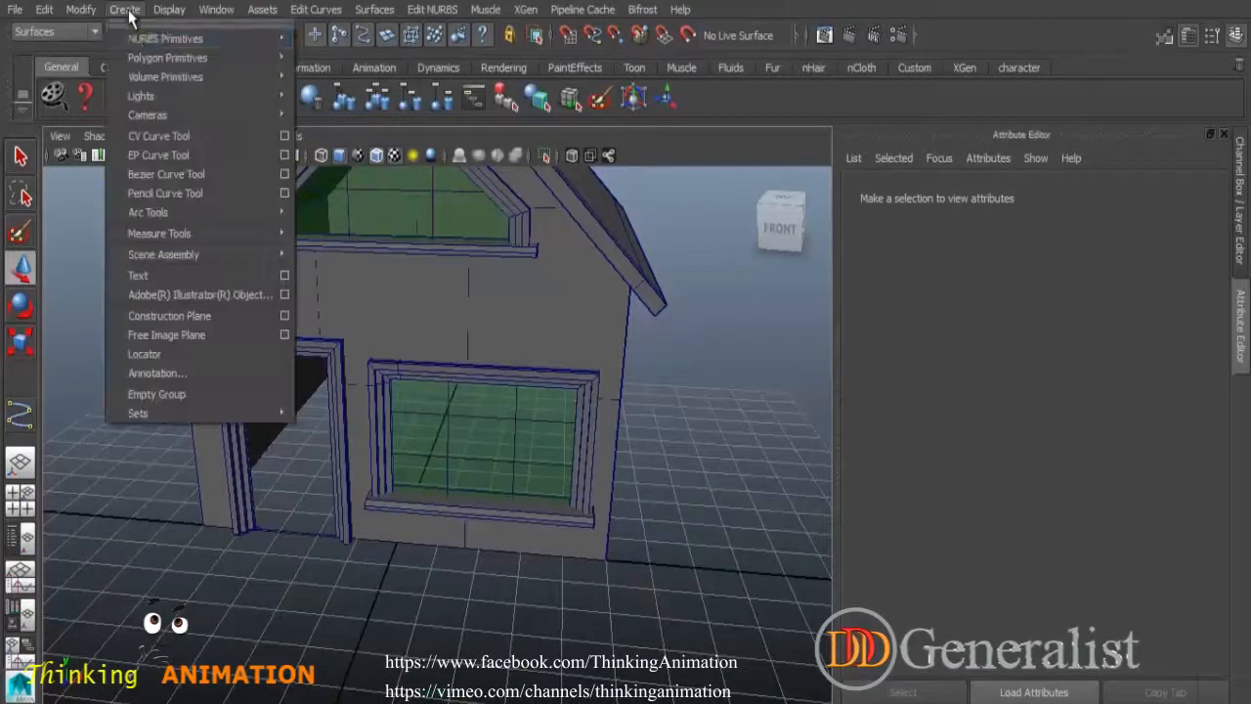
mouse_move(173, 39)
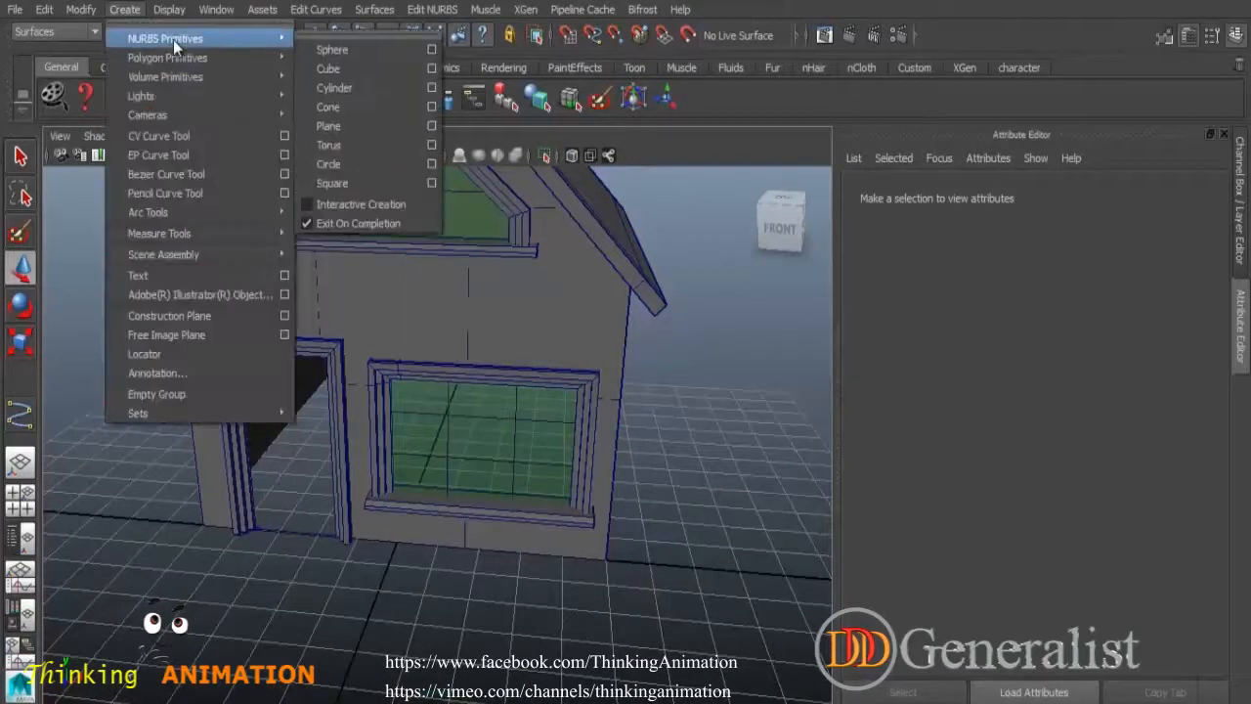
left_click(340, 66)
left_click(19, 342)
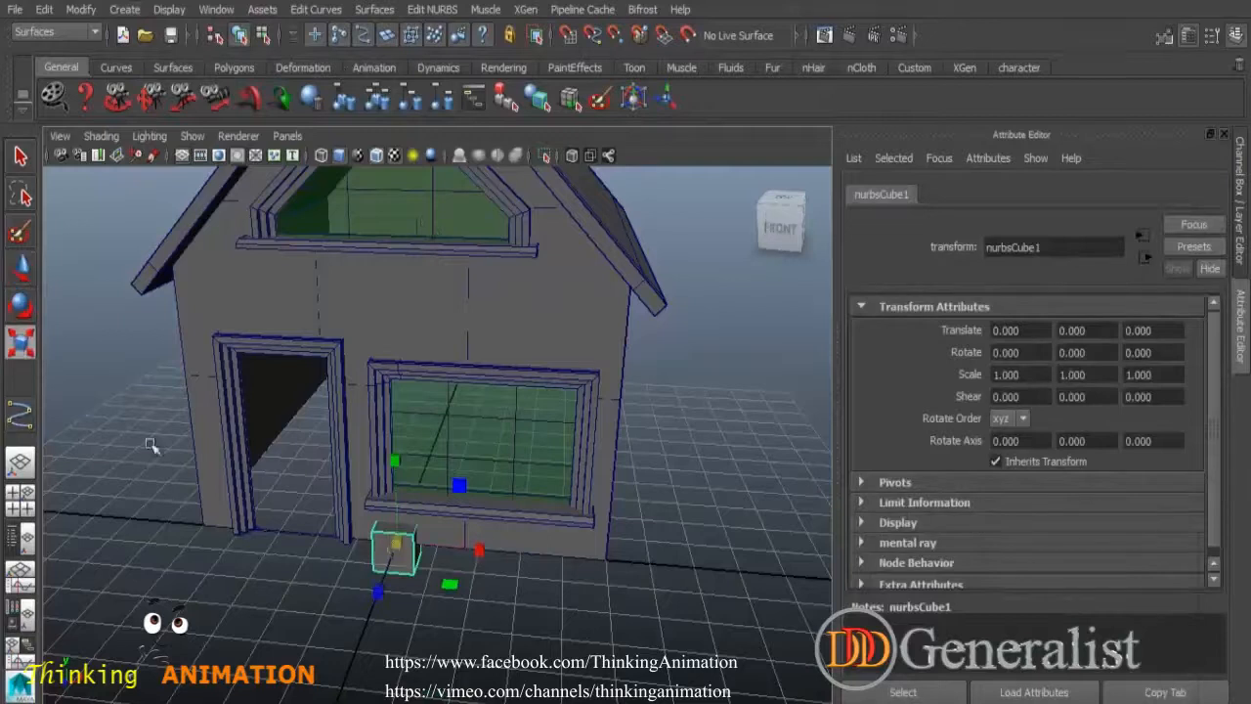
left_click_drag(392, 483, 395, 272)
left_click_drag(392, 563, 221, 515)
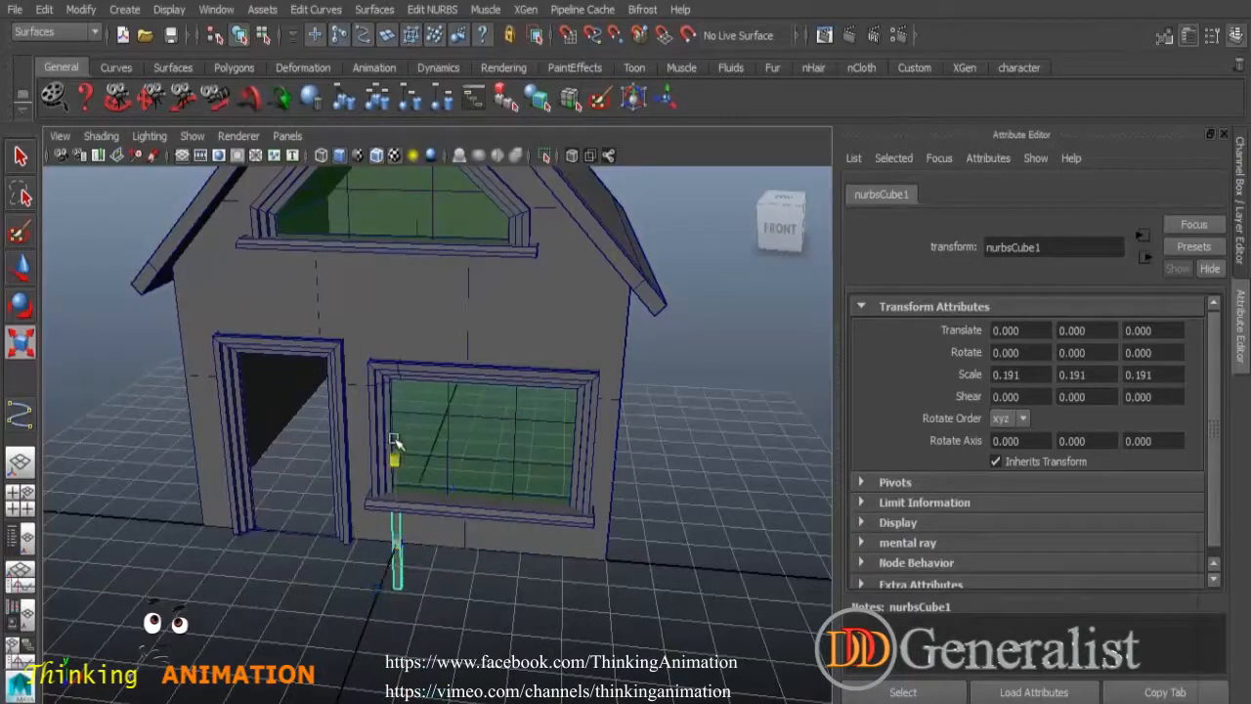
Move the bar into the front window at its first vertical division, with Translate X about 1.238 and Y about 2.669.
left_click(21, 267)
left_click_drag(422, 481, 427, 412)
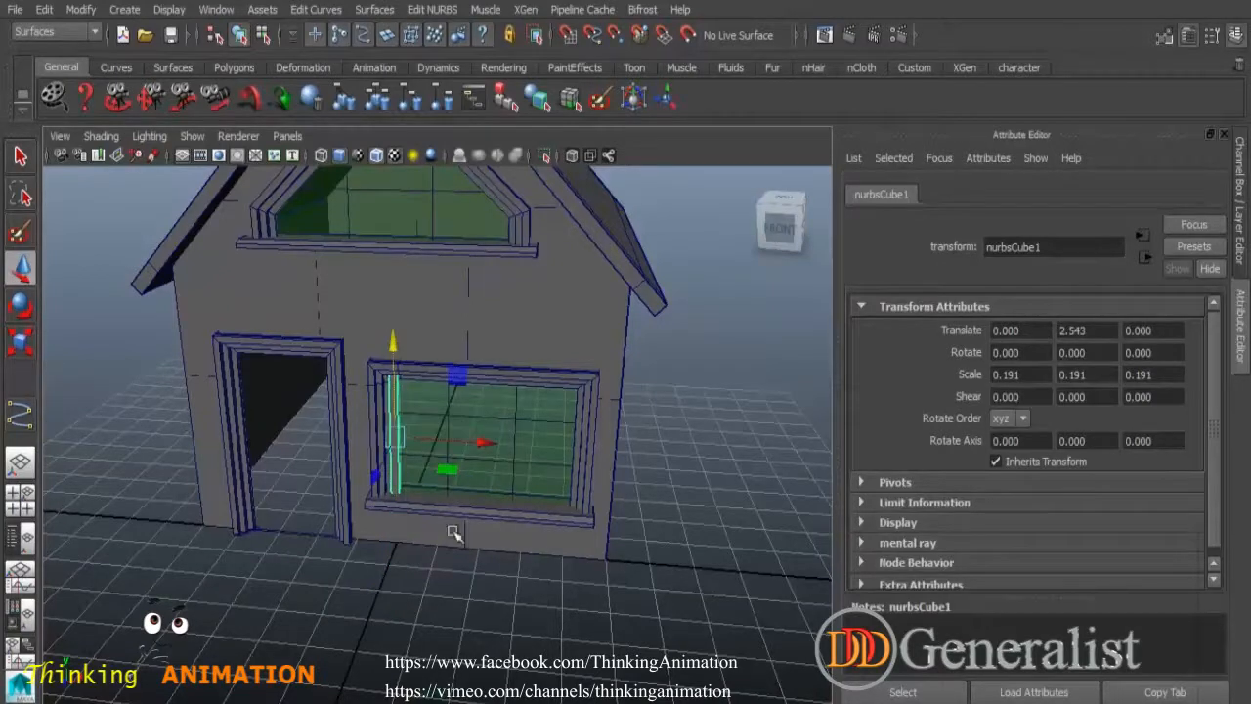
key("space")
key("space")
scroll(588, 570, "up", 5)
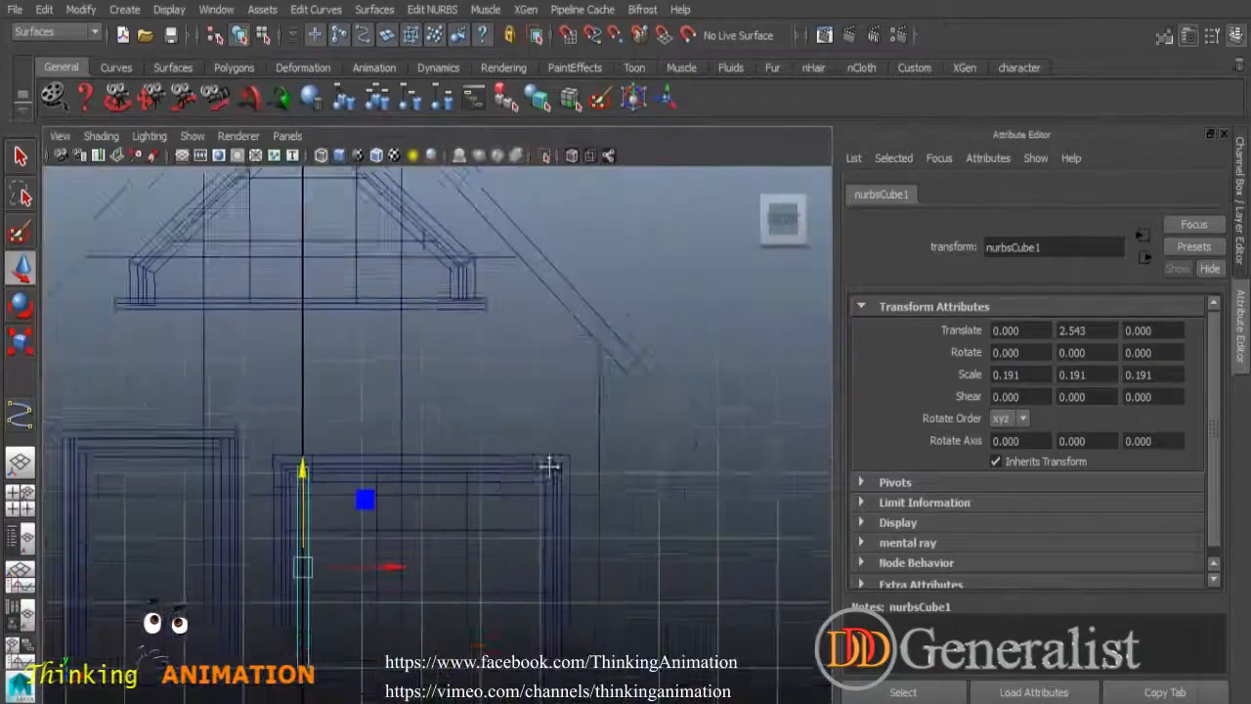
left_click_drag(353, 356, 372, 391)
left_click(16, 333)
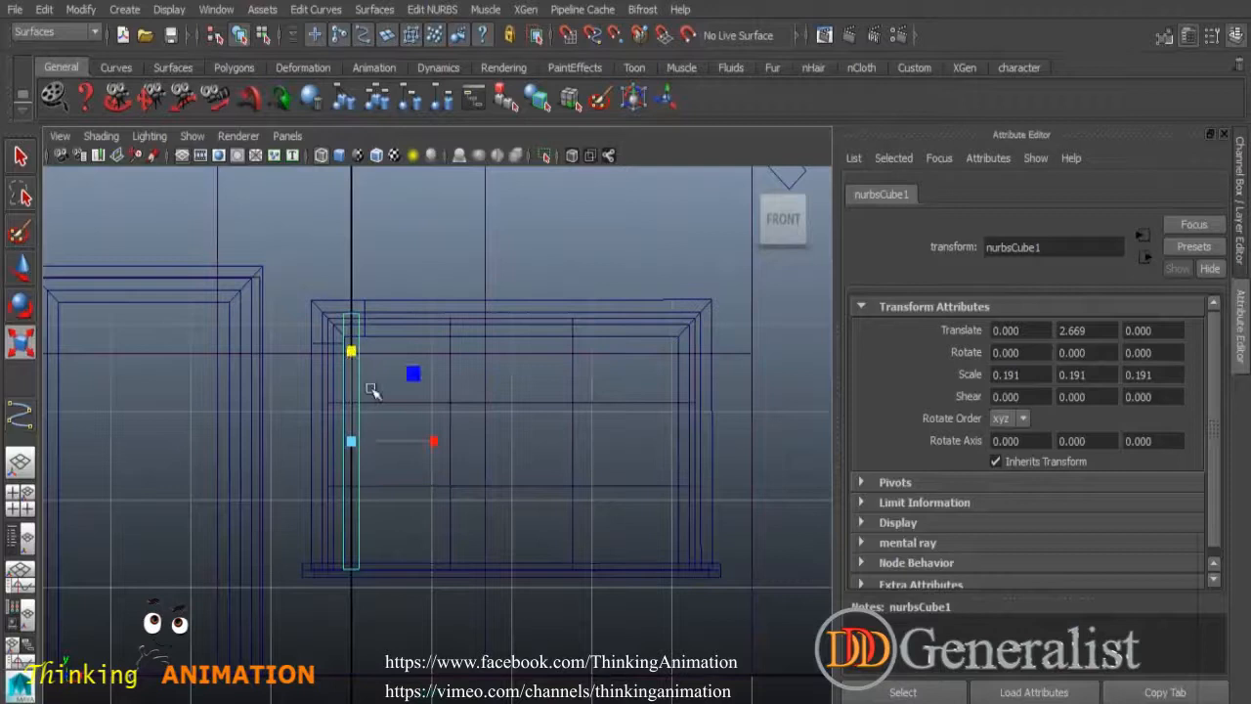
left_click(22, 272)
left_click_drag(457, 459, 547, 473)
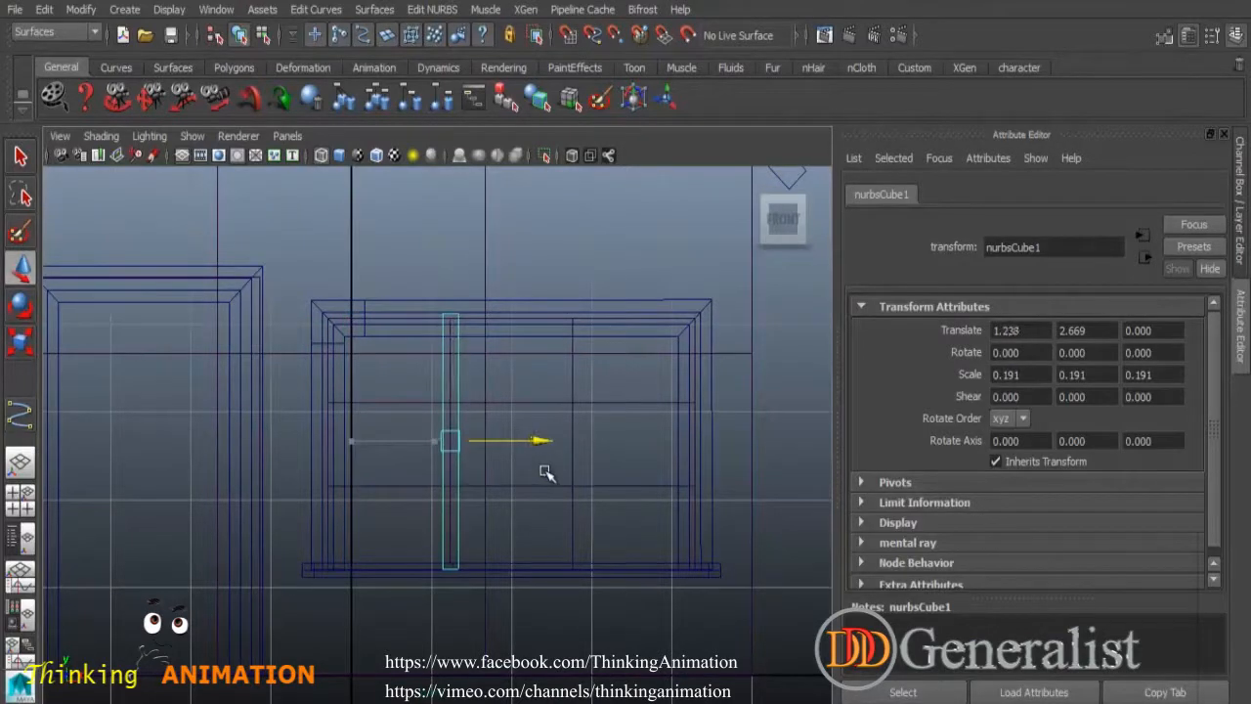
Duplicate the window bar and move the copy along X to the second vertical division, Translate X about 2.752.
key("space")
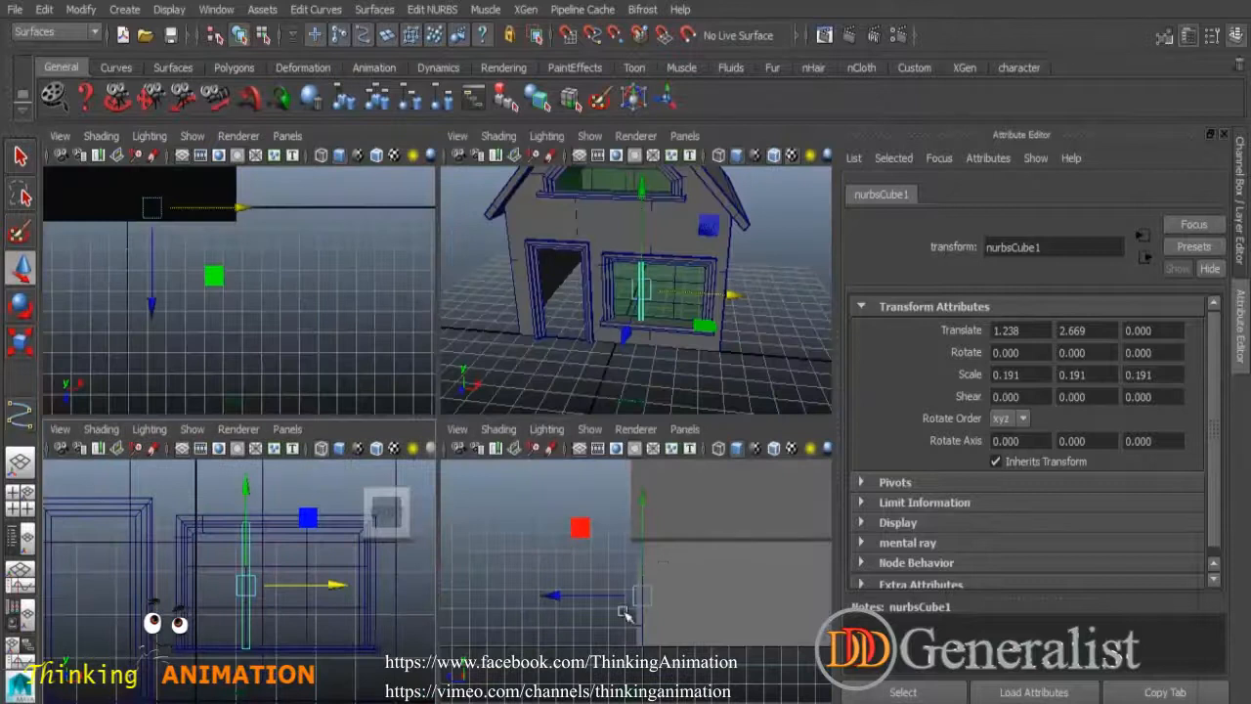
key("space")
key("4")
scroll(533, 549, "up", 5)
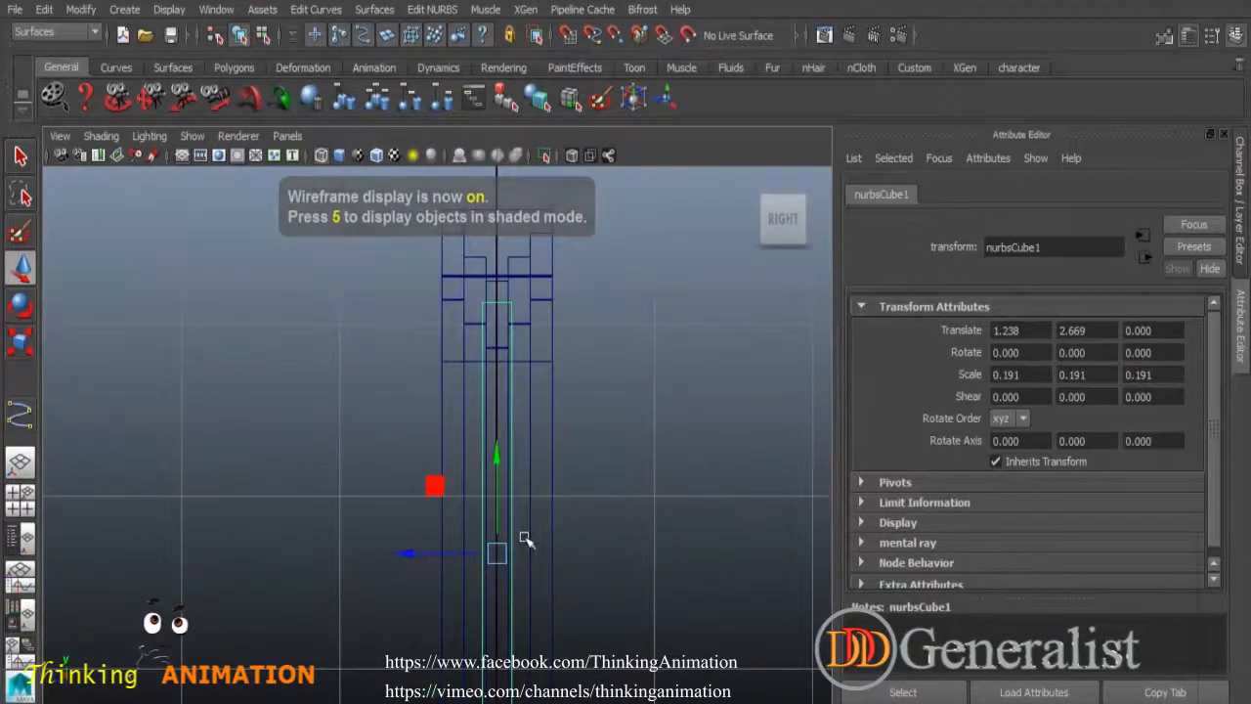
key("space")
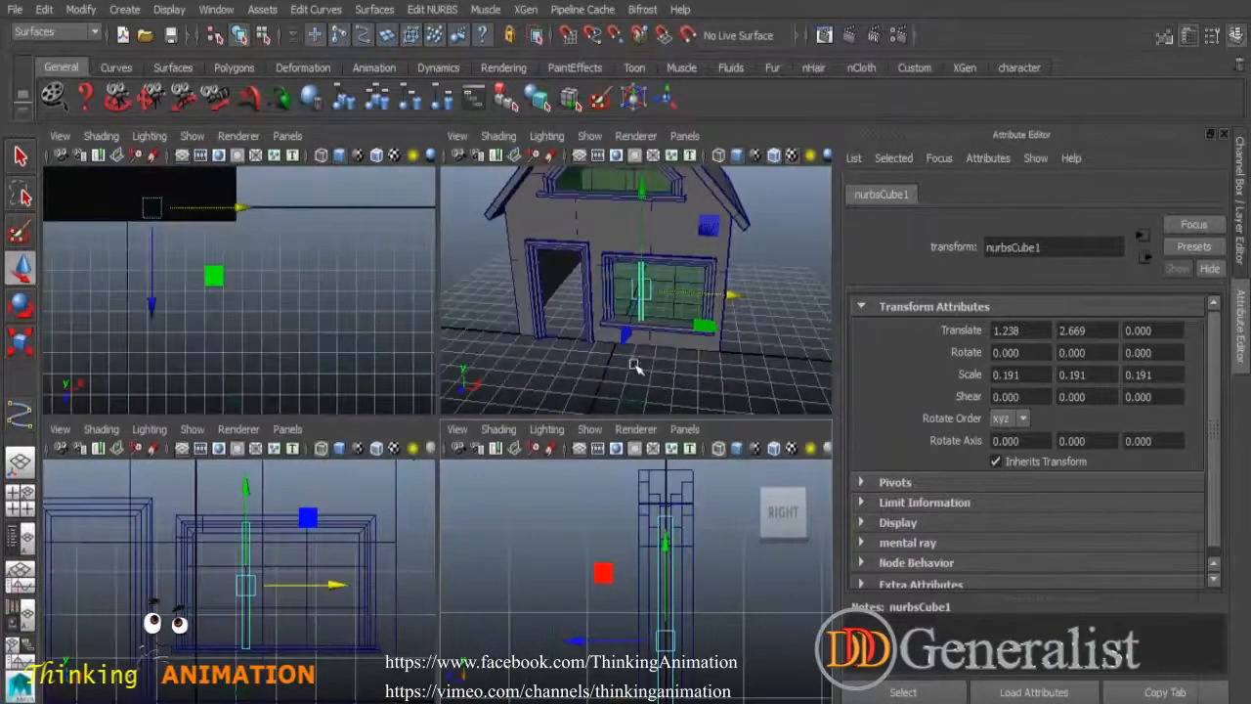
key("space")
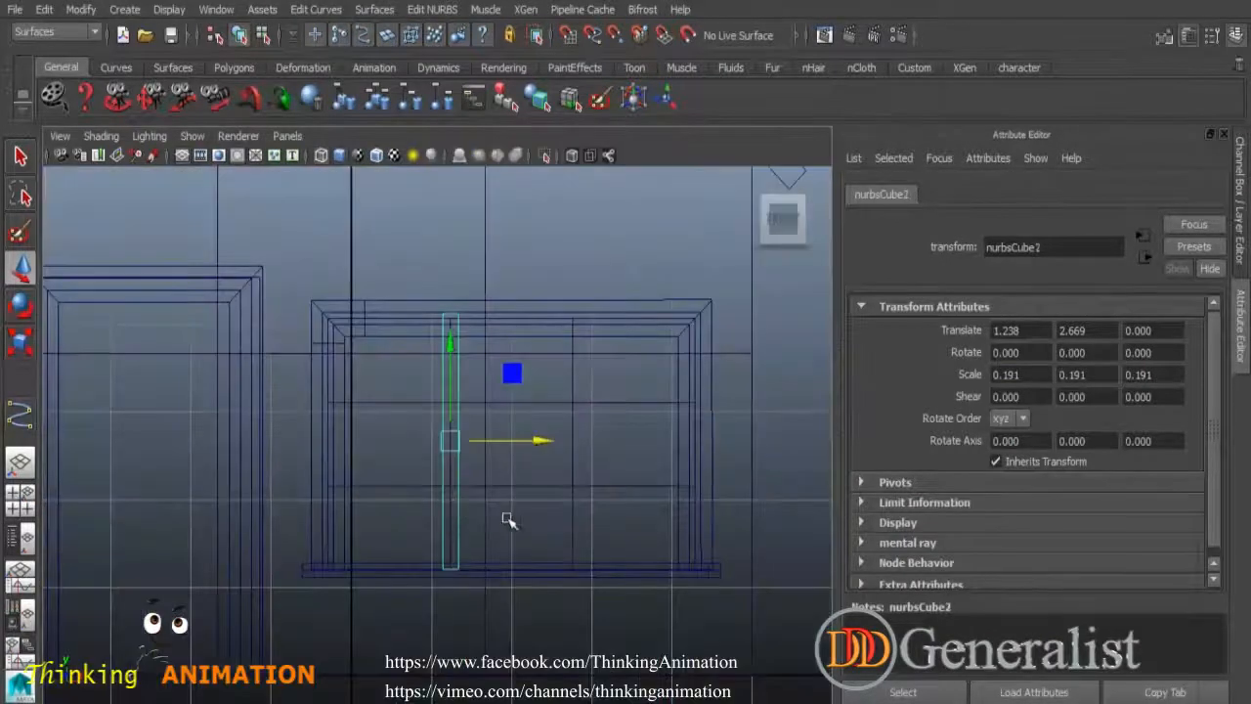
left_click_drag(544, 440, 563, 611)
Scale both vertical window bars down in depth so they are slimmer front to back.
key("space")
key("space")
left_click(684, 453)
left_click(506, 524)
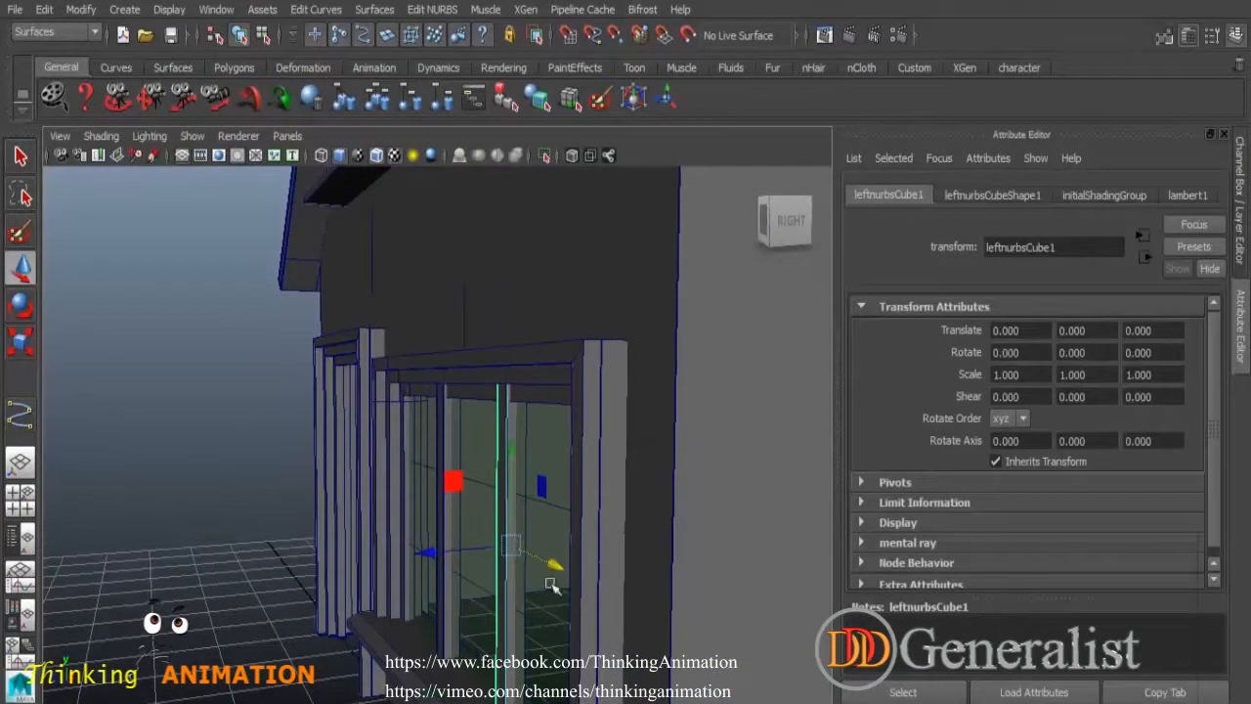
left_click(518, 463)
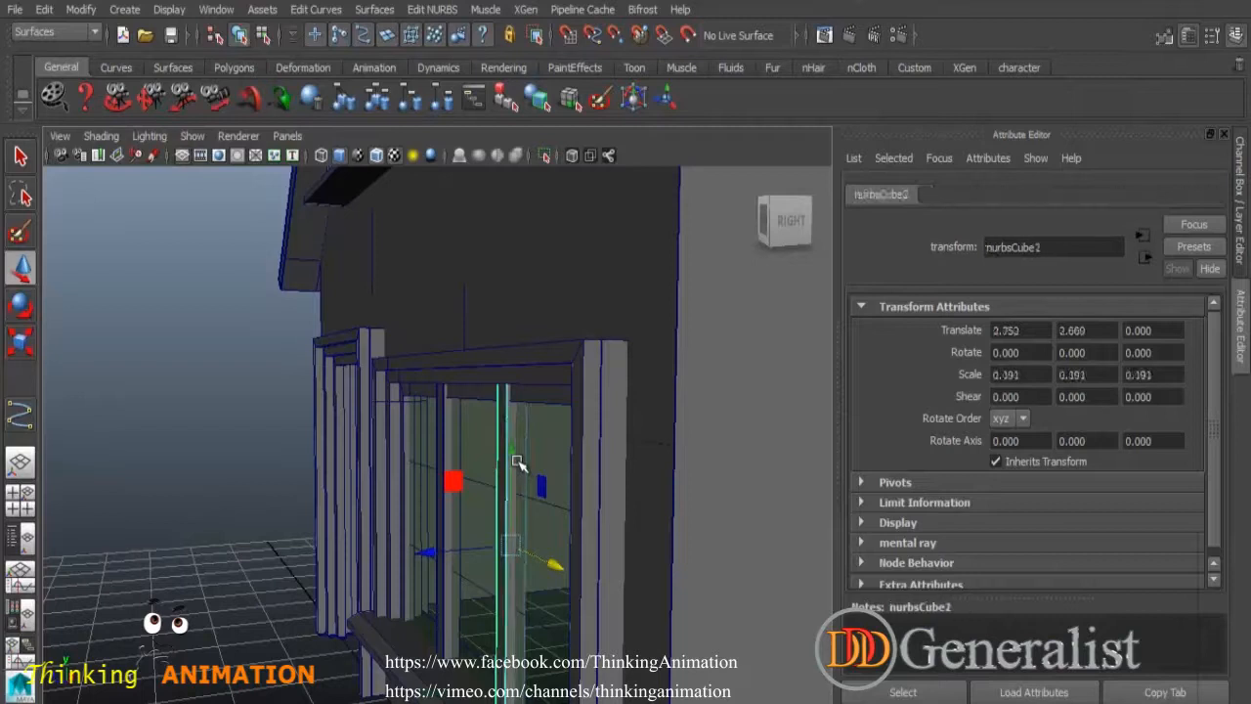
left_click(23, 342)
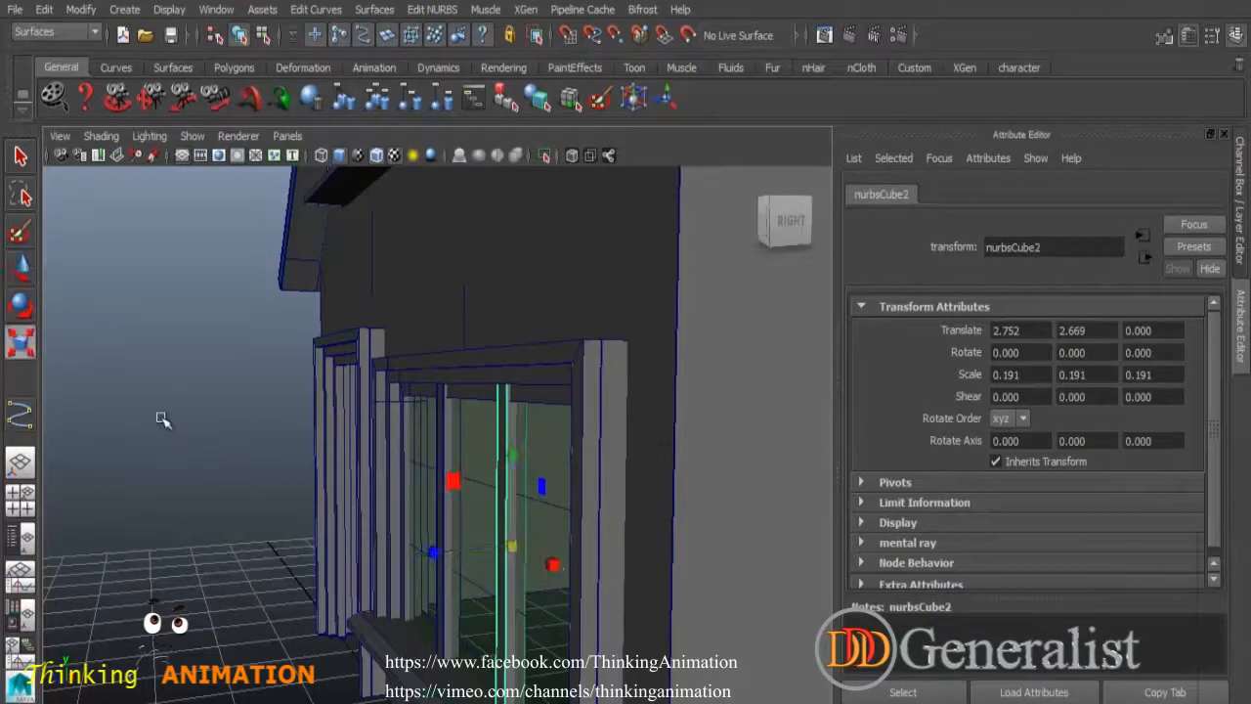
left_click_drag(436, 549, 476, 544)
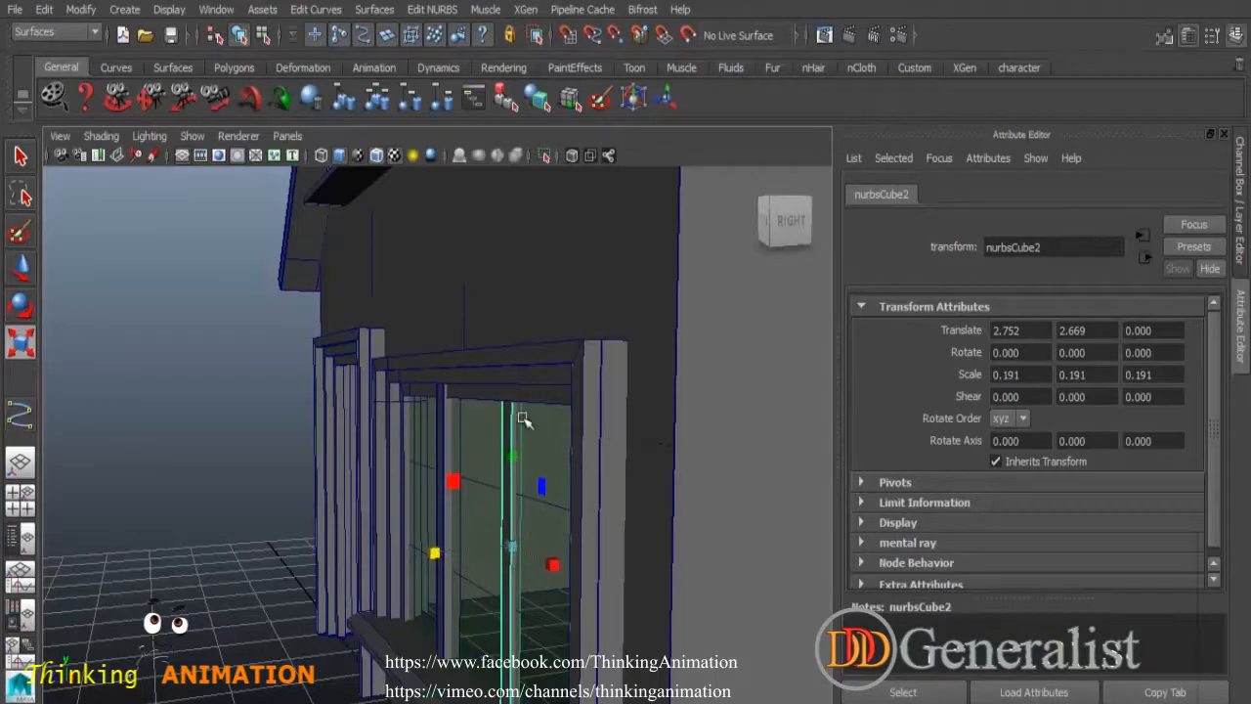
left_click(447, 420)
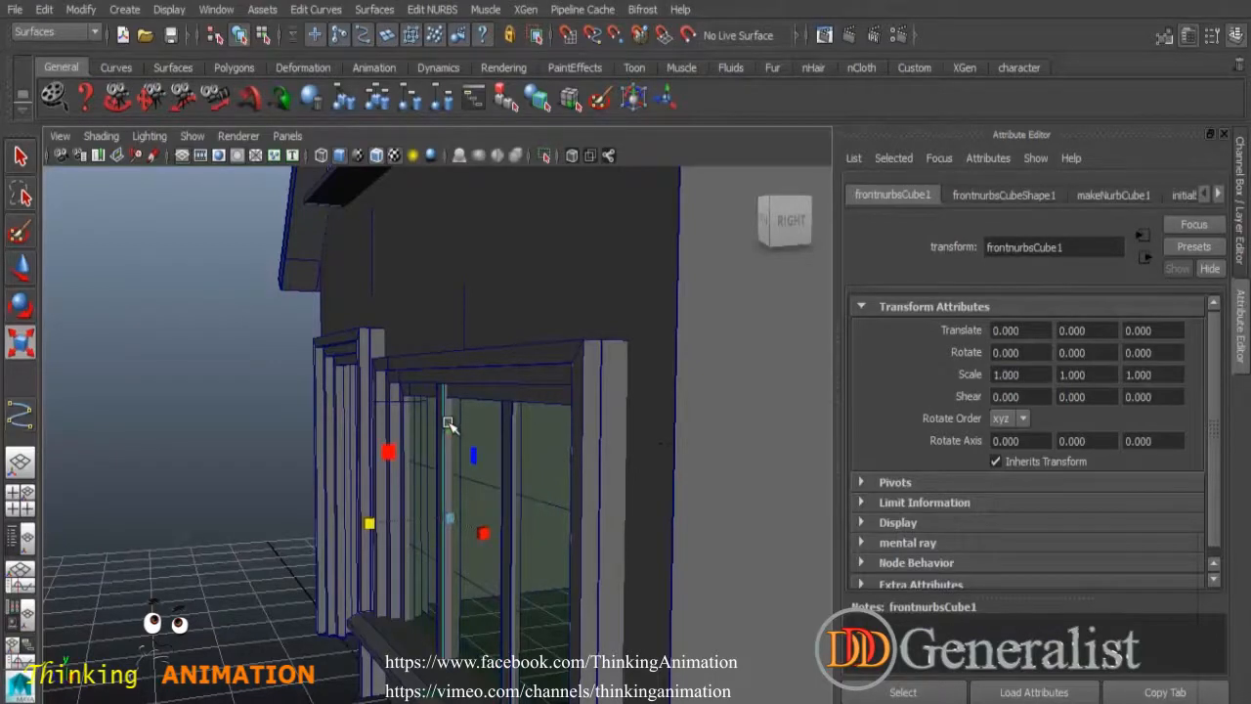
key("Up")
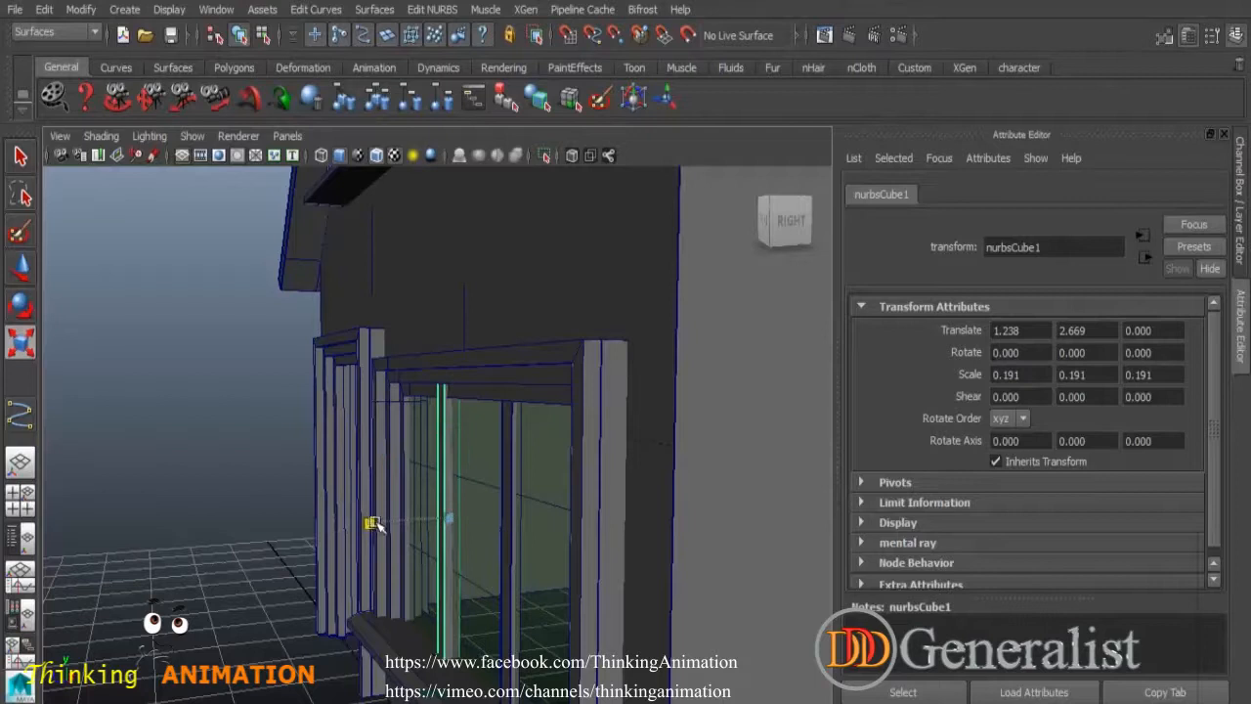
left_click(231, 492)
Examine the two slim vertical bars in the front window from several angles and distances.
left_click_drag(418, 620, 453, 531, "alt")
scroll(554, 524, "down", 3)
right_click_drag(452, 530, 597, 579, "alt")
left_click_drag(596, 578, 623, 583, "alt")
right_click_drag(626, 576, 533, 520, "alt")
left_click_drag(533, 520, 571, 528, "alt")
right_click_drag(572, 528, 541, 538, "alt")
left_click_drag(541, 538, 473, 519, "alt")
left_click_drag(358, 484, 394, 506, "alt")
left_click_drag(316, 355, 322, 433, "alt")
Bring the whole house into the front view, save the scene and close the Attribute Editor.
key("space")
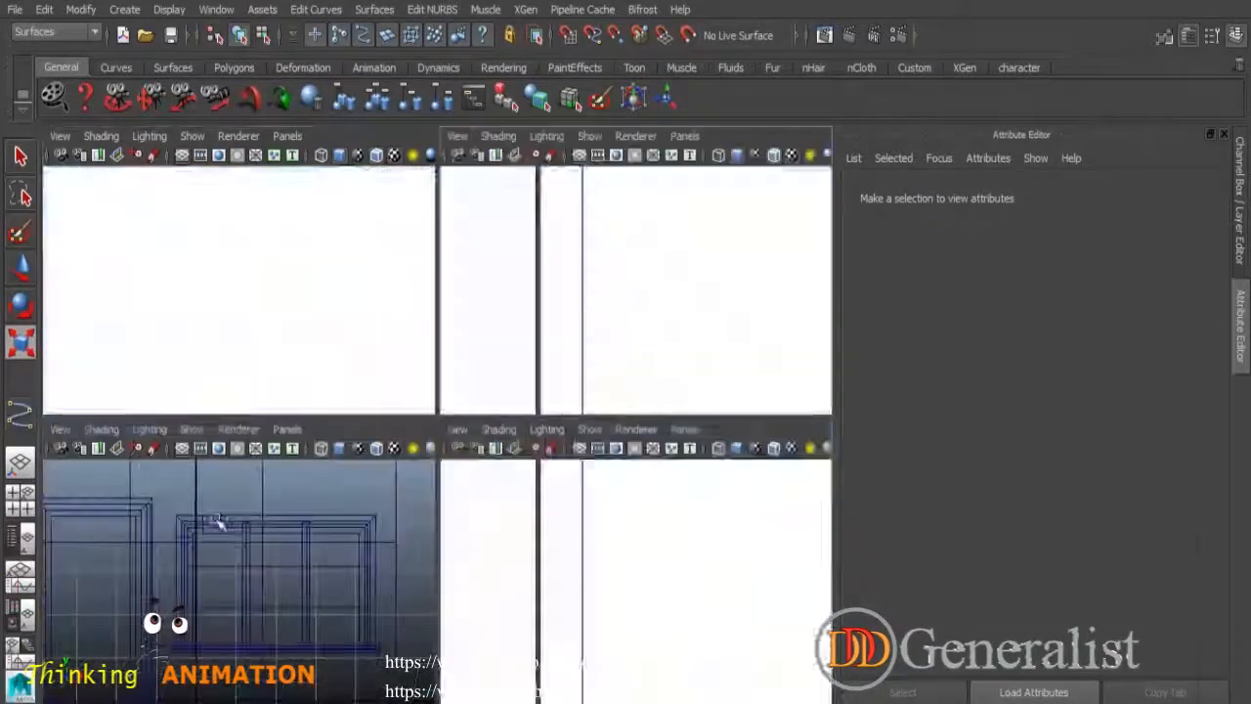
key("space")
right_click_drag(662, 590, 424, 470, "alt")
middle_click_drag(424, 470, 475, 511, "alt")
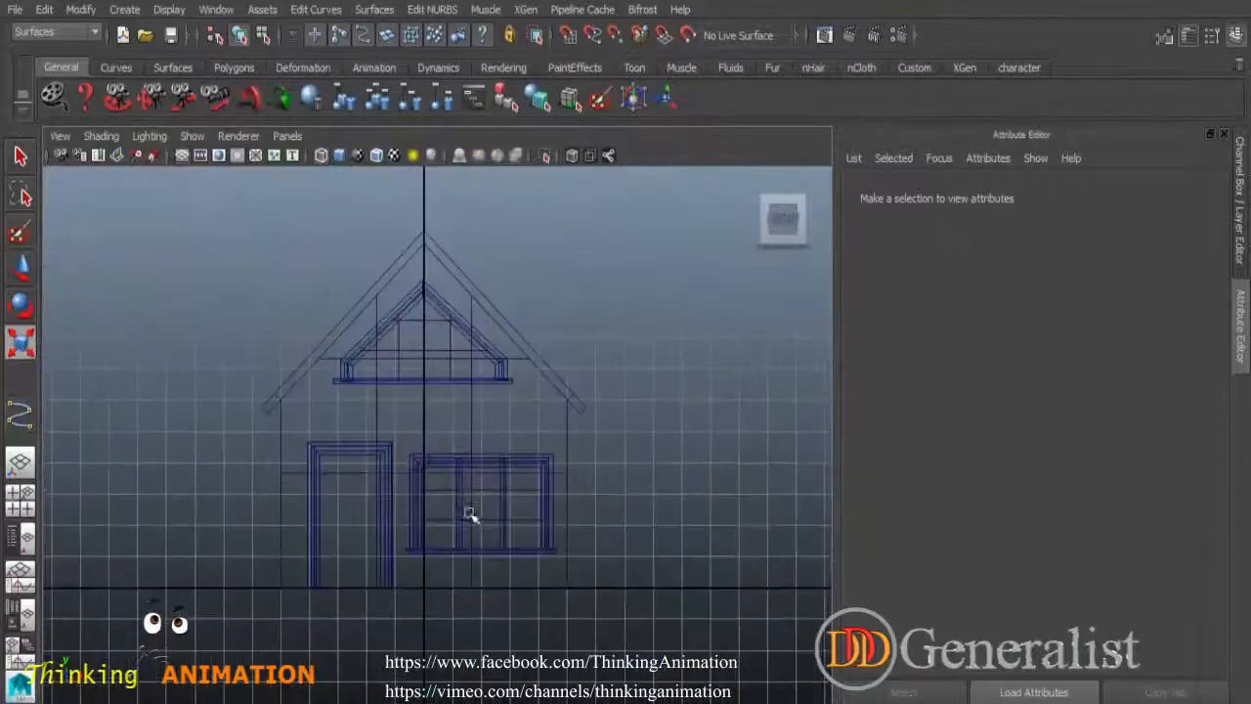
left_click(15, 9)
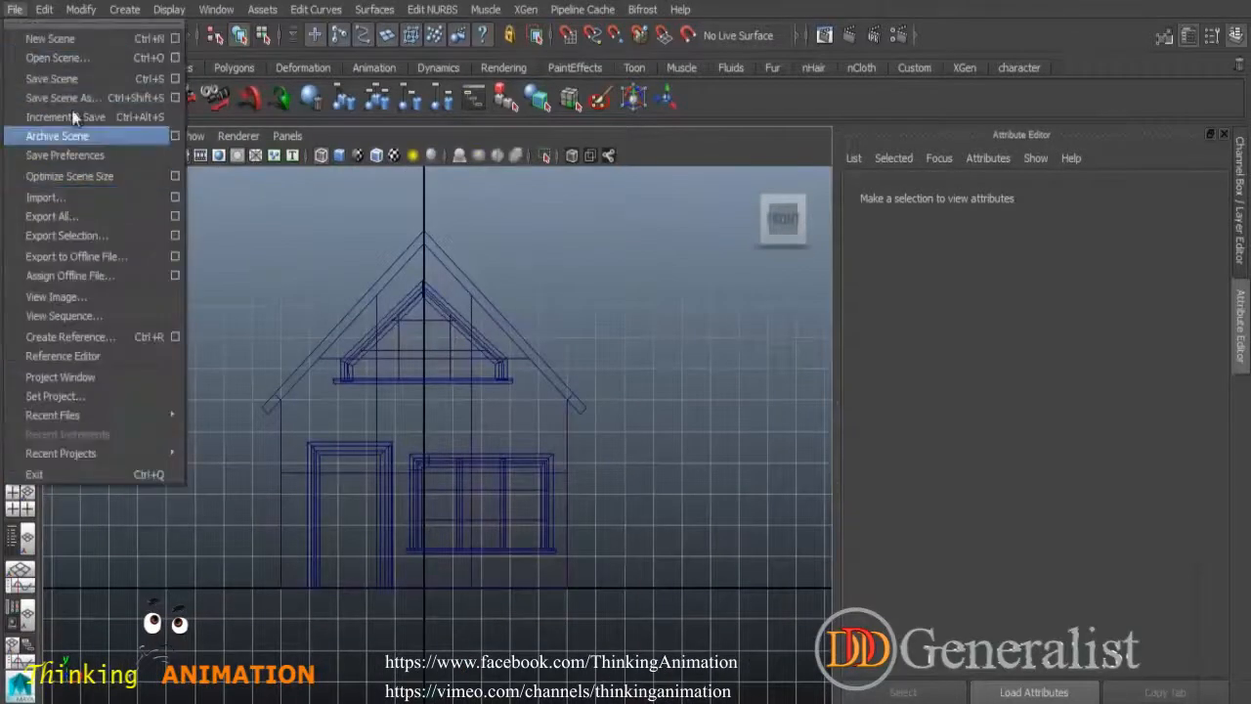
left_click(53, 78)
left_click(1224, 136)
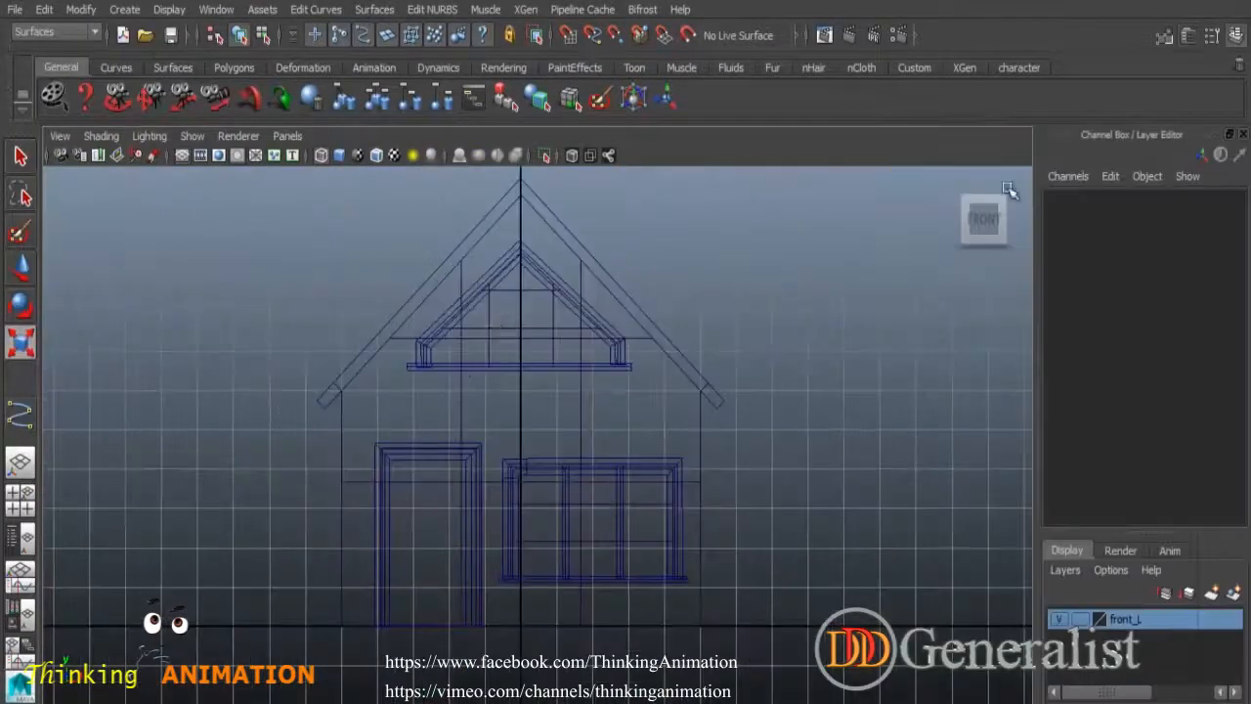
Draw a three-point linear EP curve shaped like a gable above the door, snapping its points to the grid.
left_click(139, 17)
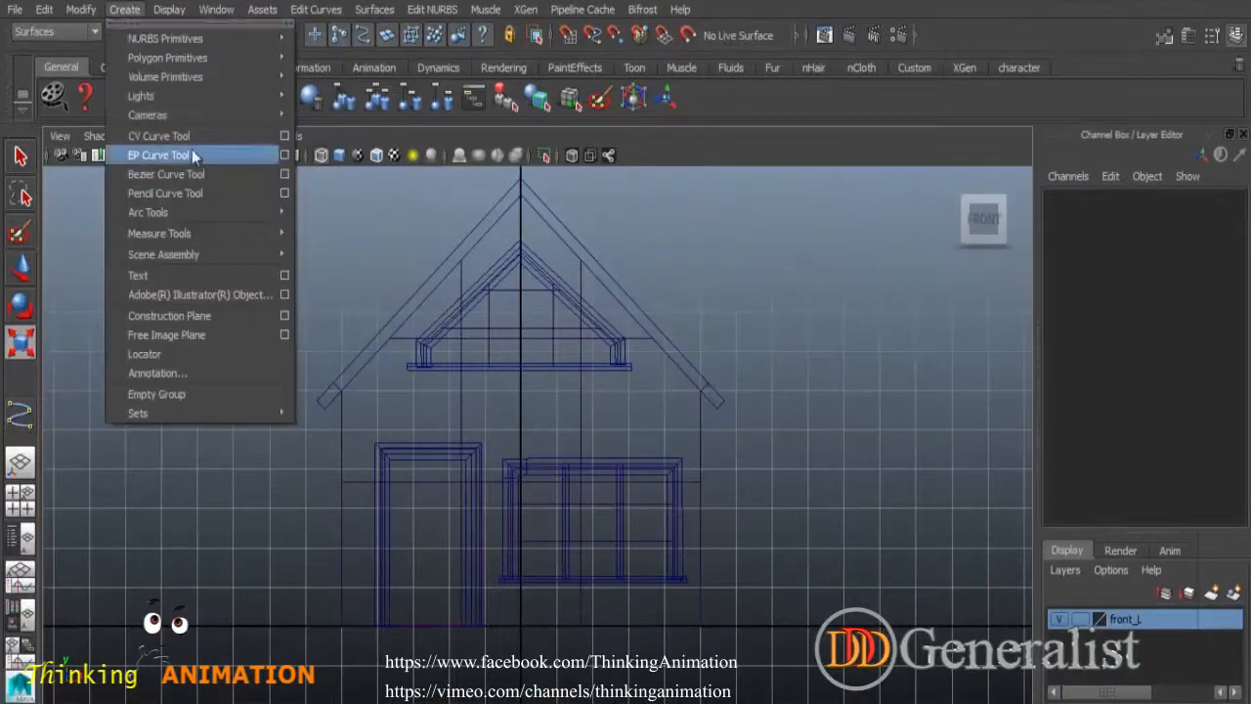
left_click(270, 151)
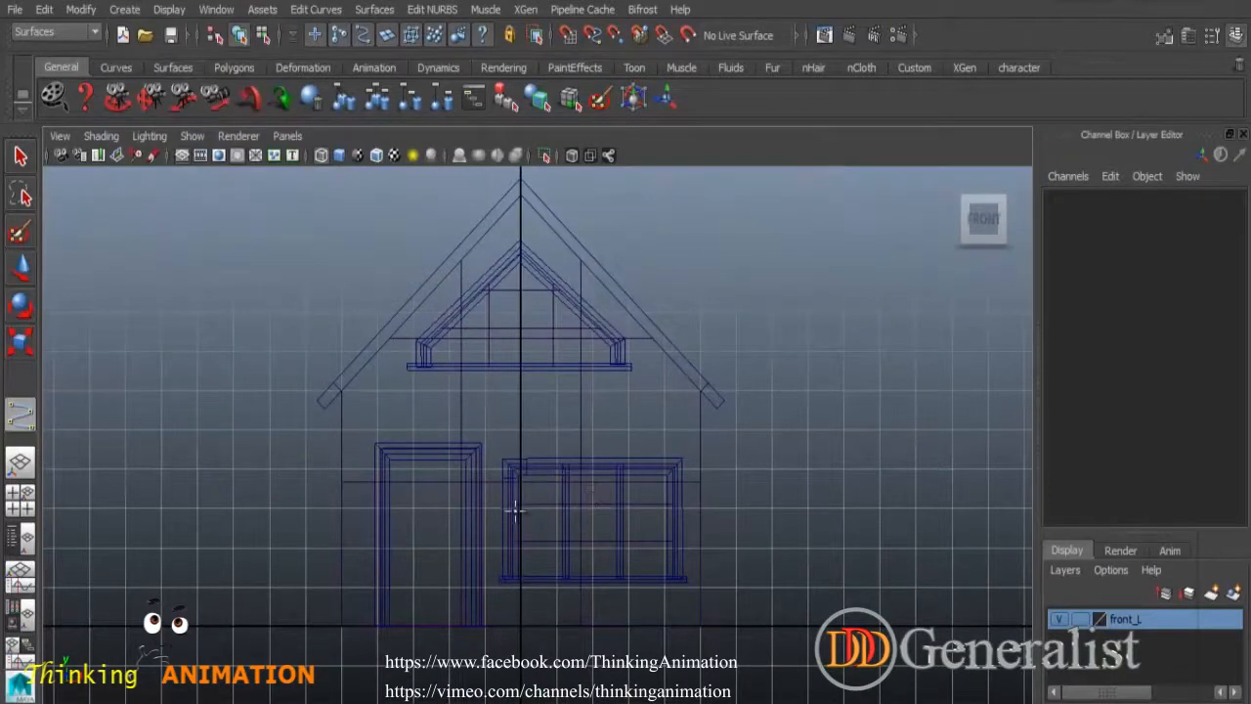
left_click(568, 35)
left_click(341, 469)
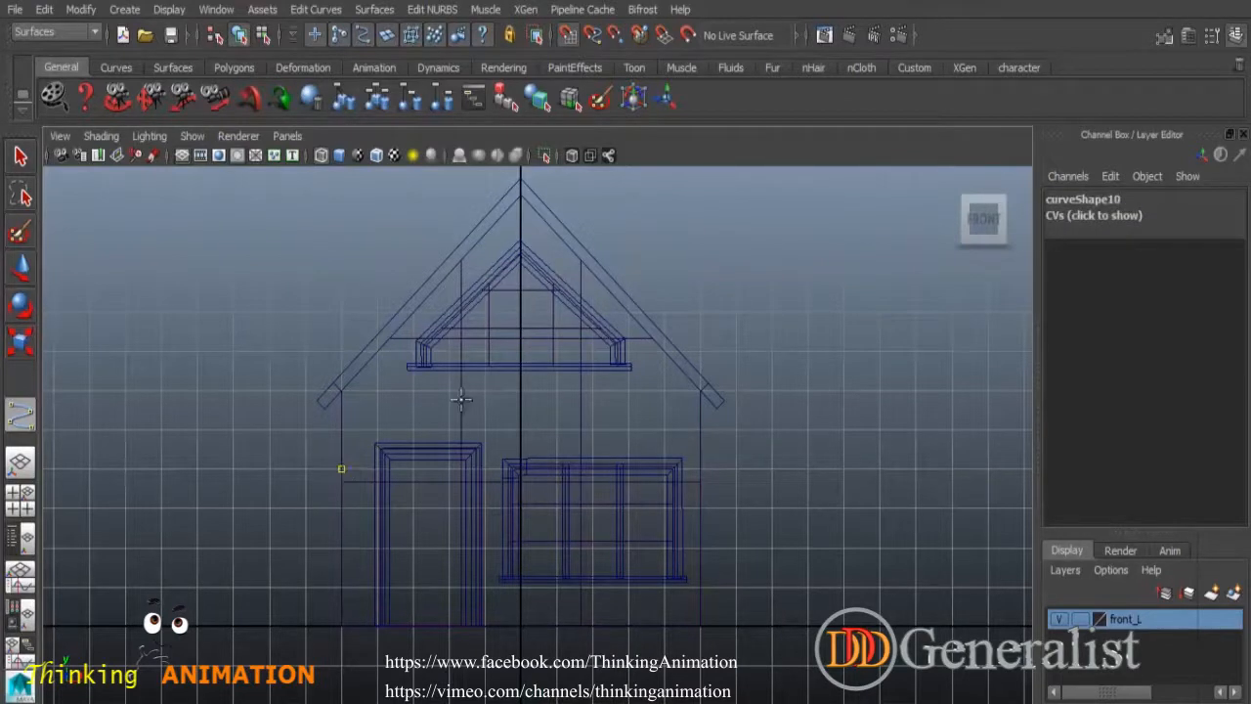
left_click(592, 472)
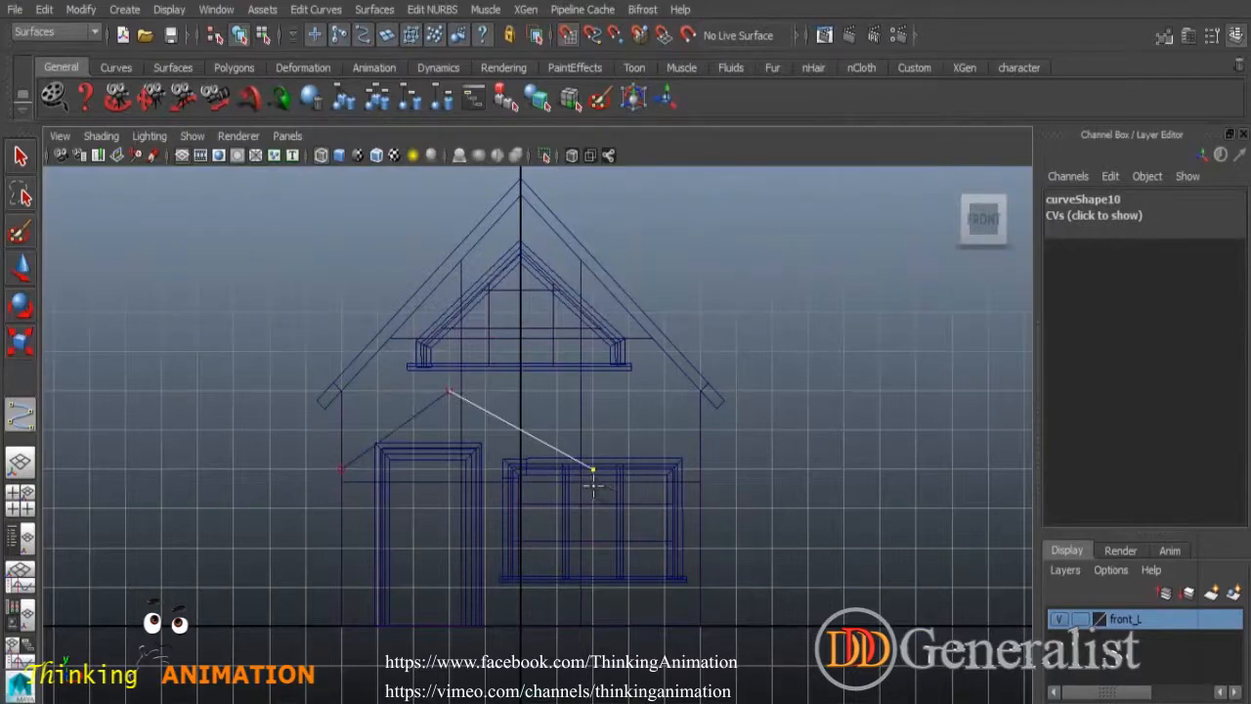
key("BackSpace")
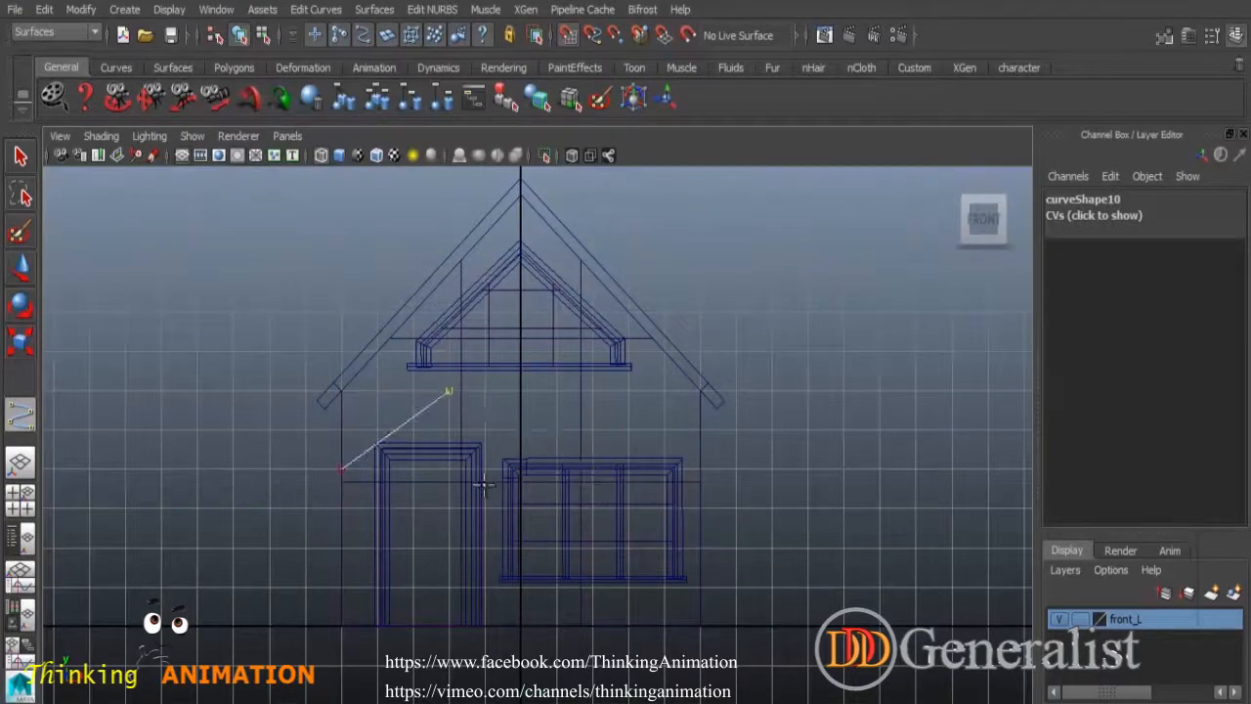
left_click(558, 470)
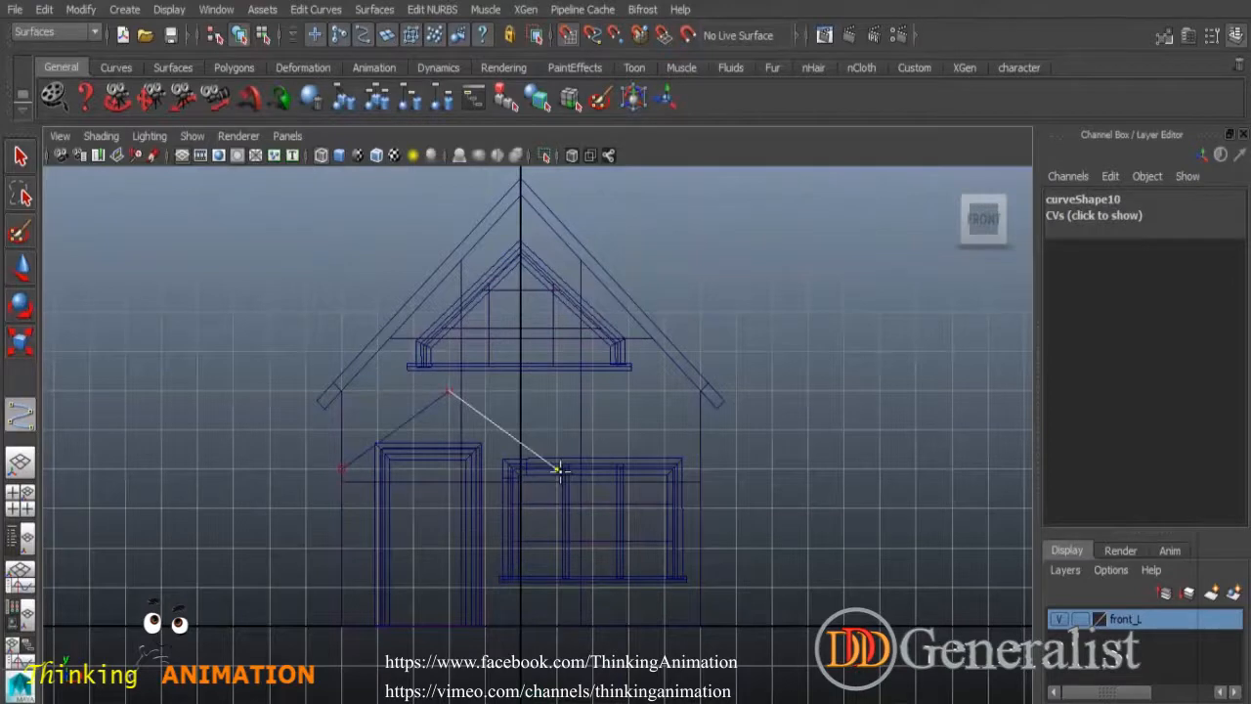
key("Return")
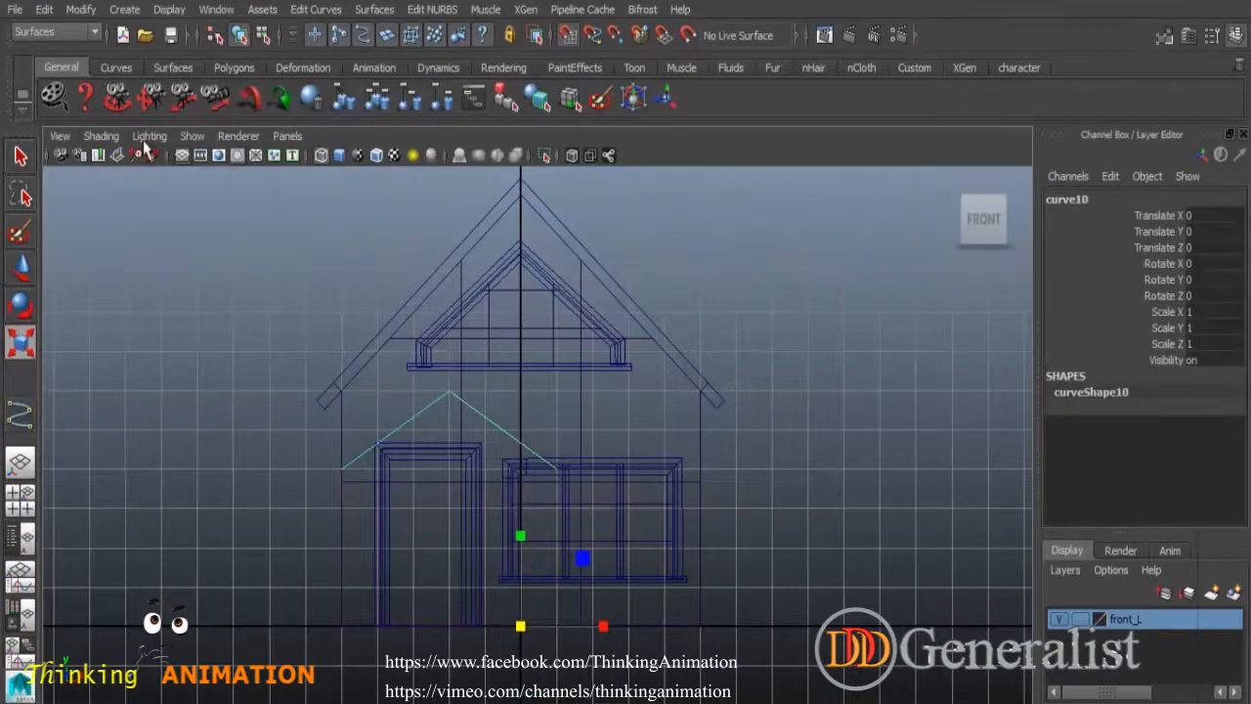
Center the new curve's pivot and scale the curve uniformly to 0.7.
left_click(81, 12)
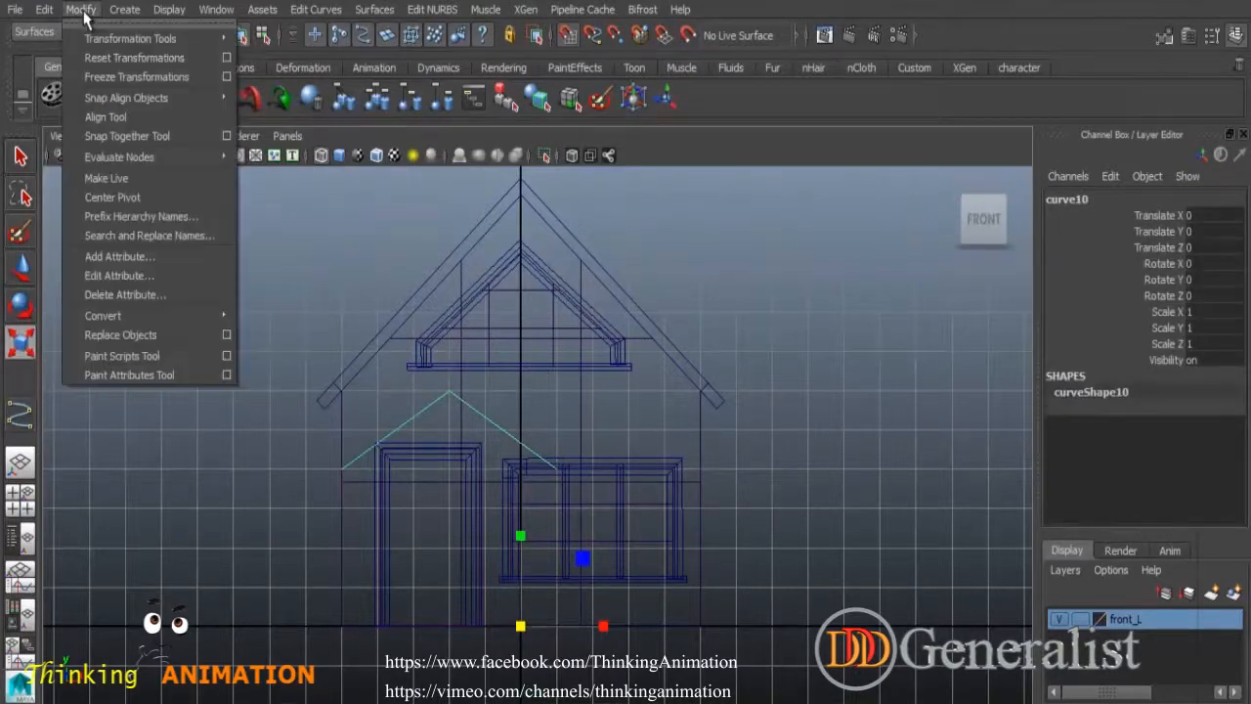
left_click(125, 199)
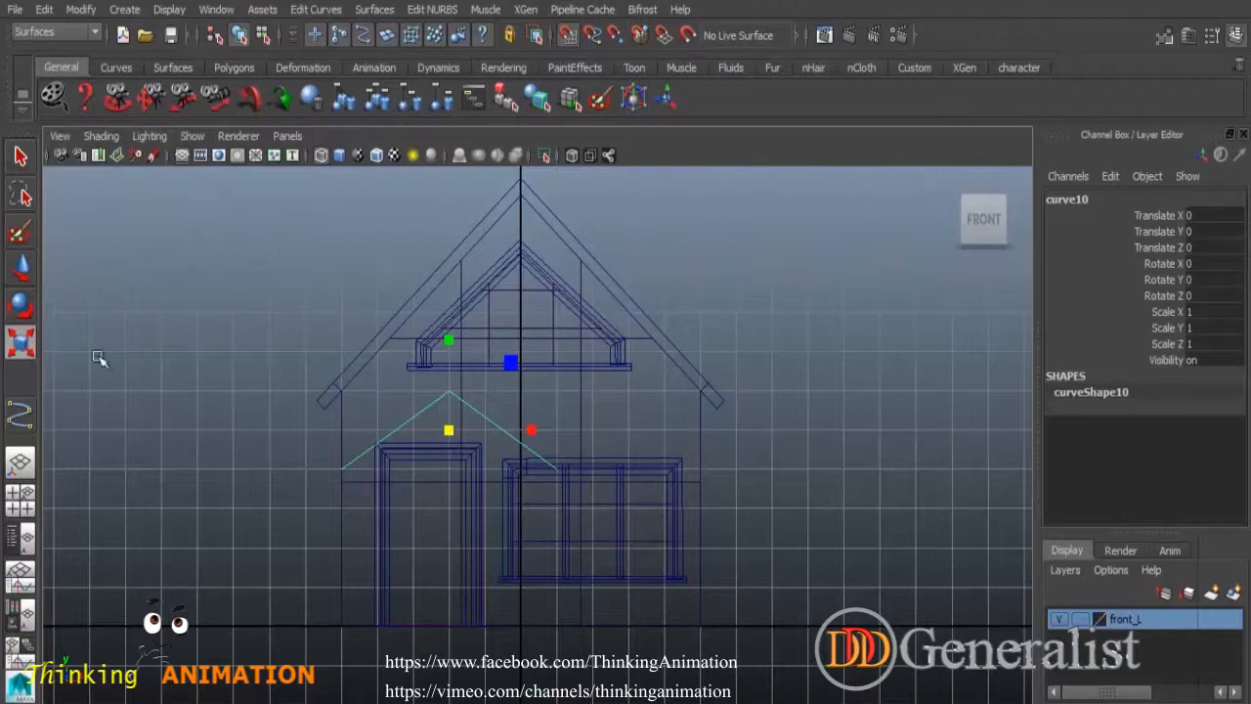
left_click_drag(464, 435, 405, 427)
Move the gable curve directly above the door frame, with Translate X about -0.581 and Translate Y about 0.57.
left_click(20, 266)
scroll(497, 525, "up", 3)
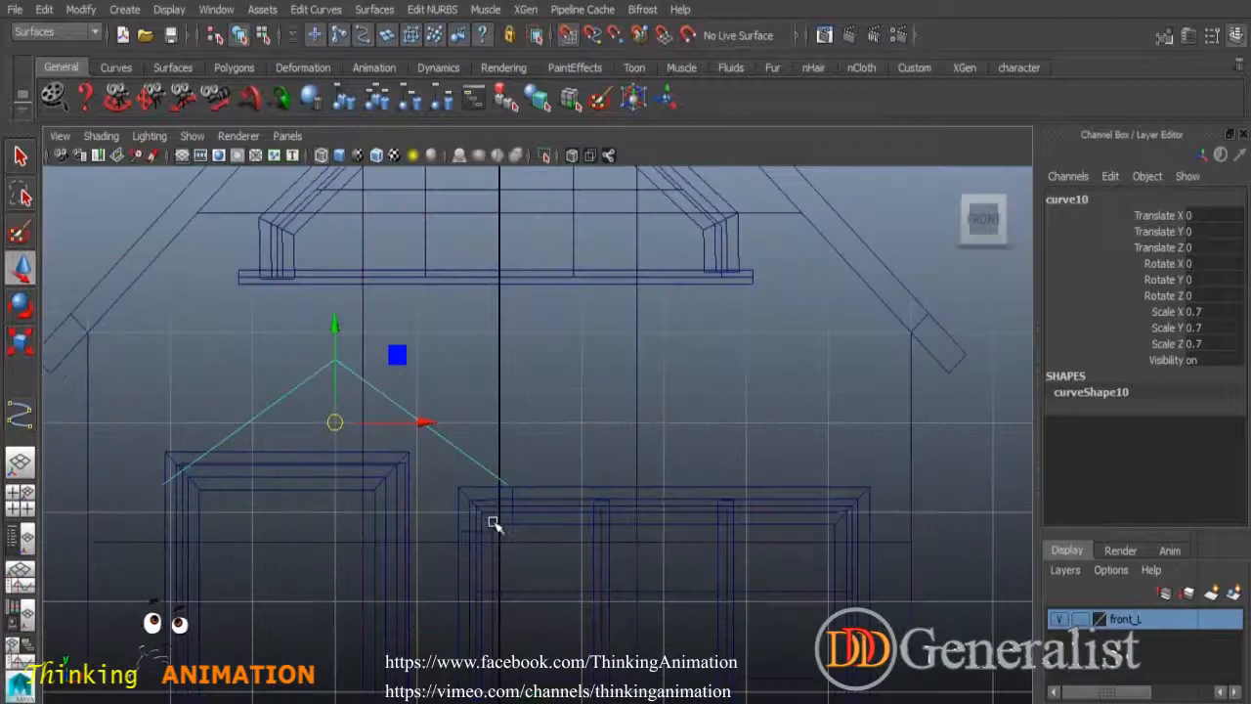
left_click_drag(427, 421, 377, 423)
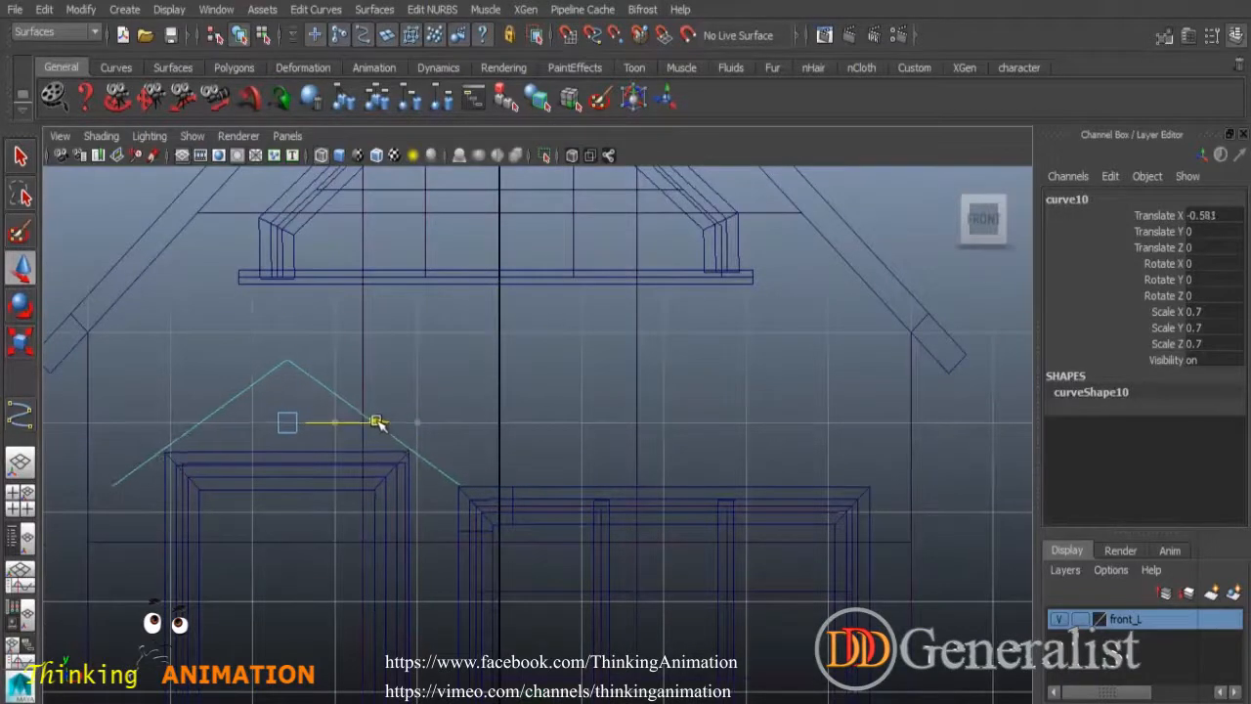
left_click_drag(290, 321, 289, 272)
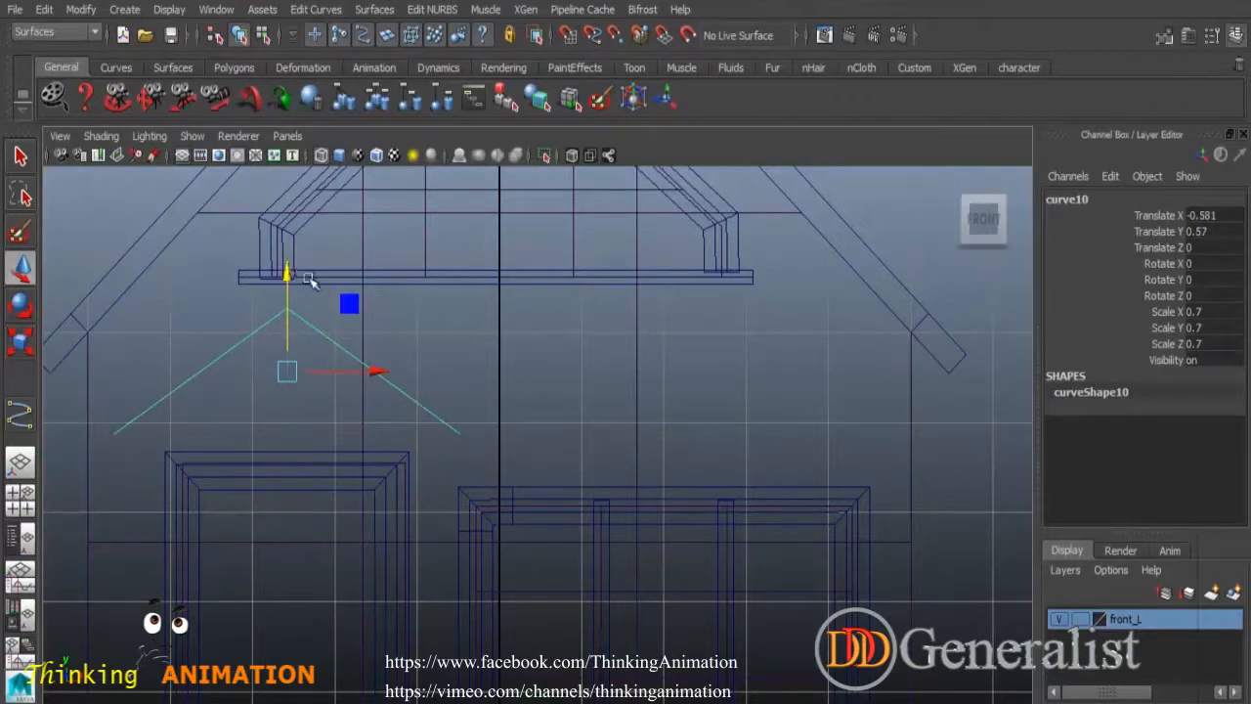
Offset the gable curve above the door inward by 0.3, with the offset options reset to their defaults.
left_click(317, 10)
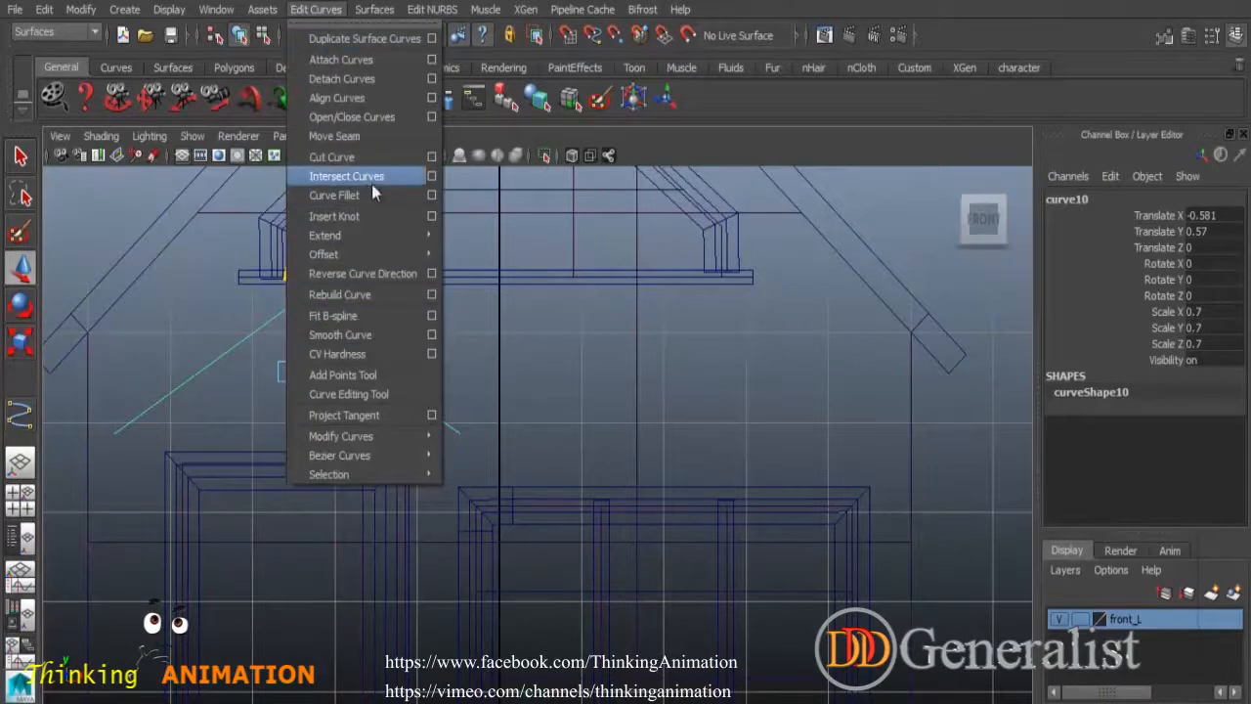
mouse_move(420, 255)
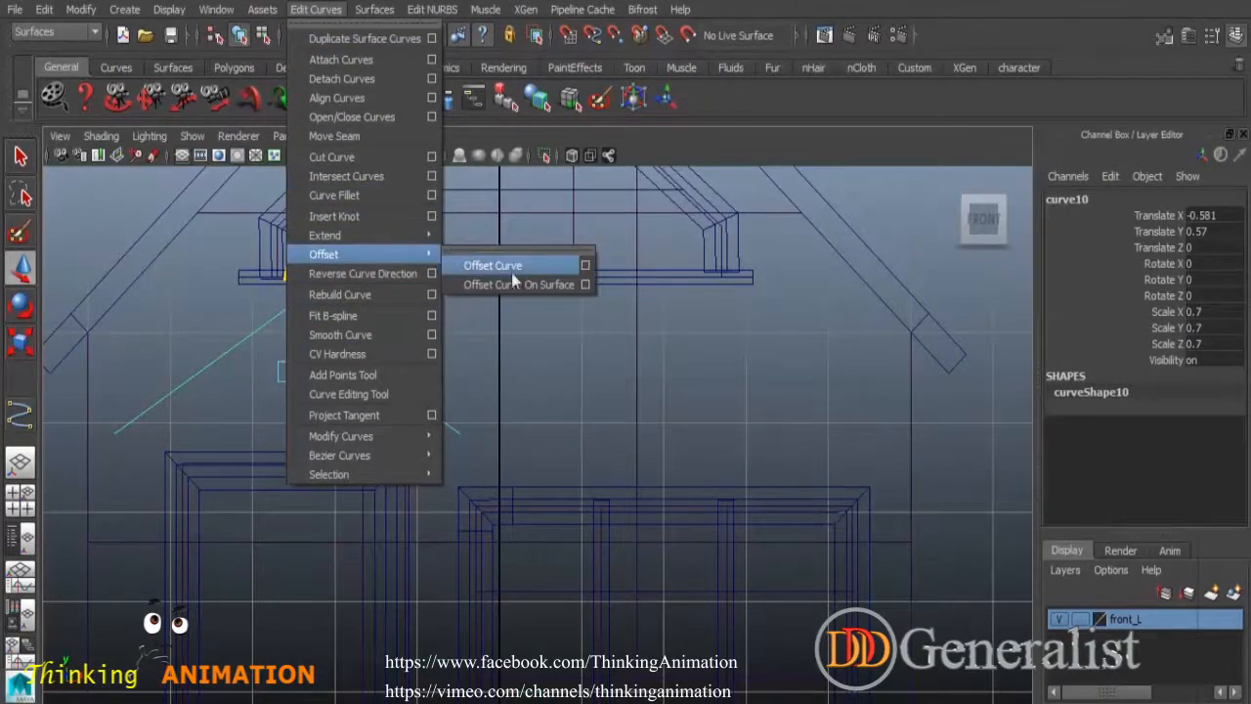
left_click(584, 270)
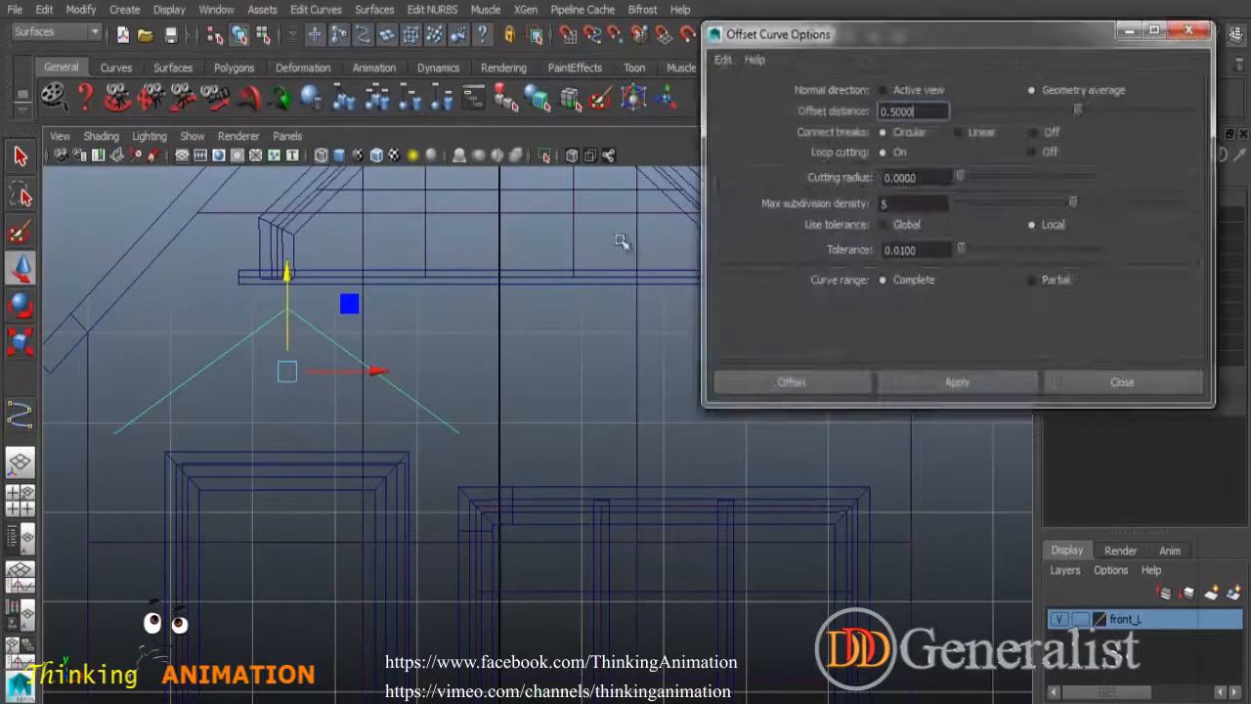
left_click(723, 60)
left_click(745, 99)
left_click_drag(925, 111, 810, 117)
type(".")
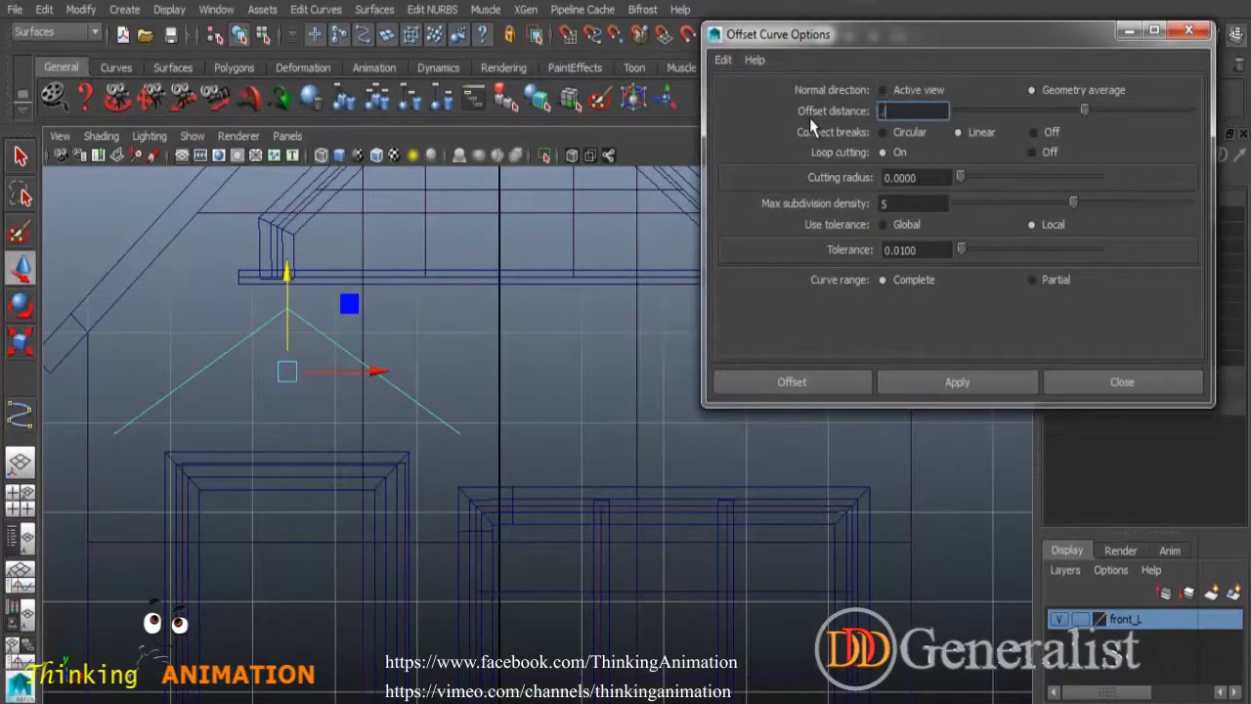
type("3")
left_click(944, 383)
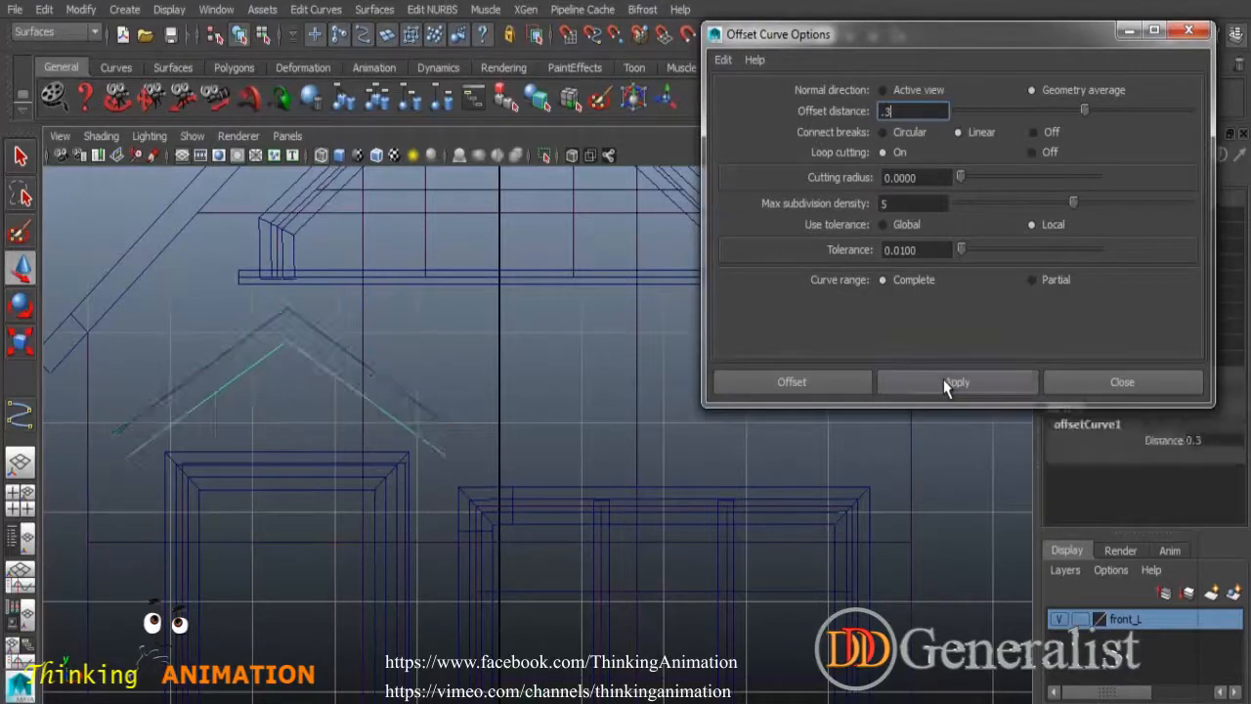
left_click(1134, 386)
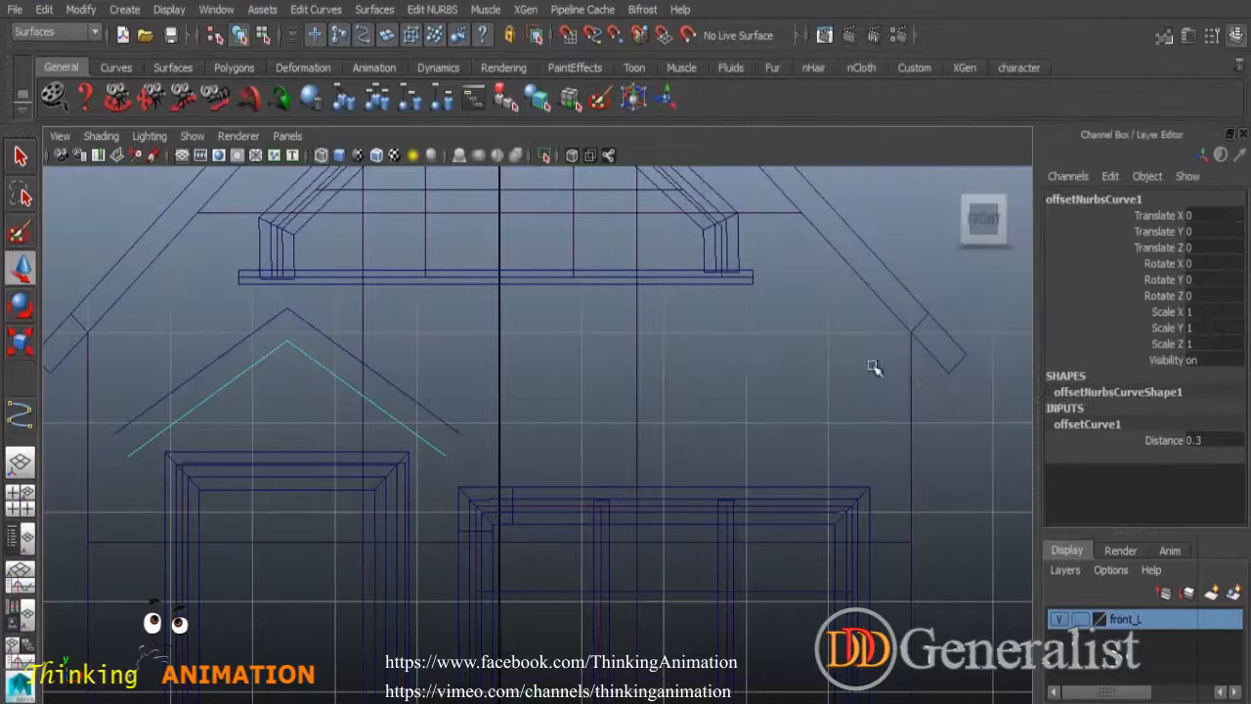
Duplicate the two gable curves and move the copies out in front of the house to Translate Z 3.241.
key("space")
key("space")
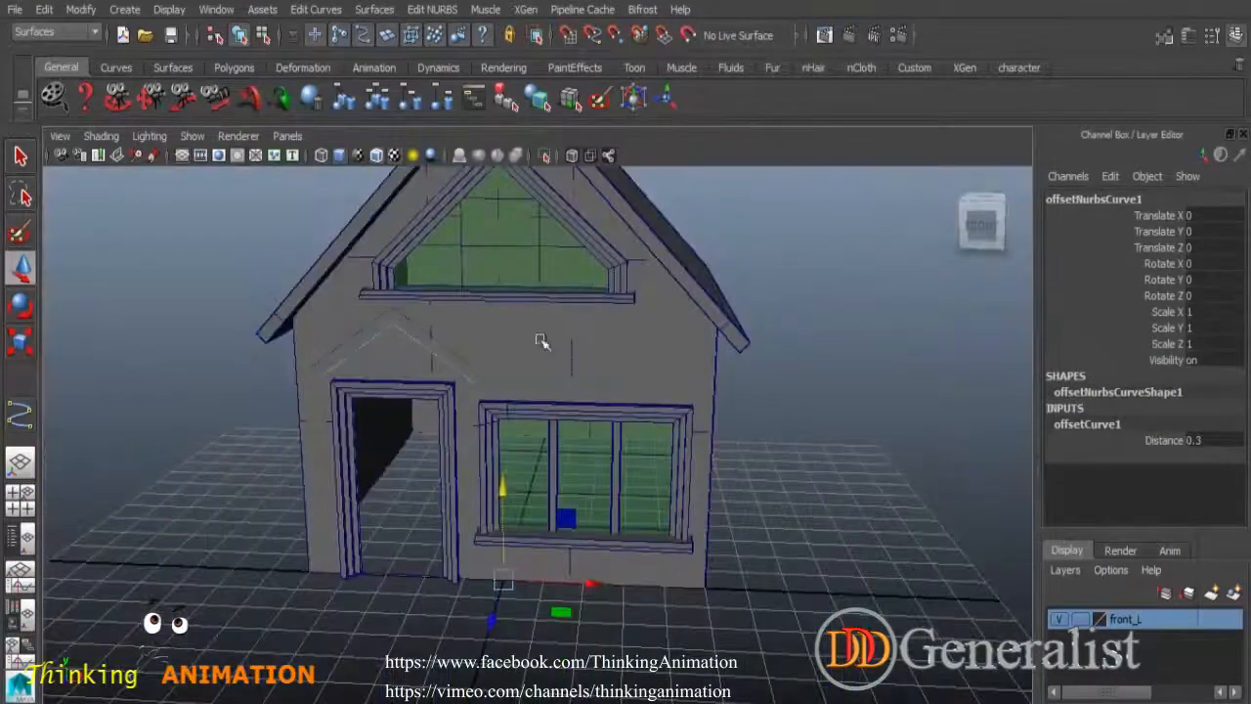
key("space")
left_click(207, 546)
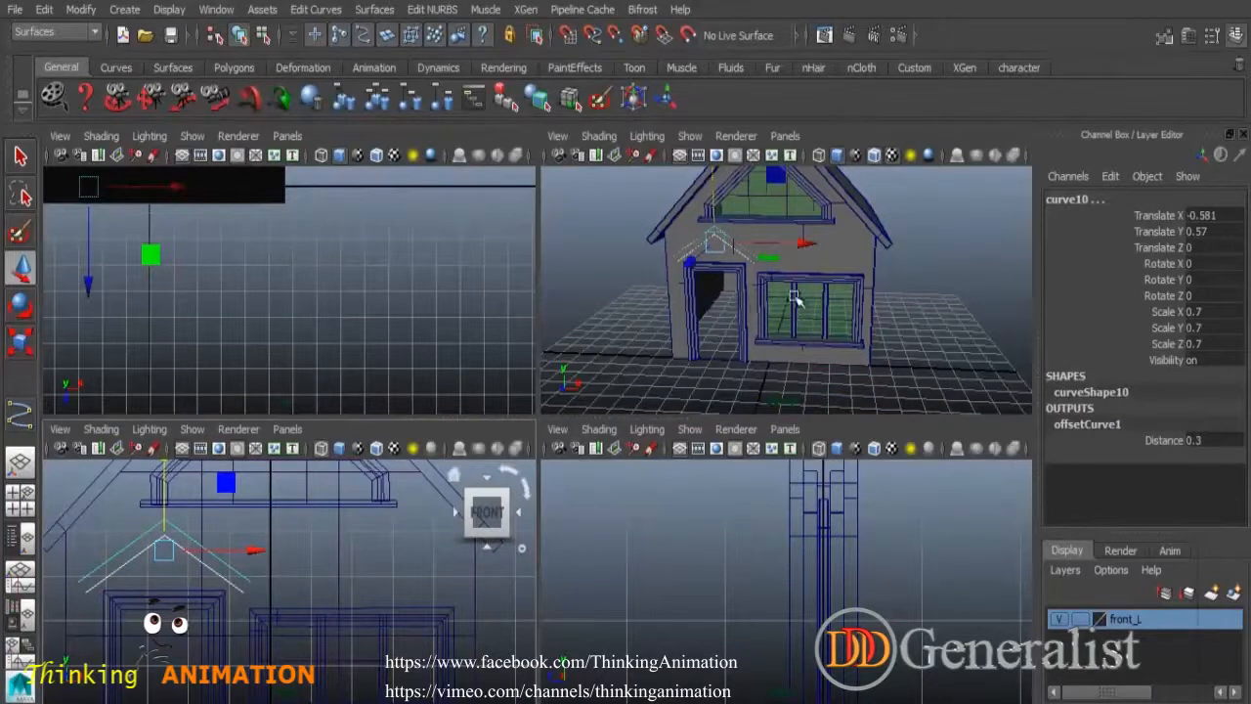
key("space")
left_click_drag(810, 341, 552, 497, "alt")
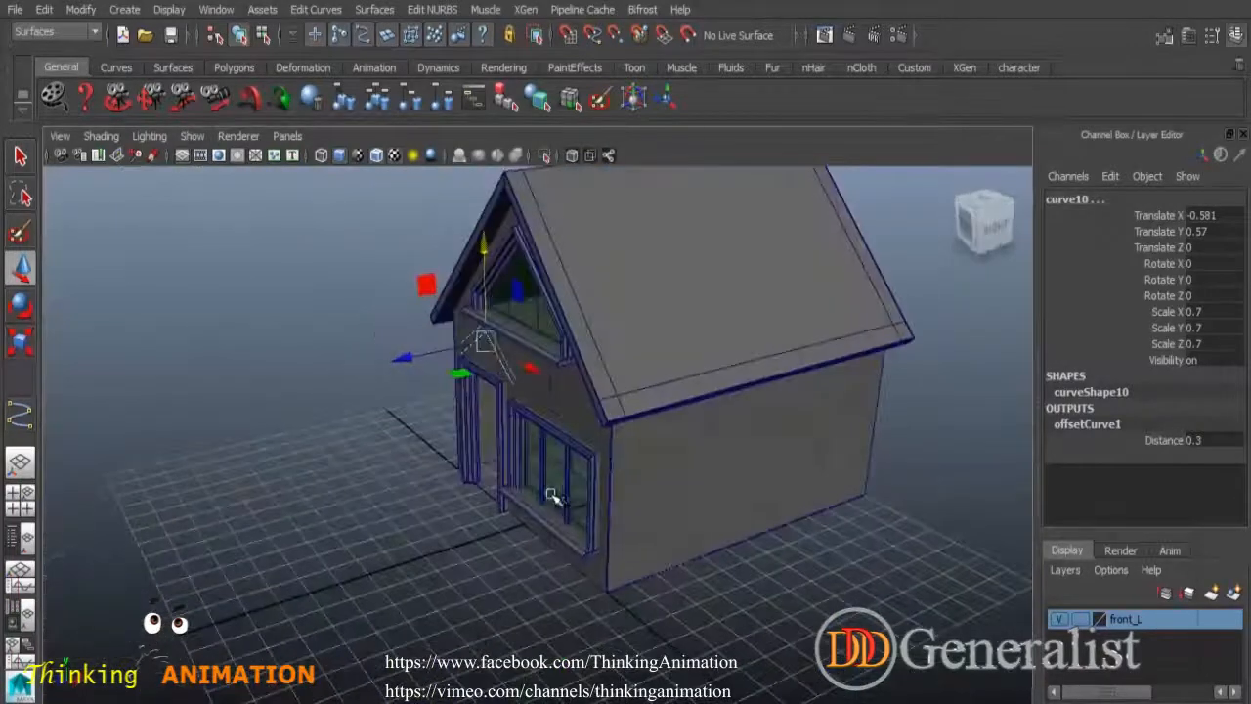
key("ctrl+d")
left_click_drag(415, 359, 325, 376)
left_click_drag(374, 409, 429, 466, "alt")
left_click_drag(360, 361, 346, 359)
left_click_drag(441, 440, 548, 416, "alt")
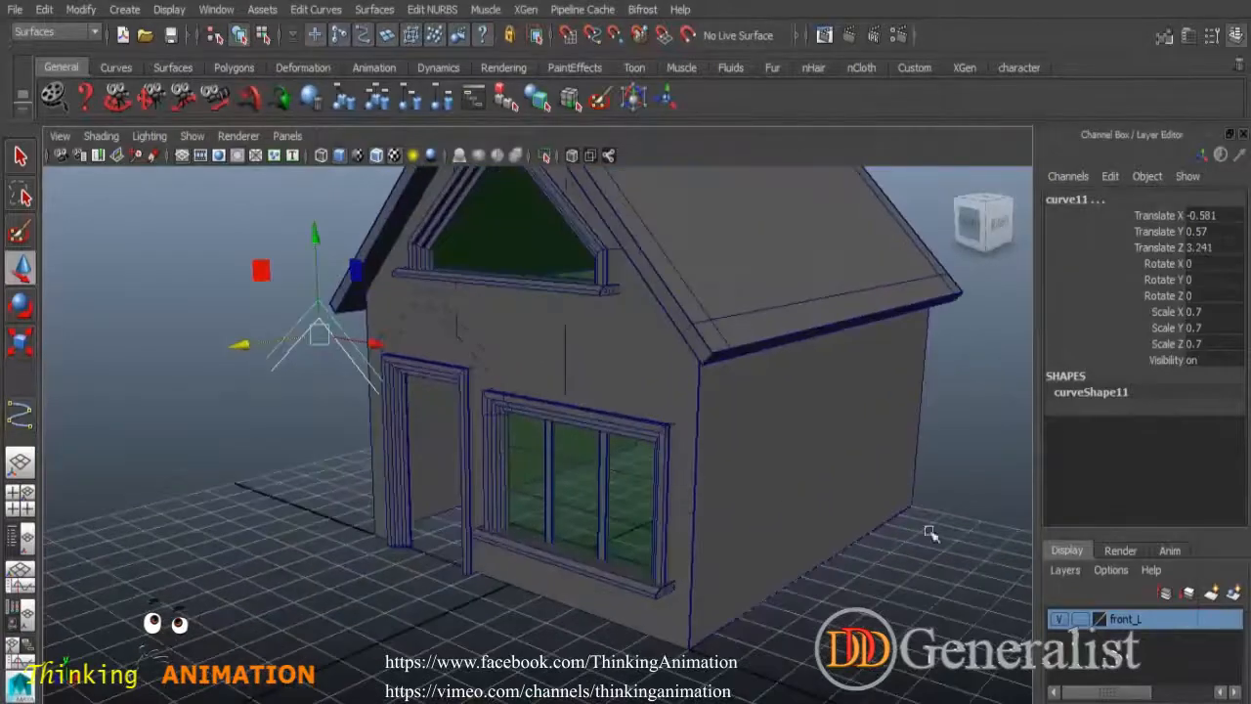
Hide the front_L layer and loft the upper roof surface between the back and front outer gable curves.
left_click(1059, 619)
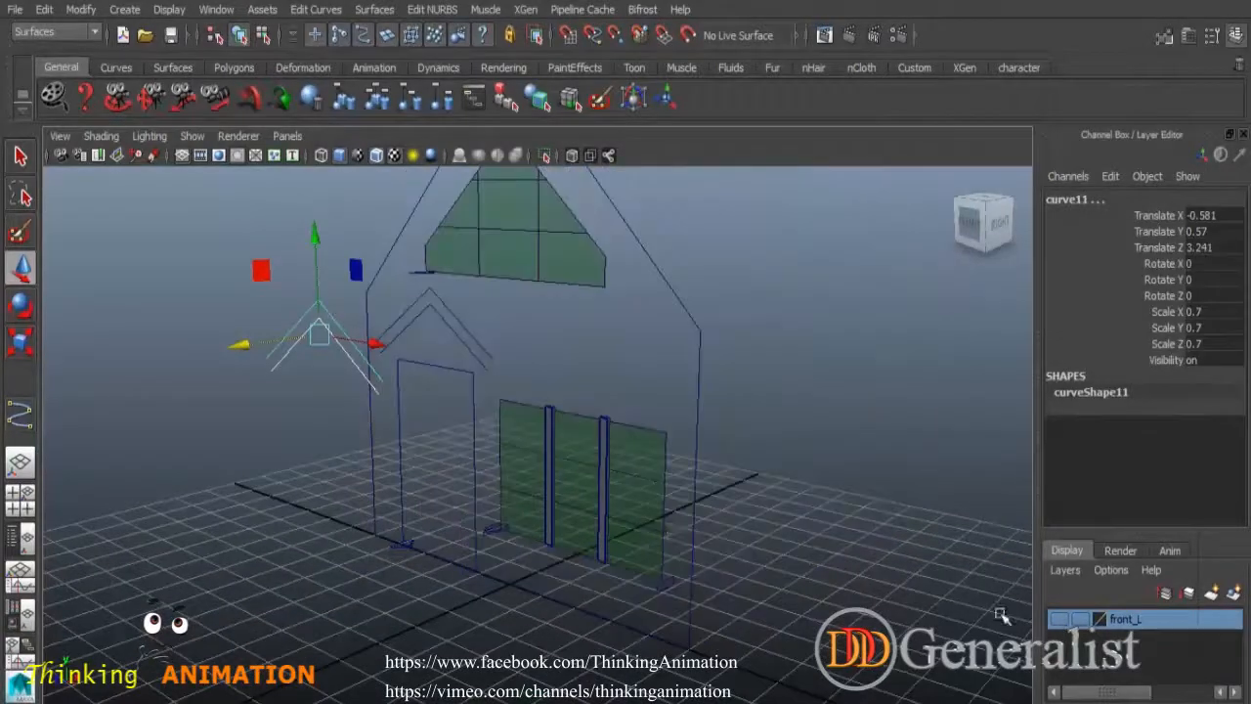
left_click(539, 373)
left_click(450, 308)
left_click(323, 303)
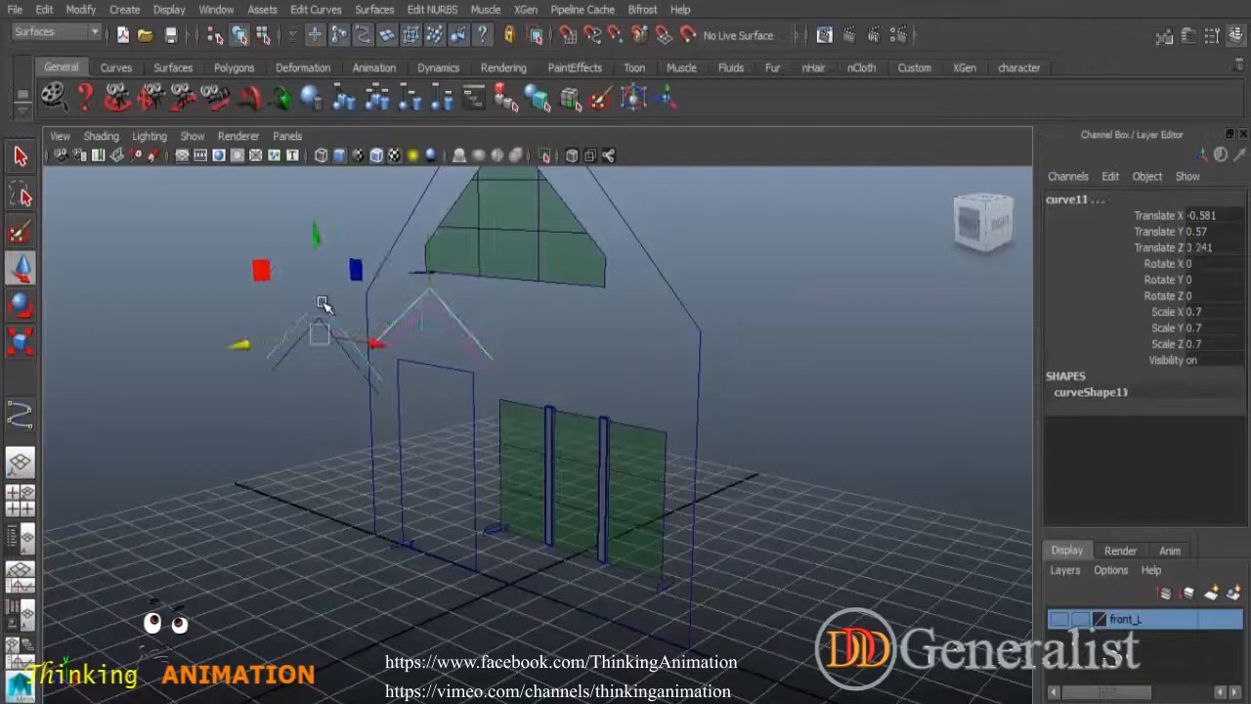
left_click(374, 9)
left_click(386, 54)
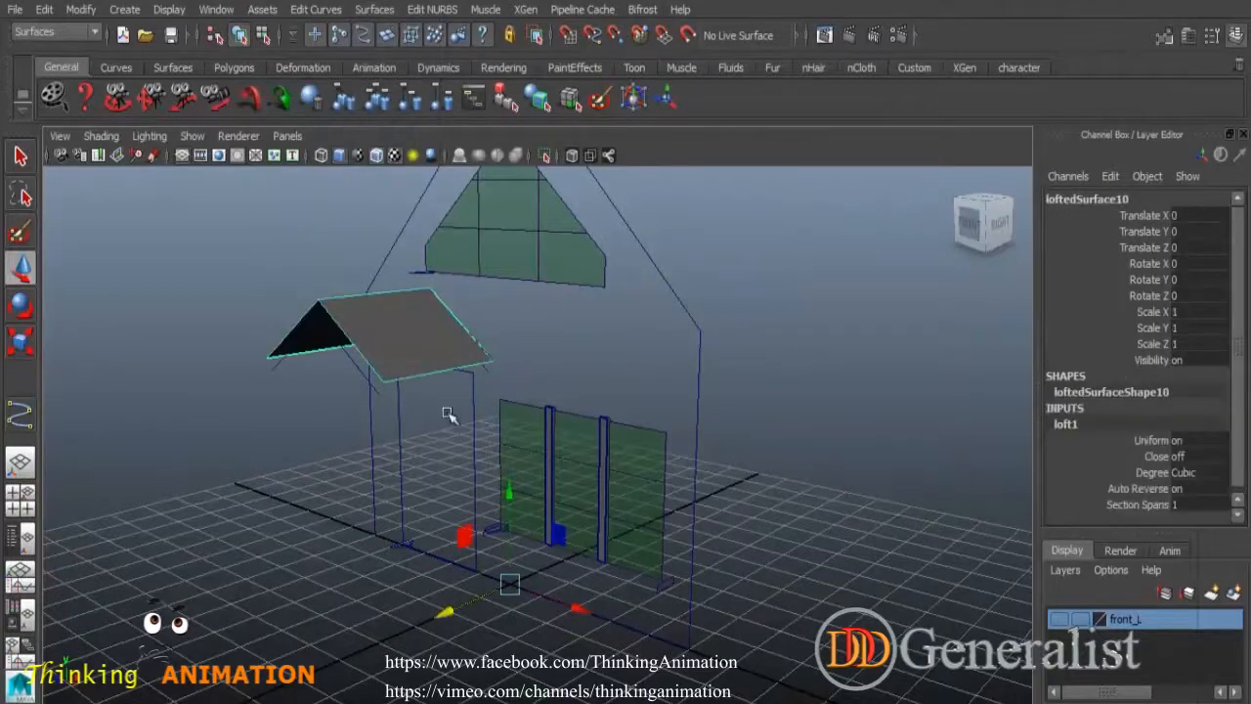
Loft the underside of the small roof between the back and front inner offset curves.
left_click_drag(446, 429, 475, 385, "alt")
left_click(476, 383)
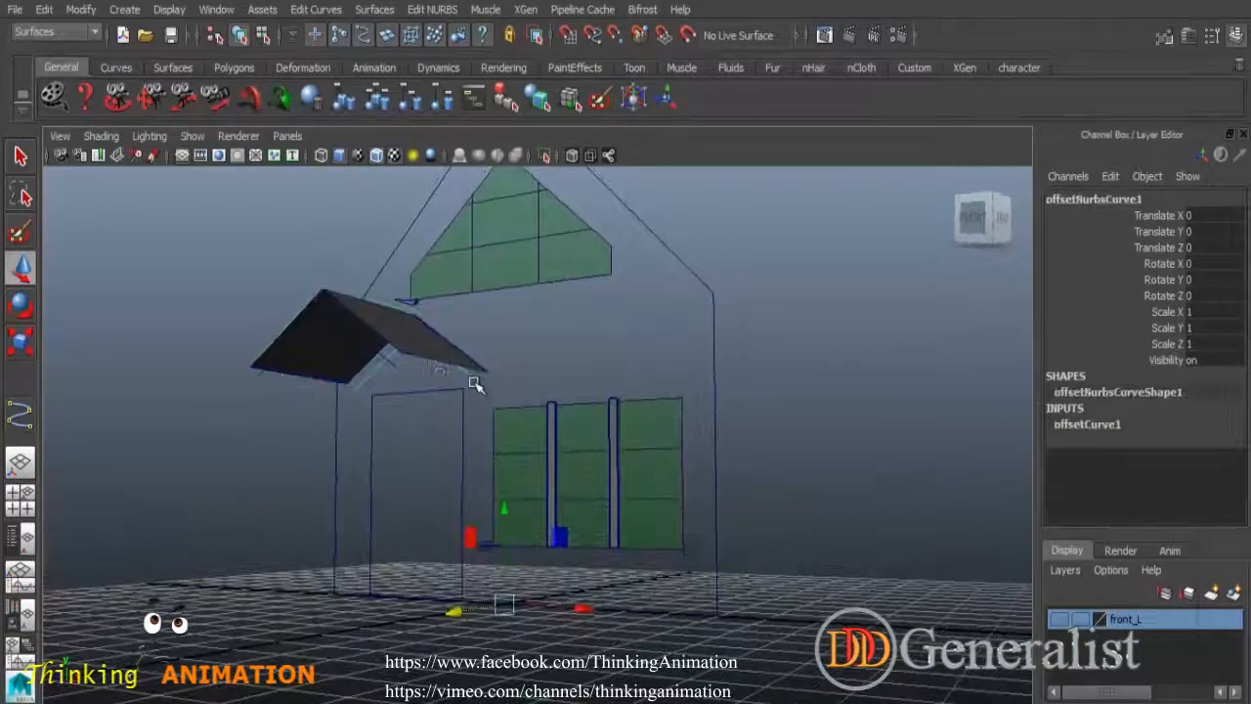
left_click(376, 349, "shift")
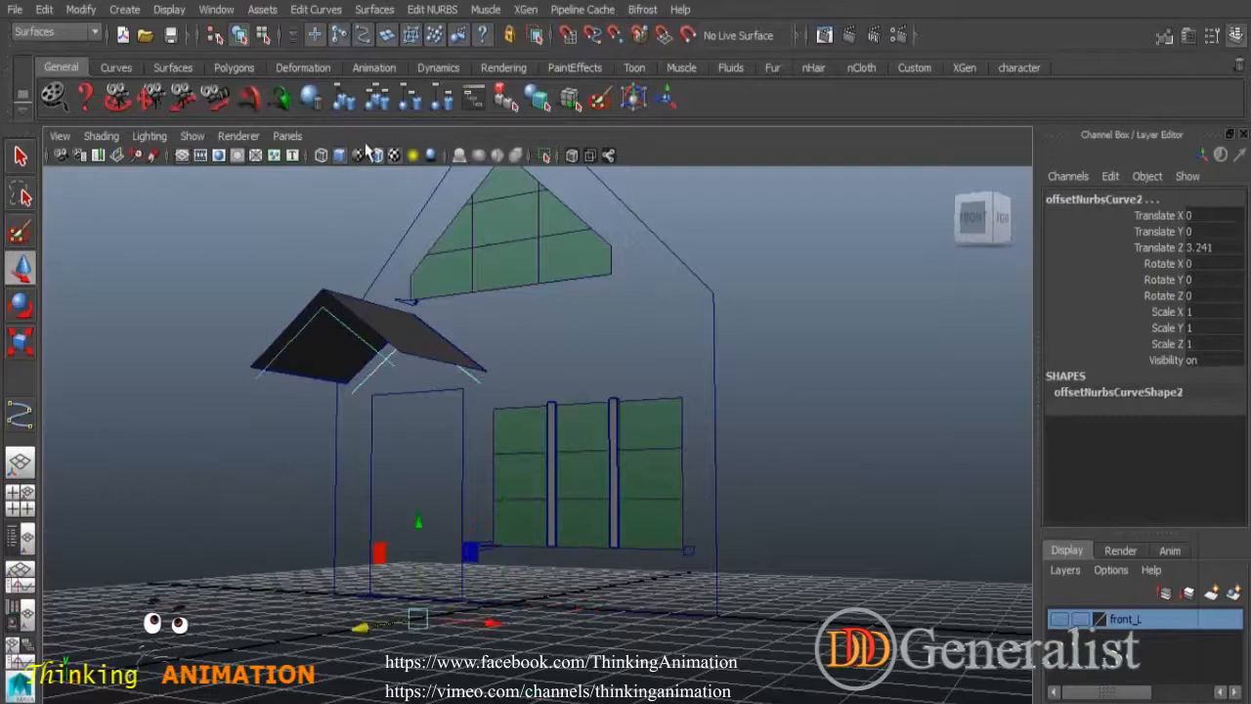
key("g")
left_click_drag(381, 376, 519, 433, "alt")
left_click(501, 346)
right_click(479, 340)
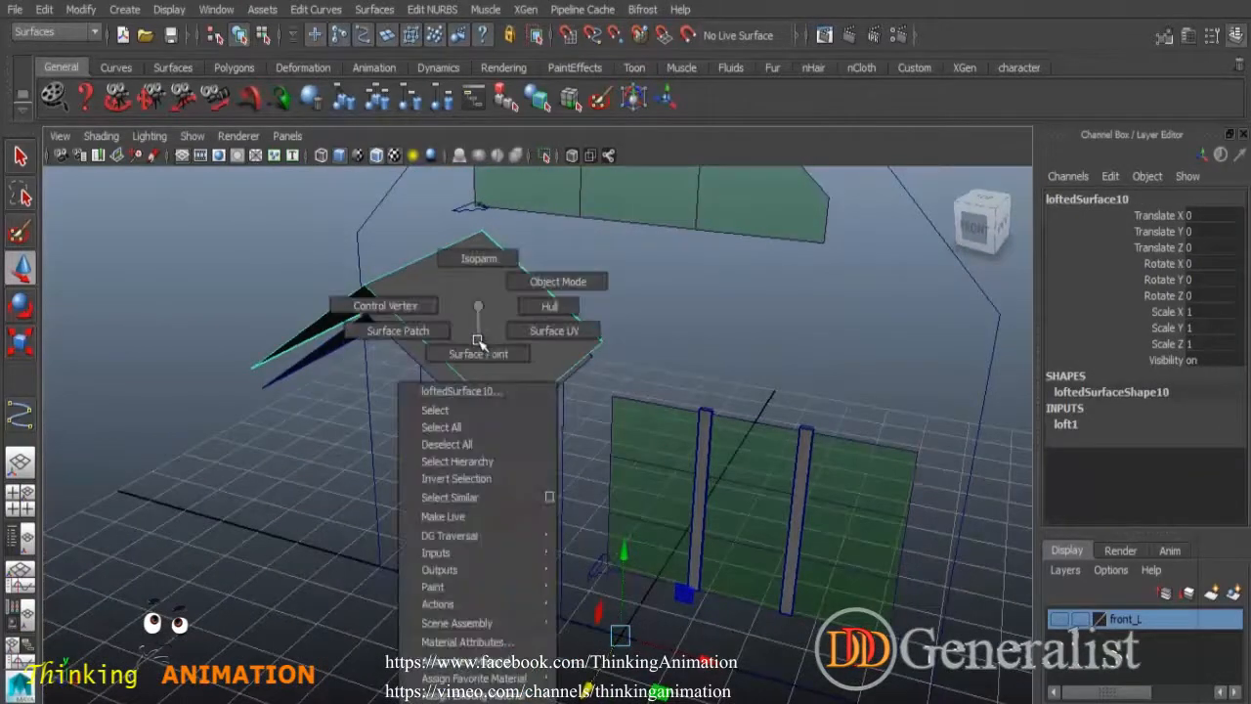
right_click_drag(477, 340, 465, 341)
right_click_drag(421, 306, 506, 283)
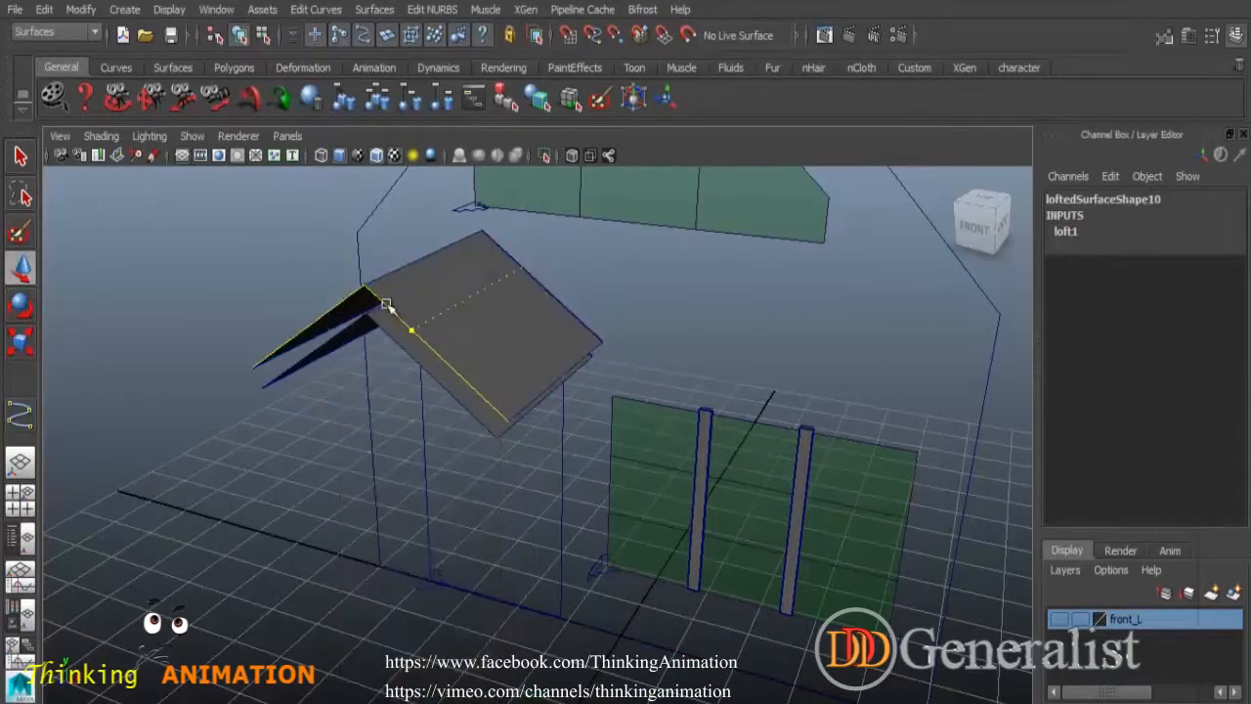
left_click(387, 307)
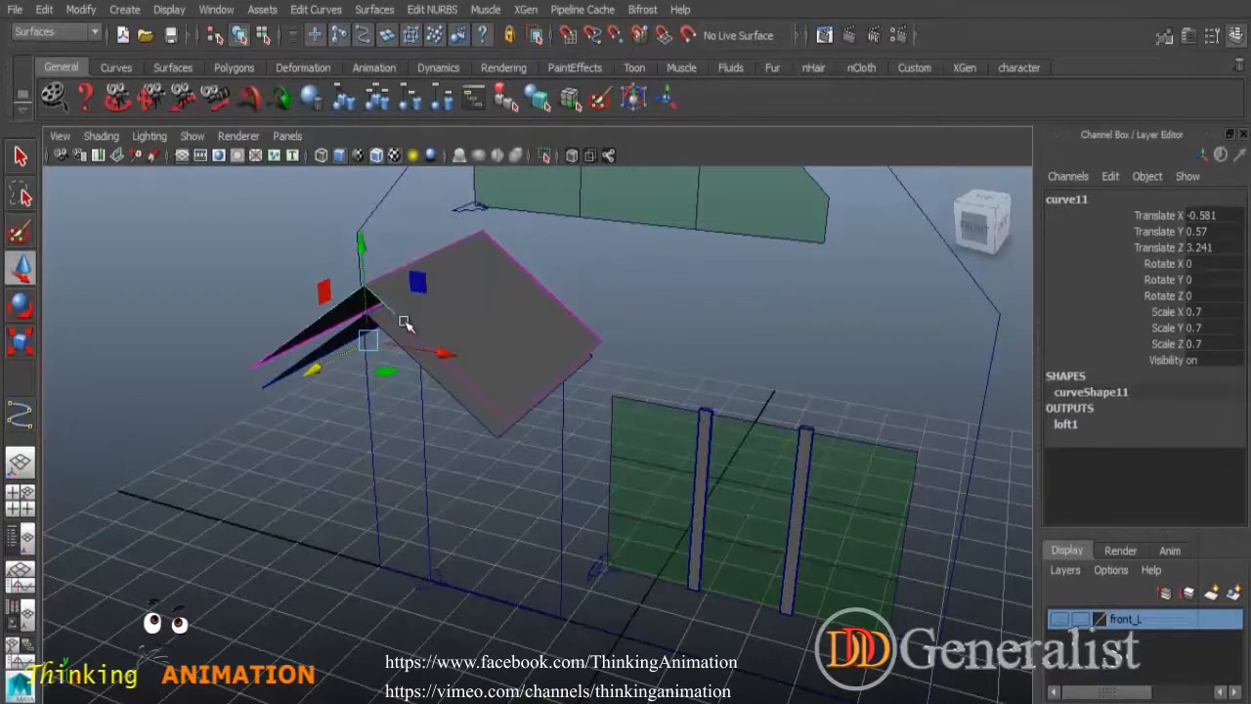
left_click(331, 349, "shift")
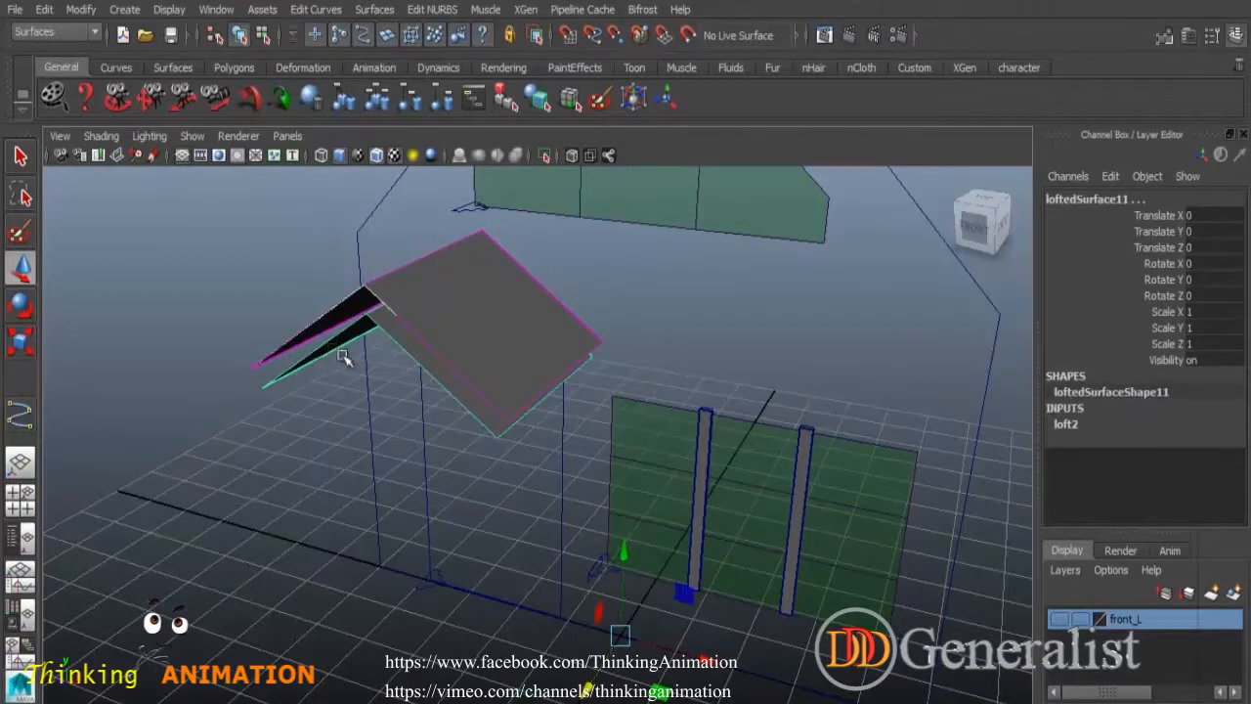
left_click(297, 199)
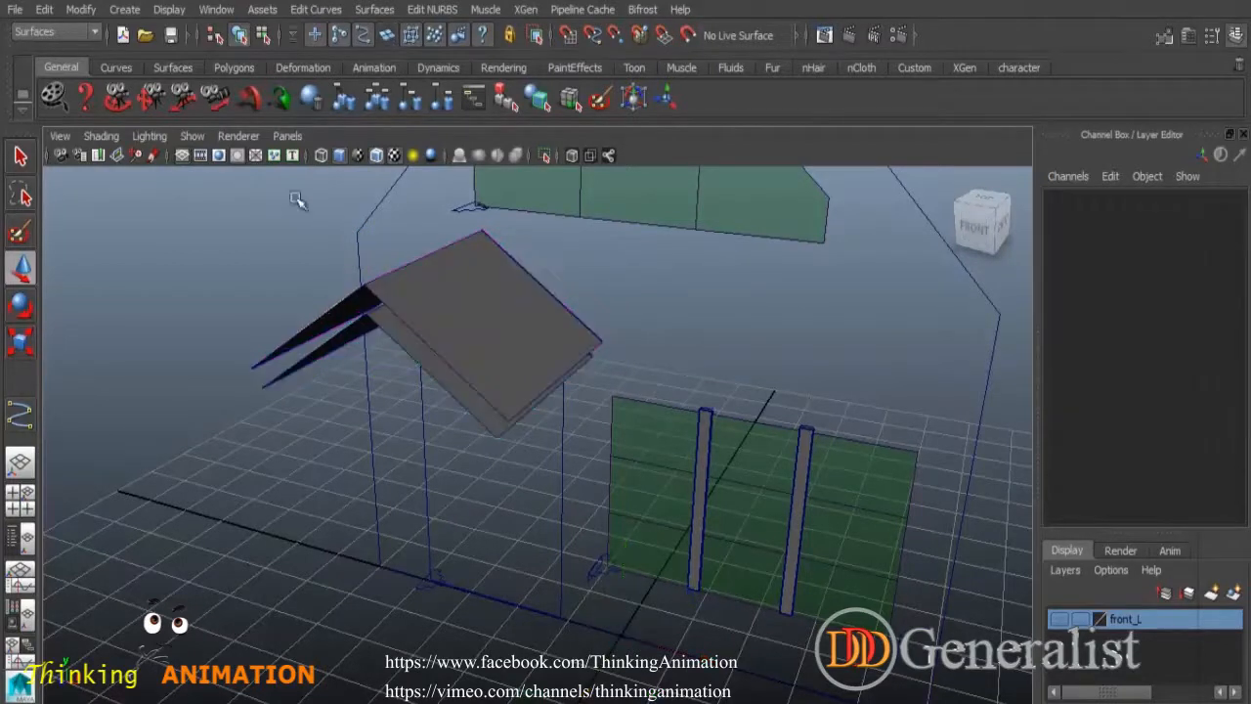
left_click(325, 309)
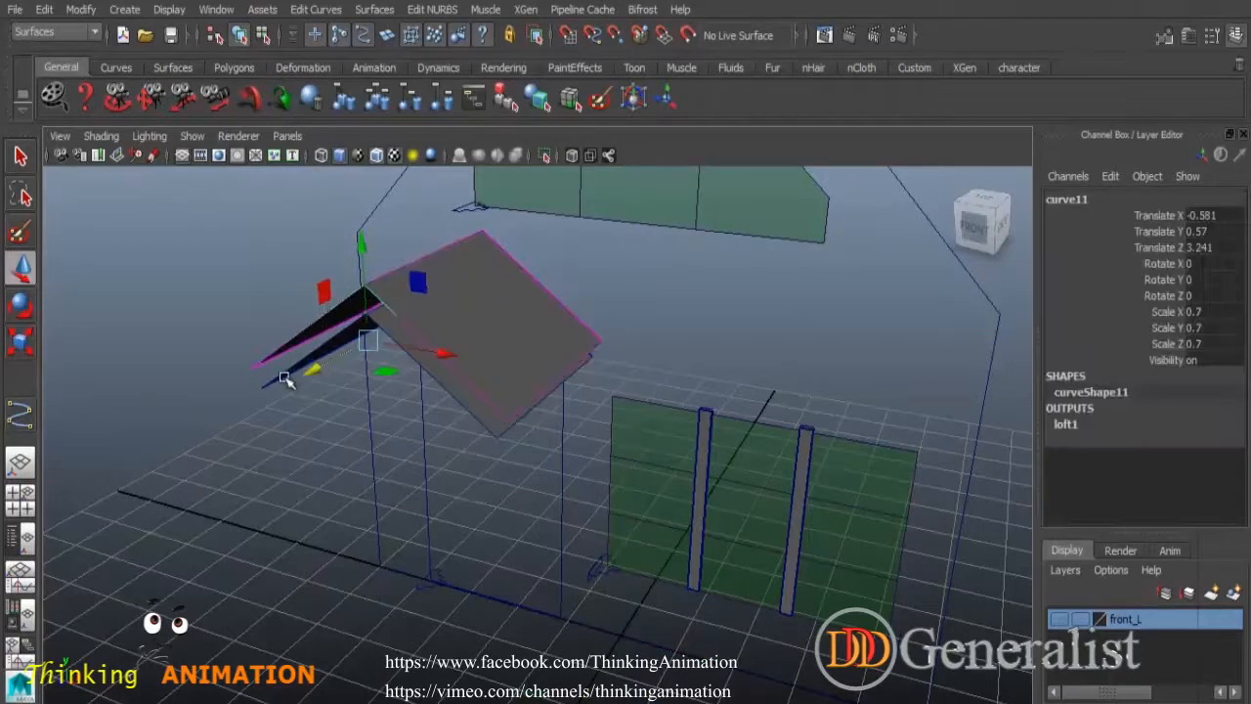
left_click(290, 375, "shift")
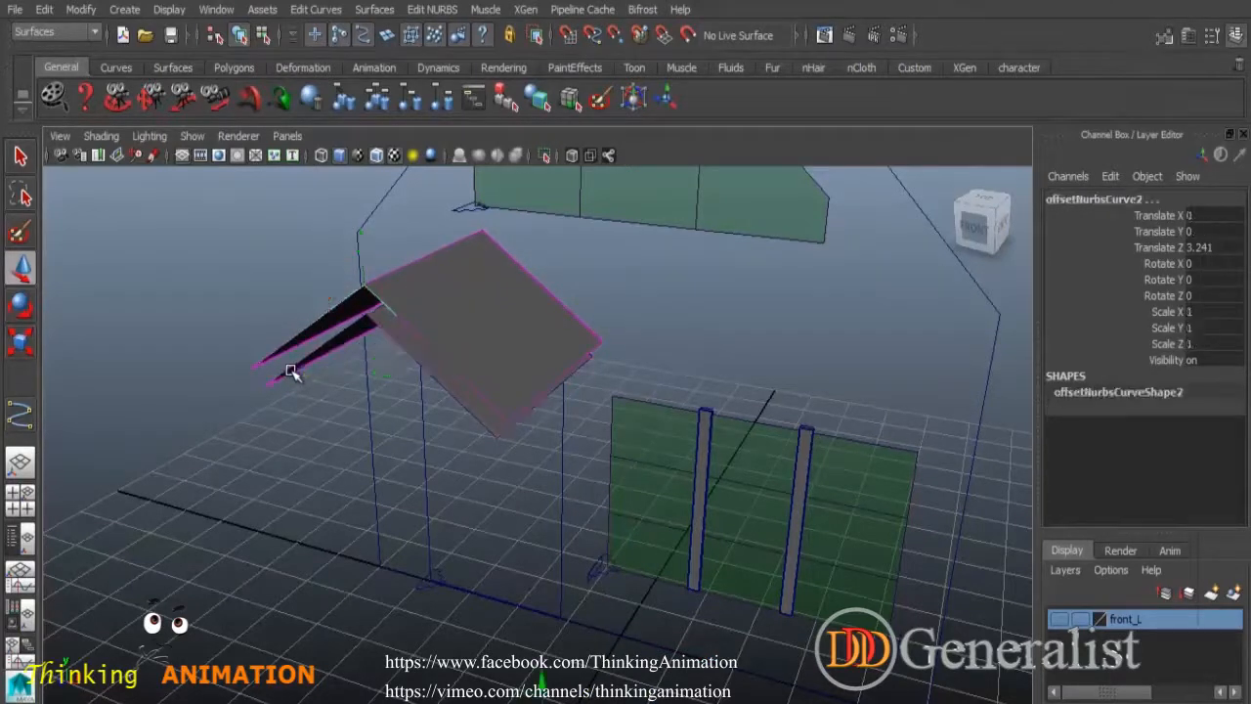
Loft between the outer and inner front gable curves to close the front face of the small roof.
left_click_drag(481, 403, 398, 398, "alt")
right_click(473, 307)
left_click(535, 281)
left_click(445, 315)
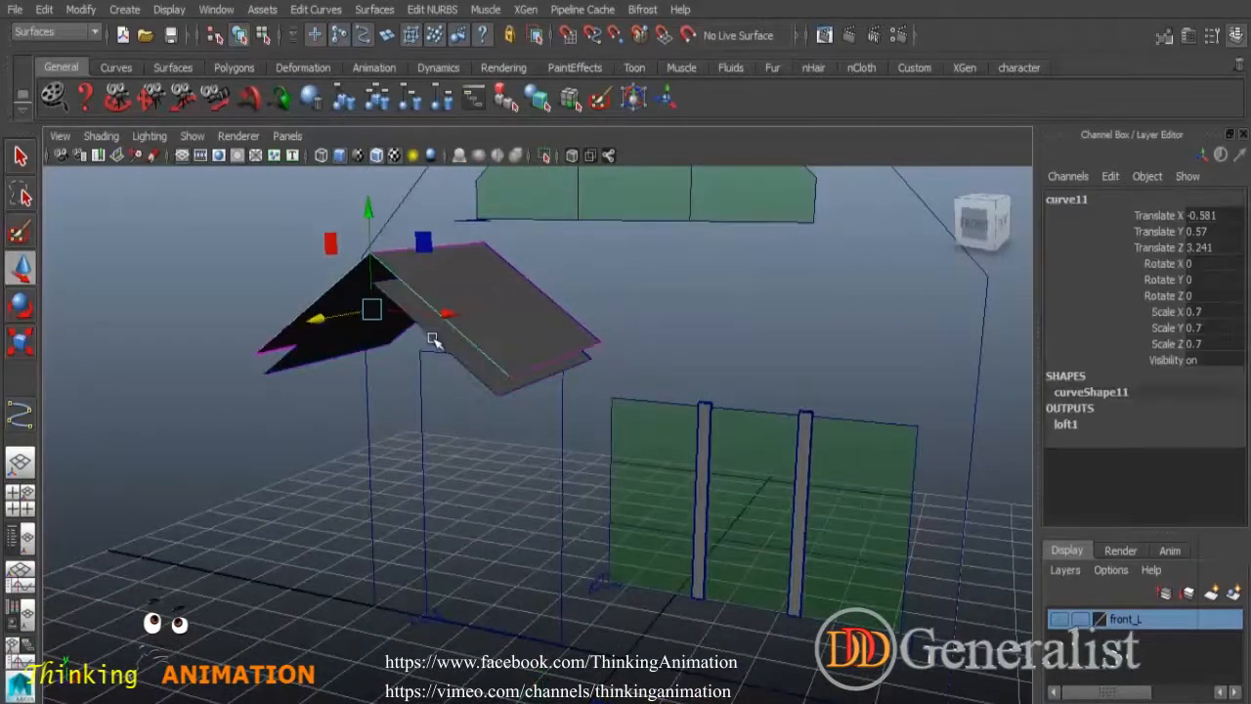
left_click(435, 340)
left_click(381, 11)
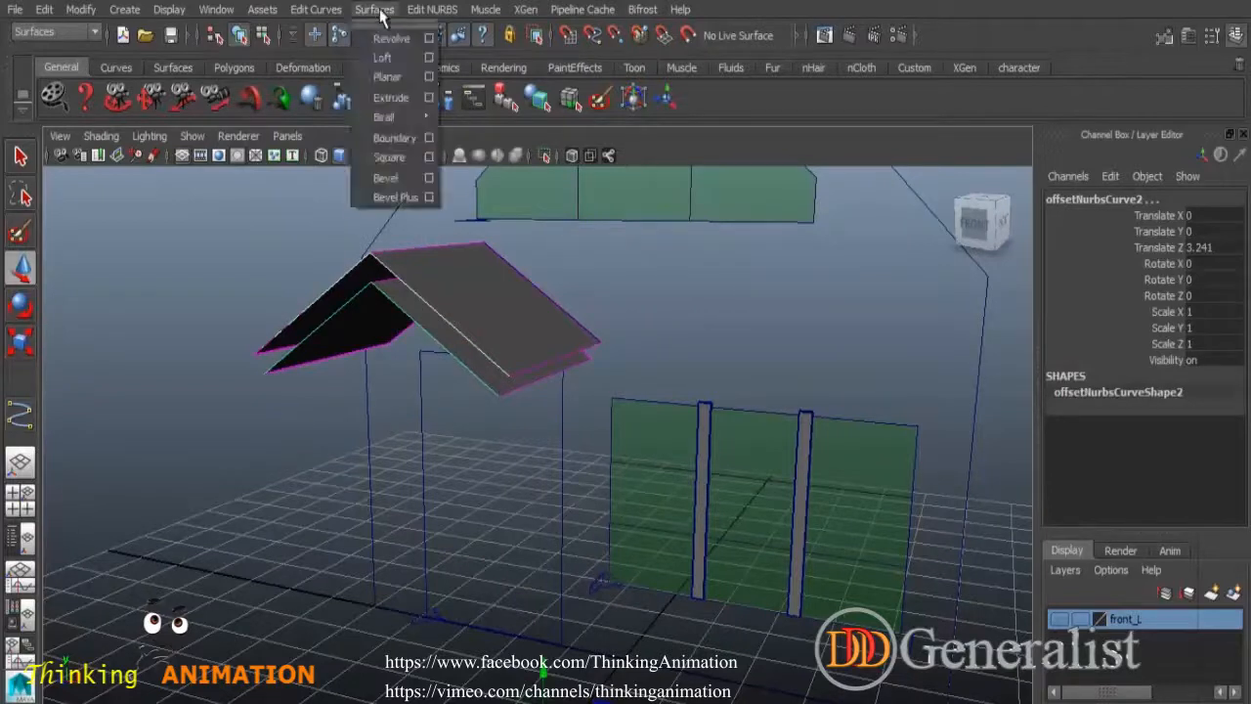
left_click(396, 62)
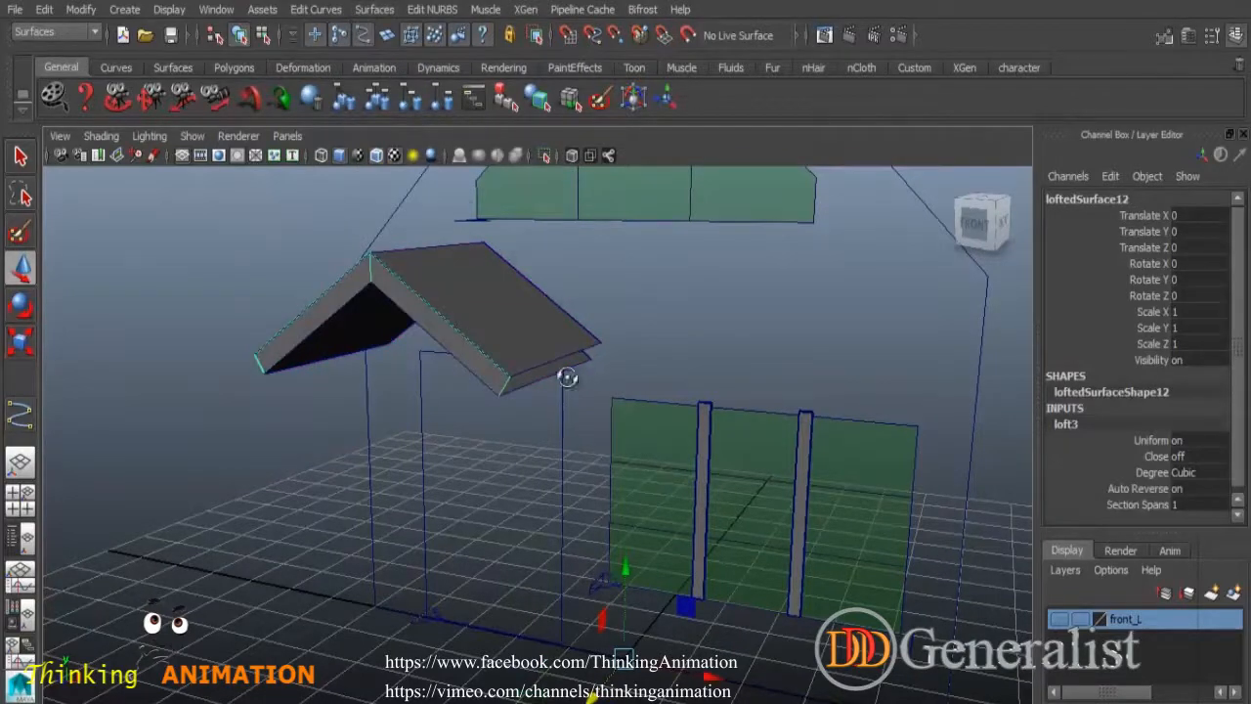
Loft between the lower edge isoparms of both roof surfaces to close the eave on the window side.
left_click_drag(569, 378, 406, 372, "alt")
left_click_drag(554, 338, 616, 349, "alt")
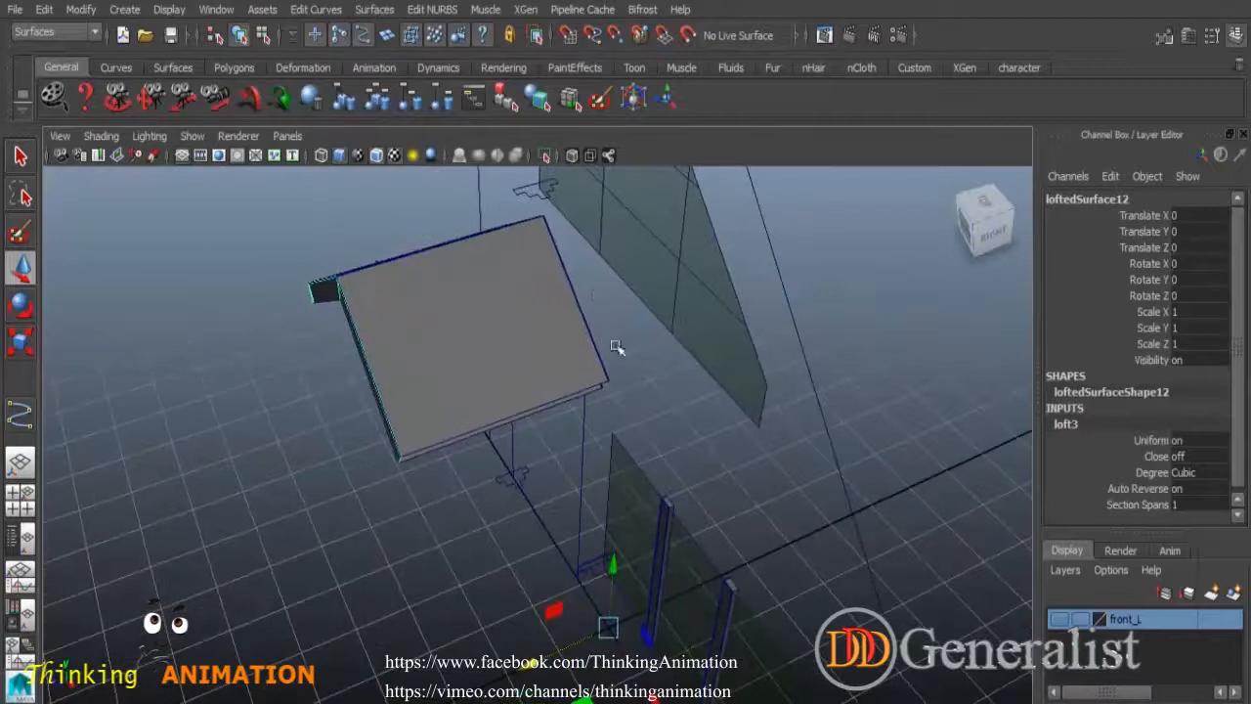
left_click_drag(538, 309, 519, 338, "alt")
left_click(511, 352)
right_click(506, 306)
right_click_drag(506, 332, 506, 259)
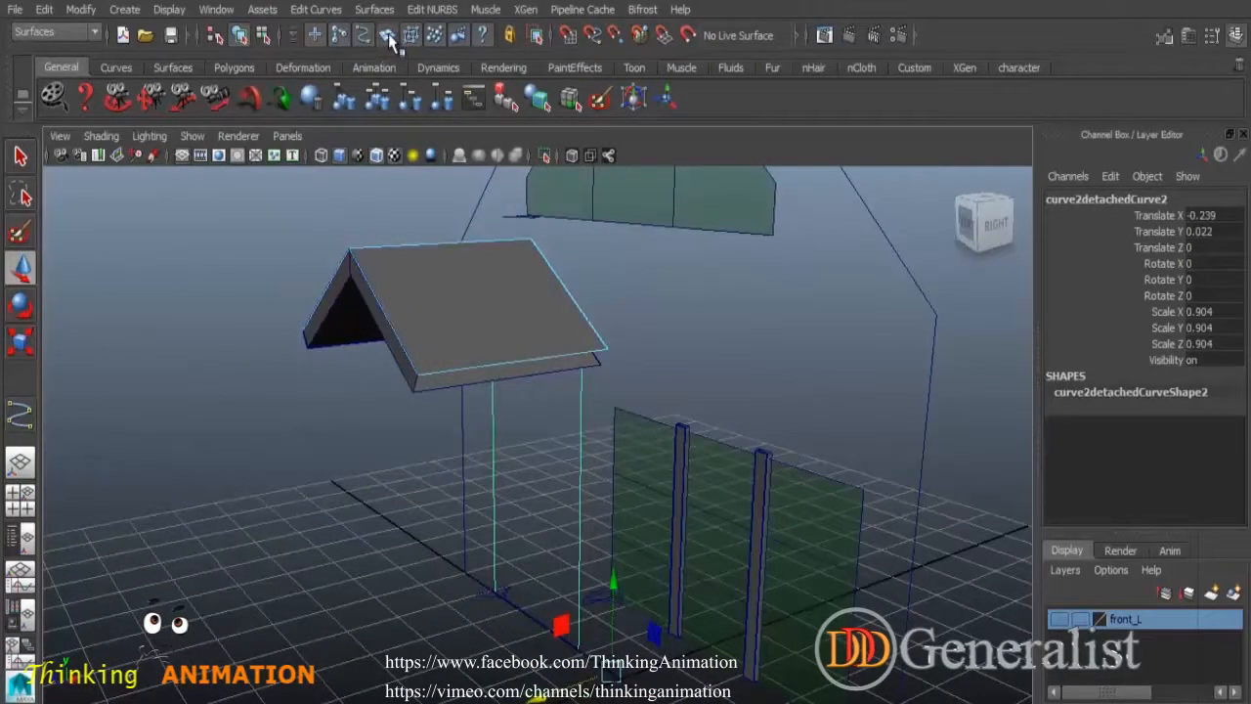
right_click_drag(464, 305, 553, 282)
left_click(508, 330)
right_click_drag(542, 368, 546, 277)
left_click(546, 362)
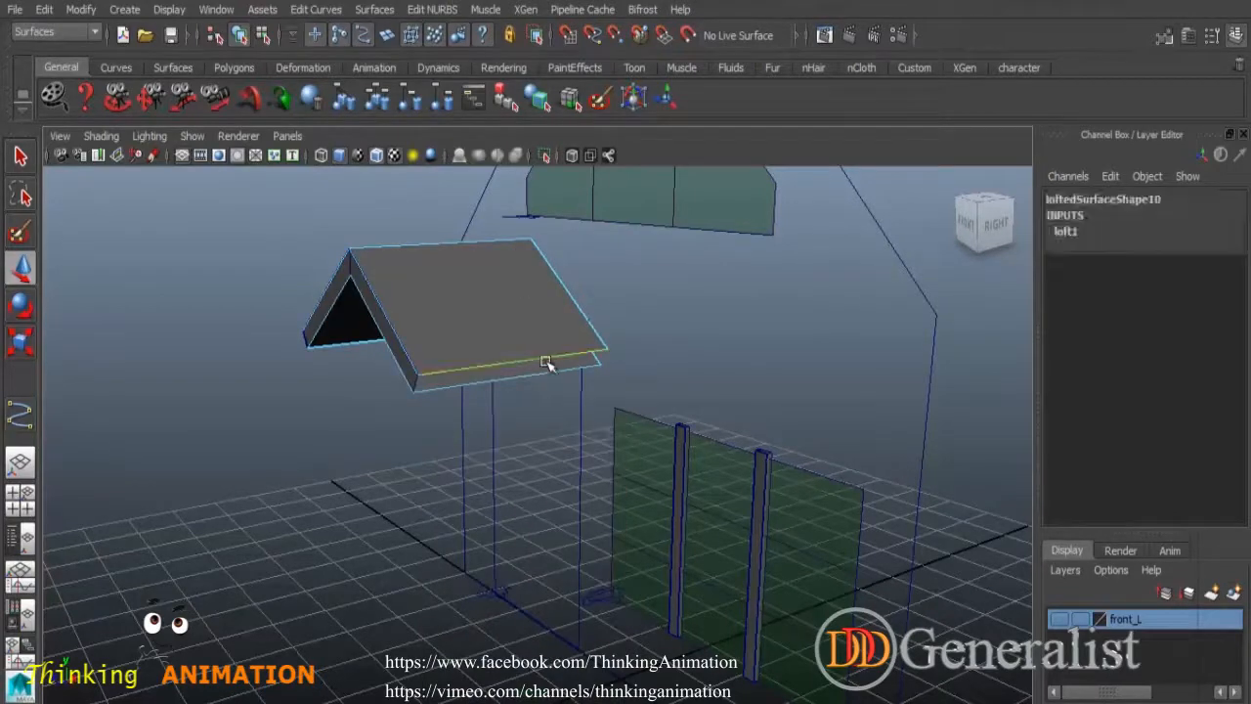
key("g")
Close the opposite eave of the small roof by lofting between the edge isoparms of its upper and lower surfaces.
left_click_drag(545, 410, 580, 372, "alt")
left_click(520, 344)
right_click_drag(520, 345, 517, 257)
right_click_drag(503, 393, 495, 276)
left_click(498, 380)
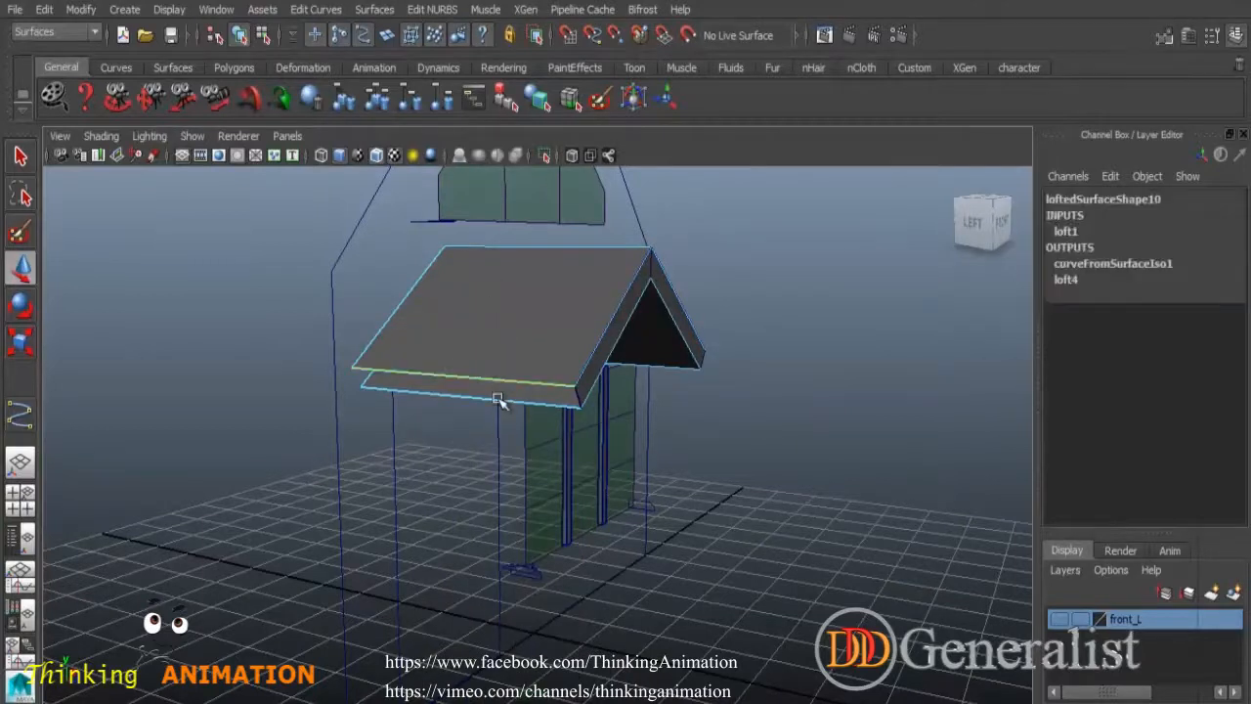
left_click(712, 442)
Create a NURBS cube at the origin.
right_click_drag(878, 503, 653, 372, "alt")
left_click_drag(653, 372, 554, 414, "alt")
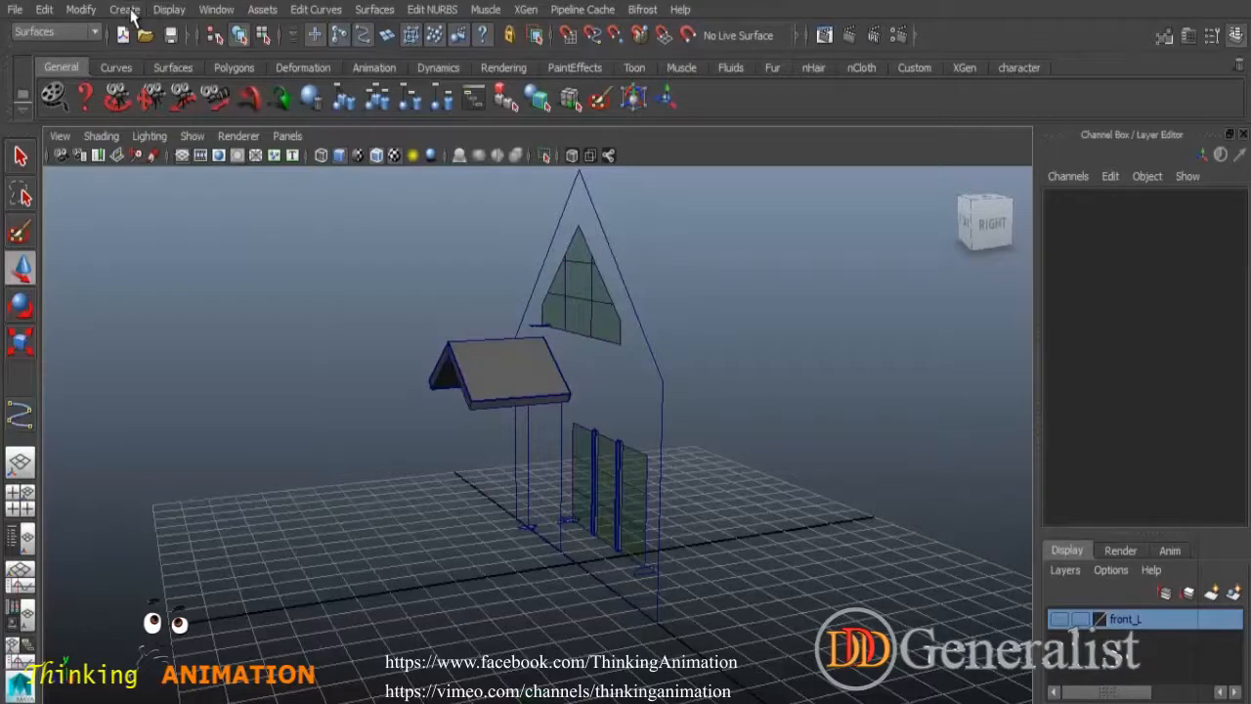
left_click(125, 10)
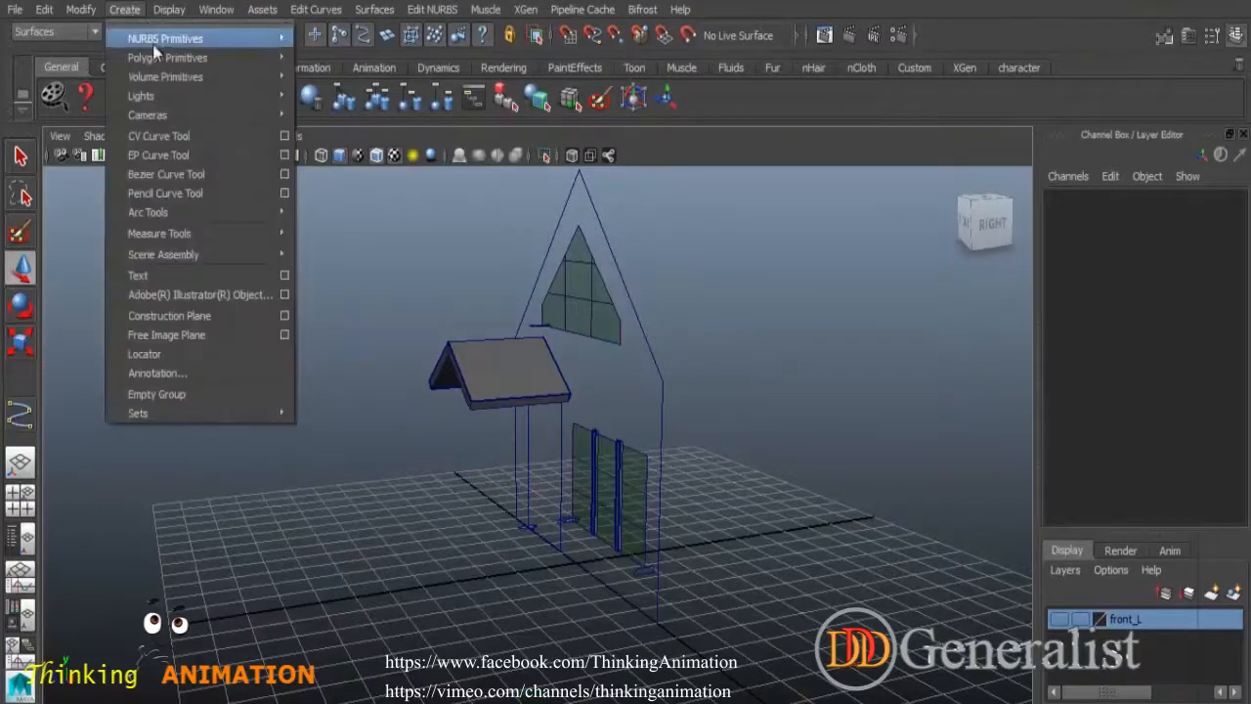
mouse_move(158, 37)
left_click(354, 67)
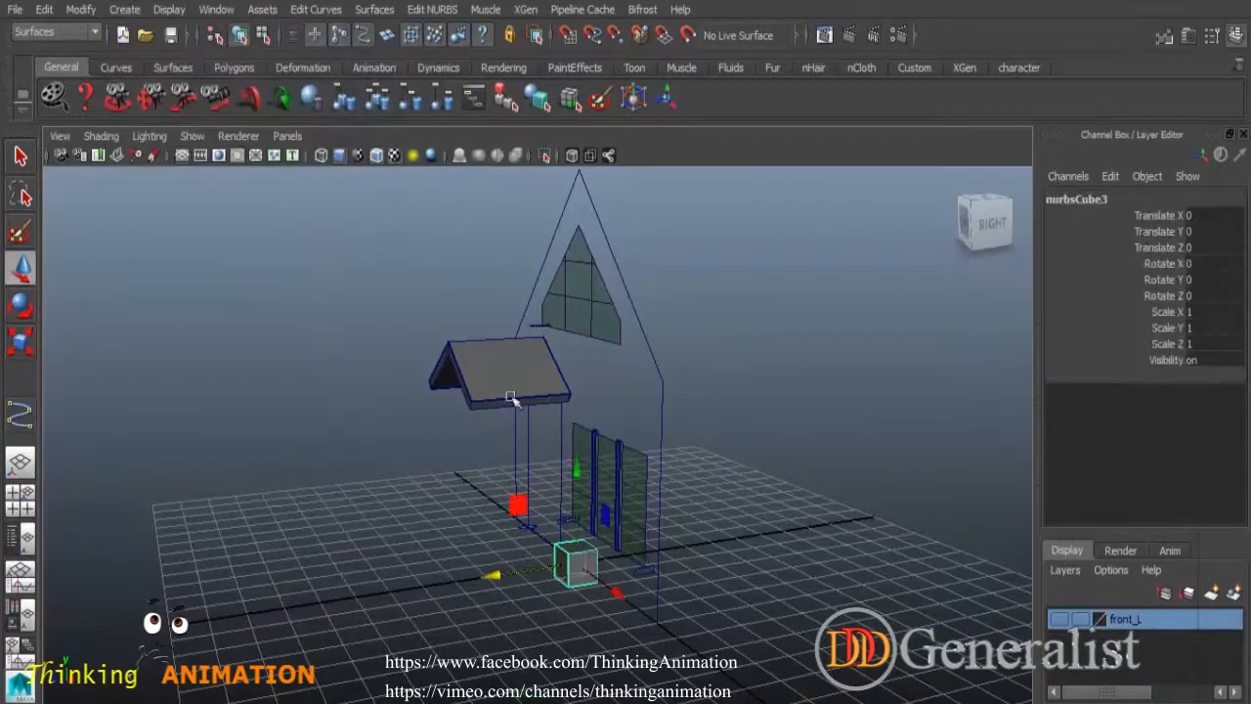
Scale the NURBS cube in the front view into a flat block, lower in height and slightly narrower.
key("space")
key("space")
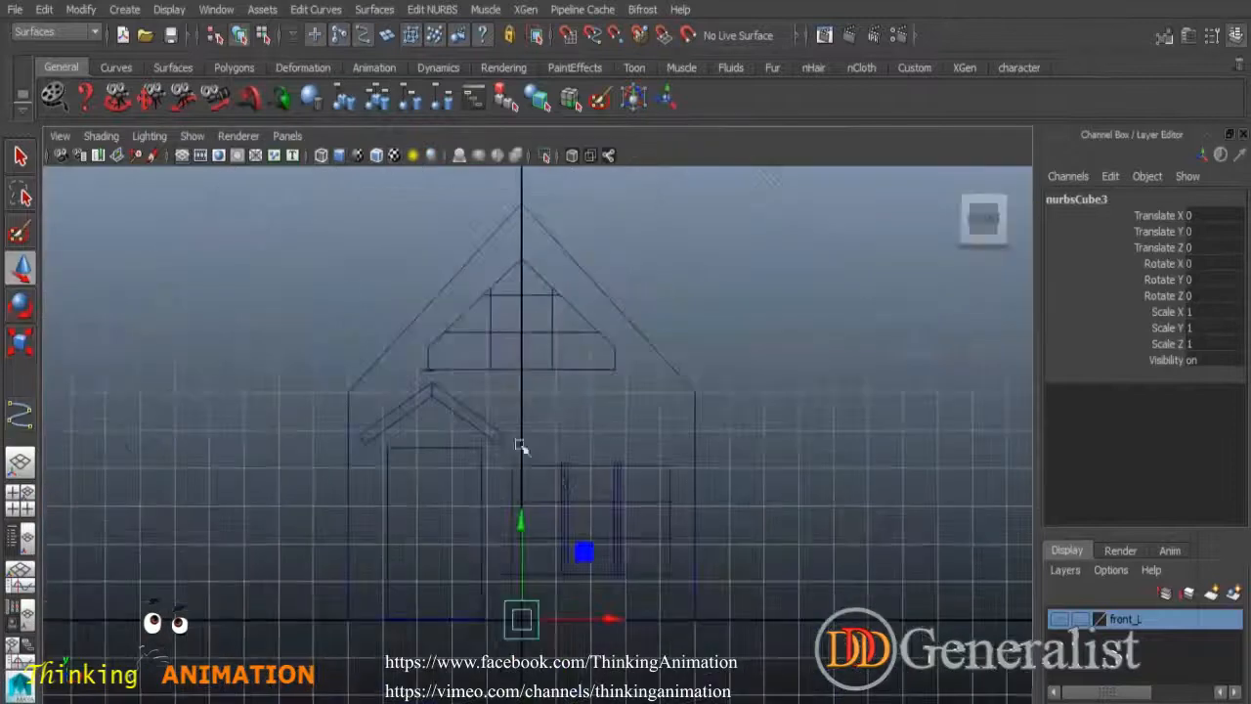
scroll(521, 338, "up", 2)
left_click(21, 341)
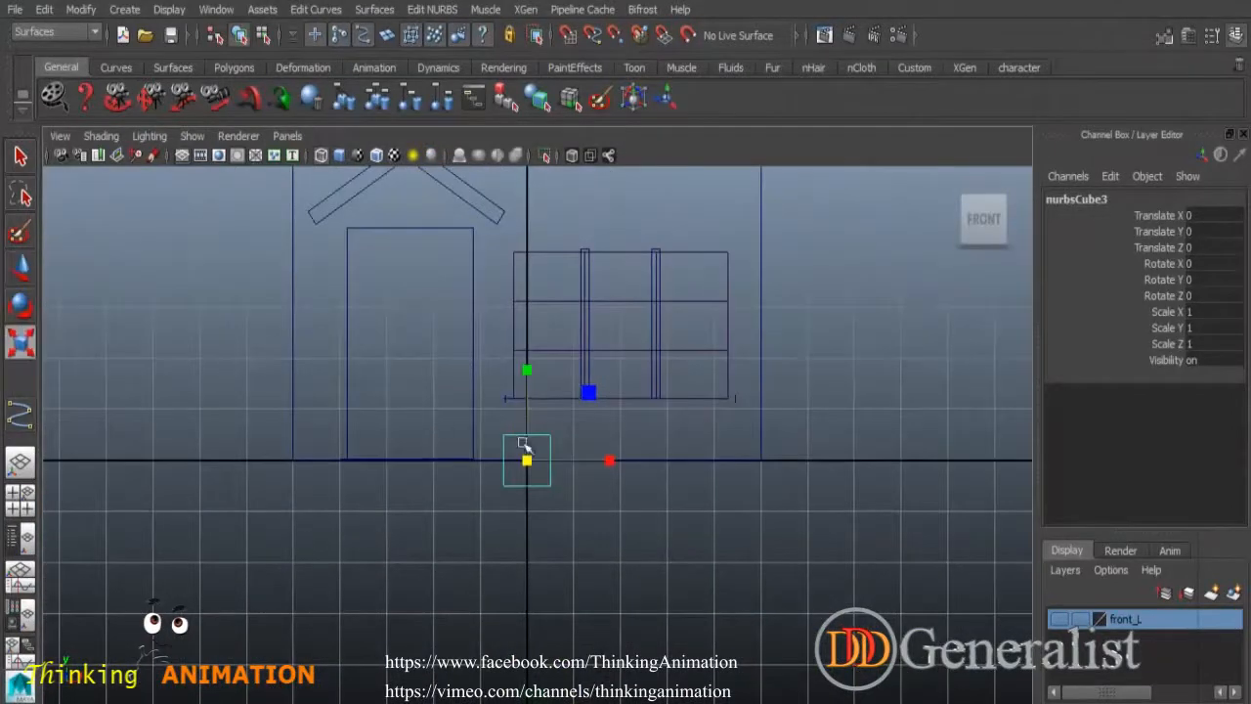
left_click(526, 371)
left_click(608, 462)
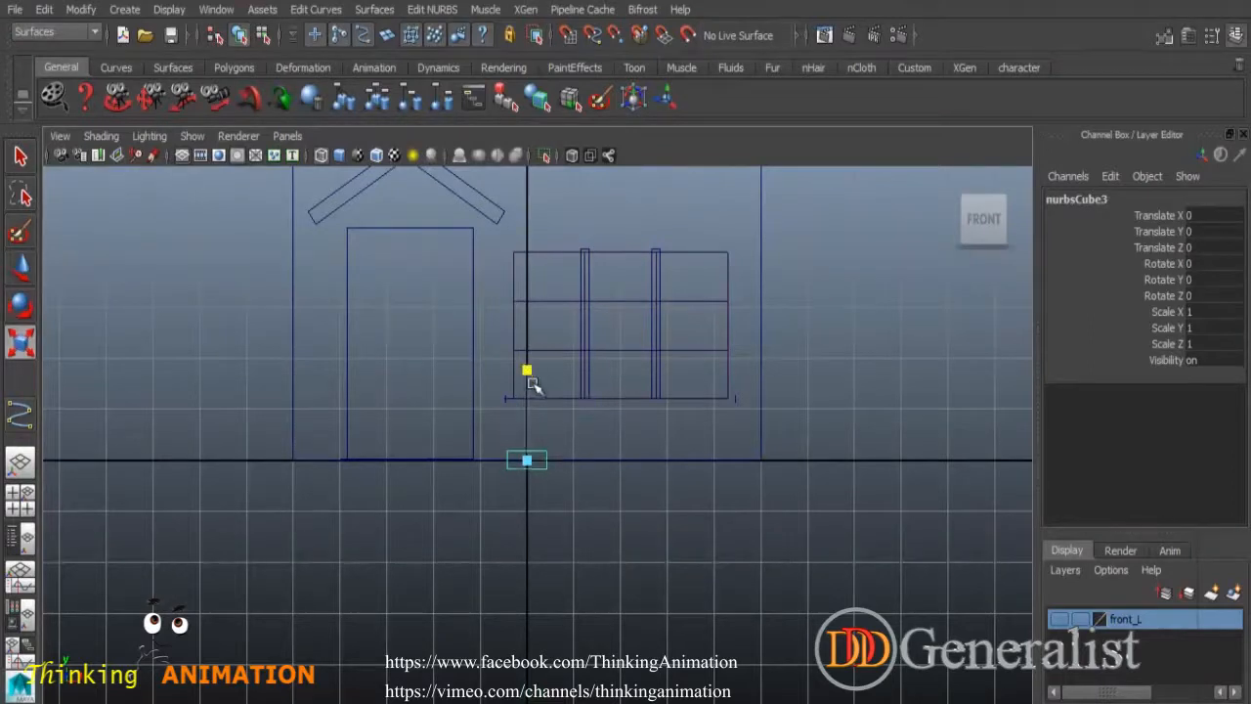
Move the flat block under the window-side eave of the small roof, to about X -0.648 and Y 4.448.
key("w")
left_click_drag(528, 370, 531, 148)
scroll(598, 281, "up", 1)
scroll(591, 285, "up", 1)
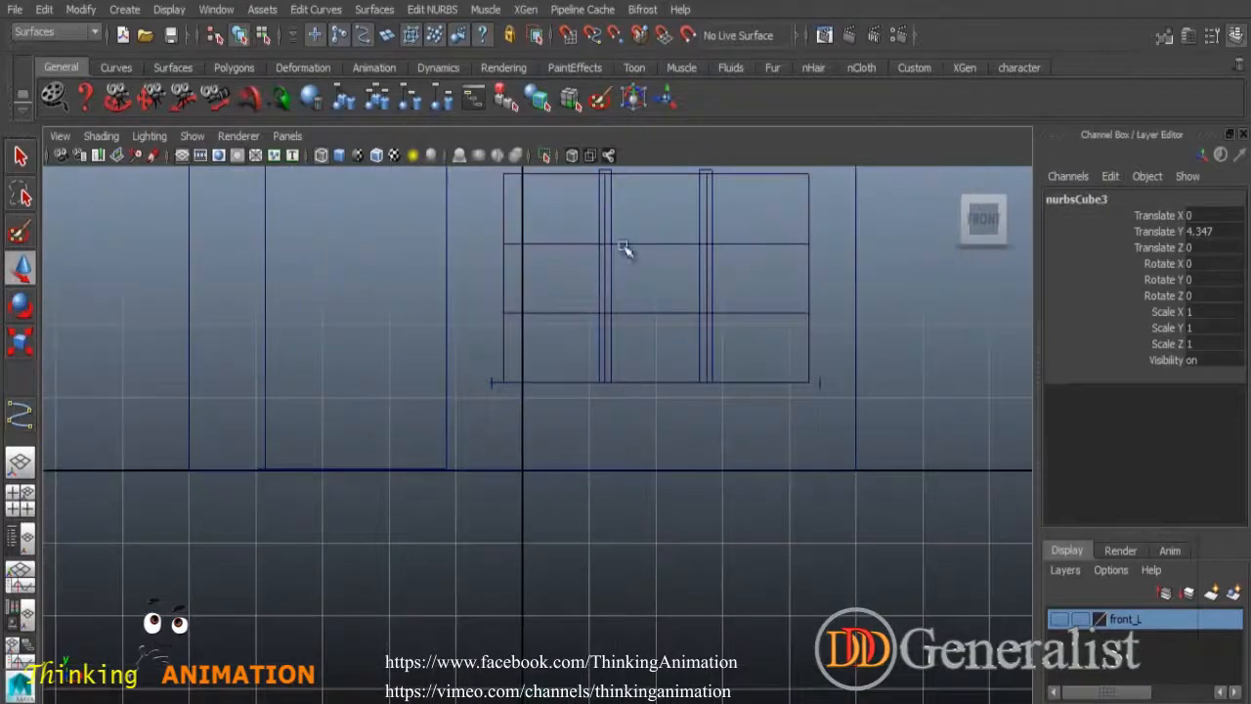
middle_click_drag(626, 251, 665, 511, "alt")
left_click_drag(648, 414, 609, 417)
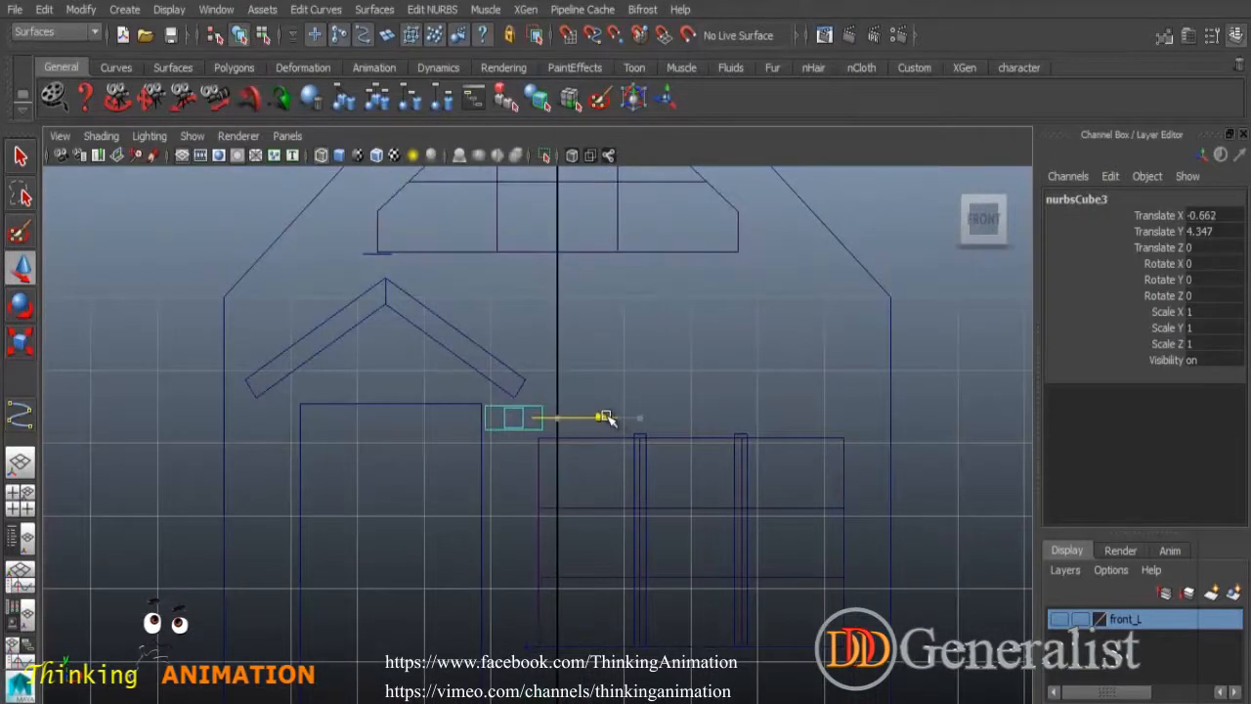
left_click_drag(514, 318, 479, 276)
scroll(536, 420, "up", 4)
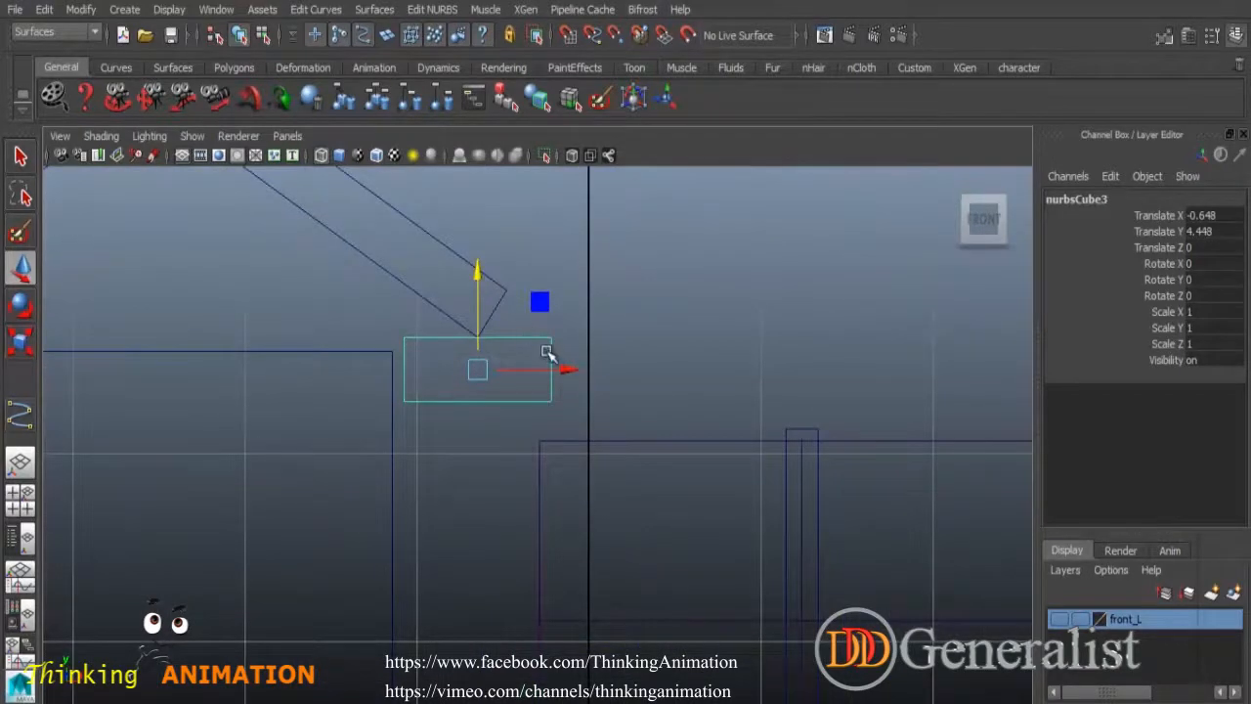
Duplicate the flat block and move the copy under the opposite eave, to about X -4.502.
scroll(553, 358, "down", 5)
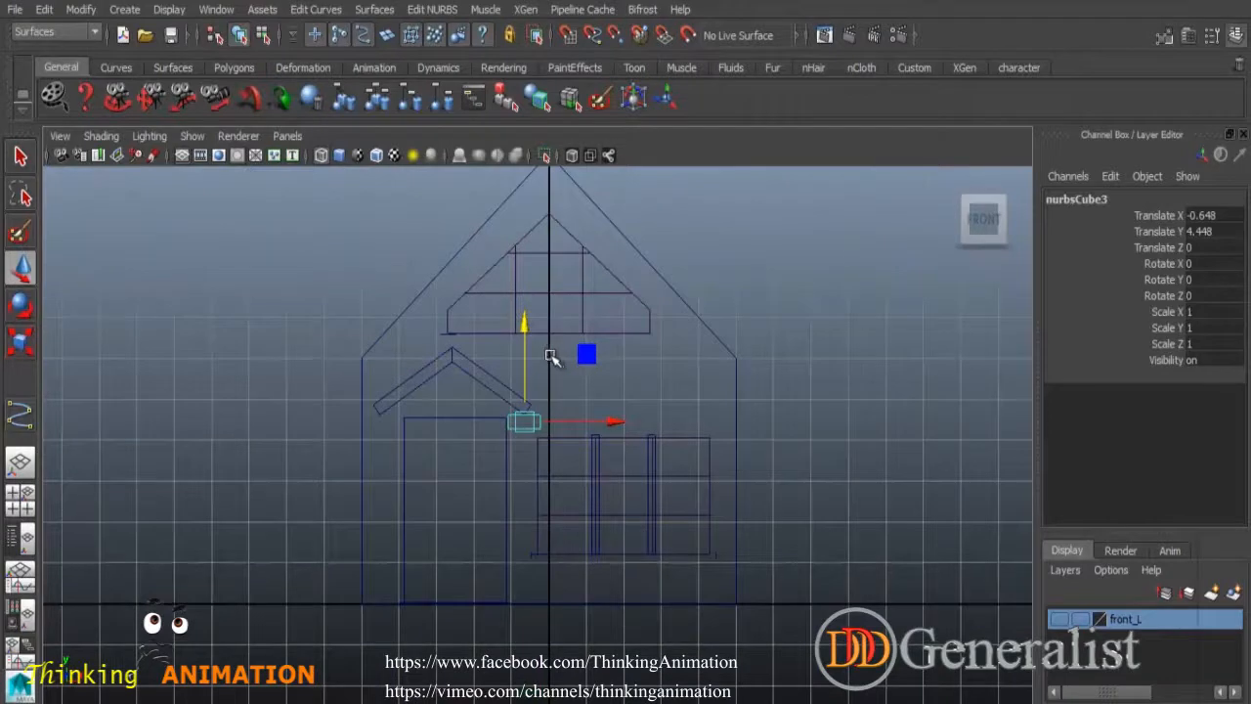
left_click_drag(615, 421, 492, 427)
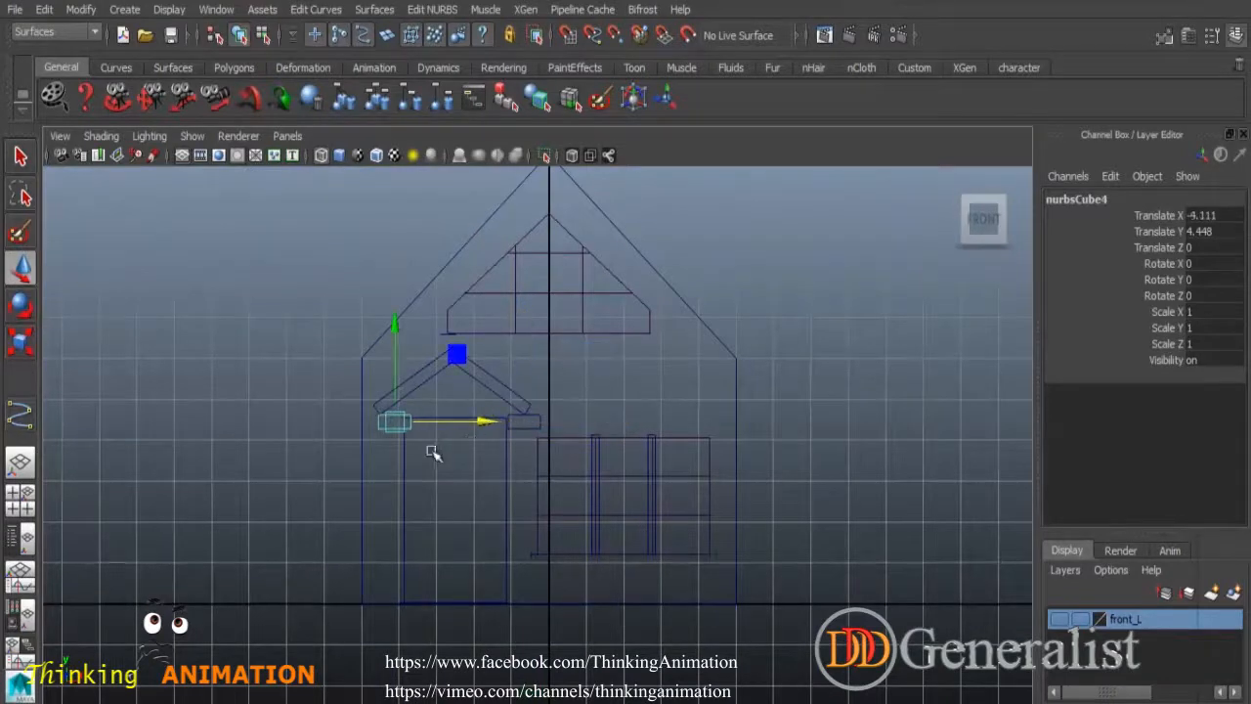
scroll(400, 420, "up", 4)
middle_click_drag(400, 420, 639, 372, "alt")
scroll(612, 417, "up", 5)
left_click_drag(581, 363, 497, 365)
Move the copied block forward to about Z 1.699 and stretch its depth to span the small roof in the side view.
key("space")
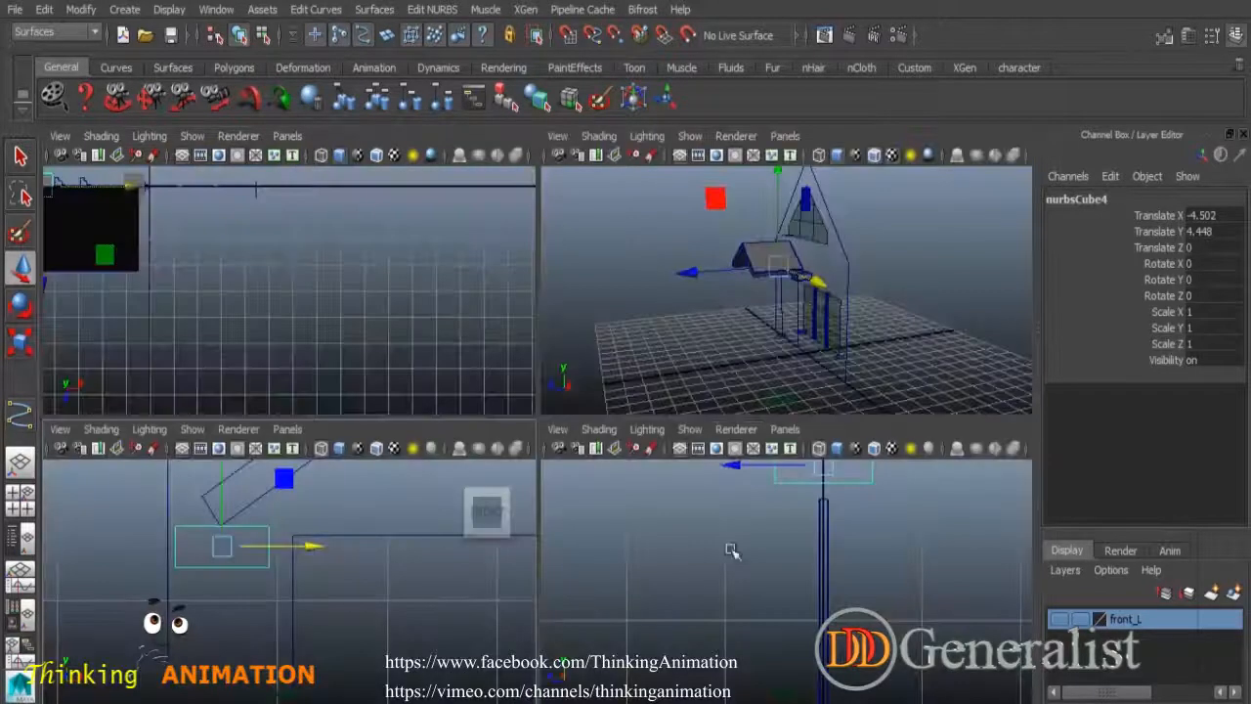
key("space")
scroll(596, 417, "down", 6)
middle_click_drag(606, 415, 634, 477, "alt")
scroll(635, 476, "up", 2)
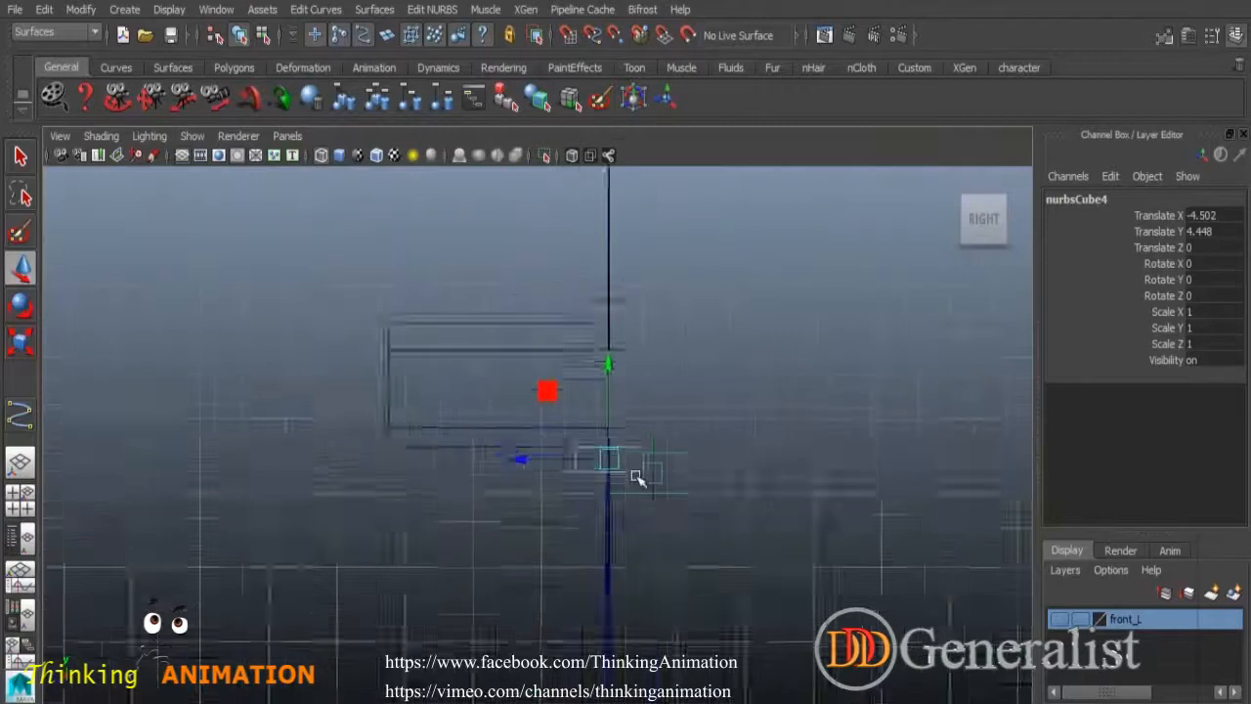
scroll(636, 477, "up", 2)
left_click_drag(565, 474, 208, 446)
left_click(24, 348)
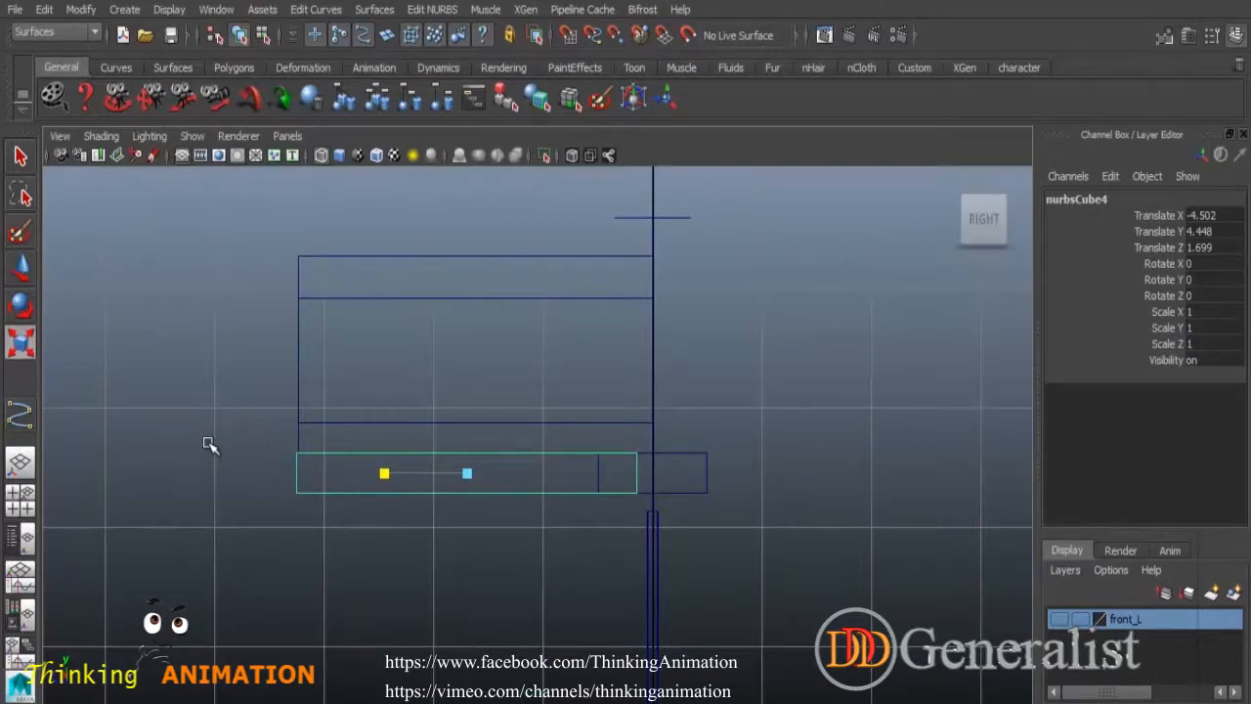
left_click_drag(208, 442, 191, 440)
left_click(191, 438)
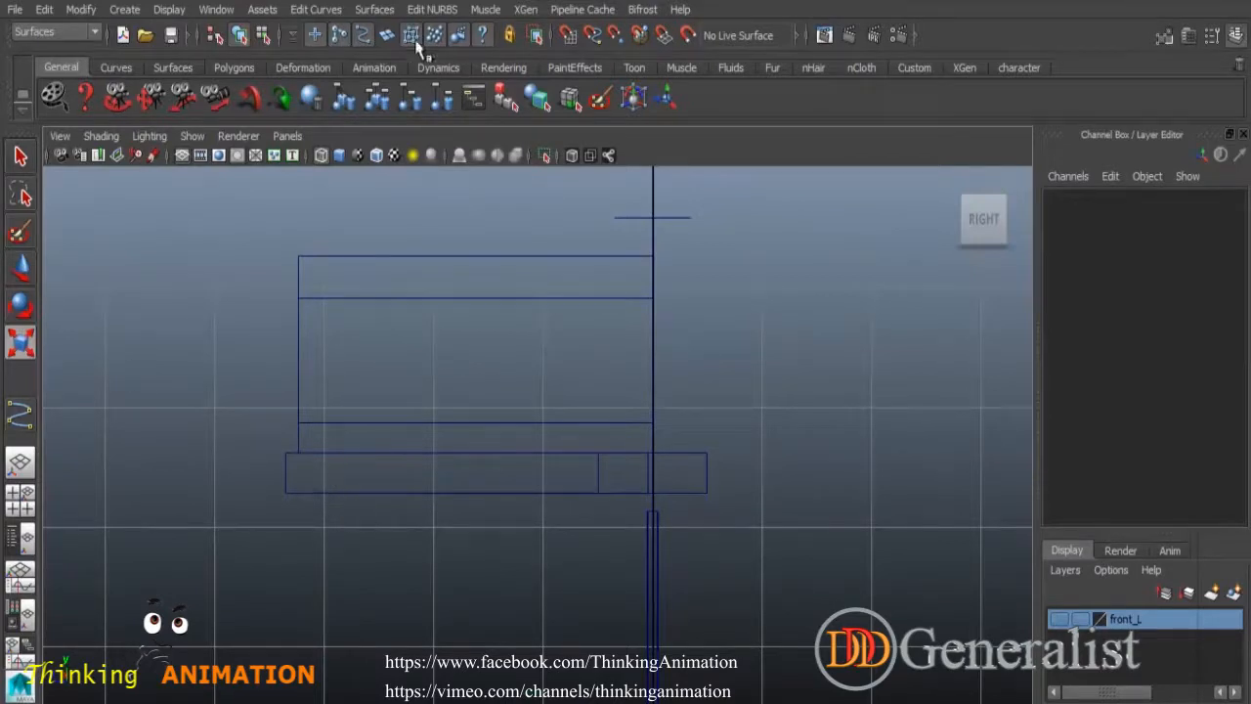
Select the whole stretched block and shift it back to about Z 1.581, aligning its front end with the roof's front edge.
left_click(385, 493)
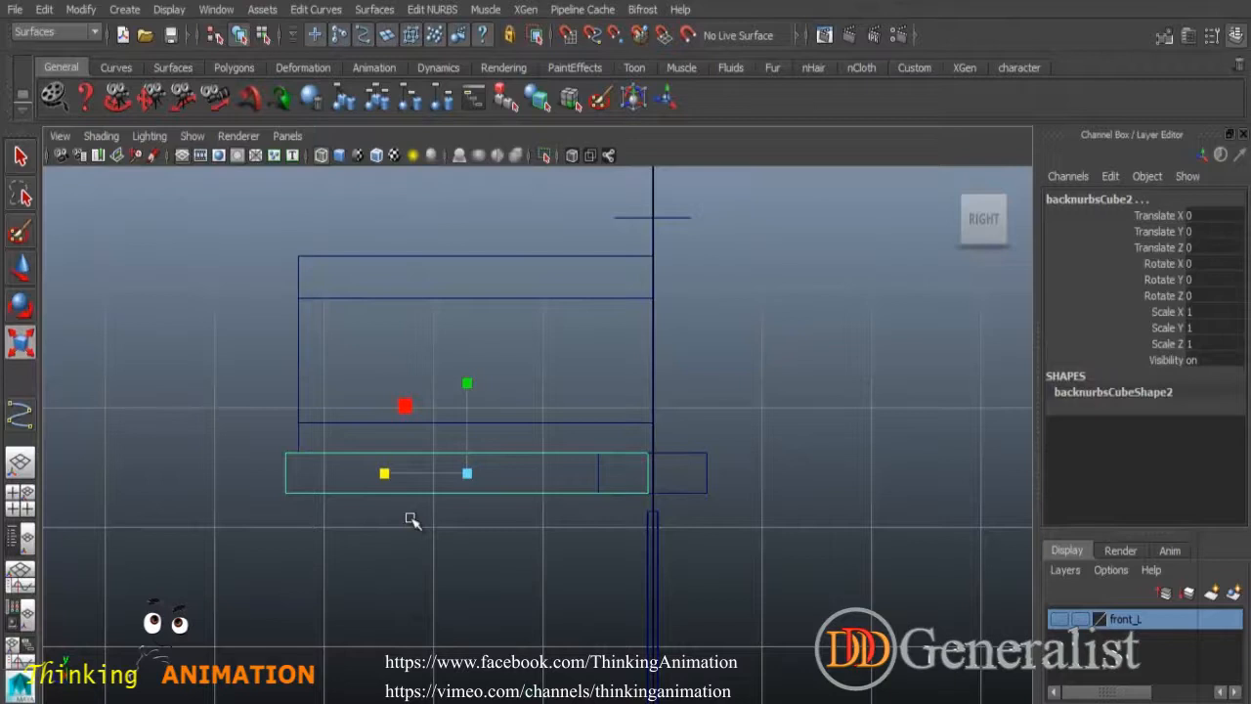
key("Up")
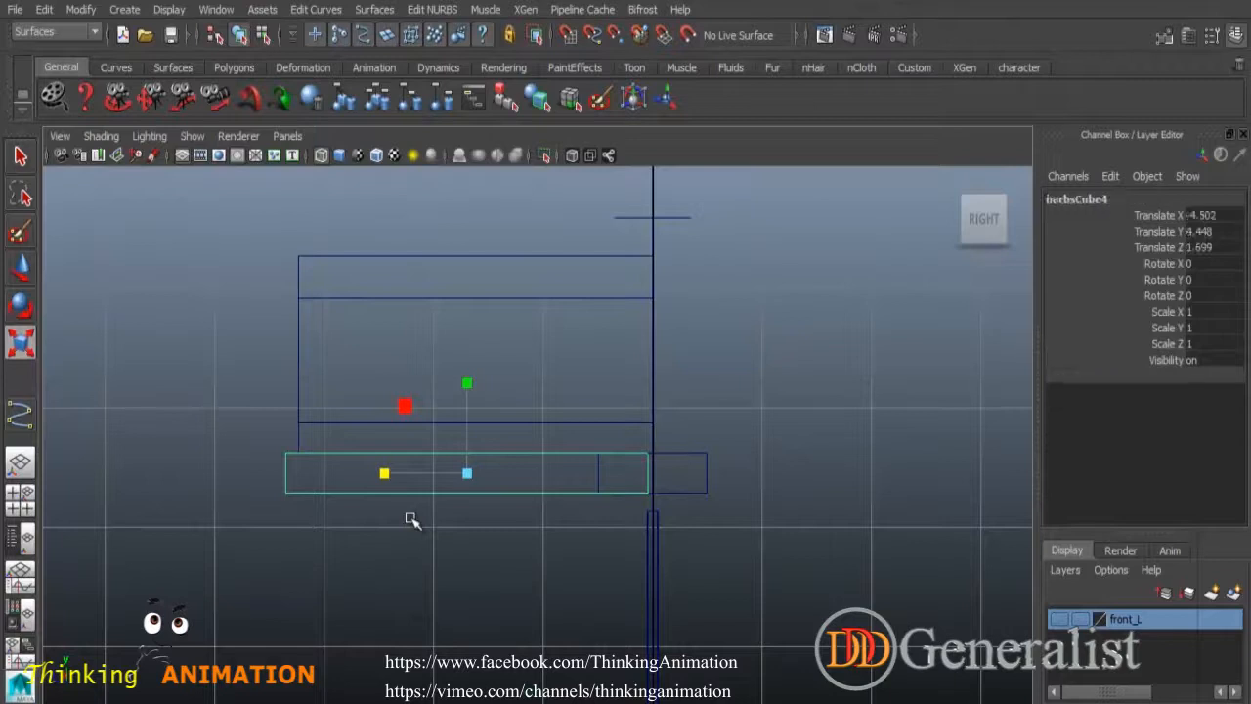
left_click(21, 268)
left_click_drag(371, 476, 392, 473)
Select the whole unstretched block under the window-side eave and delete it.
left_click(699, 454)
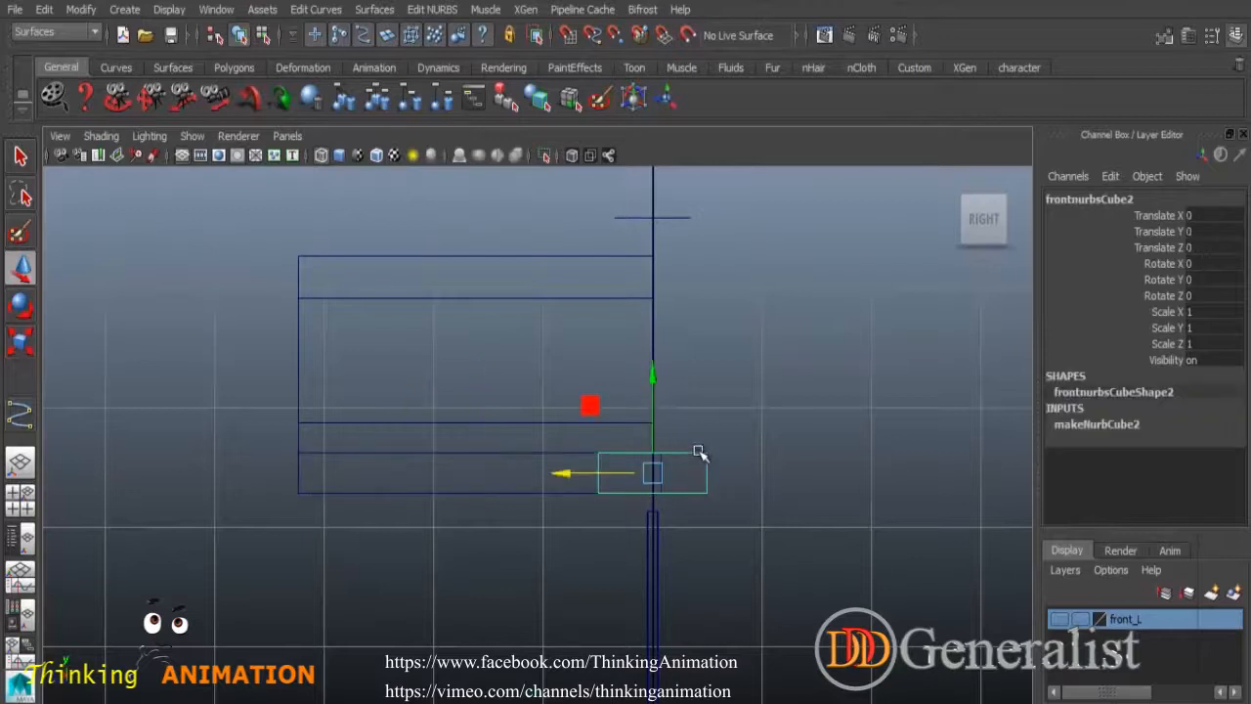
key("Up")
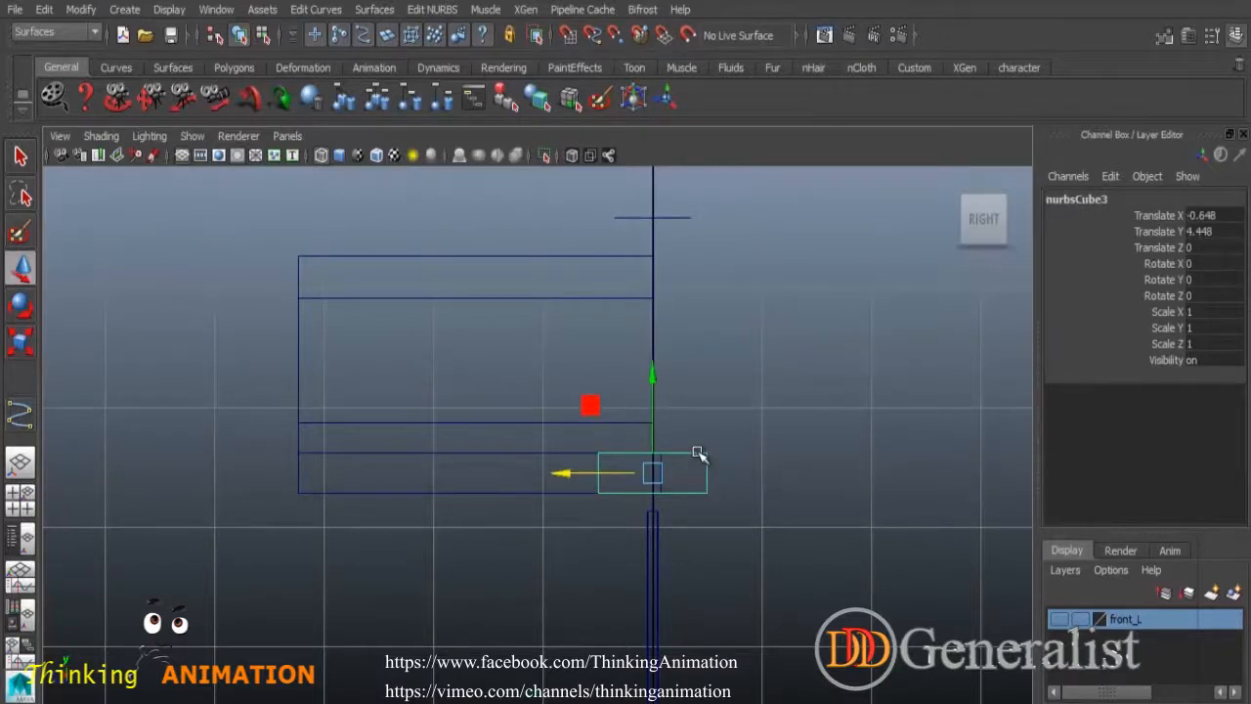
left_click(698, 454)
Scale the remaining beam slightly narrower in X and thinner in Y.
key("space")
key("space")
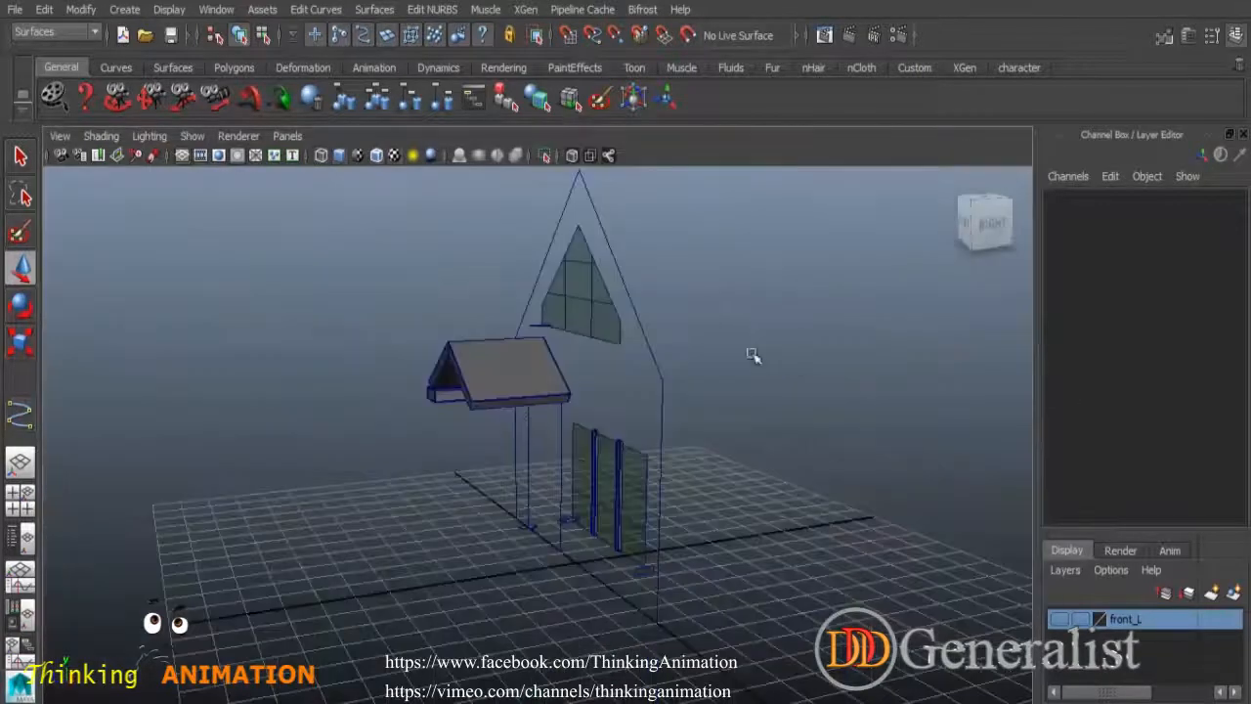
left_click_drag(582, 474, 704, 469, "alt")
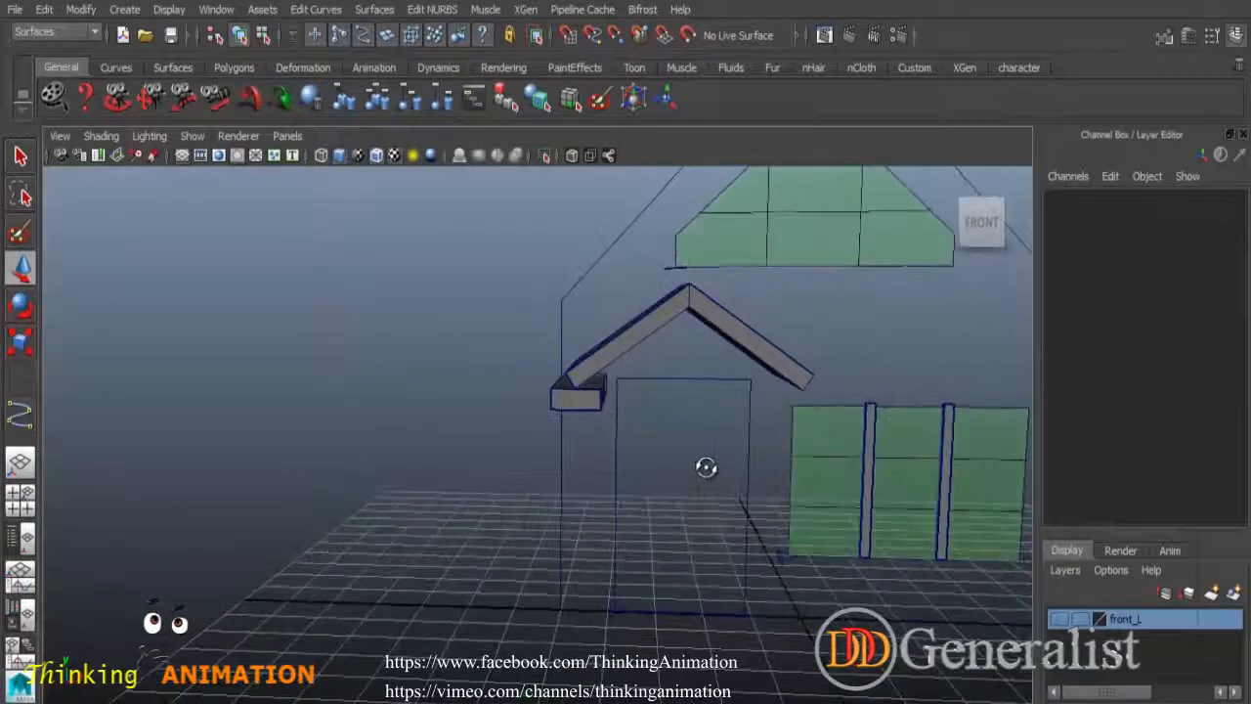
left_click(604, 408)
left_click(605, 412)
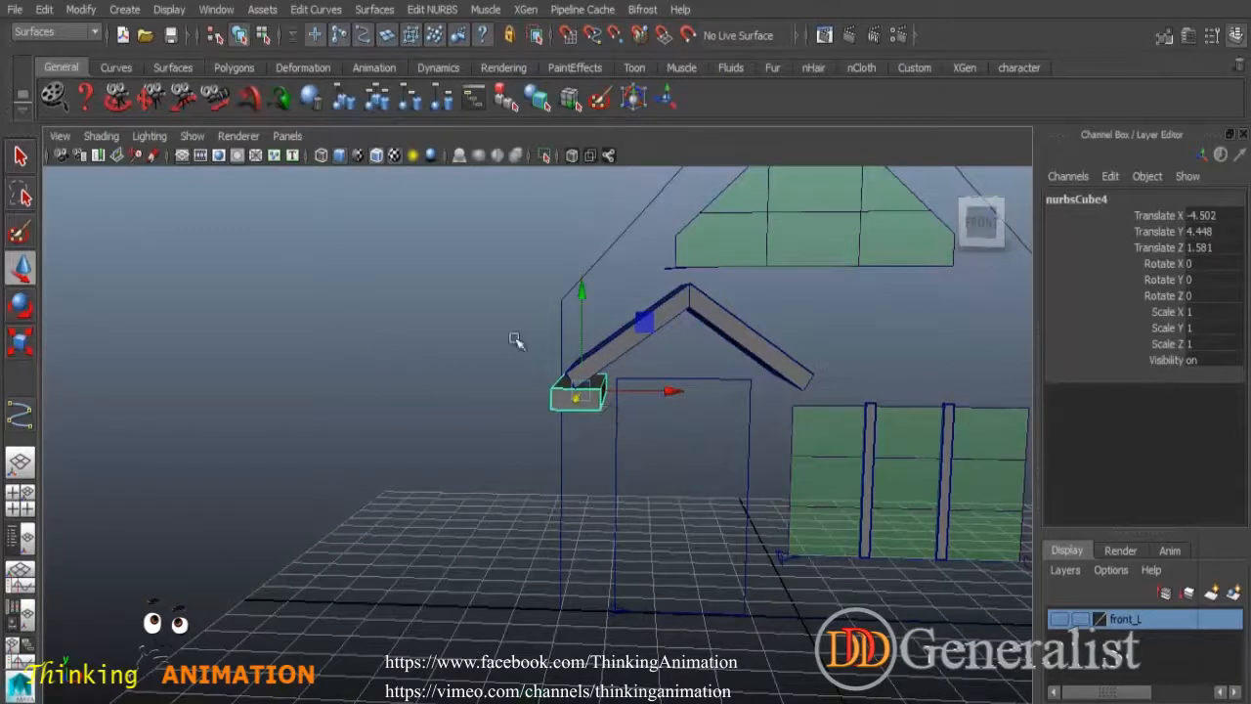
left_click(23, 346)
left_click_drag(667, 393, 645, 394)
left_click_drag(584, 300, 586, 316)
Raise the beam in the front view to about Y 4.485 so its top touches the roof's lower corner.
key("space")
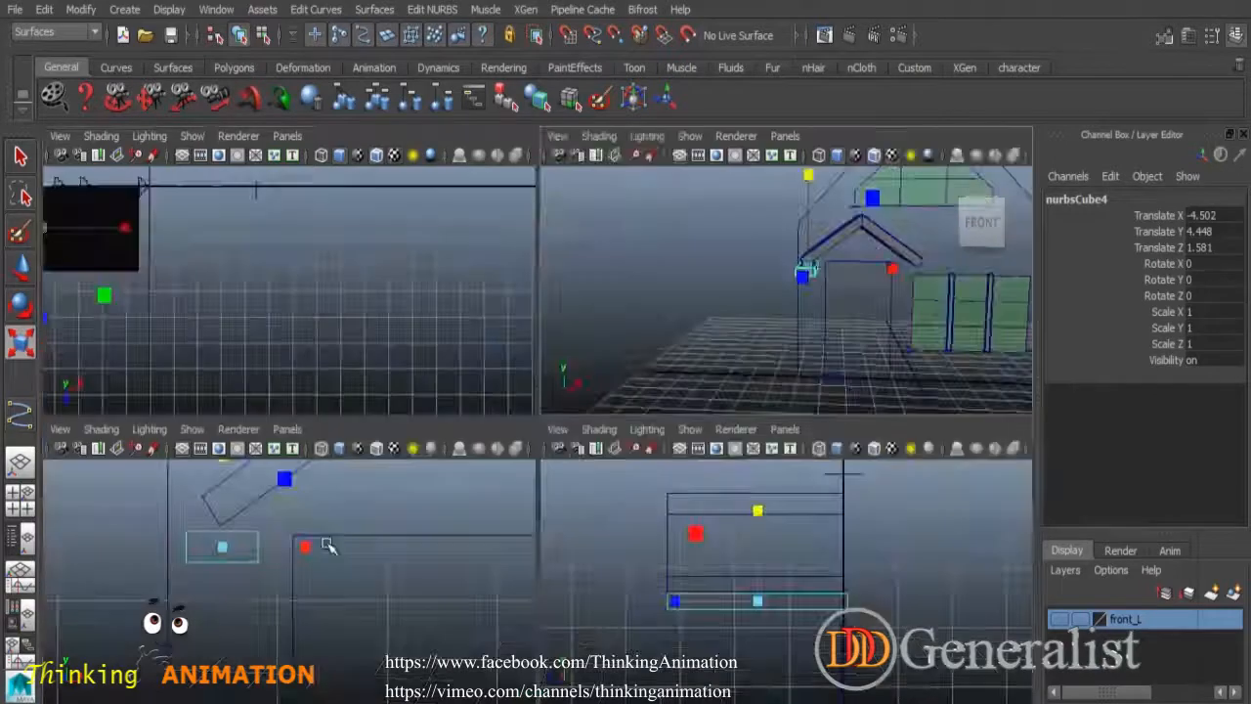
key("space")
scroll(467, 522, "up", 3)
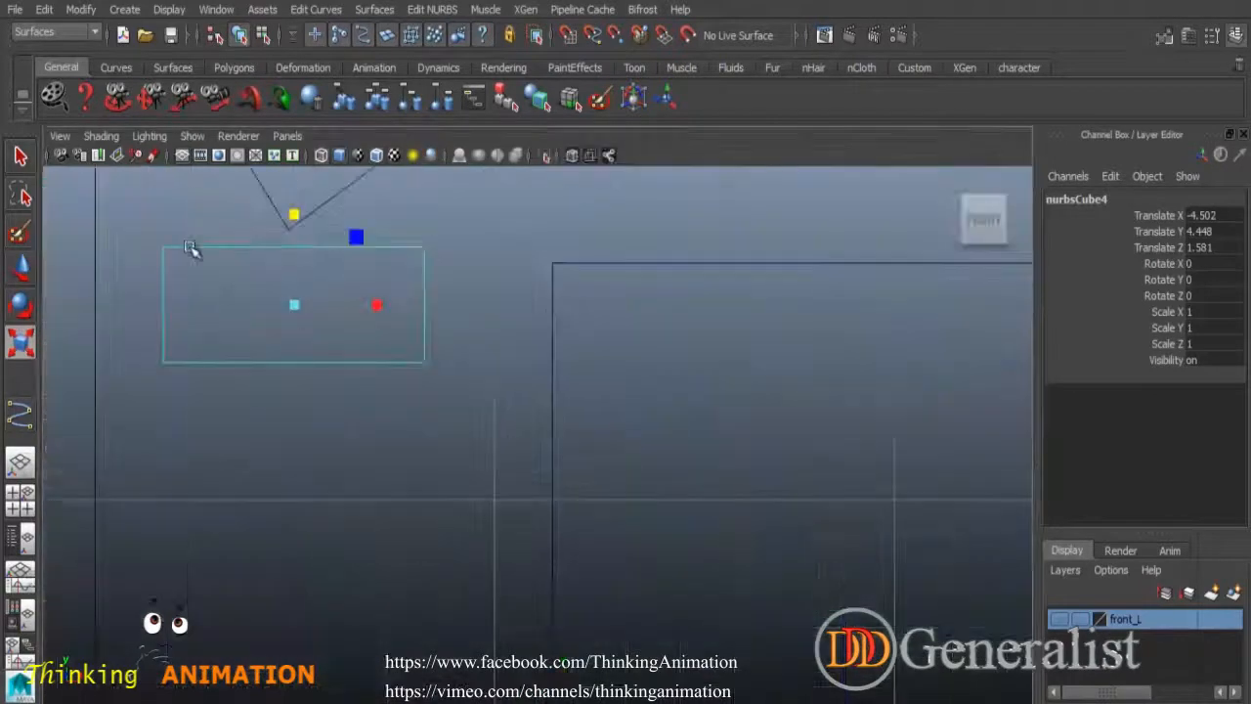
left_click(22, 264)
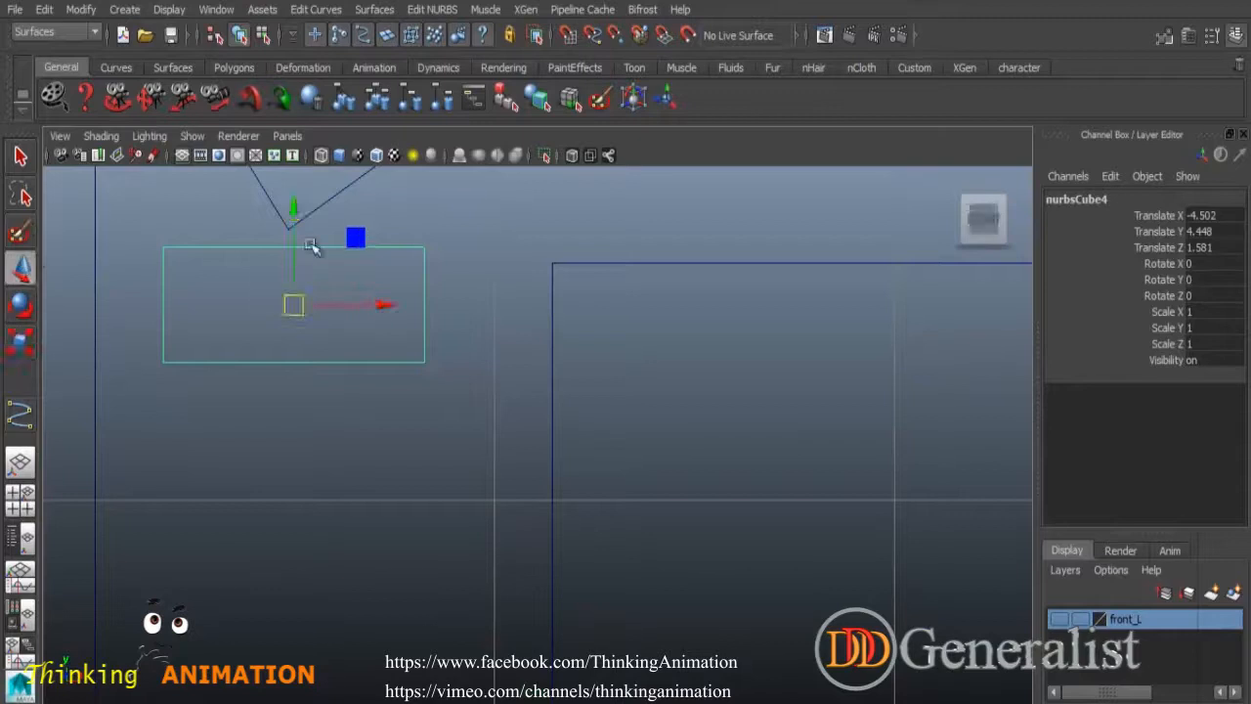
left_click_drag(296, 206, 297, 188)
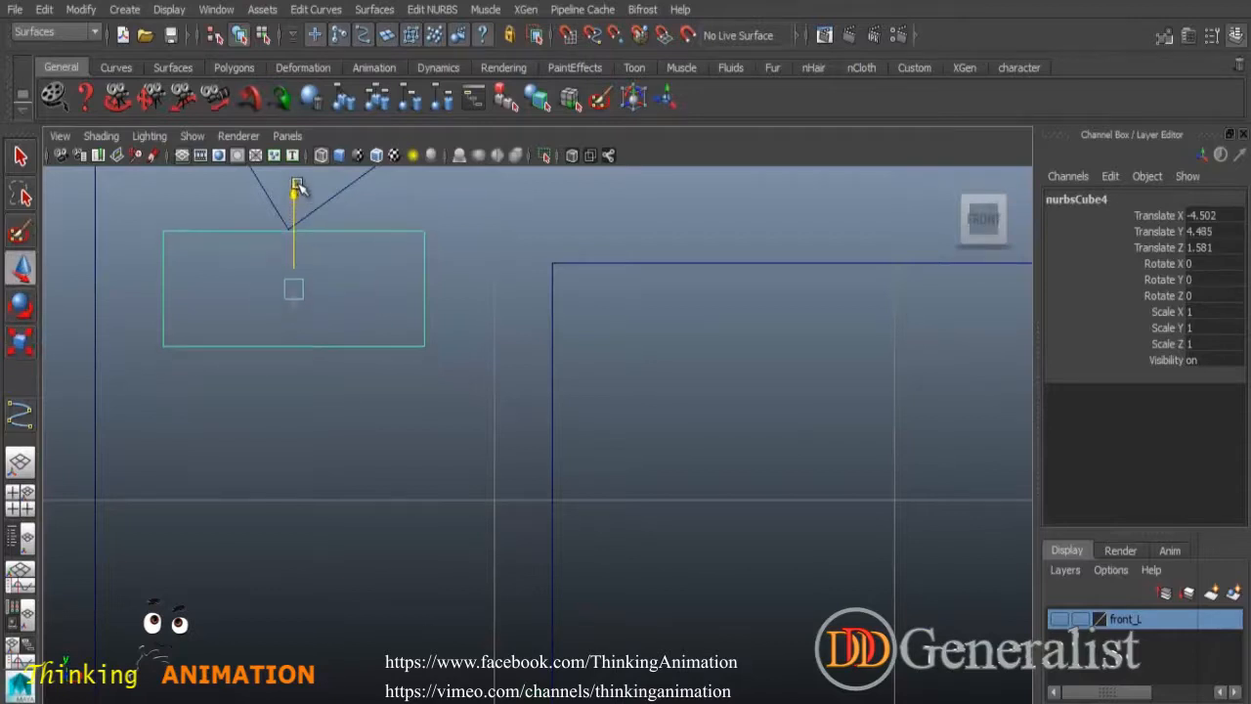
Duplicate the beam and move the copy under the window-side eave, to about X -0.637.
key("space")
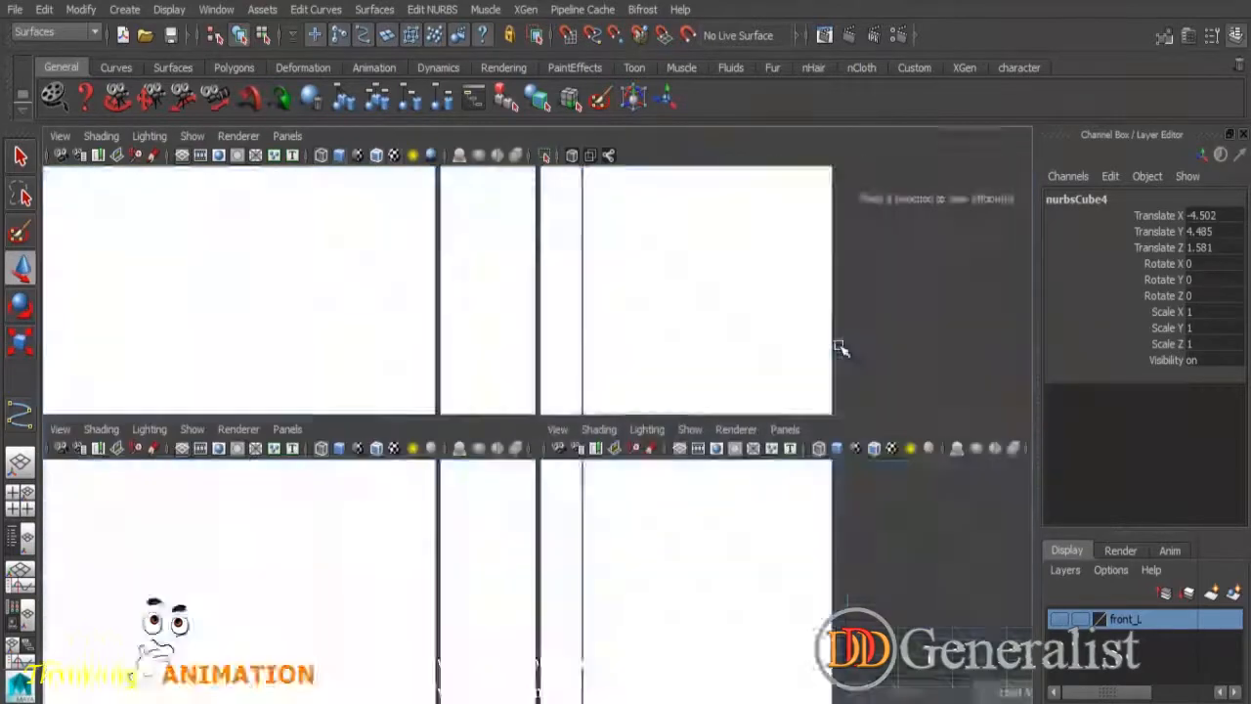
key("space")
right_click_drag(790, 409, 674, 417, "alt")
key("ctrl+d")
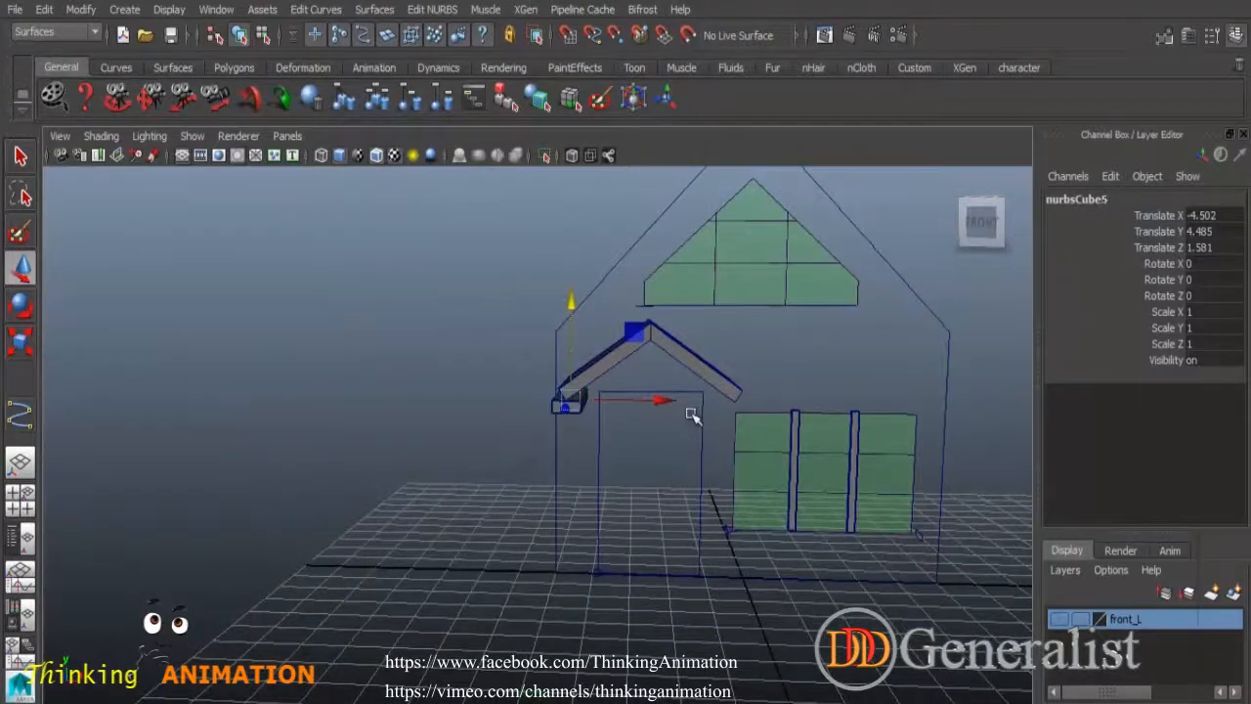
left_click_drag(662, 405, 779, 423)
key("space")
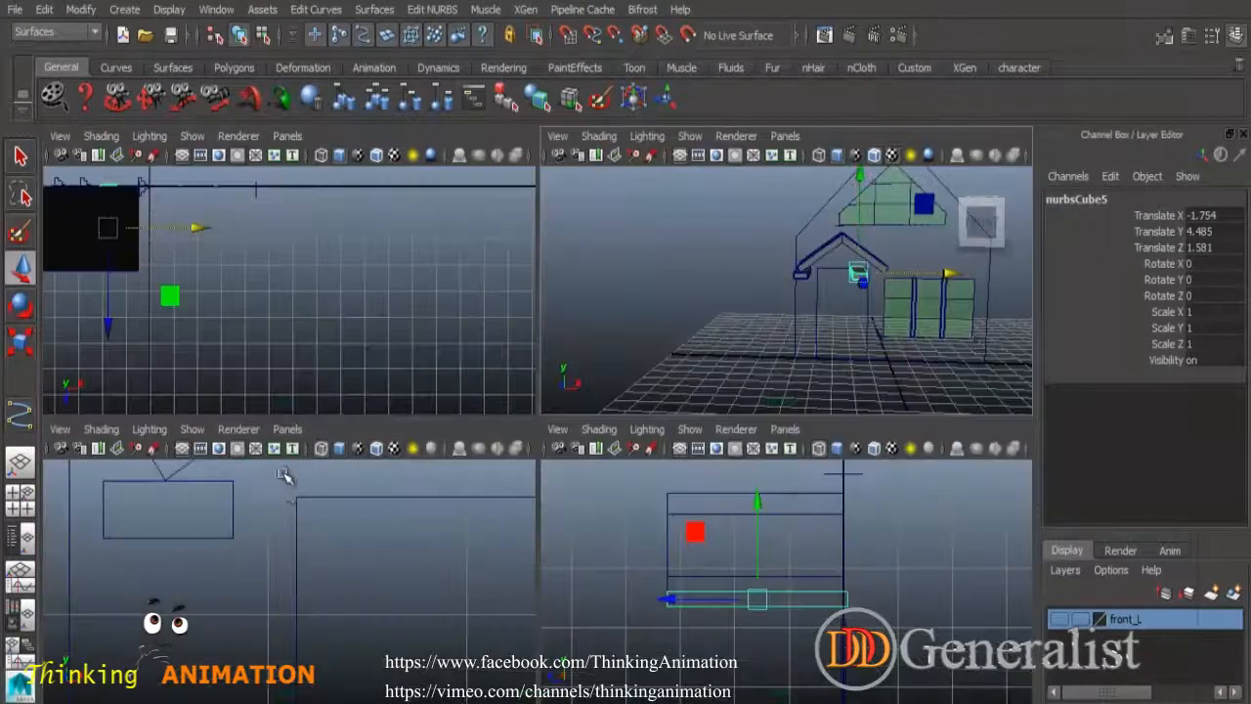
key("space")
mouse_move(592, 482)
right_mouse_down("alt")
mouse_move(603, 472)
mouse_move(590, 471)
right_mouse_up("alt")
middle_click_drag(736, 465, 665, 451, "alt")
scroll(665, 451, "up", 4)
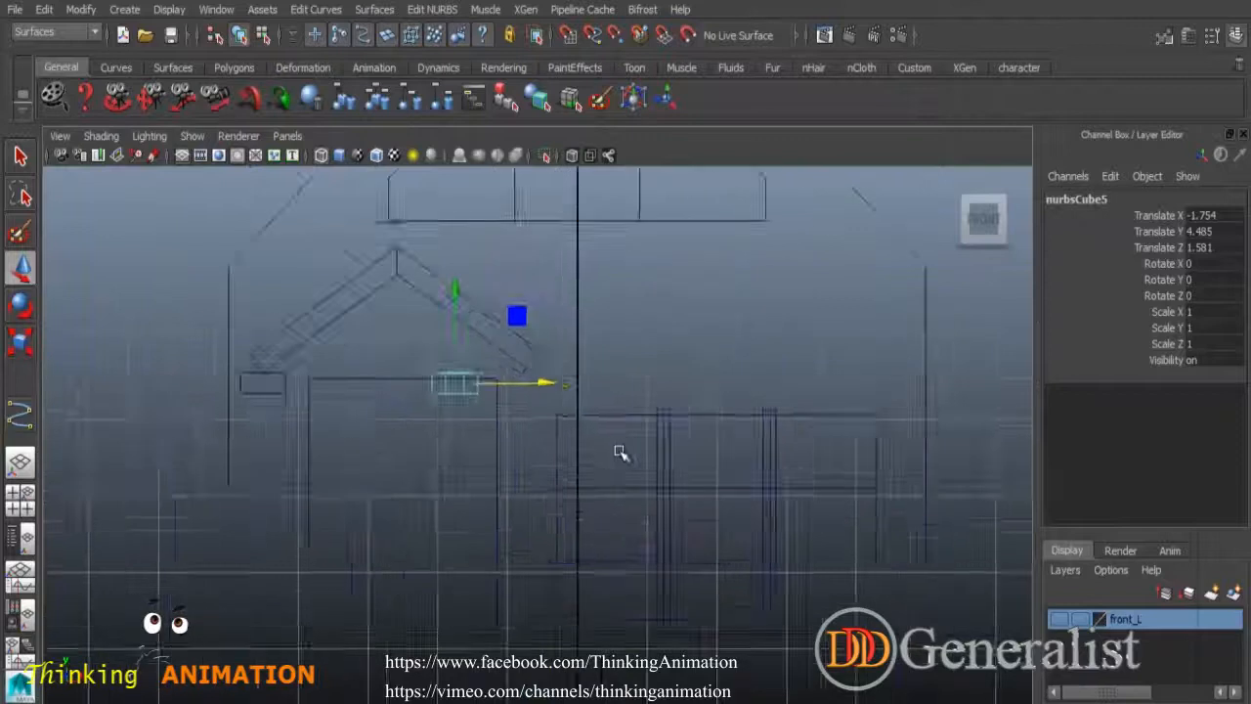
left_click_drag(499, 355, 621, 370)
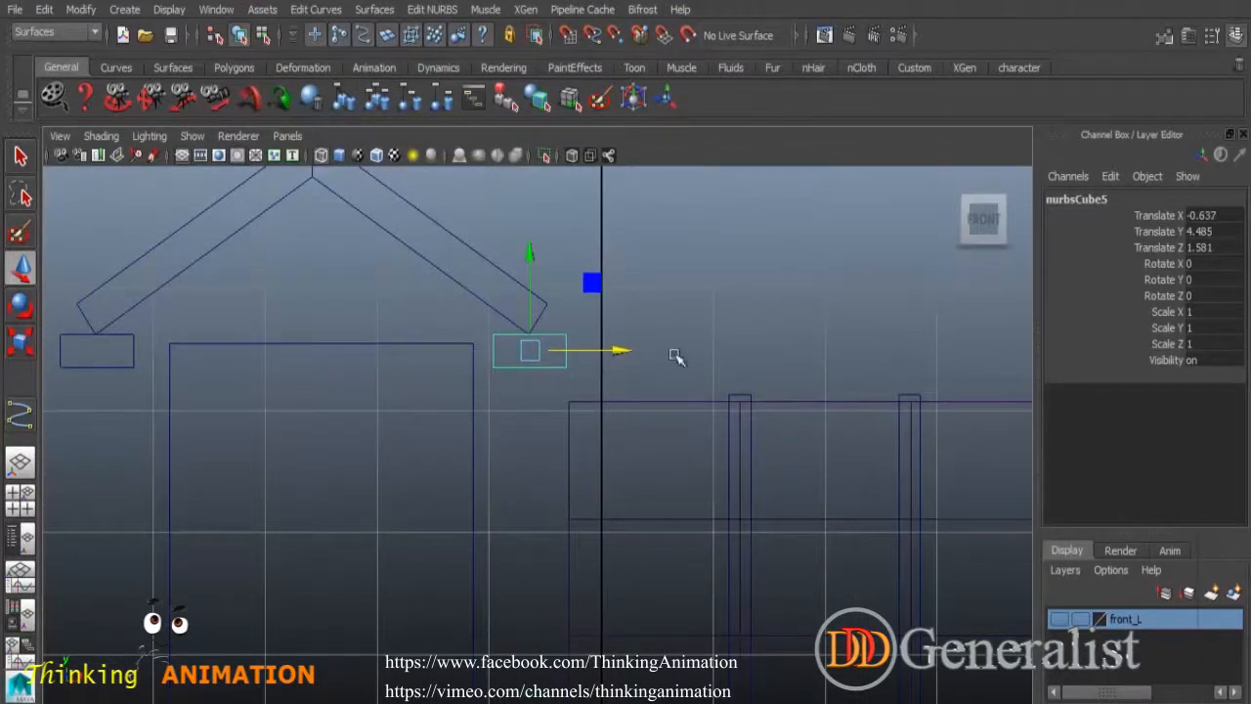
Examine both beams under the small roof from the front and the side in the perspective view.
key("space")
key("space")
left_click(1007, 383)
left_click_drag(935, 433, 782, 410, "alt")
right_click_drag(782, 411, 930, 486, "alt")
left_click_drag(930, 486, 969, 441, "alt")
middle_click_drag(970, 441, 852, 503, "alt")
left_click_drag(854, 463, 901, 456, "alt")
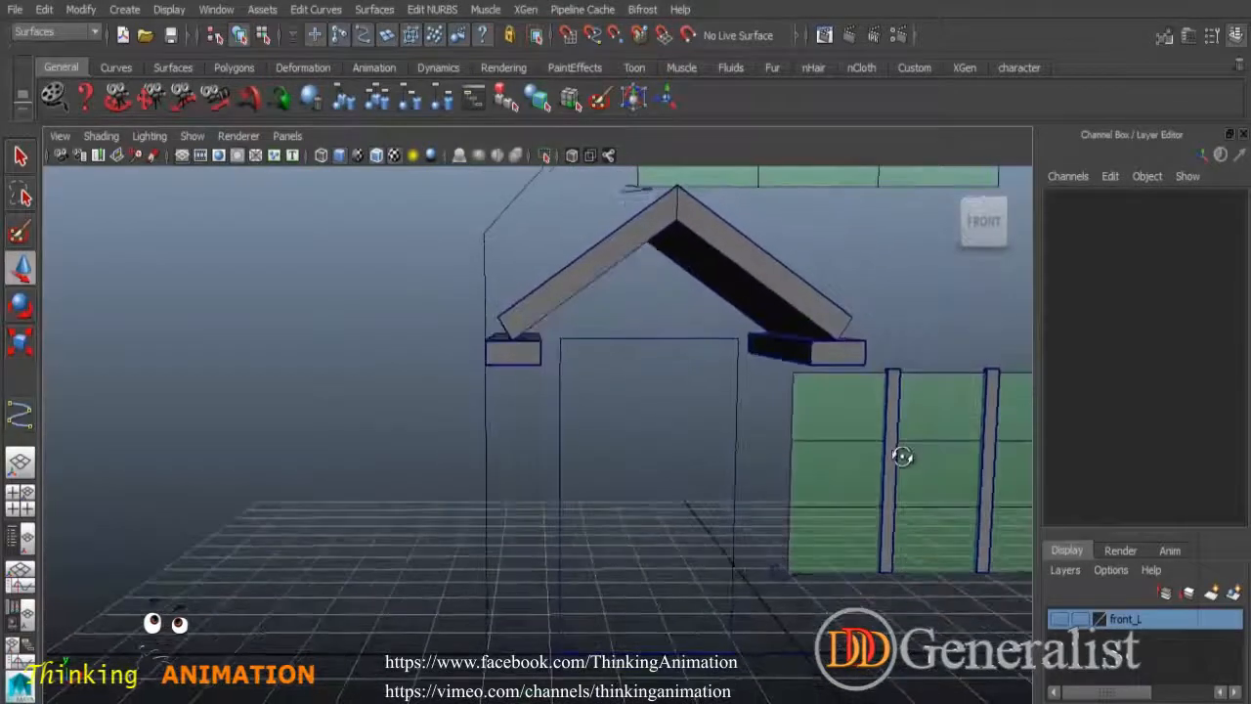
right_click_drag(901, 456, 816, 427, "alt")
left_click_drag(815, 427, 642, 477, "alt")
Set up the CV Curve Tool with curve degree 3 Cubic for drawing in the side view.
key("space")
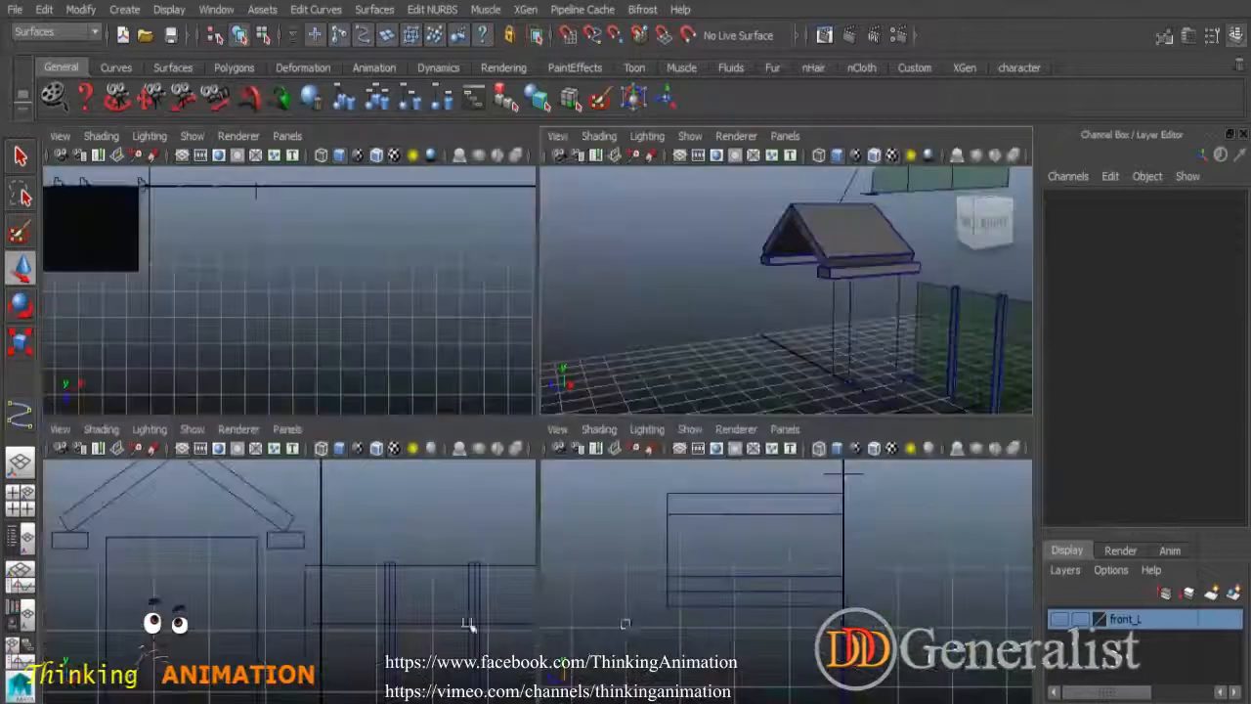
key("space")
right_click_drag(860, 617, 538, 430, "alt")
middle_click_drag(606, 500, 620, 528, "alt")
scroll(609, 440, "up", 3)
scroll(609, 440, "up", 4)
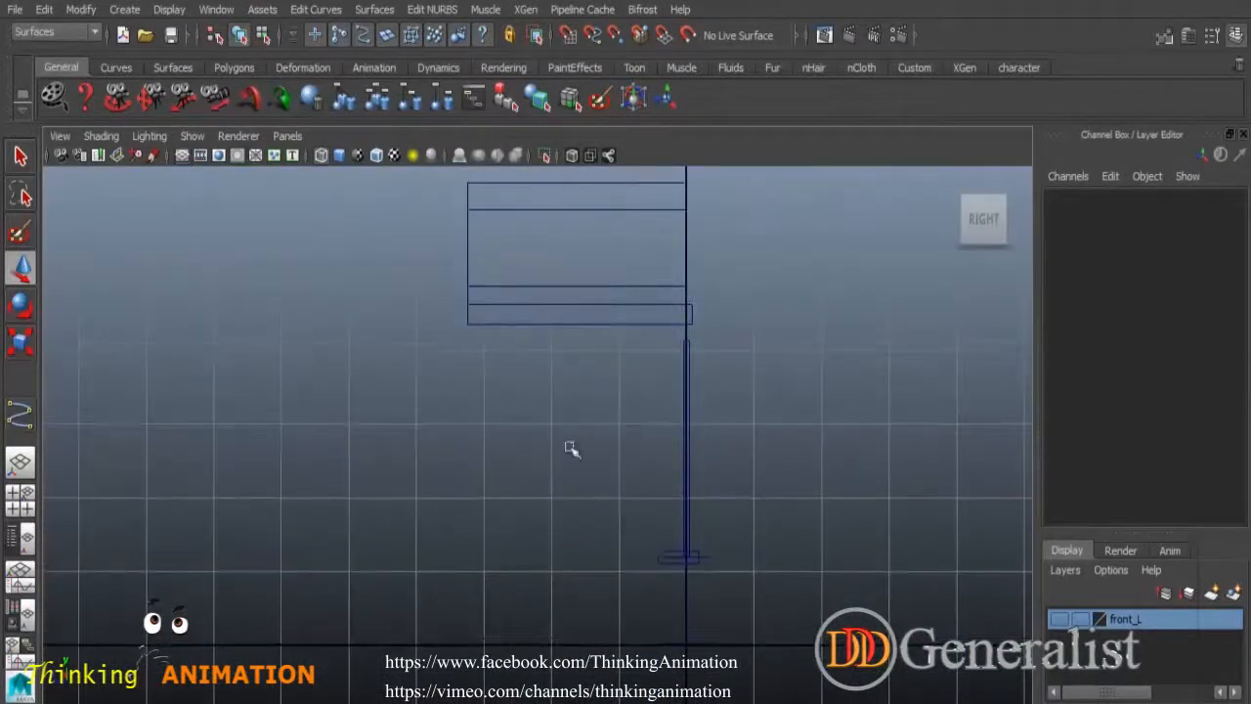
left_click(124, 9)
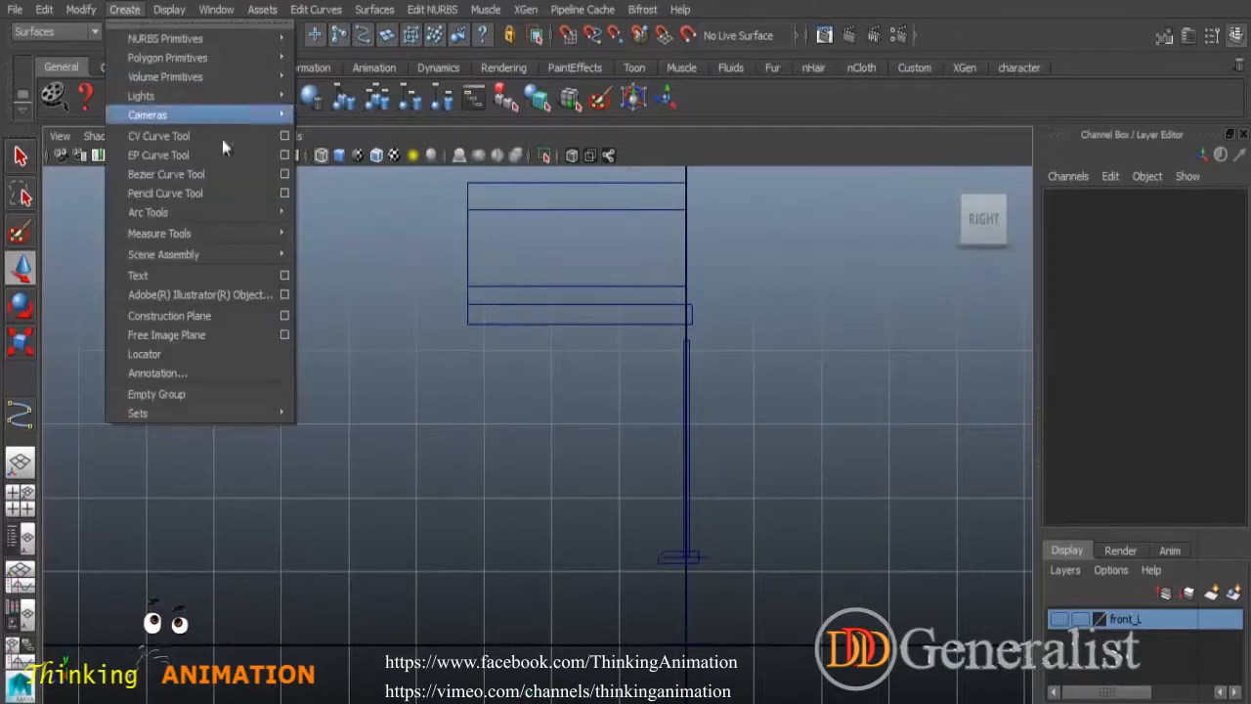
left_click(287, 136)
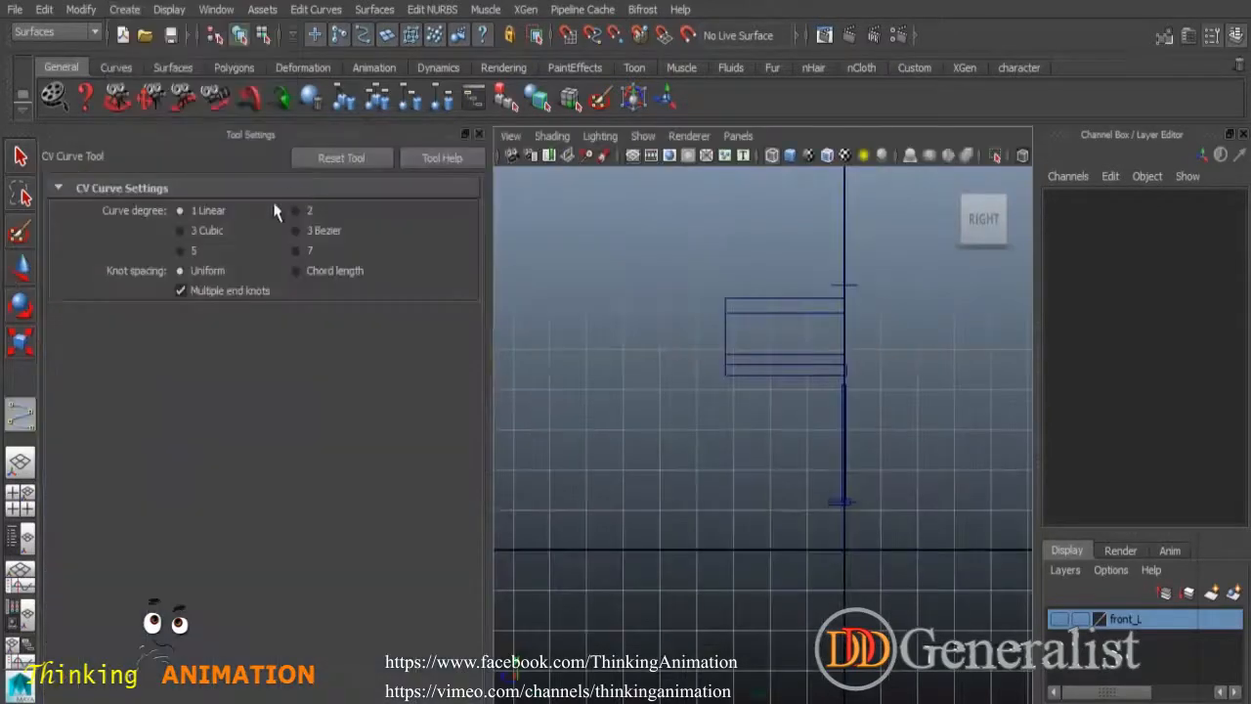
left_click(479, 135)
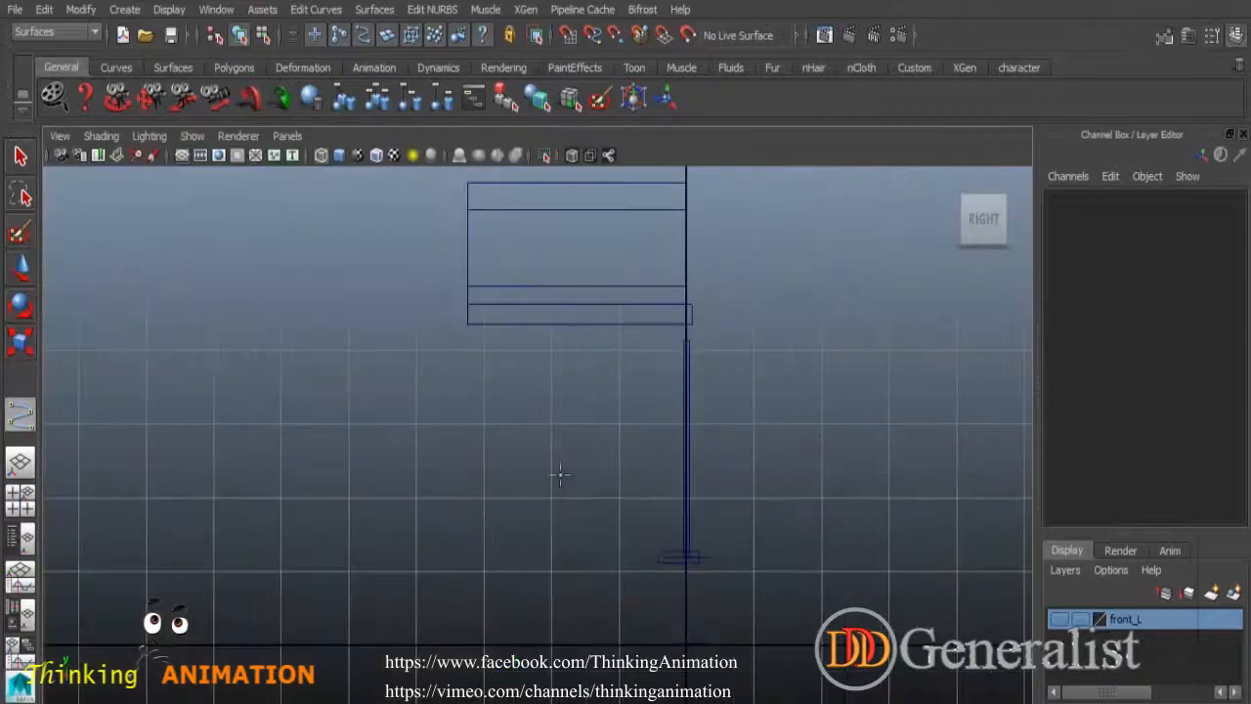
Draw a smooth turned-pillar profile curve in the side view, from beam height down to the ground with a bulge near the middle.
left_click(505, 322)
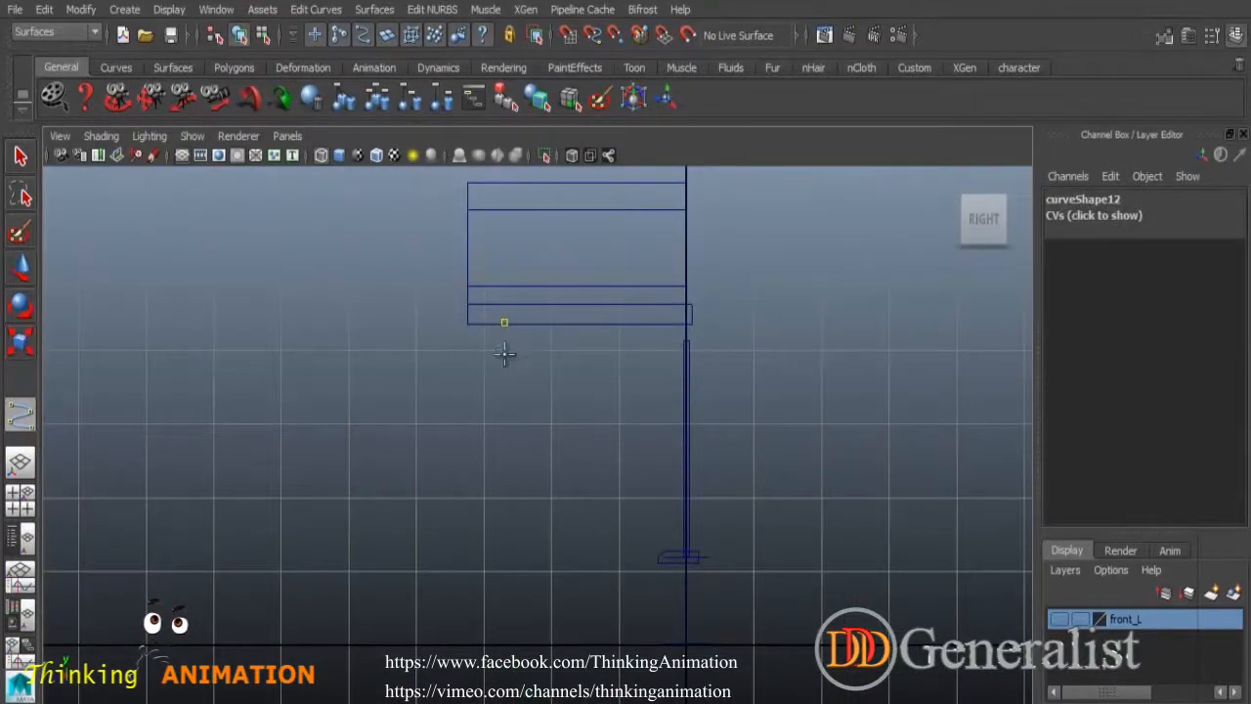
key("ctrl+z")
scroll(622, 427, "down", 2)
middle_click_drag(651, 456, 595, 461, "alt")
scroll(502, 433, "up", 4)
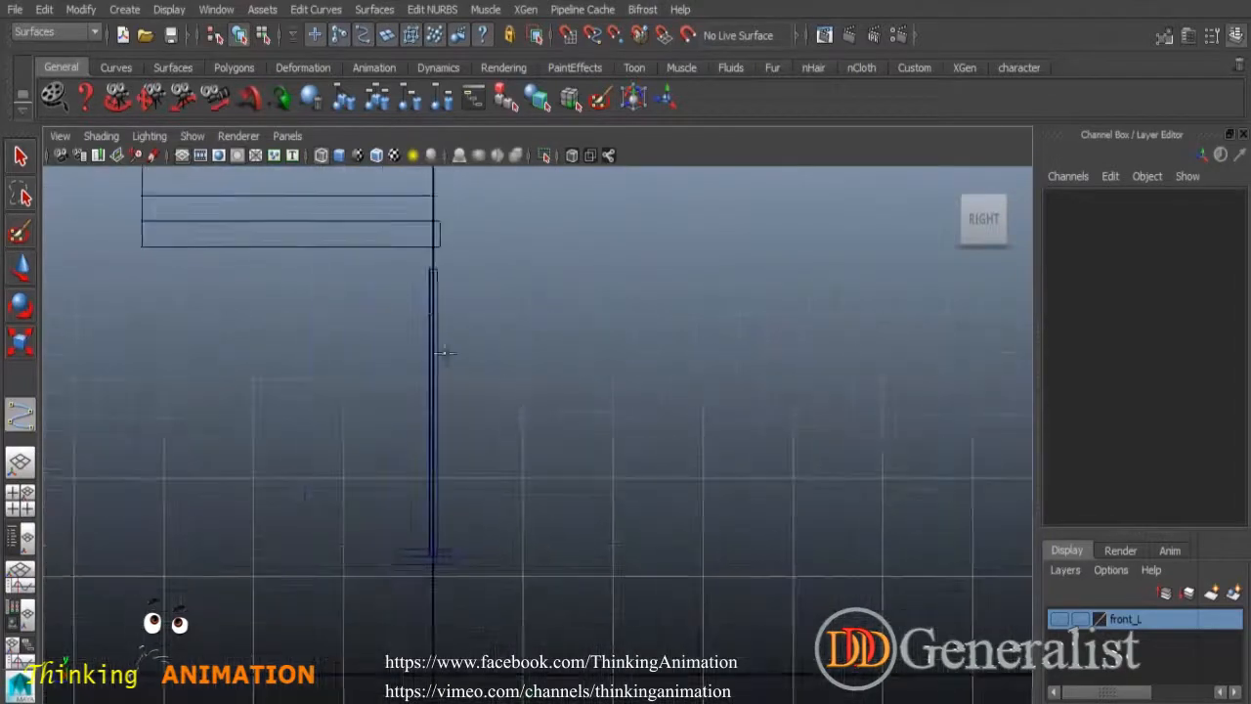
left_click(466, 225)
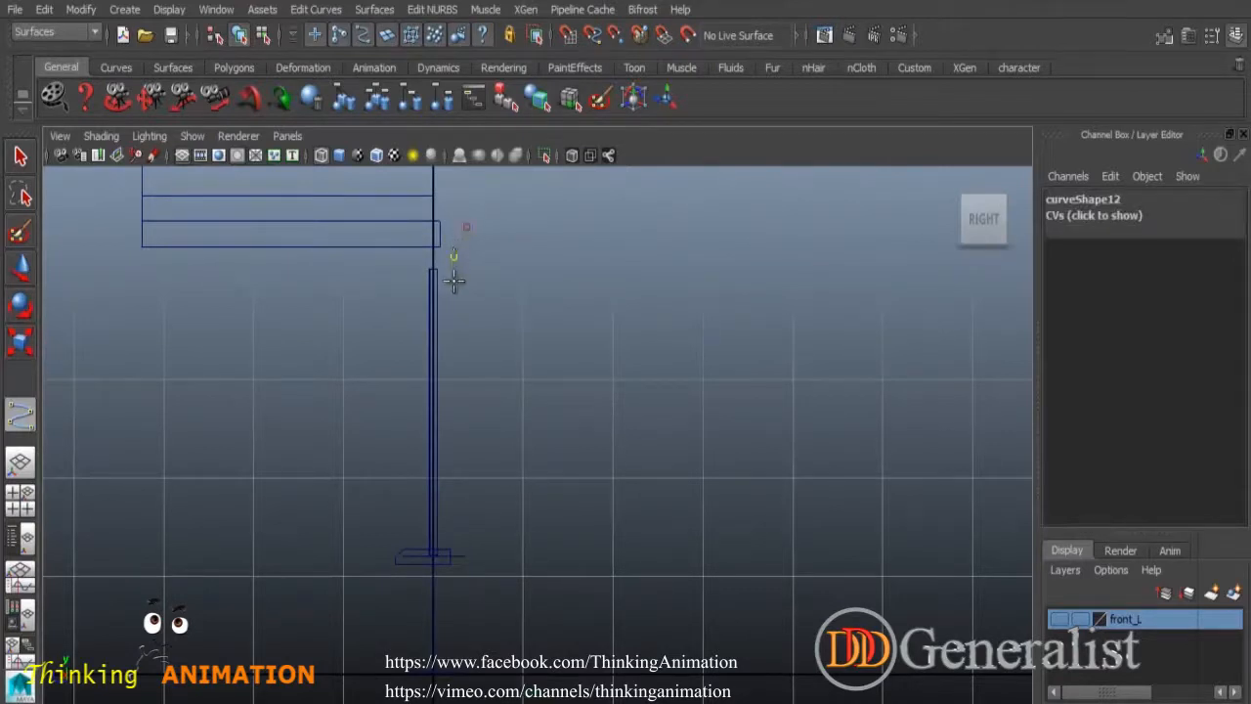
left_click(453, 367)
left_click(459, 395)
left_click(471, 401)
left_click(470, 409)
left_click(458, 534)
left_click(466, 570)
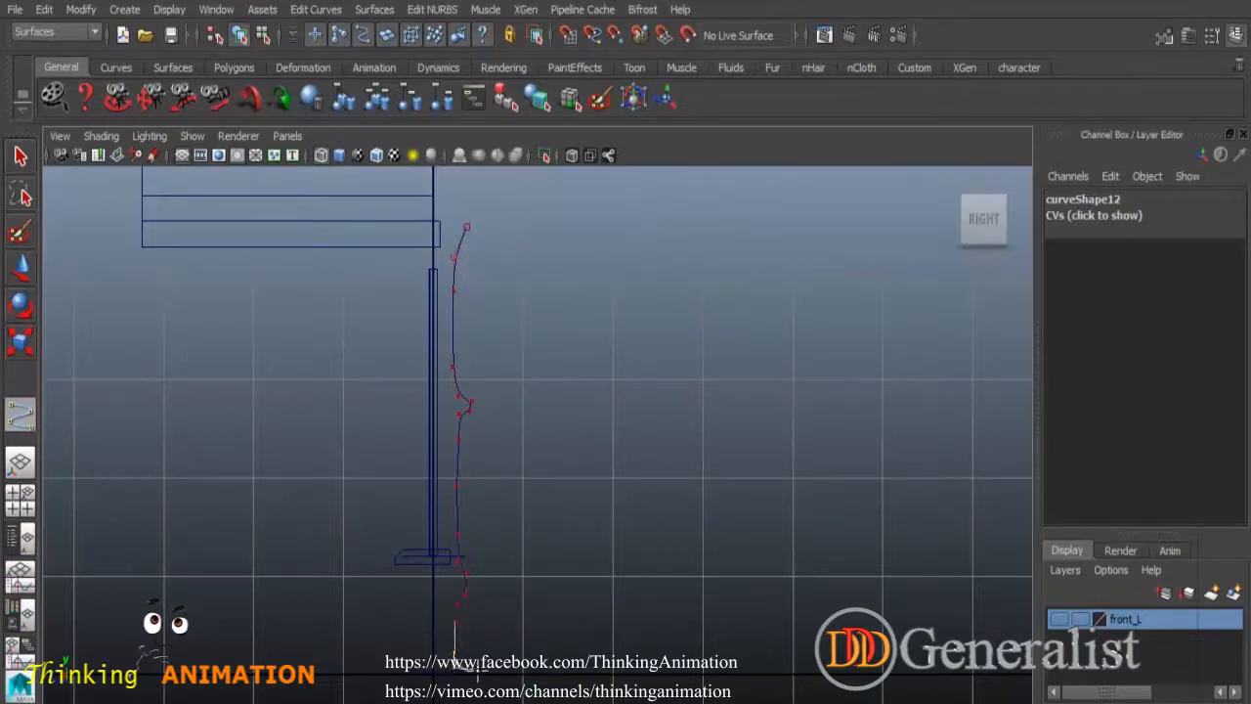
key("w")
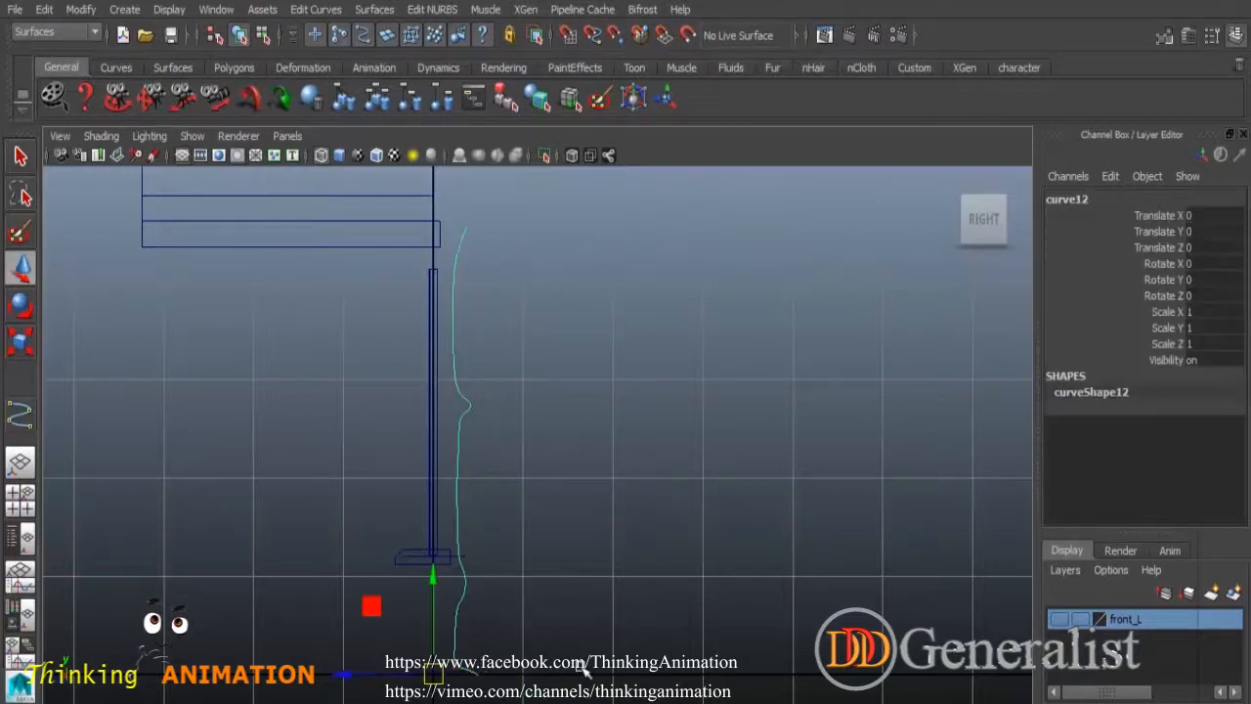
Revolve the profile curve into a round pillar surface.
left_click(377, 12)
left_click(401, 39)
key("space")
key("space")
left_click_drag(774, 319, 889, 512, "alt")
right_click_drag(889, 511, 706, 460, "alt")
left_click_drag(707, 460, 740, 525, "alt")
middle_click_drag(740, 525, 630, 379, "alt")
Scale the revolved pillar uniformly to about 0.722.
left_click(22, 344)
left_click_drag(669, 538, 641, 493)
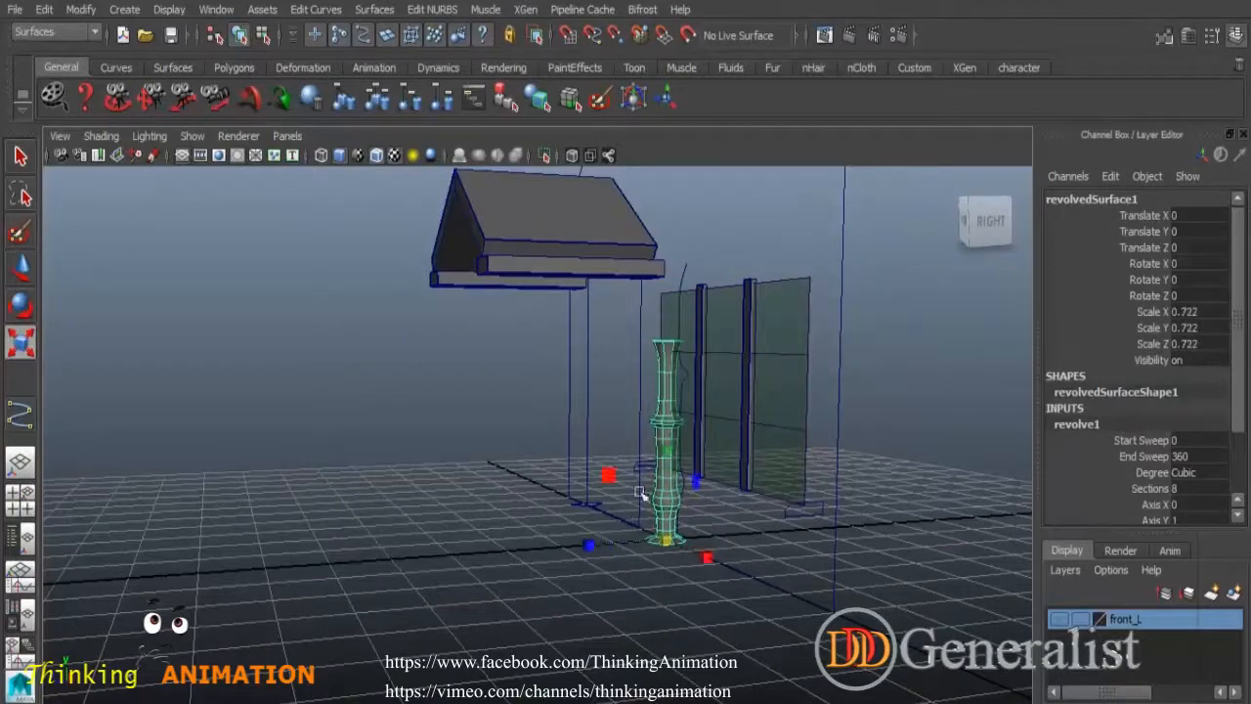
left_click_drag(680, 456, 740, 436)
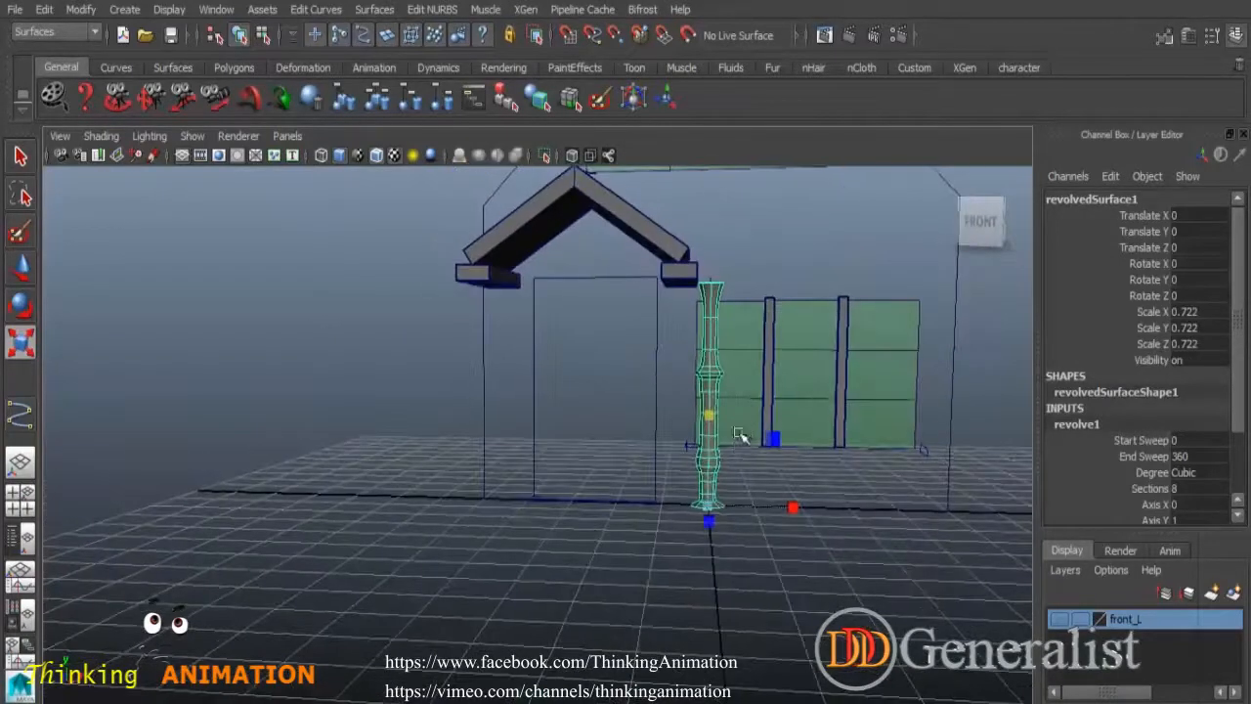
Move the pillar under the window-side beam in the front view and place a duplicate under the opposite beam at about X -4.482.
left_click_drag(729, 495, 594, 452, "alt")
key("space")
key("space")
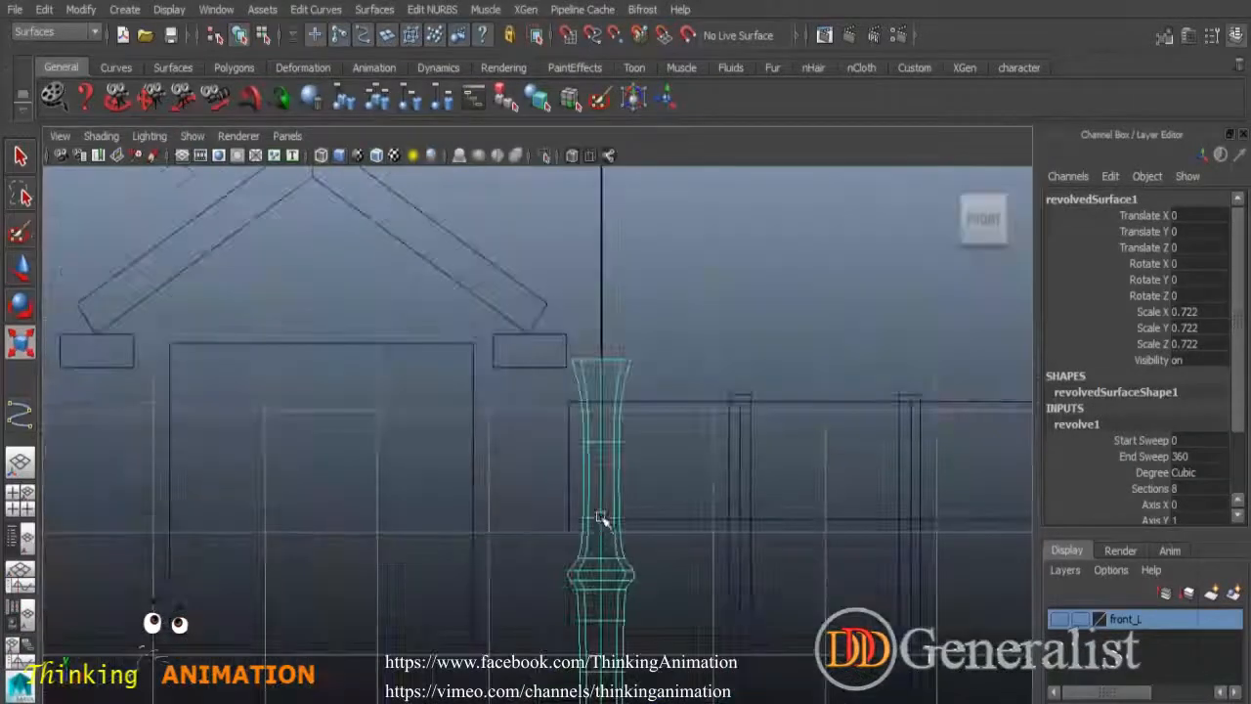
middle_click_drag(601, 518, 558, 440, "alt")
left_click(24, 269)
scroll(570, 474, "down", 6)
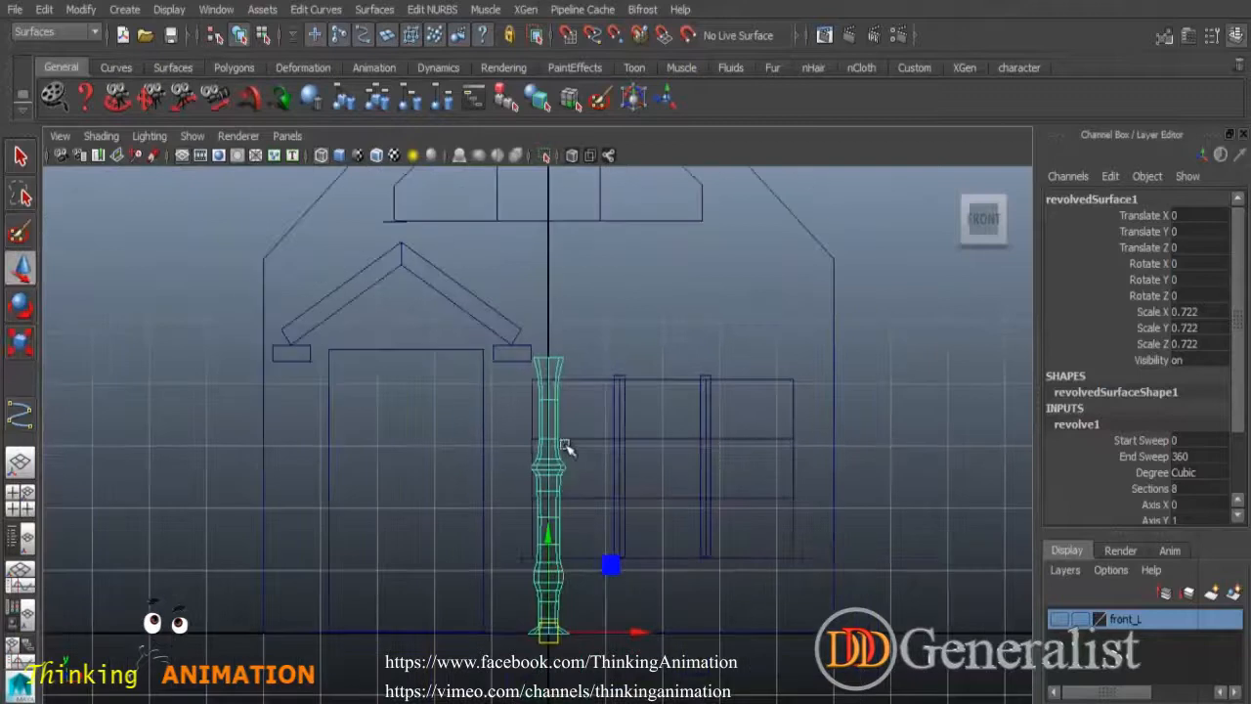
left_click_drag(650, 634, 384, 634)
key("ctrl+d")
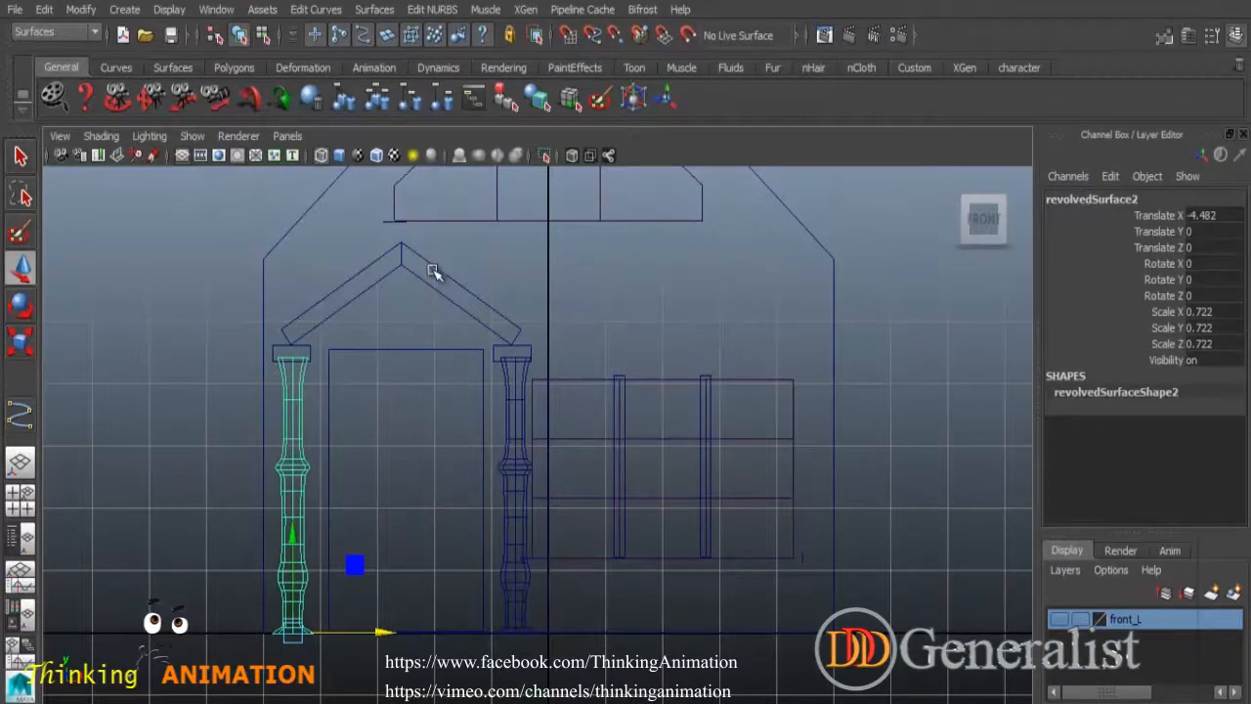
Select the small roof, both beams and both pillars and delete their construction history.
key("space")
key("space")
left_click_drag(640, 500, 540, 475, "alt")
left_click_drag(494, 428, 580, 425, "alt")
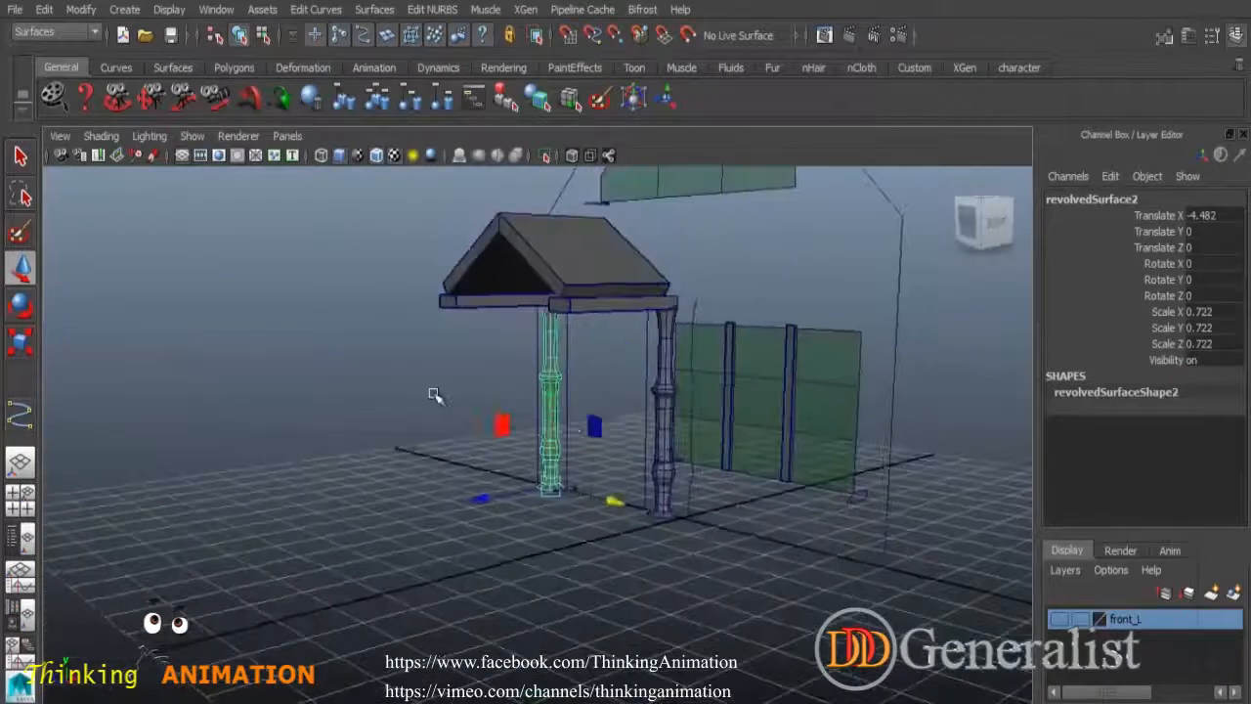
left_click(435, 395)
left_click_drag(628, 480, 447, 245, "alt")
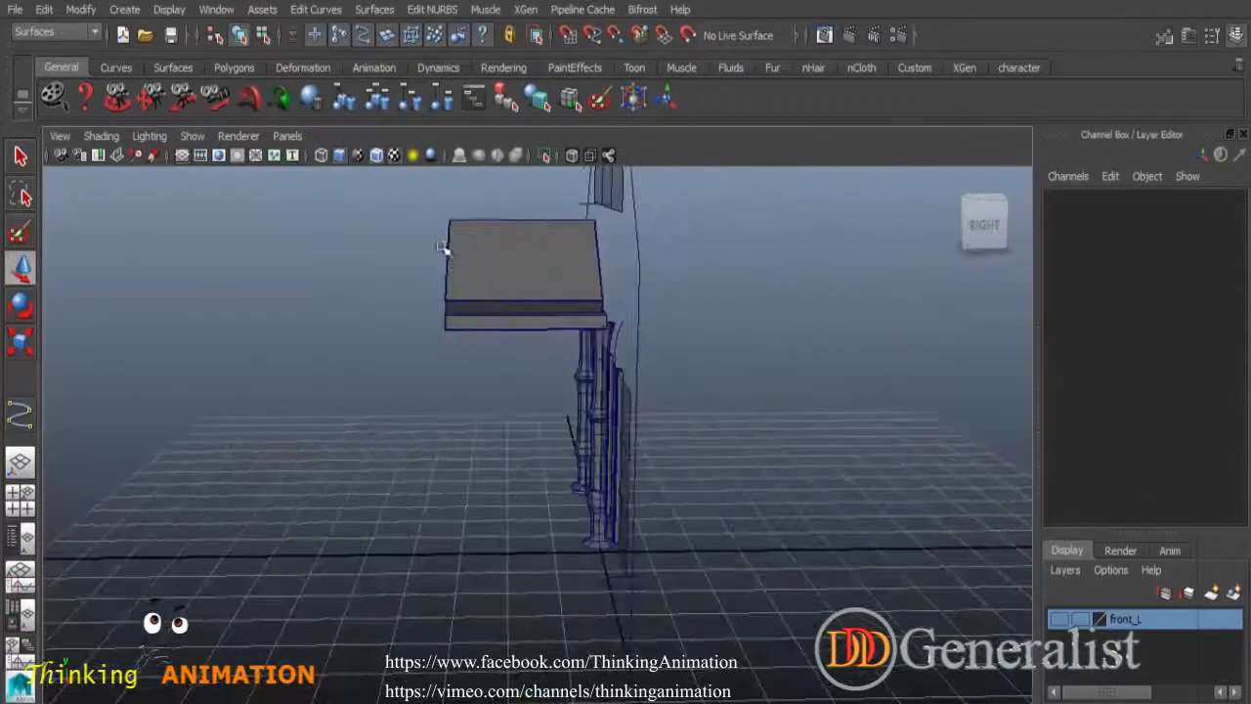
left_click(493, 287)
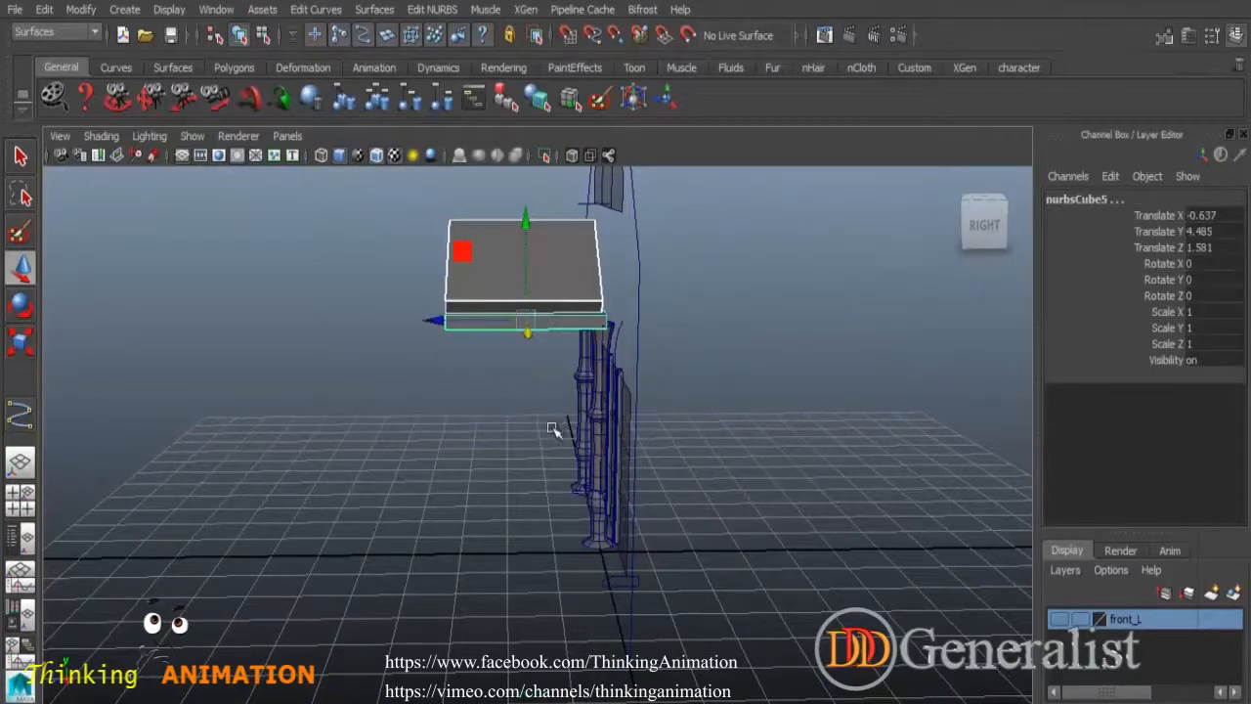
left_click_drag(553, 430, 626, 427, "alt")
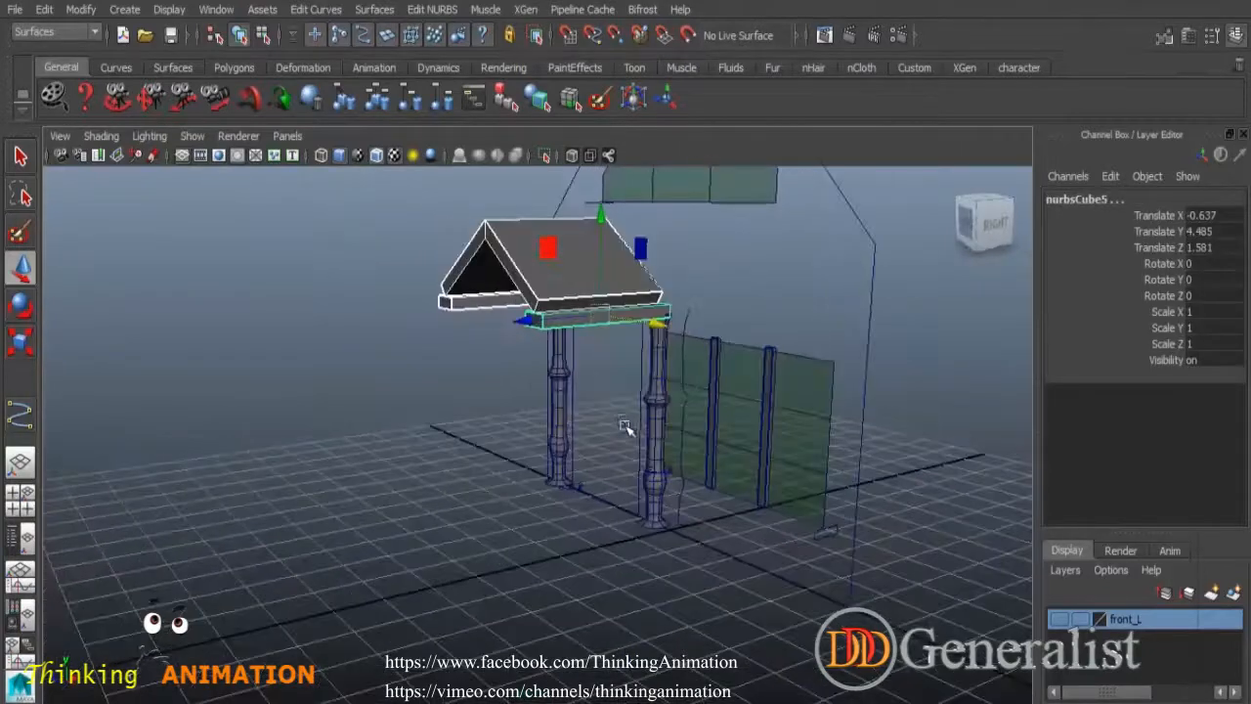
left_click(561, 383)
key("space")
key("space")
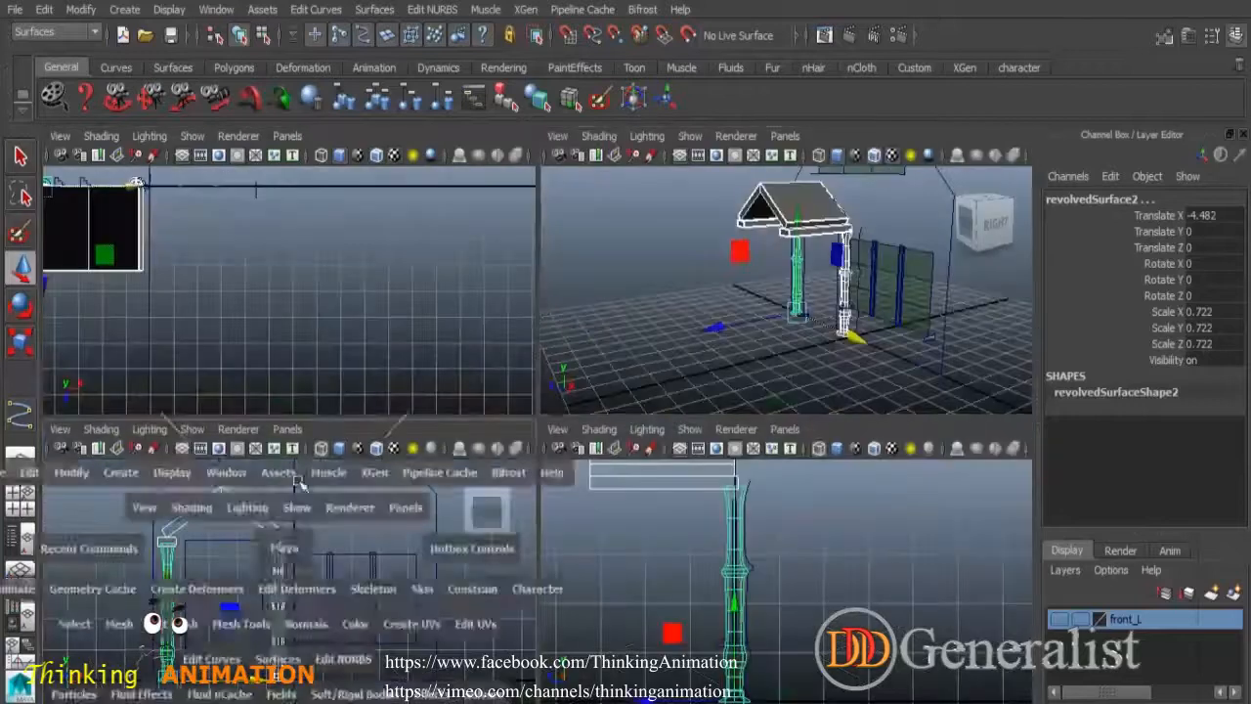
left_click(44, 10)
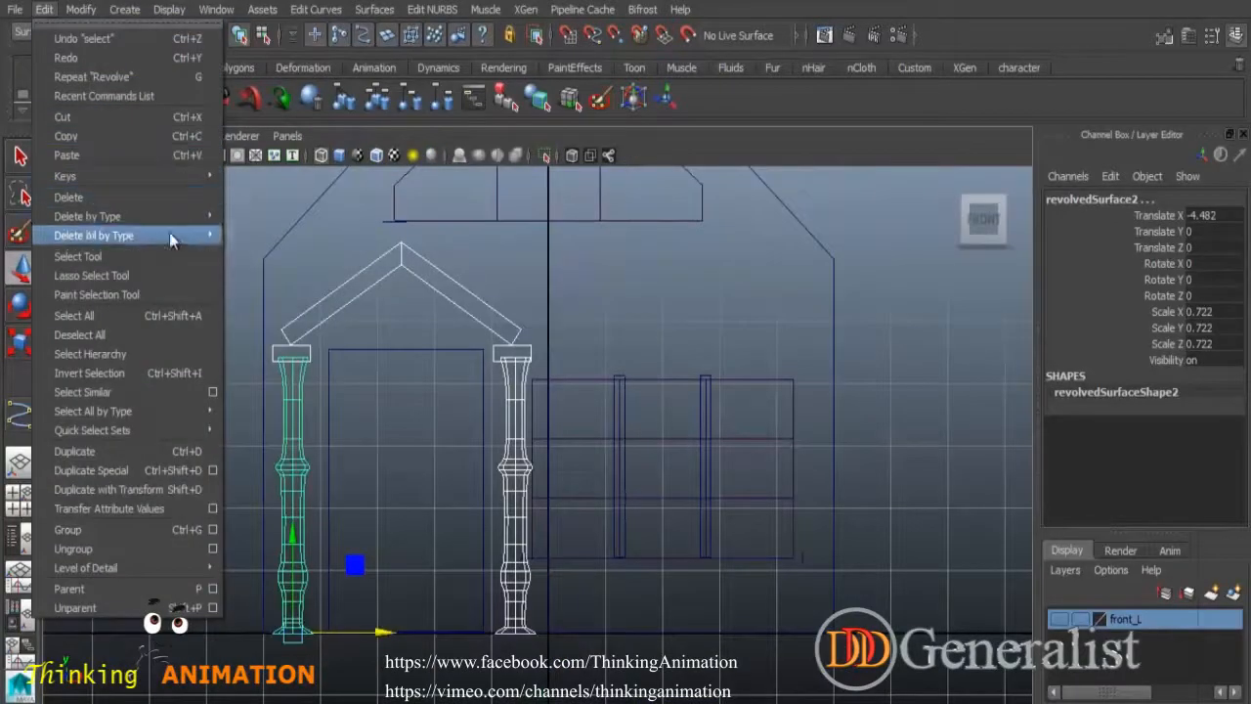
mouse_move(186, 215)
left_click(263, 227)
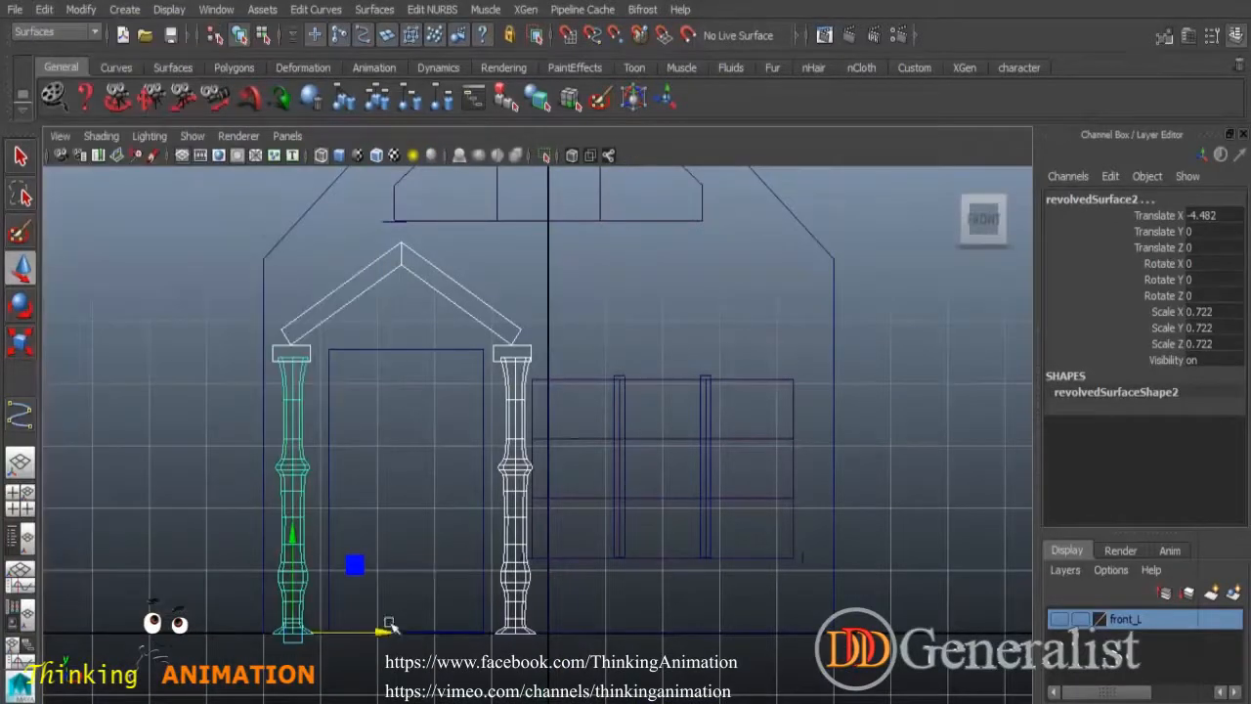
Shift the whole porch slightly towards the window, the far pillar to about X -4.433, and adjust the window-side pillar to about X -0.564.
left_click_drag(388, 637, 391, 633)
left_click(528, 468)
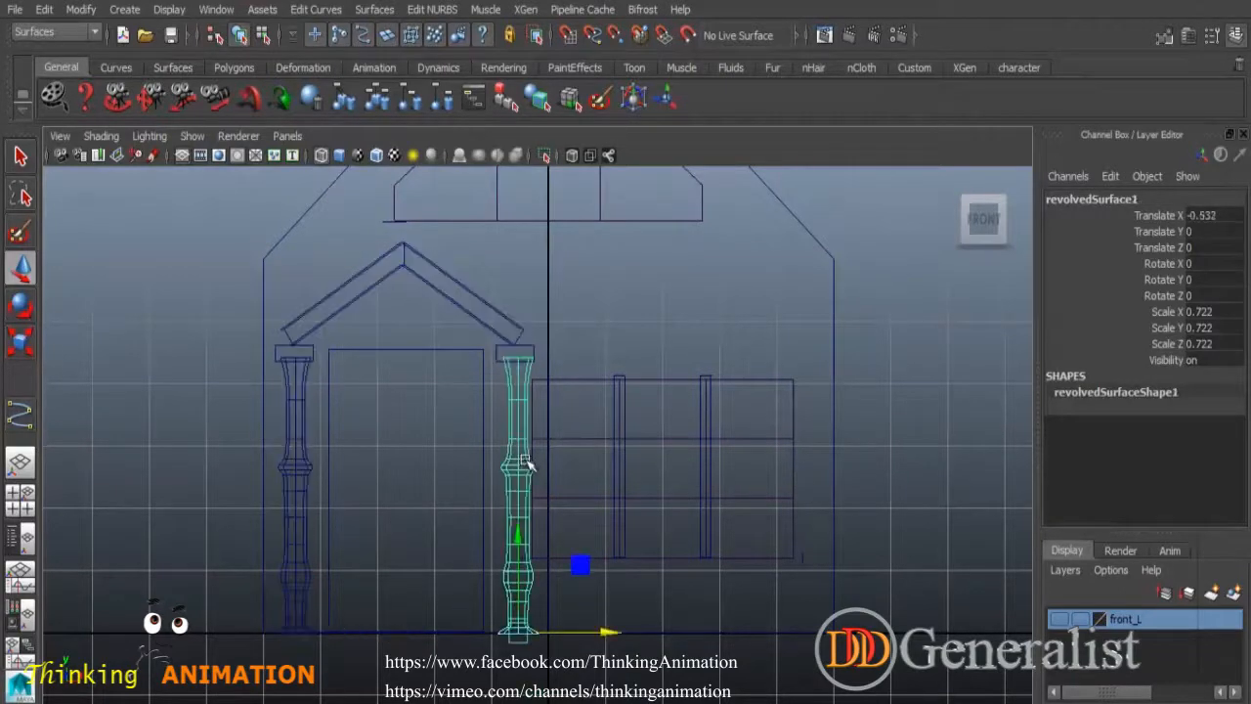
left_click_drag(610, 628, 608, 632)
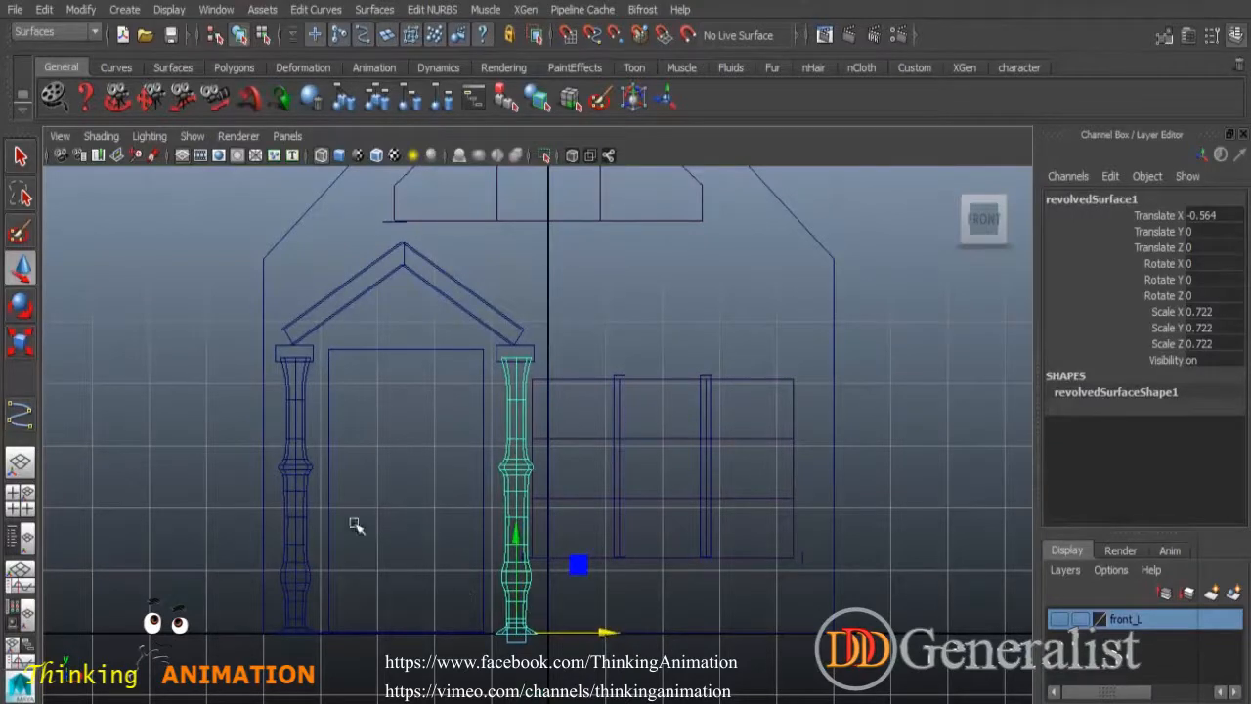
left_click(292, 480)
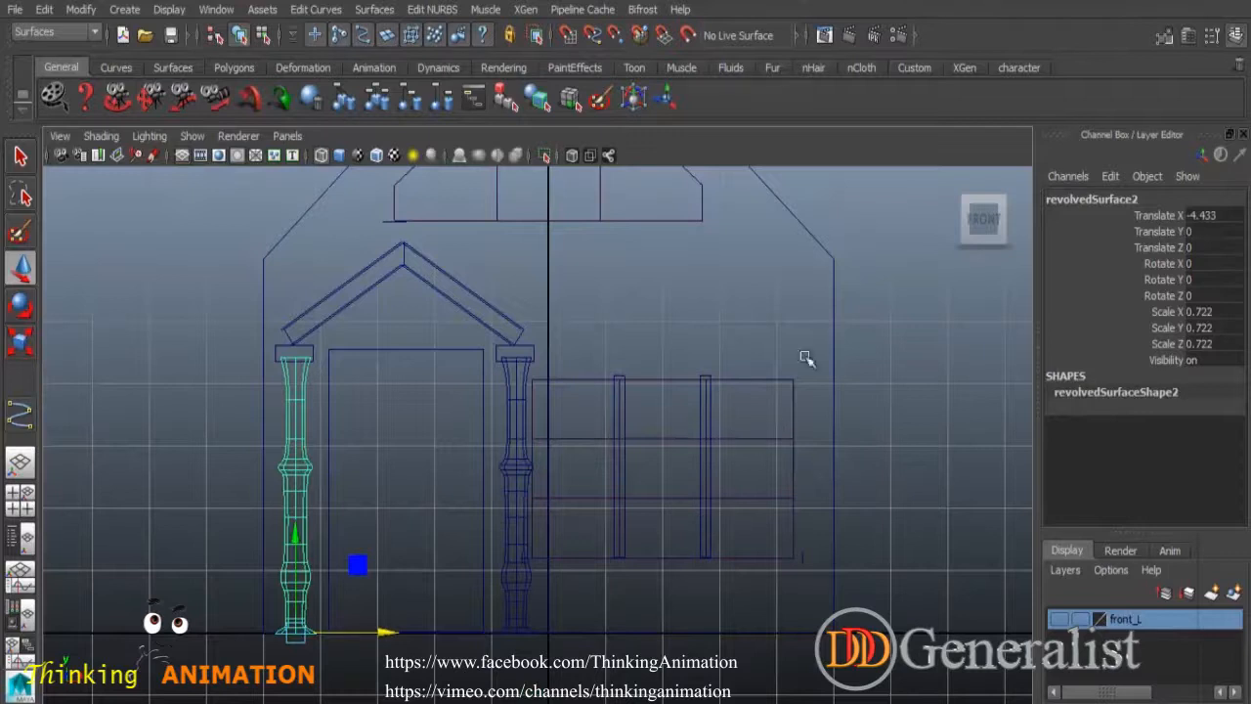
Move both pillars forward to about Z 2.831 under the front end of the beams.
key("space")
key("space")
left_click(581, 577)
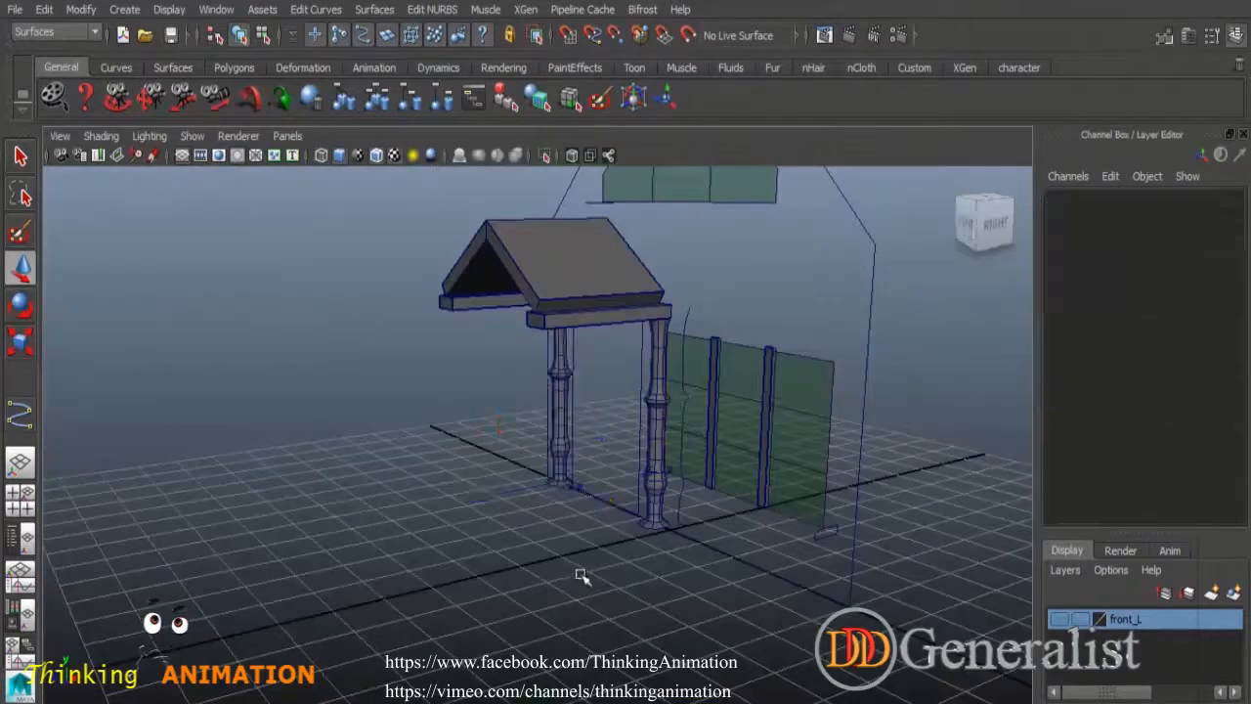
left_click(656, 445)
left_click(554, 412, "shift")
left_click_drag(479, 495, 377, 512)
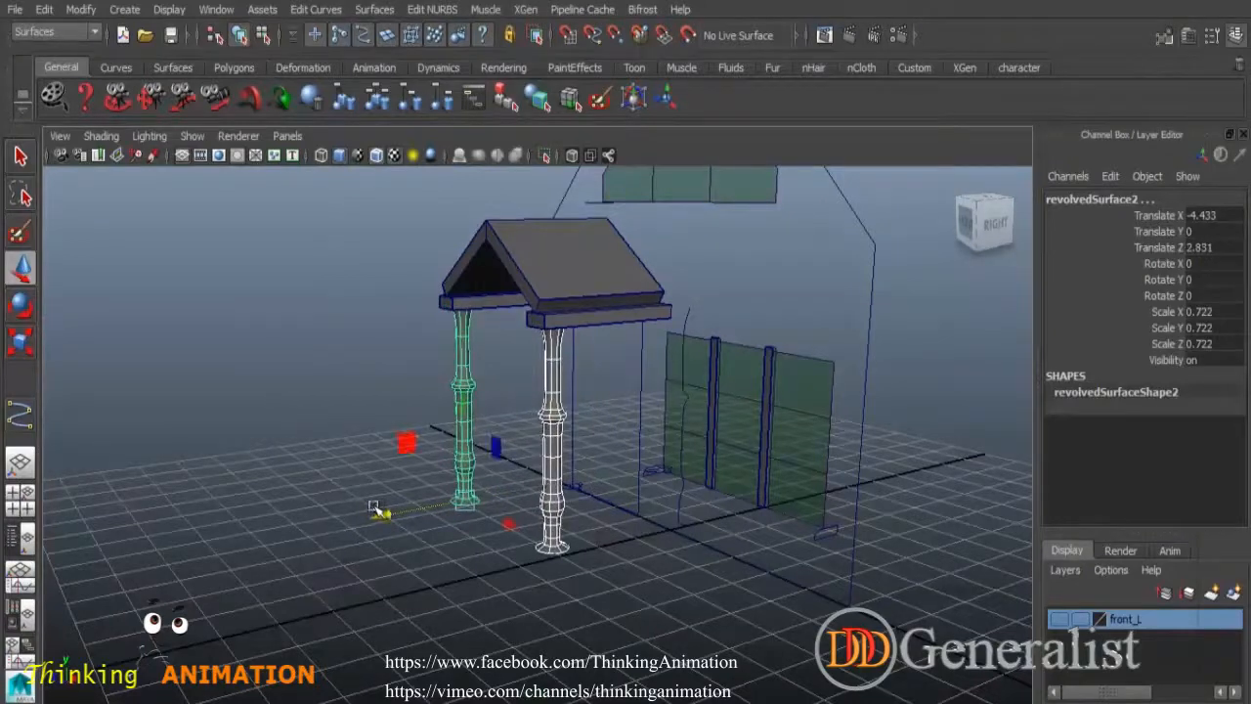
left_click(327, 486)
Create a NURBS cube for the porch floor and scale it uniformly to about 6.66.
left_click_drag(543, 562, 506, 537, "alt")
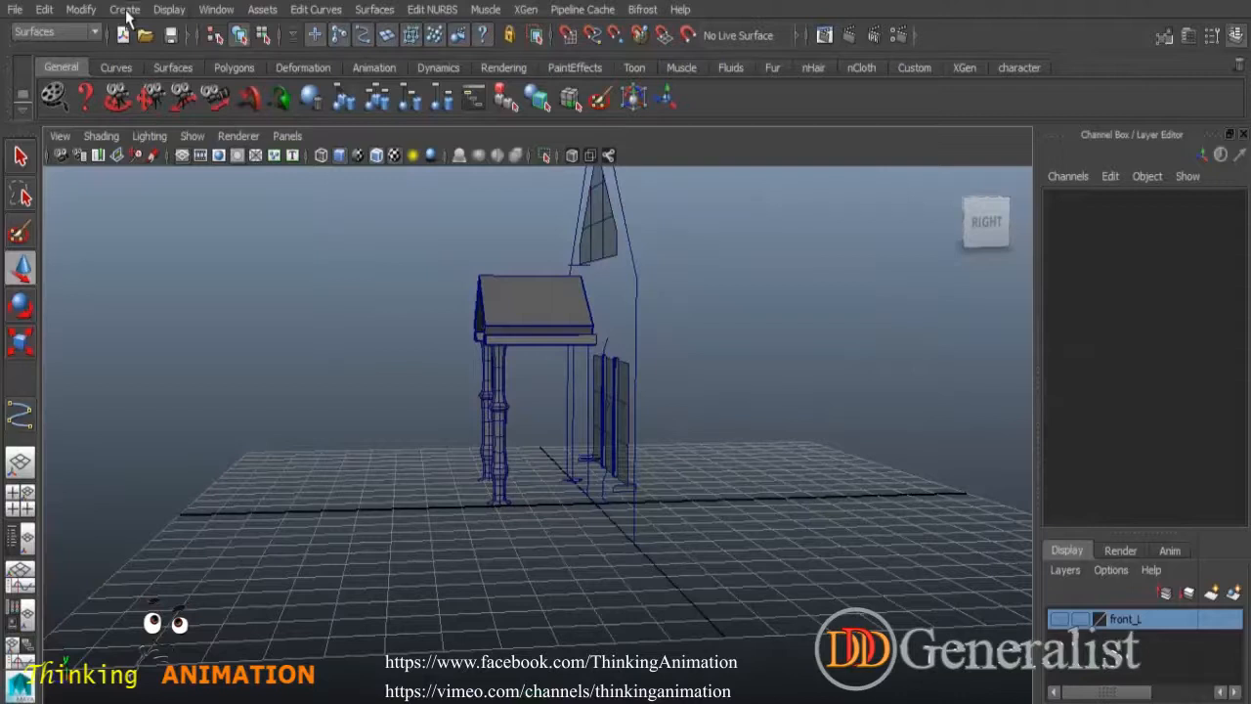
left_click(126, 10)
mouse_move(174, 40)
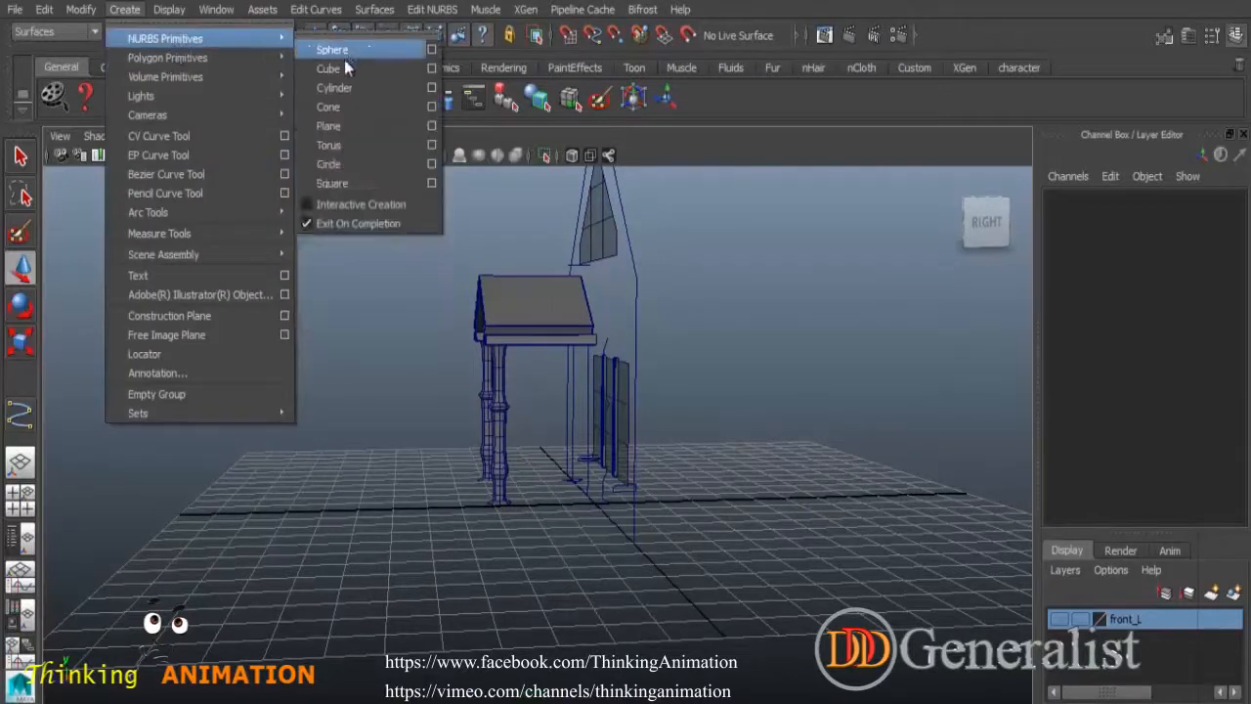
left_click(341, 65)
left_click_drag(393, 522, 671, 491, "alt")
left_click_drag(631, 410, 640, 445)
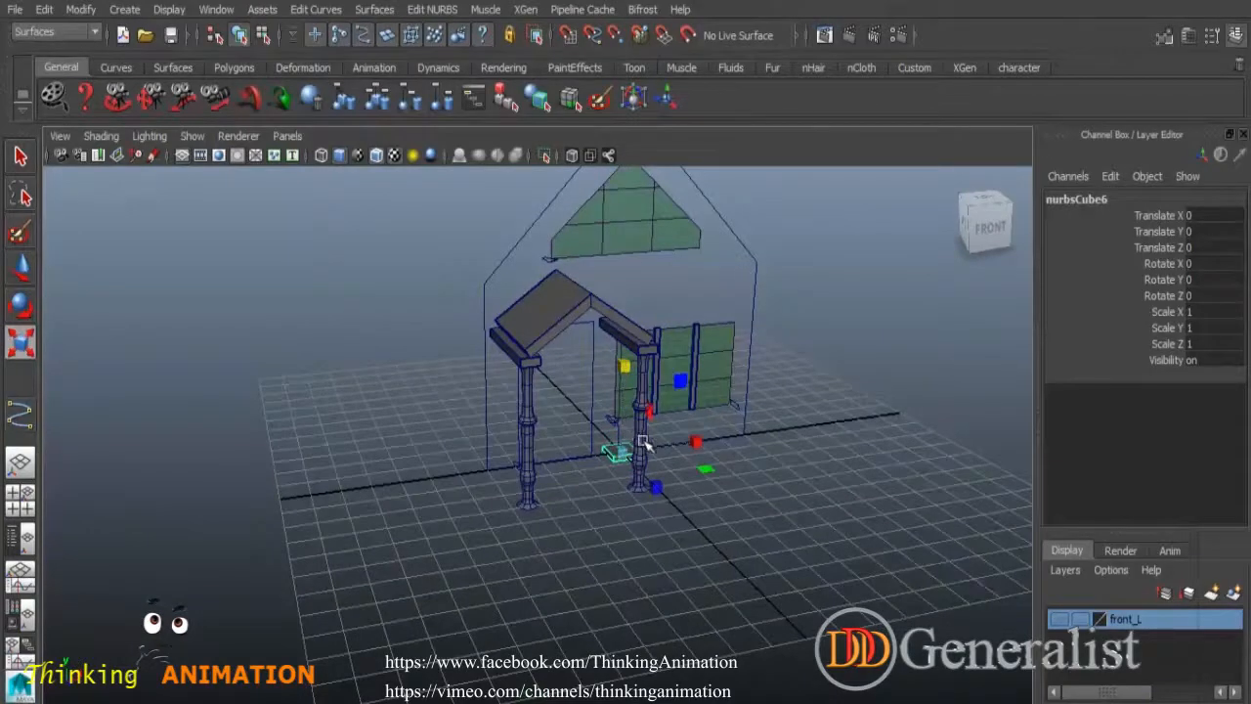
left_click_drag(634, 510, 670, 532, "alt")
left_click_drag(604, 425, 619, 453)
left_click_drag(645, 386, 654, 447)
left_click_drag(743, 474, 720, 475)
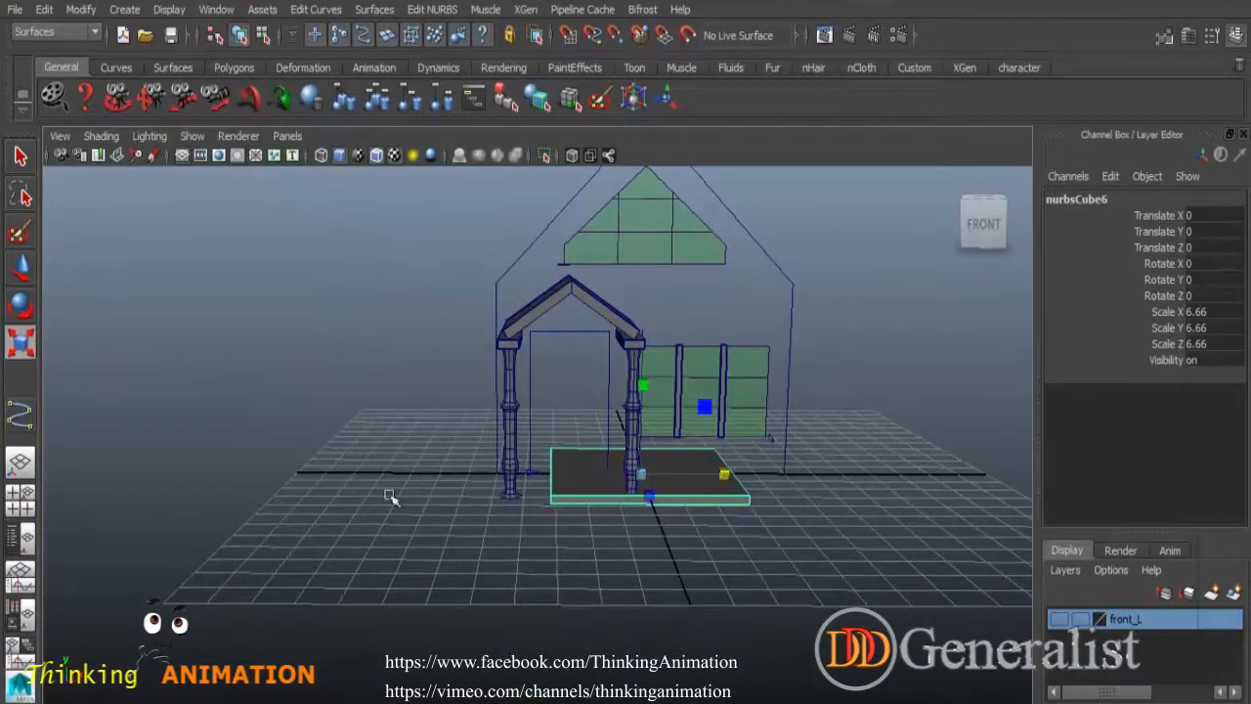
Move the floor slab under the porch to about X -2.483 and narrow it to span just the two pillars.
key("space")
key("space")
middle_click_drag(573, 587, 573, 458, "alt")
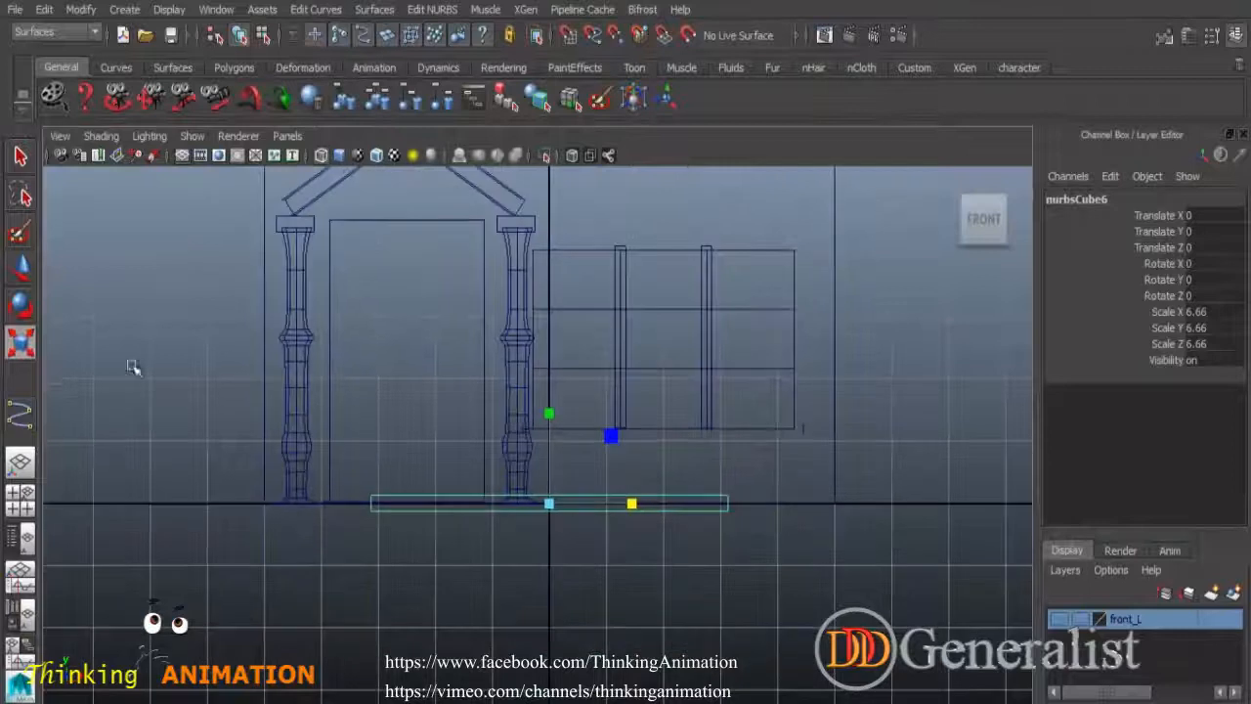
left_click(26, 274)
left_click_drag(642, 503, 486, 506)
key("r")
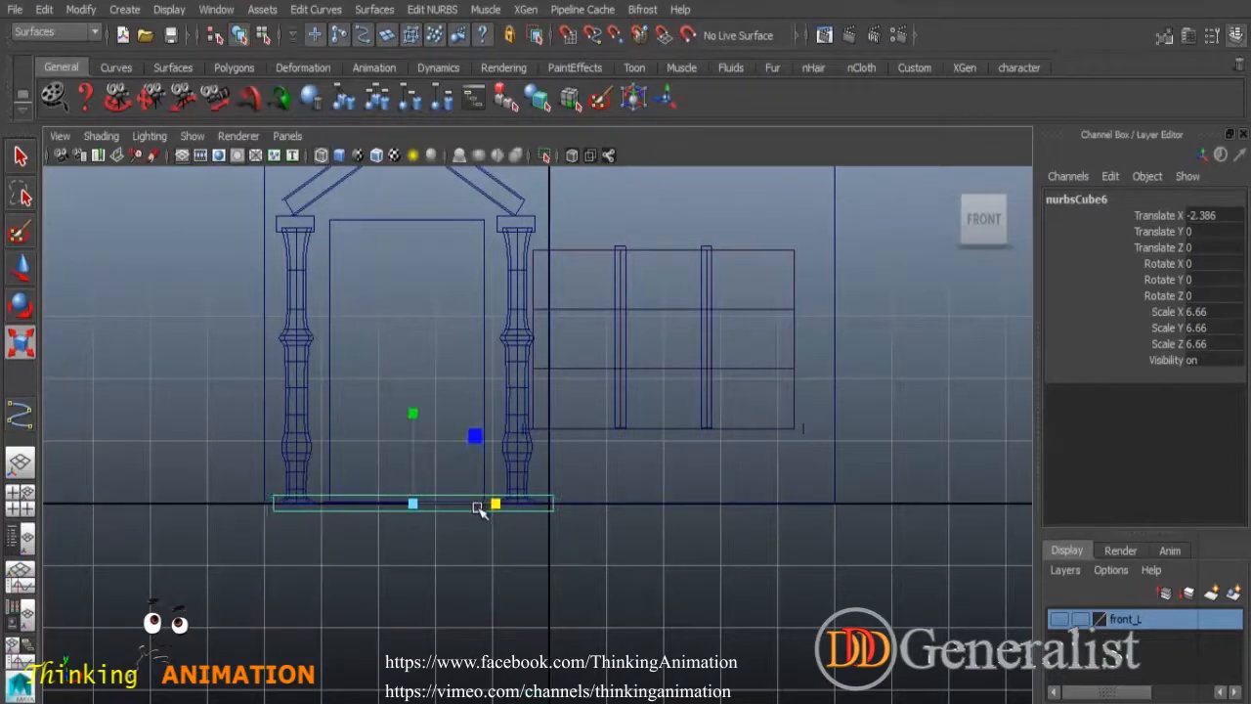
left_click(26, 276)
left_click_drag(521, 505, 506, 512)
left_click(20, 342)
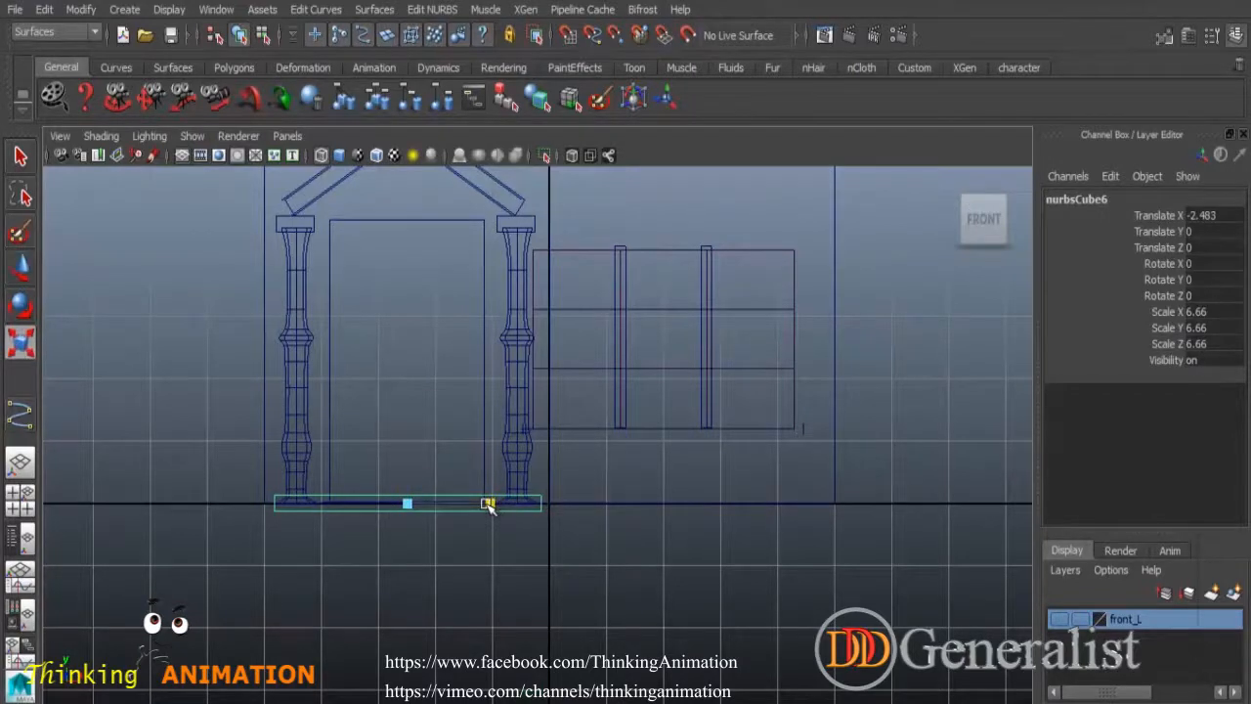
key("space")
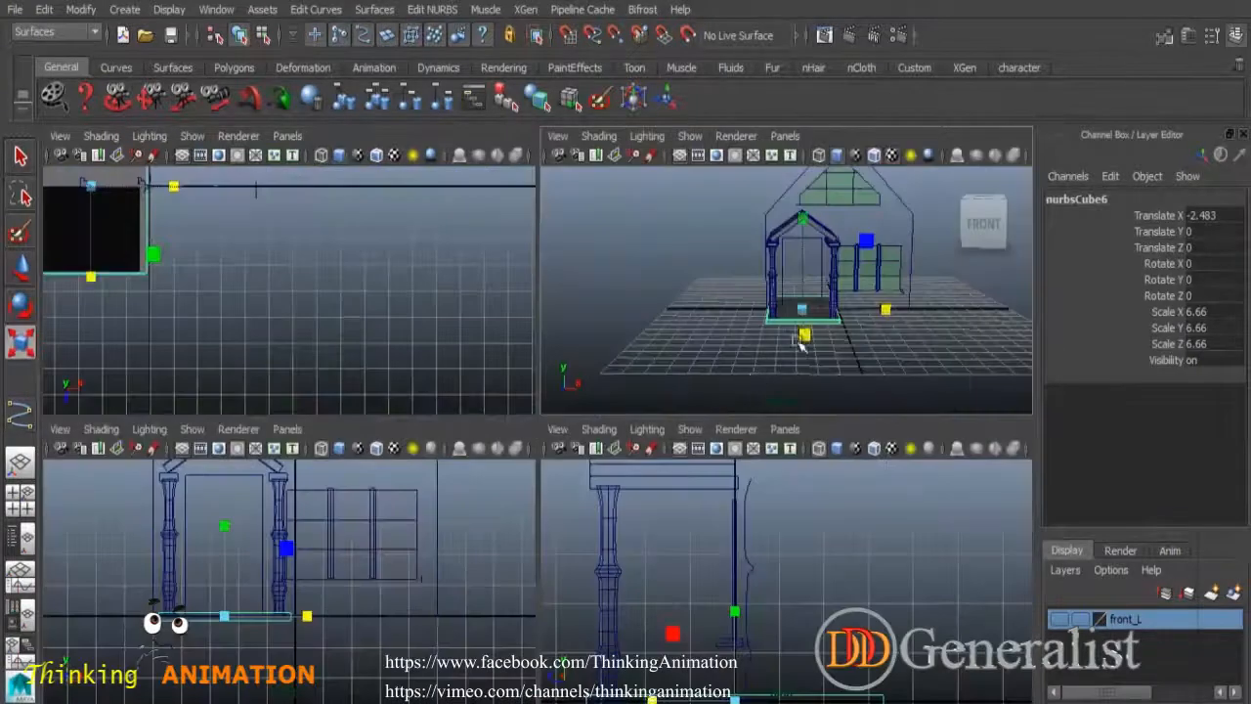
Enlarge the perspective view, make the front_L layer visible and save the scene.
key("space")
left_click(785, 517)
mouse_move(771, 558)
left_mouse_down("alt")
mouse_move(561, 551)
mouse_move(548, 528)
mouse_move(769, 571)
left_mouse_up("alt")
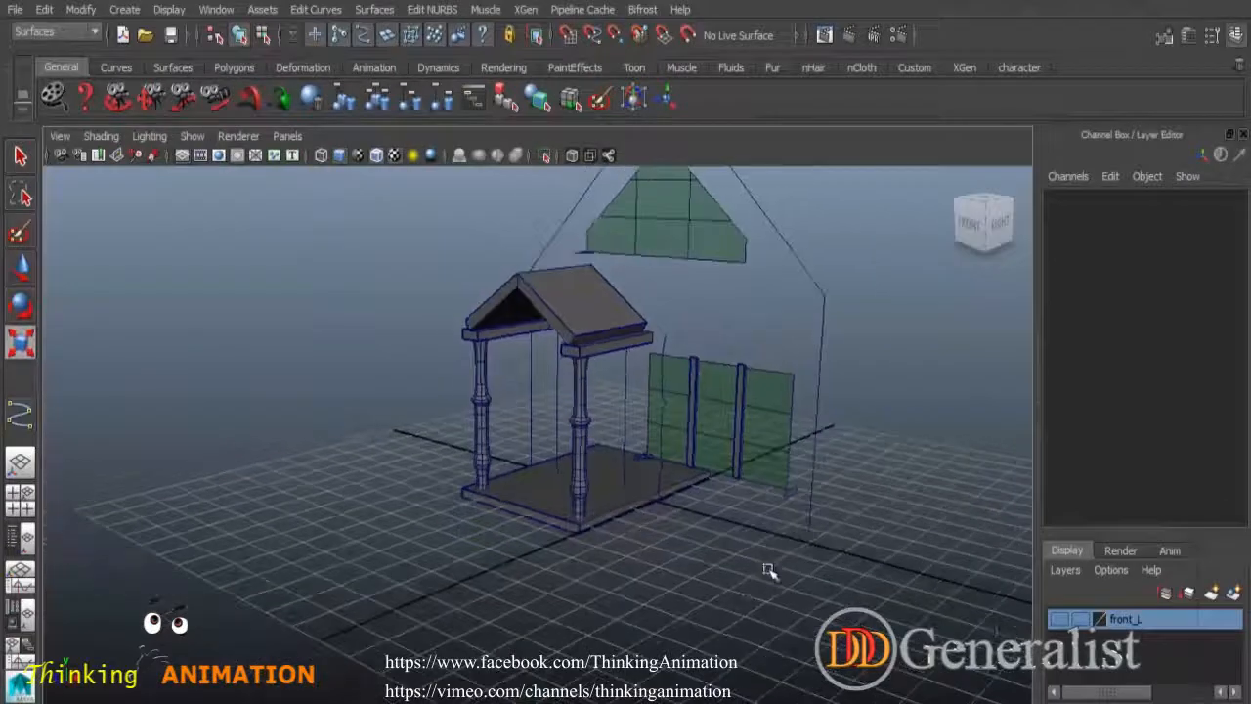
left_click(1059, 621)
left_click_drag(850, 619, 631, 553, "alt")
scroll(694, 548, "up", 4)
left_click(15, 11)
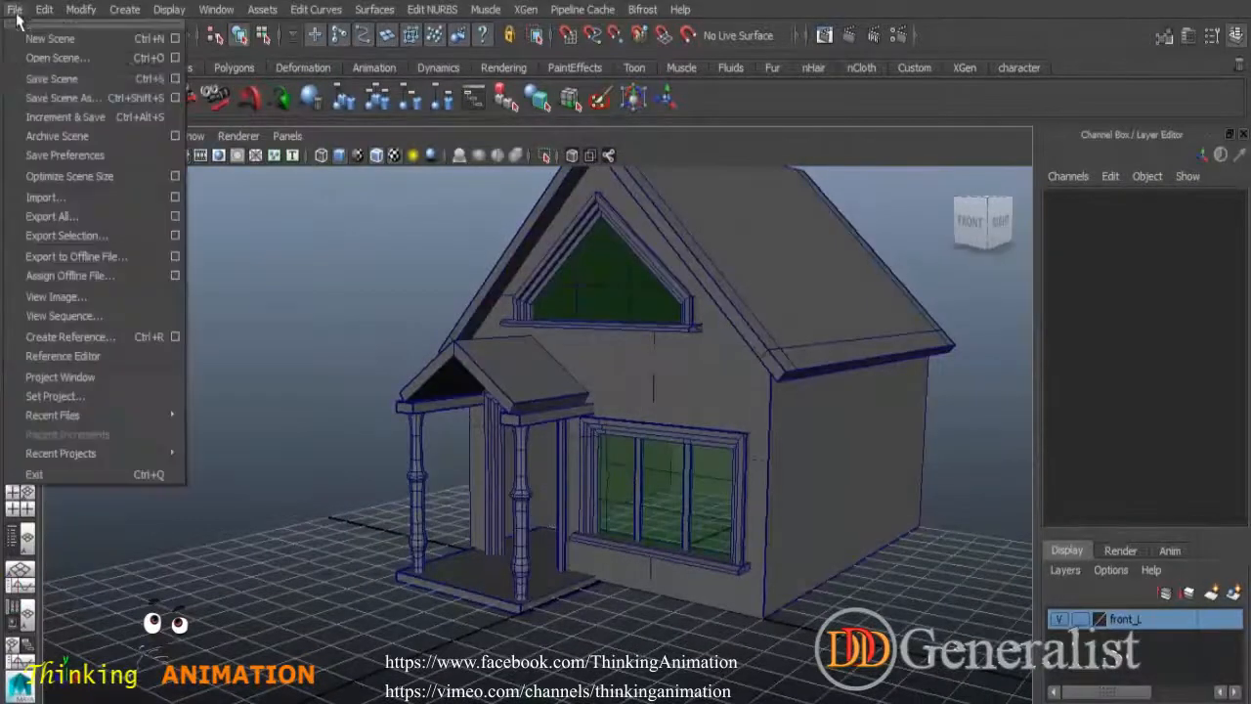
left_click(43, 81)
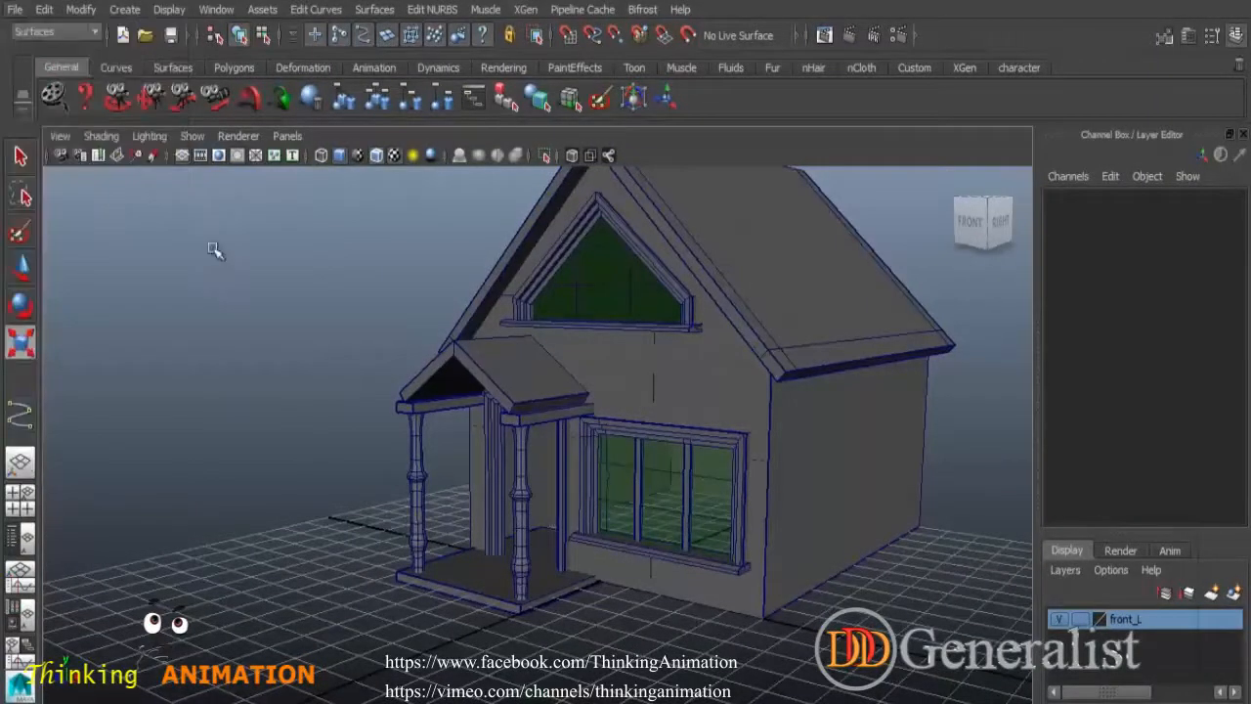
Hide the front_L layer and add the porch roof, beams, pillars and floor slab to it.
left_click(1058, 619)
left_click(568, 462)
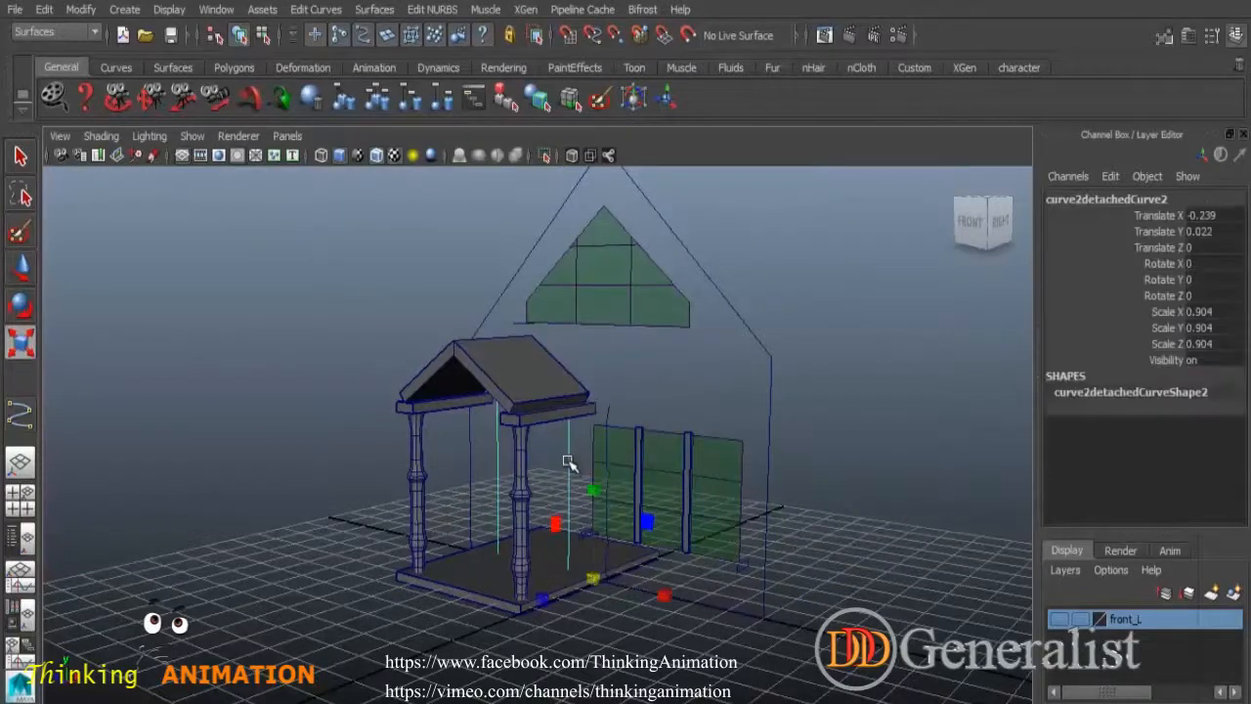
left_click_drag(536, 529, 486, 609, "alt")
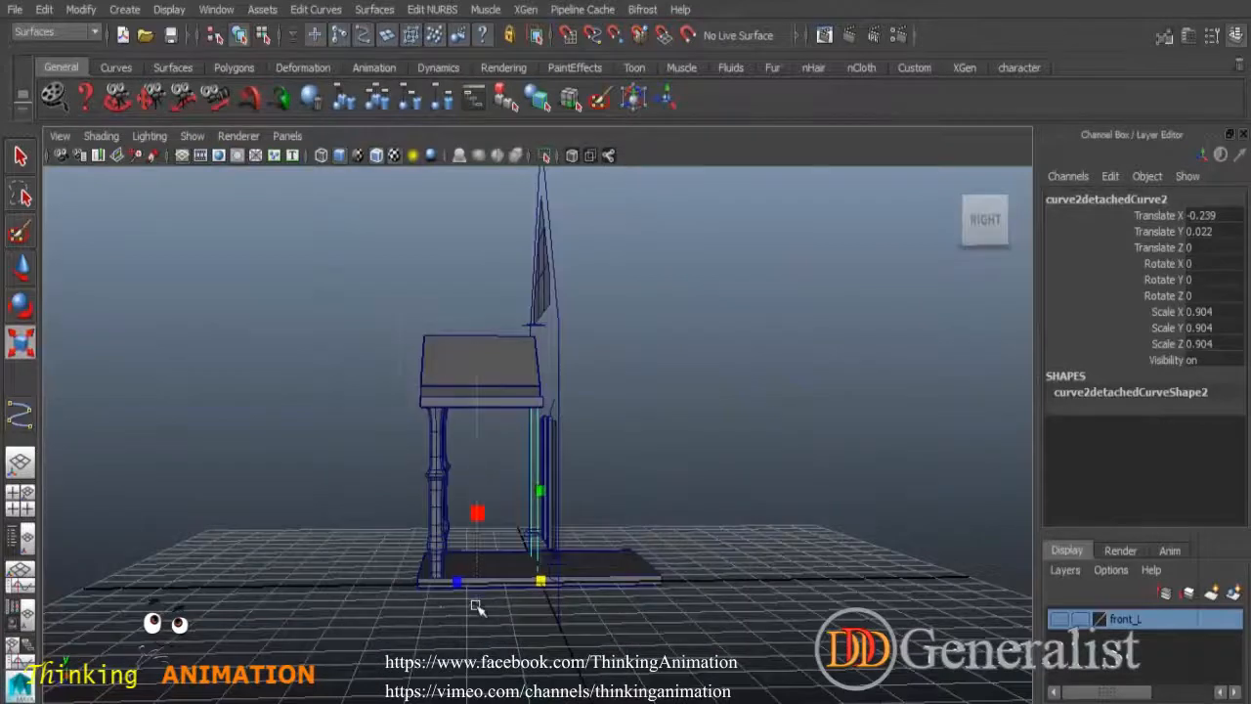
left_click(492, 590)
left_click(496, 596)
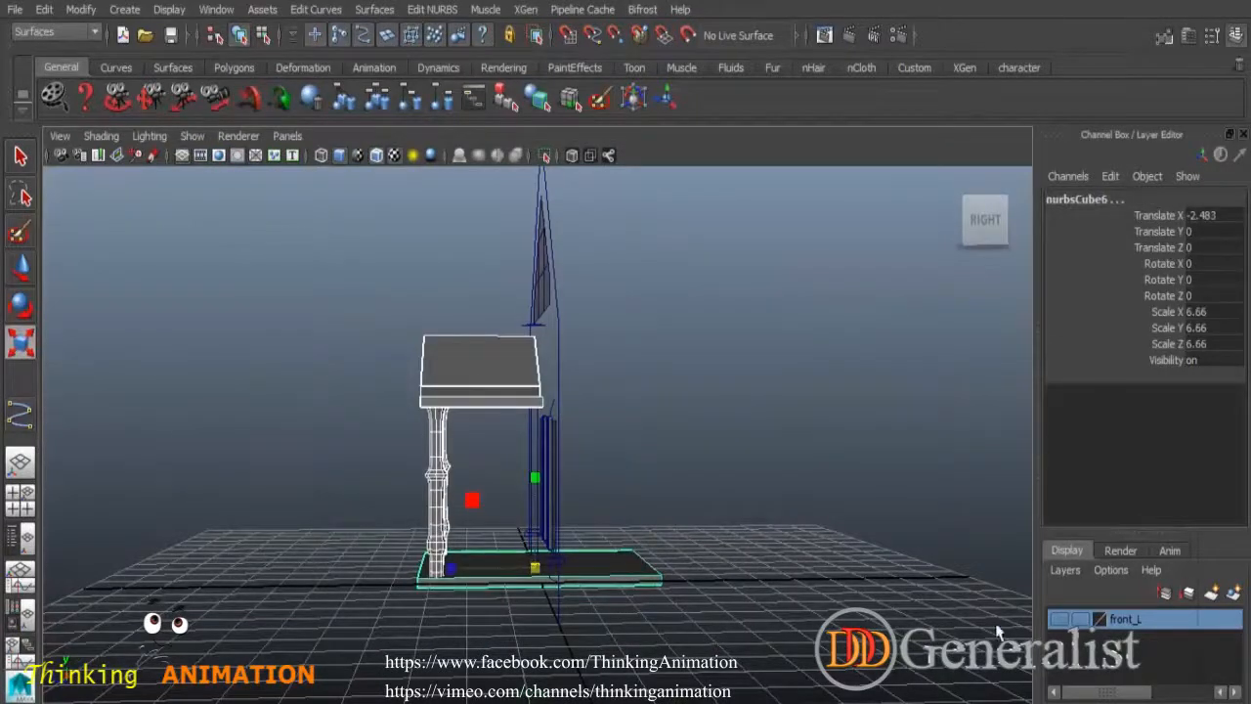
right_click(1137, 645)
left_click(1119, 447)
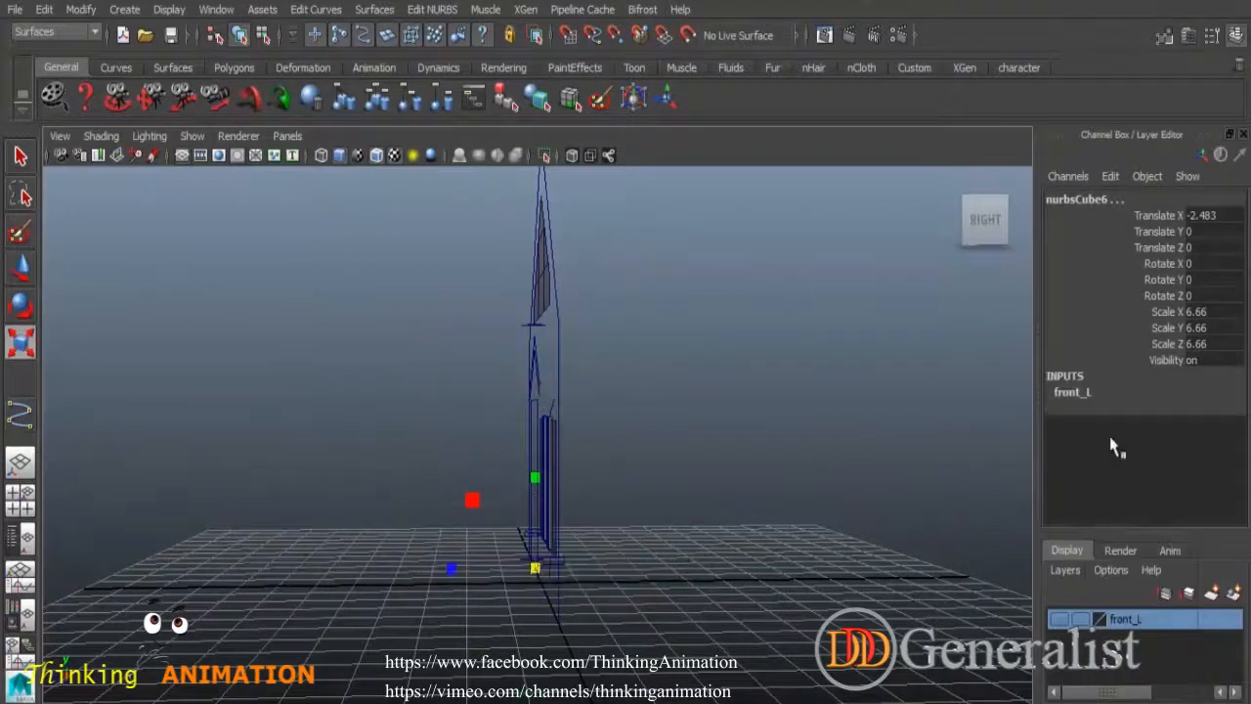
Attach the door outline curve to the separate segment along its bottom to close the door outline.
left_click_drag(689, 574, 856, 557, "alt")
right_click_drag(693, 567, 715, 617, "alt")
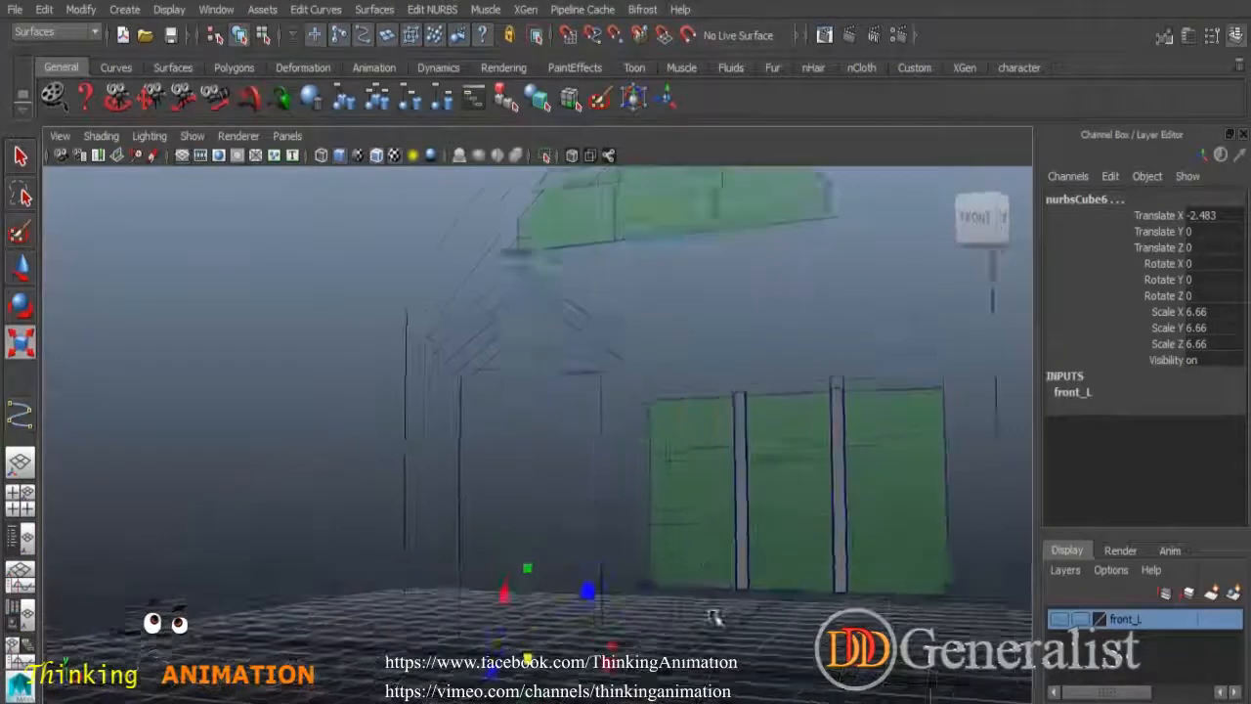
middle_click_drag(715, 617, 675, 471, "alt")
left_click_drag(675, 472, 705, 553, "alt")
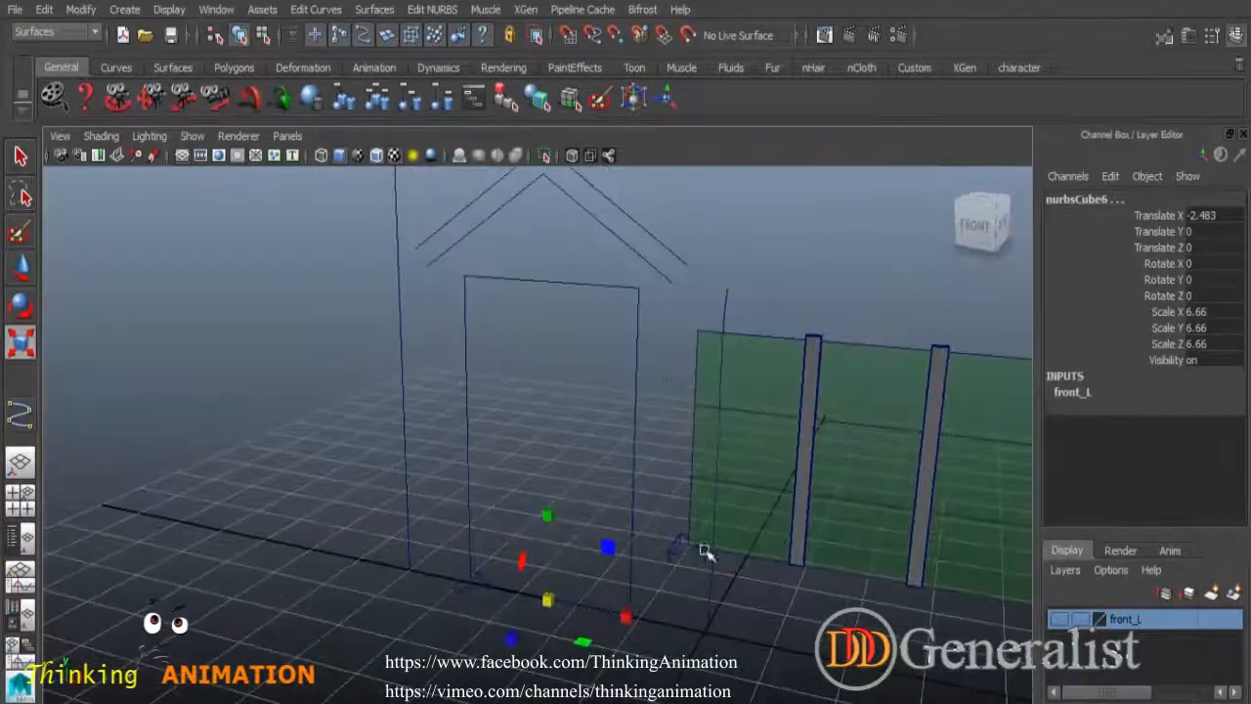
left_click(612, 285)
left_click(589, 603, "shift")
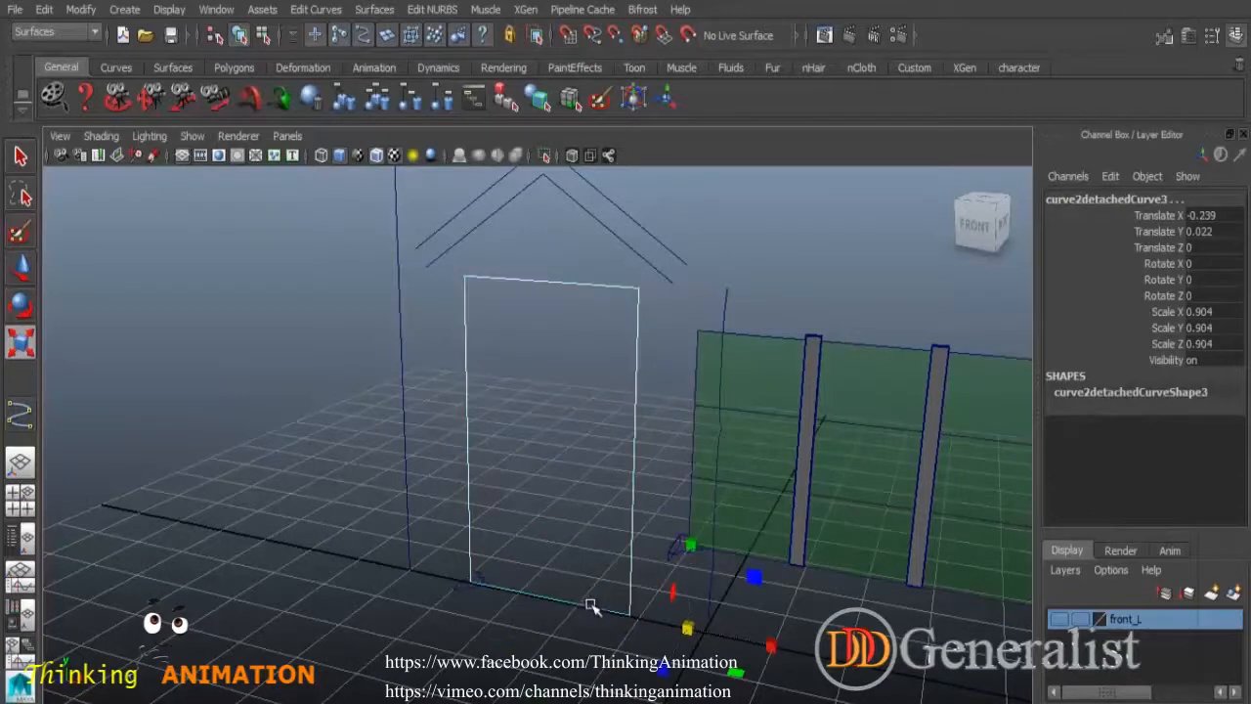
left_click(315, 8)
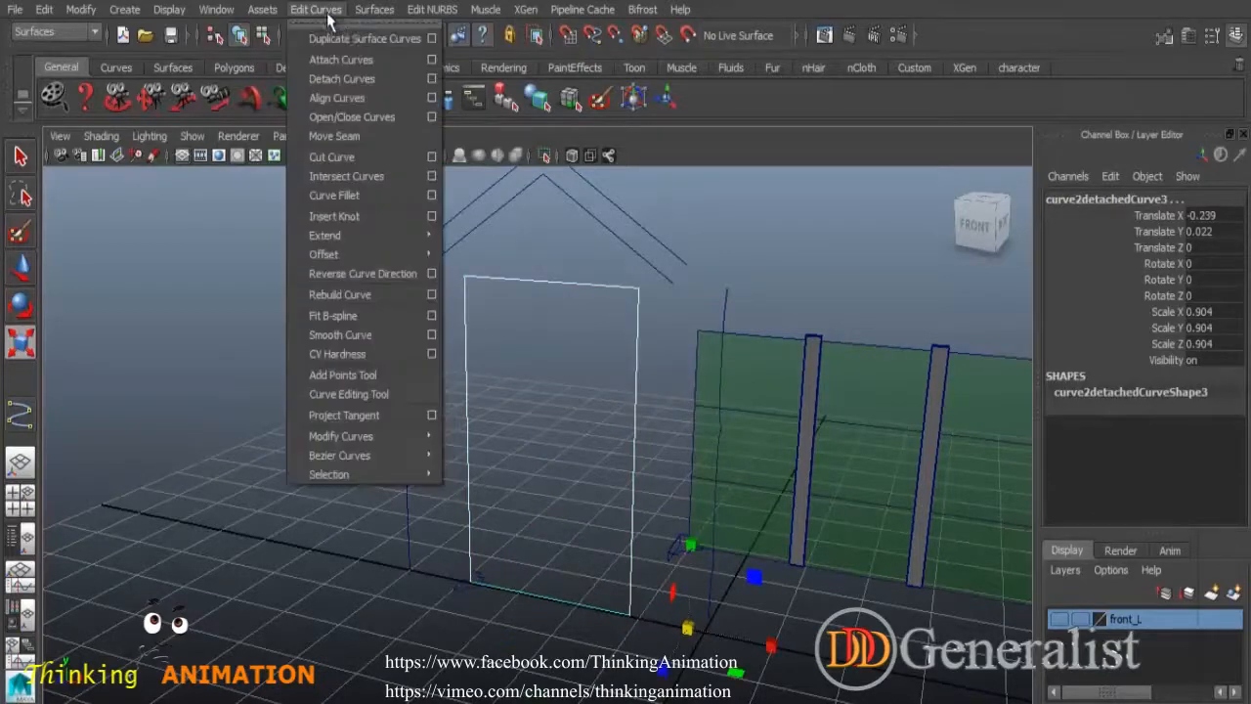
left_click(350, 62)
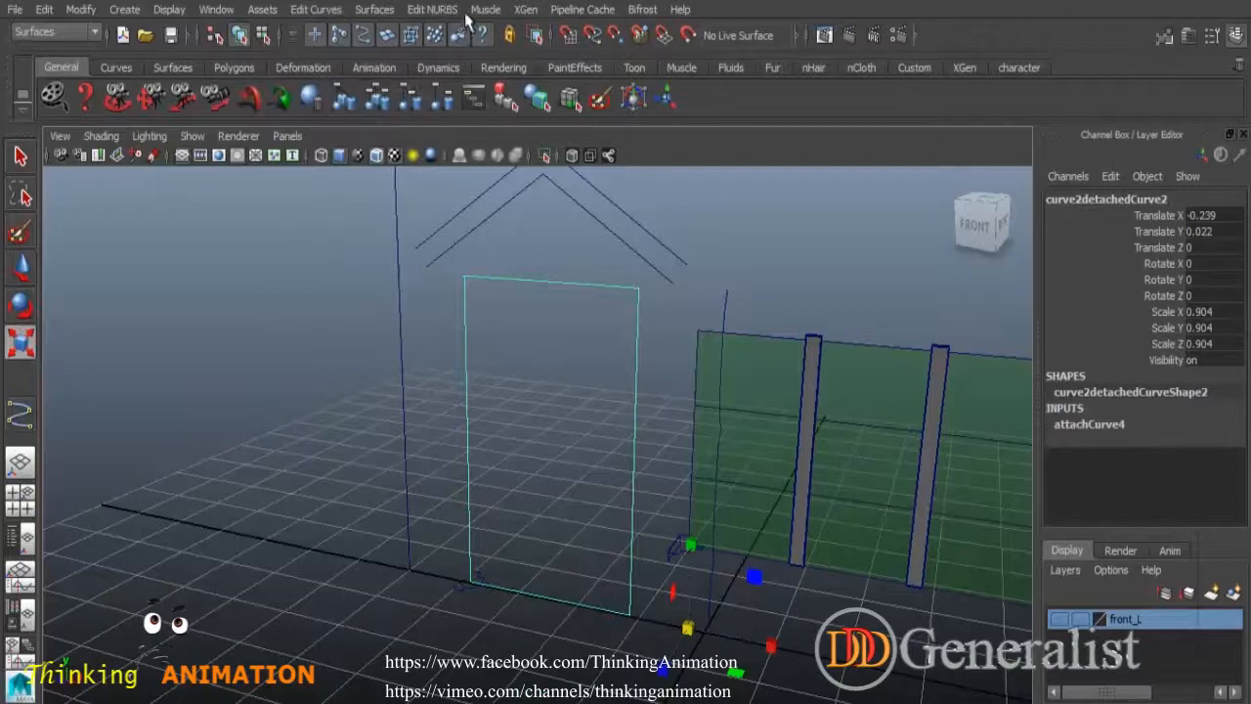
Create a planar surface from the closed door outline and show the front_L layer.
left_click(433, 9)
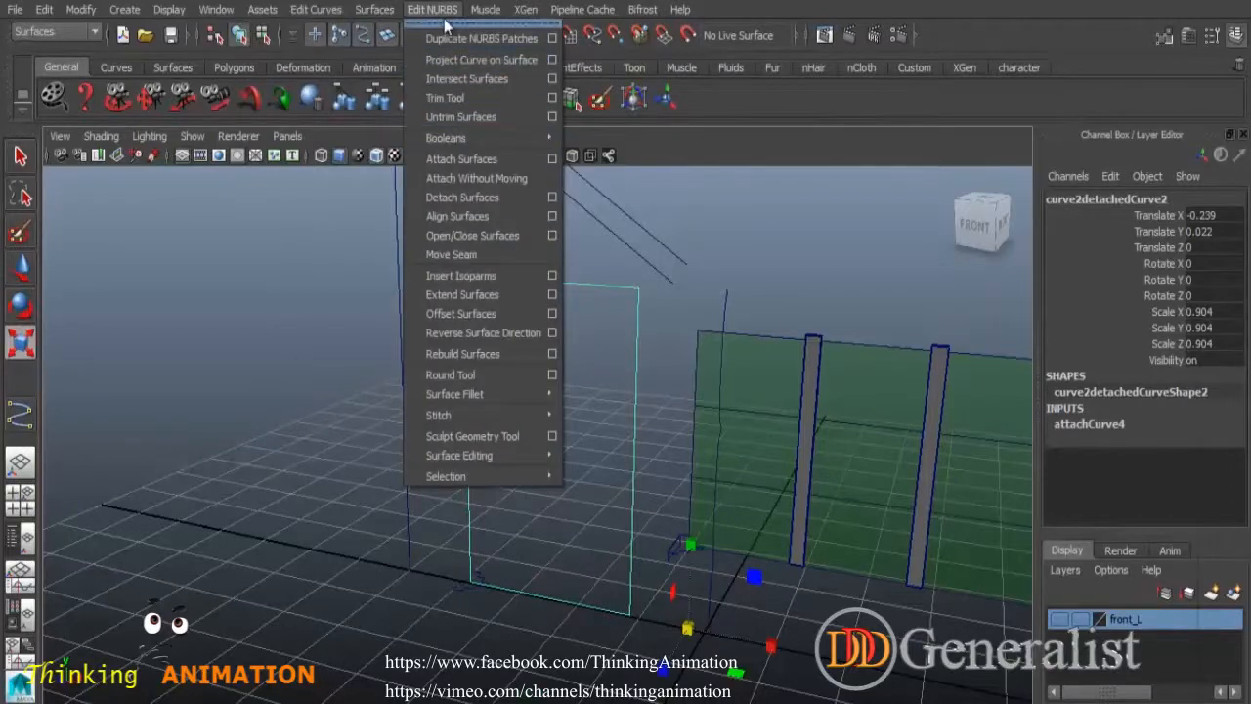
mouse_move(374, 9)
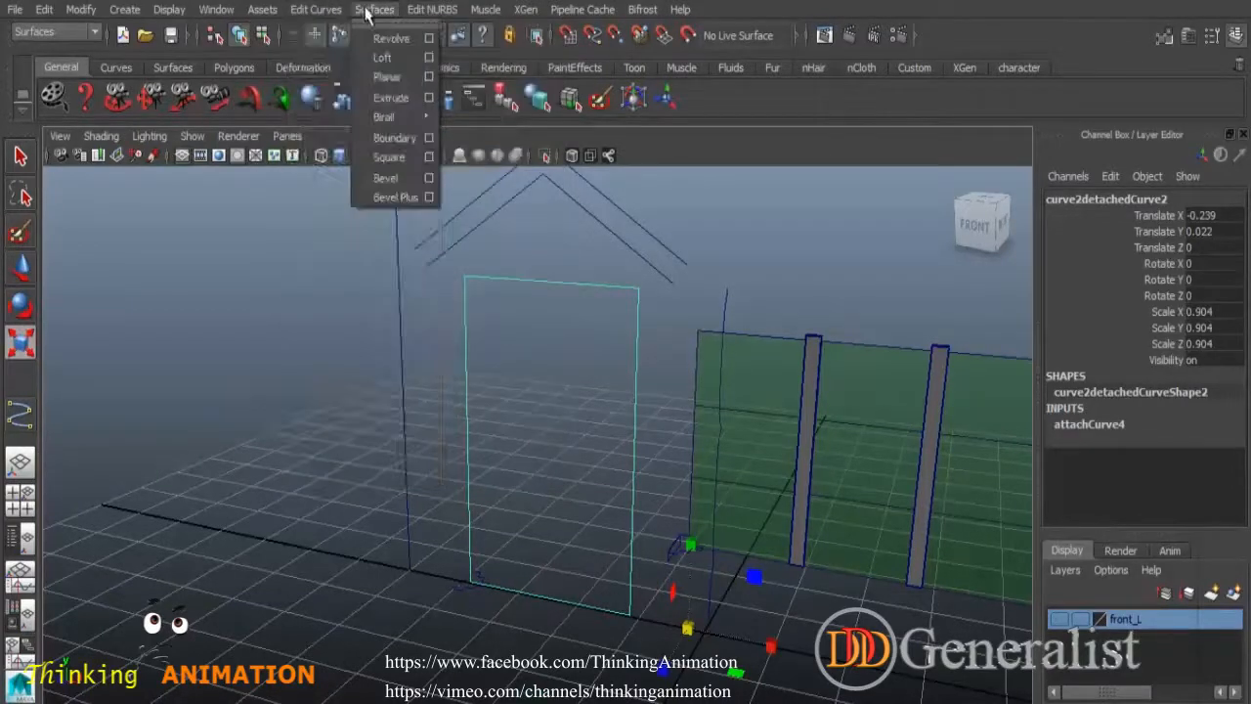
left_click(399, 86)
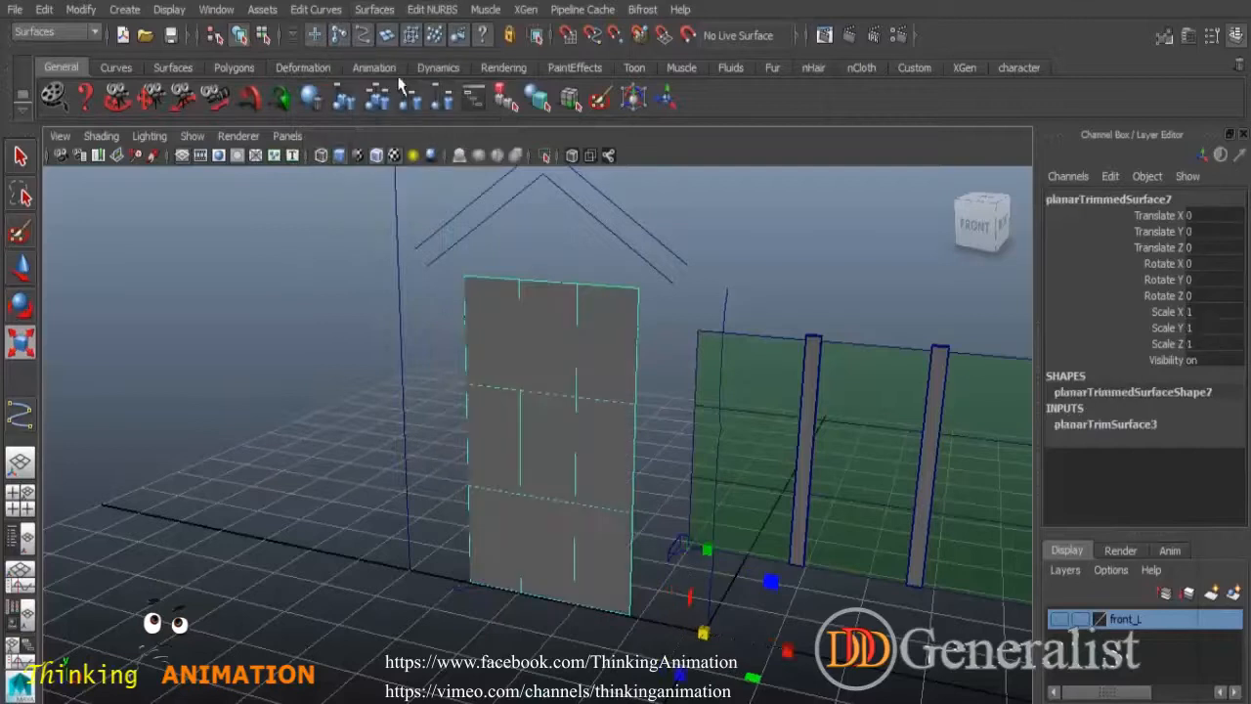
left_click(1060, 619)
left_click(241, 497)
Examine the complete house from several angles, including the door, porch, windows and roof.
left_click_drag(592, 562, 669, 525, "alt")
scroll(793, 548, "down", 3)
right_click_drag(670, 525, 693, 603, "alt")
left_click_drag(694, 603, 681, 562, "alt")
right_click_drag(682, 562, 706, 569, "alt")
left_click_drag(706, 569, 651, 550, "alt")
right_click_drag(651, 551, 669, 557, "alt")
left_click_drag(669, 557, 647, 579, "alt")
right_click_drag(697, 622, 675, 557, "alt")
left_click_drag(675, 557, 653, 491, "alt")
right_click_drag(863, 590, 782, 538, "alt")
left_click_drag(782, 537, 732, 511, "alt")
right_click_drag(841, 547, 772, 518, "alt")
middle_click_drag(762, 511, 751, 556, "alt")
left_click_drag(715, 541, 746, 556, "alt")
middle_click_drag(736, 570, 719, 626, "alt")
left_click_drag(717, 624, 767, 611, "alt")
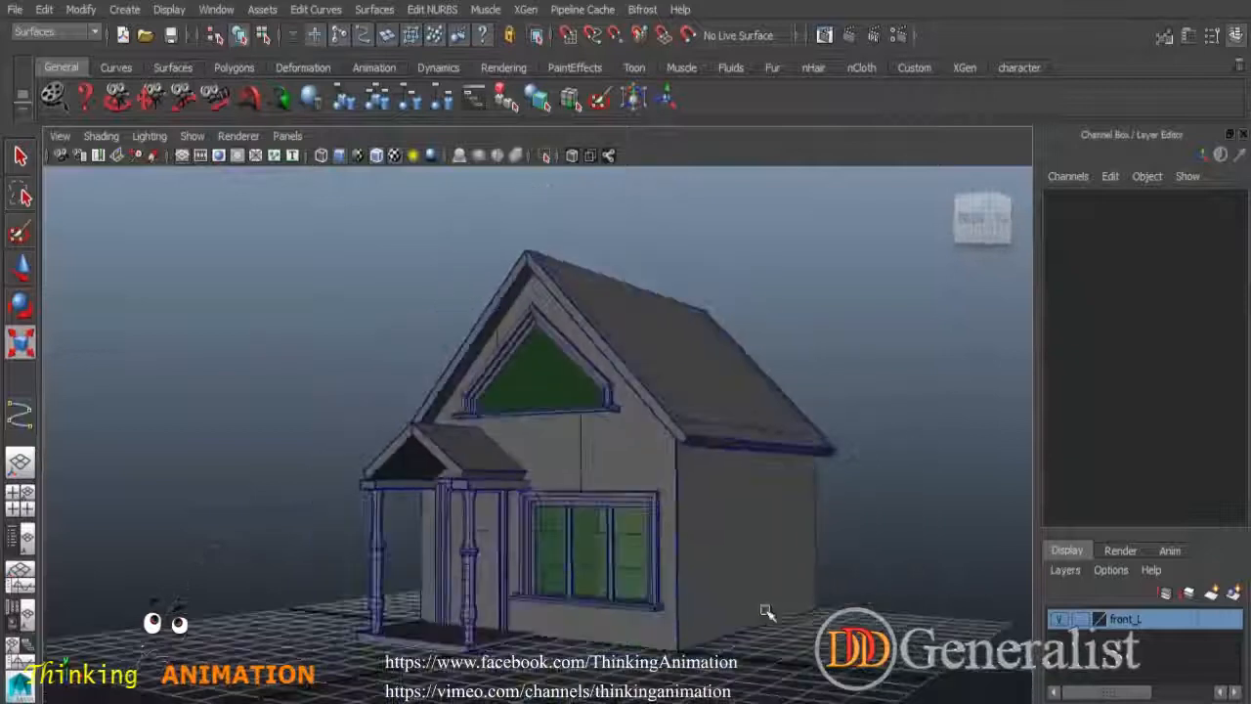
mouse_move(592, 606)
left_mouse_down("alt")
mouse_move(827, 606)
mouse_move(573, 620)
left_mouse_up("alt")
right_click_drag(573, 620, 626, 620, "alt")
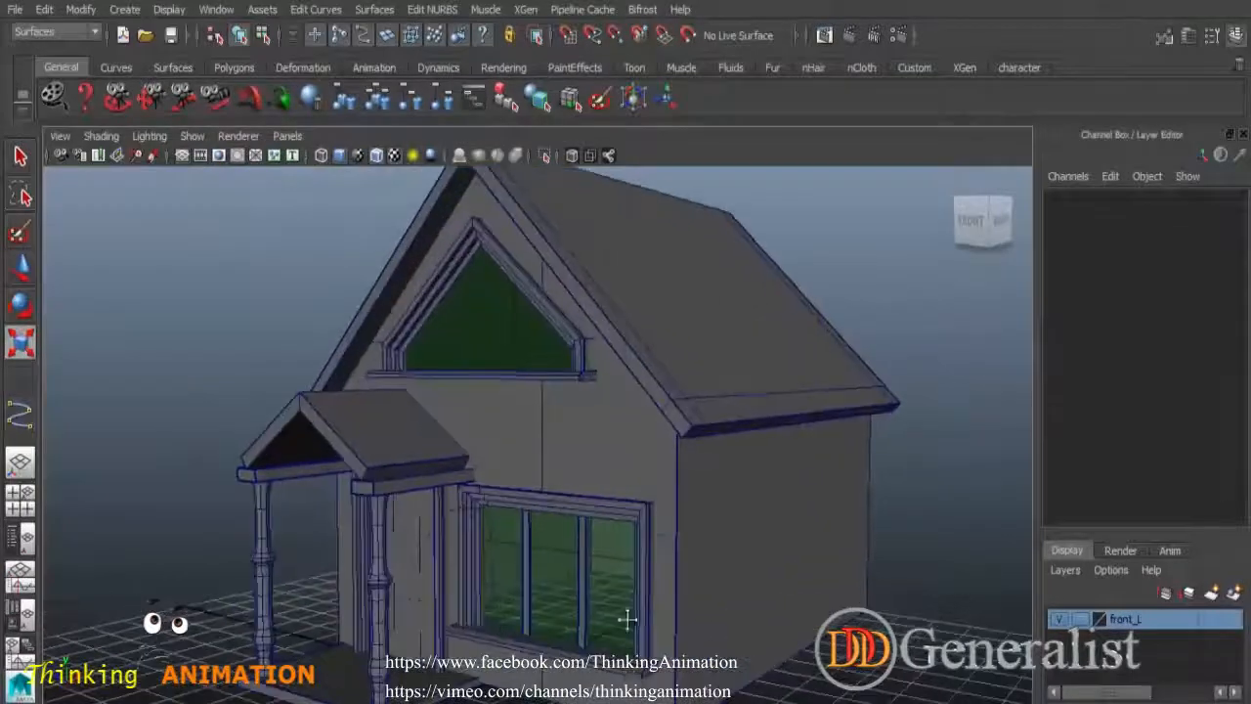
middle_click_drag(597, 626, 631, 531, "alt")
right_click_drag(586, 576, 626, 598, "alt")
mouse_move(626, 598)
left_mouse_down("alt")
mouse_move(662, 577)
mouse_move(681, 593)
mouse_move(663, 609)
mouse_move(631, 598)
left_mouse_up("alt")
right_click_drag(772, 601, 728, 599, "alt")
left_click_drag(743, 598, 704, 594, "alt")
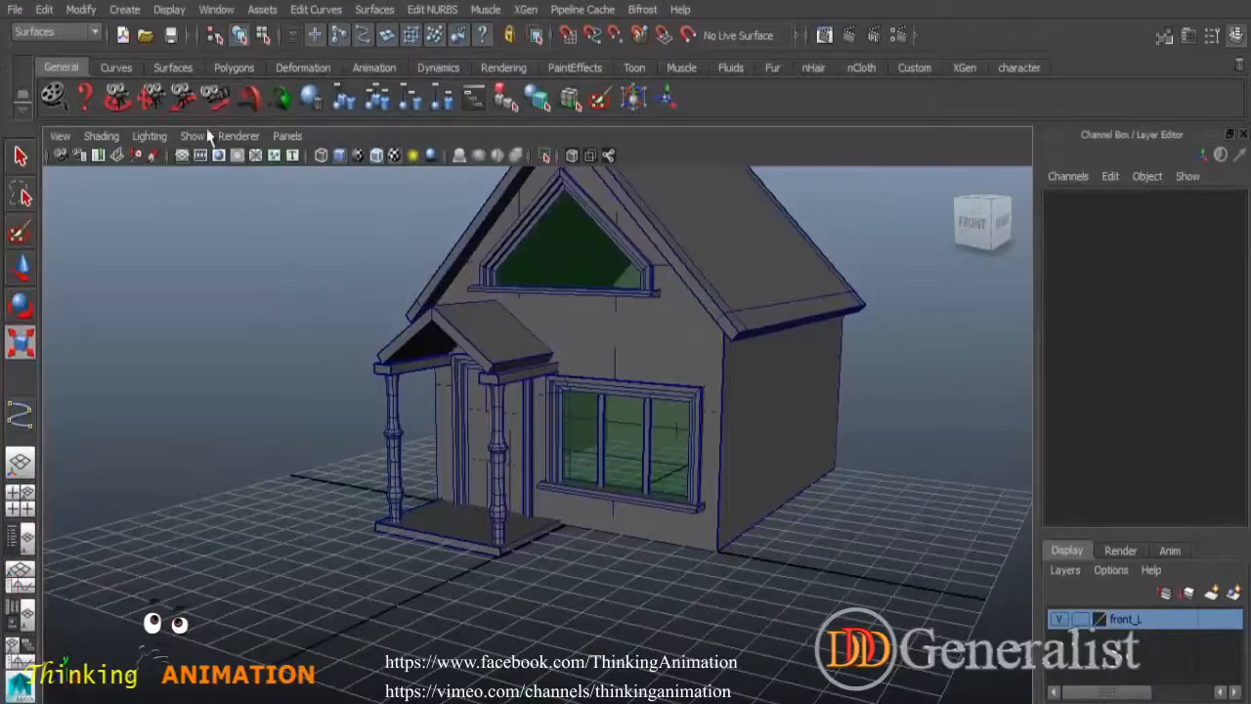
Hide the grid in the perspective view and save the scene.
left_click(195, 136)
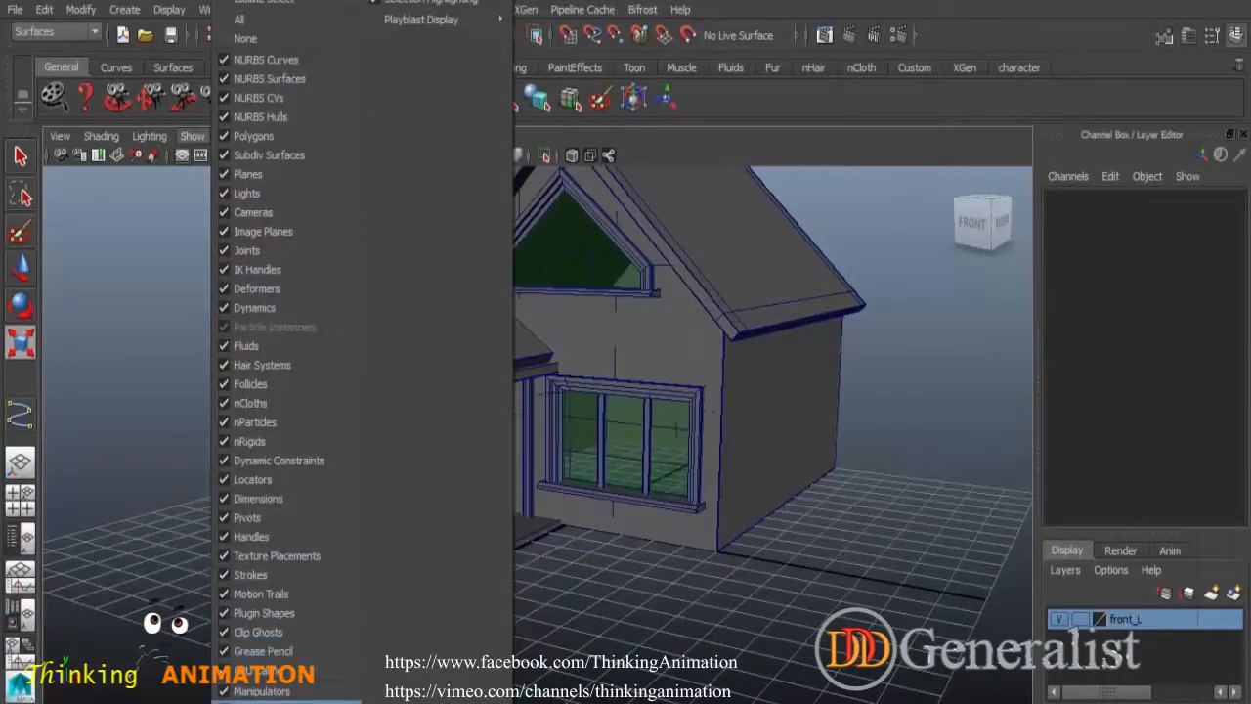
left_click(367, 691)
left_click_drag(647, 637, 655, 598, "alt")
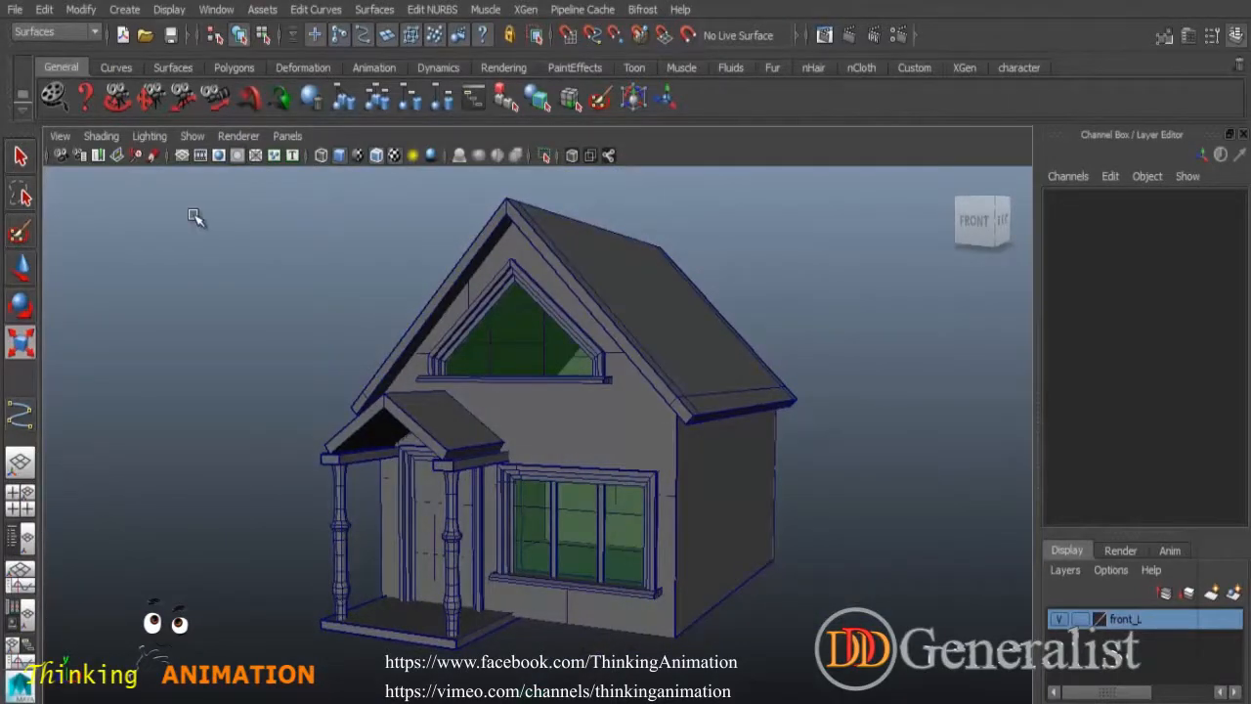
left_click(15, 9)
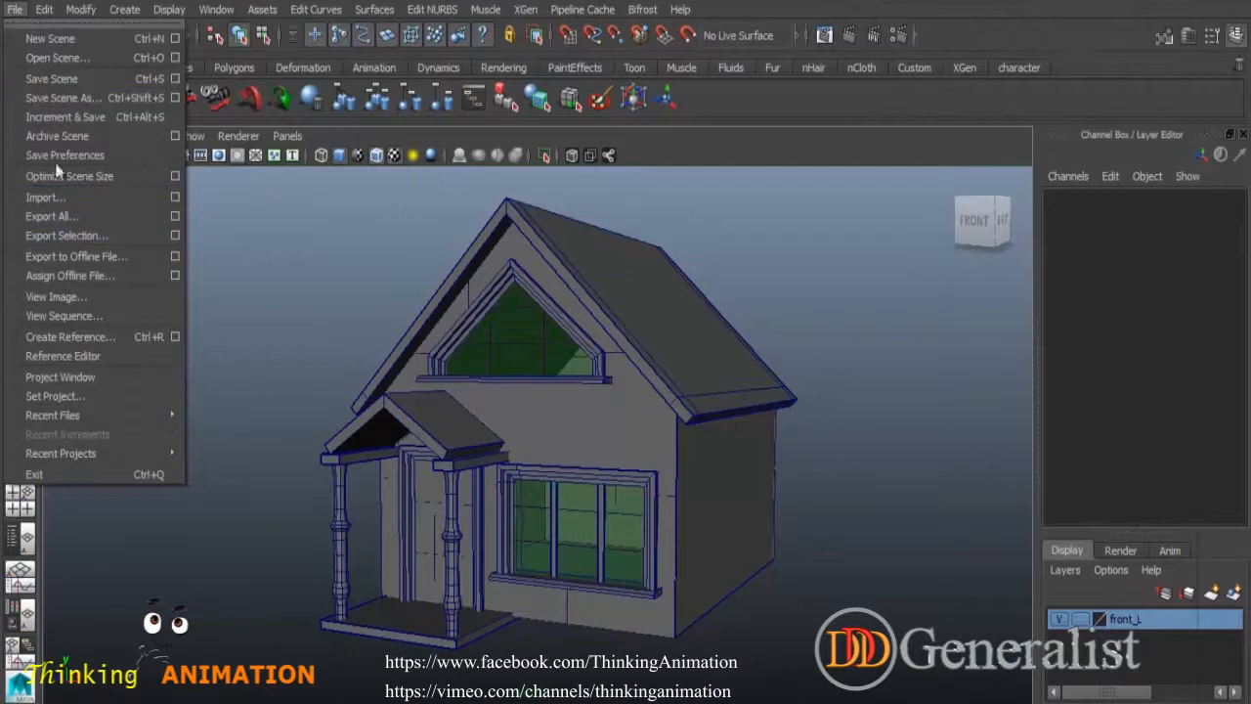
left_click(54, 78)
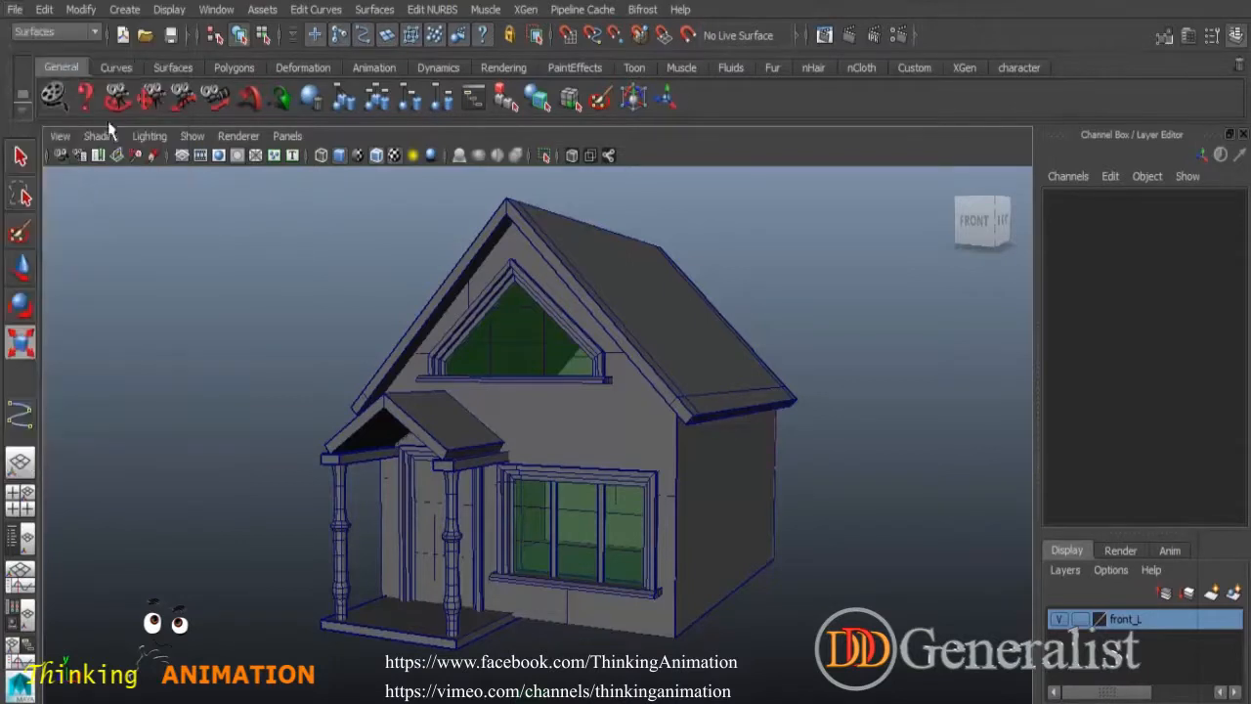
left_click_drag(565, 612, 493, 608, "alt")
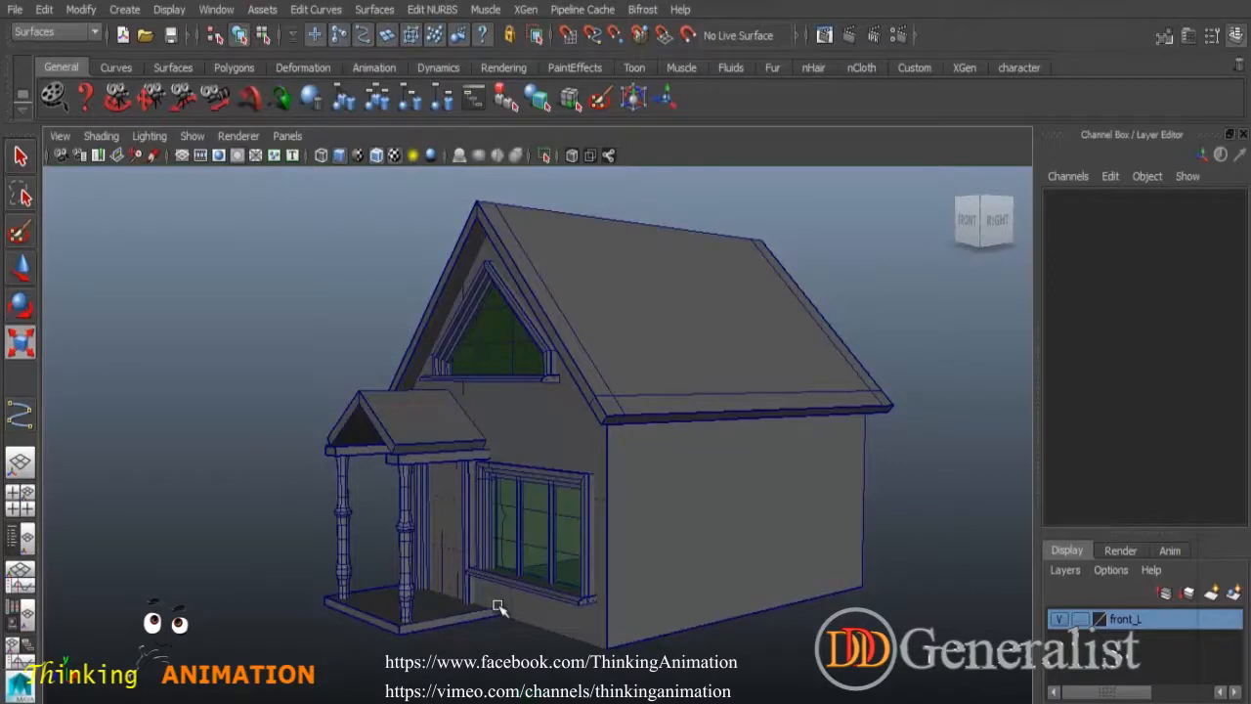
left_click_drag(498, 608, 523, 600, "alt")
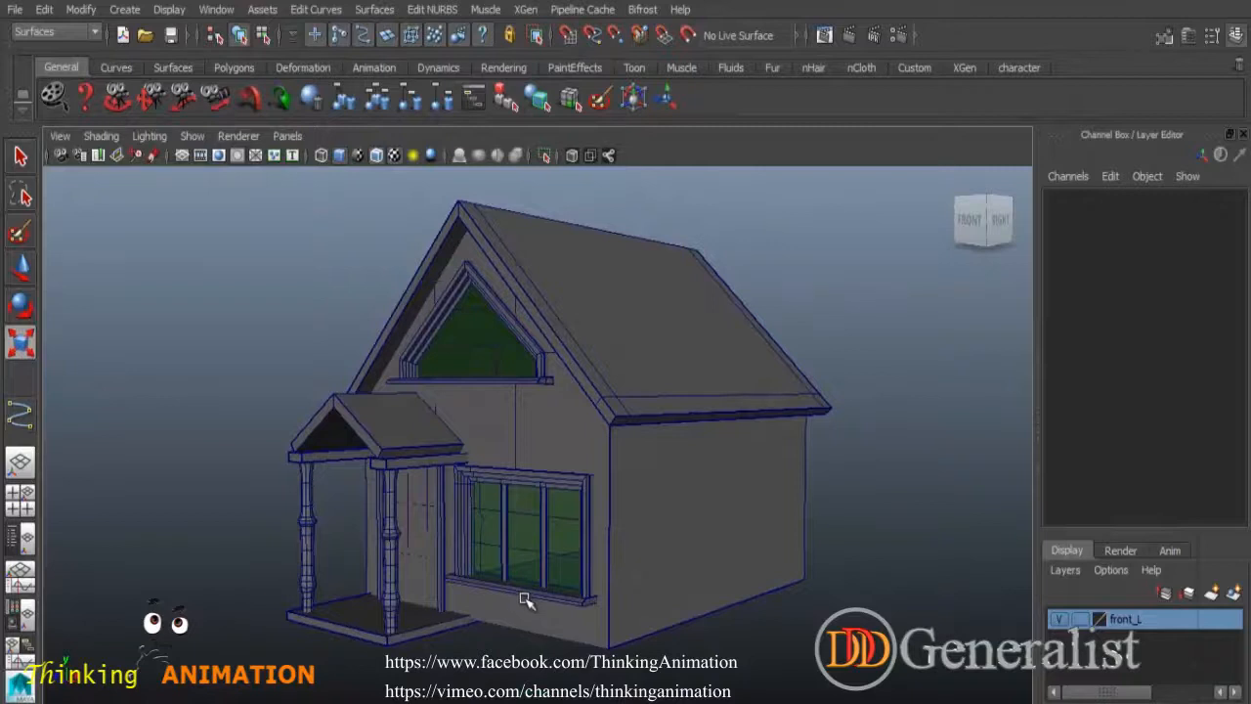